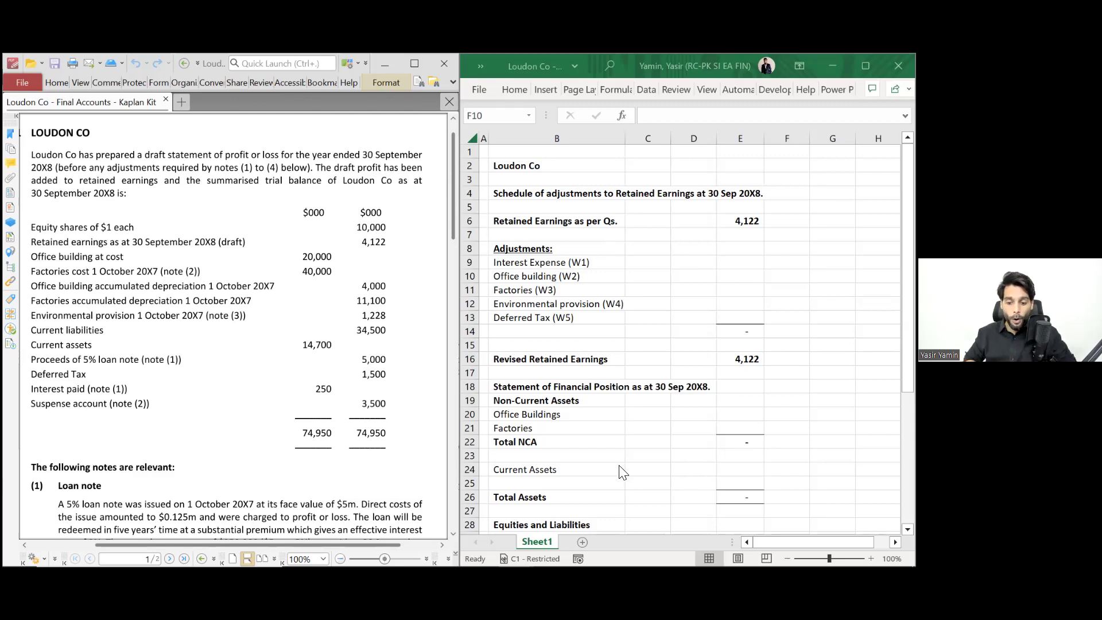
# - Enter the column headings YS, 1 Oct X7 and YE in C1:E1
pyautogui.hotkey('alt', 'Tab')
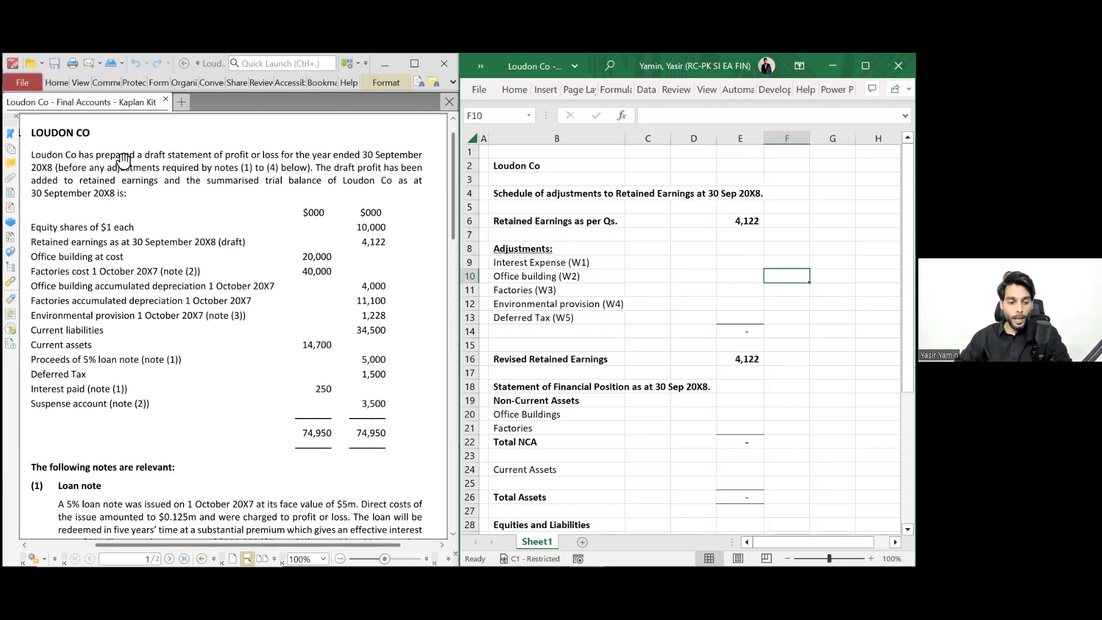
pyautogui.click(102, 156)
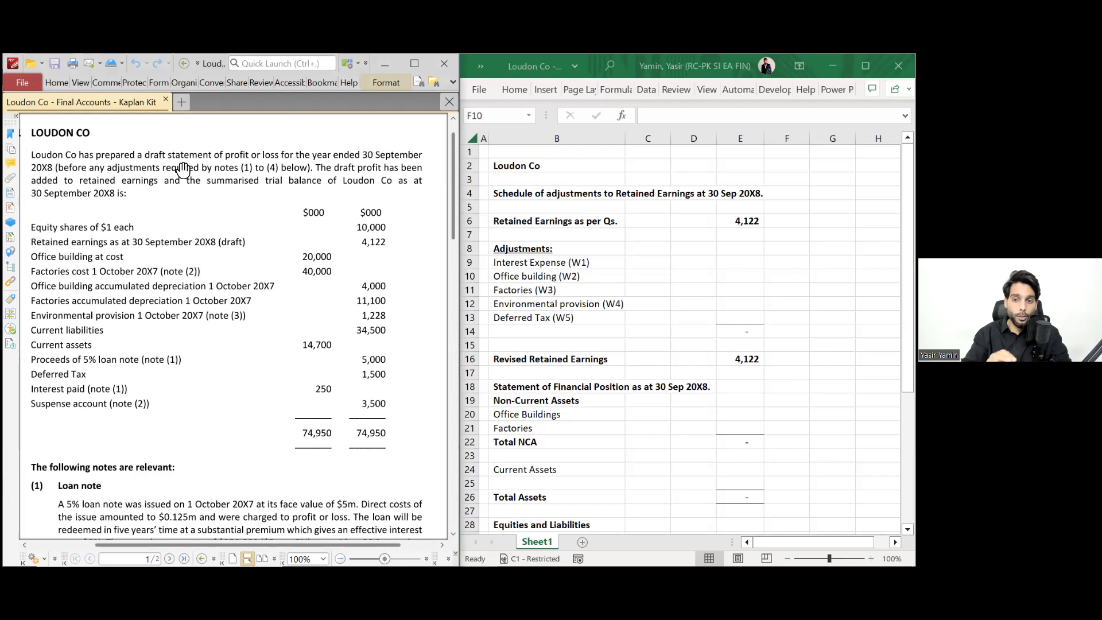
pyautogui.click(659, 167)
pyautogui.click(659, 166)
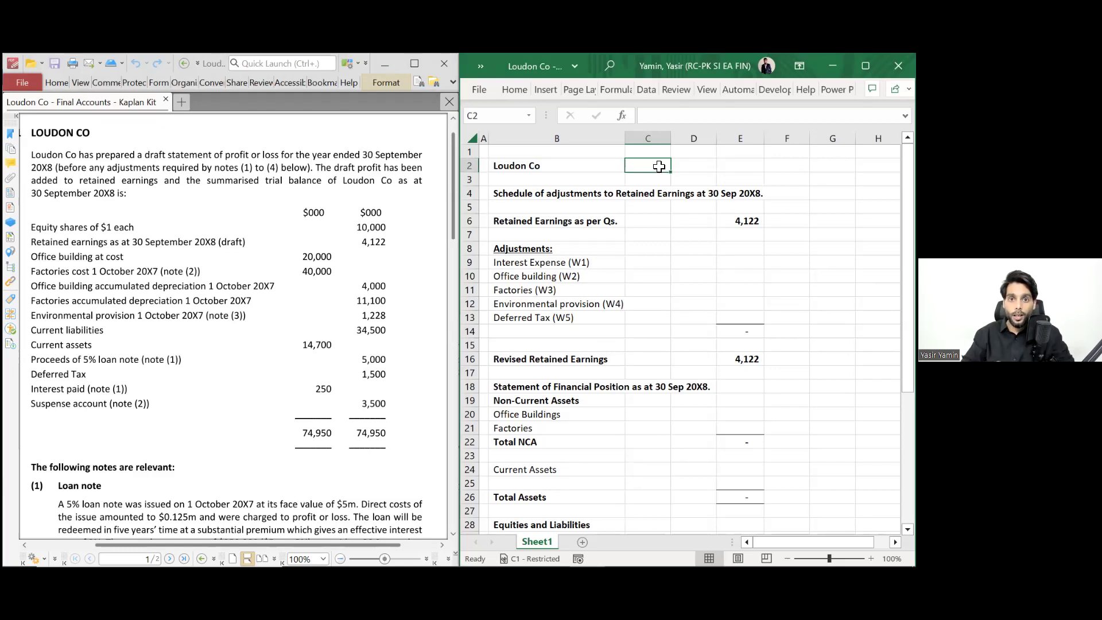
pyautogui.write('1')
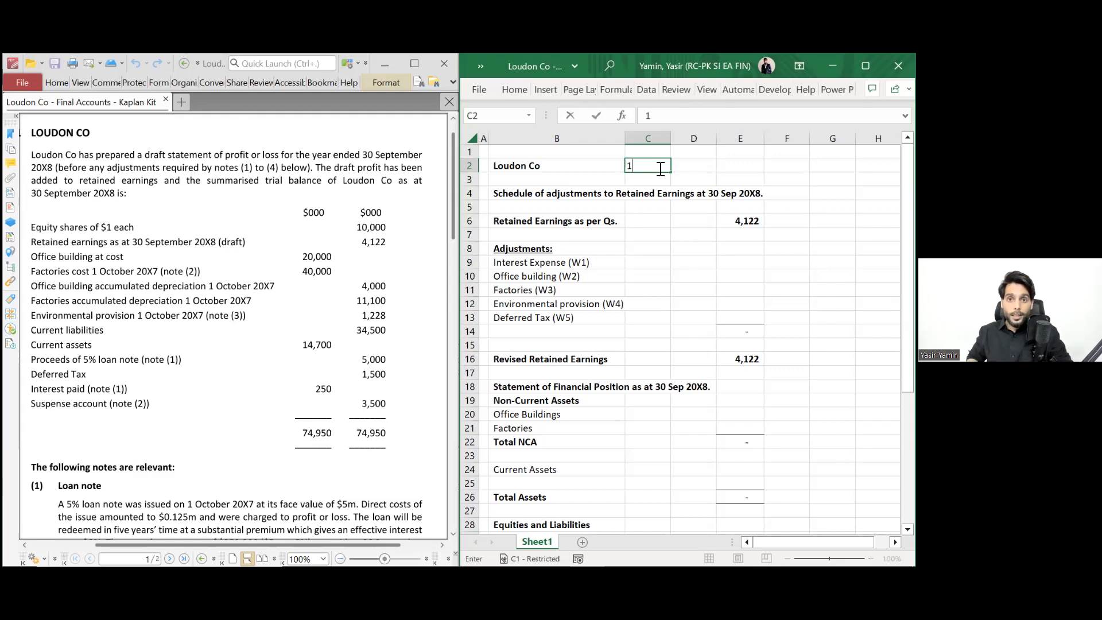
pyautogui.press('Escape')
pyautogui.press('Up')
pyautogui.write('YS')
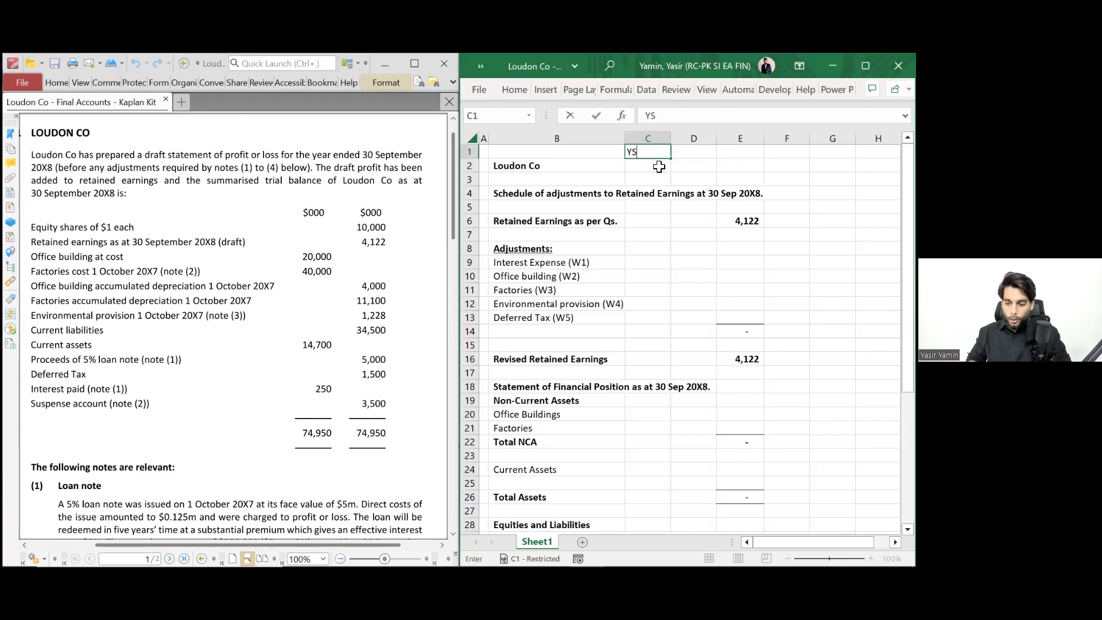
pyautogui.press('Tab')
pyautogui.write('1')
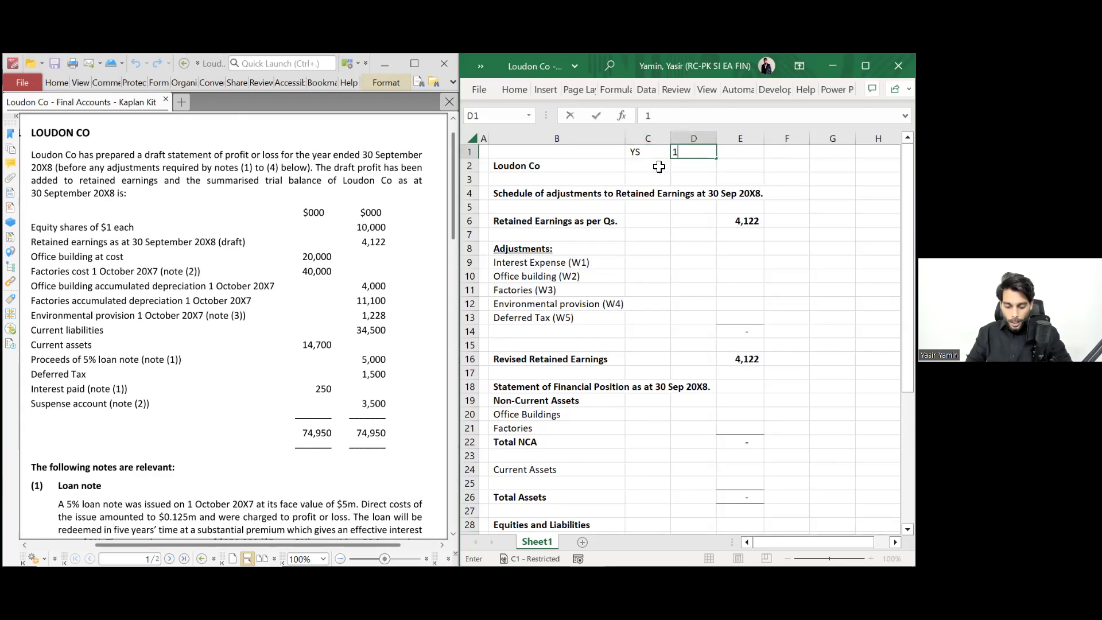
pyautogui.write(' Oct X7')
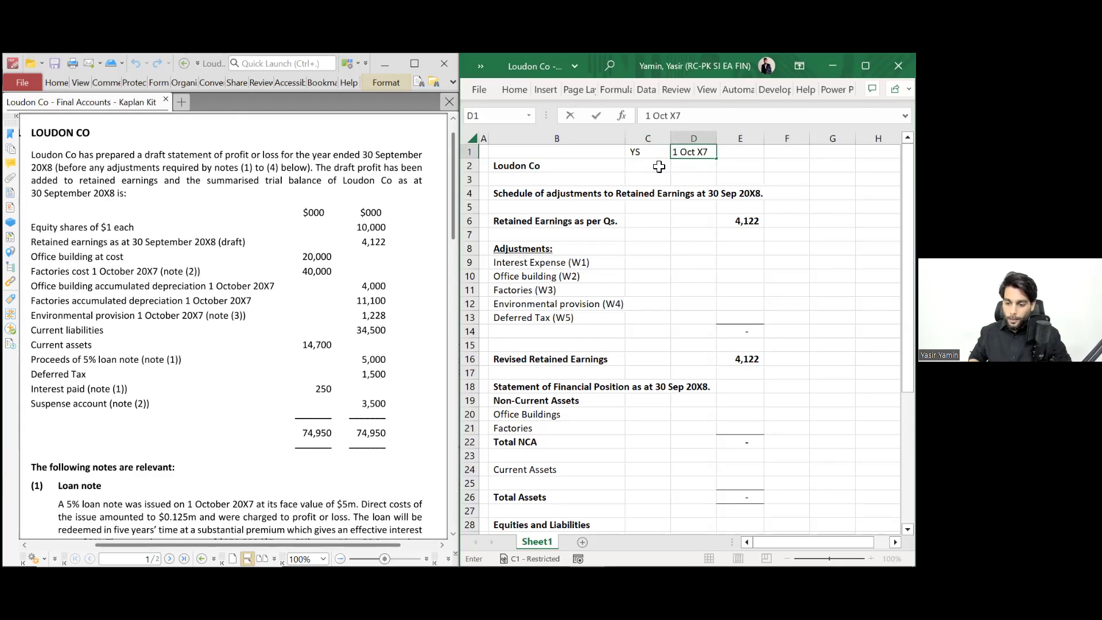
pyautogui.press('Tab')
pyautogui.write('YE')
pyautogui.press('Tab')
# - Enter 30 S X8 in F1 and make the C1:F1 headings bold
pyautogui.write('31')
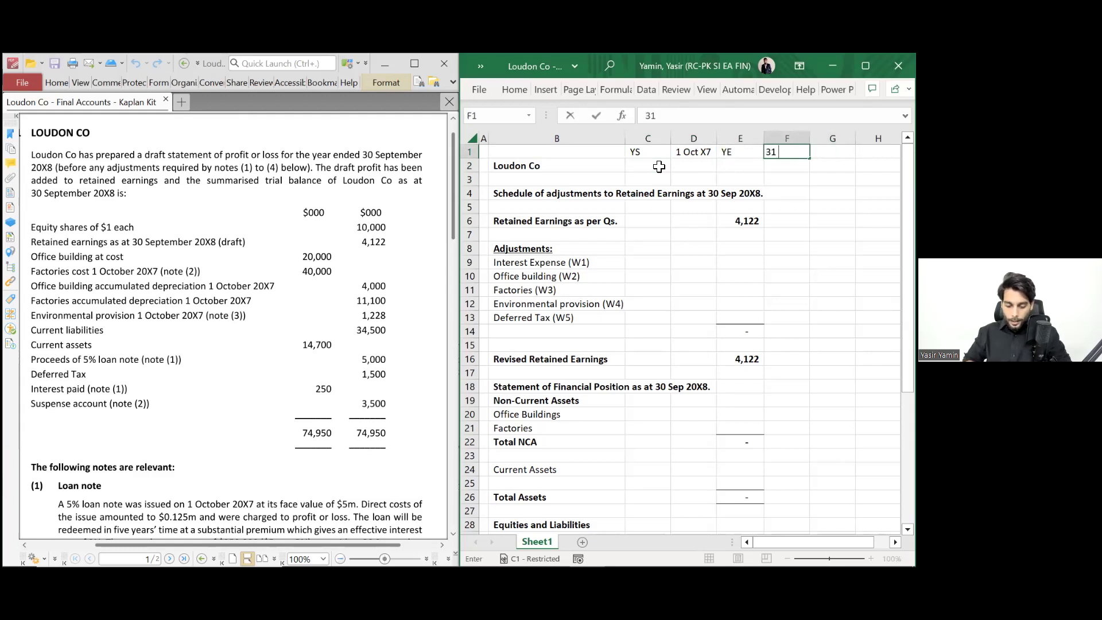
pyautogui.press('BackSpace')
pyautogui.write('0 S X8')
pyautogui.press('Return')
pyautogui.press('Up')
pyautogui.hotkey('shift', 'Left')
pyautogui.hotkey('shift', 'Left')
pyautogui.hotkey('shift', 'Left')
pyautogui.hotkey('ctrl', 'b')
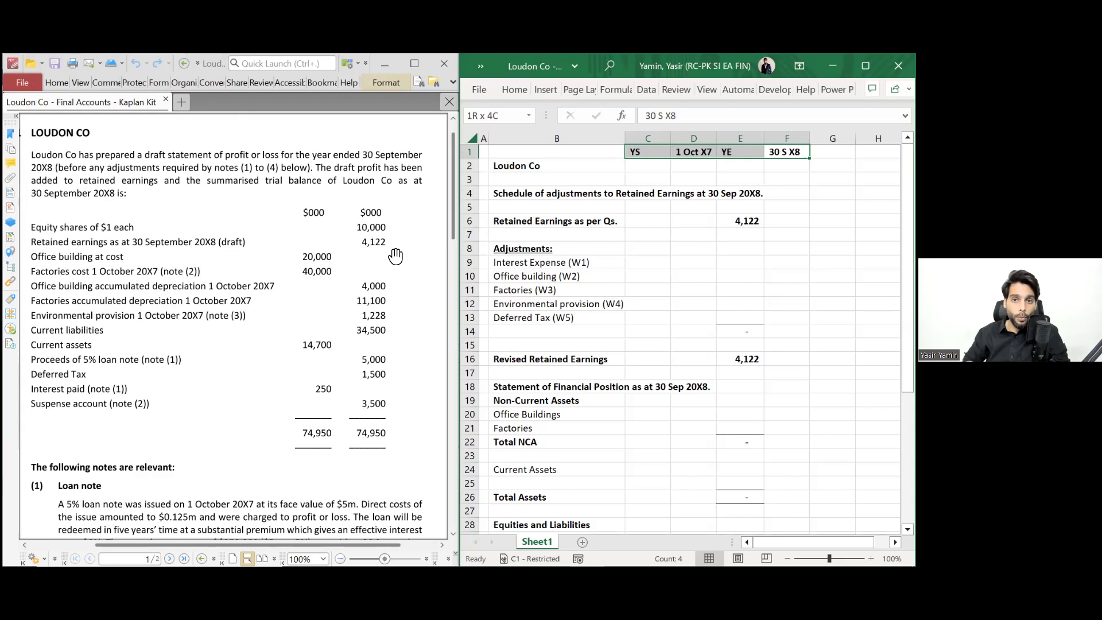
# - Paste the copied content onto C1:F1 and scroll down the sheet
pyautogui.hotkey('ctrl', 'v')
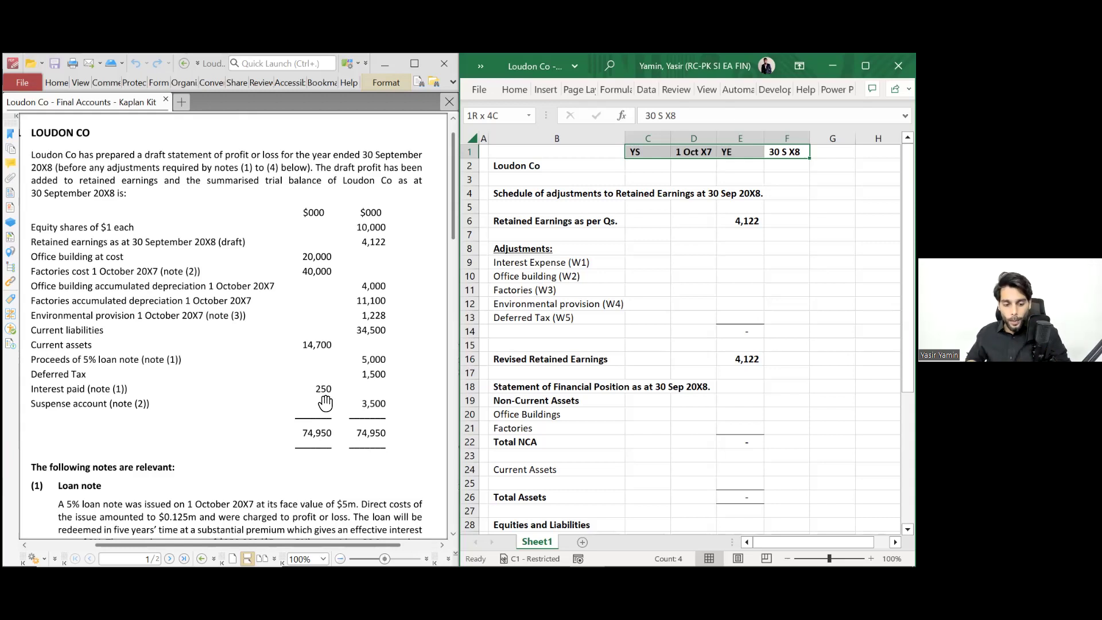
pyautogui.scroll(-1, 325, 403)
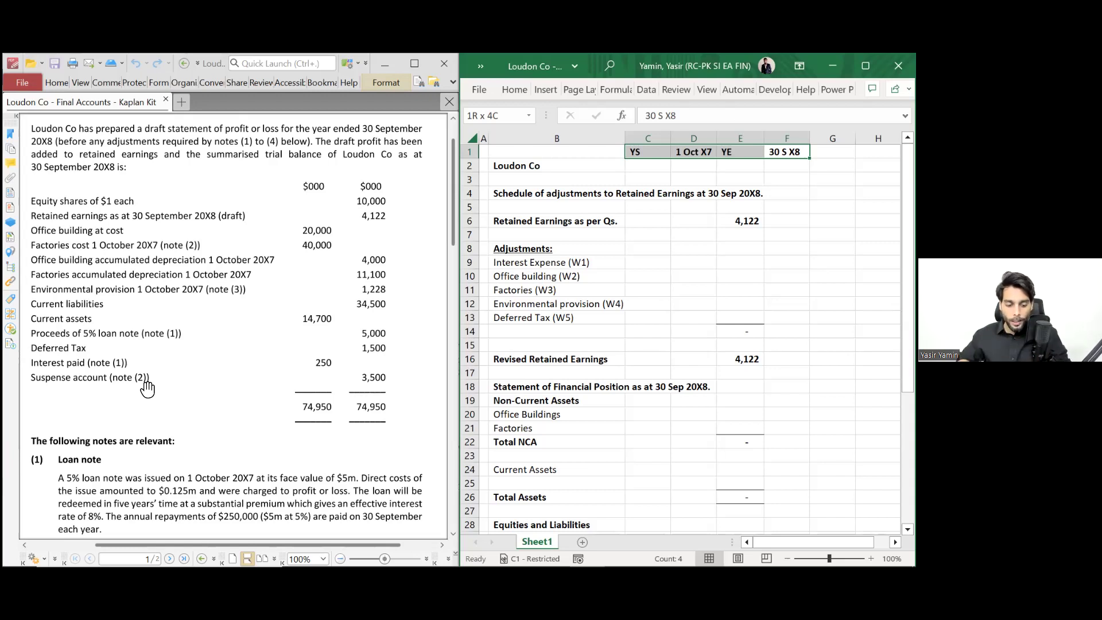
pyautogui.scroll(-8, 148, 388)
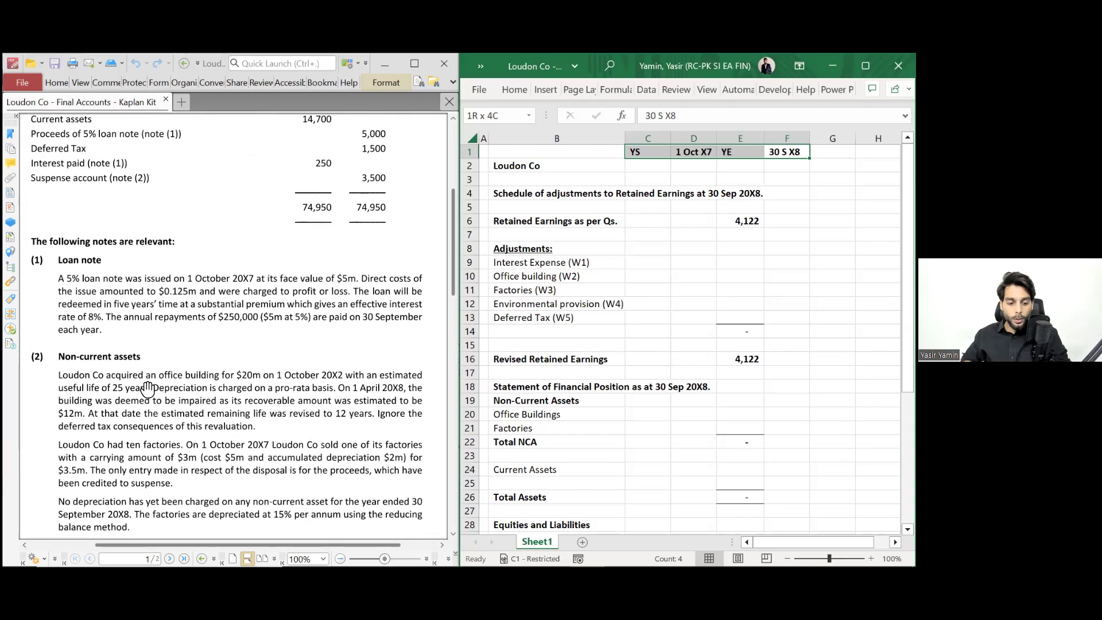
pyautogui.scroll(-1, 148, 388)
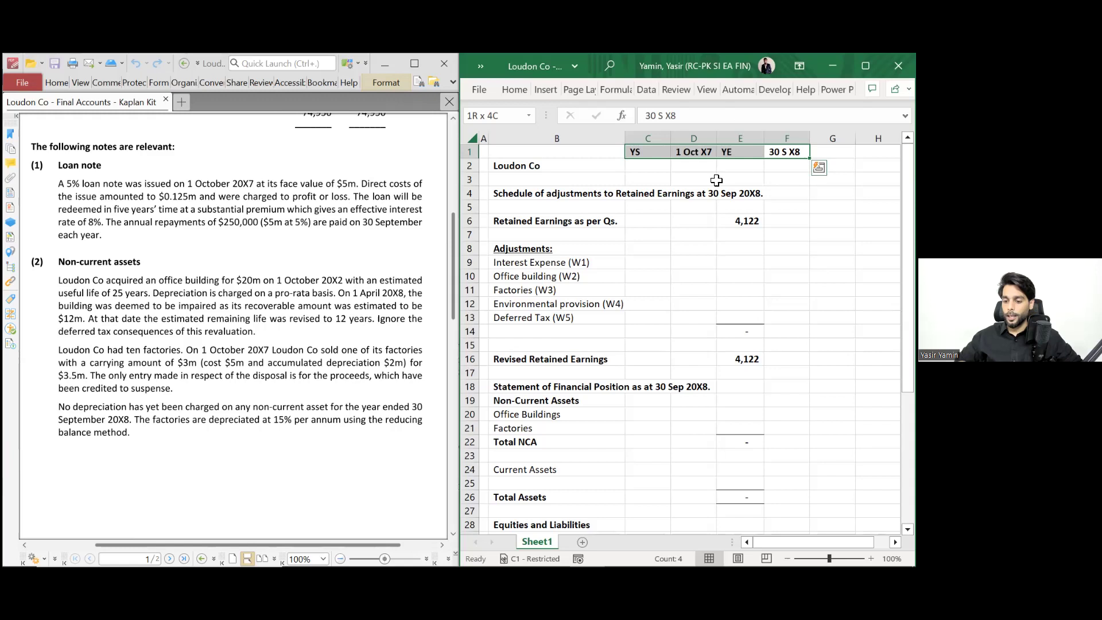
# - Enter a bold Working 1 heading in H4 and autofit column H
pyautogui.hscroll(3, 706, 198)
pyautogui.hscroll(1, 677, 200)
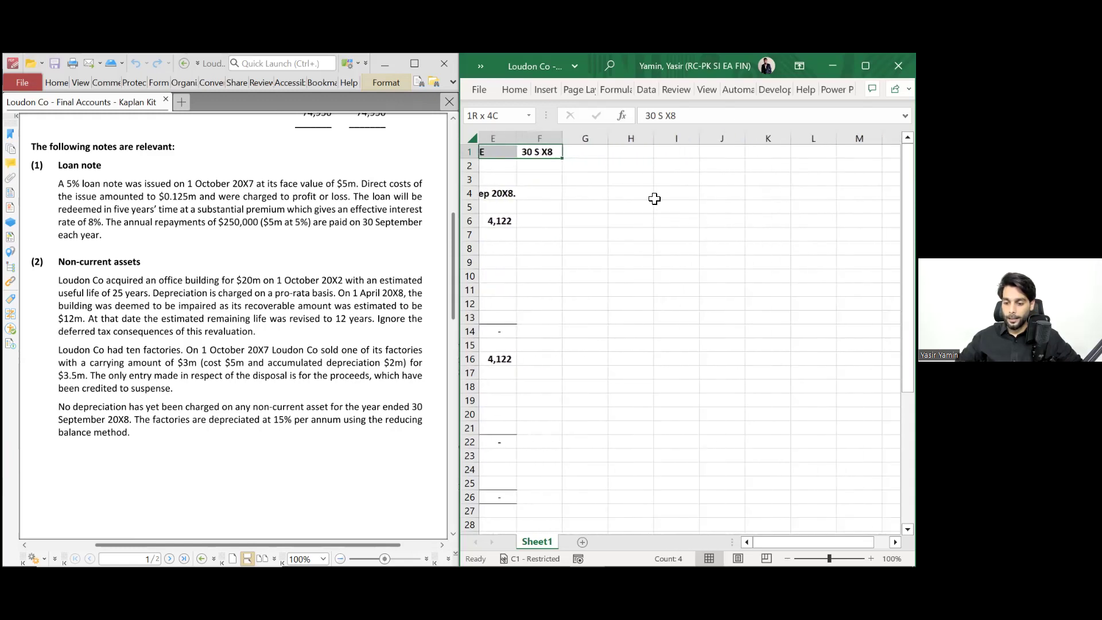
pyautogui.click(631, 194)
pyautogui.write('E')
pyautogui.press('BackSpace')
pyautogui.write('Working 1')
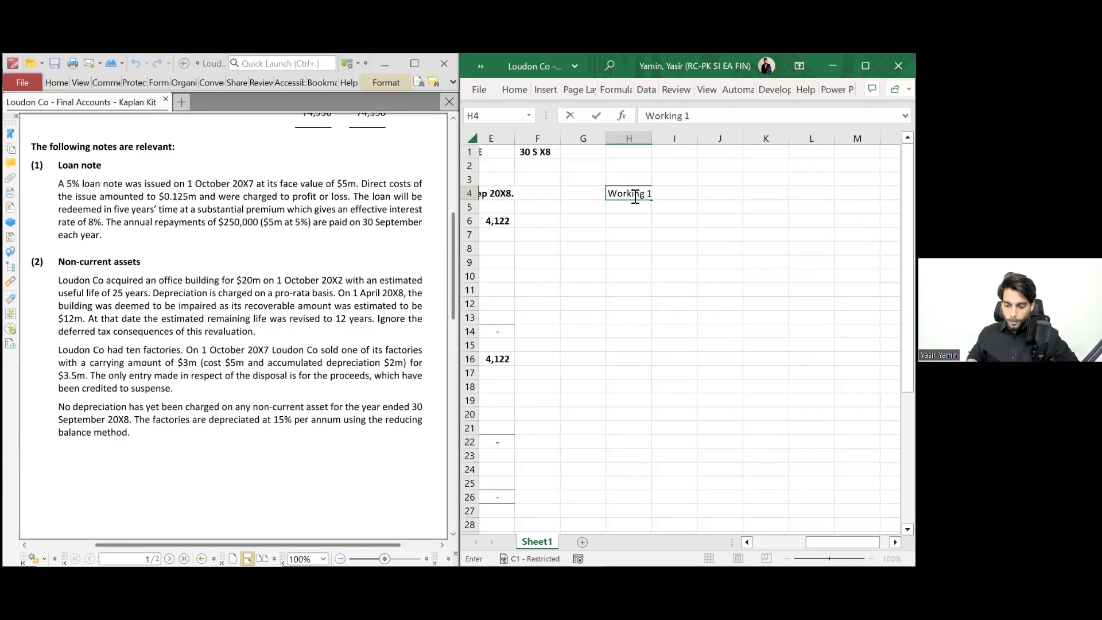
pyautogui.hotkey('ctrl', 'Return')
pyautogui.hotkey('ctrl', 'b')
pyautogui.hotkey('alt', 'h')
pyautogui.press('o')
pyautogui.press('i')
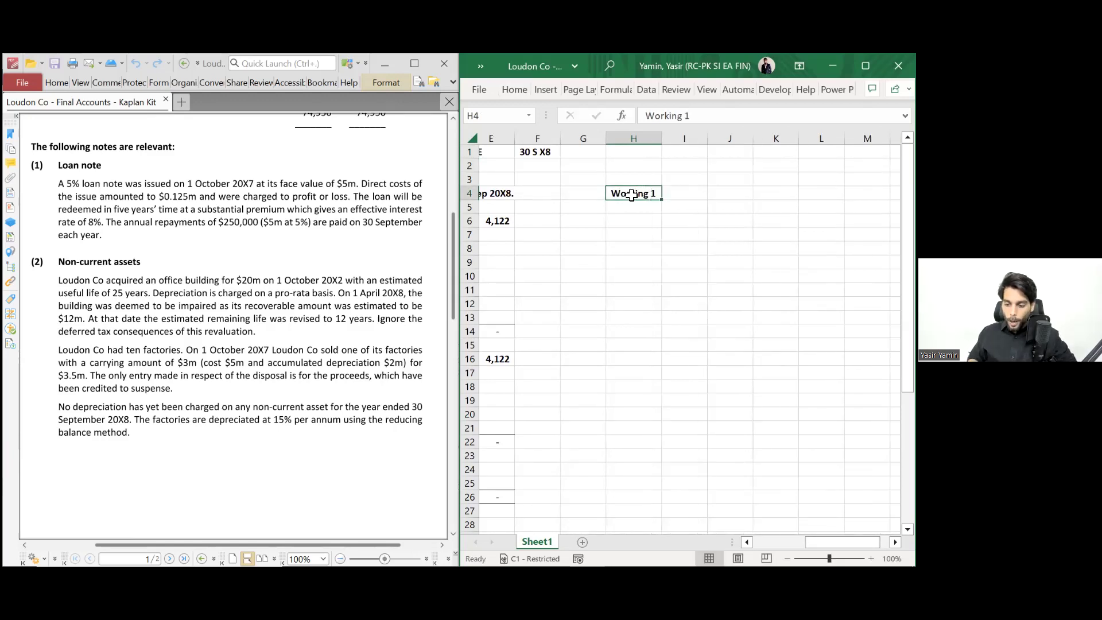
# - Enter a bold Loan heading in I4, closing an accidentally opened blank workbook
pyautogui.press('Right')
pyautogui.write('Loan')
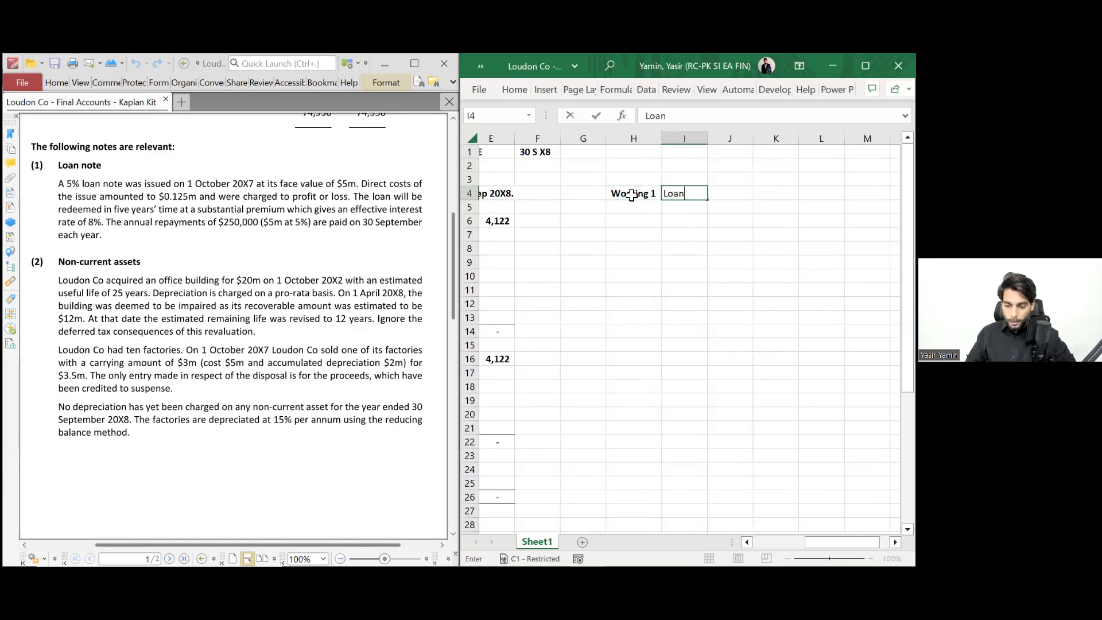
pyautogui.press('Return')
pyautogui.press('Up')
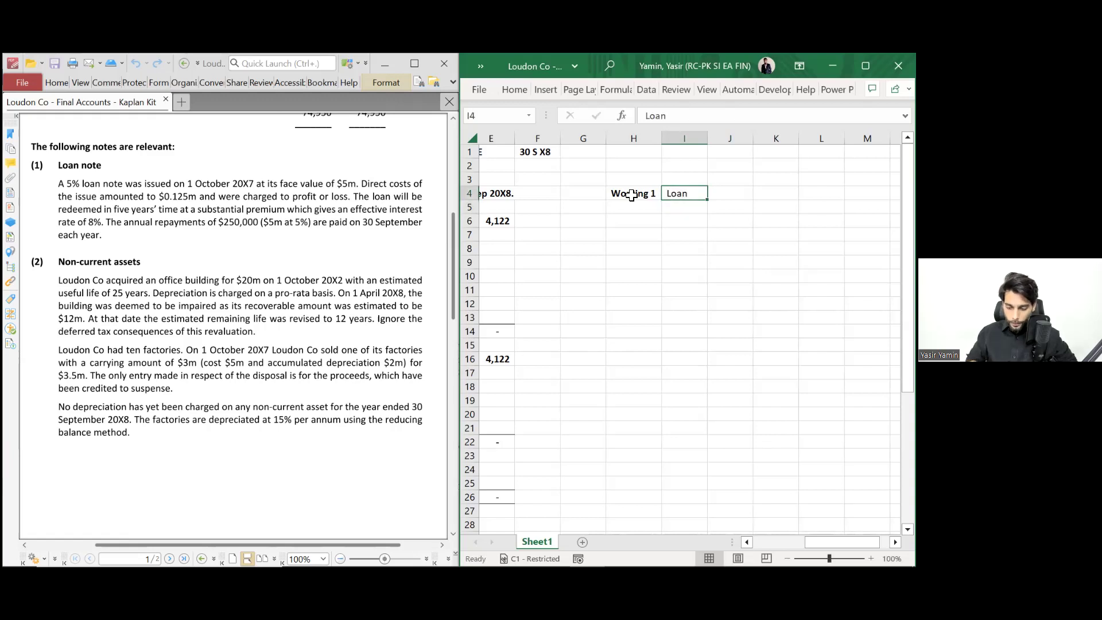
pyautogui.hotkey('ctrl', 'n')
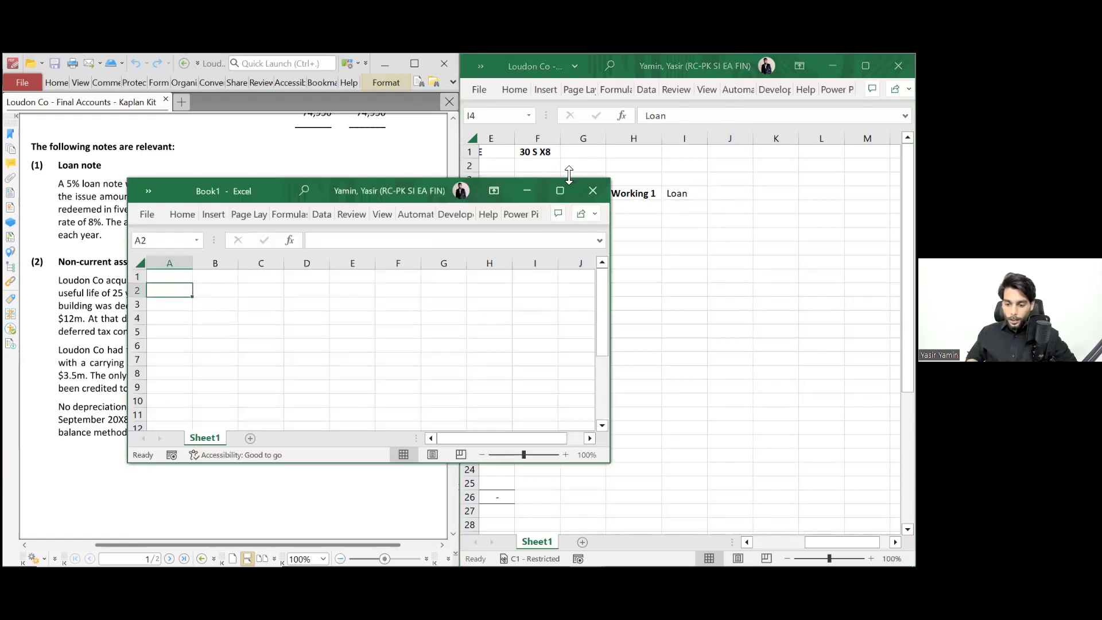
pyautogui.click(593, 190)
pyautogui.hotkey('ctrl', 'b')
# - Add bold Issuer and Financial liability labels in H5:I5
pyautogui.press('Down')
pyautogui.press('Left')
pyautogui.press('Up')
pyautogui.press('Right')
pyautogui.press('Left')
pyautogui.press('Down')
pyautogui.write('I')
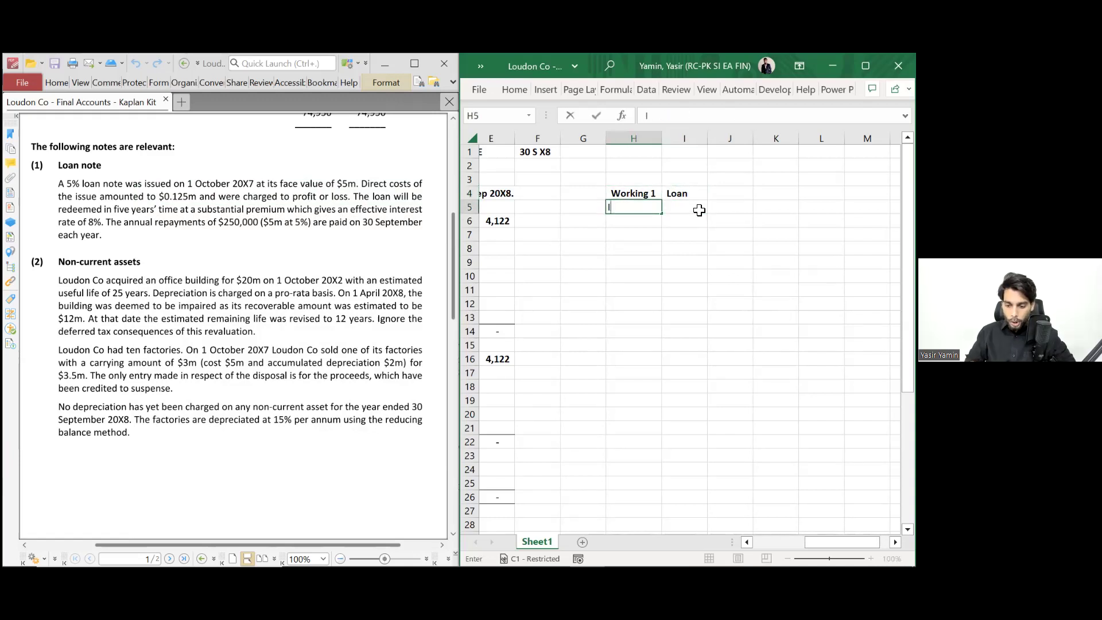
pyautogui.write('ssuer')
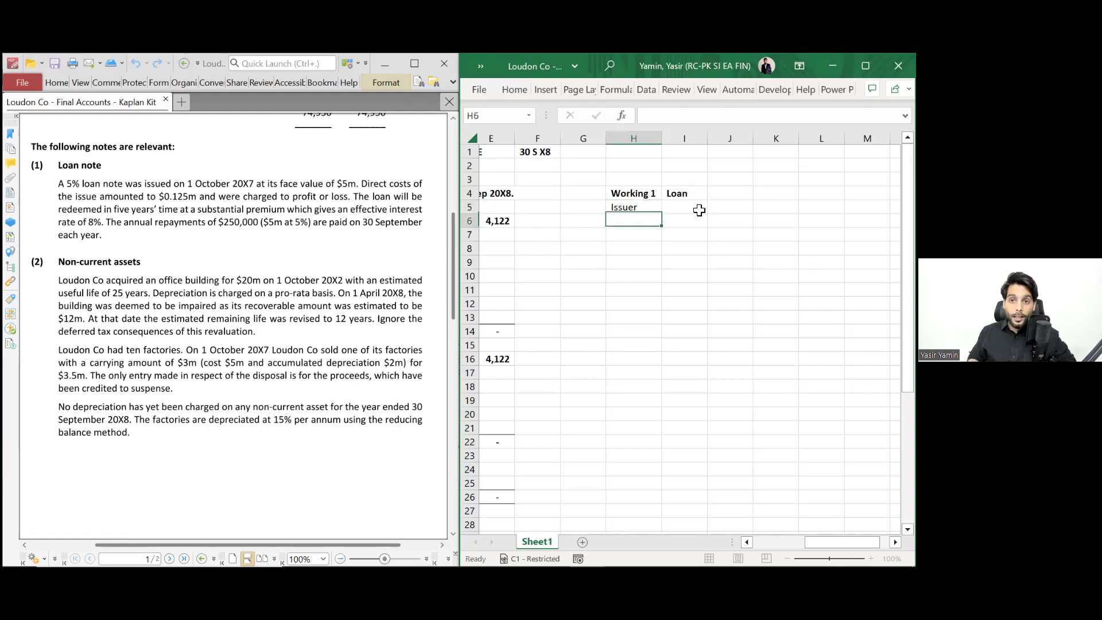
pyautogui.press('Right')
pyautogui.write('Fina')
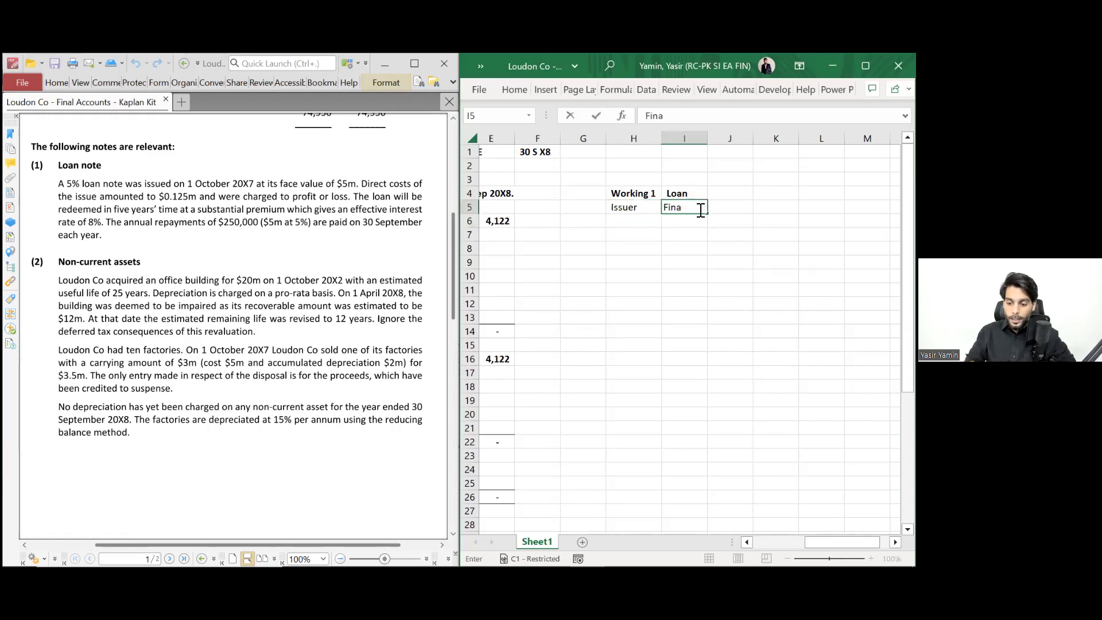
pyautogui.write('ncial l')
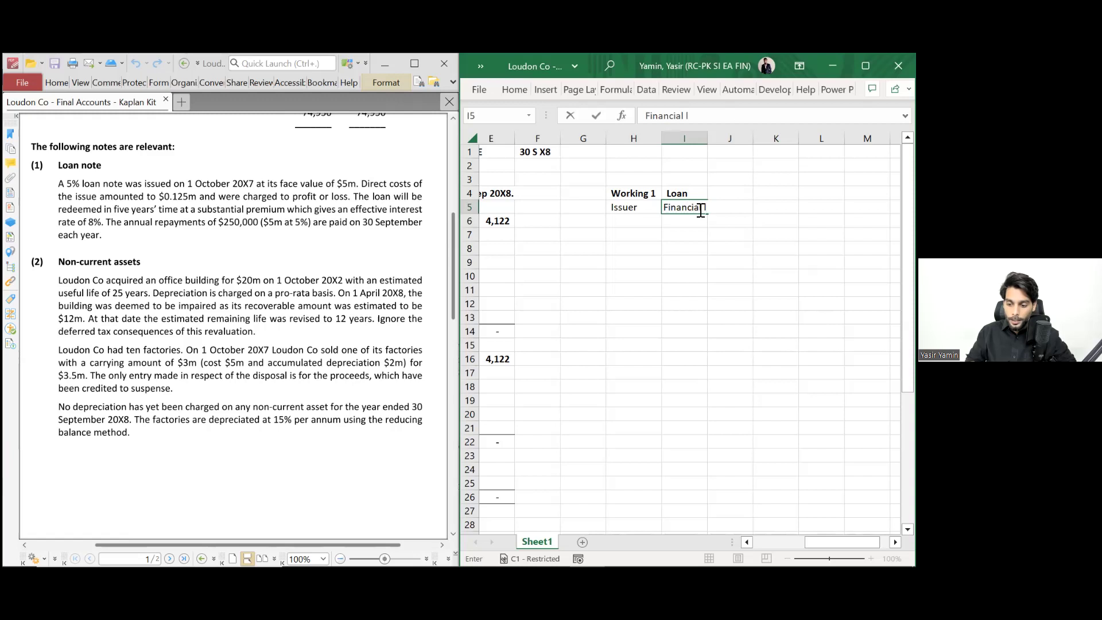
pyautogui.write('iability')
pyautogui.press('Up')
pyautogui.press('Left')
pyautogui.press('Down')
pyautogui.hotkey('shift', 'Right')
pyautogui.hotkey('ctrl', 'b')
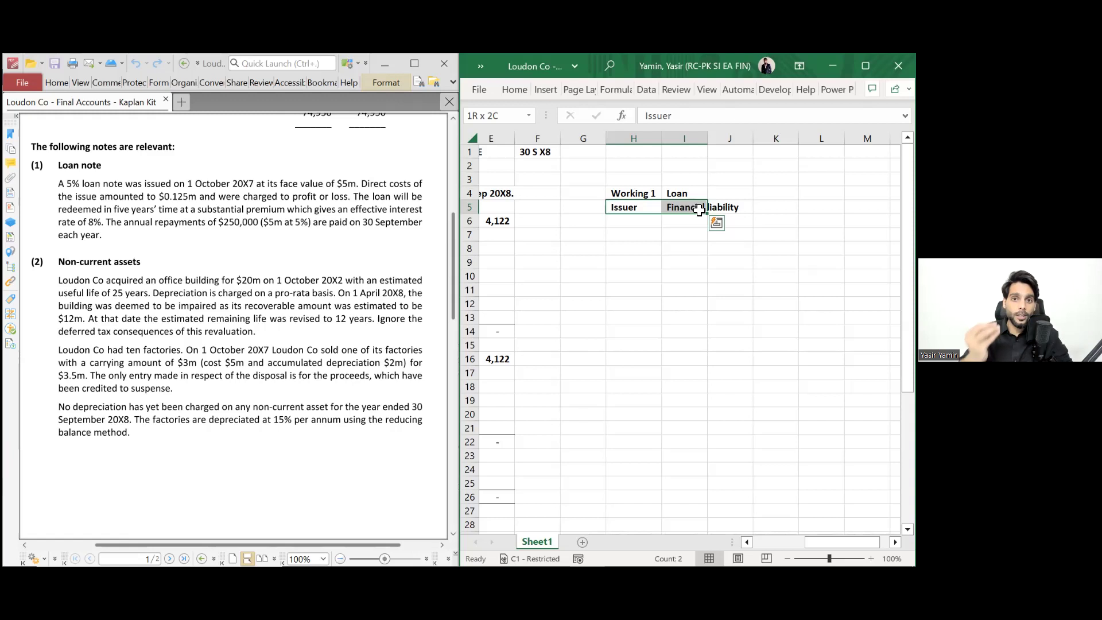
# - Enter the labels Par value in H7 and Issue value in H8
pyautogui.press('Down')
pyautogui.press('Down')
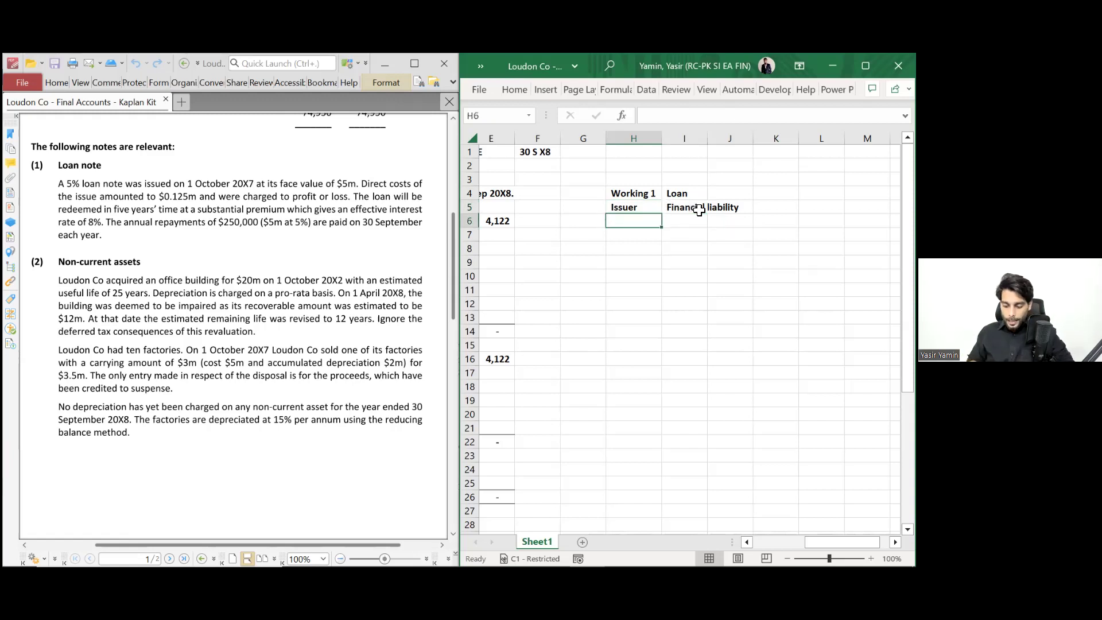
pyautogui.write('Par vlue')
pyautogui.press('BackSpace')
pyautogui.press('BackSpace')
pyautogui.press('BackSpace')
pyautogui.write('alue')
pyautogui.press('Return')
pyautogui.write('I')
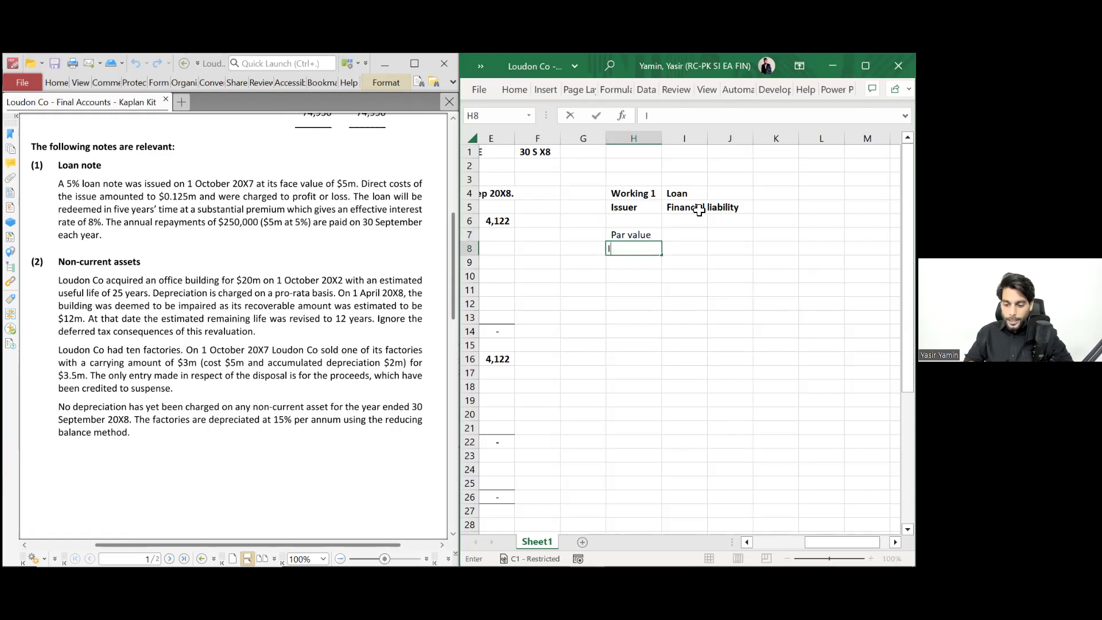
pyautogui.write('ssue value')
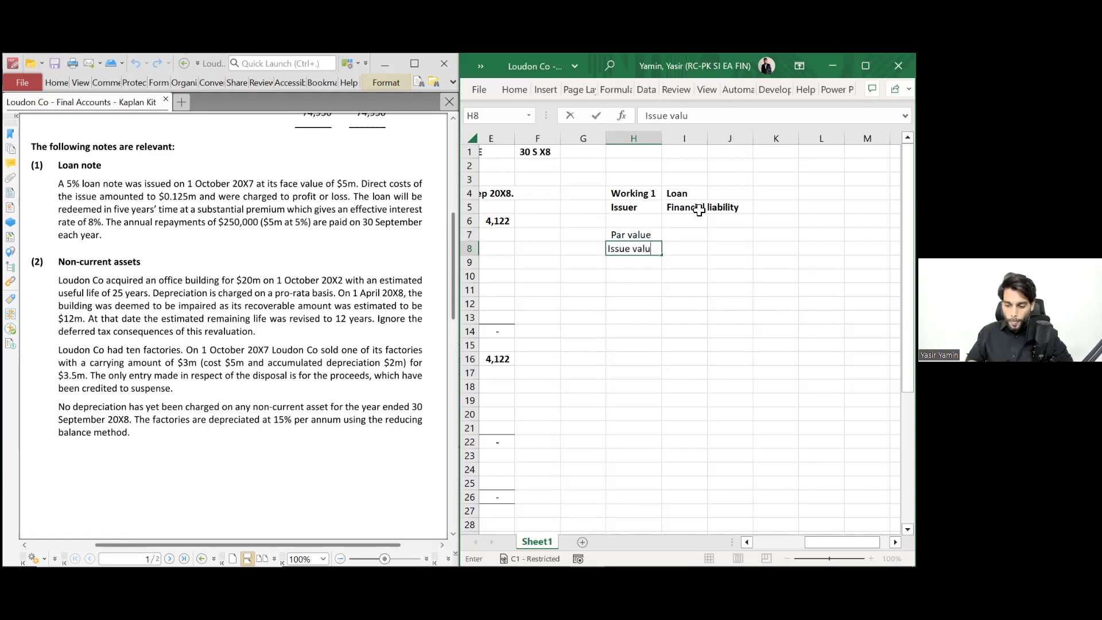
pyautogui.press('Up')
# - Add Coupon rate in K7, autofit column K, and Effective rate in K8
pyautogui.press('Right')
pyautogui.press('Right')
pyautogui.press('Right')
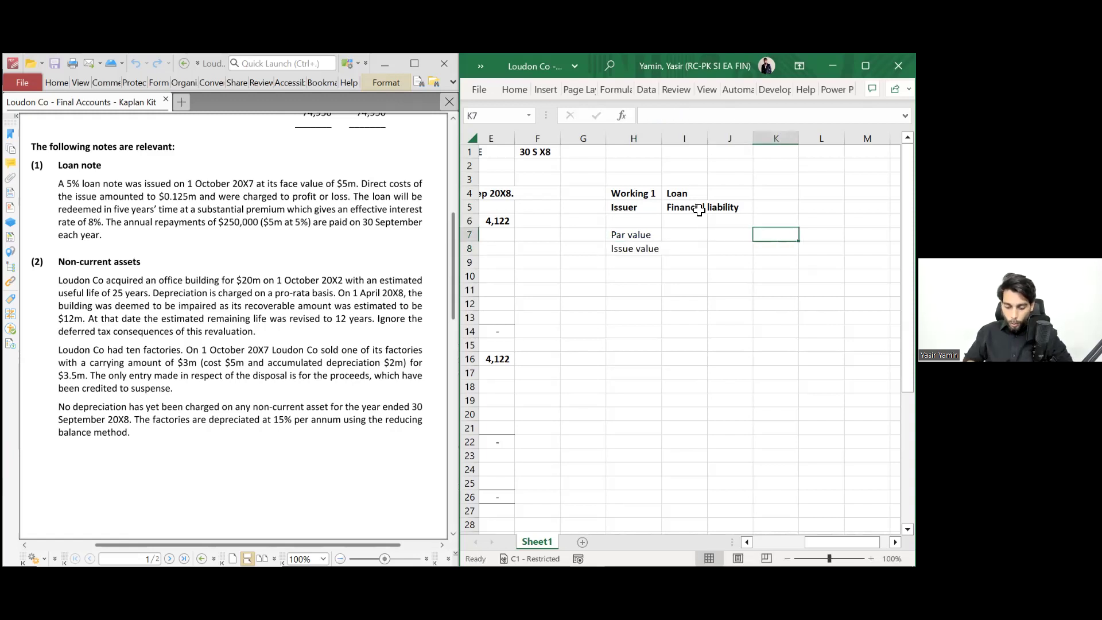
pyautogui.write('Coupon rate')
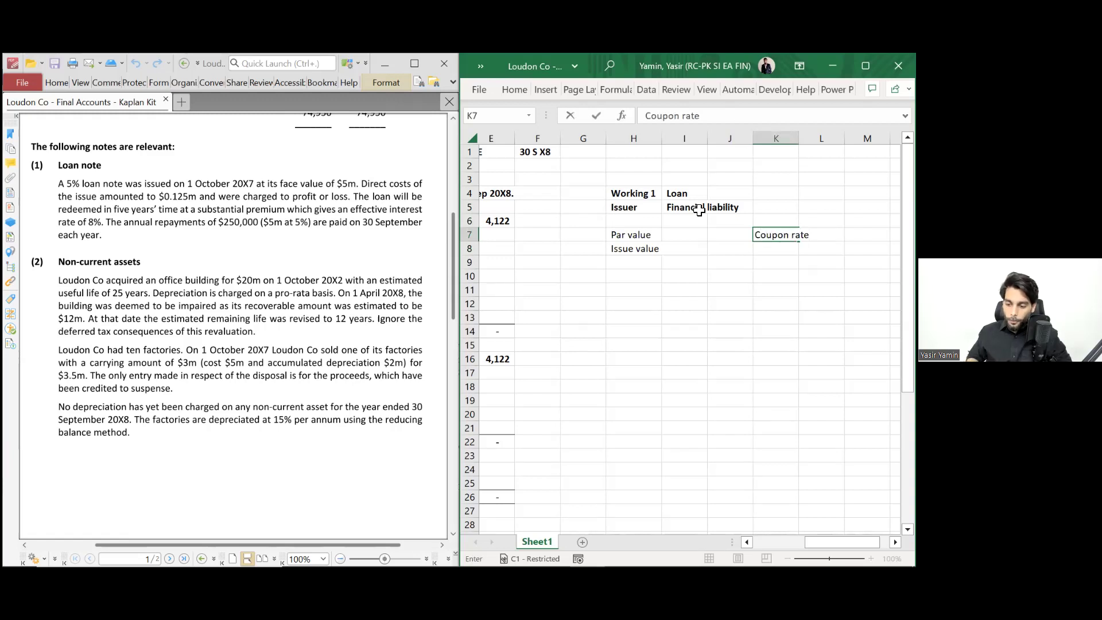
pyautogui.press('Return')
pyautogui.press('Up')
pyautogui.hotkey('alt', 'h')
pyautogui.press('o')
pyautogui.press('i')
pyautogui.press('Down')
pyautogui.write('Effec')
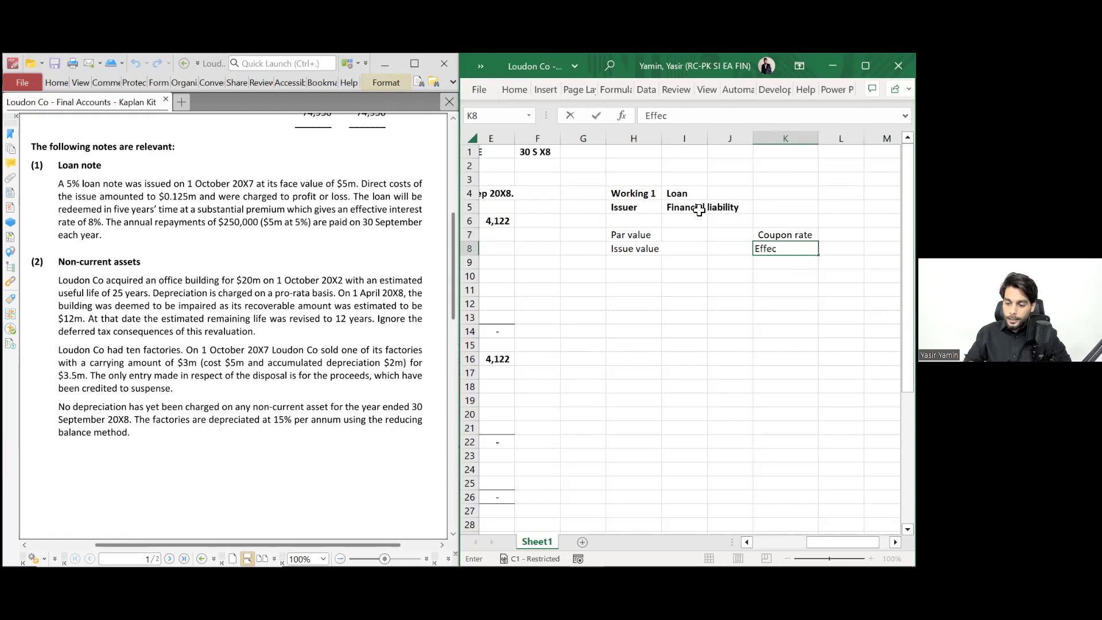
pyautogui.write('tive rate')
pyautogui.press('Return')
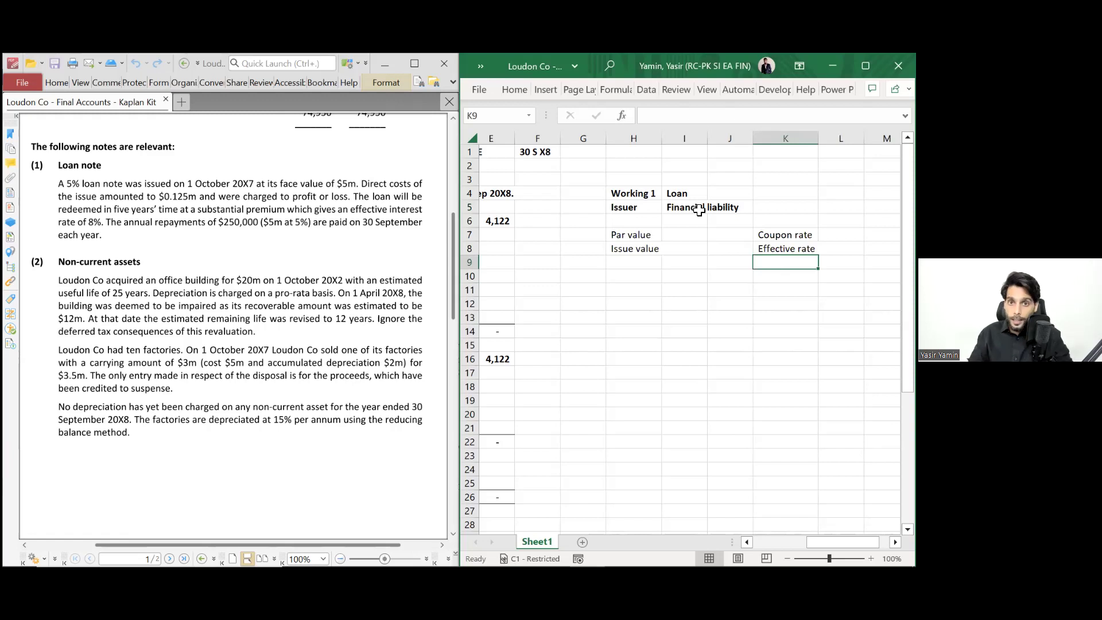
# - Autofit column H to fit the Par value and Issue value labels
pyautogui.press('Up')
pyautogui.press('Left')
pyautogui.press('Left')
pyautogui.press('Left')
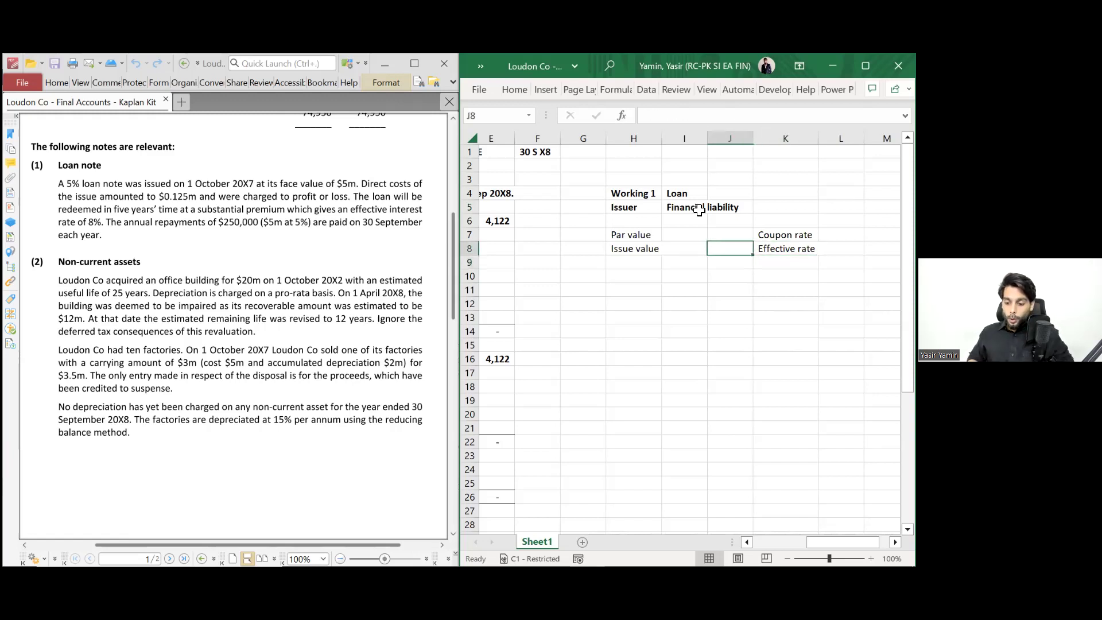
pyautogui.hotkey('alt', 'h')
pyautogui.press('o')
pyautogui.press('i')
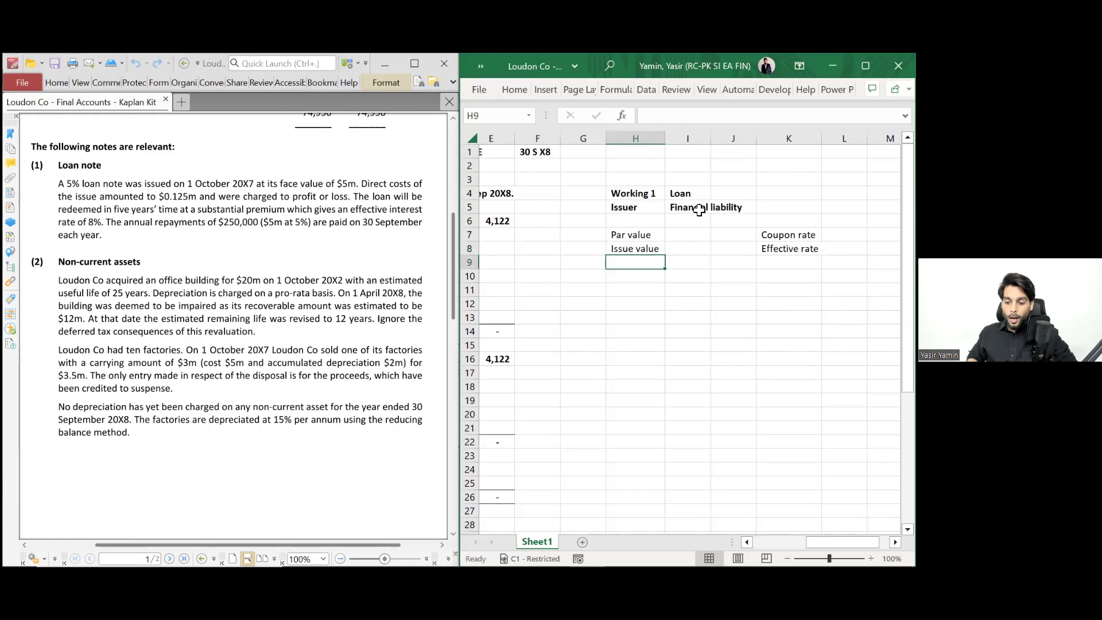
pyautogui.press('Up')
pyautogui.press('Right')
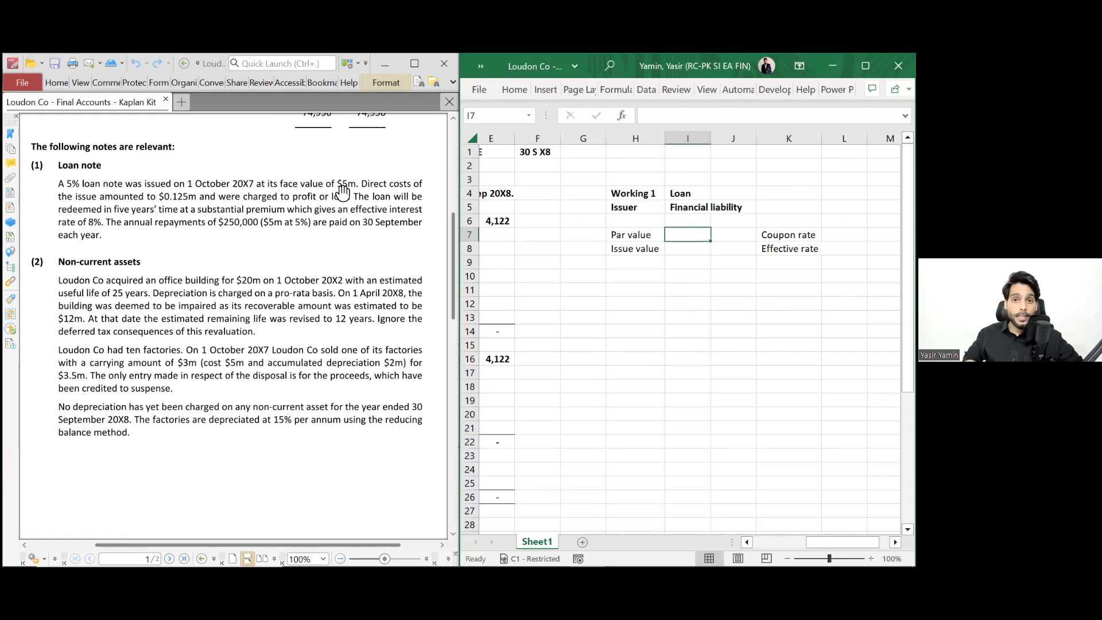
# - Enter a par value of 5000 in I7 and a coupon rate of 5% in L7
pyautogui.scroll(6, 342, 191)
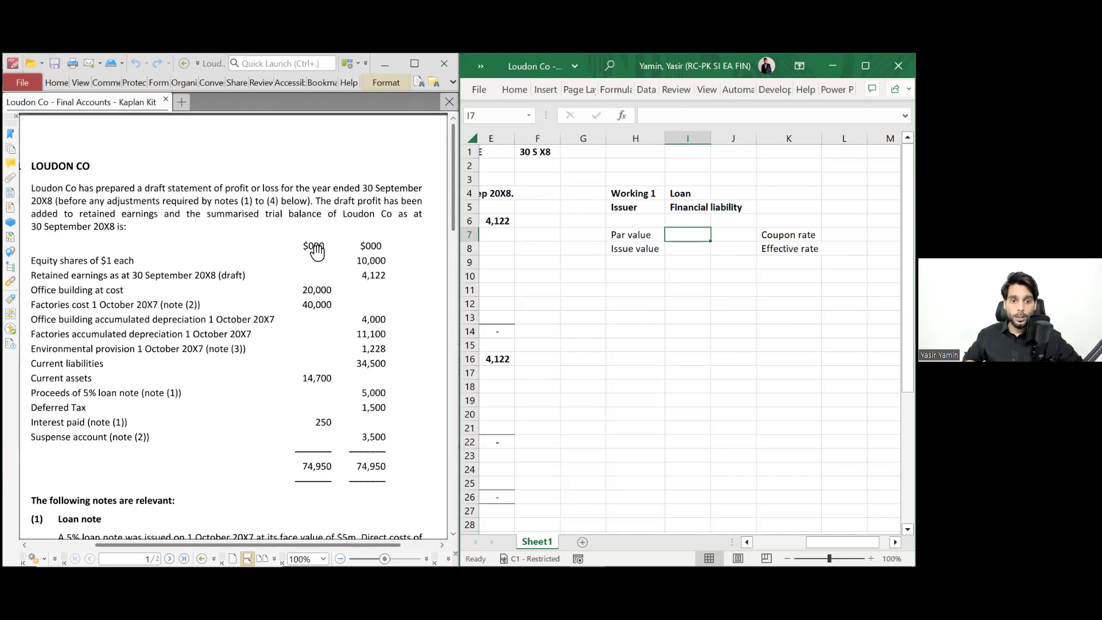
pyautogui.scroll(-5, 317, 252)
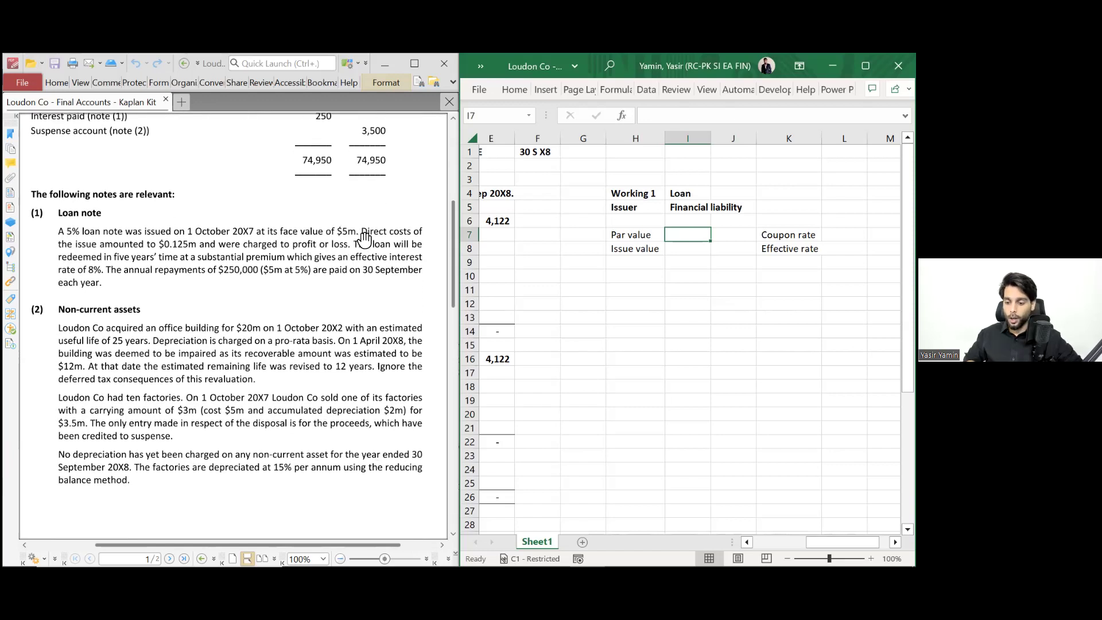
pyautogui.write('5000')
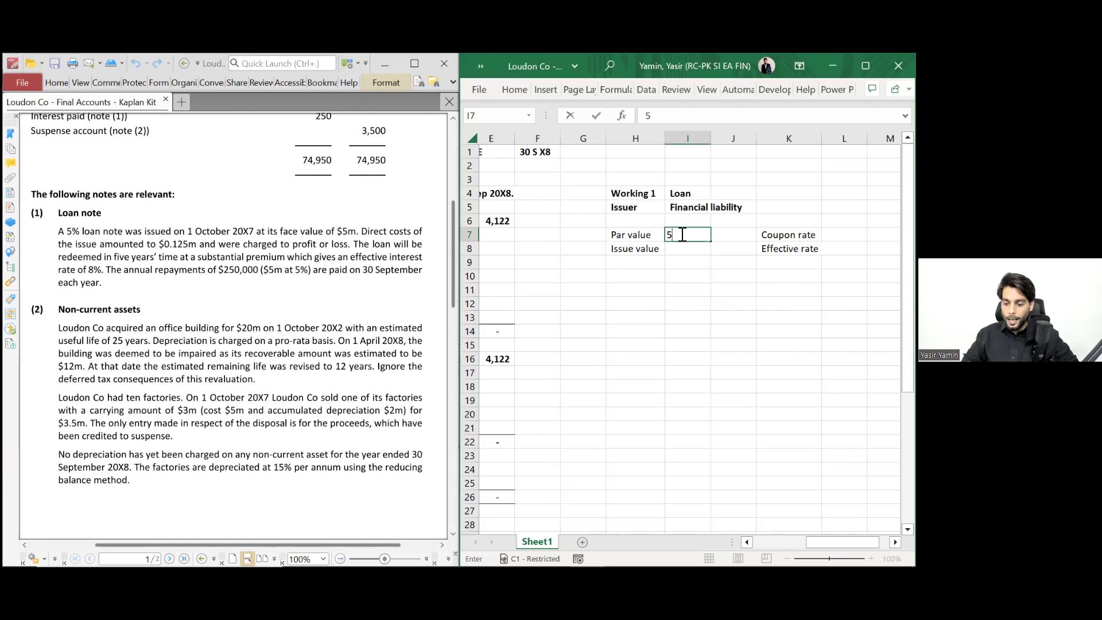
pyautogui.press('Tab')
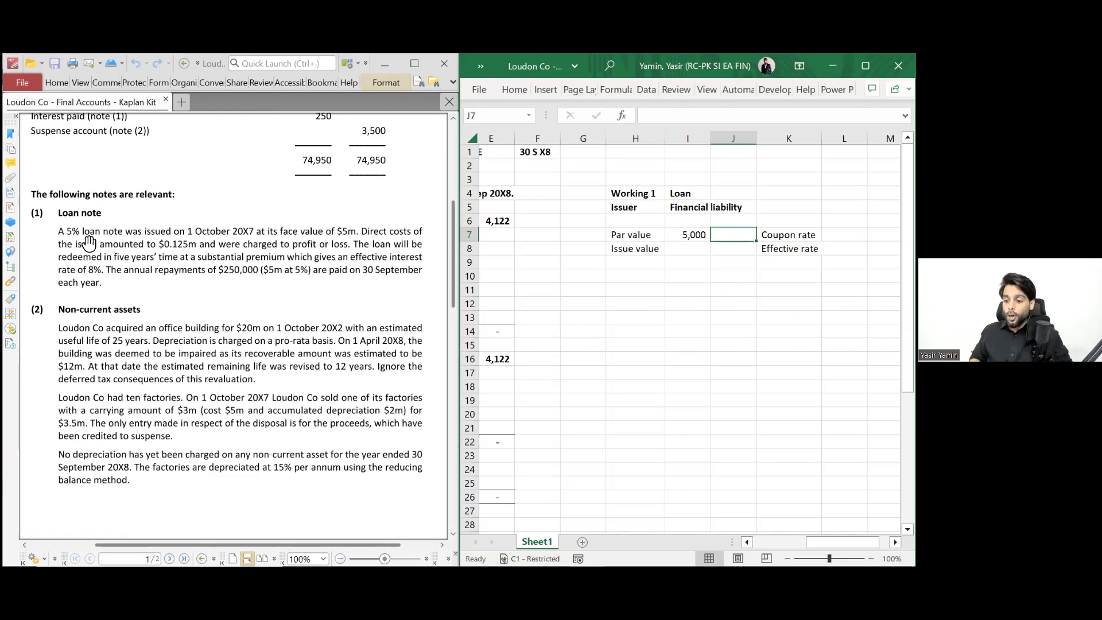
pyautogui.press('Right')
pyautogui.press('Right')
pyautogui.write('5%')
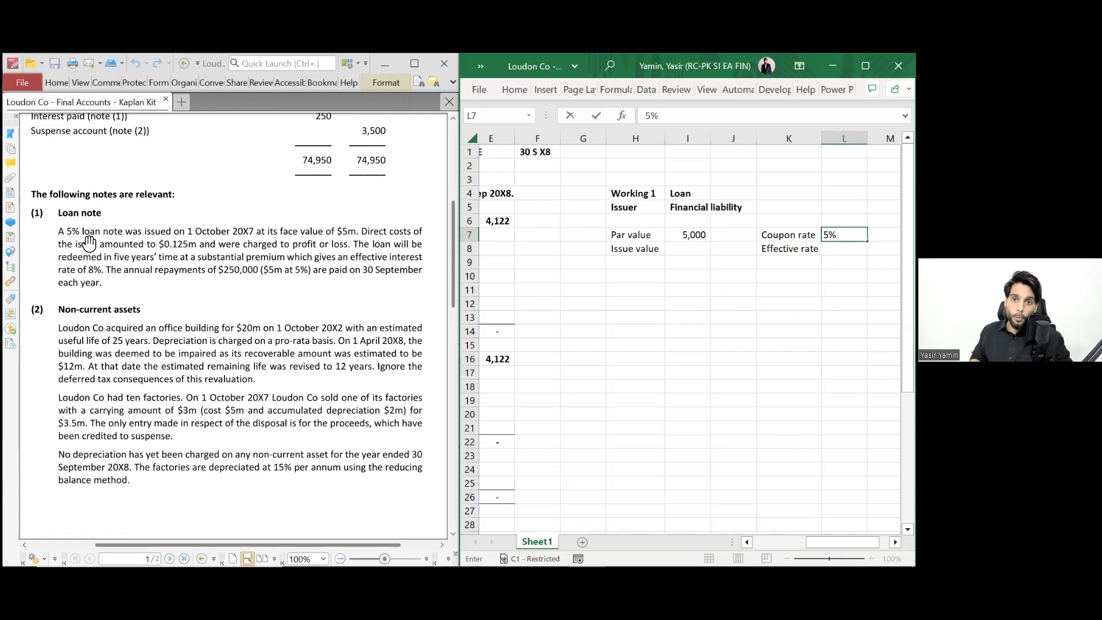
pyautogui.press('Return')
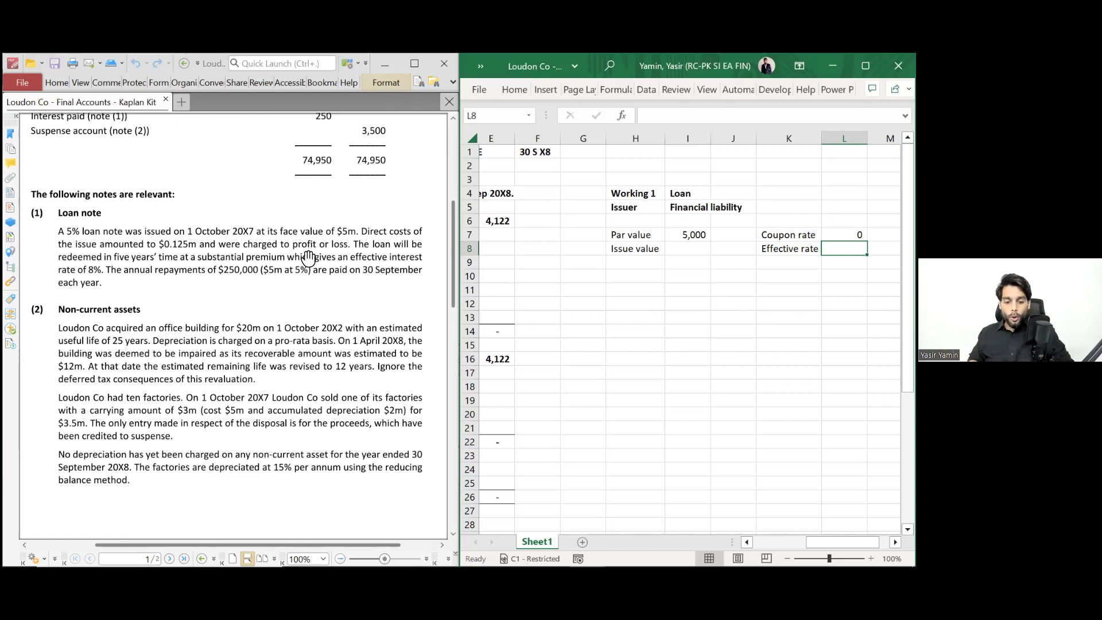
# - List Par value 5000 and Issues cost -125 under the Issue value label
pyautogui.press('Left')
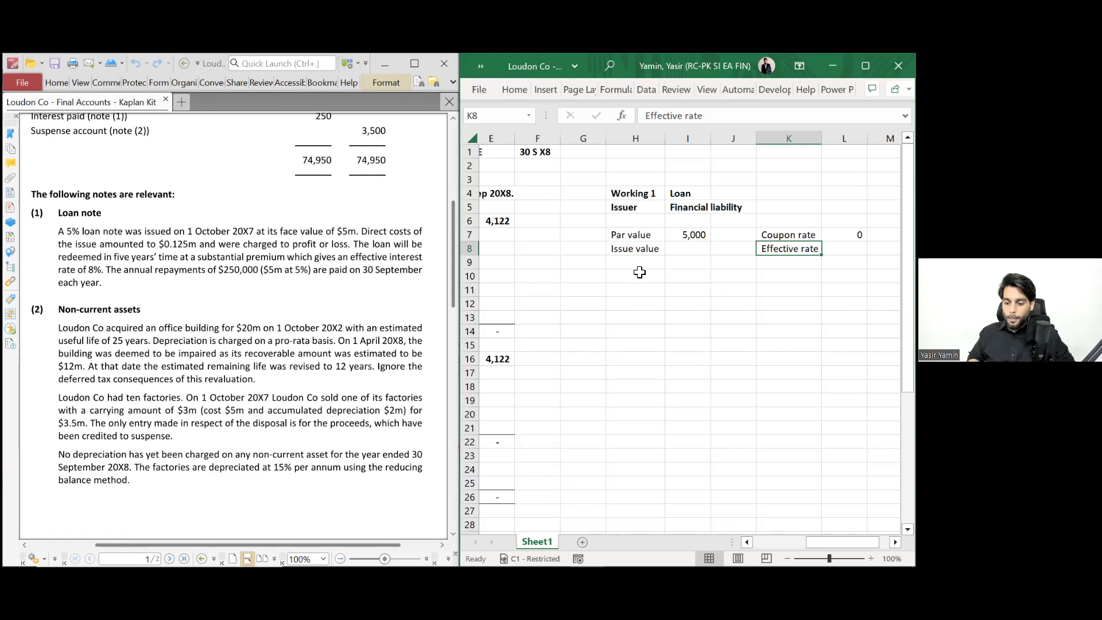
pyautogui.click(641, 252)
pyautogui.hotkey('ctrl', 'b')
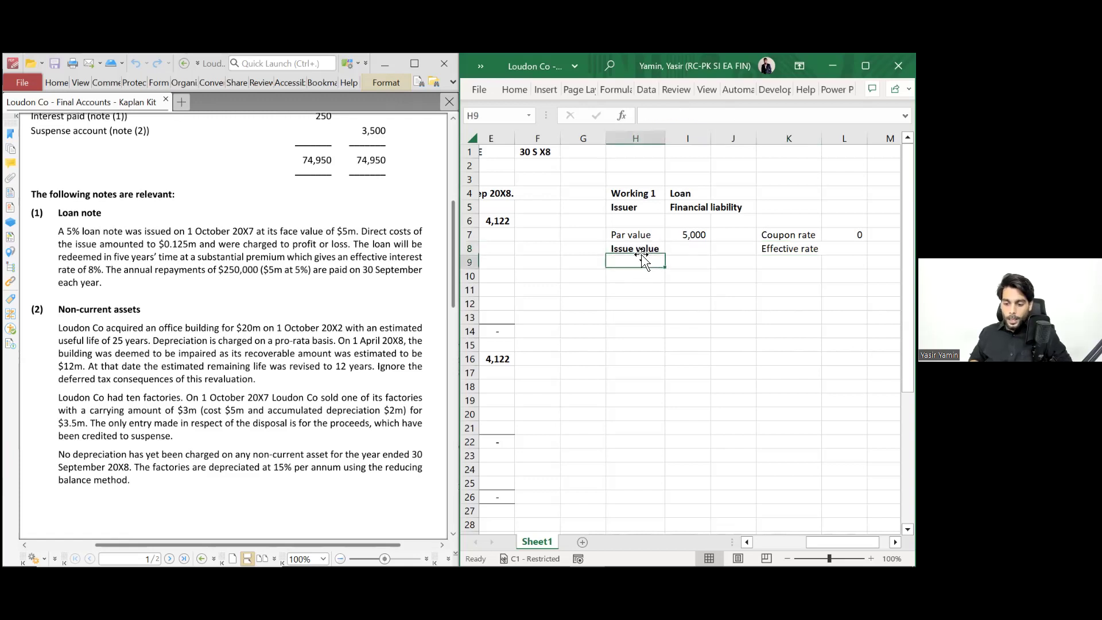
pyautogui.hotkey('ctrl', 'b')
pyautogui.press('Return')
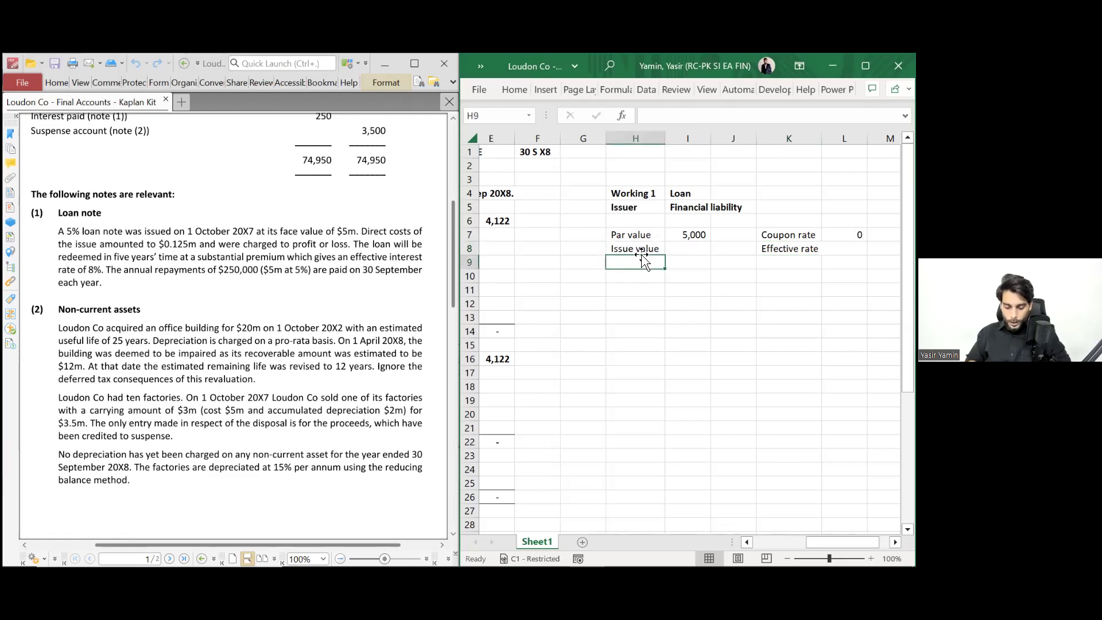
pyautogui.write('Par value')
pyautogui.press('Tab')
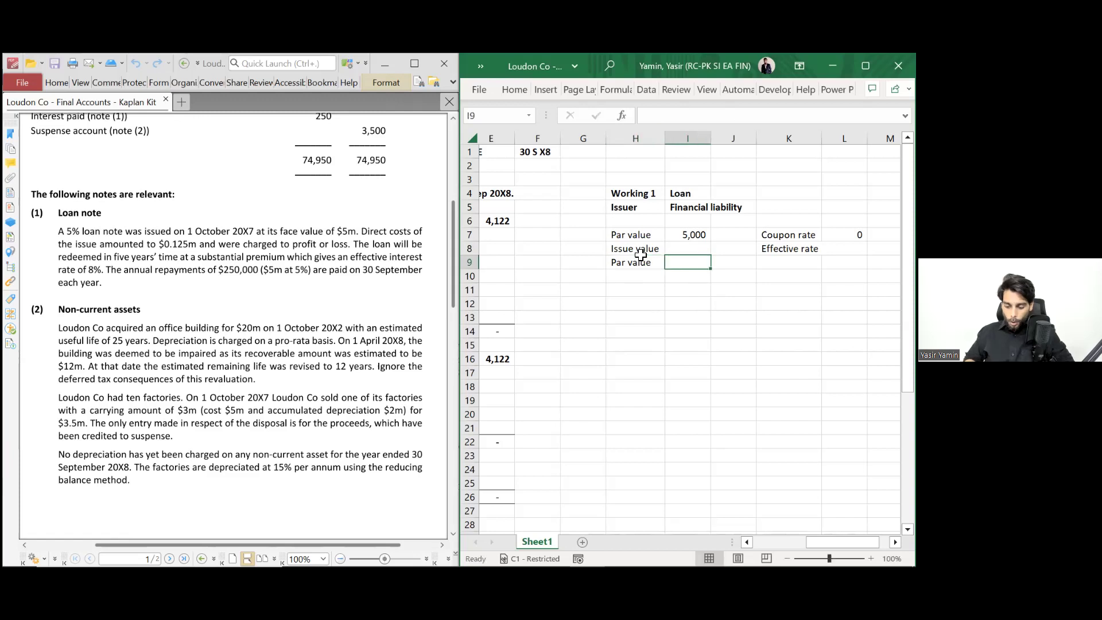
pyautogui.write('50000')
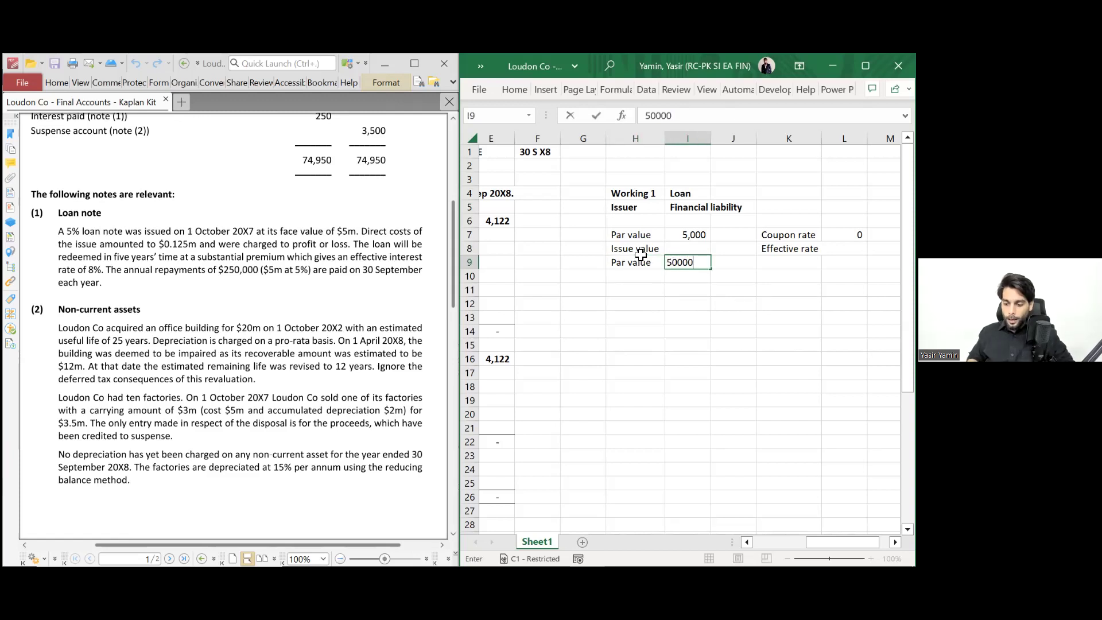
pyautogui.press('BackSpace')
pyautogui.click(640, 253)
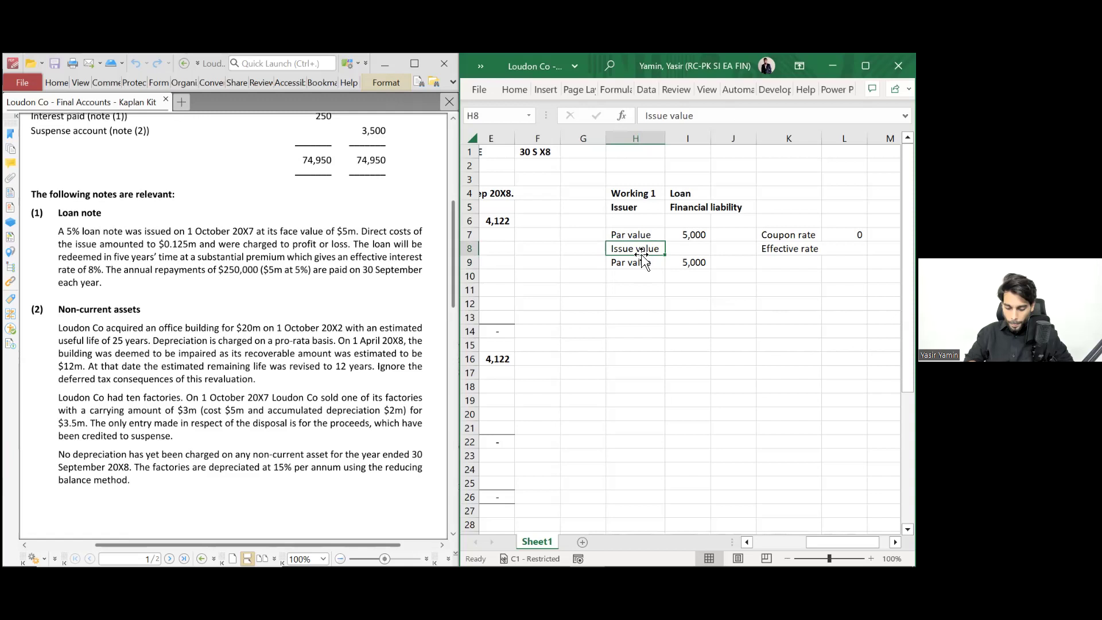
pyautogui.press('Down')
pyautogui.press('Down')
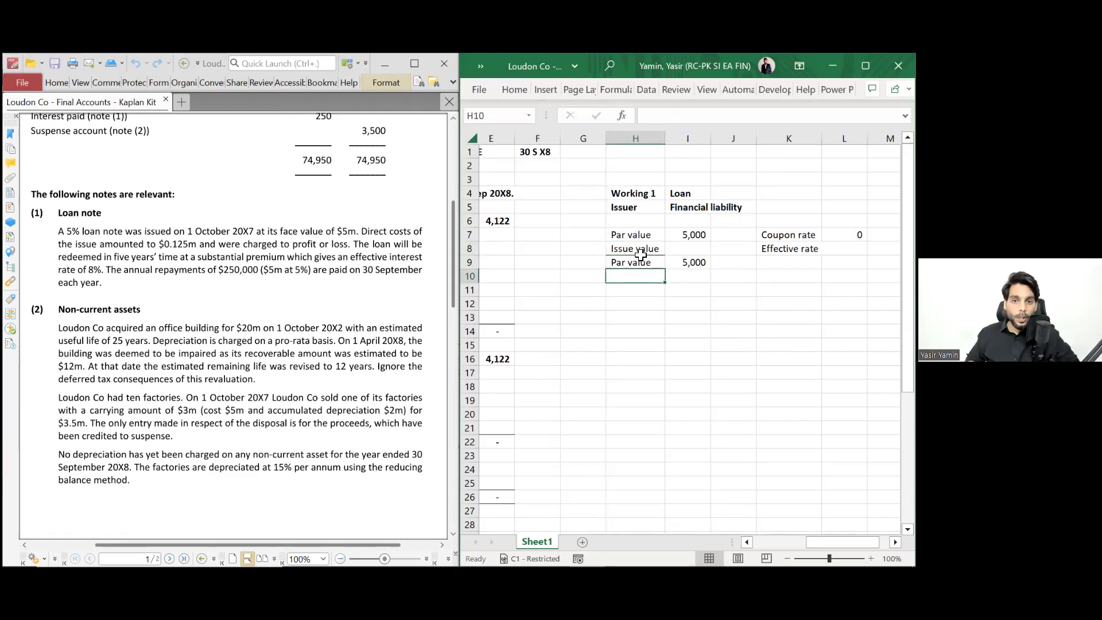
pyautogui.write('Issue')
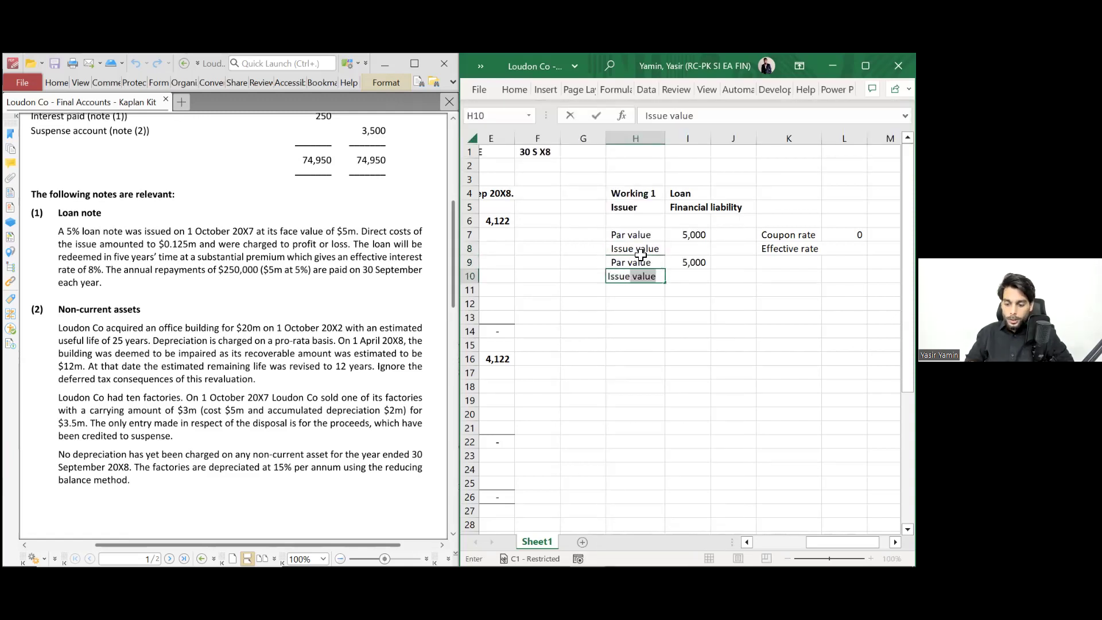
pyautogui.write('s cost')
pyautogui.press('Tab')
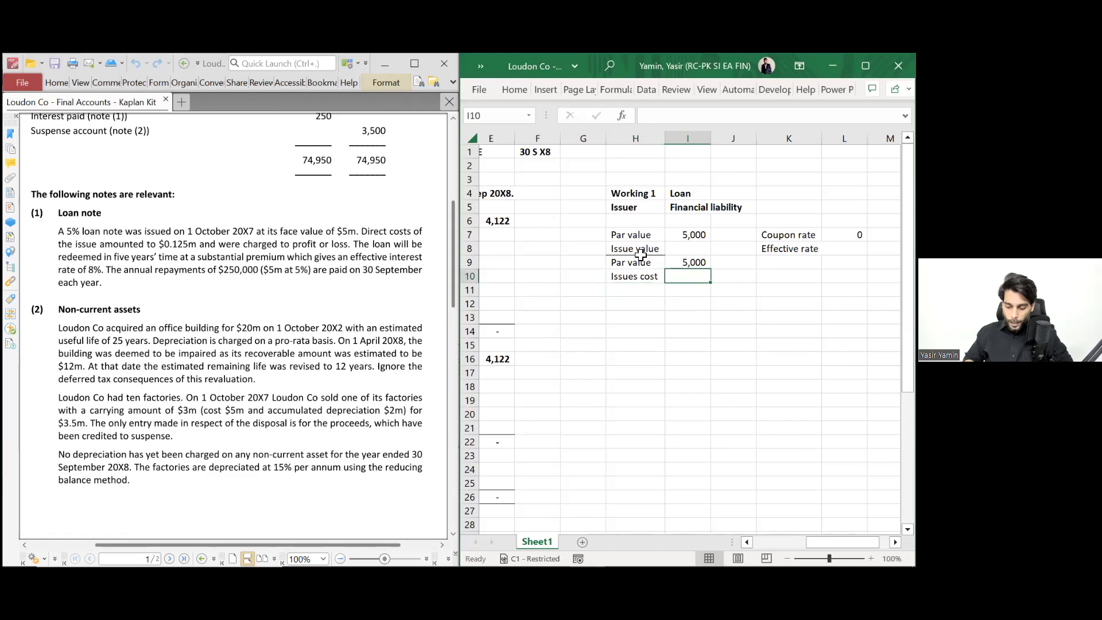
pyautogui.write('-125')
pyautogui.press('Return')
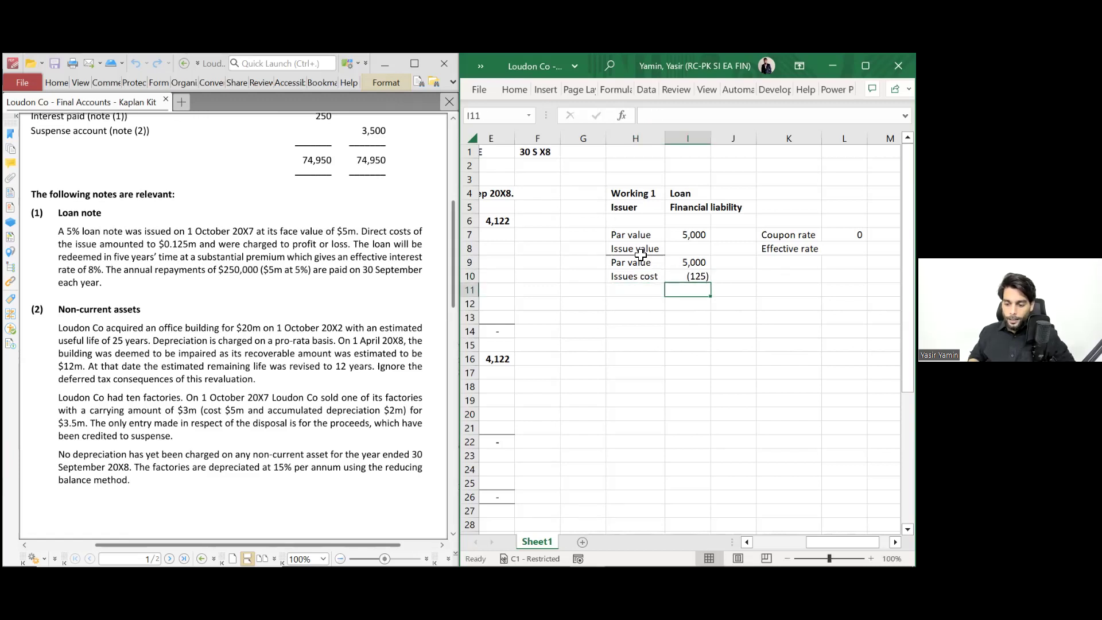
# - Try percentage formatting on the coupon rate cell, then undo it
pyautogui.press('Up')
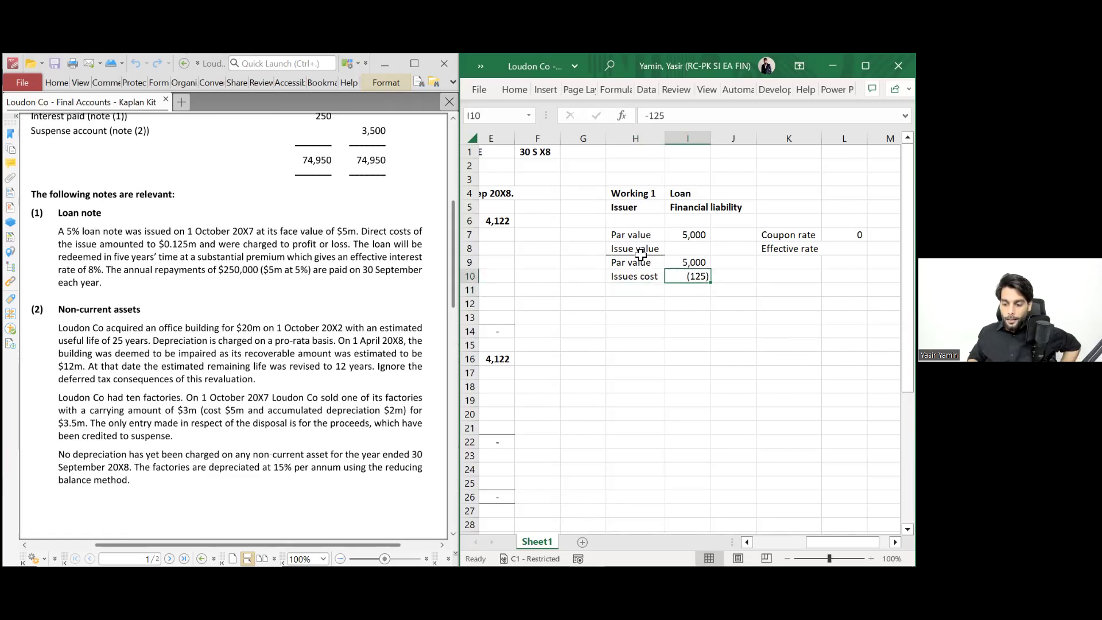
pyautogui.press('Right')
pyautogui.press('Up')
pyautogui.press('Up')
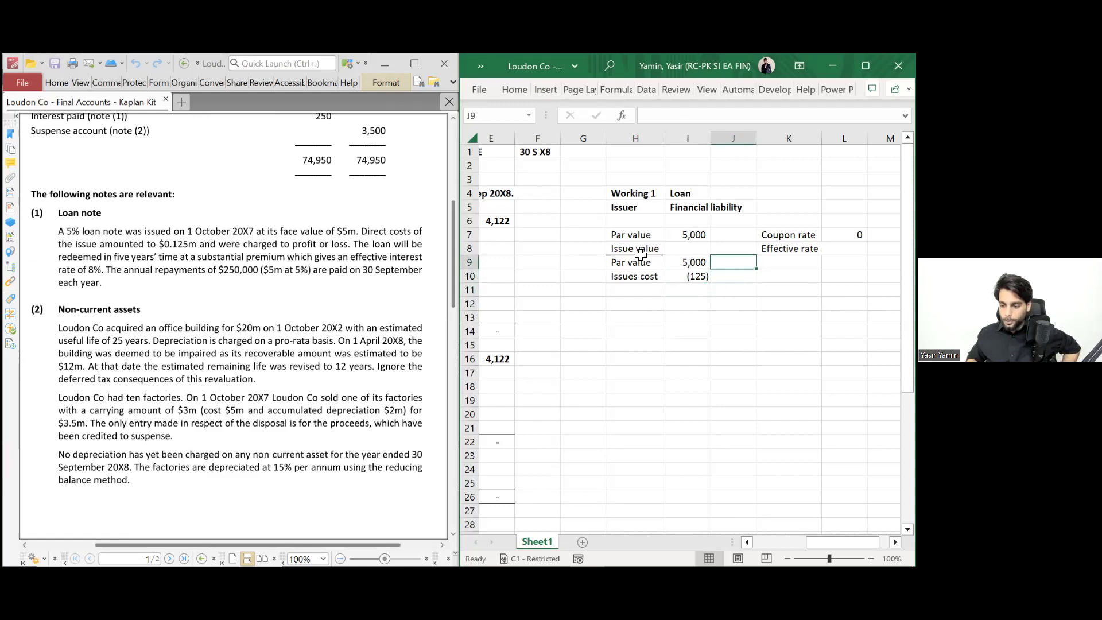
pyautogui.press('Right')
pyautogui.press('Right')
pyautogui.press('Up')
pyautogui.hotkey('ctrl', 'shift', '5')
pyautogui.hotkey('ctrl', 'z')
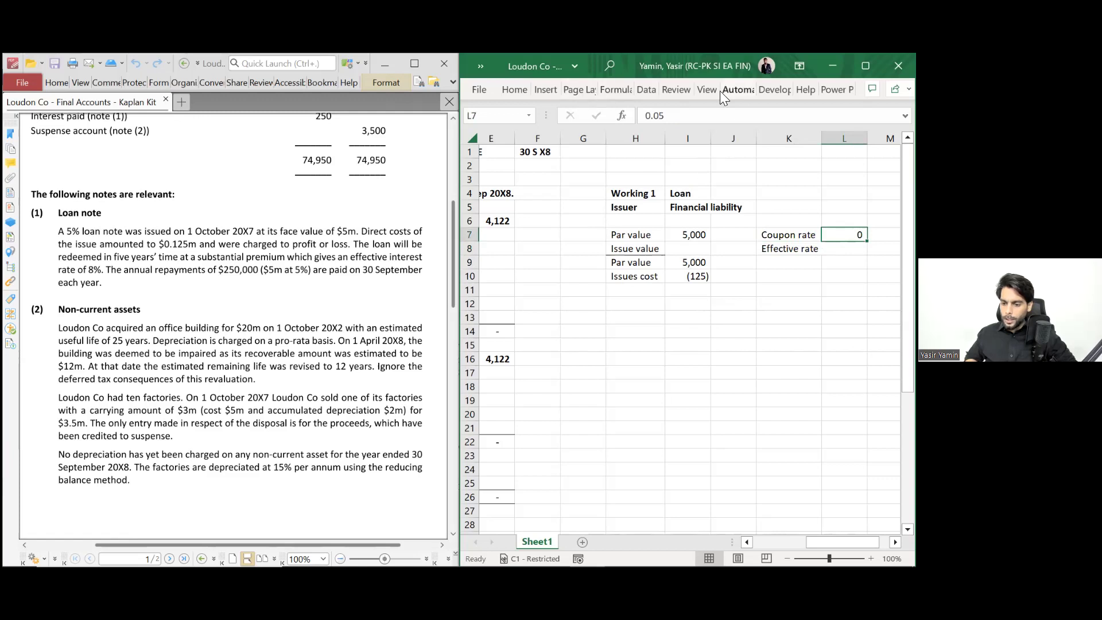
# - Apply Percent Style to the coupon rate in L7 and the effective rate cell L8
pyautogui.click(514, 90)
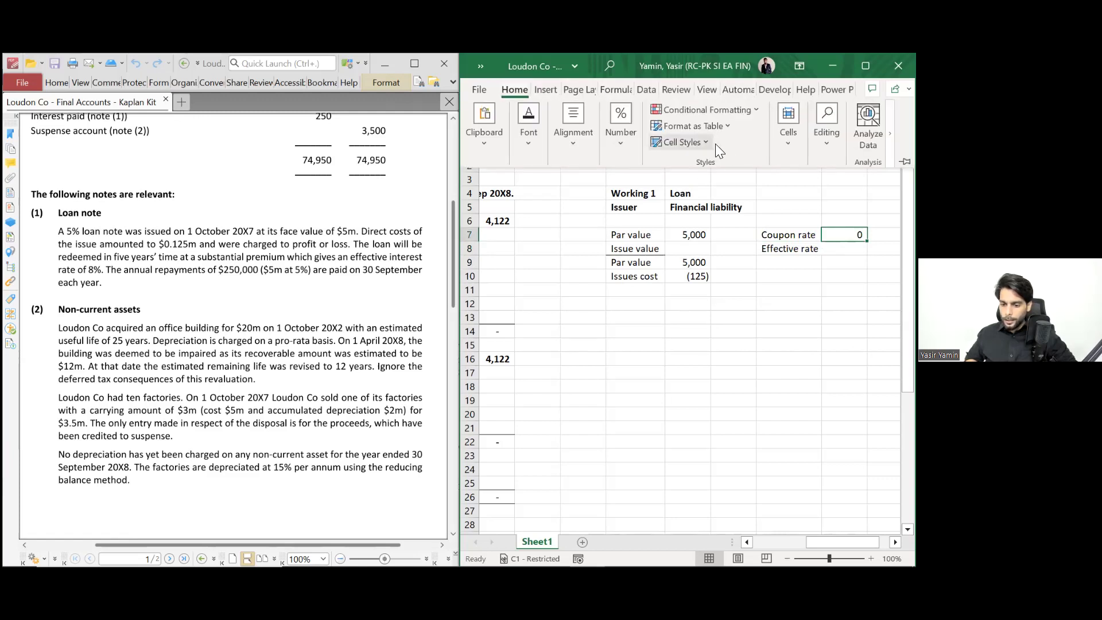
pyautogui.click(618, 142)
pyautogui.click(642, 204)
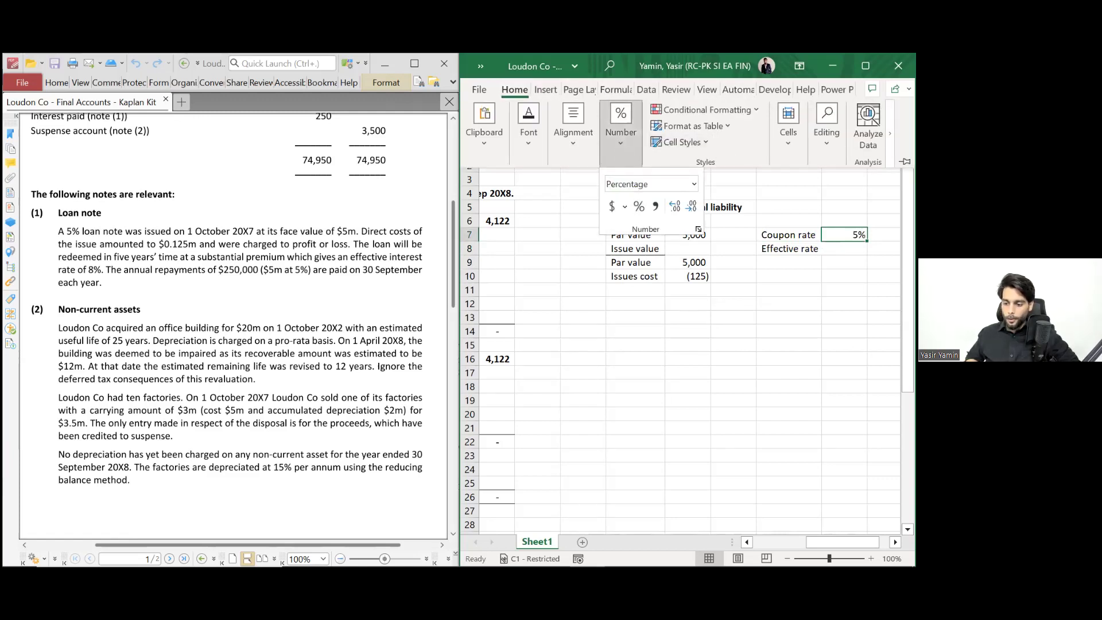
pyautogui.press('Escape')
pyautogui.press('Escape')
pyautogui.press('Return')
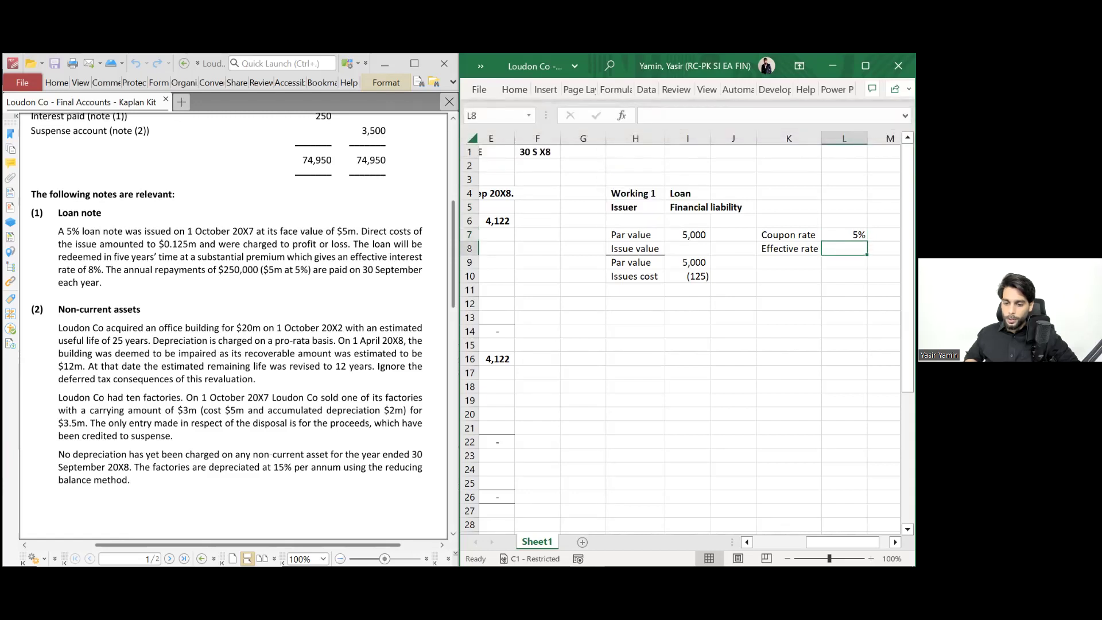
pyautogui.click(519, 87)
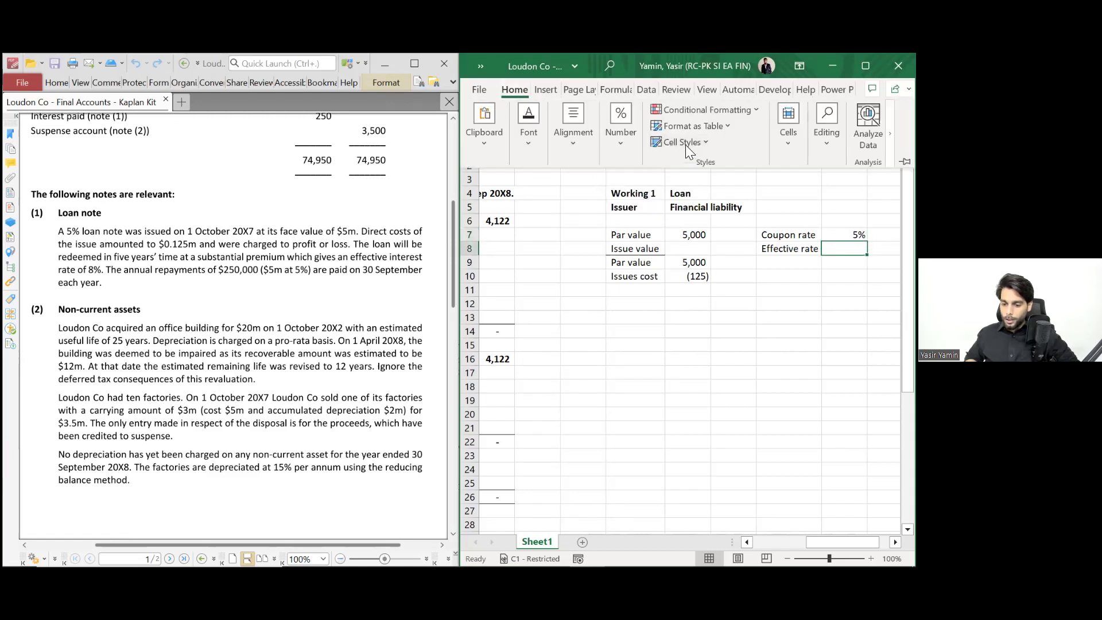
pyautogui.click(619, 143)
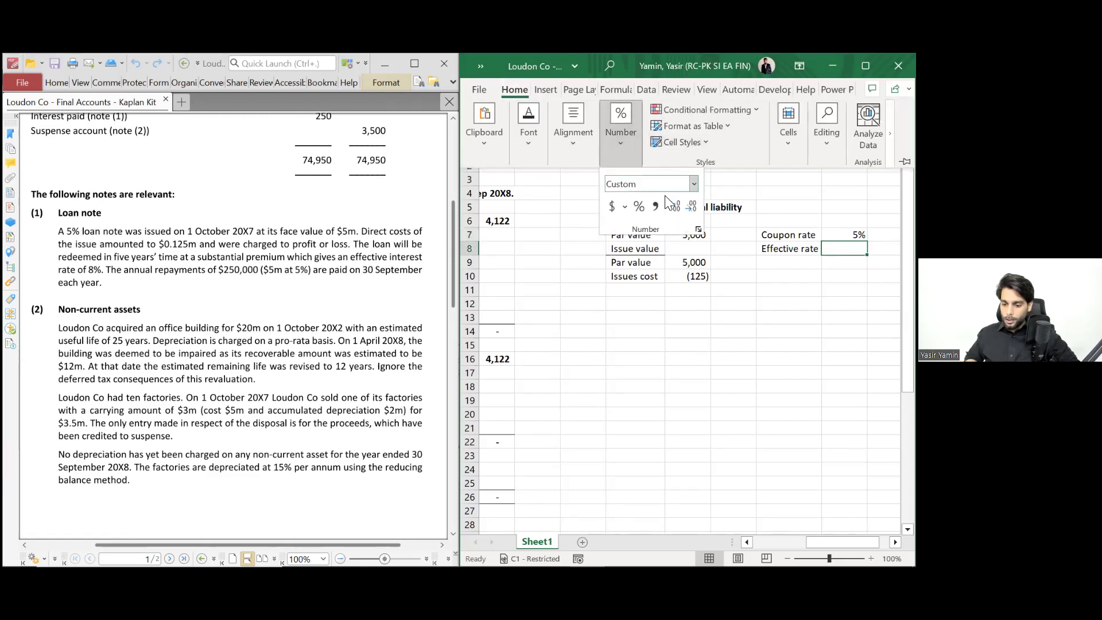
pyautogui.click(638, 206)
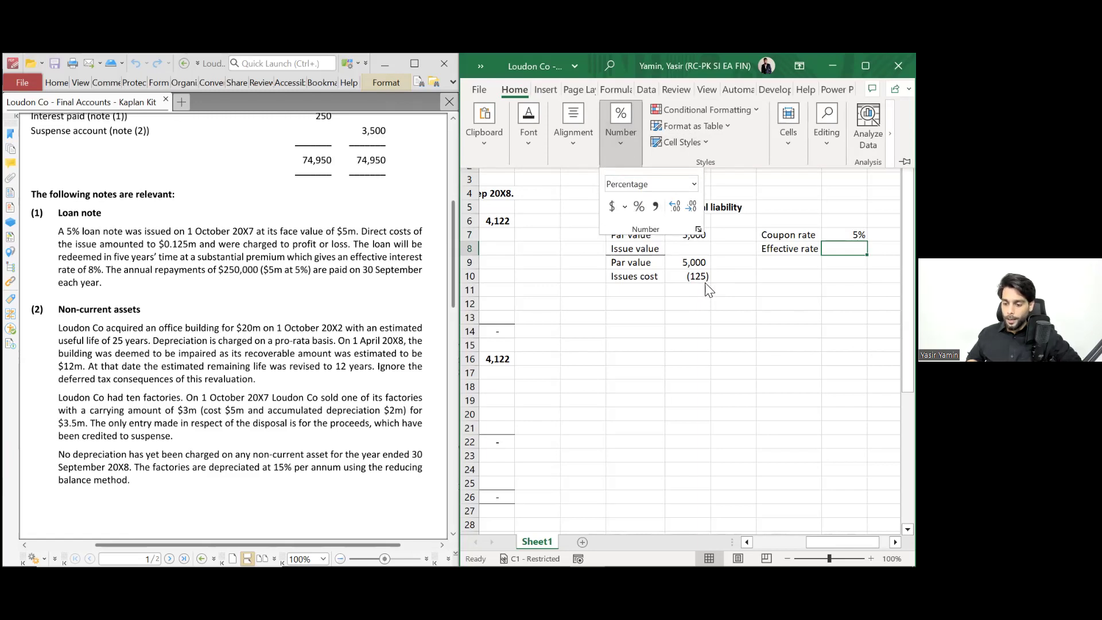
# - Type the note '* A/c to IFRS-9 Issue cost needs to be capitalised and not charged up-front in PnL.' in J10
pyautogui.click(720, 280)
pyautogui.write('* A/c to IFRS')
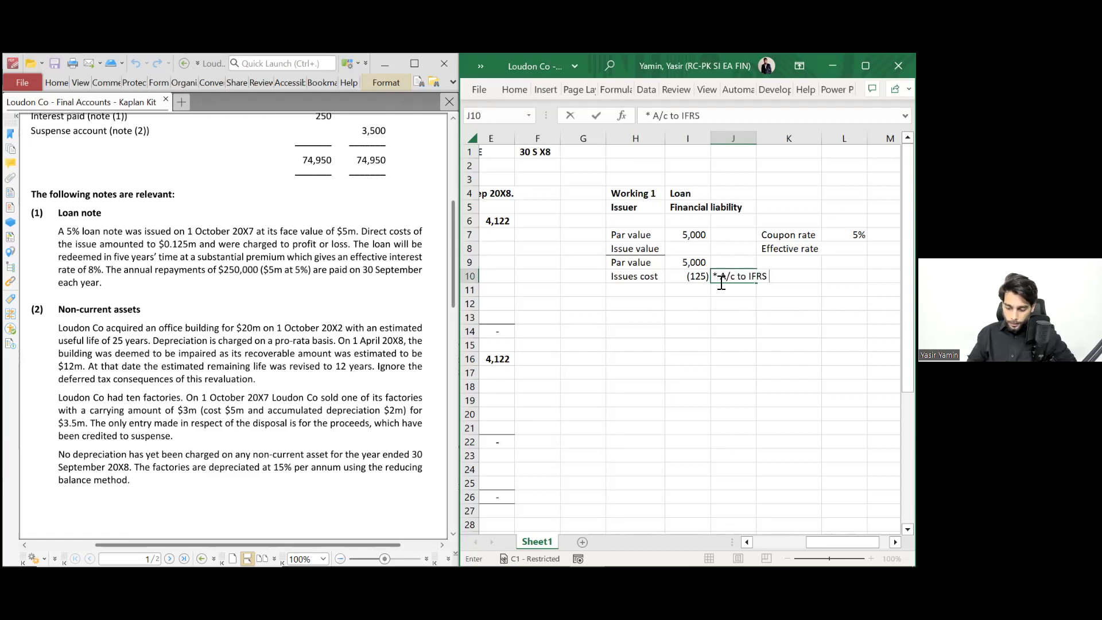
pyautogui.write('-9 Issue')
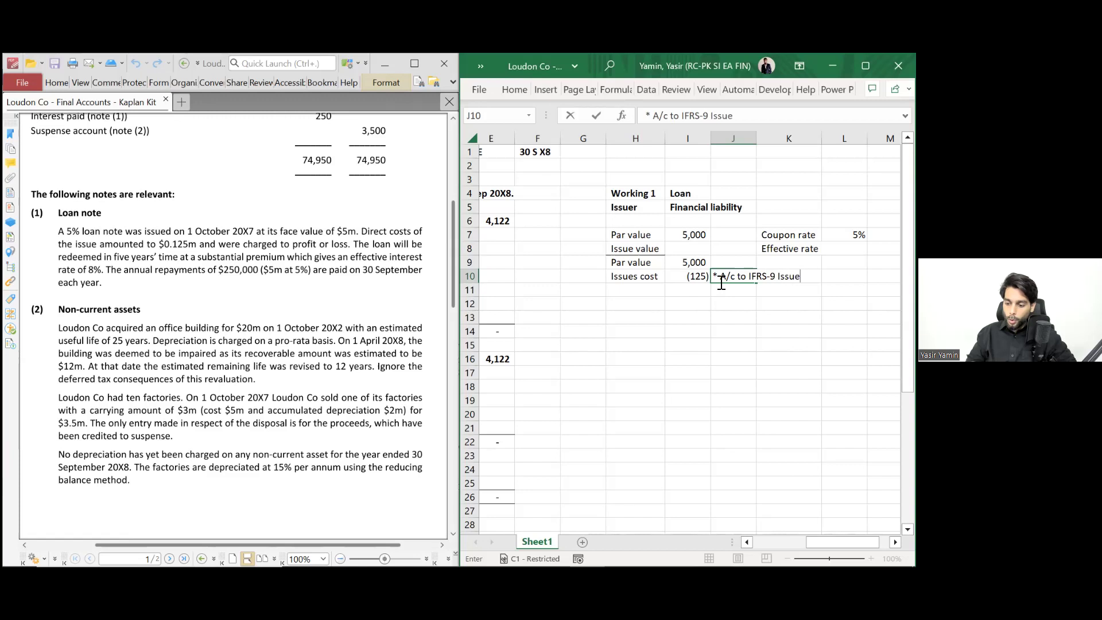
pyautogui.write(' cost ne')
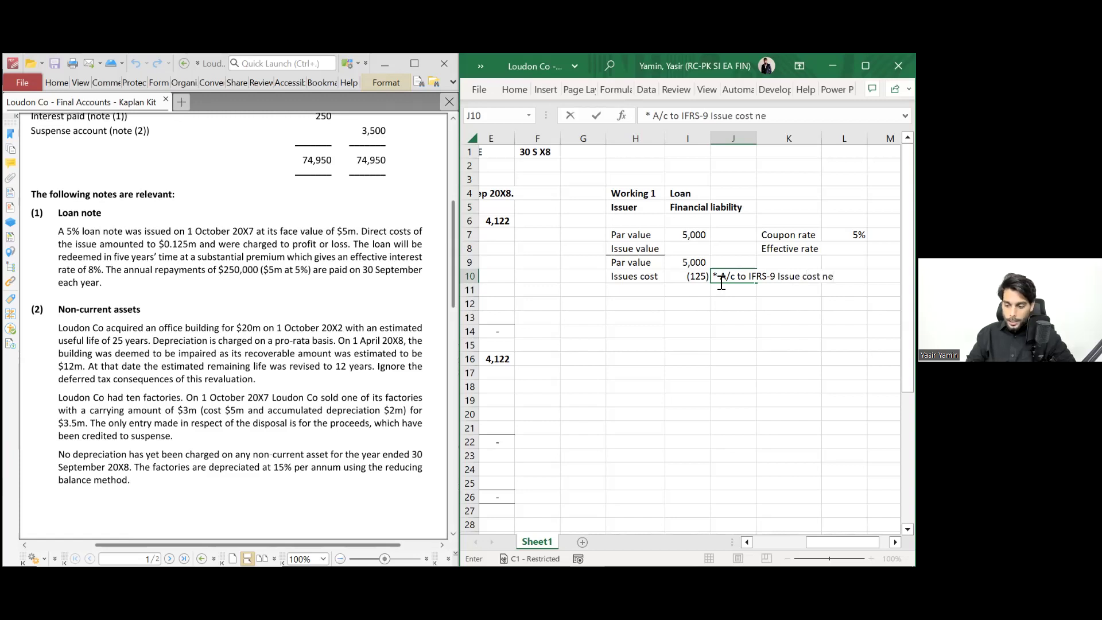
pyautogui.write('eds to be capitalised and not charged up-fro')
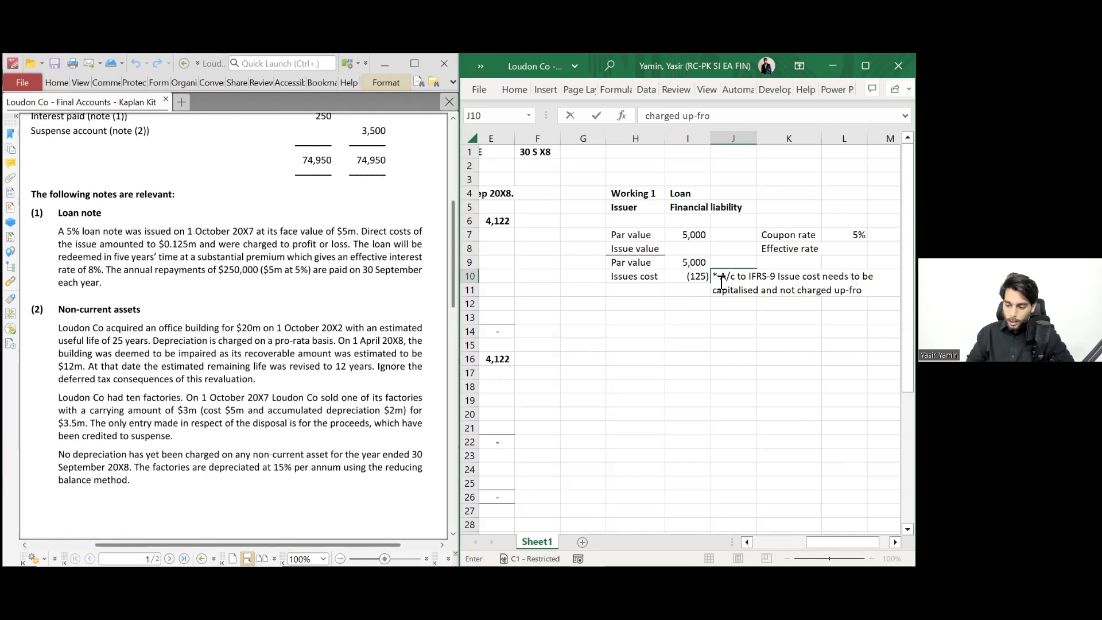
pyautogui.write('nt in Pn')
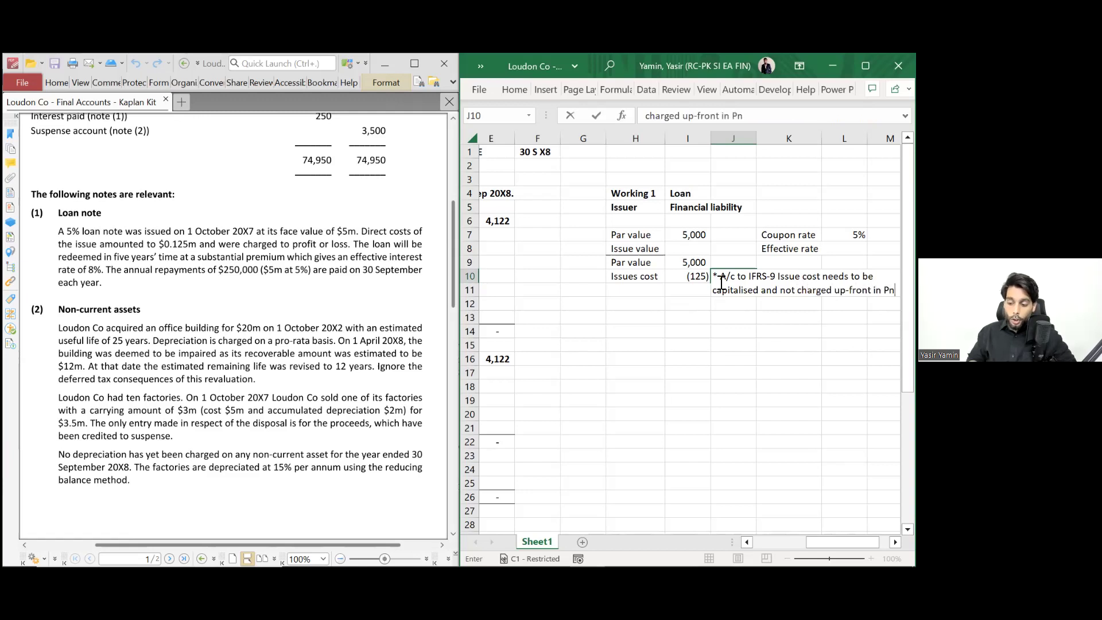
pyautogui.write('L.')
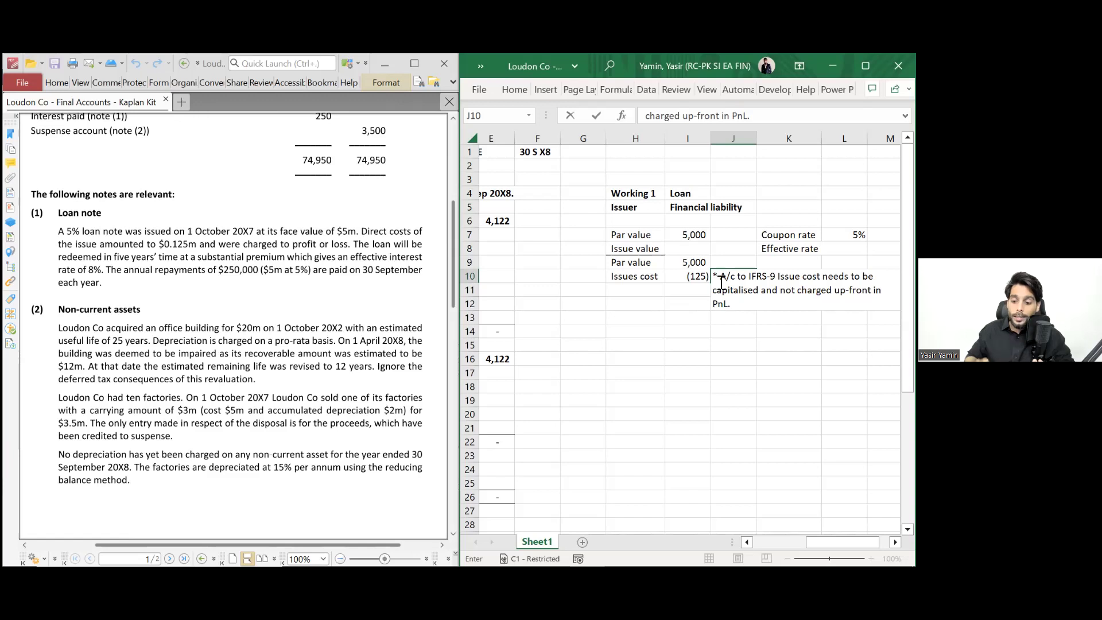
pyautogui.press('Left')
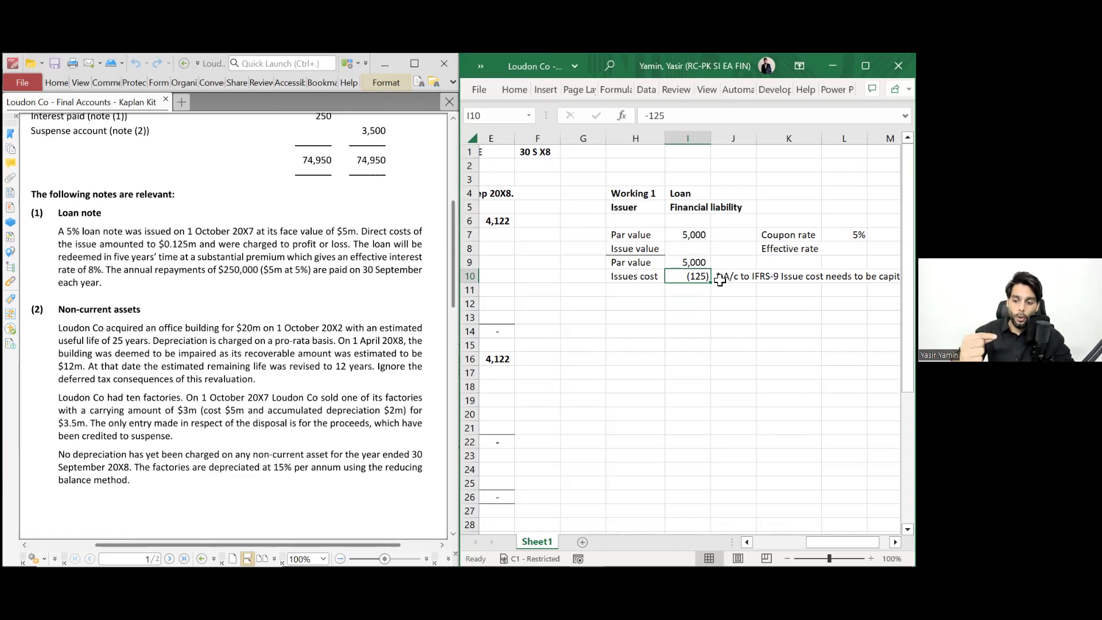
# - Append 'Add back this charge from PnL' to the J10 note
pyautogui.click(720, 279)
pyautogui.press('F2')
pyautogui.write('Add back t')
pyautogui.write('his charg')
pyautogui.write('e from PnL')
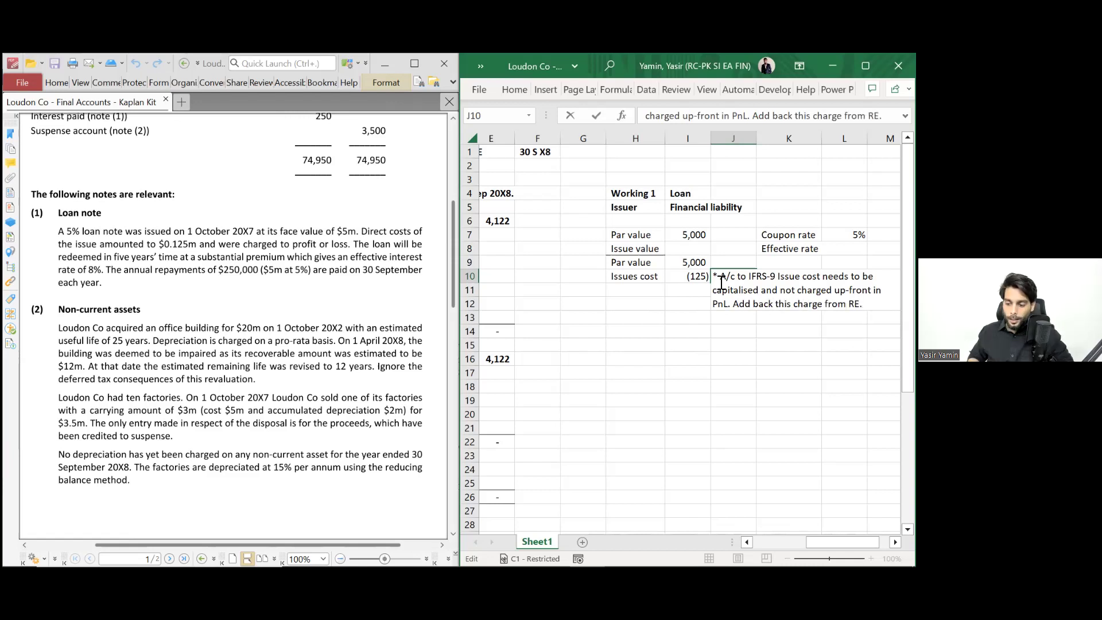
pyautogui.hotkey('ctrl', 'Return')
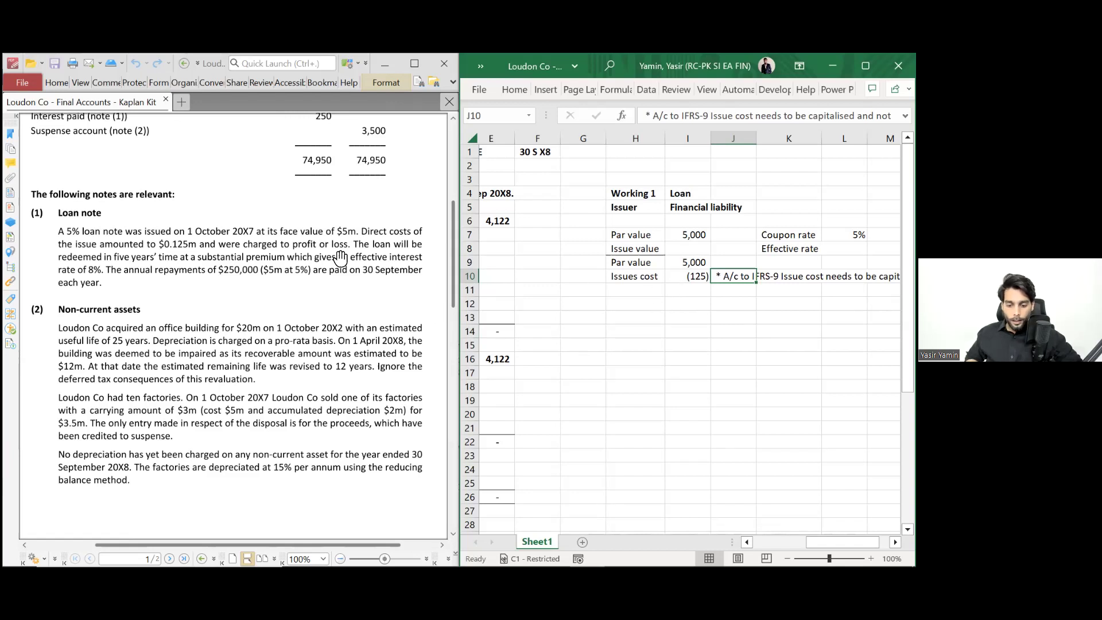
# - Enter the label 'Issue value' in H11, correcting the typo
pyautogui.click(633, 295)
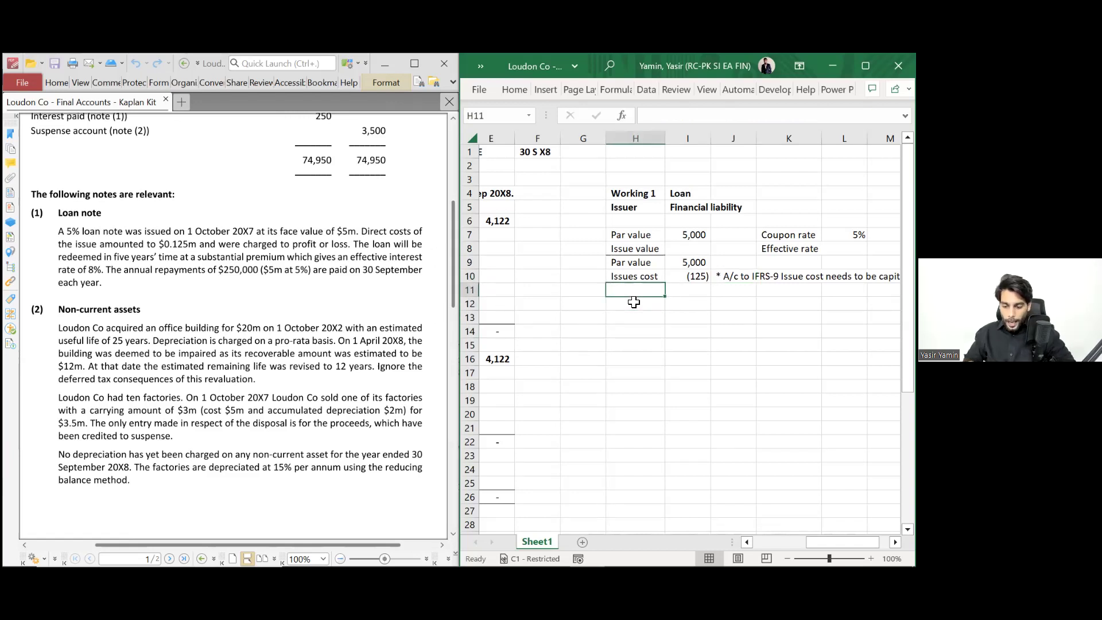
pyautogui.write('Issue va')
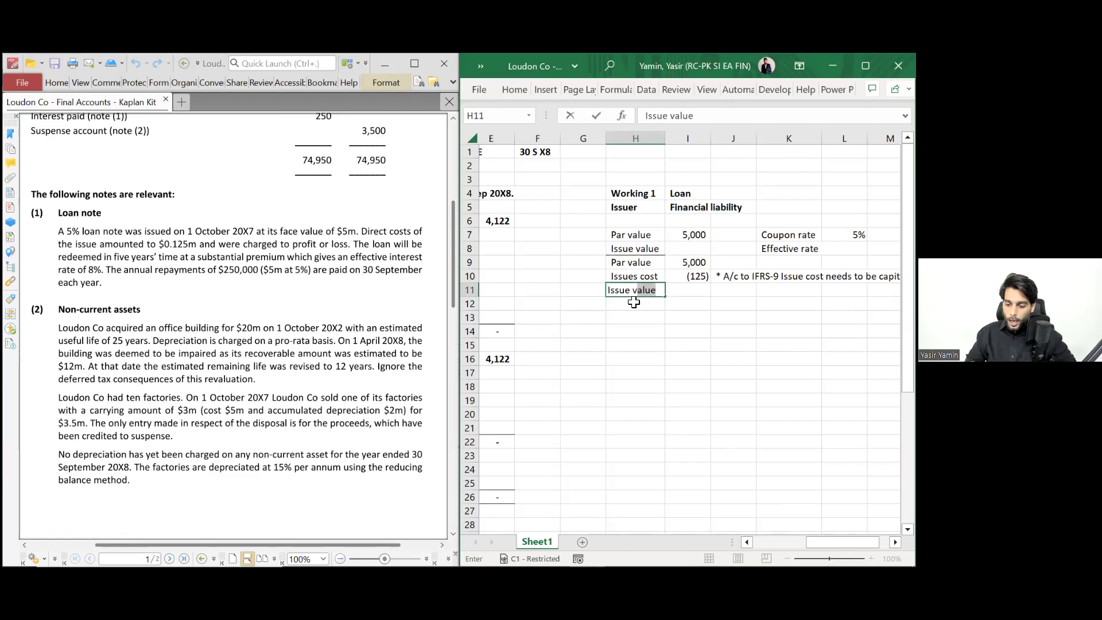
pyautogui.write('lye')
pyautogui.press('F2')
pyautogui.press('Left')
pyautogui.press('Left')
pyautogui.press('Delete')
pyautogui.write('u')
# - Total par value and issues cost in I11 to give 4,875 and bold H11:I11
pyautogui.press('Tab')
pyautogui.hotkey('alt', '=')
pyautogui.hotkey('ctrl', 'Return')
pyautogui.hotkey('shift', 'Left')
pyautogui.hotkey('ctrl', 'b')
pyautogui.press('Left')
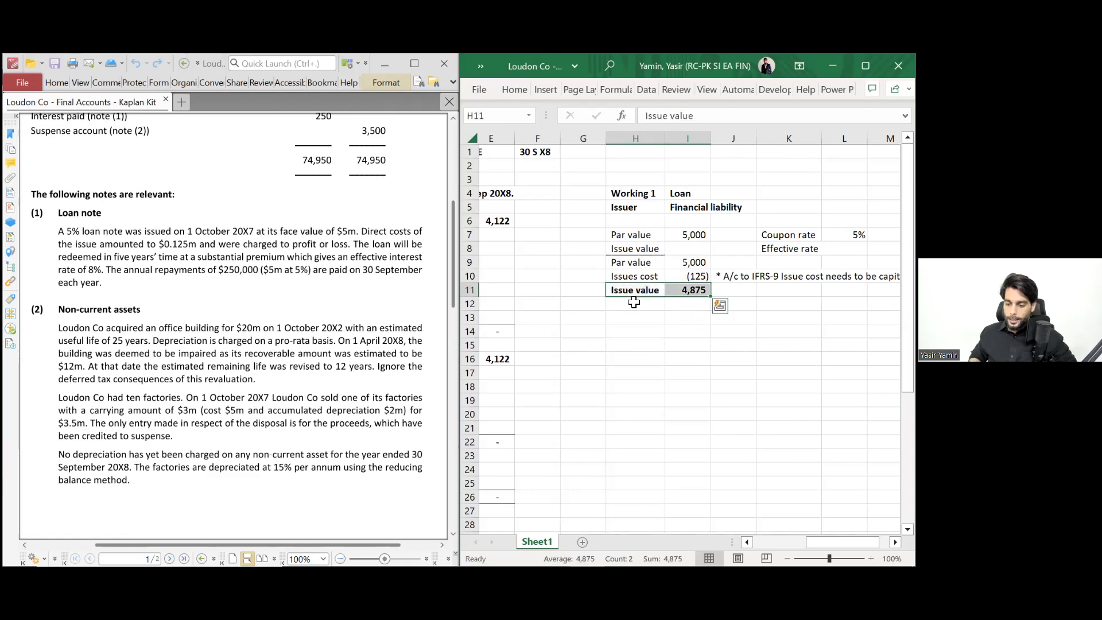
pyautogui.press('Right')
pyautogui.hotkey('shift', 'Up')
pyautogui.hotkey('shift', 'Up')
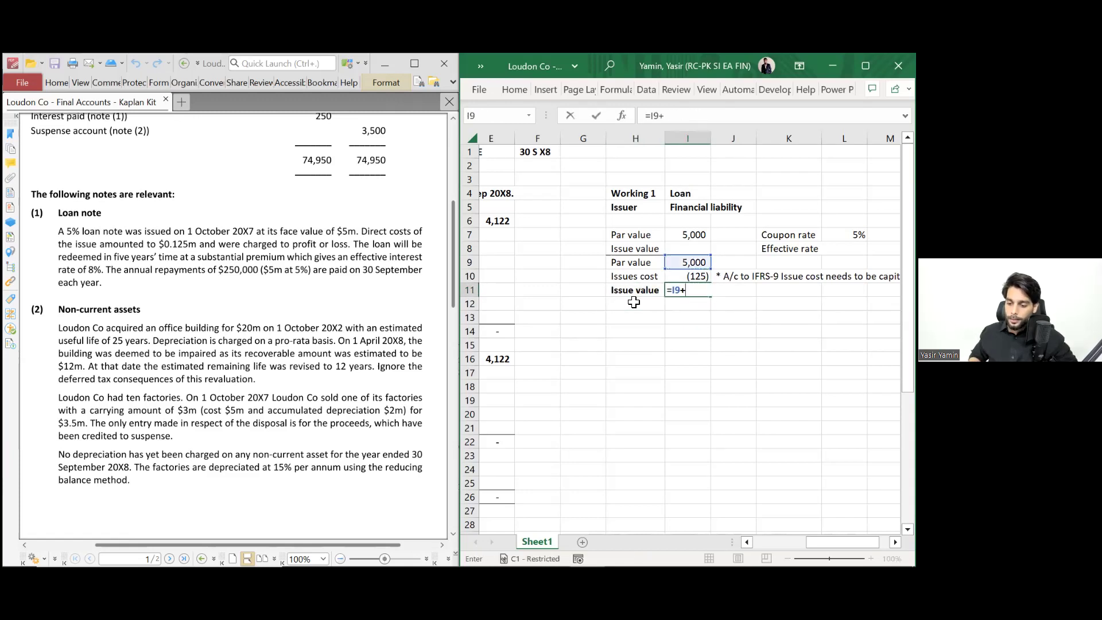
pyautogui.hotkey('ctrl', 'c')
pyautogui.press('Down')
pyautogui.press('Up')
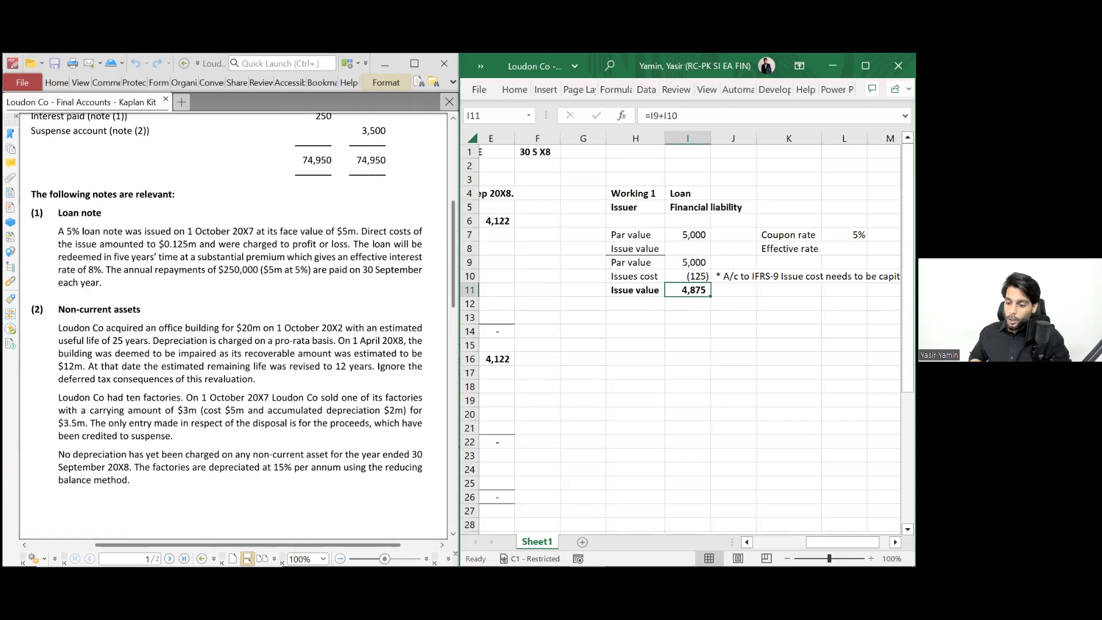
pyautogui.click(844, 248)
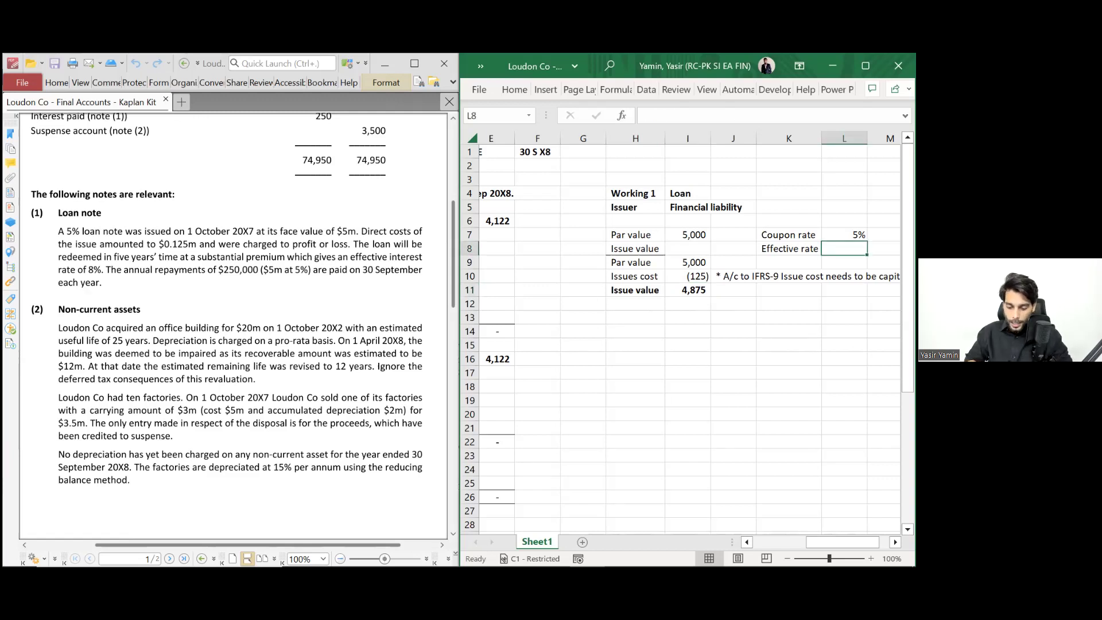
# - Enter an 8% effective rate in L8
pyautogui.write('8')
pyautogui.hotkey('ctrl', 'Return')
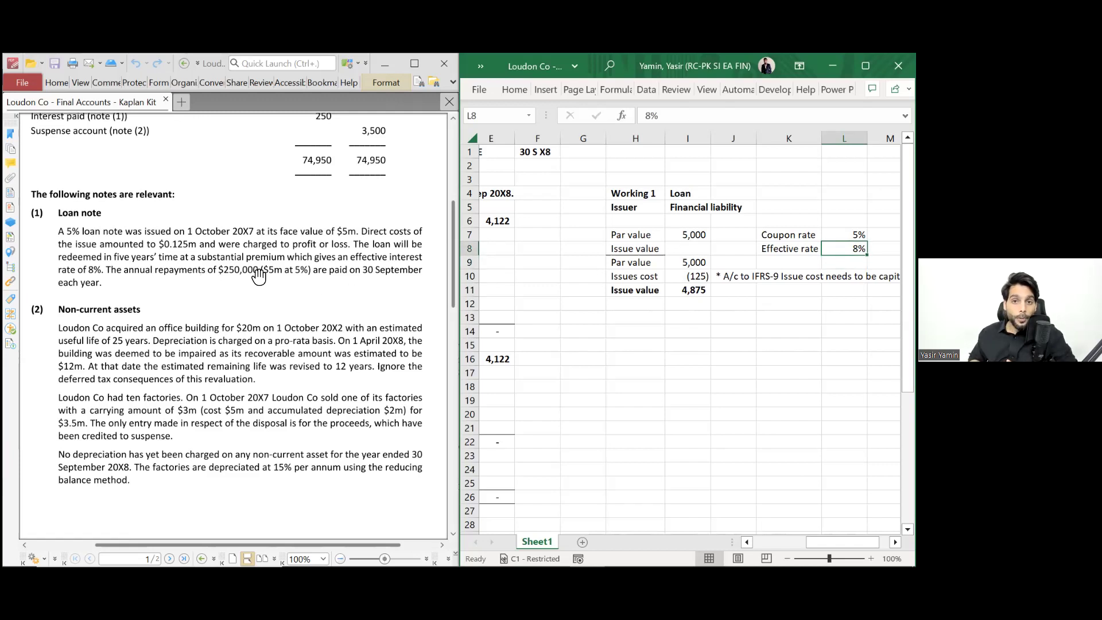
pyautogui.scroll(3, 287, 244)
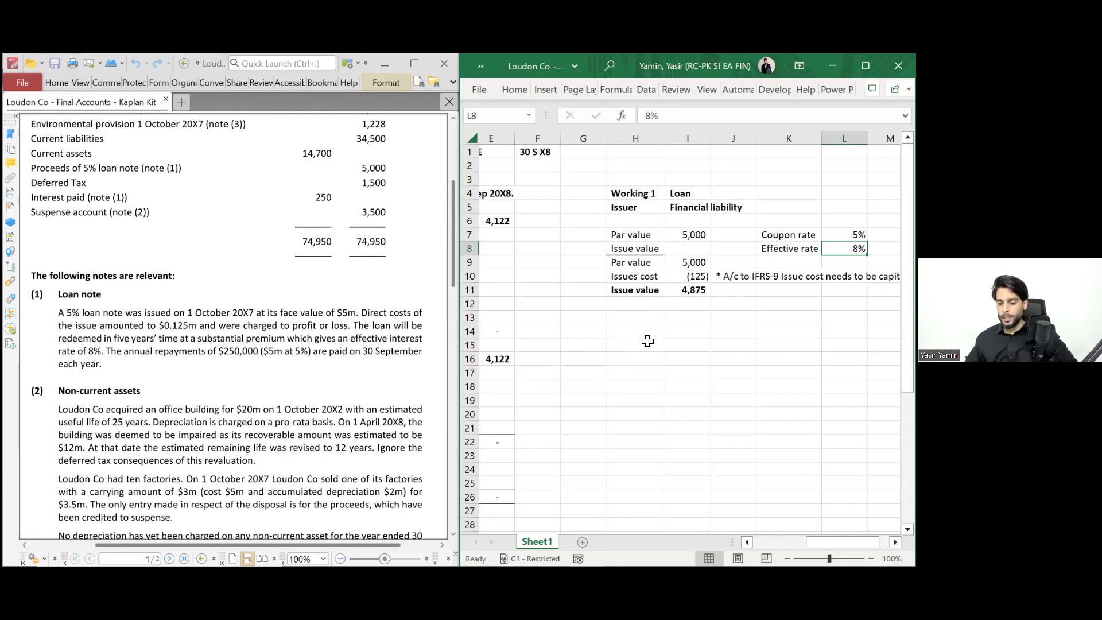
pyautogui.click(650, 314)
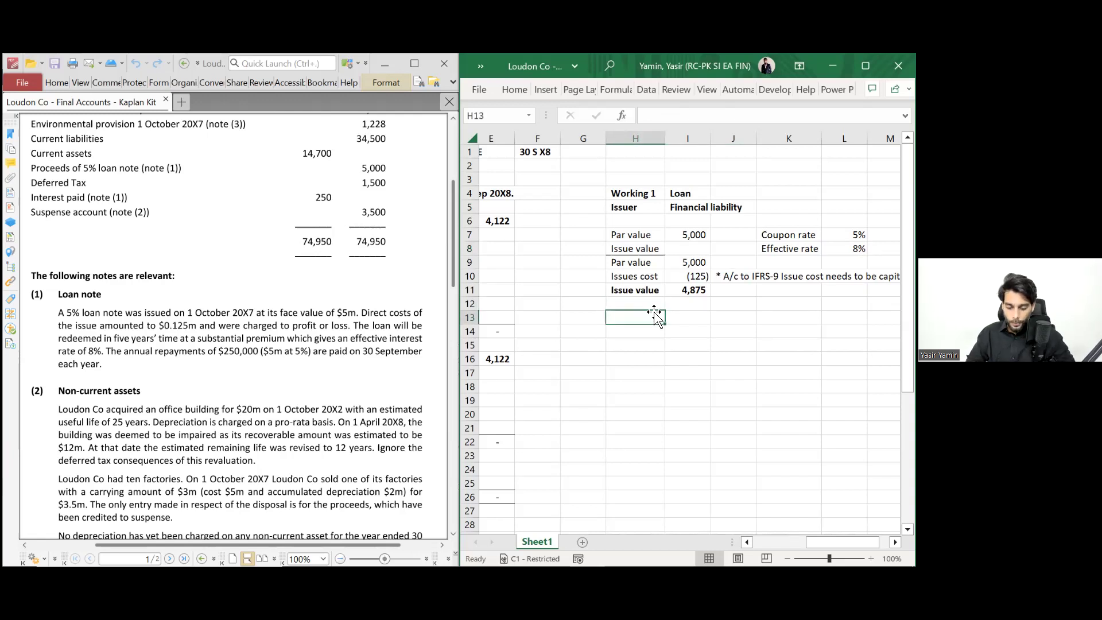
# - Add the bold title 'Amortised Cost Schedule' in H13
pyautogui.write('Aortis')
pyautogui.press('BackSpace')
pyautogui.press('BackSpace')
pyautogui.press('BackSpace')
pyautogui.press('BackSpace')
pyautogui.press('BackSpace')
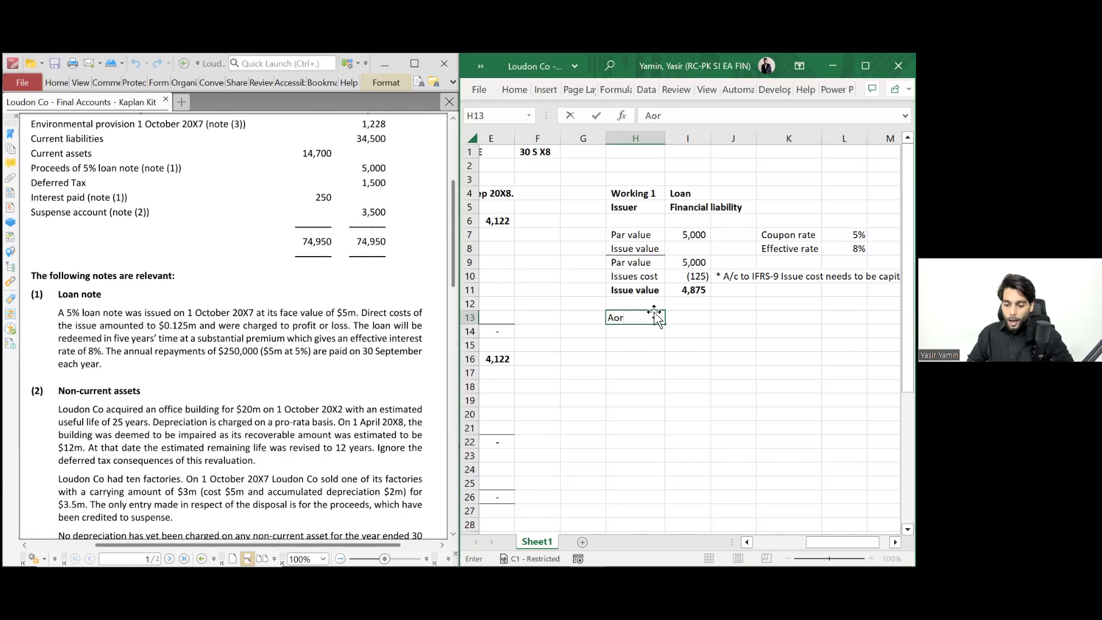
pyautogui.write('m')
pyautogui.write('ortisa')
pyautogui.press('BackSpace')
pyautogui.press('BackSpace')
pyautogui.press('BackSpace')
pyautogui.write('s')
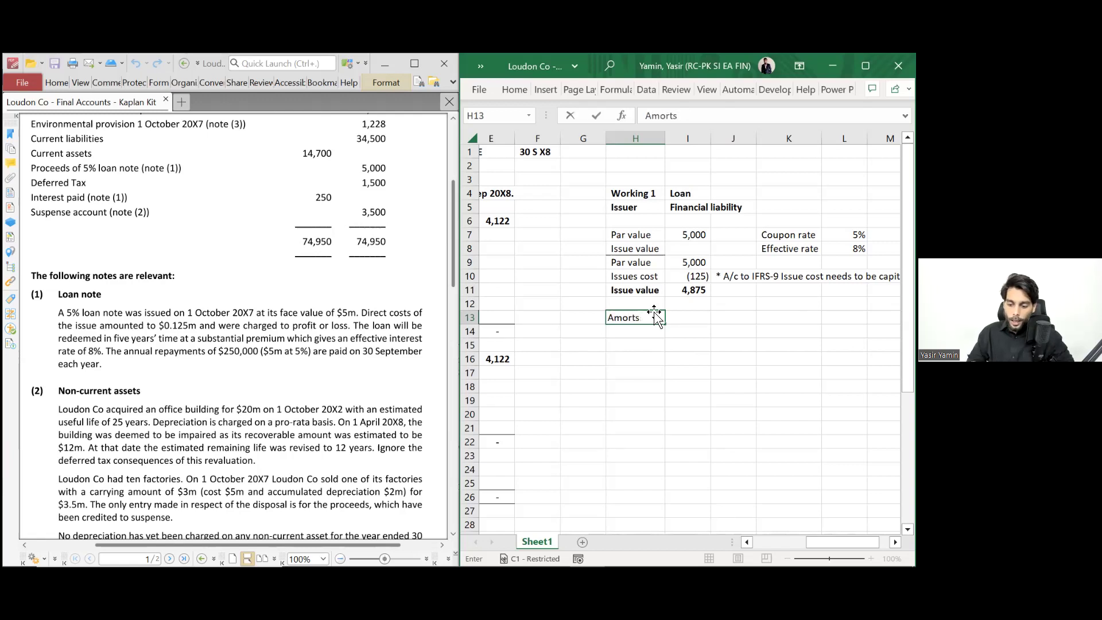
pyautogui.write('sed Cost Schedule')
pyautogui.click(656, 317)
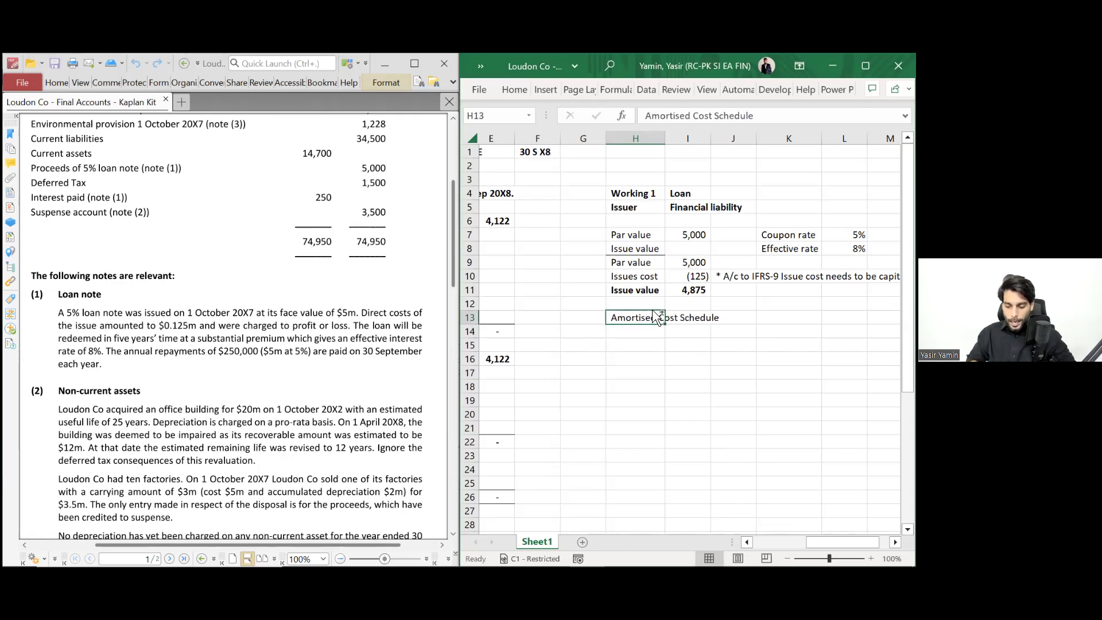
pyautogui.hotkey('ctrl', 'b')
# - Enter a centred 'Year' header in H14
pyautogui.press('Return')
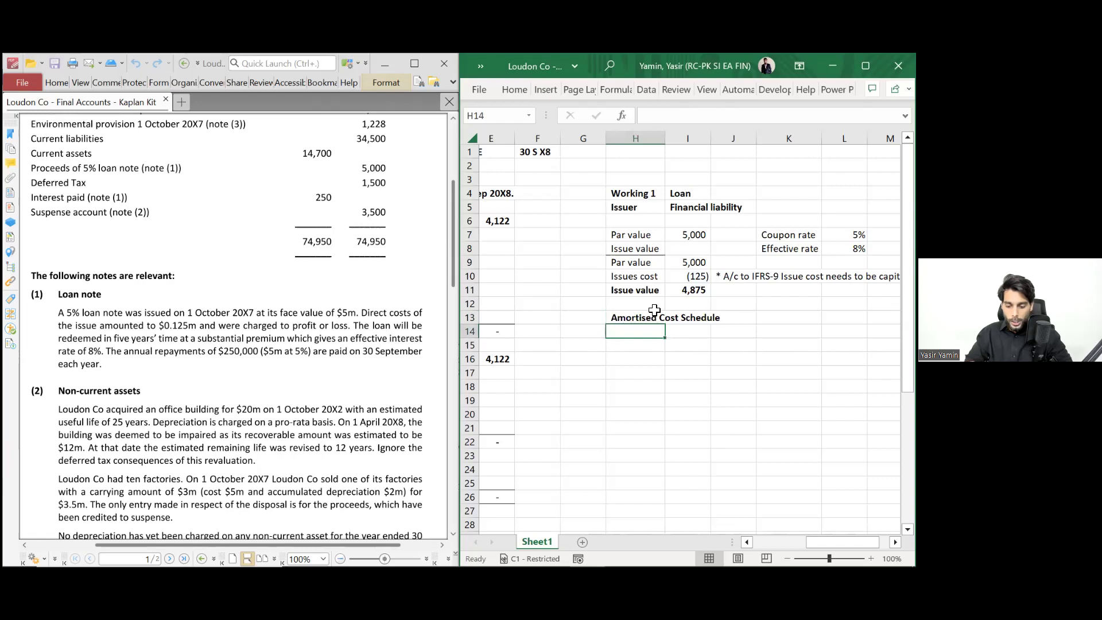
pyautogui.write('Year')
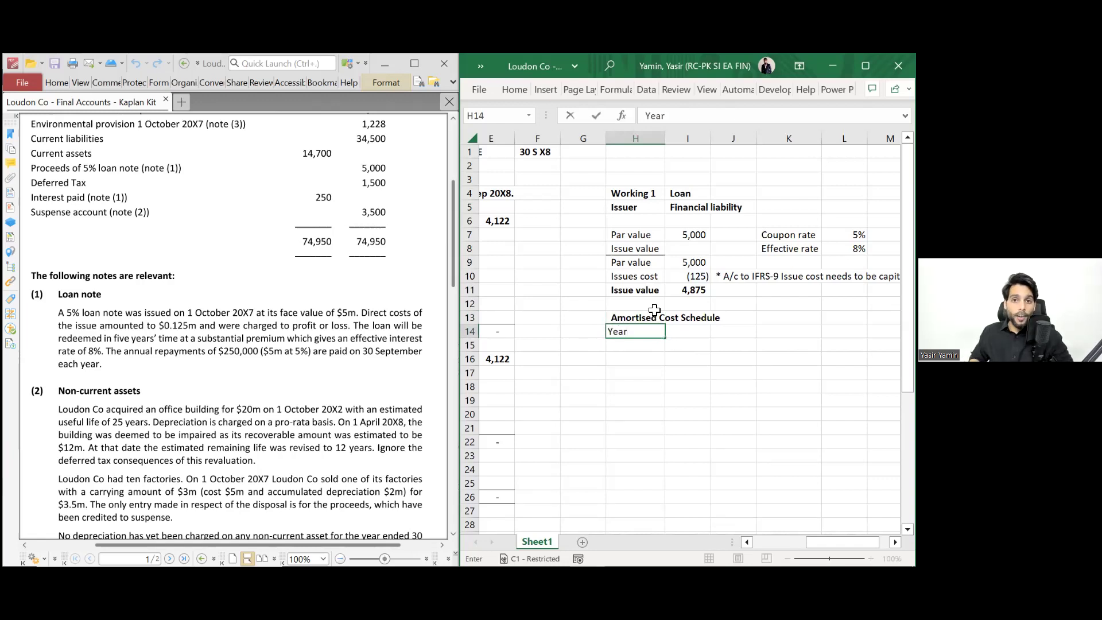
pyautogui.hotkey('ctrl', 'Return')
pyautogui.hotkey('alt', 'h')
pyautogui.press('a')
pyautogui.press('c')
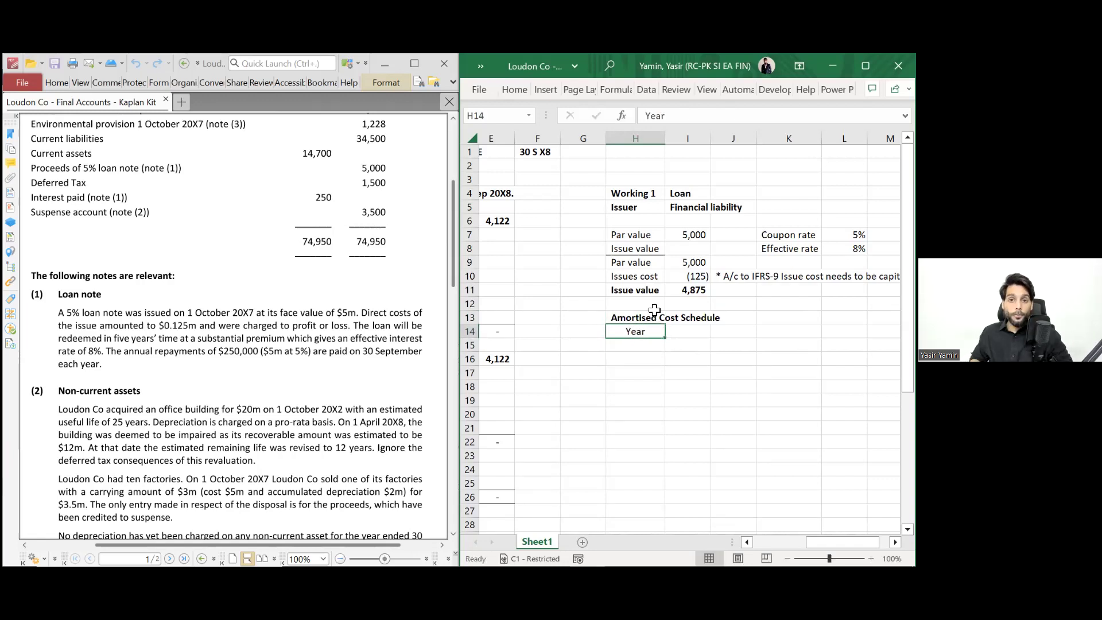
pyautogui.press('Right')
# - Add headers 'A.C b/f' in I14 and 'A.C C/f' in L14
pyautogui.write('A.C b/f')
pyautogui.hotkey('ctrl', 'Return')
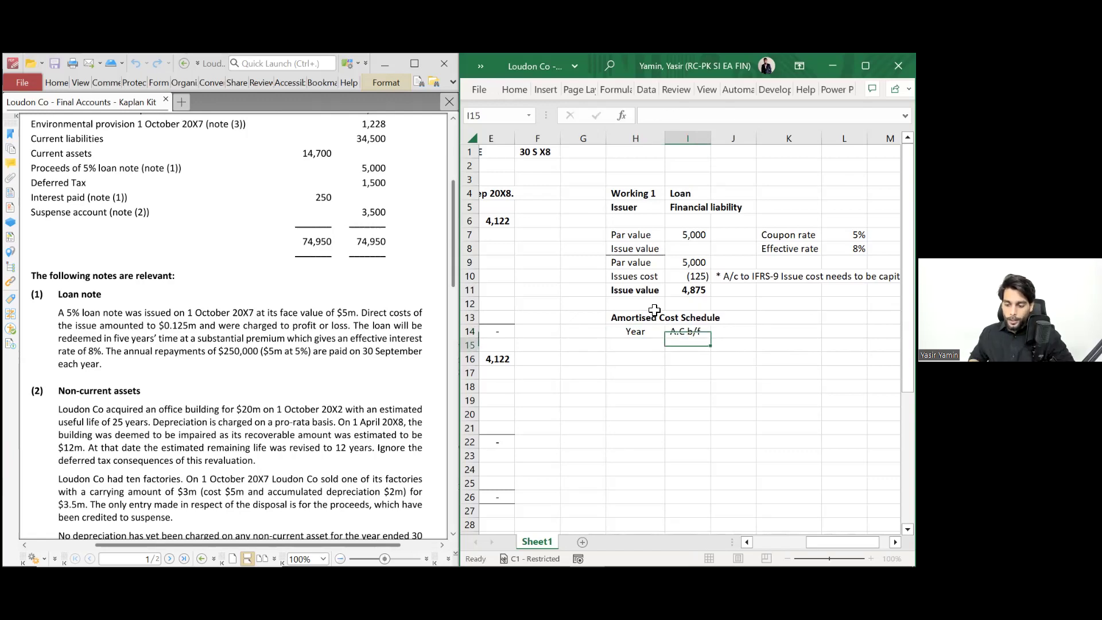
pyautogui.hotkey('ctrl', 'c')
pyautogui.press('Right')
pyautogui.press('Right')
pyautogui.press('Right')
pyautogui.press('Return')
pyautogui.press('F2')
pyautogui.press('Left')
pyautogui.press('Left')
pyautogui.press('BackSpace')
pyautogui.write('C')
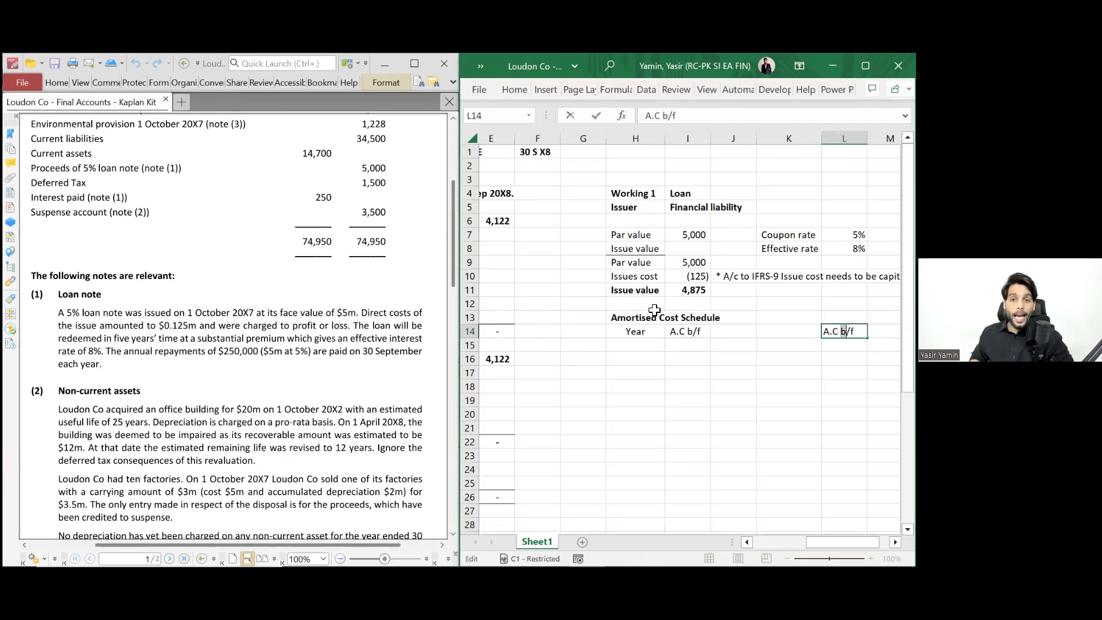
pyautogui.press('Return')
# - Add headers 'Int Exp' in J14 and 'Int. paid' in K14
pyautogui.press('Left')
pyautogui.press('Up')
pyautogui.press('Left')
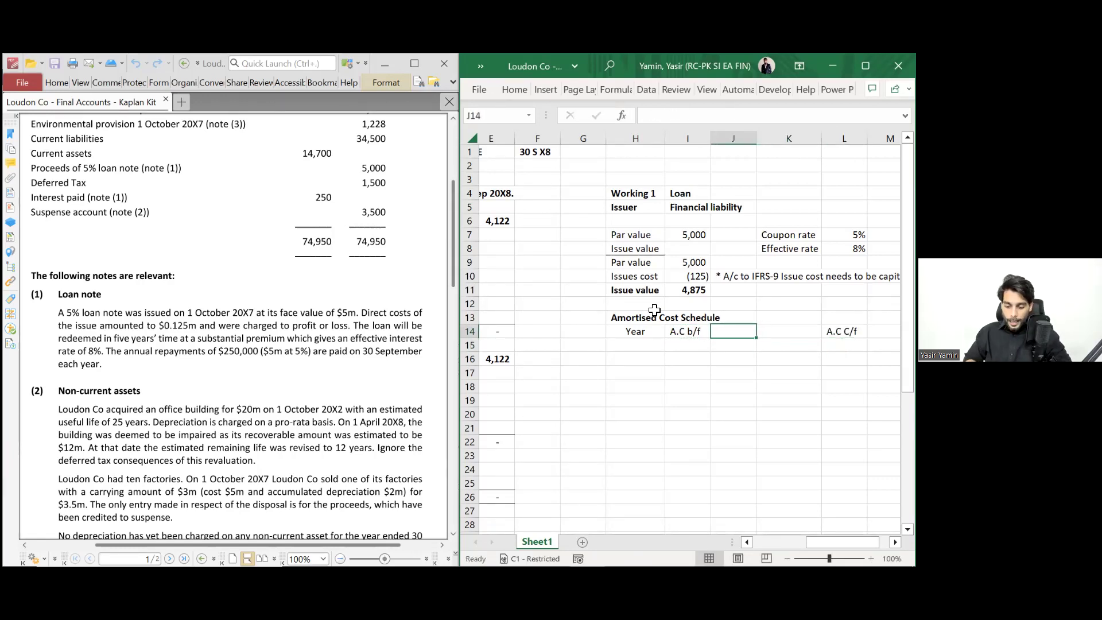
pyautogui.write('Inte Exp')
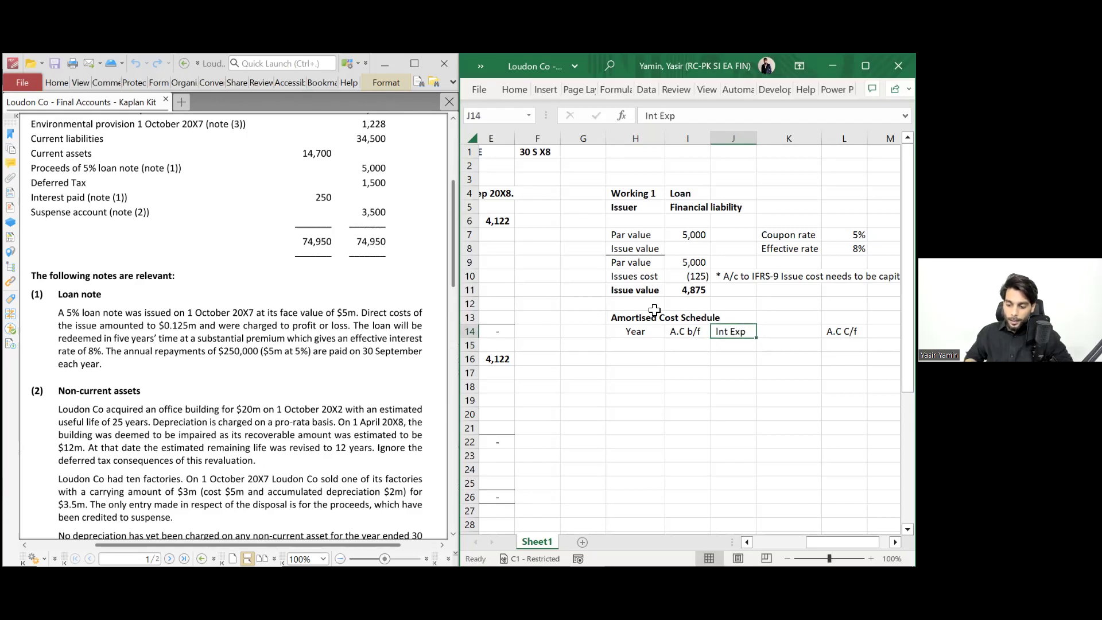
pyautogui.press('Tab')
pyautogui.write('Int .')
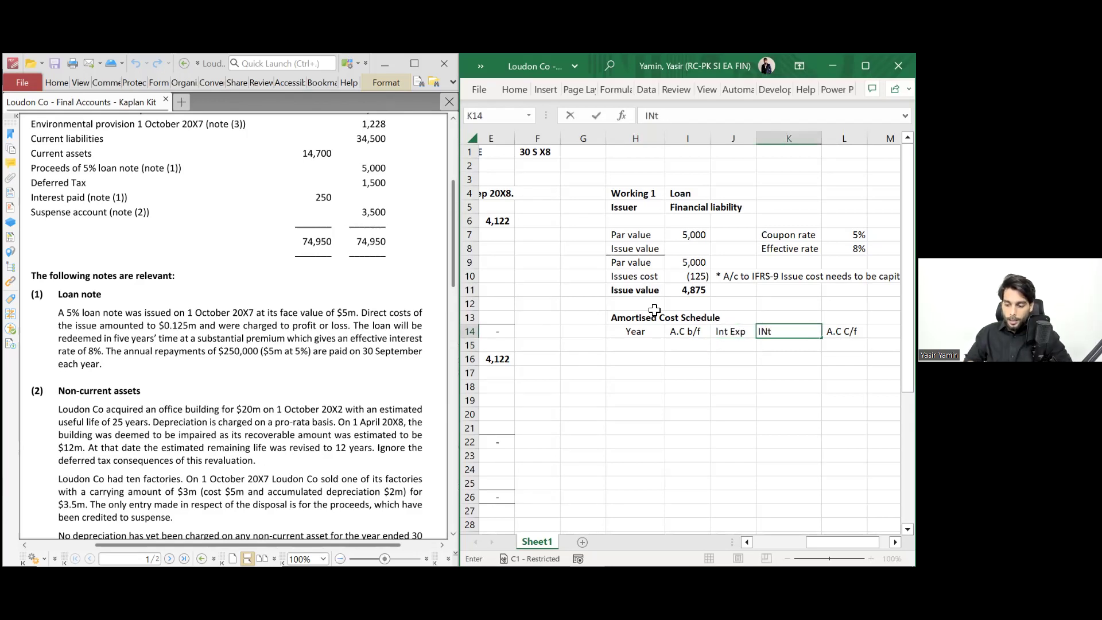
pyautogui.write('paid')
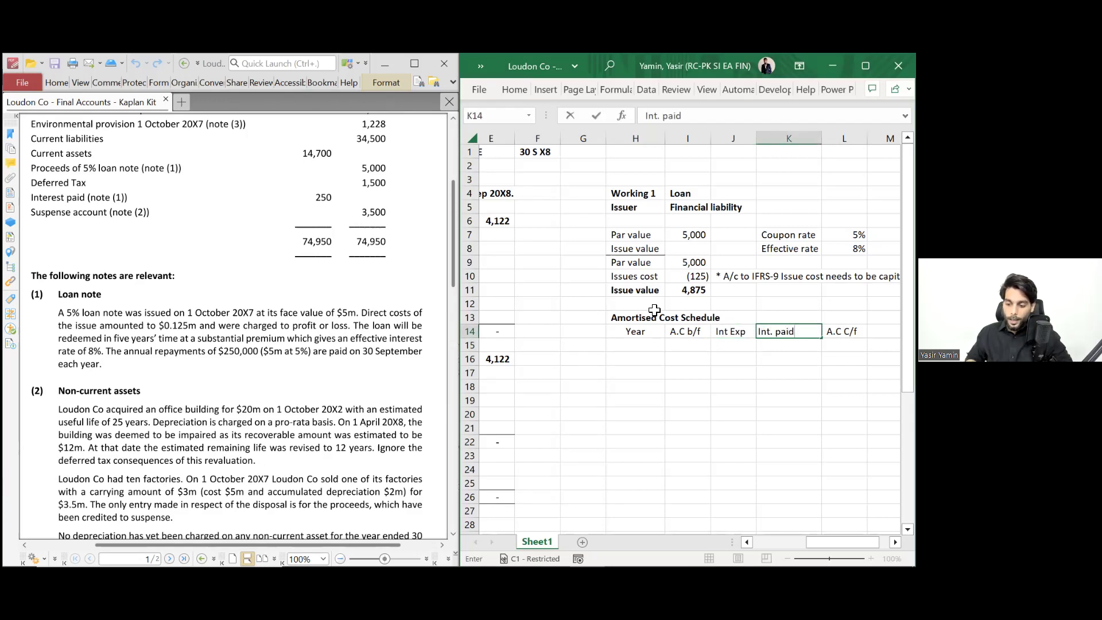
pyautogui.press('Return')
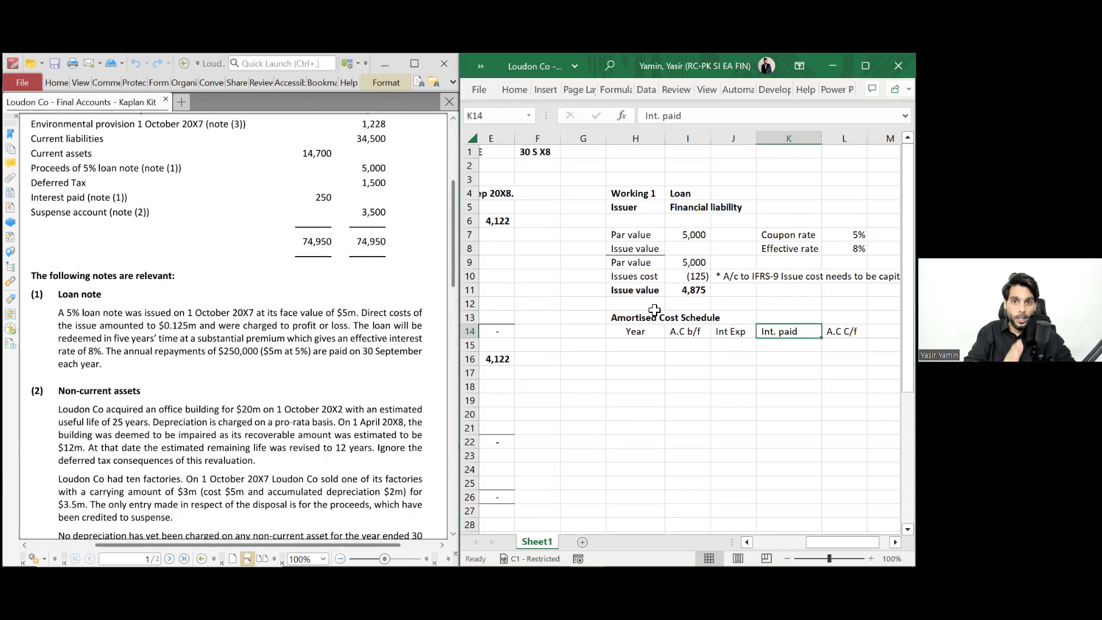
# - Bold and centre the header row H14:L14
pyautogui.hotkey('ctrl', 'Left')
pyautogui.hotkey('ctrl', 'shift', 'Right')
pyautogui.hotkey('ctrl', 'b')
pyautogui.hotkey('alt', 'h')
pyautogui.press('a')
pyautogui.press('c')
pyautogui.press('Down')
# - Enter the centred date '1 Oct X7' in H15
pyautogui.write('Year')
pyautogui.press('Escape')
pyautogui.write('1')
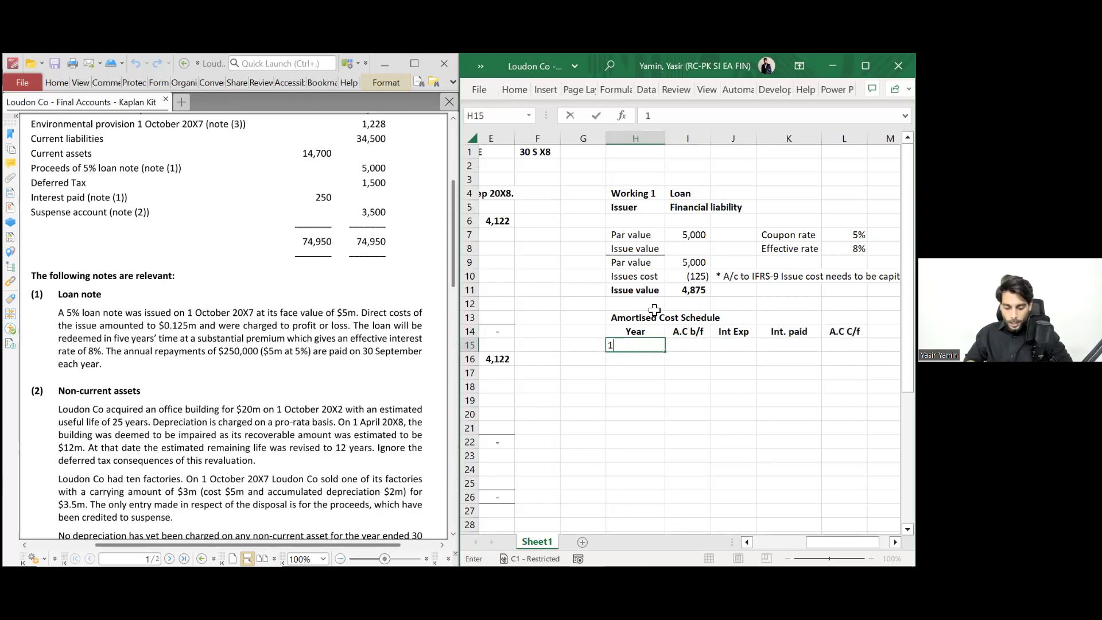
pyautogui.write(' OCt X7')
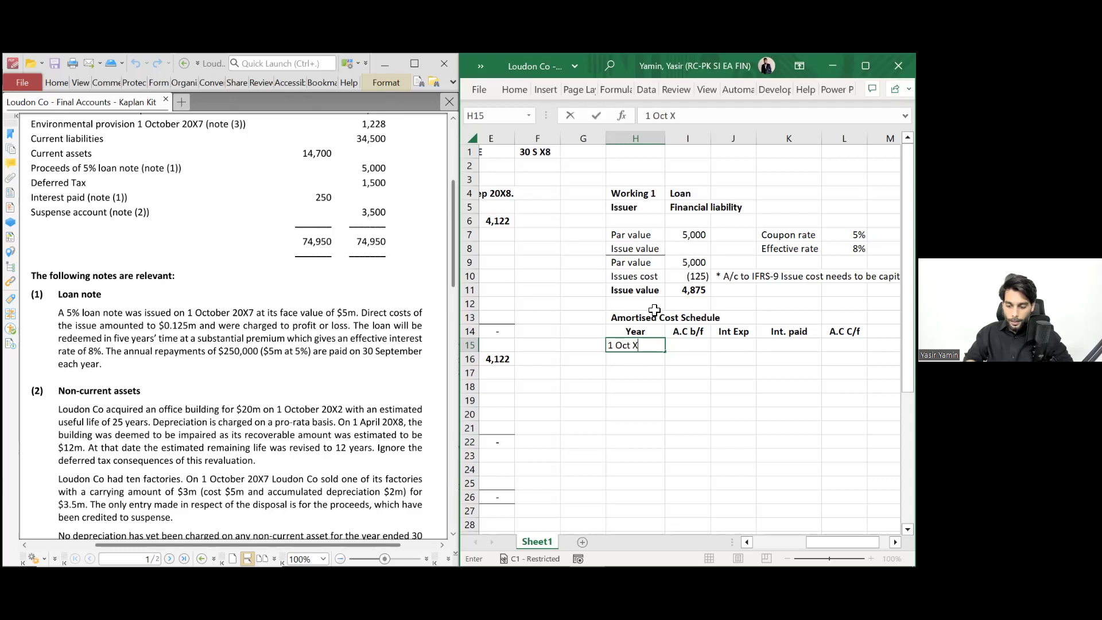
pyautogui.hotkey('ctrl', 'Return')
pyautogui.hotkey('alt', 'h')
pyautogui.press('a')
pyautogui.press('c')
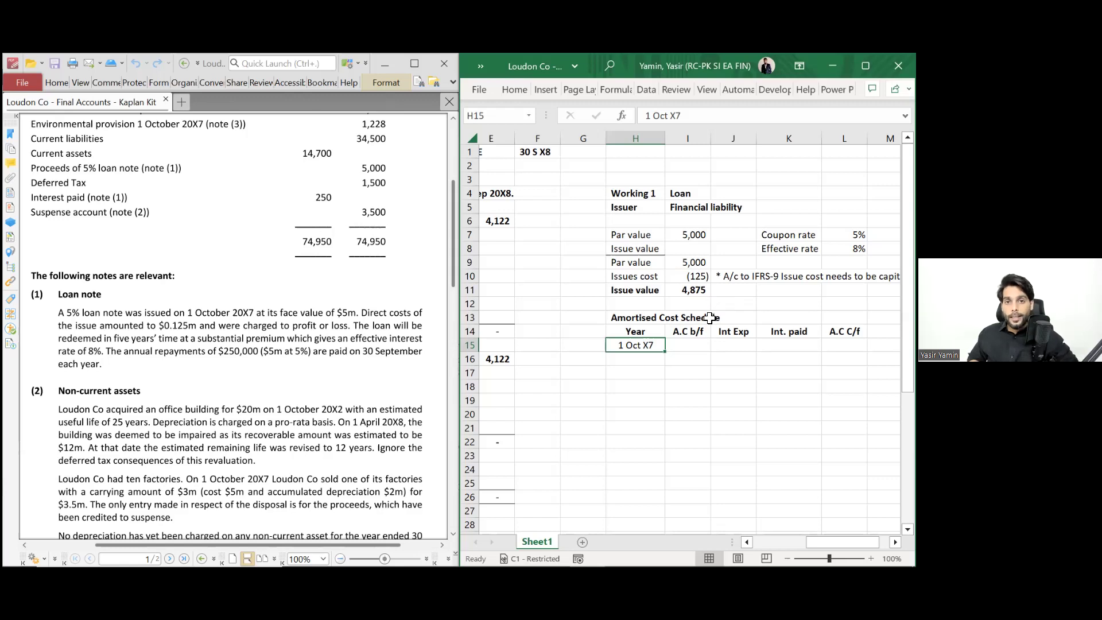
# - Enter the 4,875 closing balance in L15
pyautogui.click(845, 345)
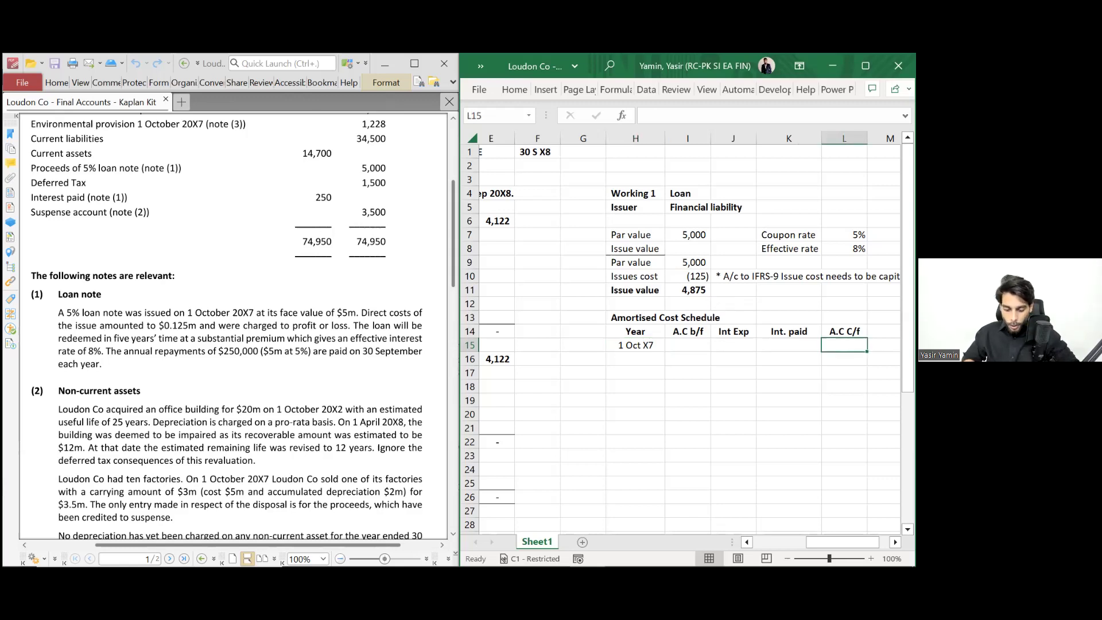
pyautogui.write('4875')
pyautogui.press('Return')
pyautogui.press('Up')
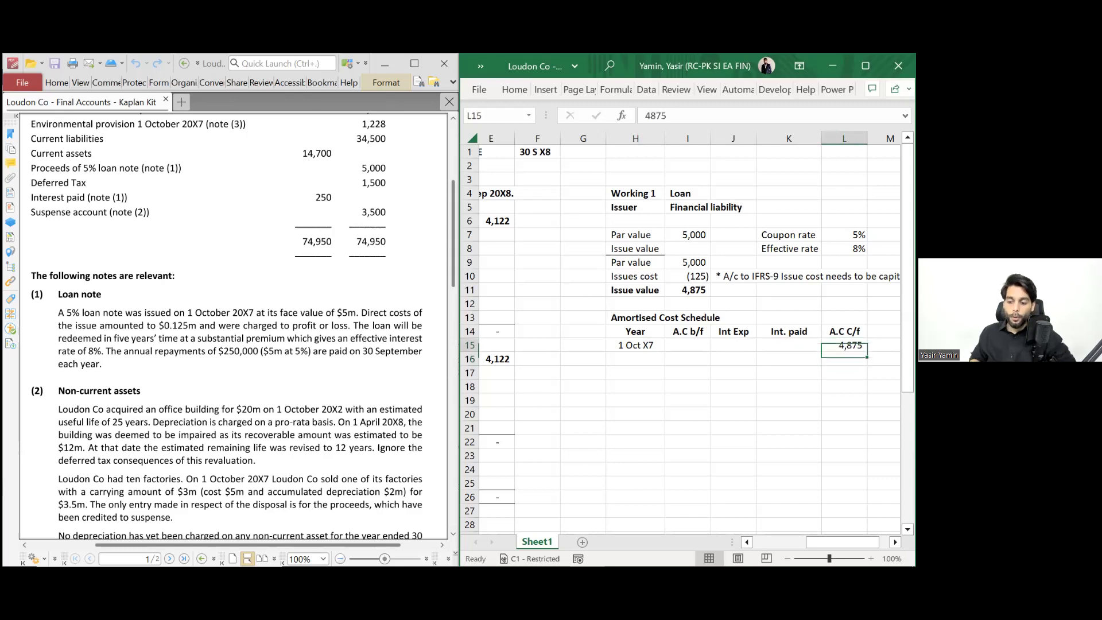
pyautogui.press('Left')
# - Enter the right-aligned date '30 Sep X8' in H16
pyautogui.press('Down')
pyautogui.press('Left')
pyautogui.press('Left')
pyautogui.press('Left')
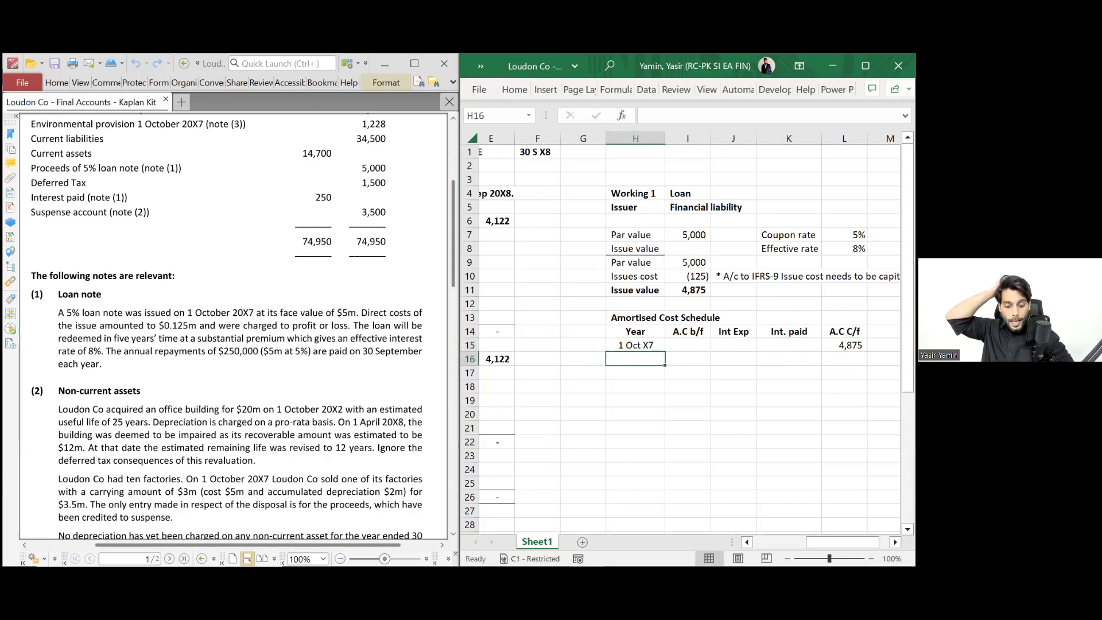
pyautogui.write('30 Sep')
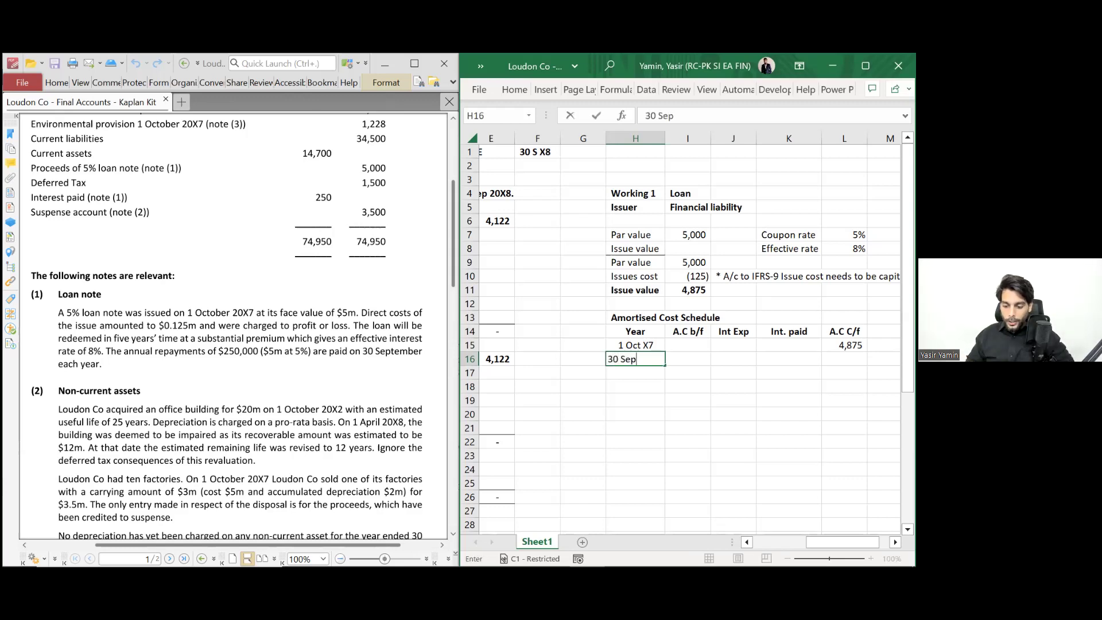
pyautogui.write(' X8')
pyautogui.press('Return')
pyautogui.press('Up')
pyautogui.press('Right')
pyautogui.press('Left')
pyautogui.hotkey('alt', 'h')
pyautogui.press('a')
pyautogui.press('r')
# - Bring forward 4,875 into I16 with the formula =L15
pyautogui.press('Right')
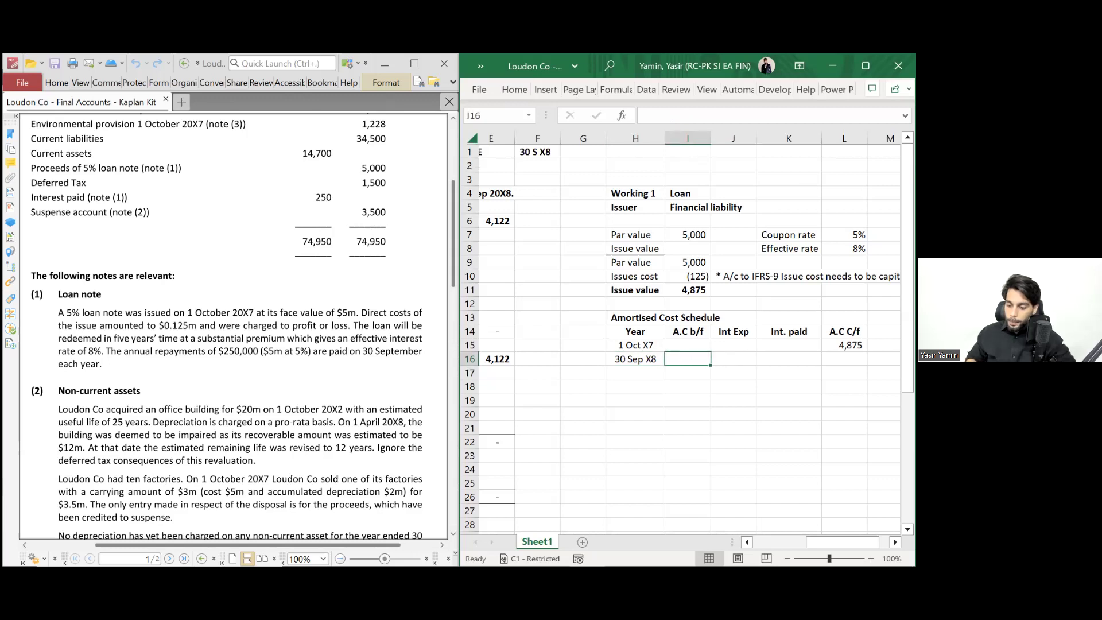
pyautogui.write('=')
pyautogui.press('Up')
pyautogui.press('Right')
pyautogui.press('Right')
pyautogui.press('Right')
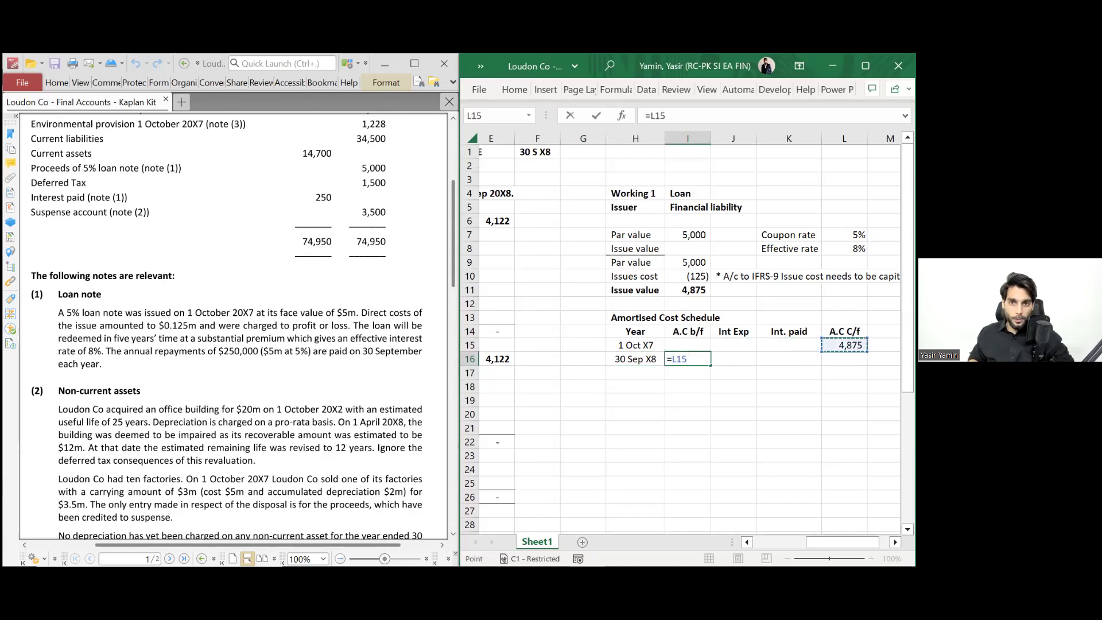
pyautogui.press('Return')
pyautogui.press('Up')
pyautogui.press('Right')
pyautogui.press('Up')
pyautogui.press('Up')
pyautogui.press('Up')
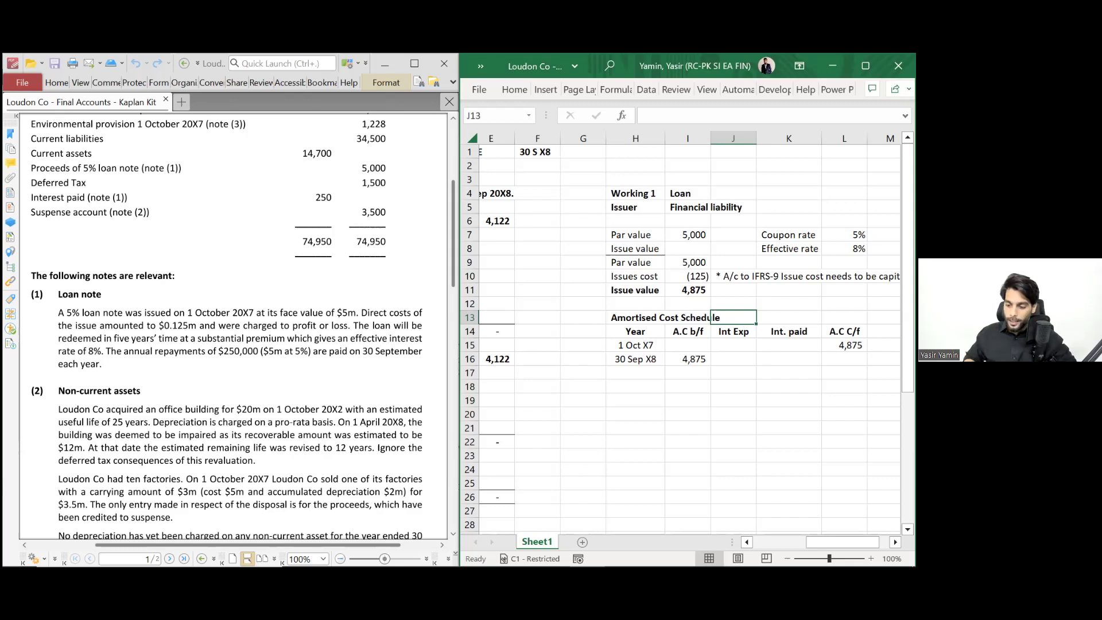
# - Link J13 to the effective rate with =L8
pyautogui.write('=')
pyautogui.press('Up')
pyautogui.press('Up')
pyautogui.press('Right')
pyautogui.press('Up')
pyautogui.press('Up')
pyautogui.press('Right')
pyautogui.press('Up')
pyautogui.press('Return')
pyautogui.click(733, 318)
pyautogui.press('Up')
pyautogui.press('Up')
pyautogui.press('Right')
pyautogui.press('Up')
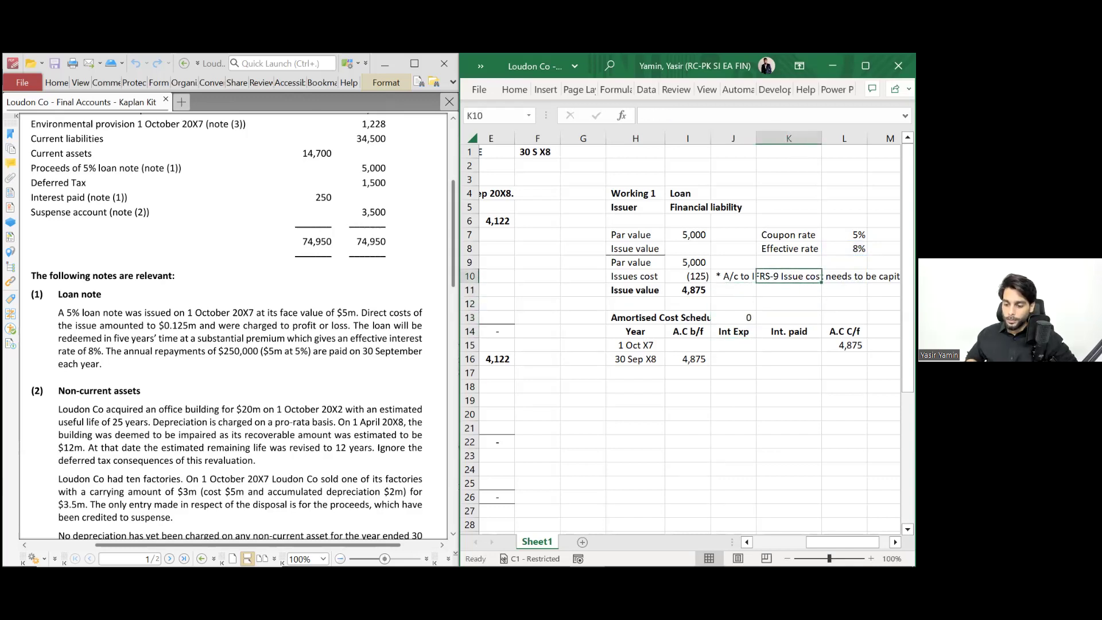
pyautogui.click(733, 318)
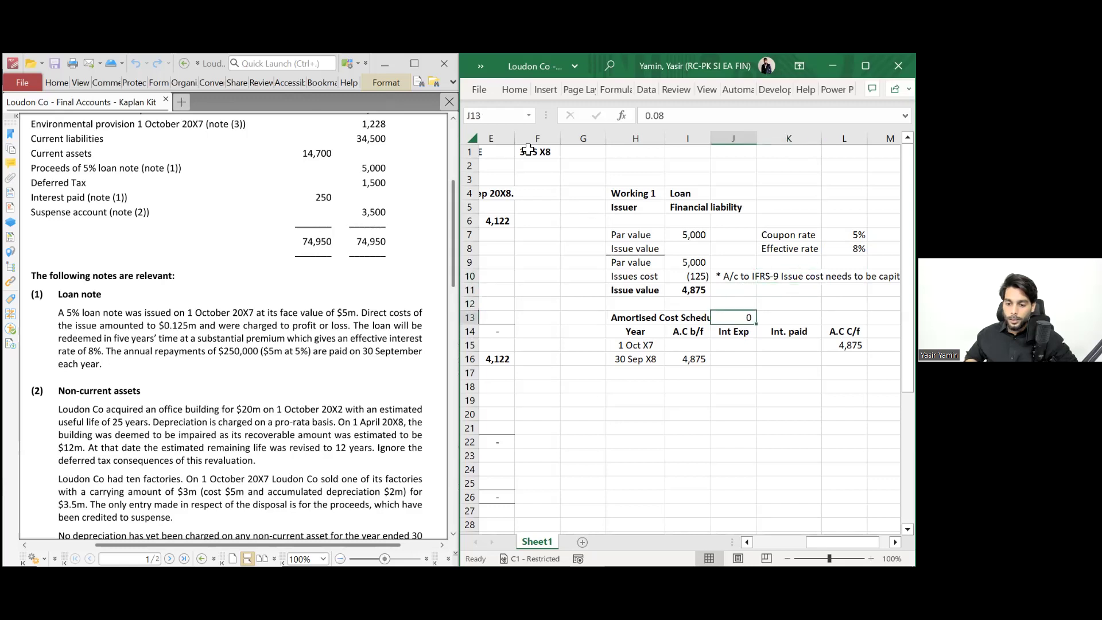
# - Format J13 as a percentage showing 8% and copy it
pyautogui.click(511, 86)
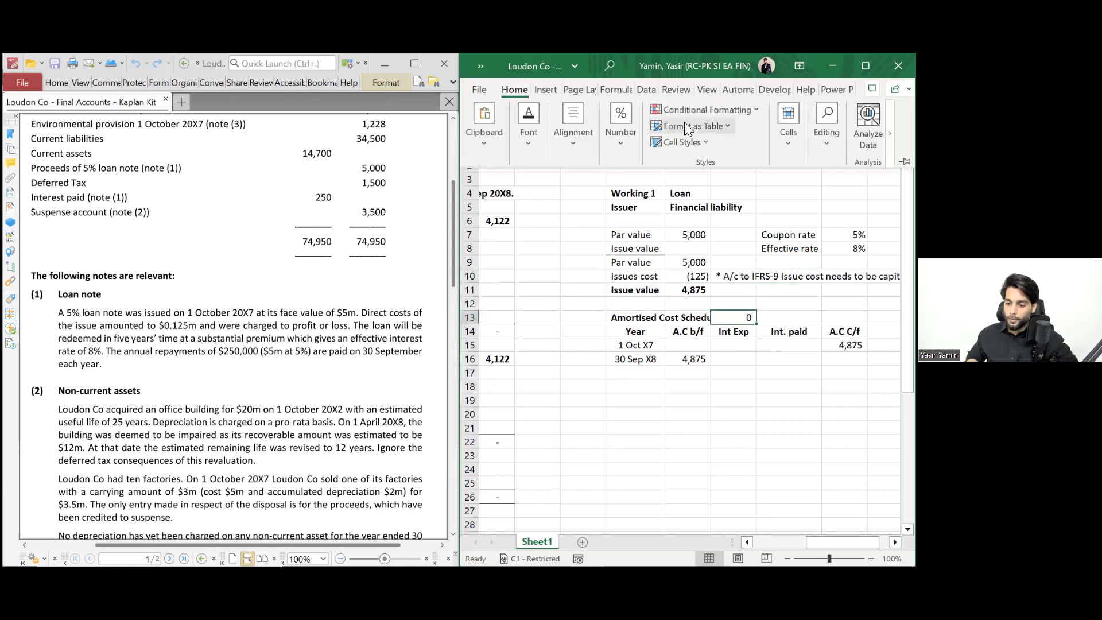
pyautogui.click(631, 158)
pyautogui.click(641, 208)
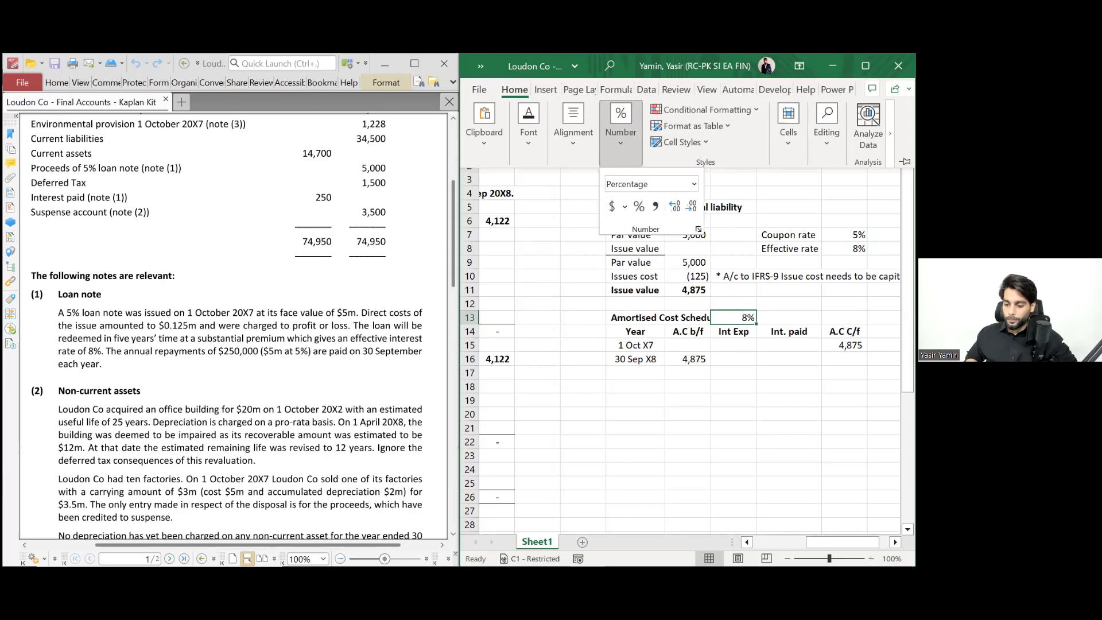
pyautogui.press('Escape')
pyautogui.hotkey('ctrl', 'c')
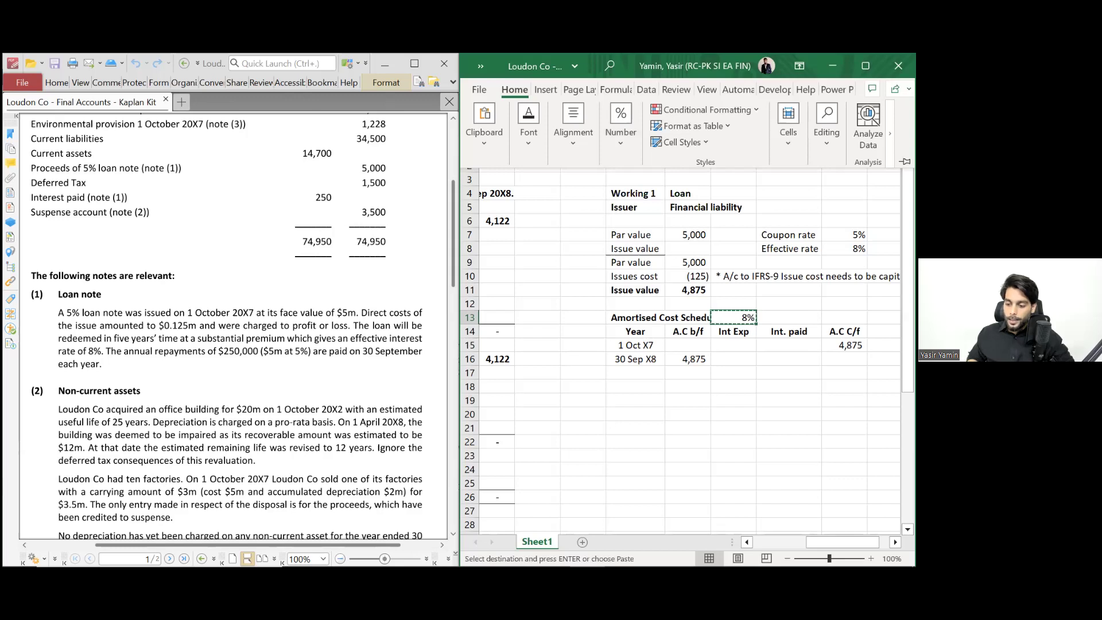
pyautogui.hotkey('ctrl', 'F1')
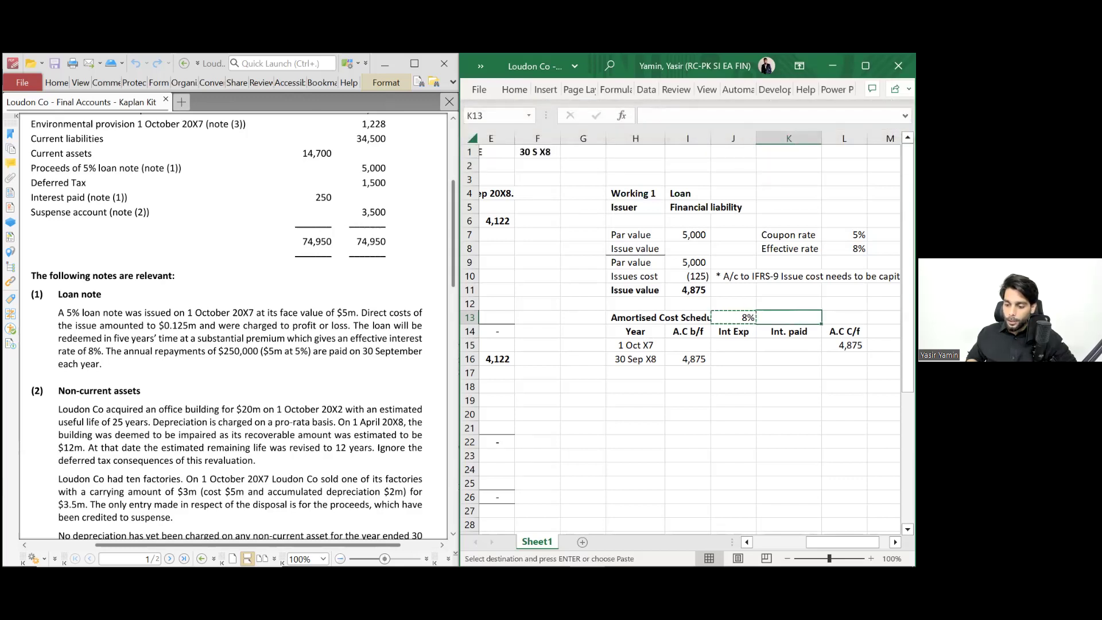
# - Enter the 5% coupon rate in K13
pyautogui.click(789, 276)
pyautogui.click(789, 318)
pyautogui.write('5%')
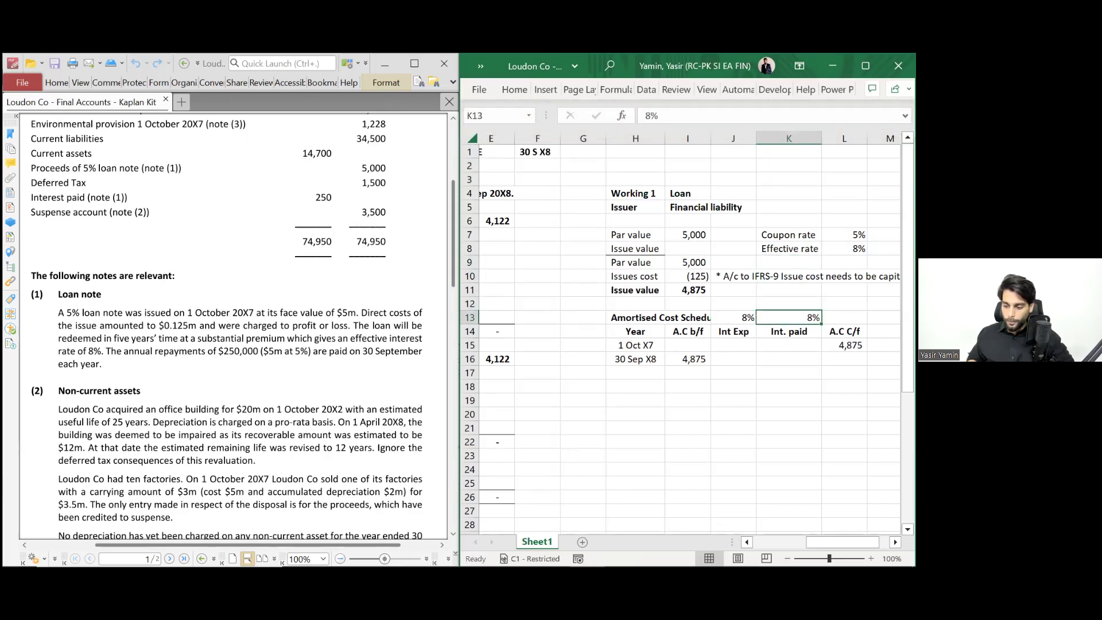
pyautogui.press('Return')
pyautogui.press('Down')
# - Calculate the 30 Sep X8 interest expense in J16 as =I16*8%, giving 390
pyautogui.press('Left')
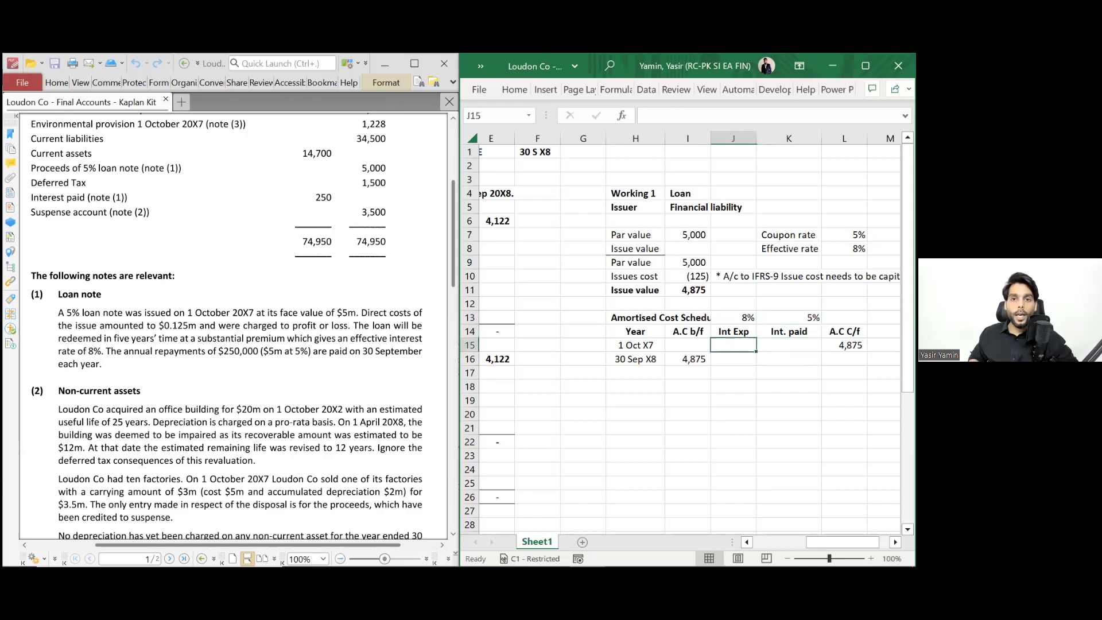
pyautogui.press('Up')
pyautogui.press('Down')
pyautogui.press('Down')
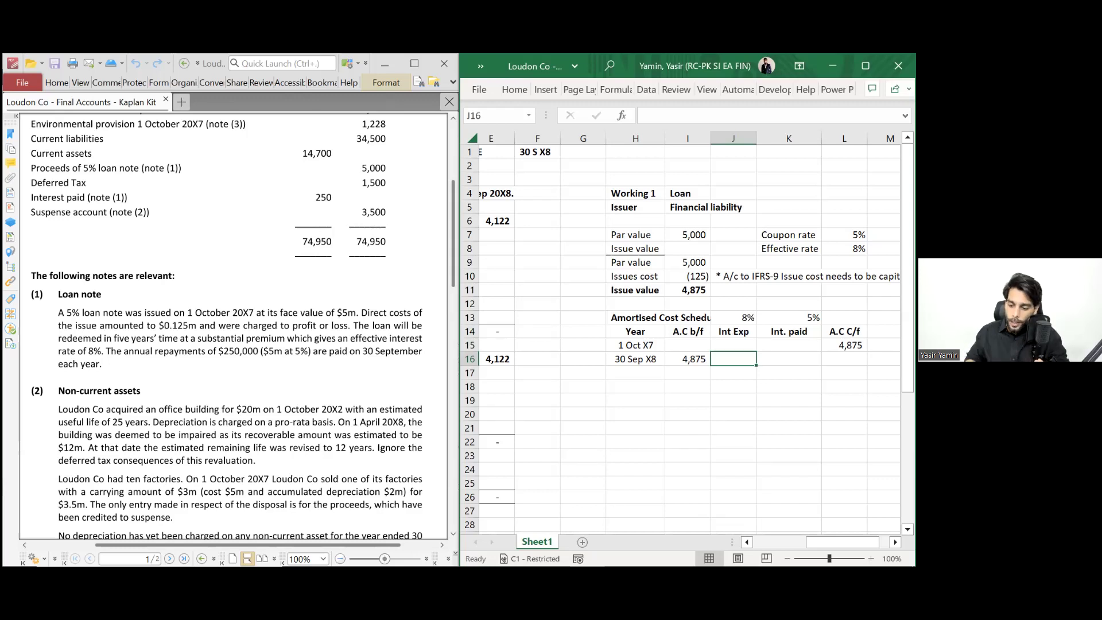
pyautogui.write('=')
pyautogui.press('Left')
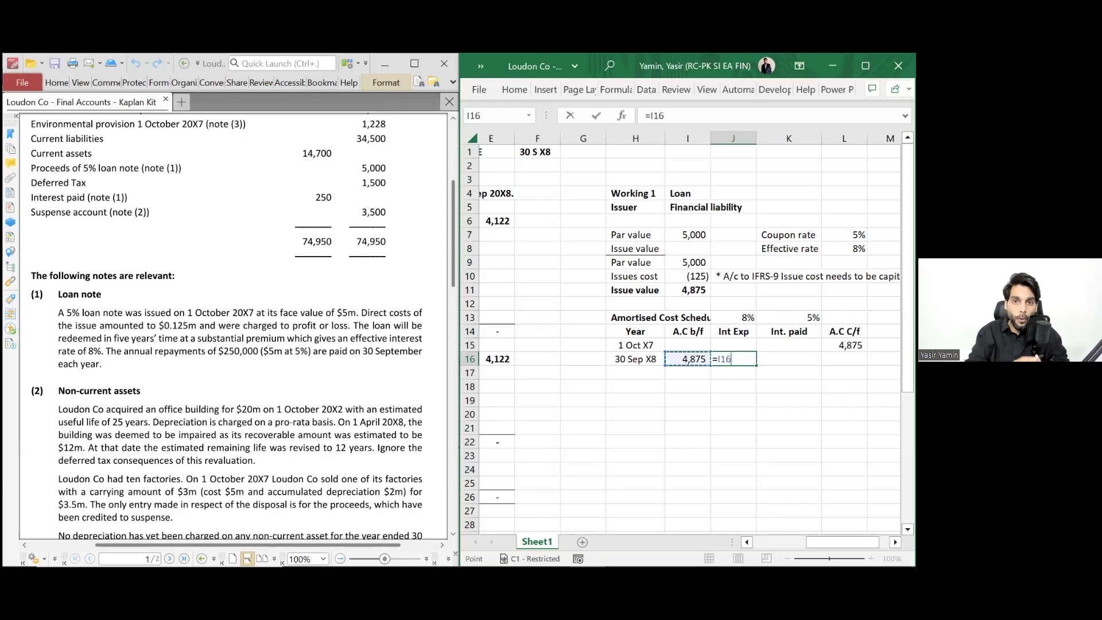
pyautogui.press('F2')
pyautogui.write('*8%')
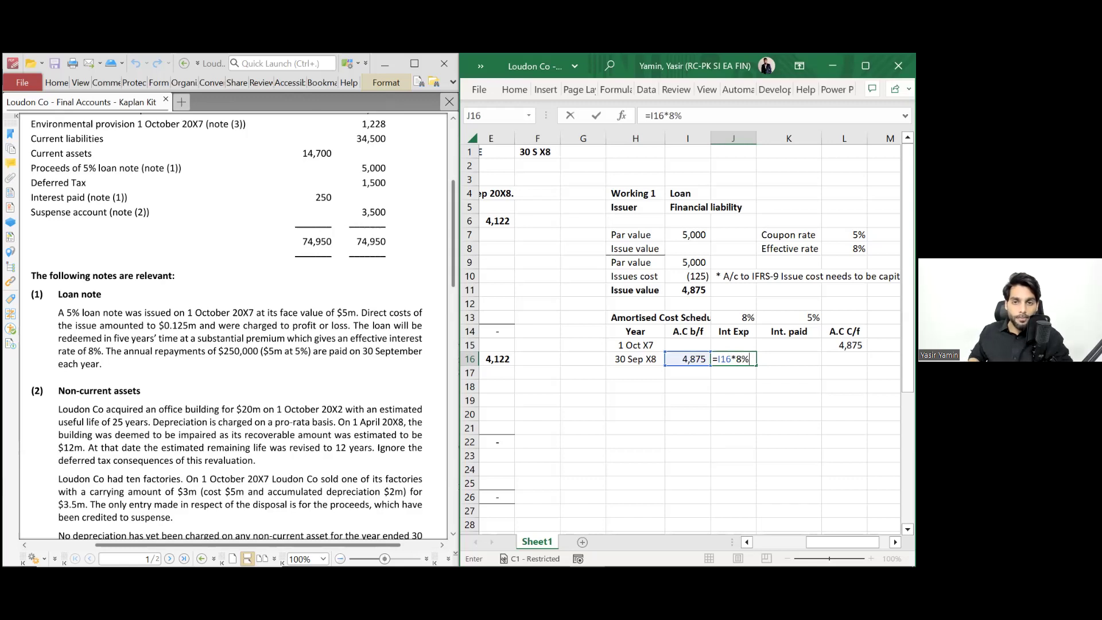
pyautogui.press('Return')
pyautogui.press('Up')
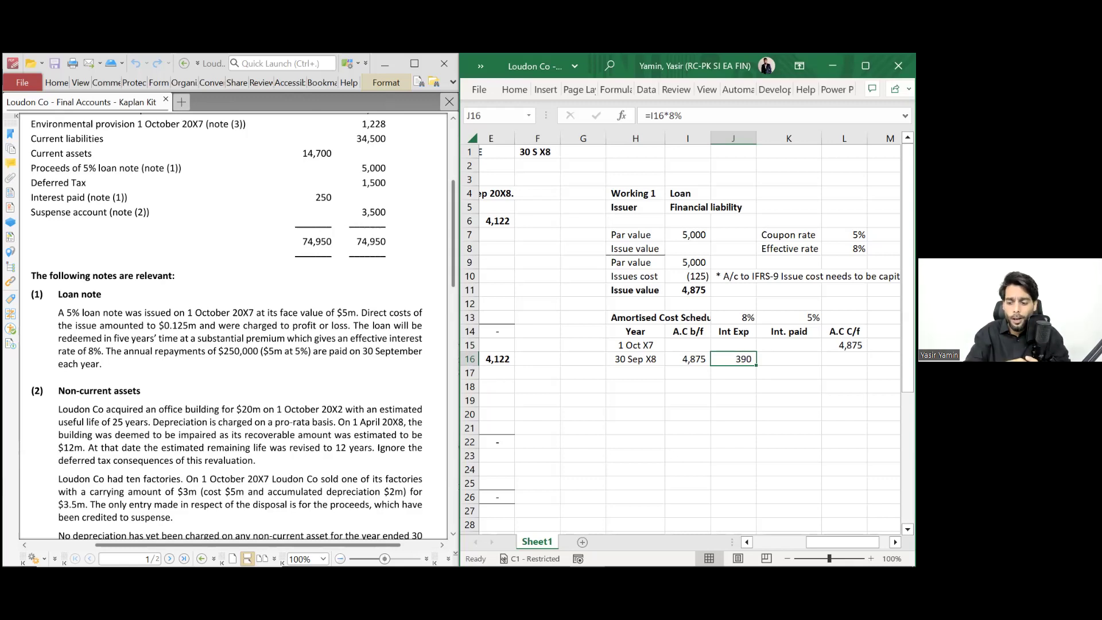
# - Enter the 30 Sep X8 interest paid in K16 as =-5000*5%, showing (250)
pyautogui.click(789, 359)
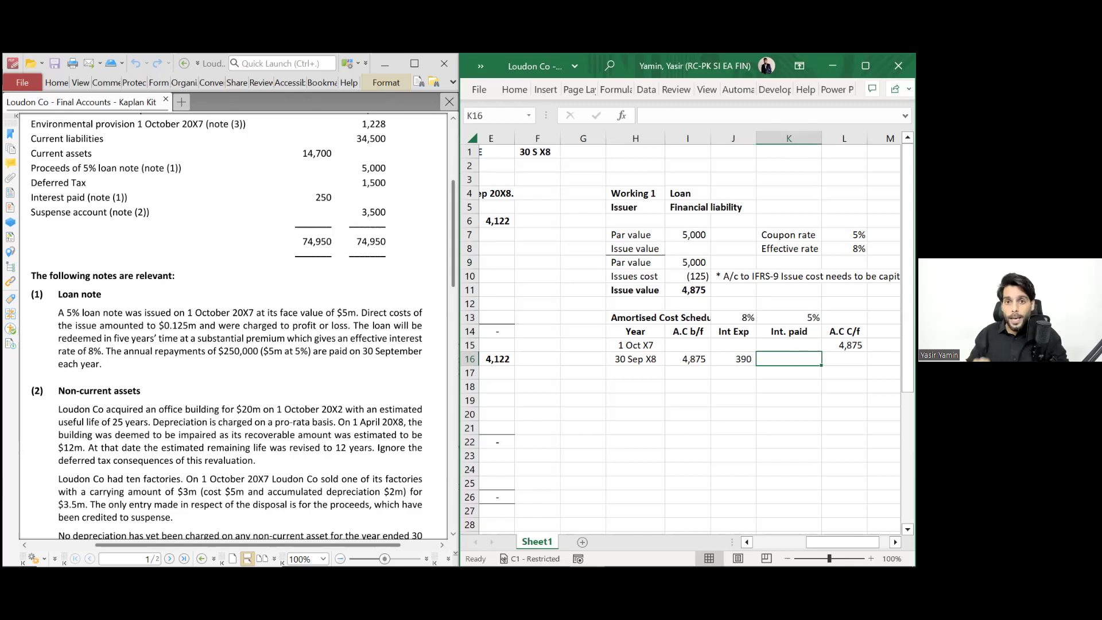
pyautogui.write('-')
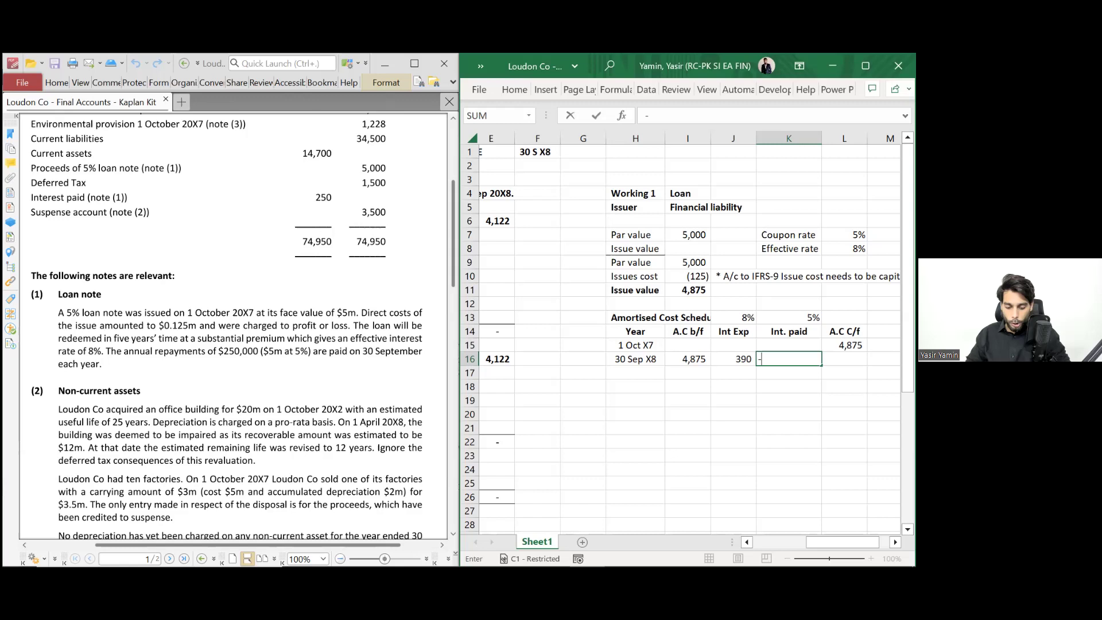
pyautogui.press('Up')
pyautogui.press('Left')
pyautogui.press('Up')
pyautogui.press('Up')
pyautogui.press('Left')
pyautogui.press('Up')
pyautogui.press('Up')
pyautogui.press('Up')
pyautogui.press('Up')
pyautogui.press('Up')
pyautogui.press('Up')
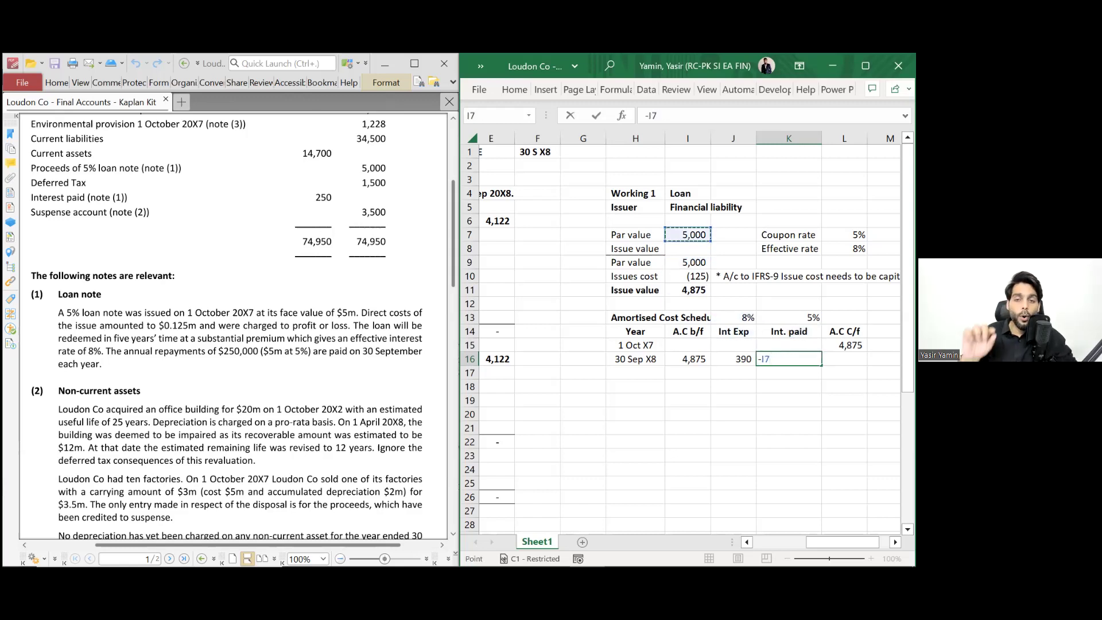
pyautogui.press('BackSpace')
pyautogui.press('BackSpace')
pyautogui.press('BackSpace')
pyautogui.write('=-5000')
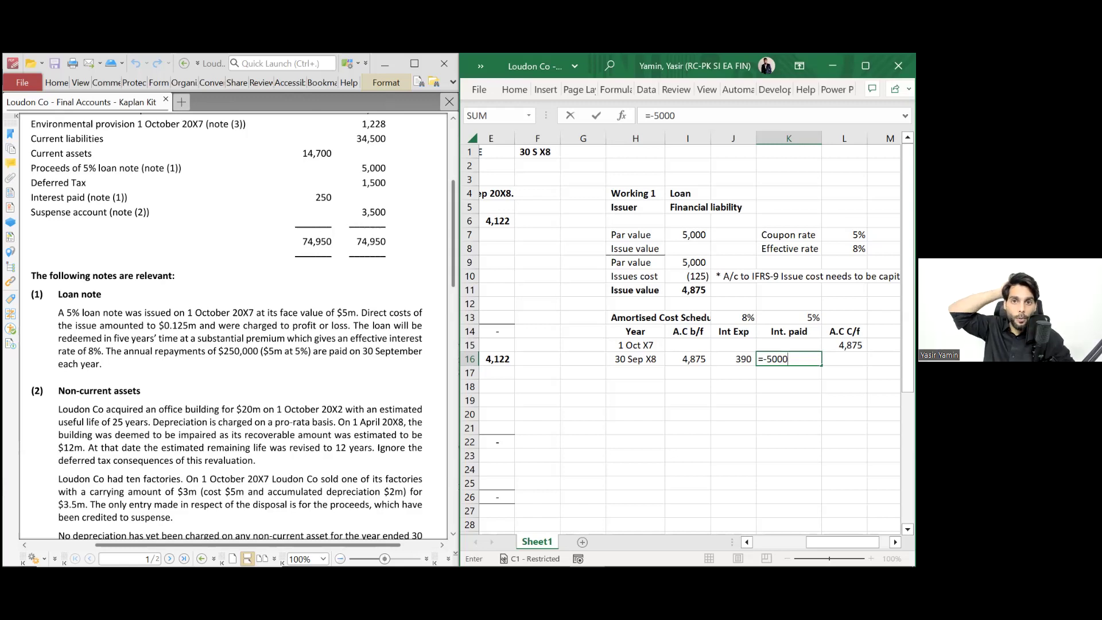
pyautogui.write('*')
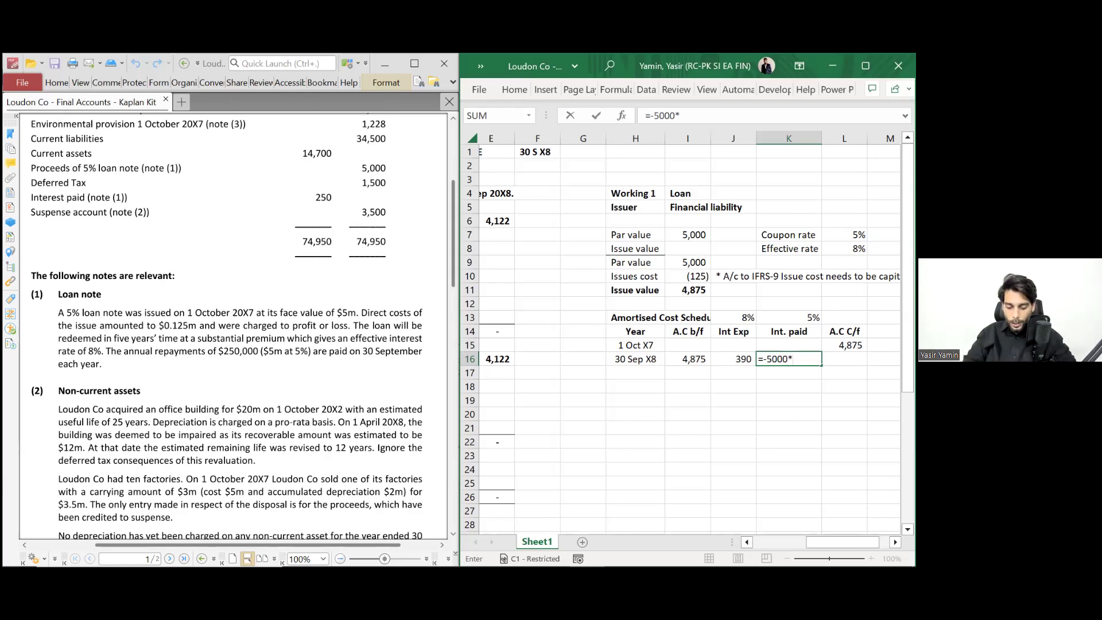
pyautogui.write('5%')
pyautogui.hotkey('ctrl', 'Return')
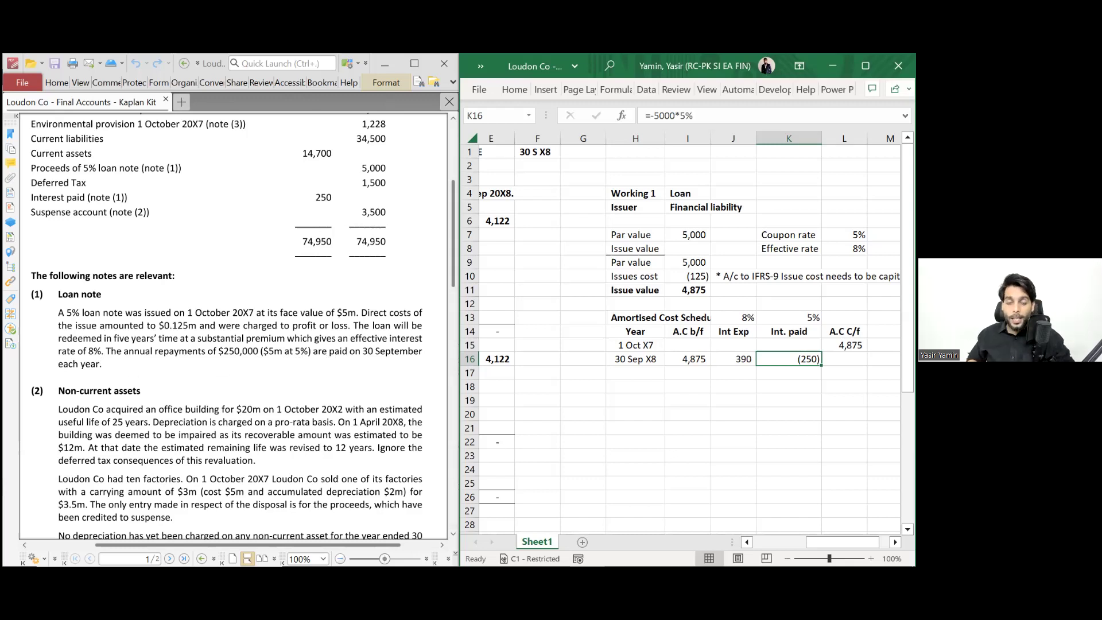
pyautogui.click(733, 358)
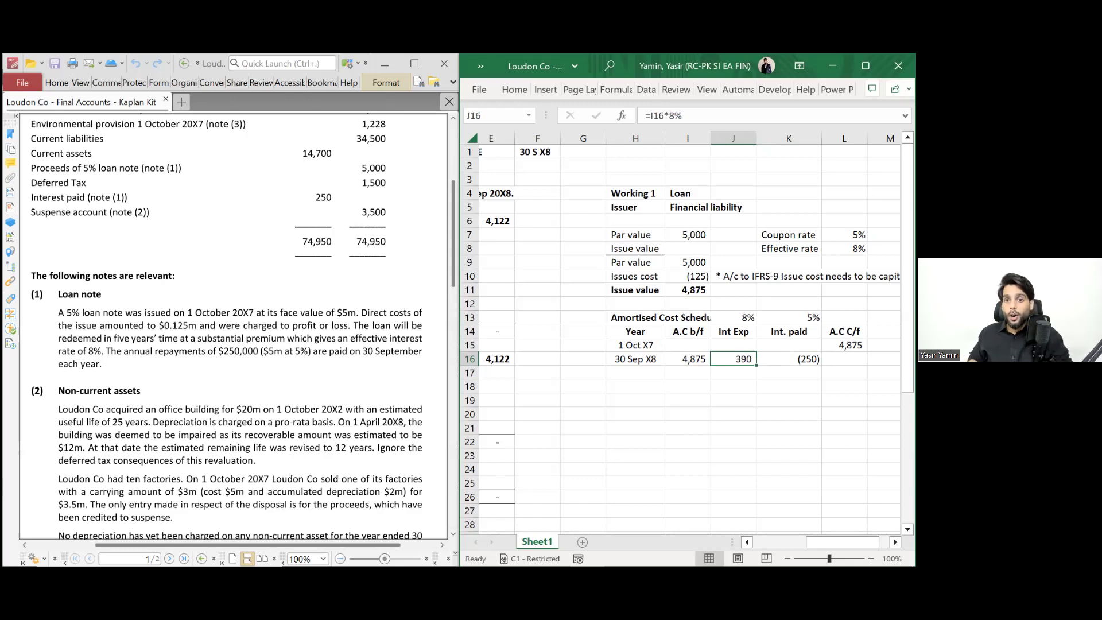
pyautogui.click(788, 359)
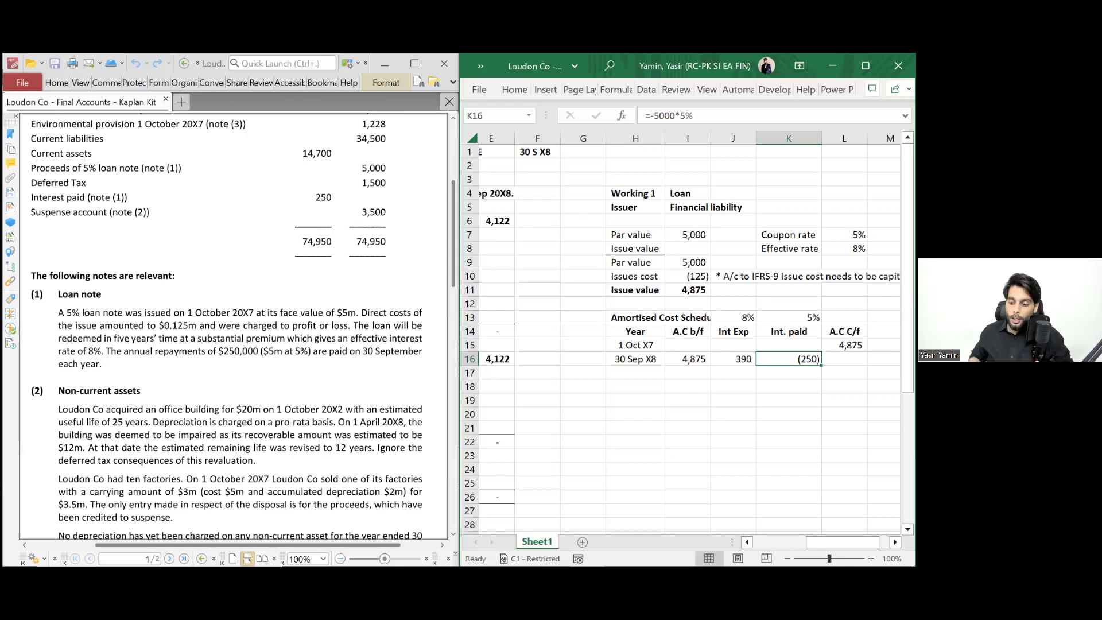
# - Total the row in L16 as =I16+J16+K16, giving a bold 5,015 carried forward
pyautogui.click(844, 359)
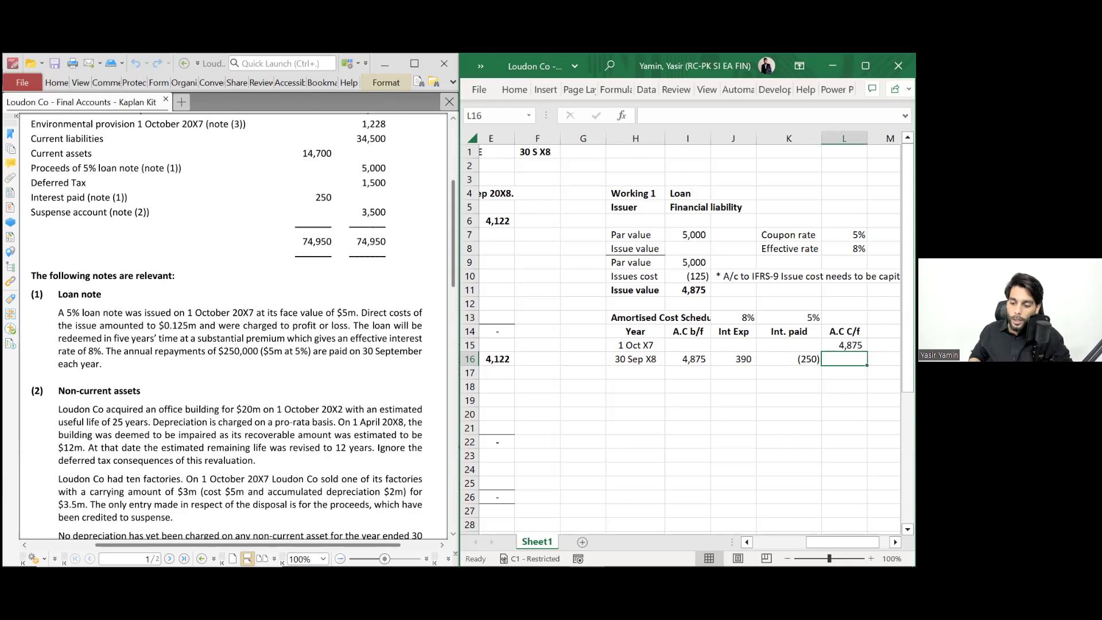
pyautogui.write('=')
pyautogui.click(688, 359)
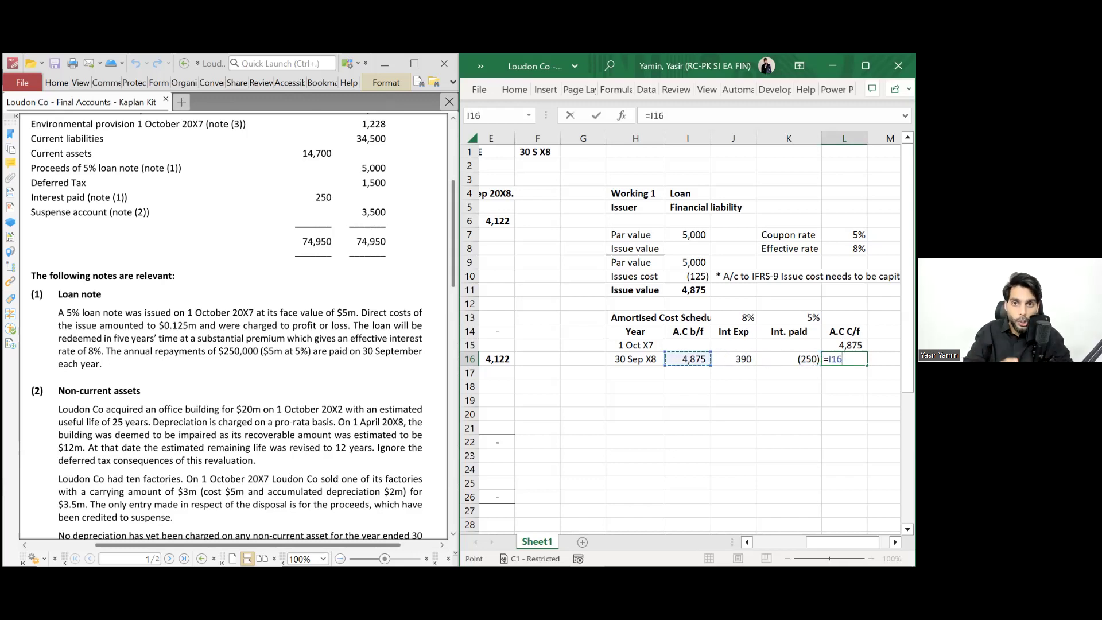
pyautogui.write('+')
pyautogui.press('Left')
pyautogui.press('Left')
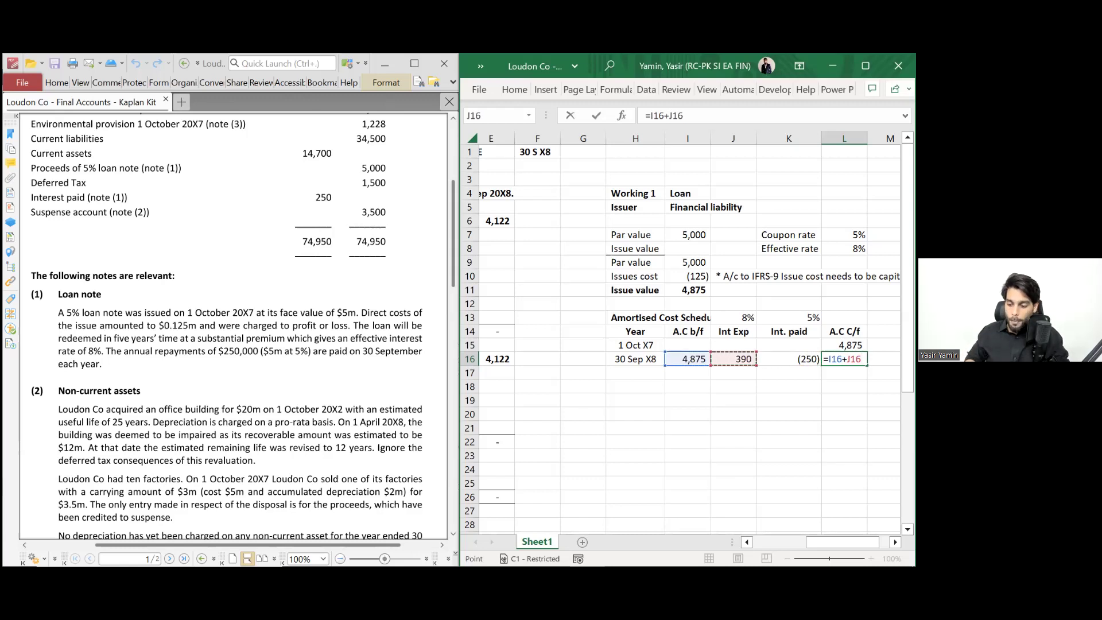
pyautogui.write('=I16')
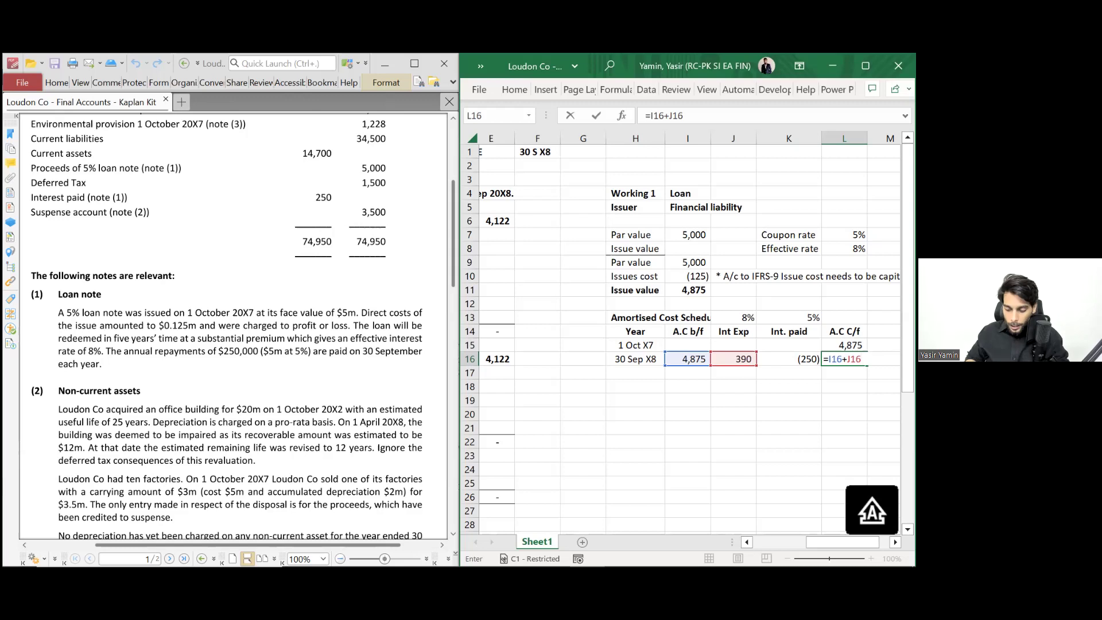
pyautogui.write('+')
pyautogui.press('Left')
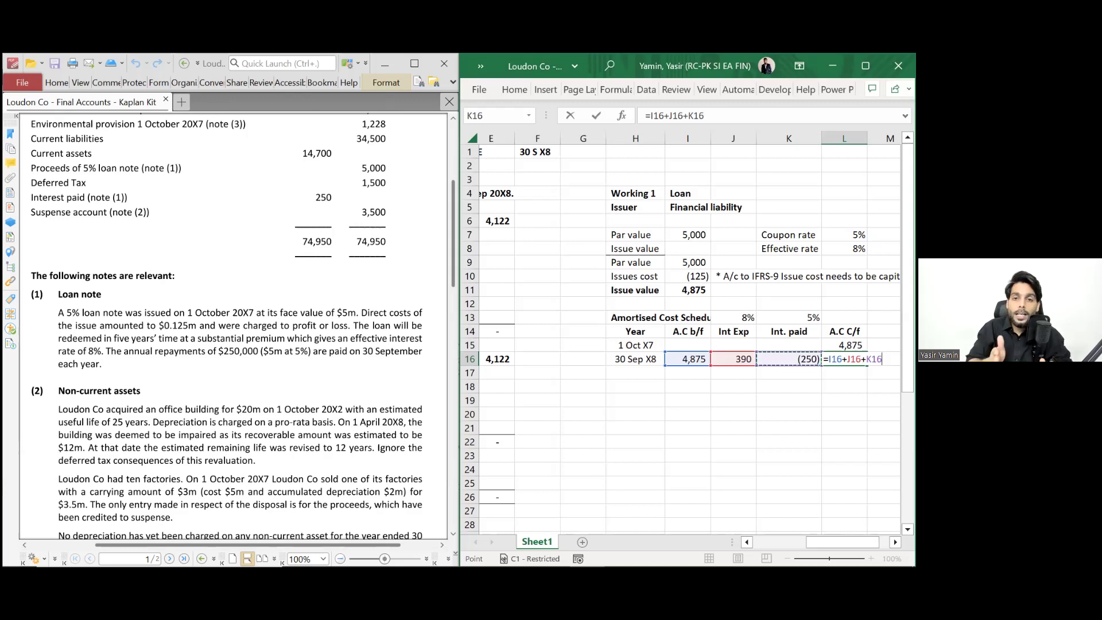
pyautogui.press('Return')
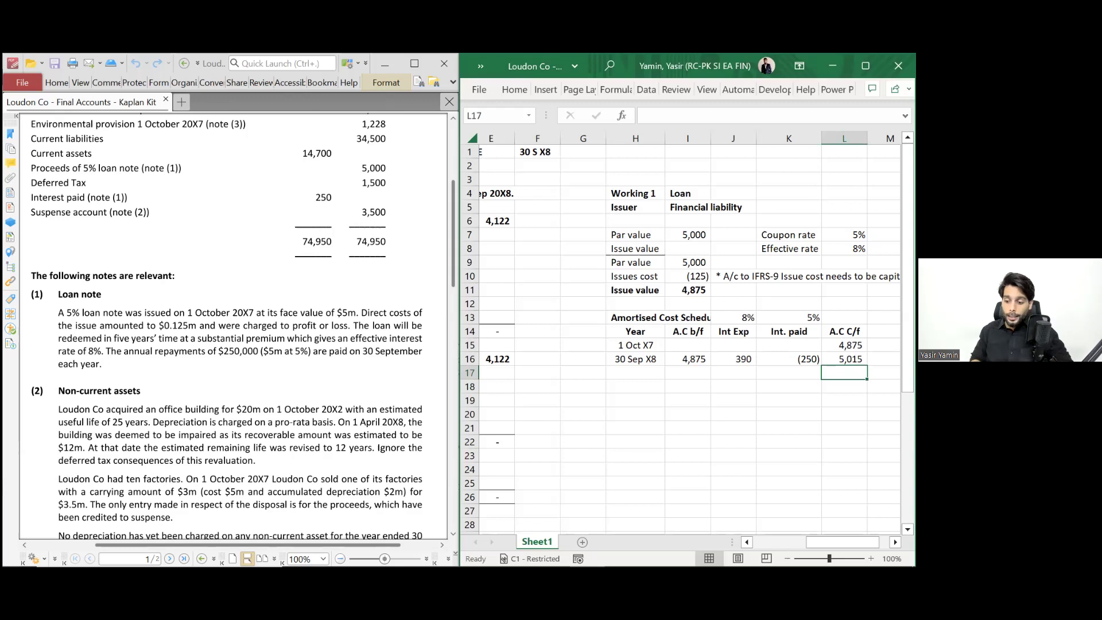
pyautogui.click(844, 358)
pyautogui.hotkey('ctrl', 'b')
# - Add an italic 'in SOFP' note beside the 5,015 balance
pyautogui.click(889, 359)
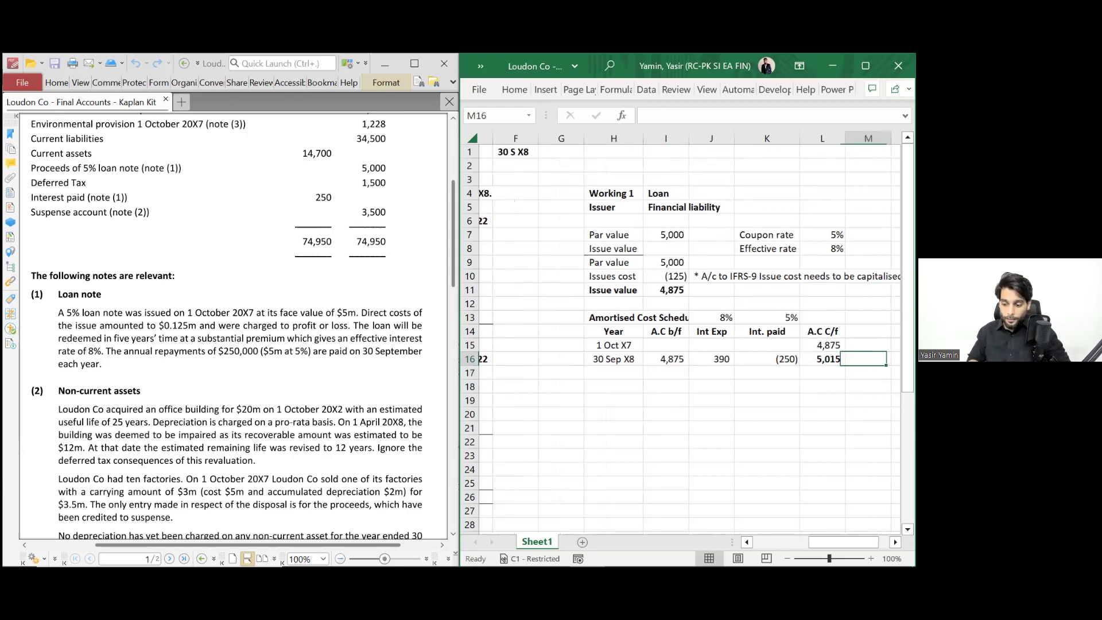
pyautogui.write('in SOFP')
pyautogui.press('Return')
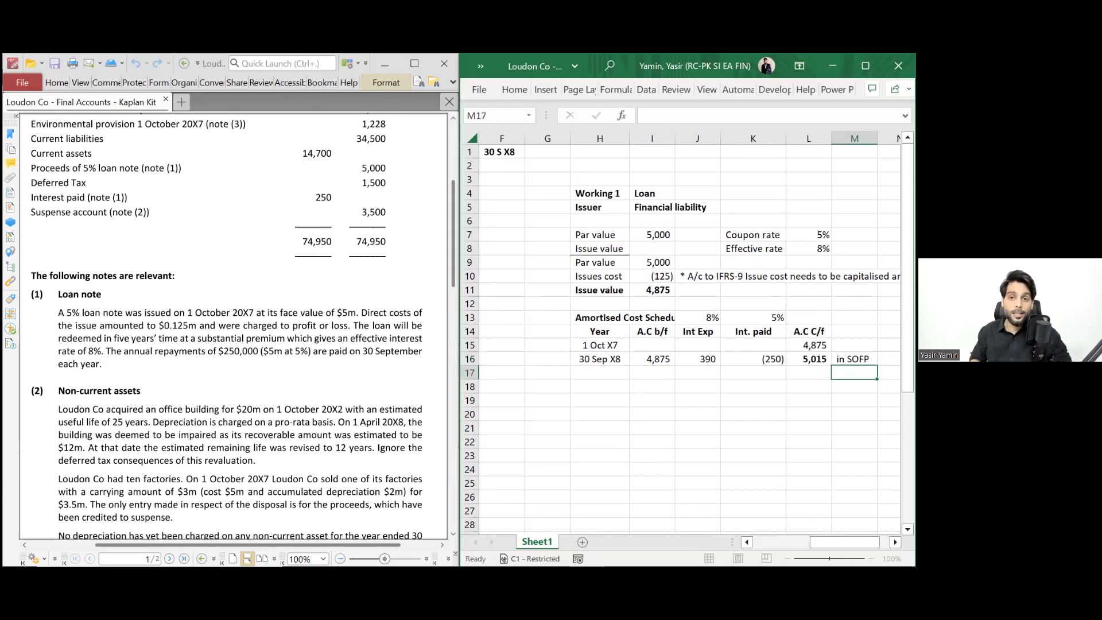
pyautogui.click(854, 359)
pyautogui.hotkey('ctrl', 'i')
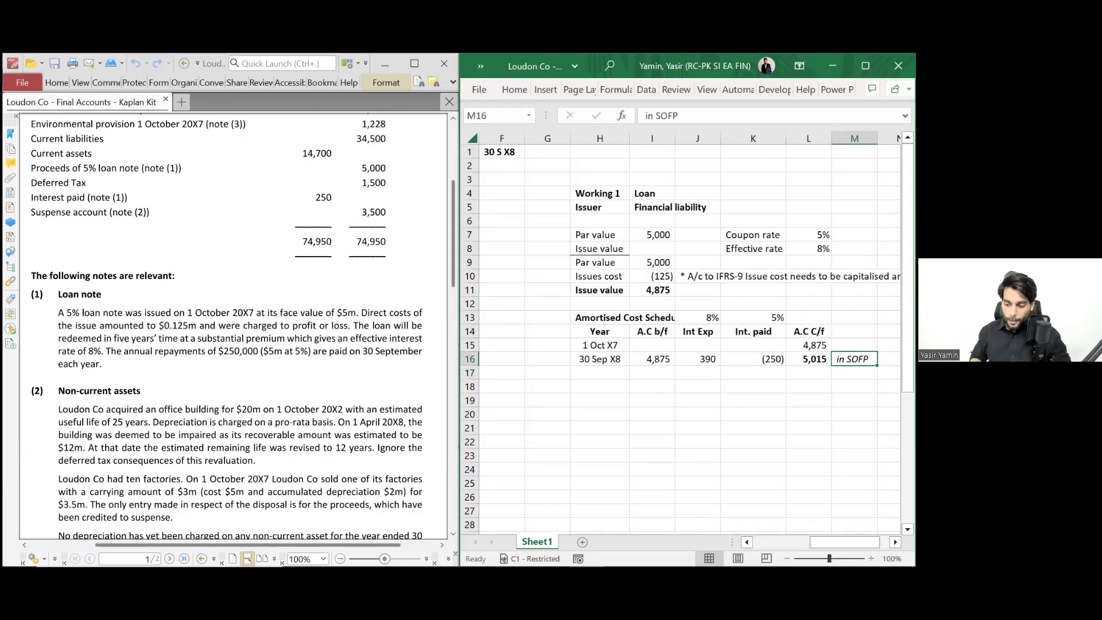
pyautogui.press('Down')
pyautogui.press('Down')
pyautogui.press('Left')
pyautogui.press('Left')
pyautogui.press('Left')
pyautogui.press('Left')
pyautogui.press('Left')
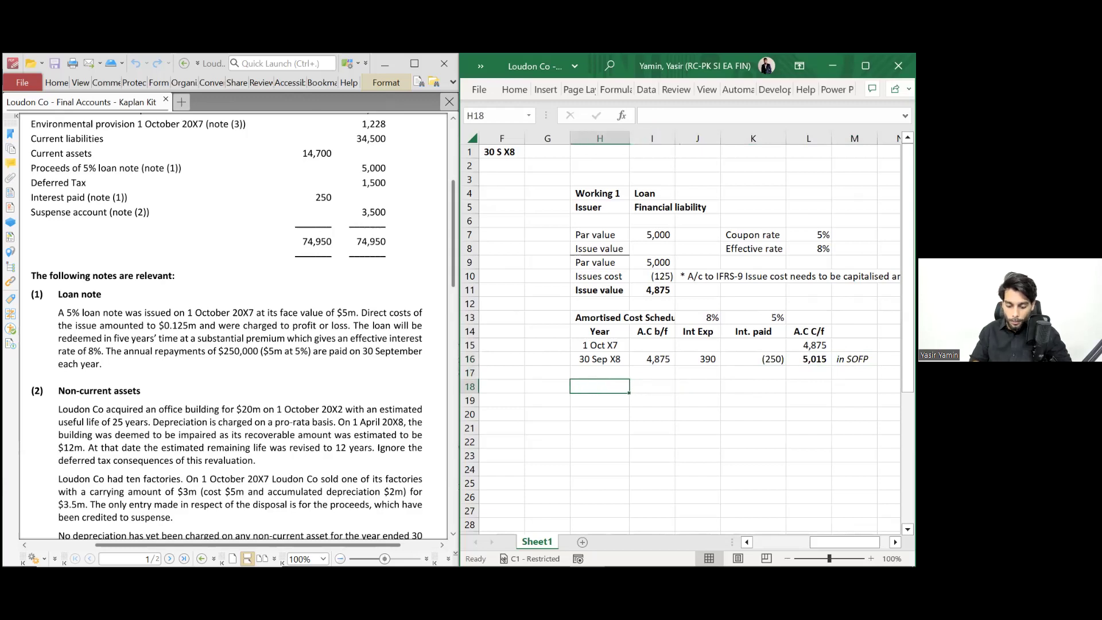
# - Add a 'Profit / Loss' heading below the loan schedule
pyautogui.write('Pro')
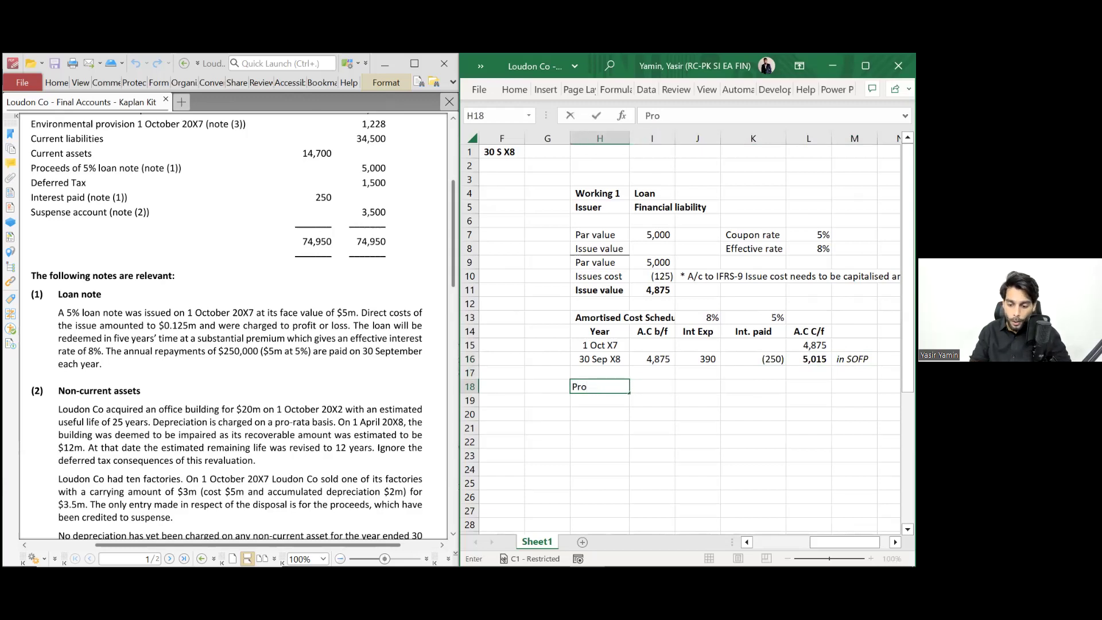
pyautogui.write('fit / Loss')
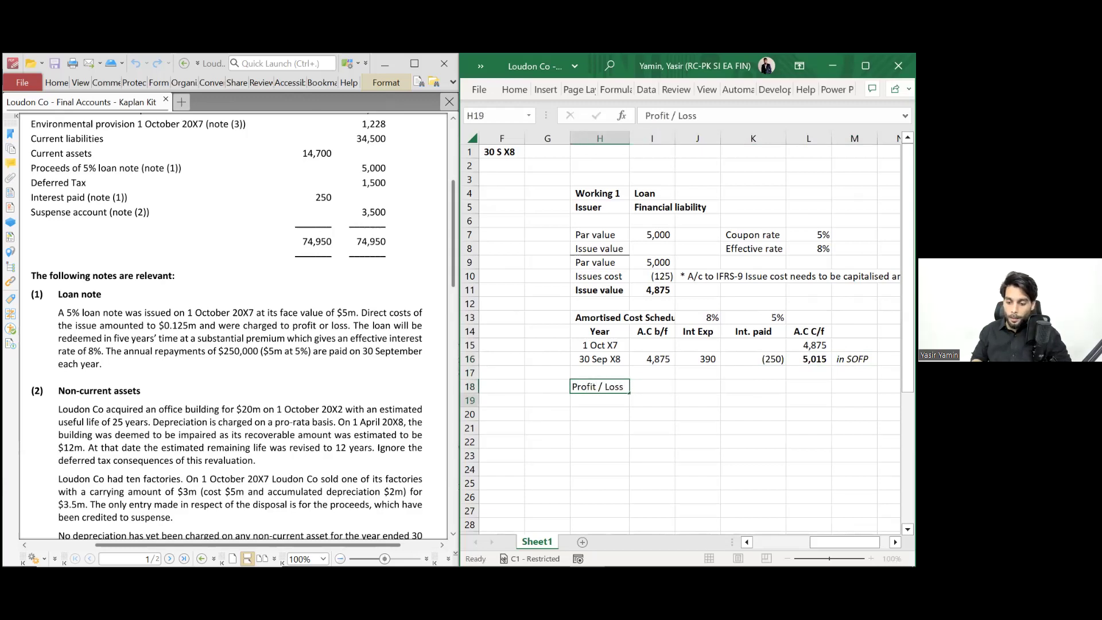
pyautogui.press('Tab')
pyautogui.write('=')
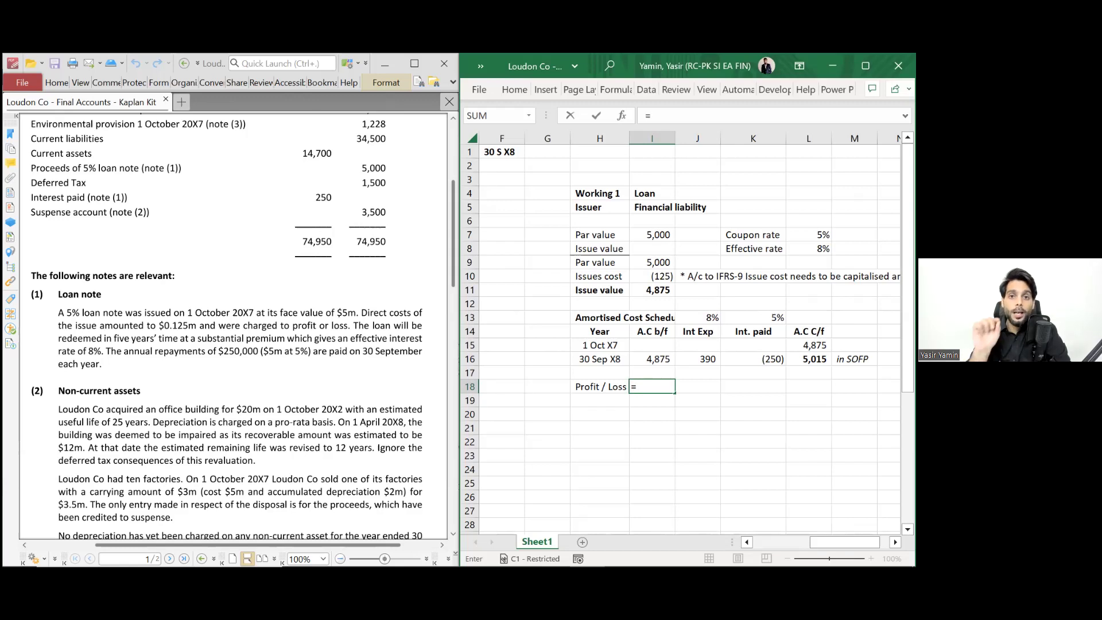
pyautogui.press('Up')
pyautogui.press('Up')
pyautogui.press('Right')
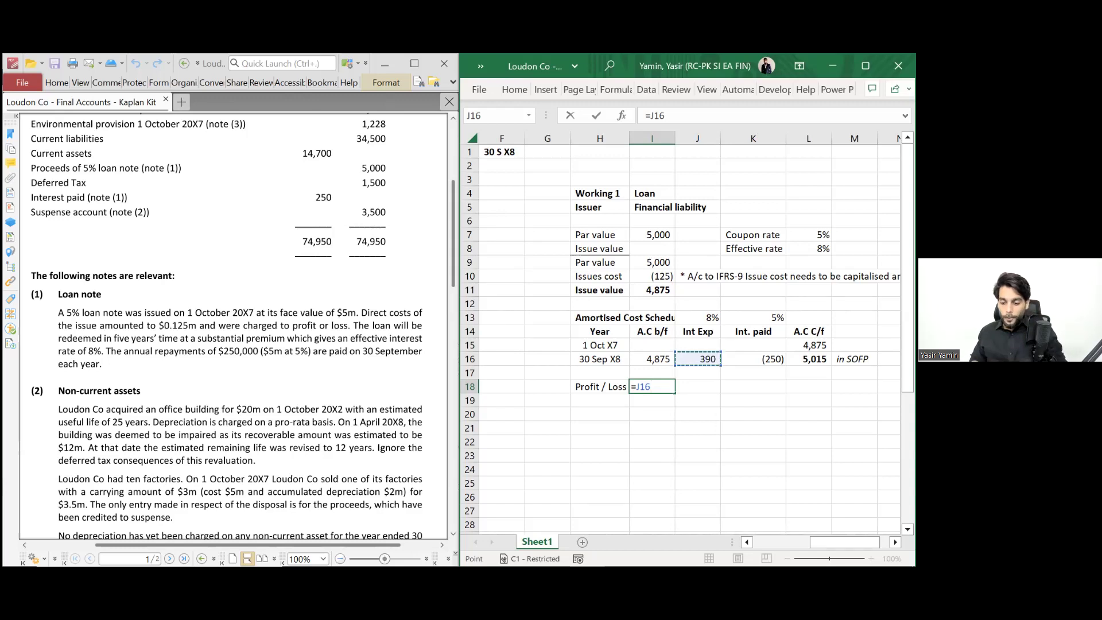
pyautogui.press('Escape')
pyautogui.write('`')
pyautogui.press('Left')
pyautogui.write('`')
pyautogui.press('Escape')
# - Add a 'Finance cost' line in H19 linked to the 390 interest expense in J16
pyautogui.click(600, 400)
pyautogui.write('Fina')
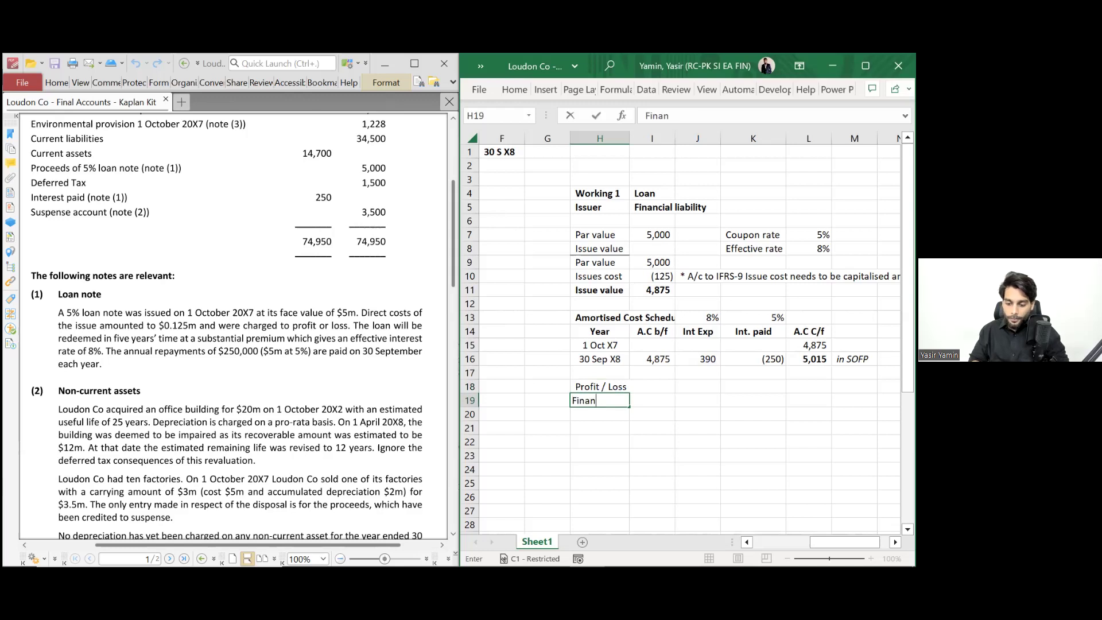
pyautogui.write('nce cost')
pyautogui.press('Tab')
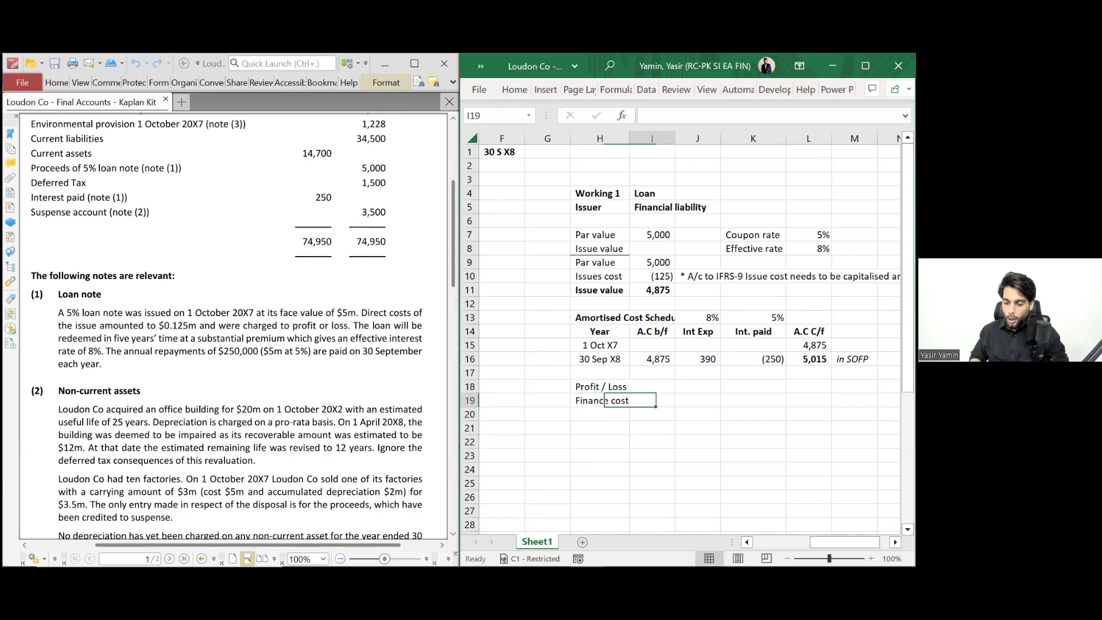
pyautogui.write('=')
pyautogui.press('Right')
pyautogui.press('Up')
pyautogui.press('Up')
pyautogui.press('Up')
pyautogui.press('Return')
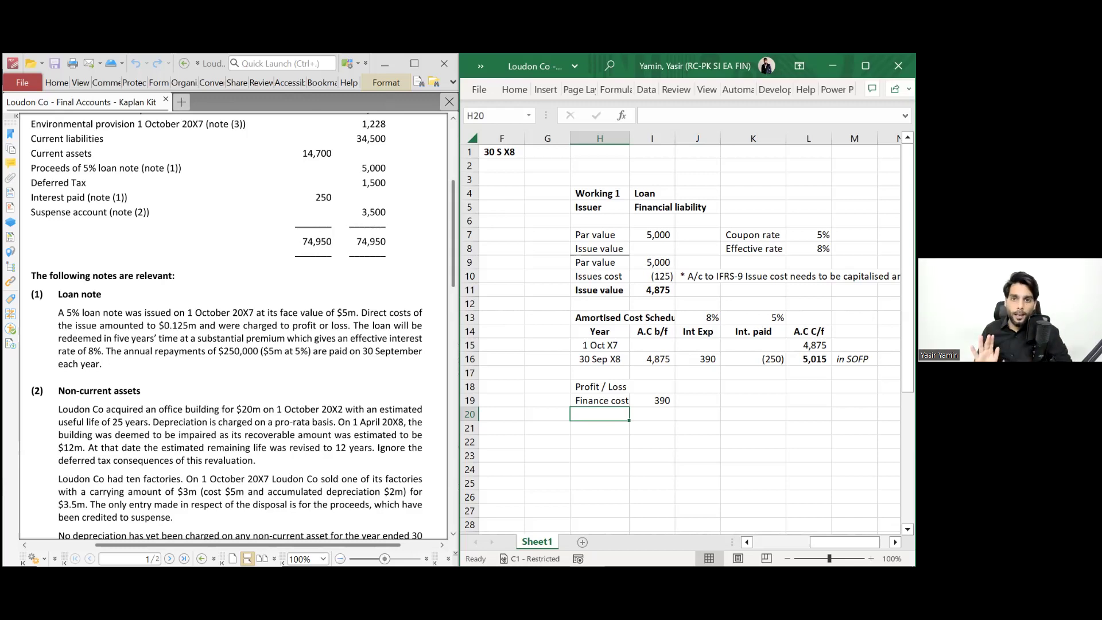
# - Add a 'Reverse: issue cost charged to RE' line of (125) and autofit column H
pyautogui.write('Re')
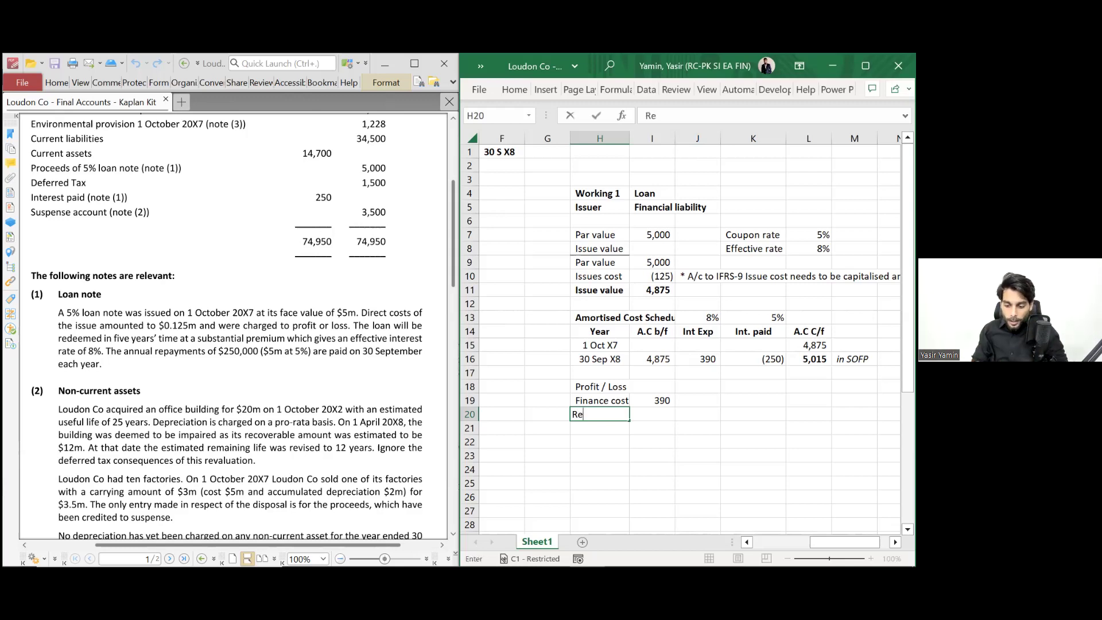
pyautogui.write('verse: issu')
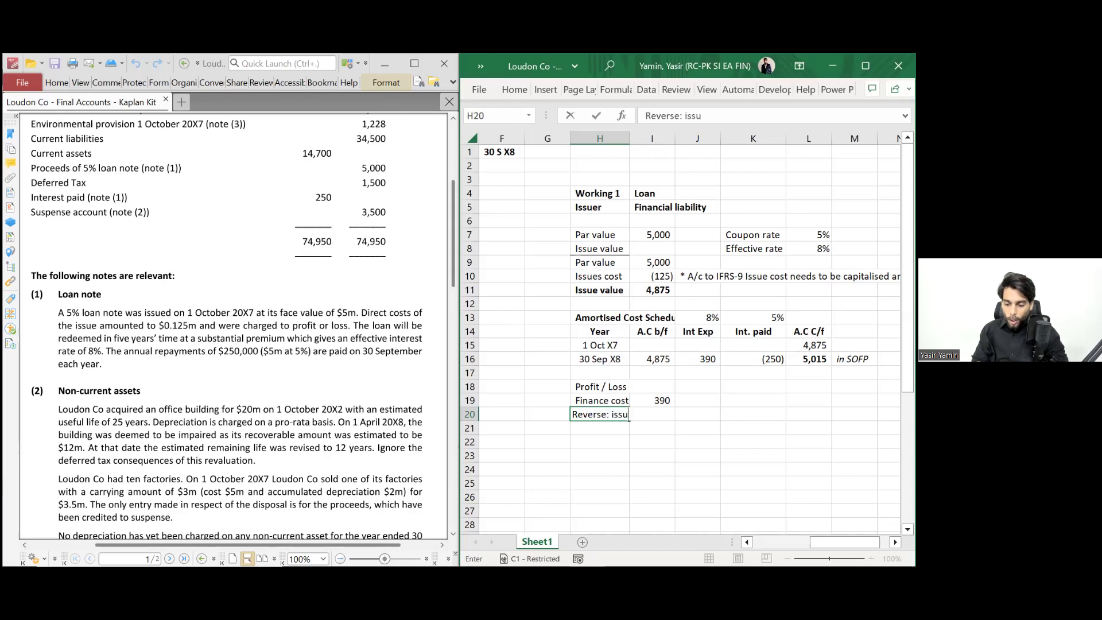
pyautogui.write('e cost charged to O')
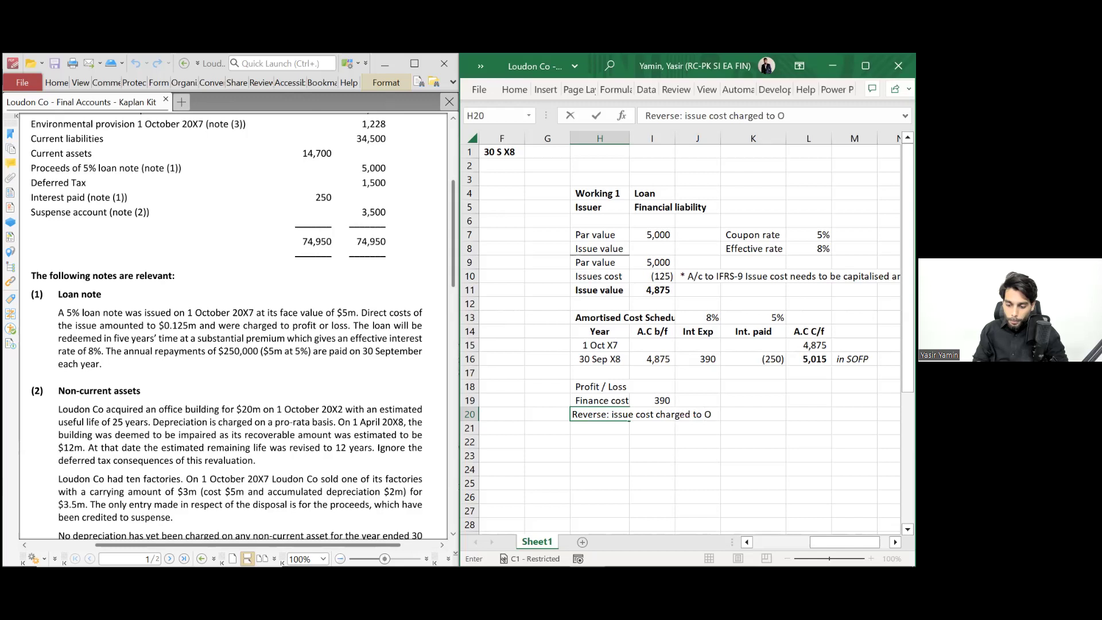
pyautogui.press('BackSpace')
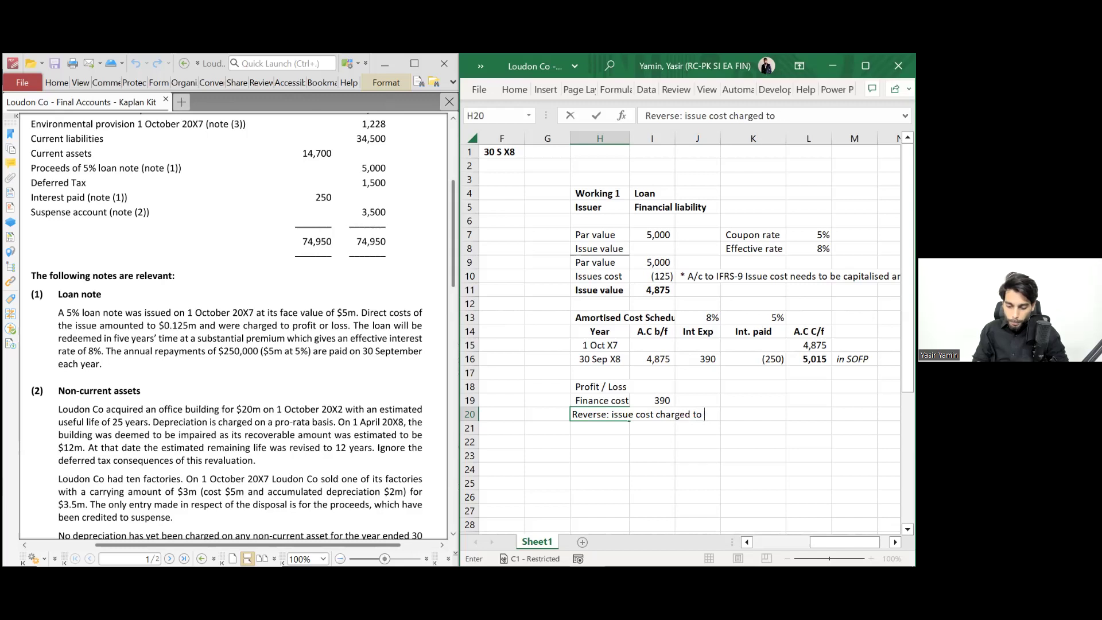
pyautogui.write('RE')
pyautogui.press('Return')
pyautogui.press('Up')
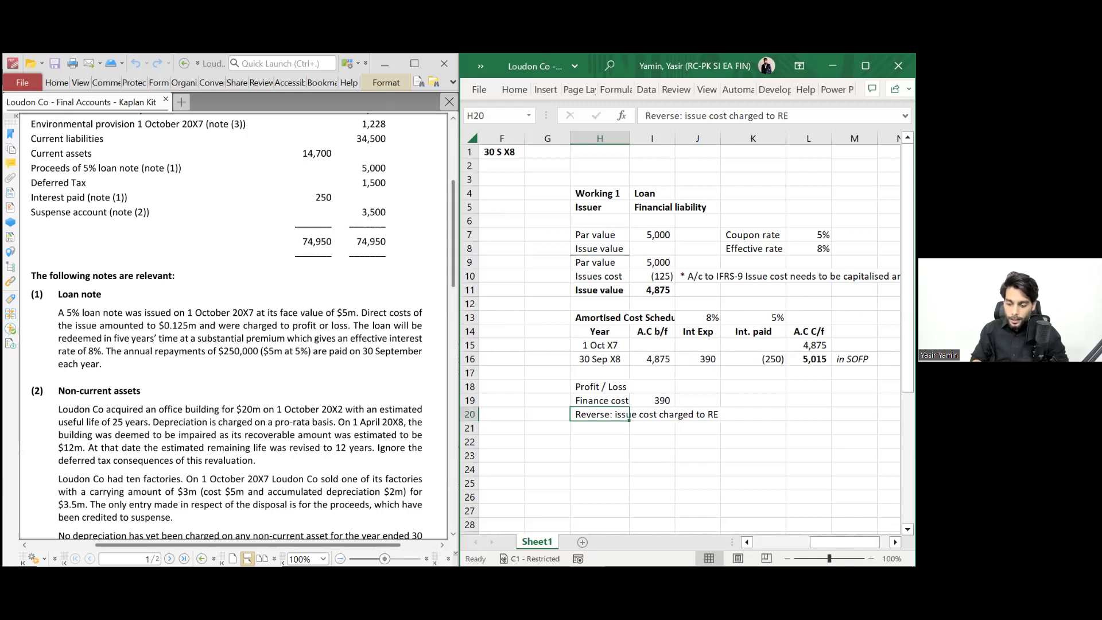
pyautogui.hotkey('alt', 'h')
pyautogui.press('o')
pyautogui.press('i')
pyautogui.click(750, 414)
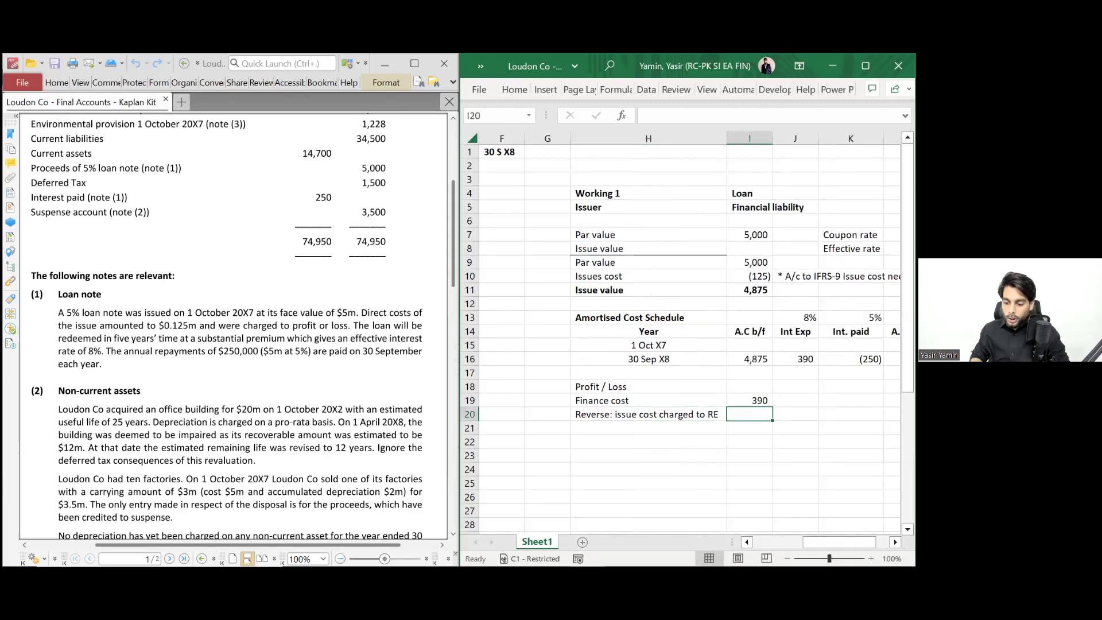
pyautogui.write('=')
pyautogui.press('Up')
pyautogui.press('Up')
pyautogui.press('Up')
pyautogui.press('Up')
pyautogui.press('Up')
pyautogui.press('Up')
pyautogui.press('Up')
pyautogui.press('Up')
pyautogui.press('Up')
pyautogui.press('Up')
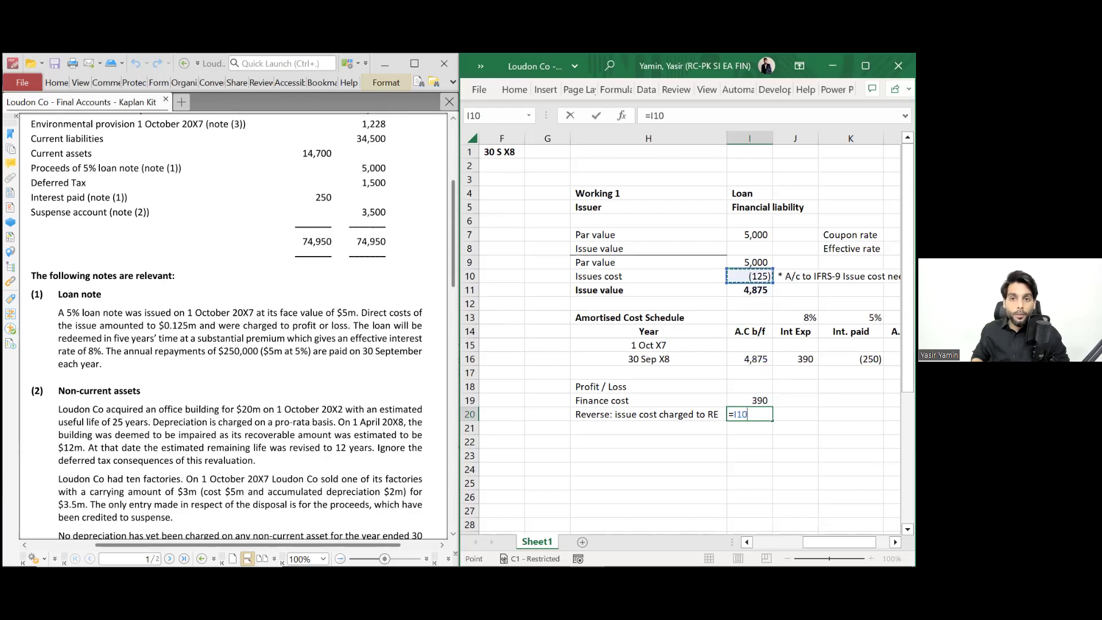
pyautogui.press('Return')
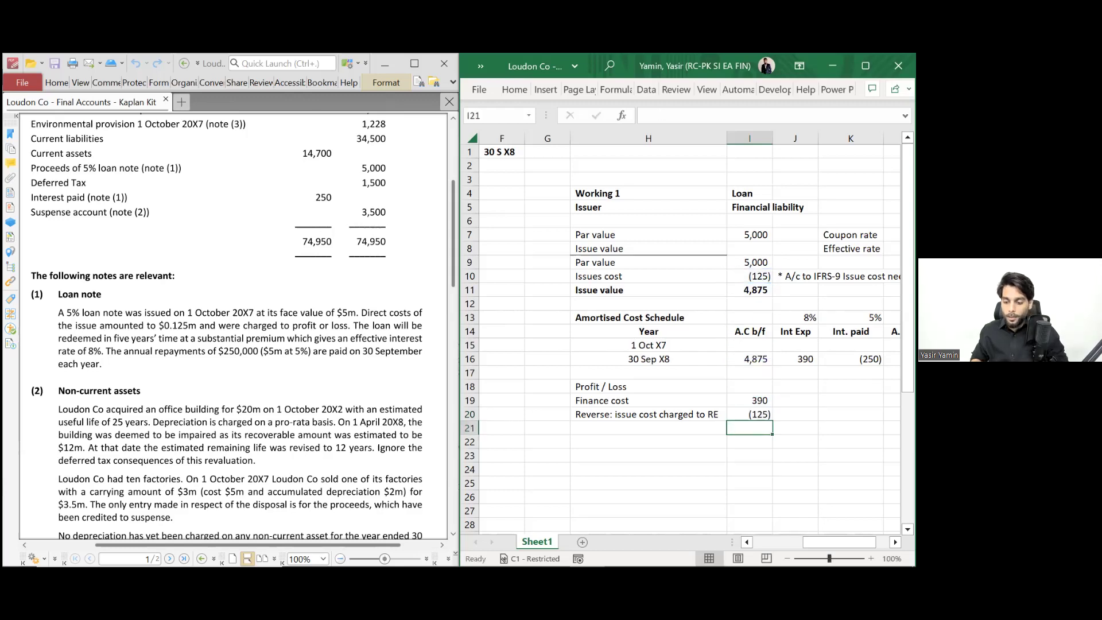
# - Add a 'Net Finance cost' line of 265 summing the finance cost and reversal
pyautogui.click(649, 427)
pyautogui.write('Net')
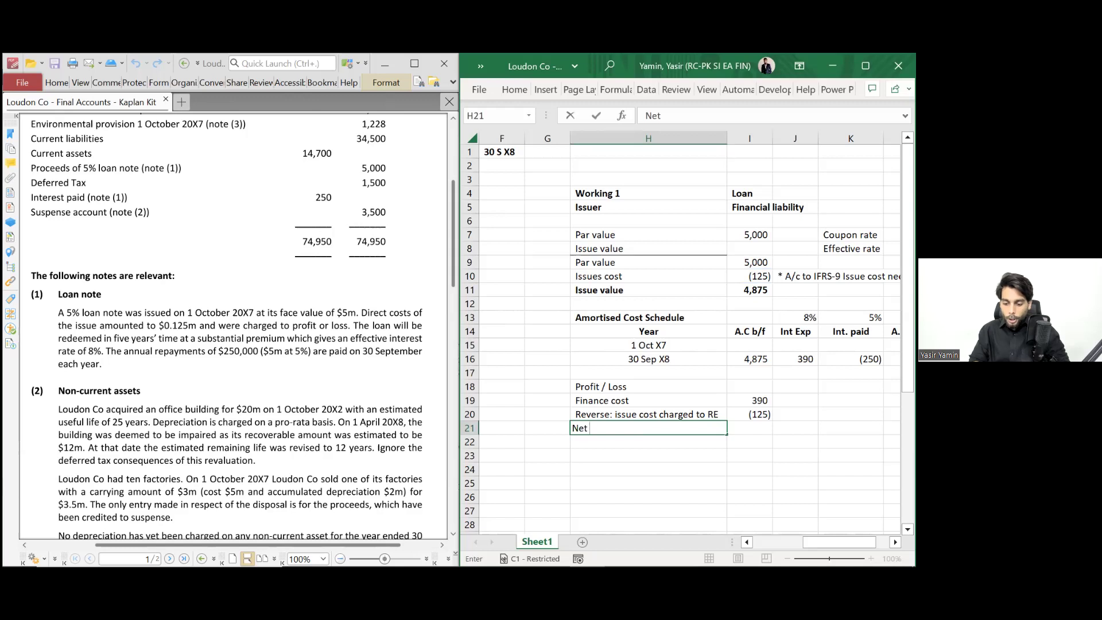
pyautogui.write(' Finance')
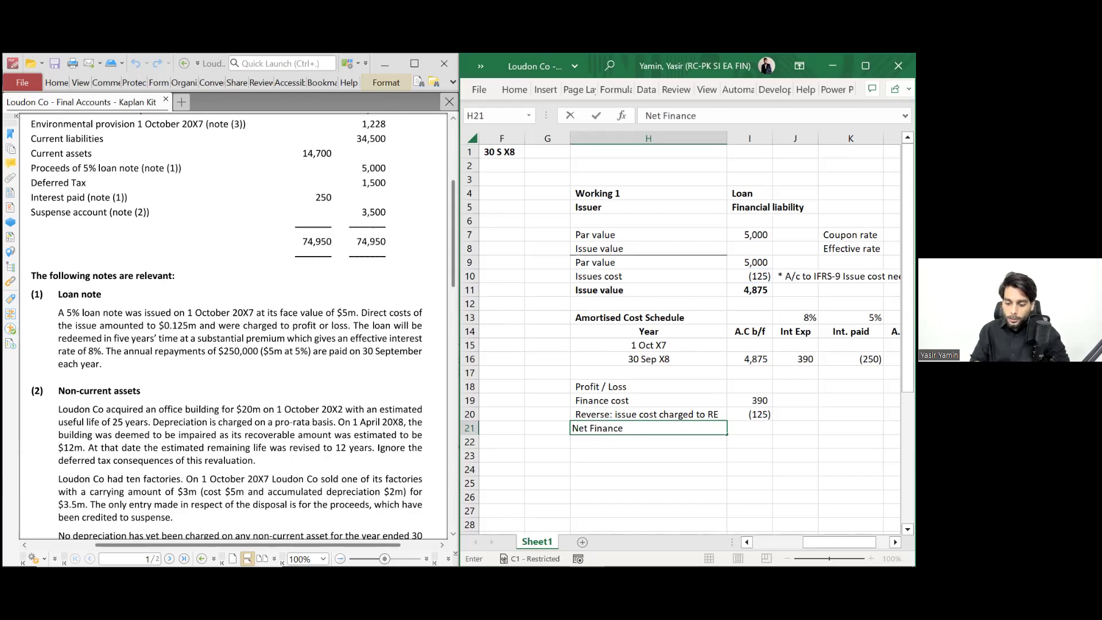
pyautogui.write(' cost')
pyautogui.press('Tab')
pyautogui.write('=')
pyautogui.press('Up')
pyautogui.press('Up')
pyautogui.write('+')
pyautogui.press('Up')
pyautogui.press('Return')
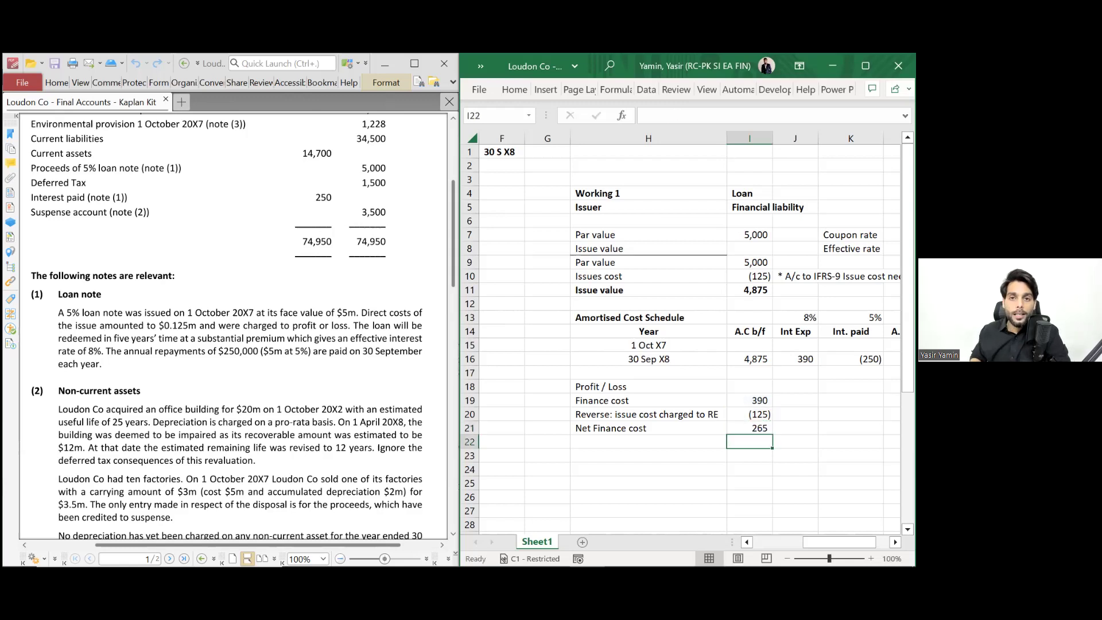
pyautogui.press('Up')
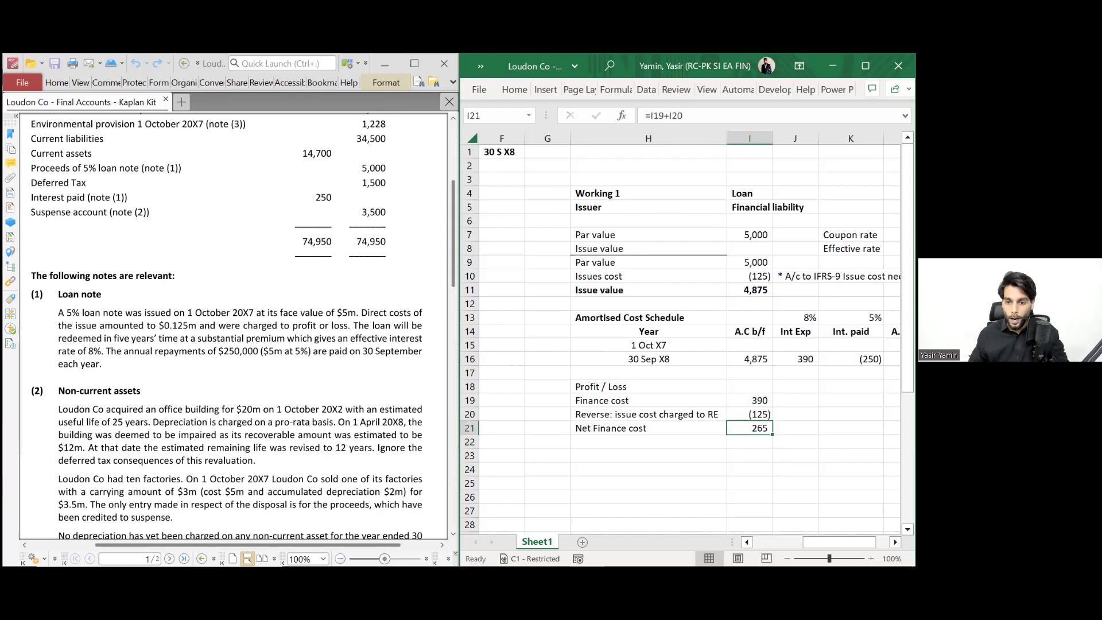
pyautogui.hotkey('shift', 'Left')
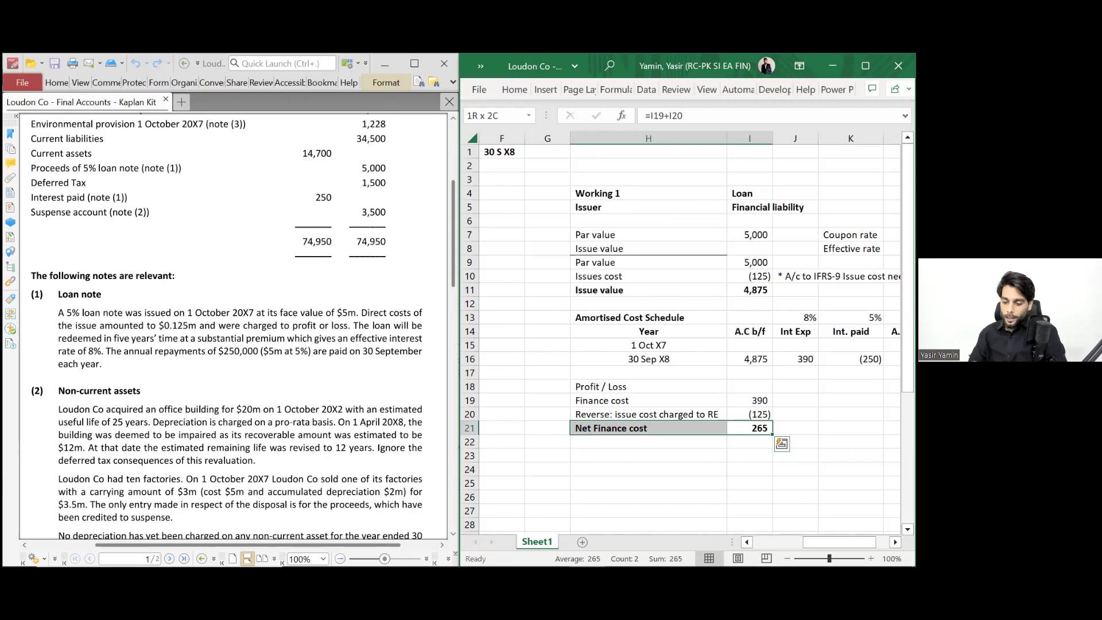
pyautogui.scroll(-1, 722, 400)
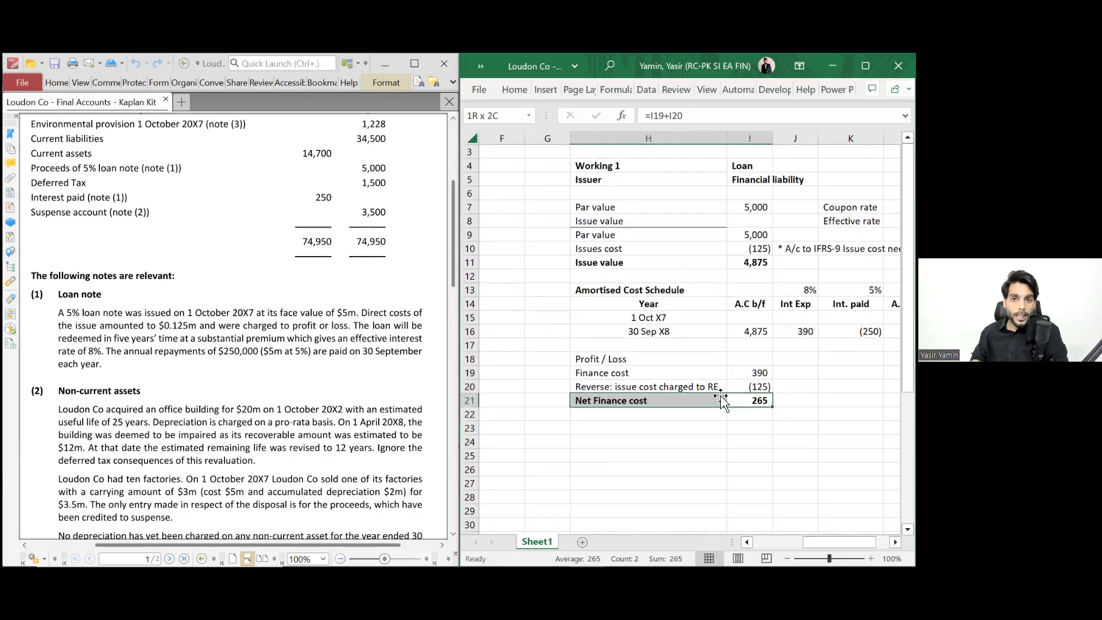
pyautogui.press('Right')
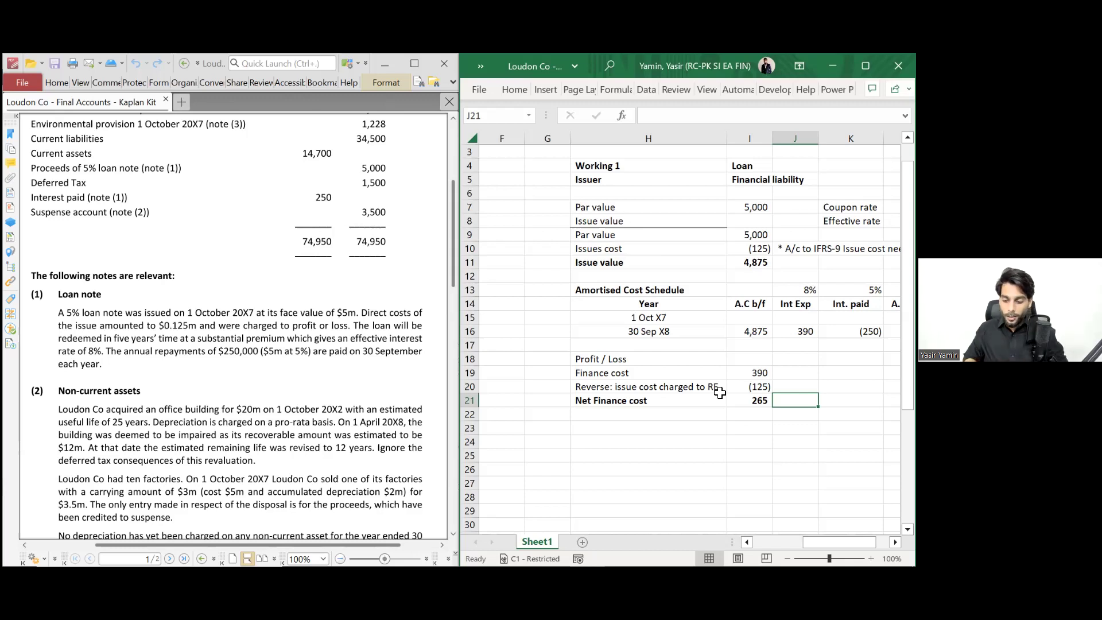
pyautogui.scroll(-5, 379, 359)
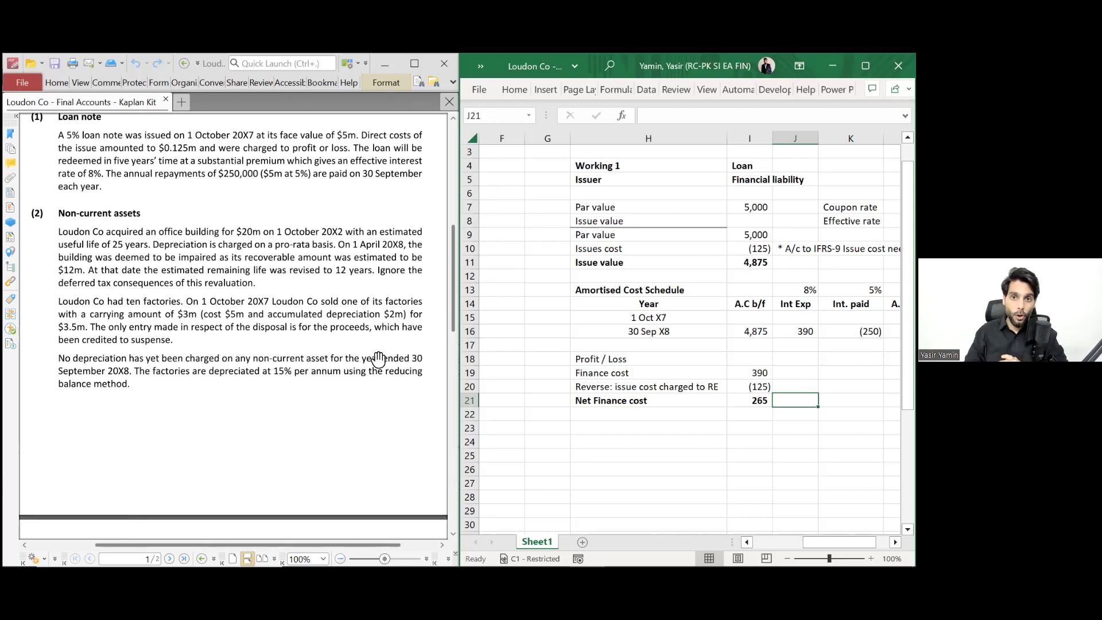
# - Copy the Working 1 heading pair into row 24 and renumber it Working 2
pyautogui.click(620, 165)
pyautogui.hotkey('shift', 'Right')
pyautogui.hotkey('ctrl', 'c')
pyautogui.press('Down')
pyautogui.press('Down')
pyautogui.press('Down')
pyautogui.press('Down')
pyautogui.press('Down')
pyautogui.press('Down')
pyautogui.press('Down')
pyautogui.press('Down')
pyautogui.press('Down')
pyautogui.press('Down')
pyautogui.press('Down')
pyautogui.press('Down')
pyautogui.press('Down')
pyautogui.press('Down')
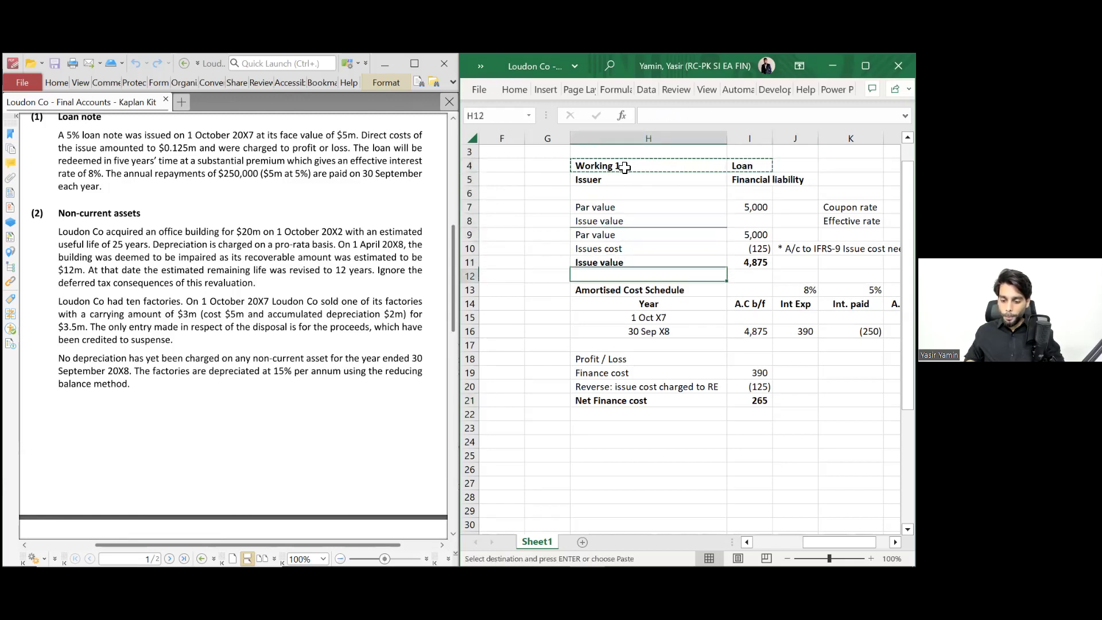
pyautogui.press('Down')
pyautogui.press('Down')
pyautogui.press('Down')
pyautogui.press('Down')
pyautogui.press('Down')
pyautogui.press('Down')
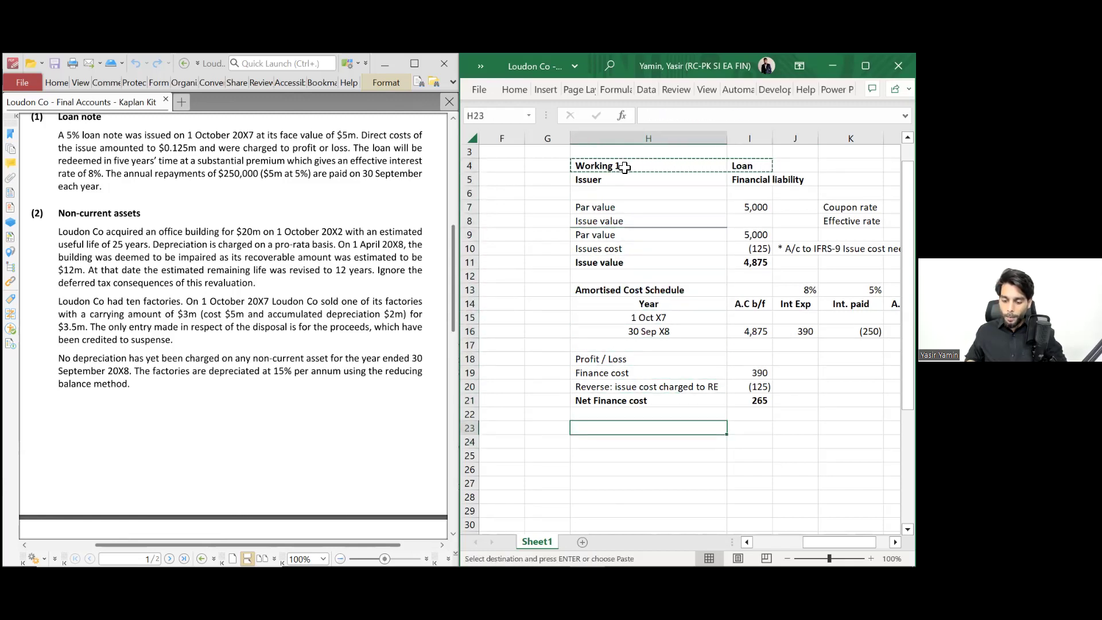
pyautogui.press('Return')
pyautogui.press('F2')
pyautogui.press('BackSpace')
pyautogui.write('2')
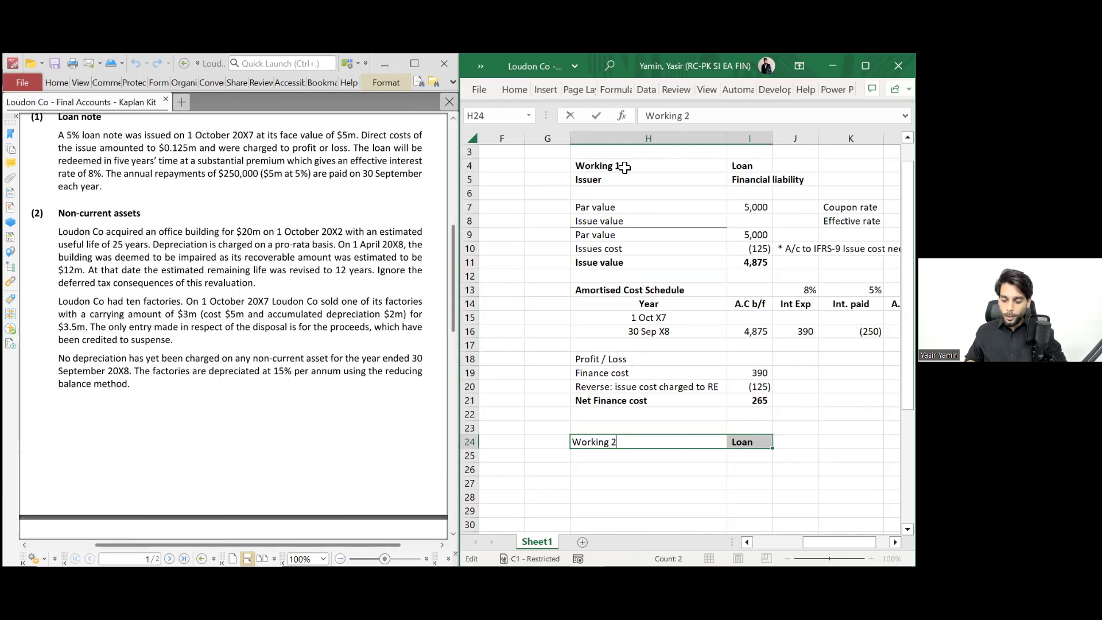
pyautogui.press('Tab')
# - Replace the copied 'Loan' title in I24 with 'Non-current assets'
pyautogui.press('Up')
pyautogui.press('Down')
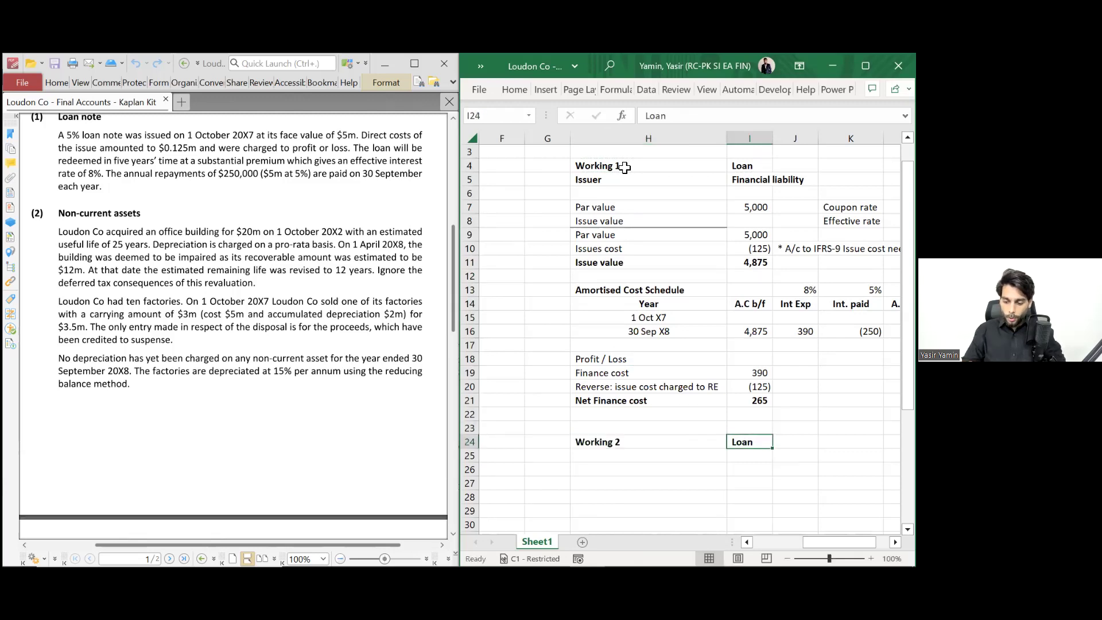
pyautogui.write('Non')
pyautogui.press('BackSpace')
pyautogui.press('BackSpace')
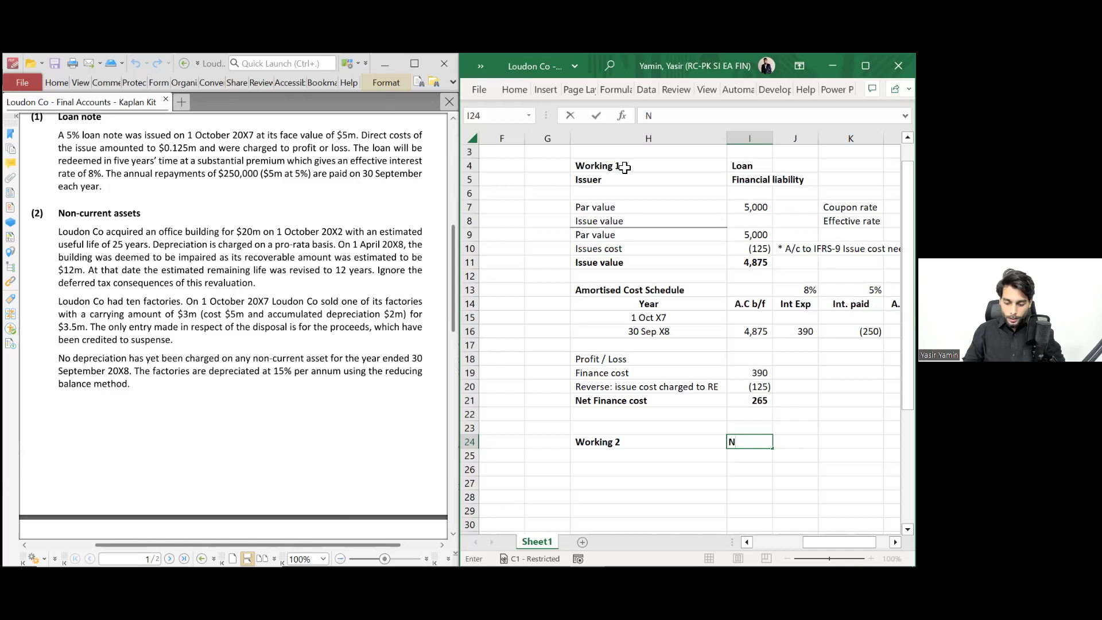
pyautogui.write('-o')
pyautogui.press('BackSpace')
pyautogui.press('BackSpace')
pyautogui.write('on-c')
pyautogui.press('BackSpace')
pyautogui.press('BackSpace')
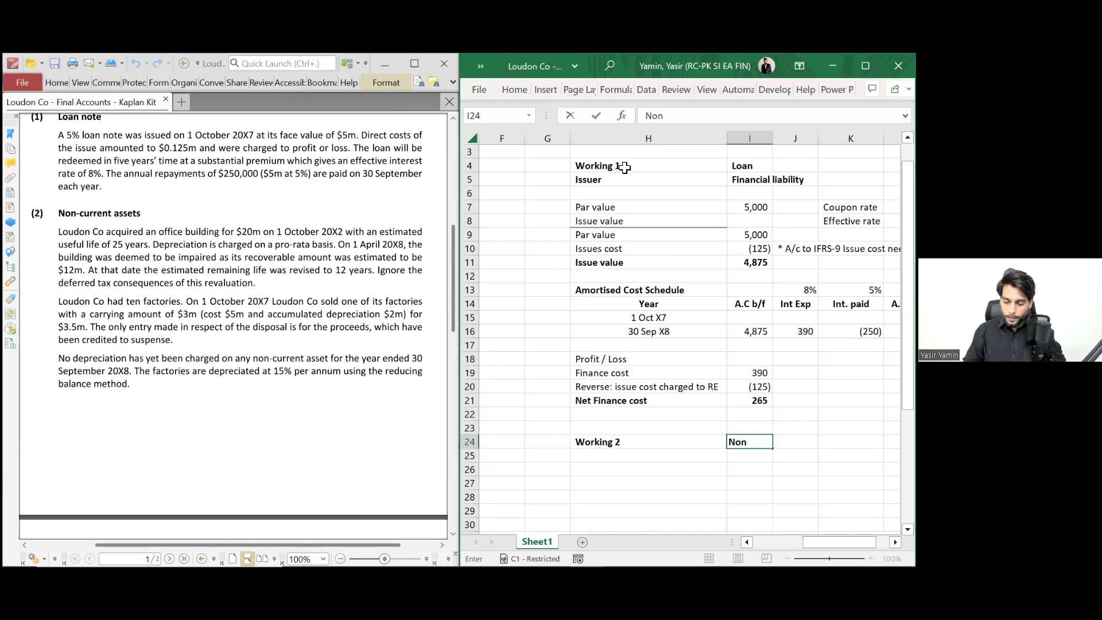
pyautogui.write('-current assets')
pyautogui.press('Return')
pyautogui.press('Up')
pyautogui.press('Left')
pyautogui.press('Down')
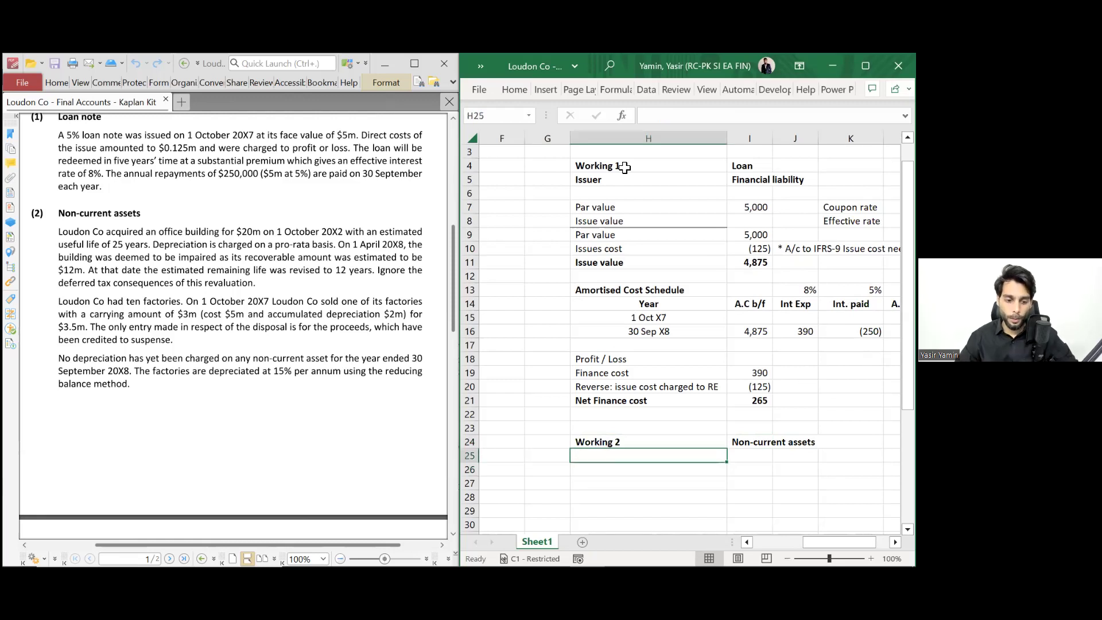
pyautogui.scroll(-1, 364, 192)
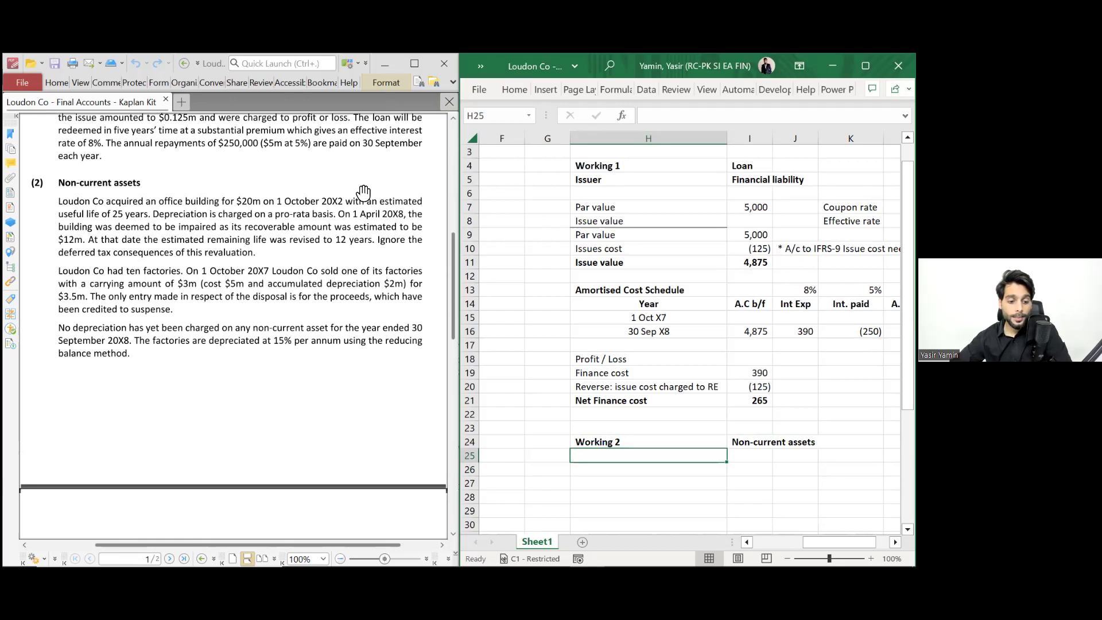
pyautogui.scroll(-1, 364, 192)
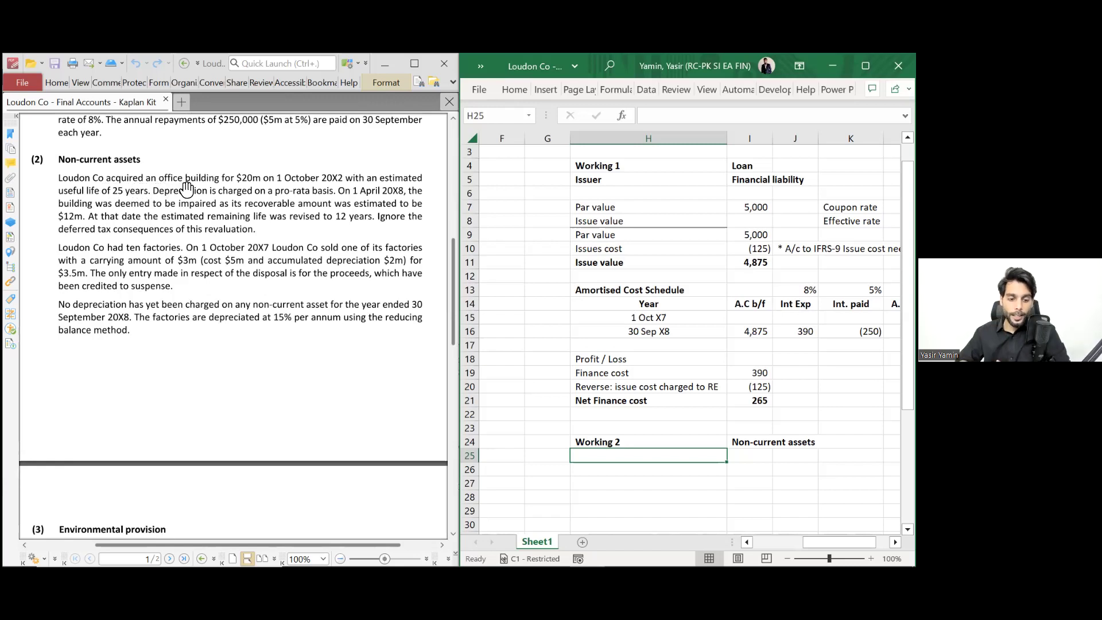
pyautogui.scroll(10, 187, 189)
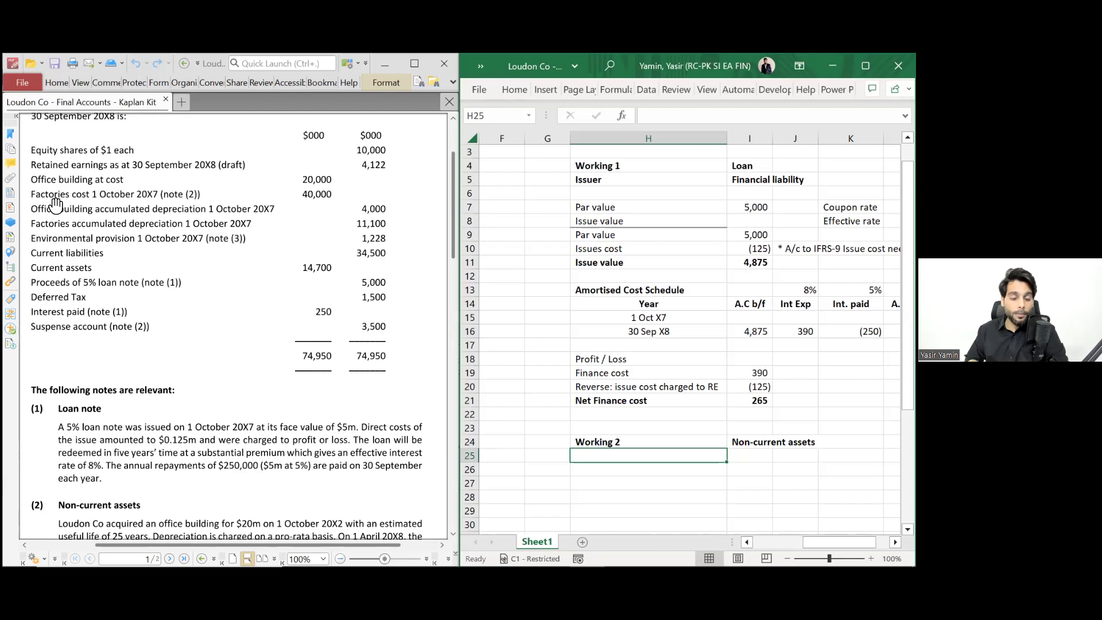
pyautogui.scroll(-4, 65, 208)
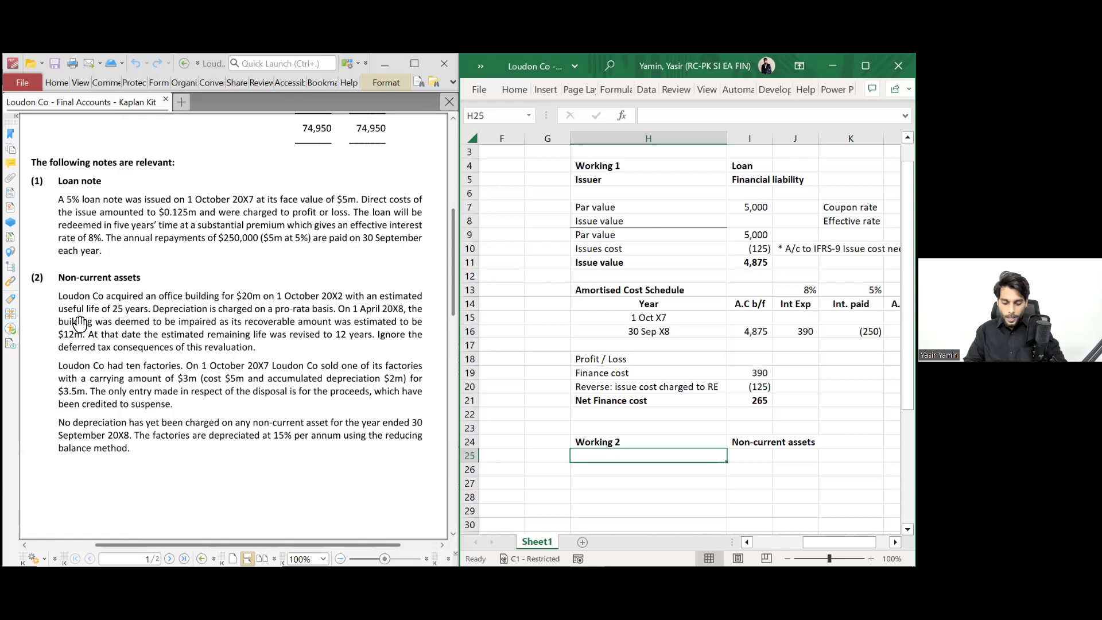
# - Enter a bold 'Office building' label in H25, then move down to row 26
pyautogui.write('Office')
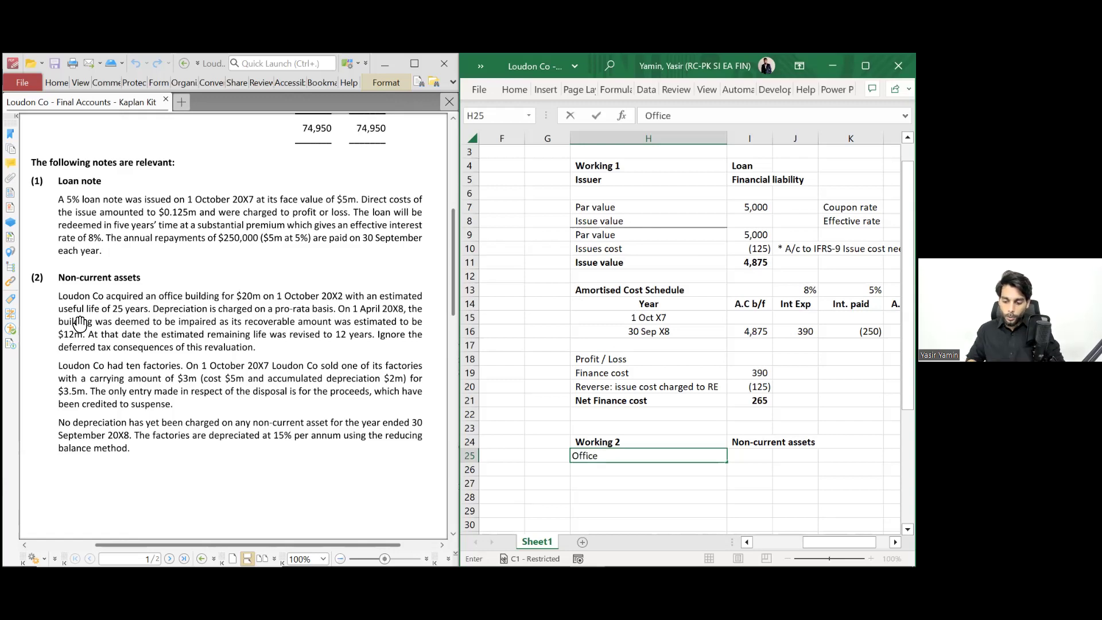
pyautogui.write(' building')
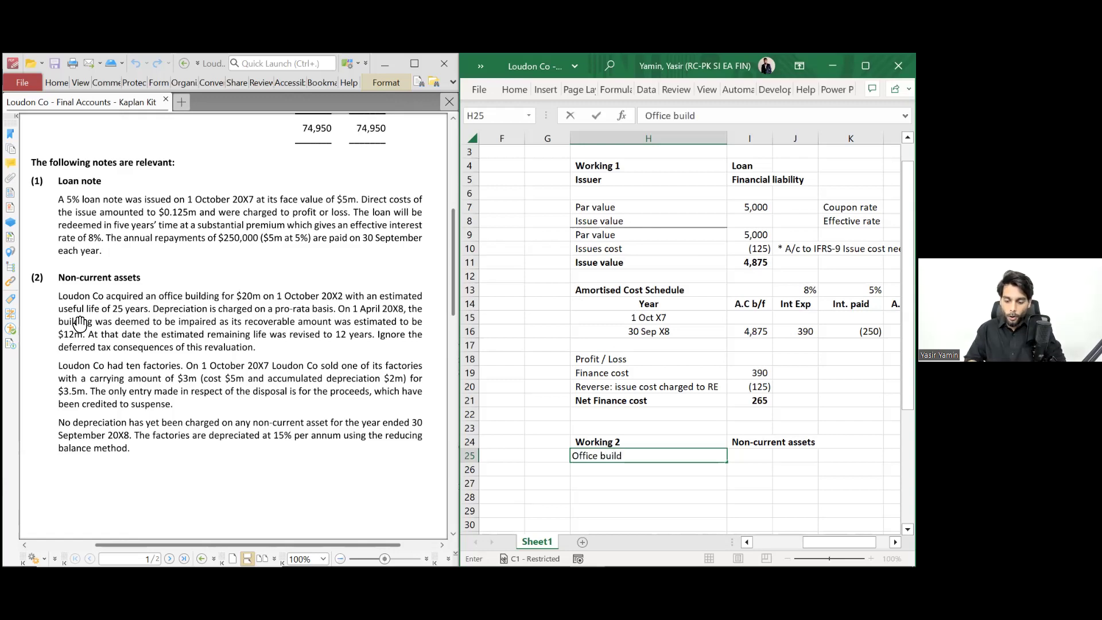
pyautogui.hotkey('ctrl', 'Return')
pyautogui.hotkey('ctrl', 'b')
pyautogui.press('Return')
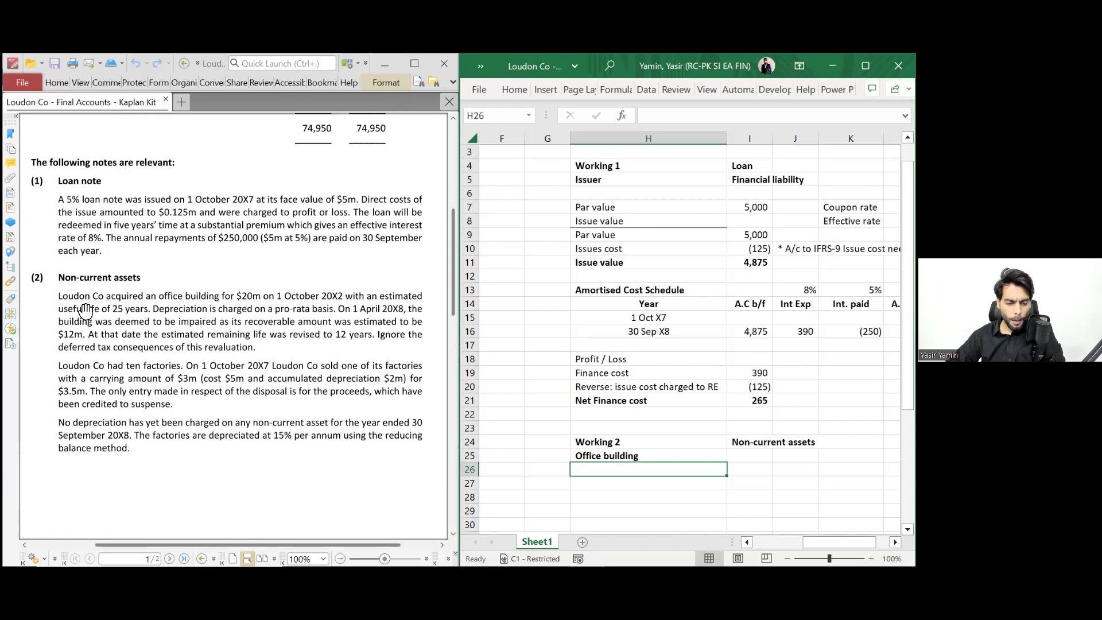
pyautogui.scroll(-5, 85, 310)
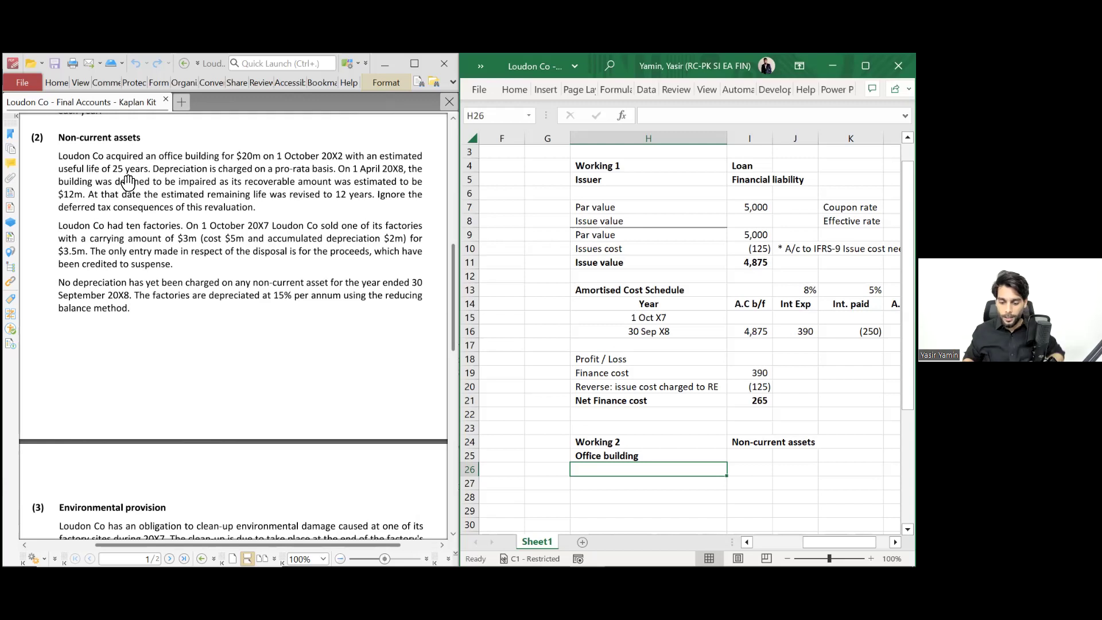
# - Label row 26 'Old depreciation would be (20m/25 yrs)'
pyautogui.write('Old')
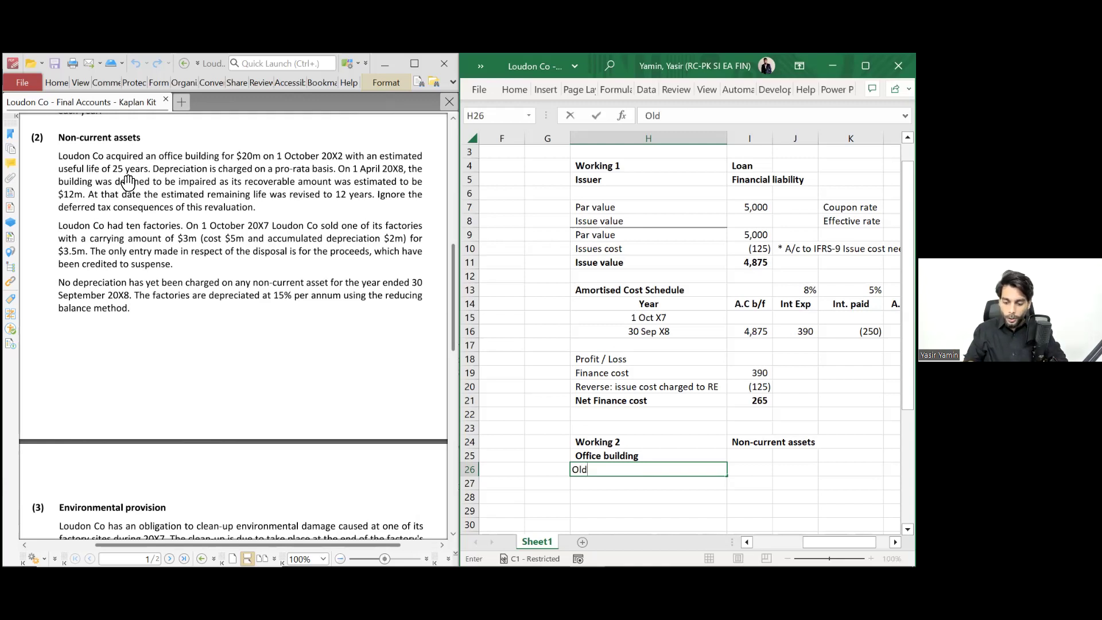
pyautogui.write(' deprecit')
pyautogui.write('tion')
pyautogui.press('F2')
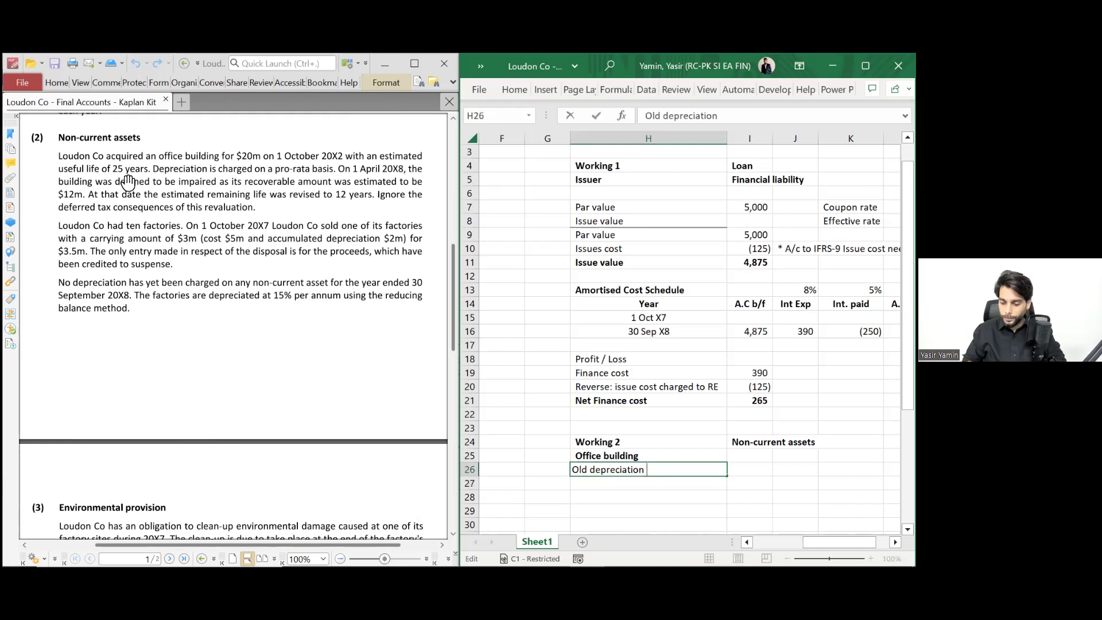
pyautogui.write('would be')
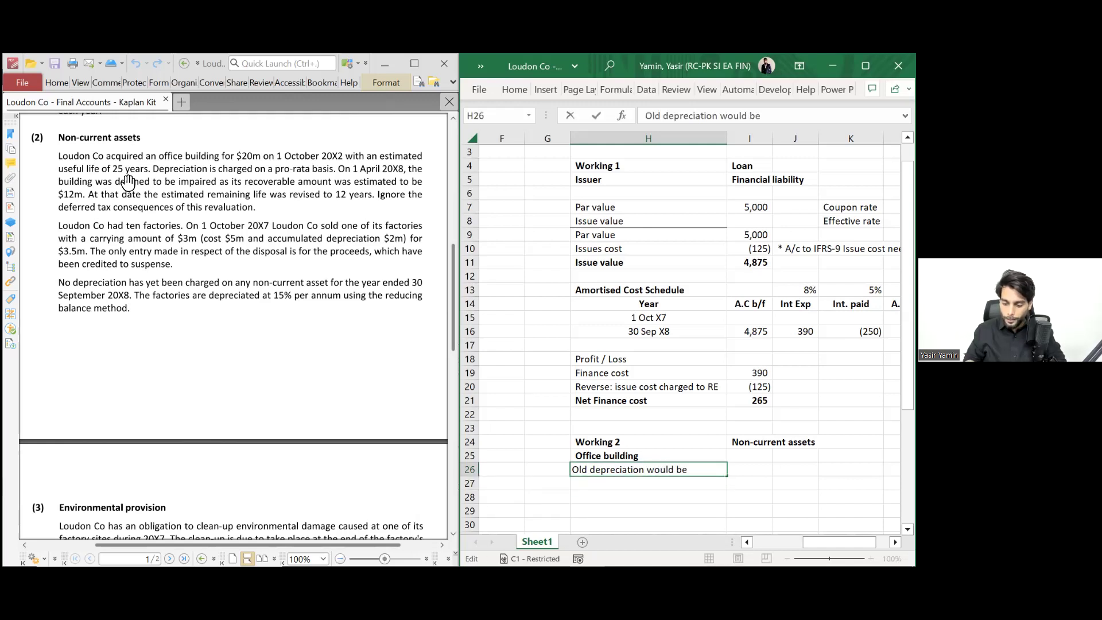
pyautogui.press('Return')
pyautogui.press('Up')
pyautogui.press('F2')
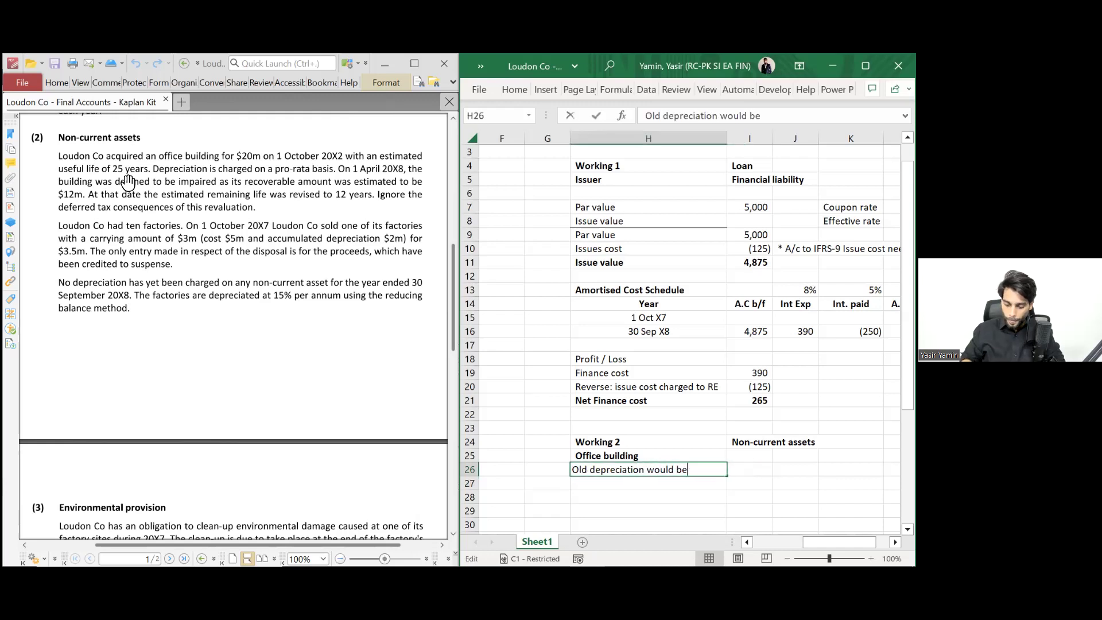
pyautogui.write('(20m/25 yrs)')
pyautogui.press('Return')
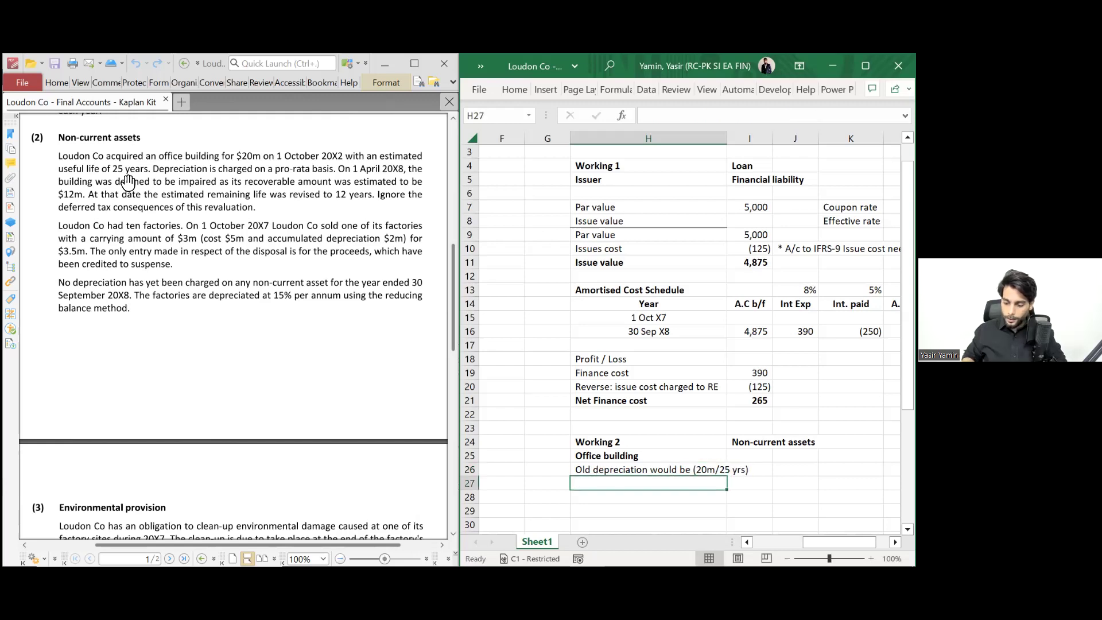
# - Calculate the old depreciation in J26 as =20000/25, giving 800
pyautogui.press('Up')
pyautogui.press('Right')
pyautogui.press('Right')
pyautogui.write('=20/25')
pyautogui.press('Return')
pyautogui.press('Up')
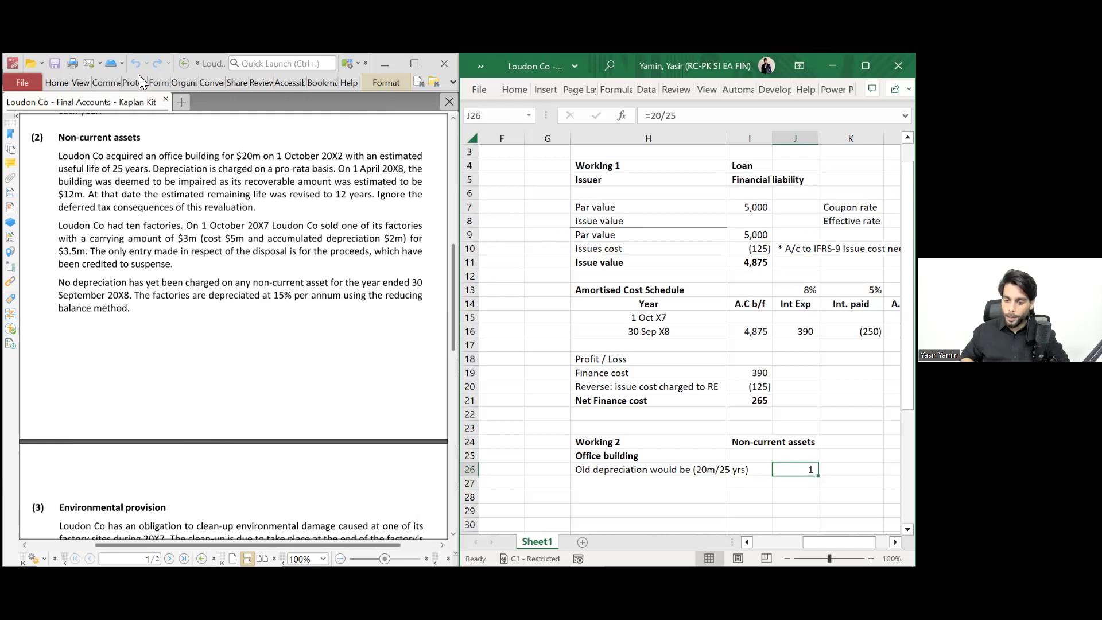
pyautogui.click(539, 165)
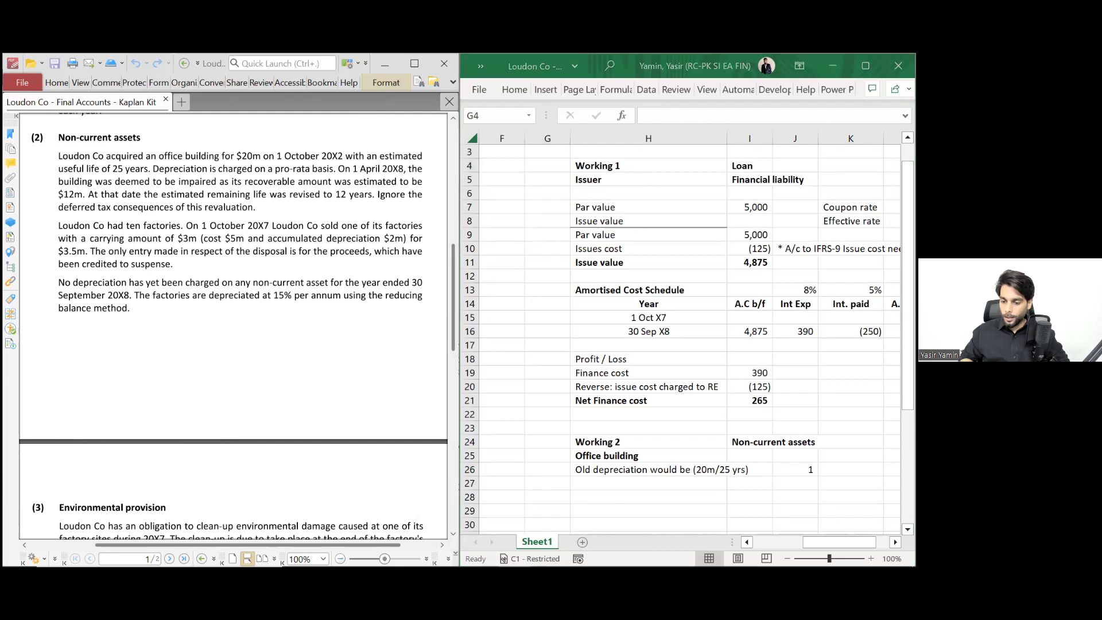
pyautogui.click(645, 112)
pyautogui.press('Escape')
pyautogui.click(795, 469)
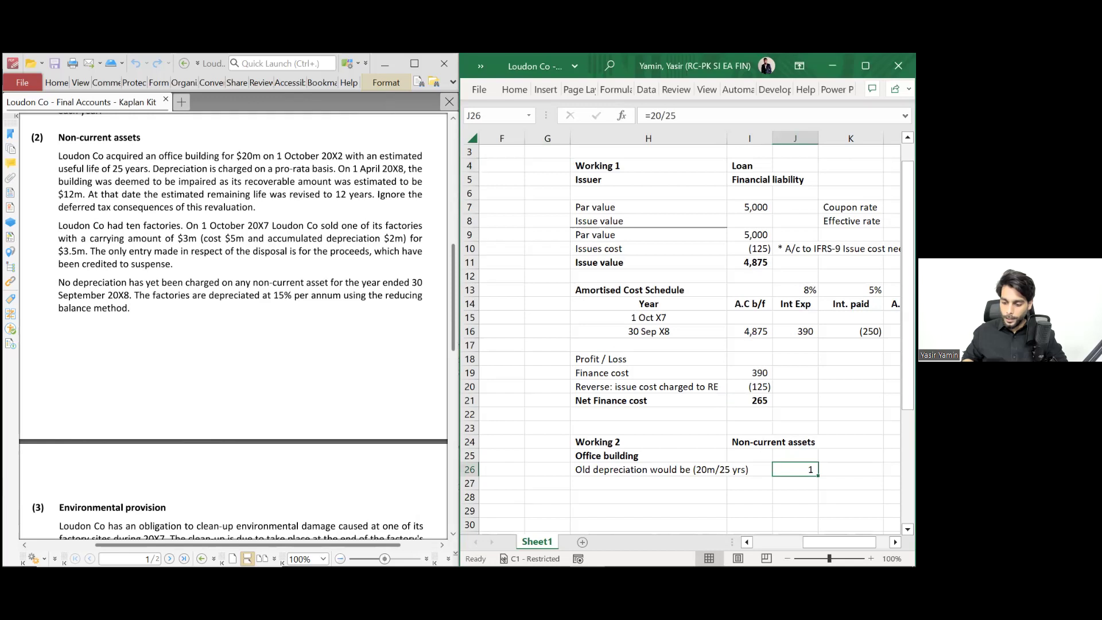
pyautogui.press('F2')
pyautogui.write('000')
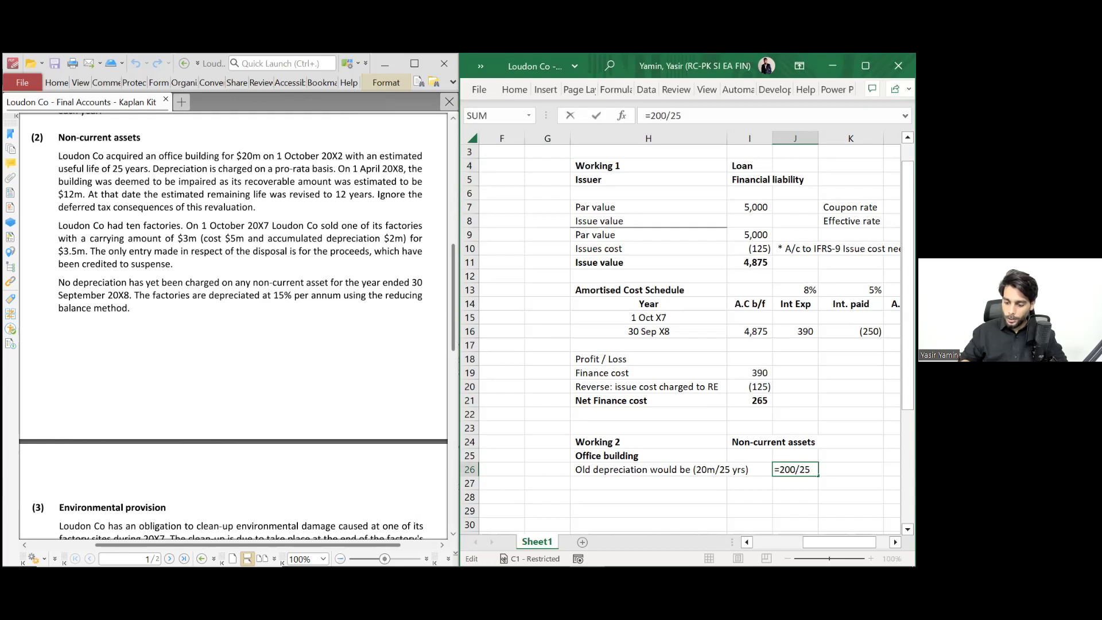
pyautogui.press('Return')
pyautogui.press('Up')
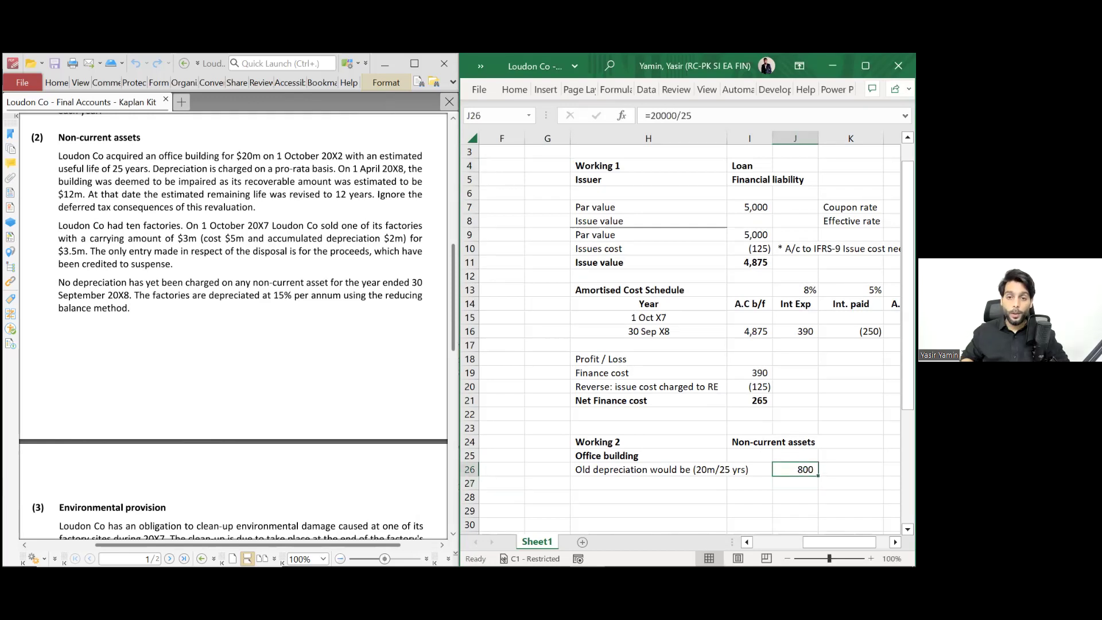
# - Add 'per annum' in K26 beside the 800 result
pyautogui.click(851, 470)
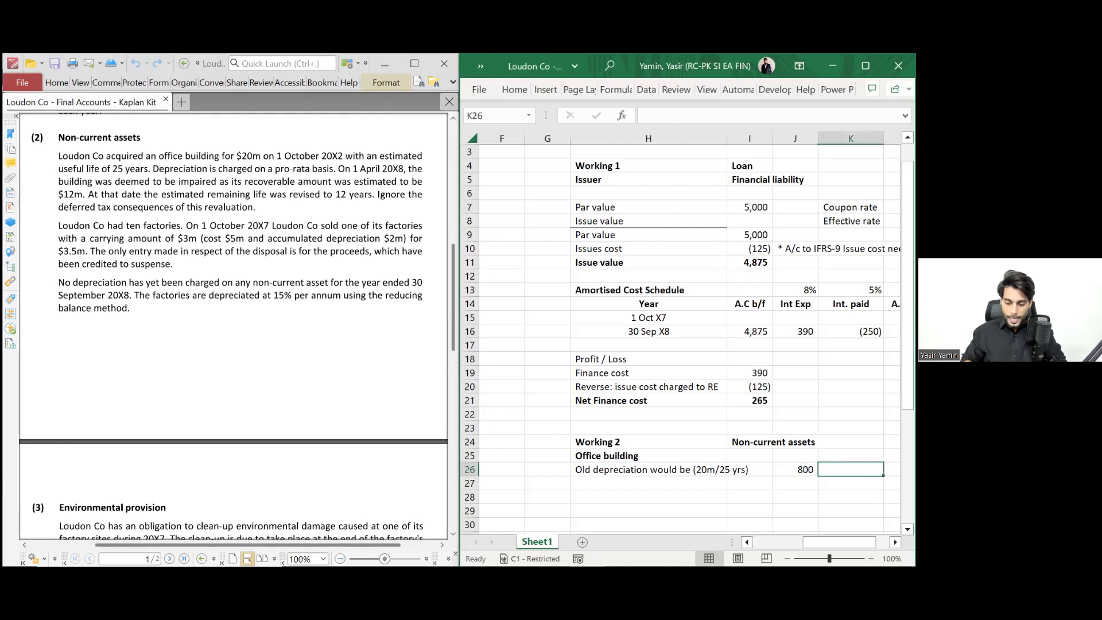
pyautogui.write('per annum')
pyautogui.press('Return')
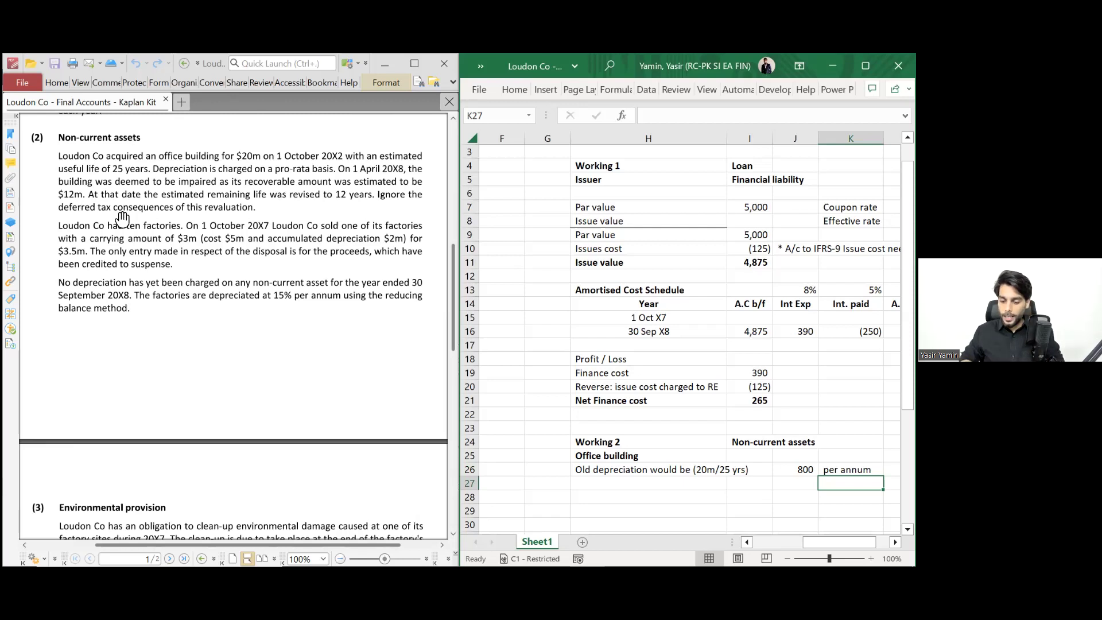
# - Add a bold 'Impairment Testing on 1 Apr X8' heading in H28
pyautogui.scroll(-2, 610, 408)
pyautogui.scroll(-4, 610, 408)
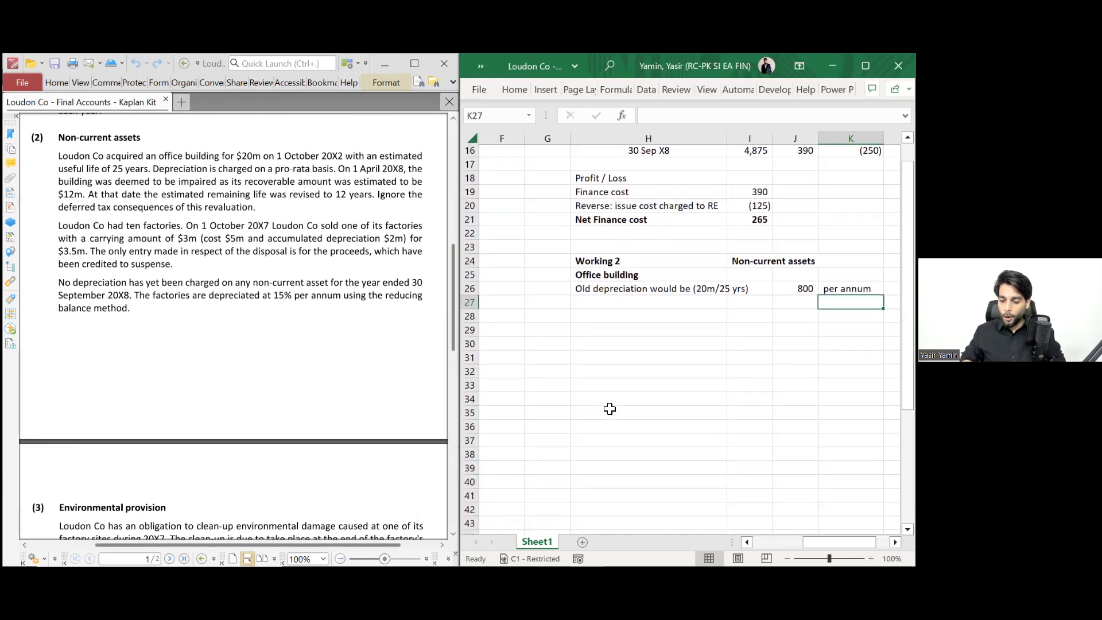
pyautogui.click(621, 264)
pyautogui.write('Imparimen')
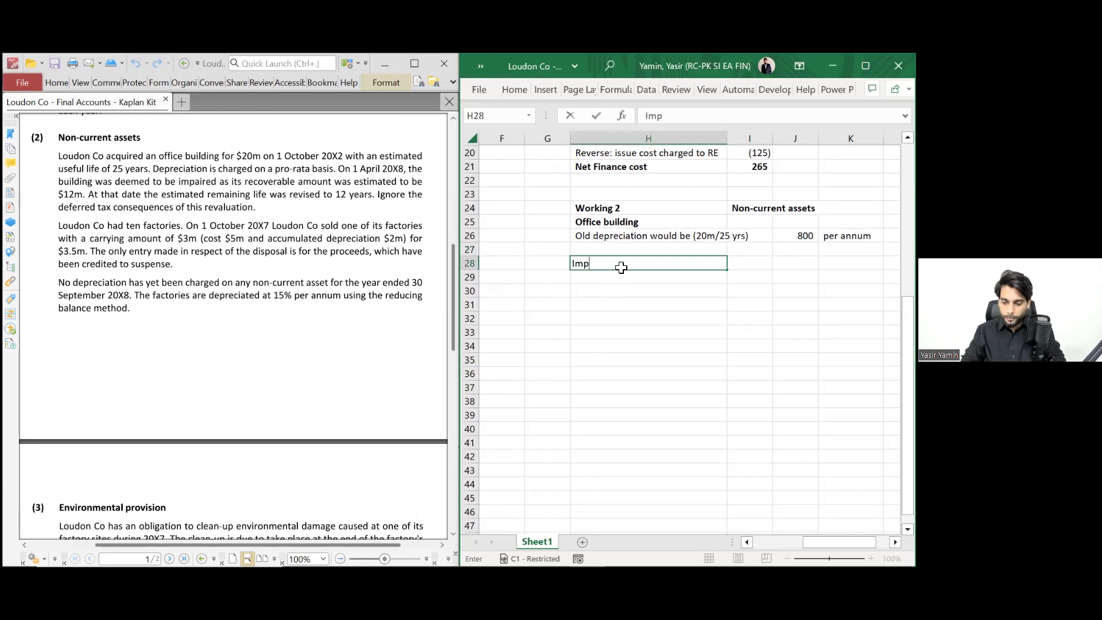
pyautogui.press('BackSpace')
pyautogui.press('BackSpace')
pyautogui.press('BackSpace')
pyautogui.press('BackSpace')
pyautogui.press('BackSpace')
pyautogui.write('irment Tes')
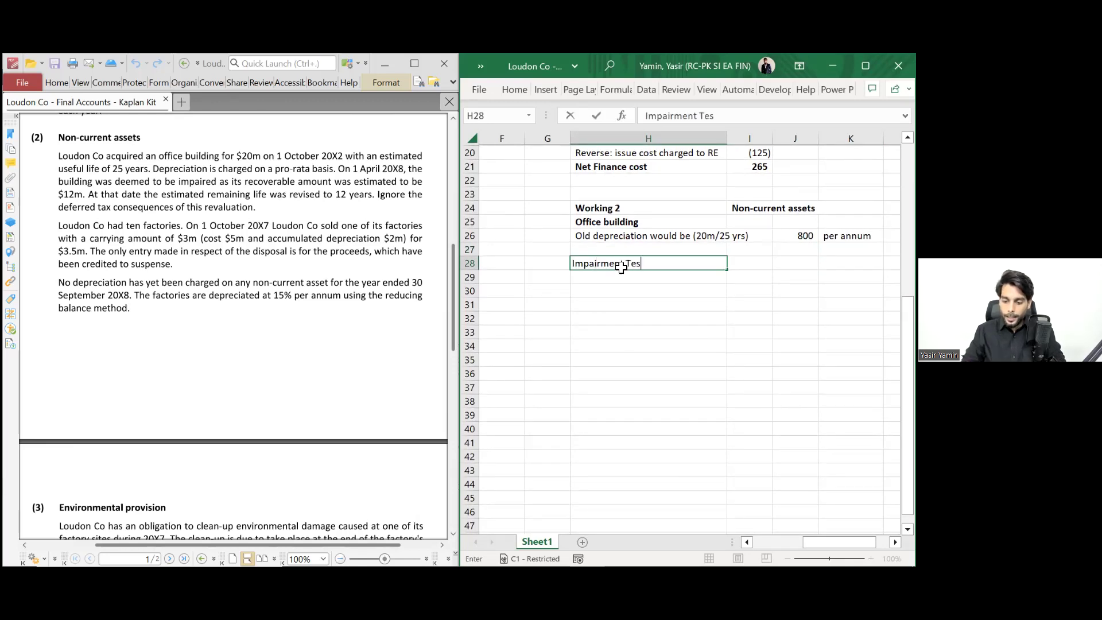
pyautogui.write('ting on 1 ')
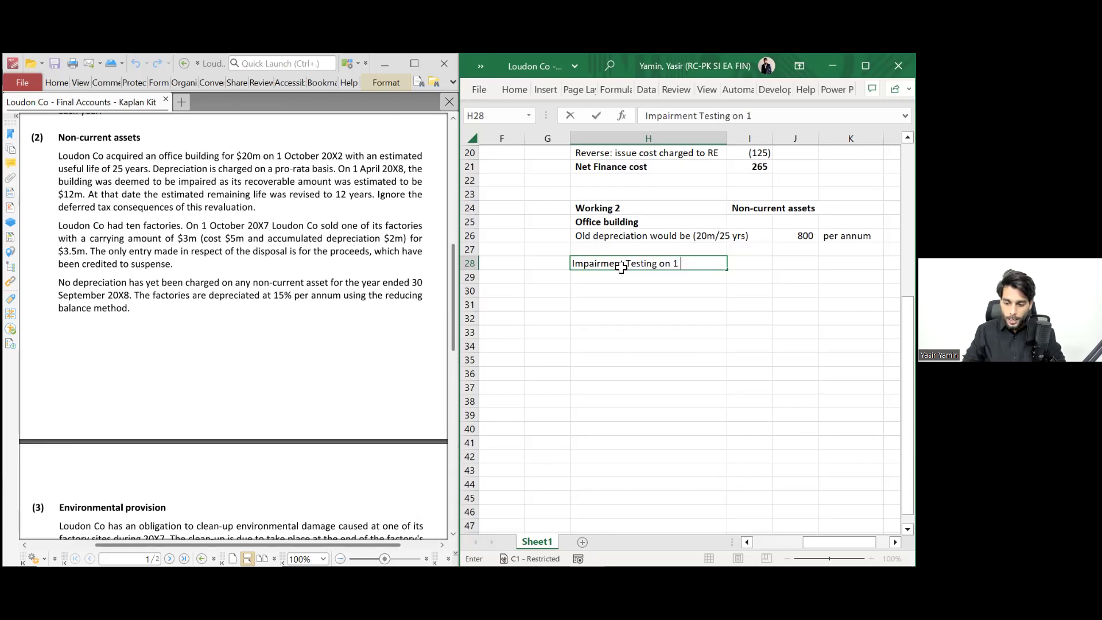
pyautogui.write('Apr X8')
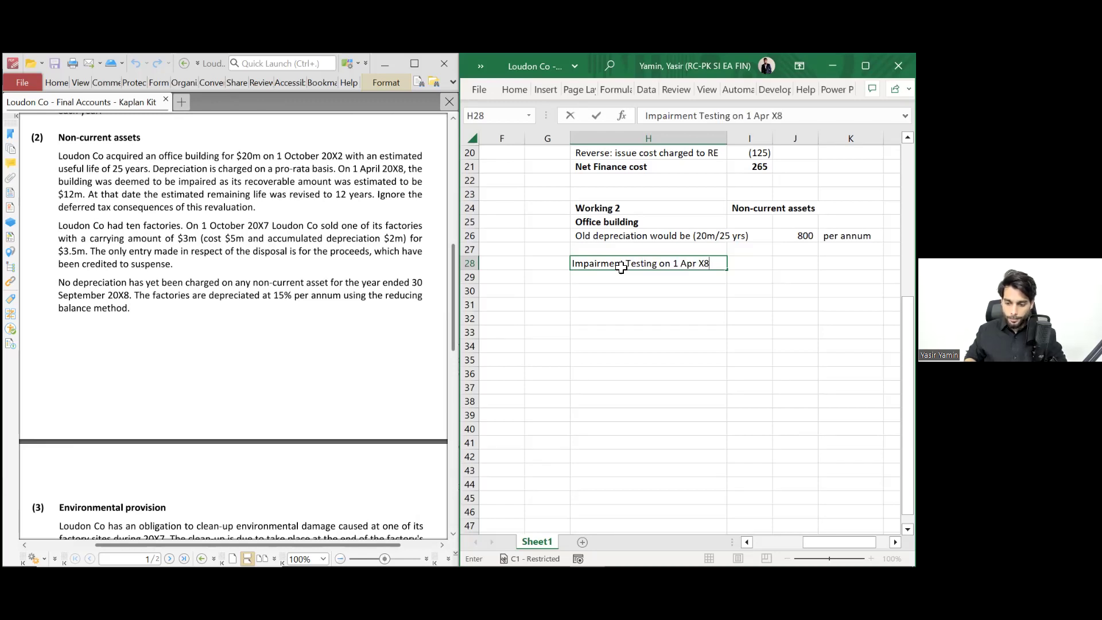
pyautogui.hotkey('ctrl', 'Return')
pyautogui.hotkey('ctrl', 'b')
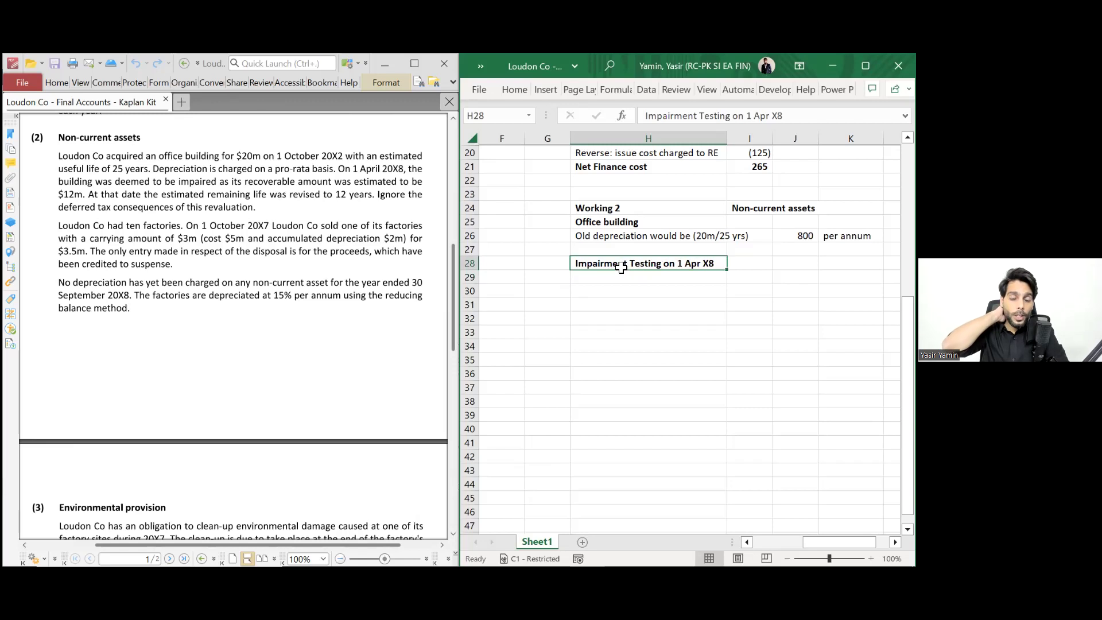
pyautogui.press('Down')
# - Add 'Carrying value' and 'Recoverable Amount' labels in H29 and H30
pyautogui.write('Carrying value')
pyautogui.press('Return')
pyautogui.write('R')
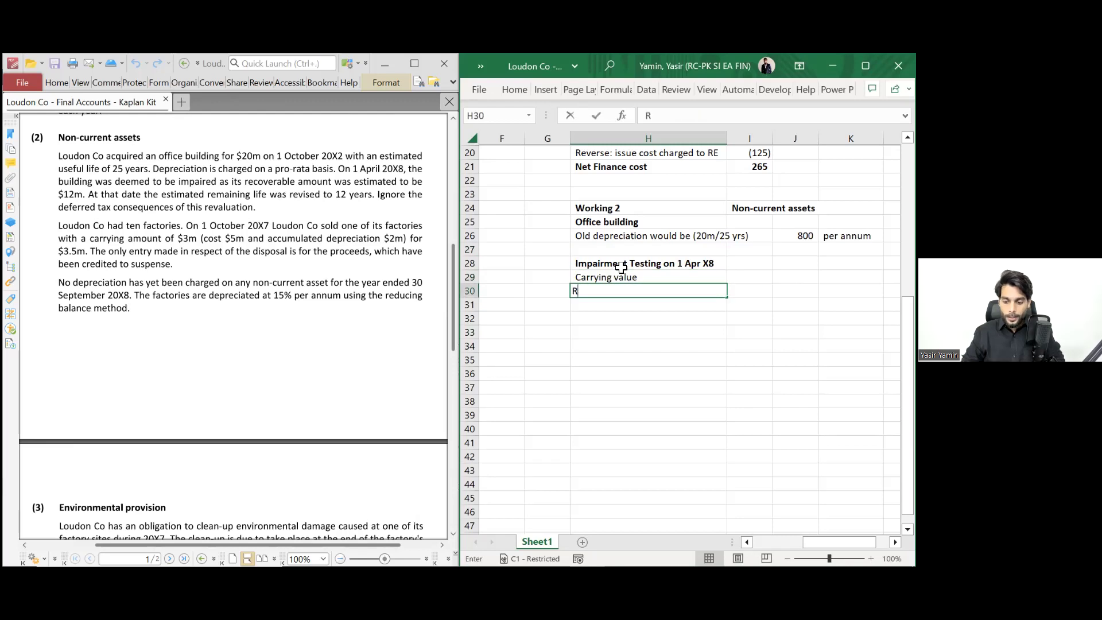
pyautogui.write('ecoverable Amount')
pyautogui.press('Return')
pyautogui.press('Up')
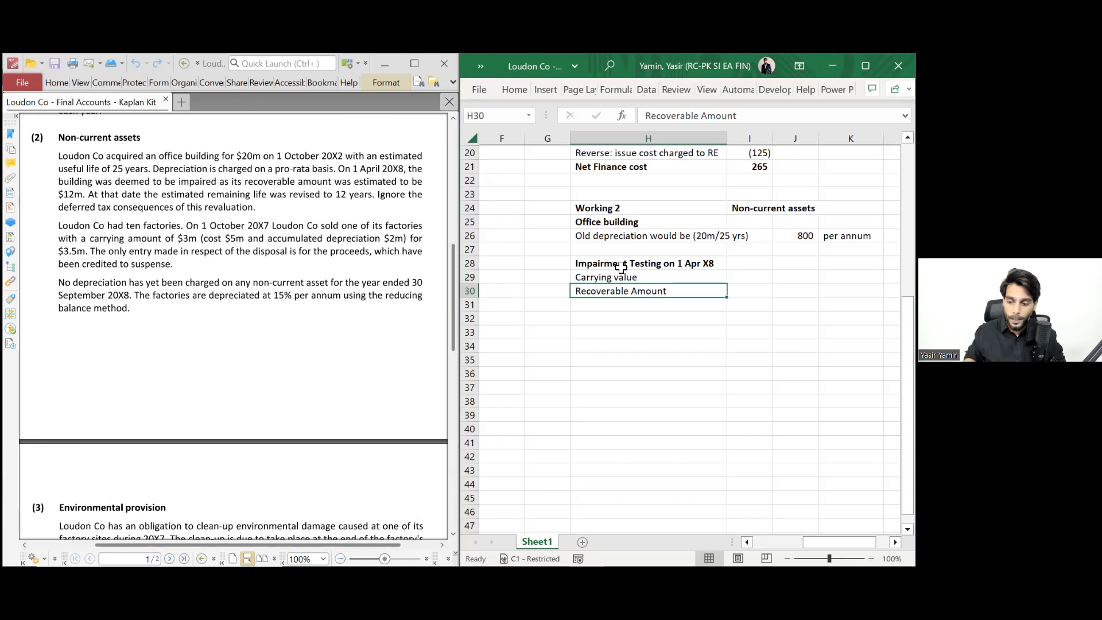
pyautogui.press('Right')
pyautogui.press('Right')
pyautogui.press('Right')
pyautogui.press('Up')
pyautogui.press('Right')
pyautogui.press('Right')
pyautogui.press('Left')
pyautogui.press('Left')
pyautogui.press('Right')
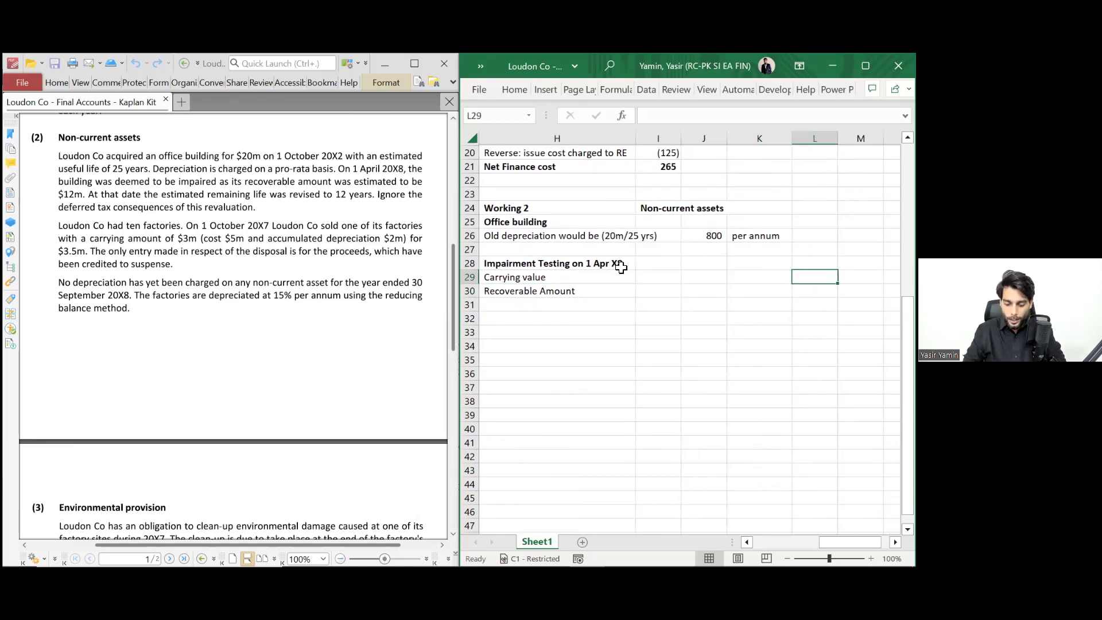
# - Enter the Cost-building label with a building cost of 20,000
pyautogui.write('Cost')
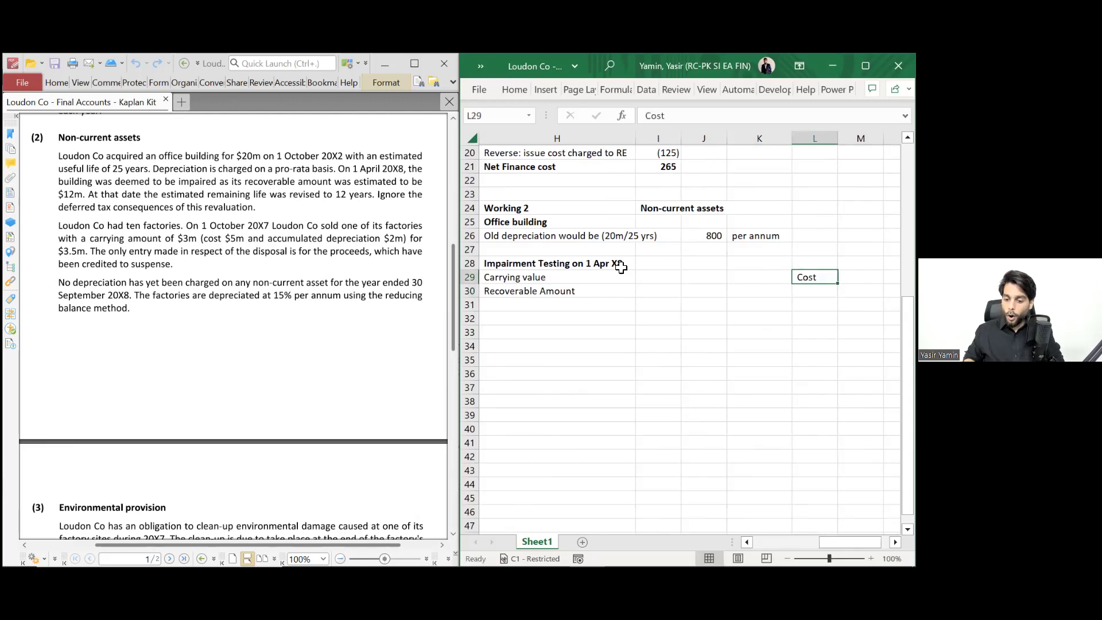
pyautogui.press('Right')
pyautogui.write('2')
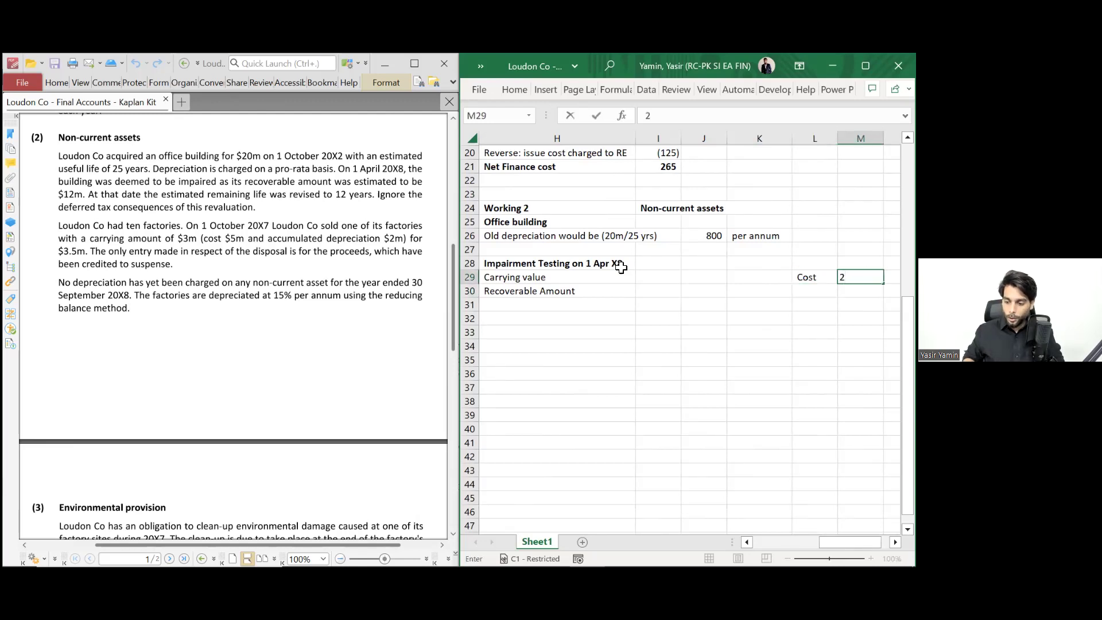
pyautogui.press('Left')
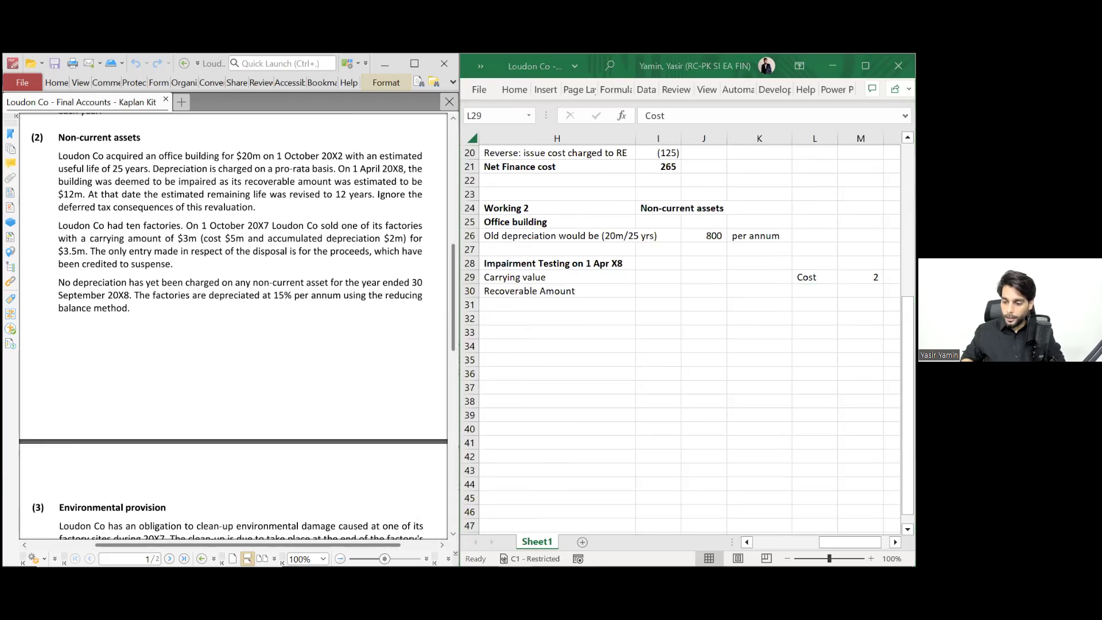
pyautogui.press('F2')
pyautogui.write('-building')
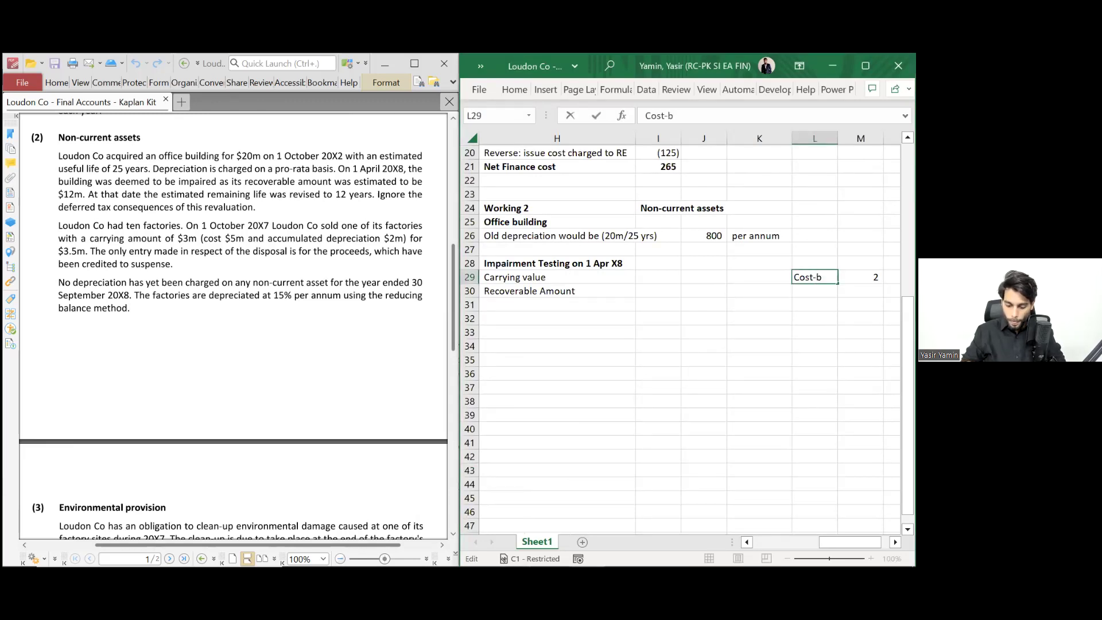
pyautogui.press('Return')
pyautogui.press('Up')
pyautogui.press('F2')
pyautogui.press('Tab')
pyautogui.write('20,000')
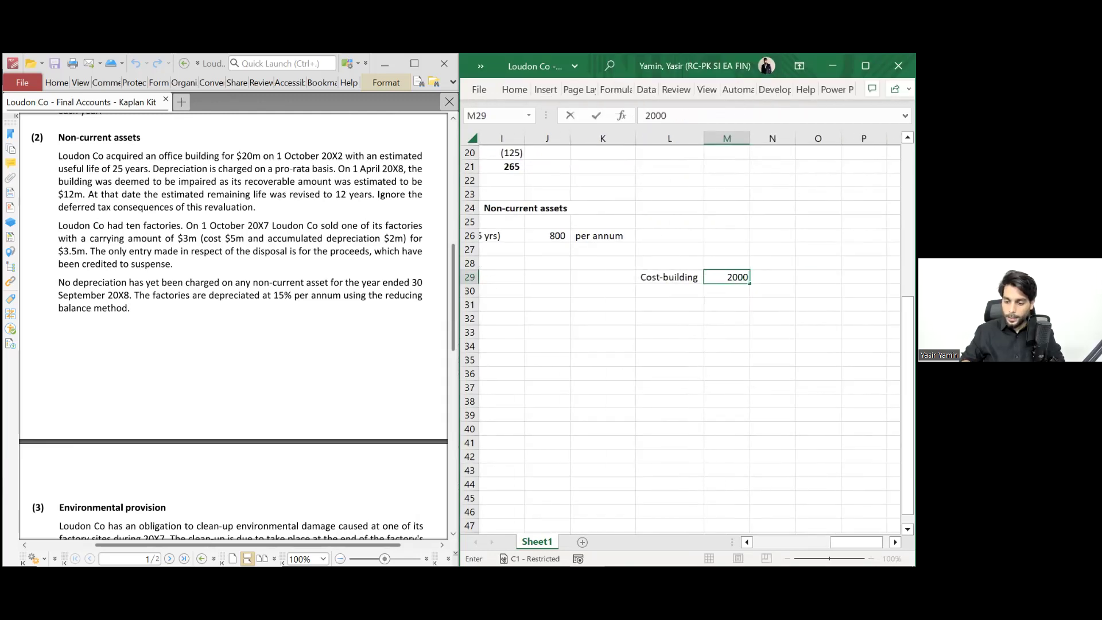
pyautogui.press('Return')
# - Add the Acc Dep (5yrs) label below the building cost
pyautogui.write('De')
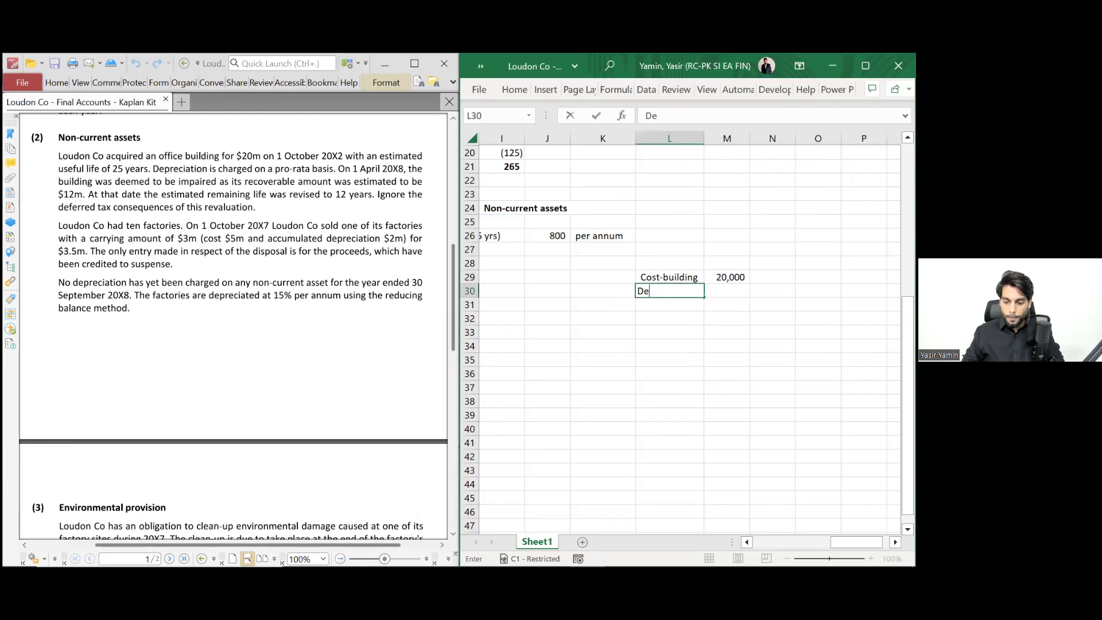
pyautogui.press('BackSpace')
pyautogui.press('BackSpace')
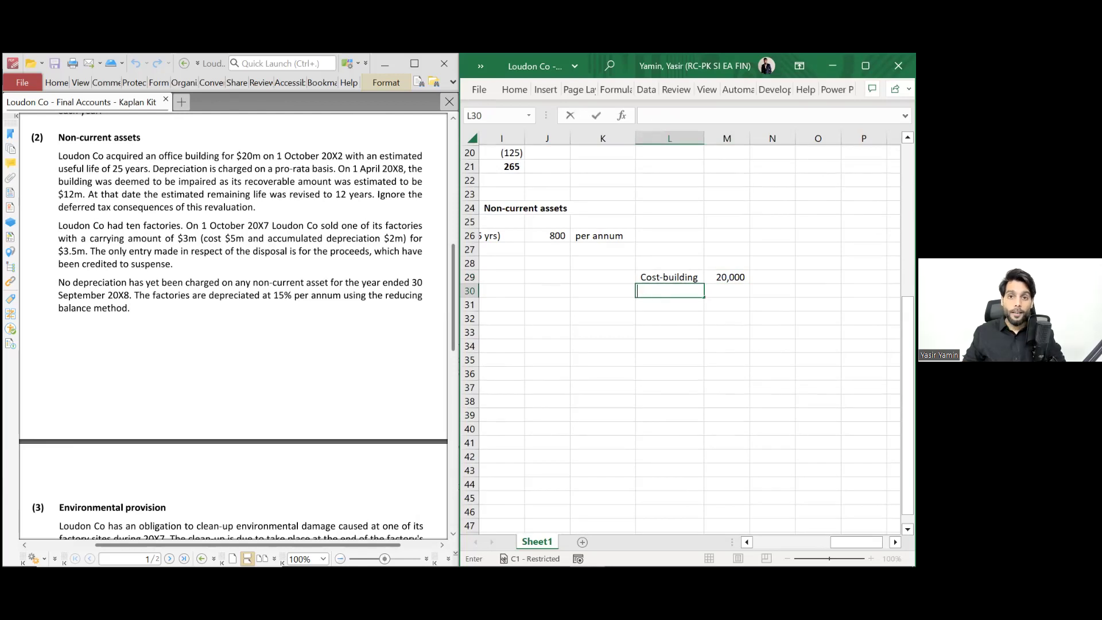
pyautogui.write('Acc Dep')
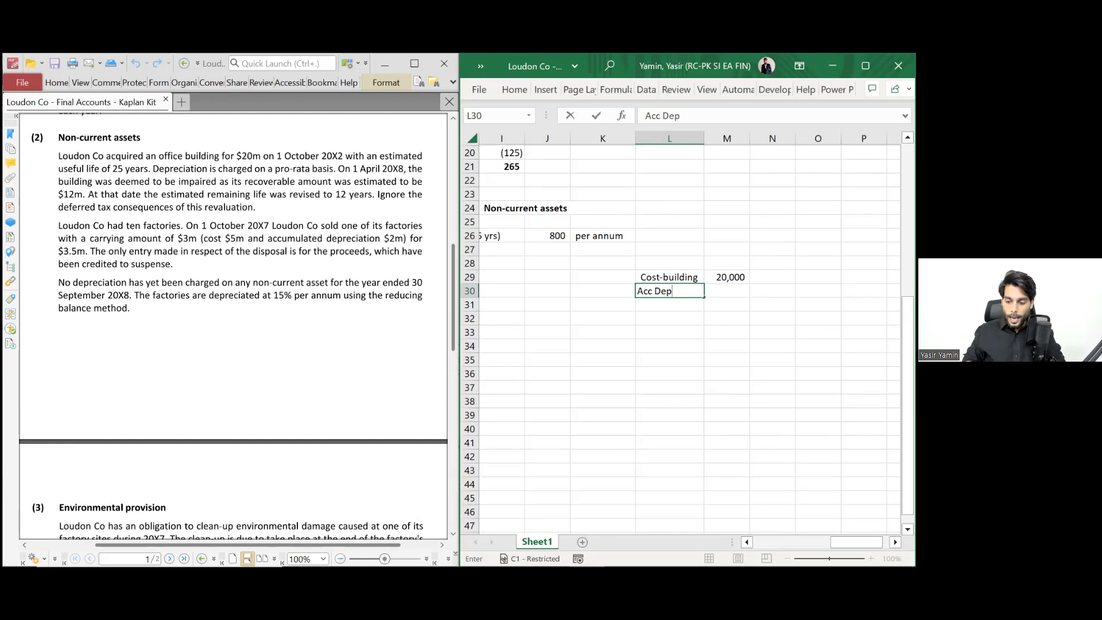
pyautogui.write(' (')
pyautogui.write('0')
pyautogui.press('BackSpace')
pyautogui.press('BackSpace')
pyautogui.write('y')
pyautogui.press('BackSpace')
pyautogui.write('5yrs)')
pyautogui.press('Return')
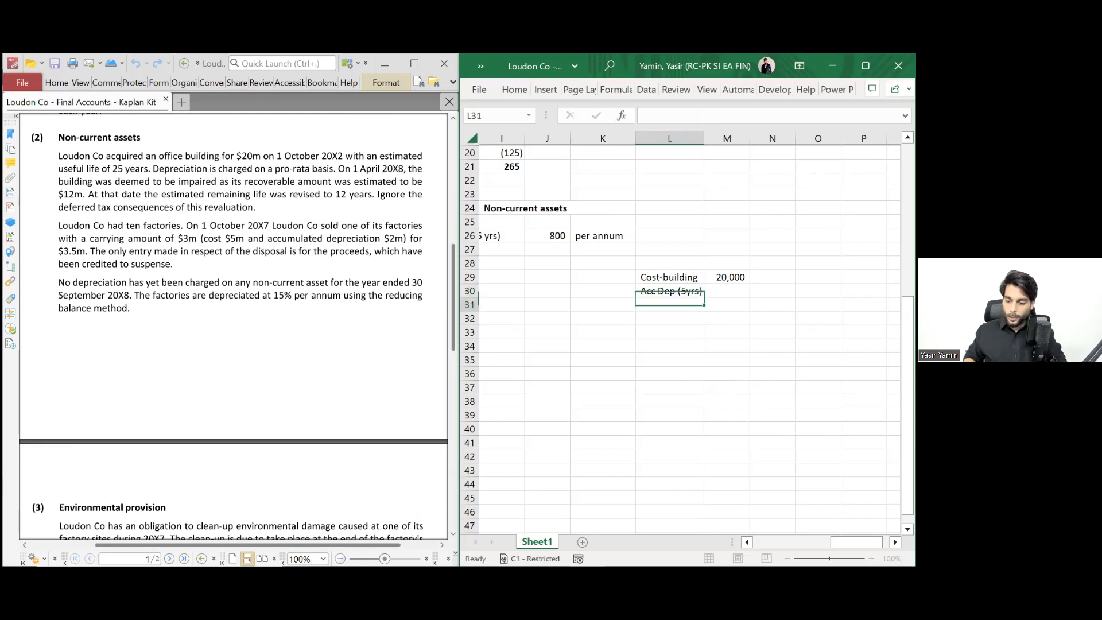
# - Enter accumulated depreciation as =-800*5, showing (4,000)
pyautogui.press('Right')
pyautogui.press('Up')
pyautogui.write('=800')
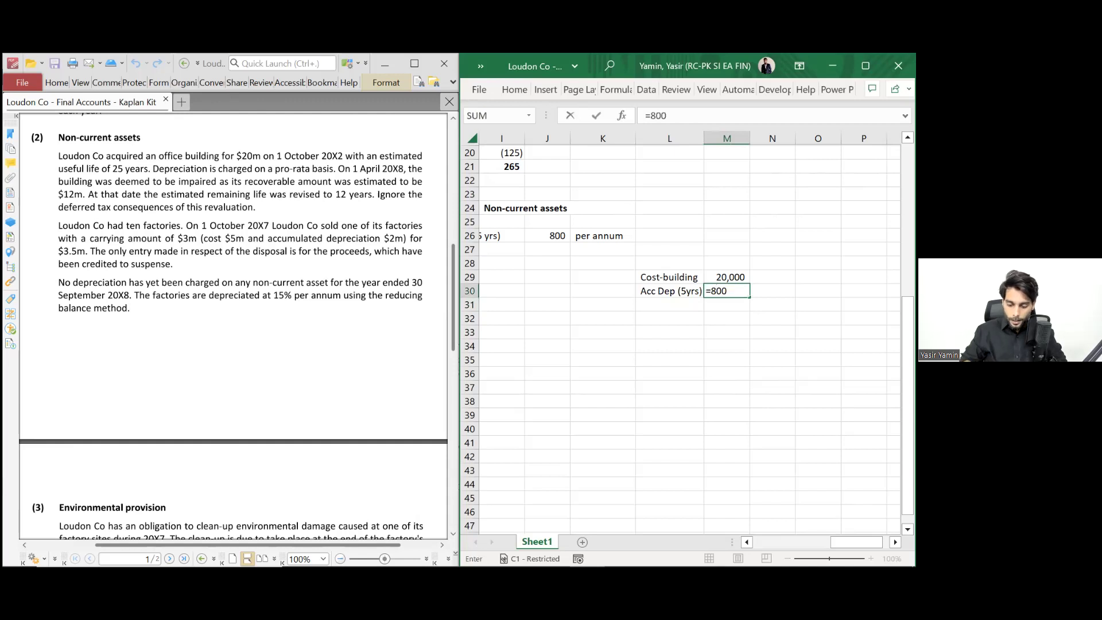
pyautogui.write('*5')
pyautogui.press('Return')
pyautogui.press('Up')
pyautogui.press('F2')
pyautogui.press('Home')
pyautogui.press('Right')
pyautogui.write('-')
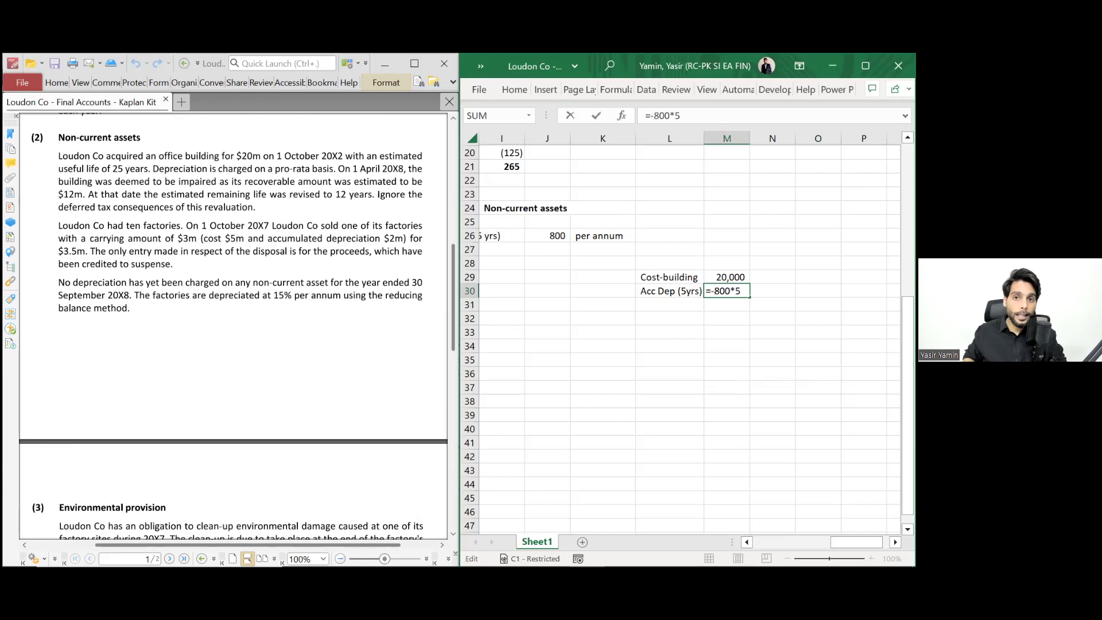
pyautogui.press('Return')
# - Add a CV (1 Oct X7) row totalling =M29+M30, giving 16,000
pyautogui.click(669, 304)
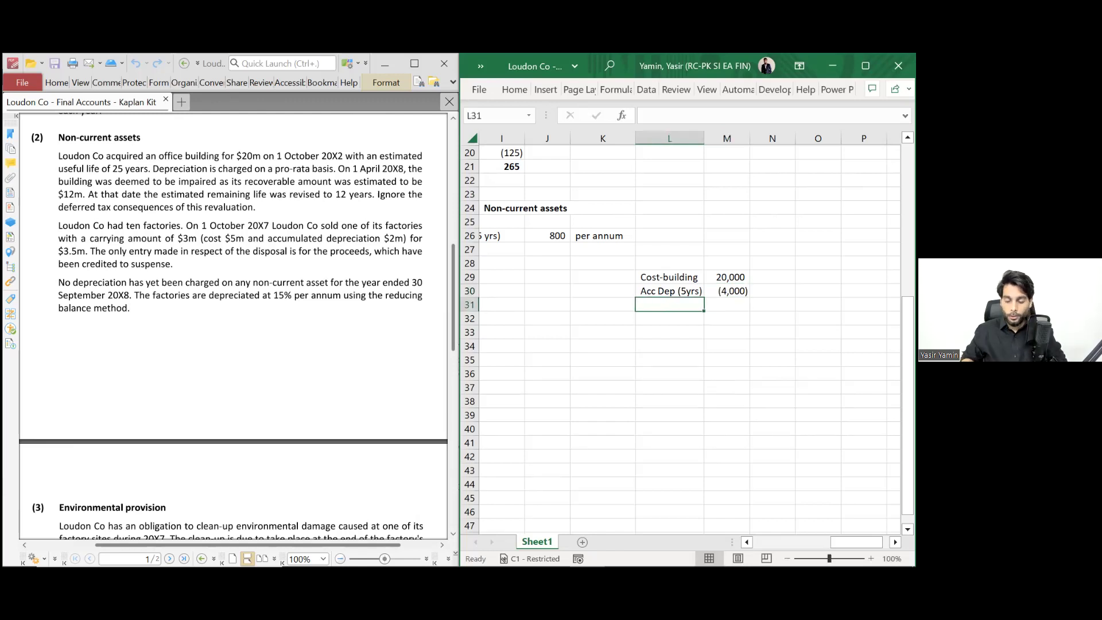
pyautogui.write('NBV')
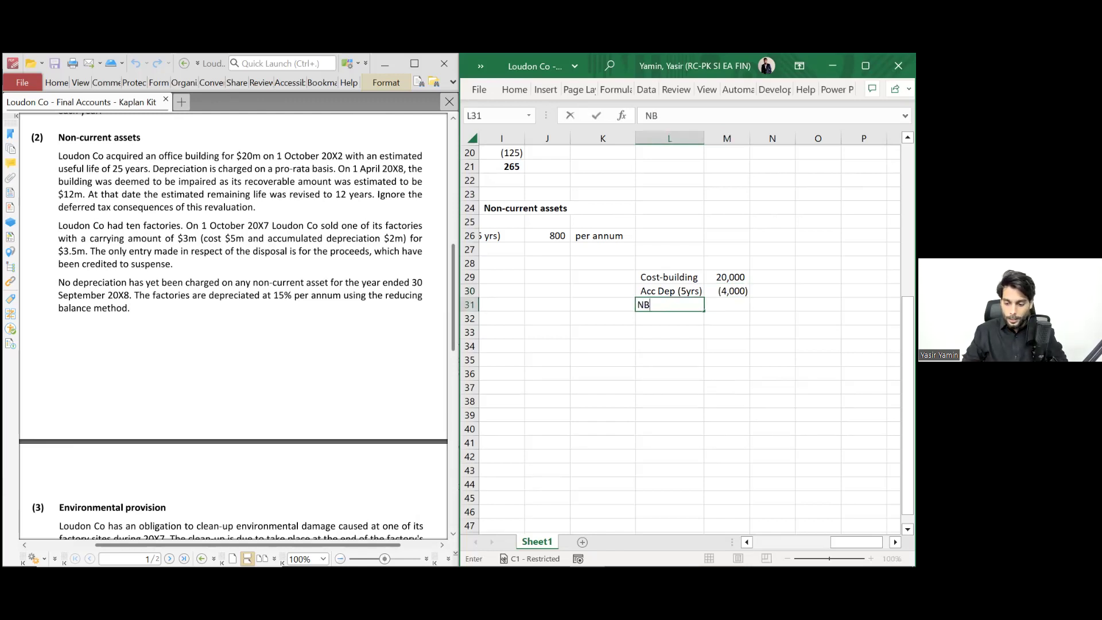
pyautogui.press('BackSpace')
pyautogui.press('BackSpace')
pyautogui.press('BackSpace')
pyautogui.write('CV (')
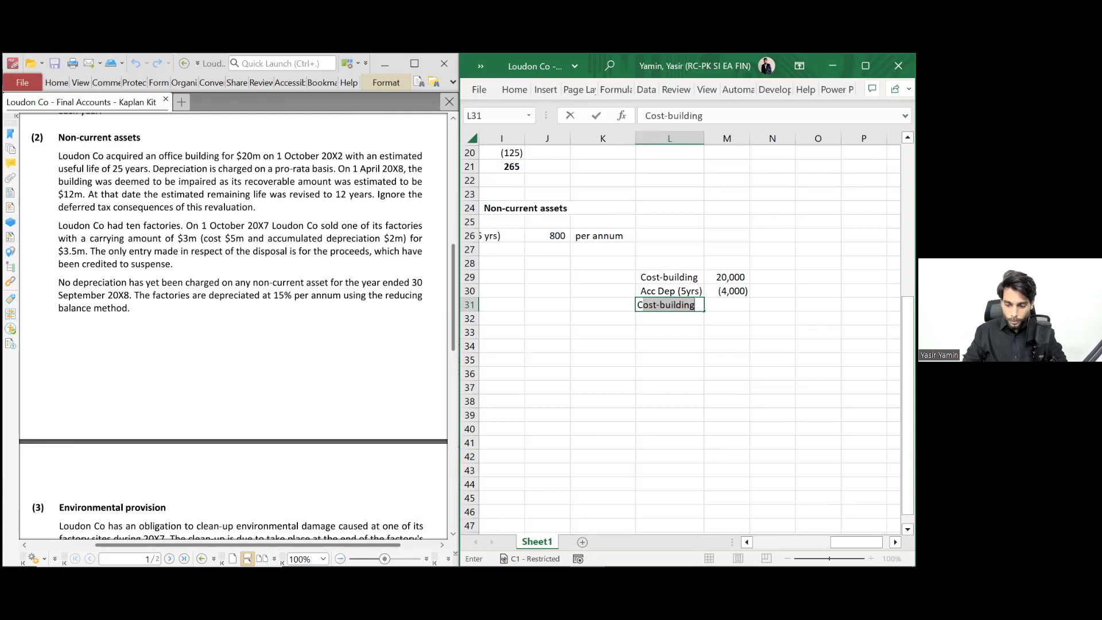
pyautogui.write('1 Oct X')
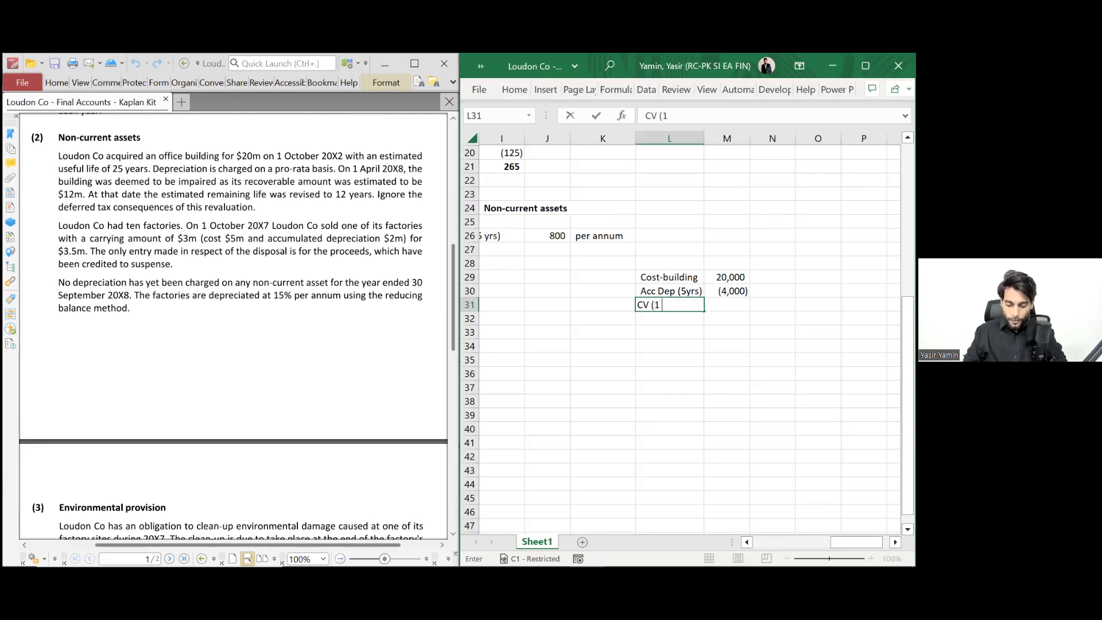
pyautogui.press('BackSpace')
pyautogui.write('7)')
pyautogui.press('Return')
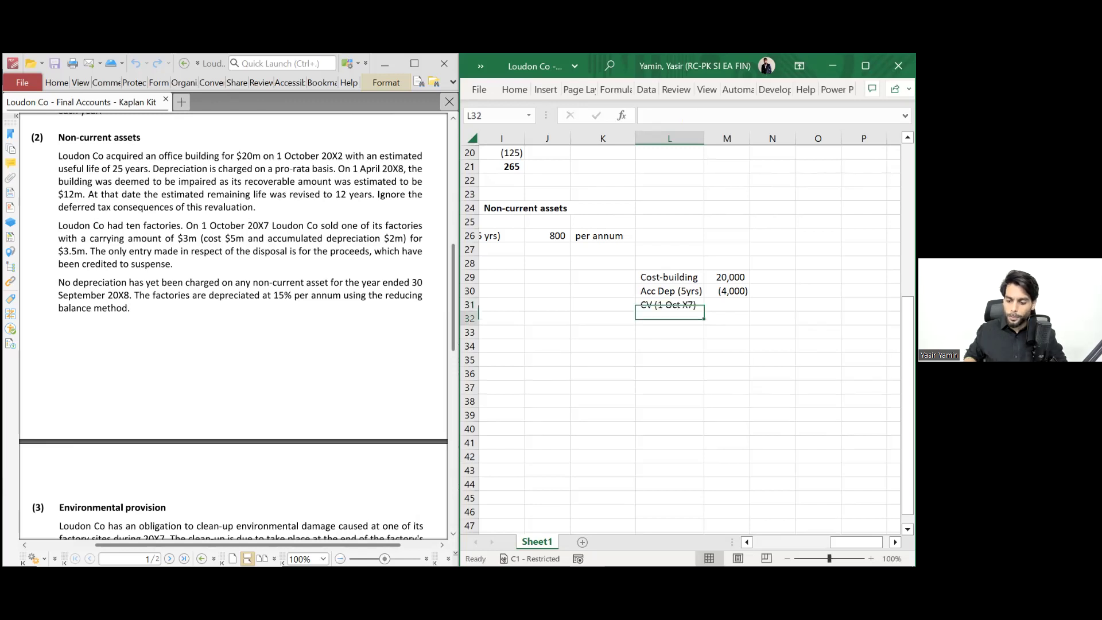
pyautogui.click(727, 305)
pyautogui.write('=M29+M30')
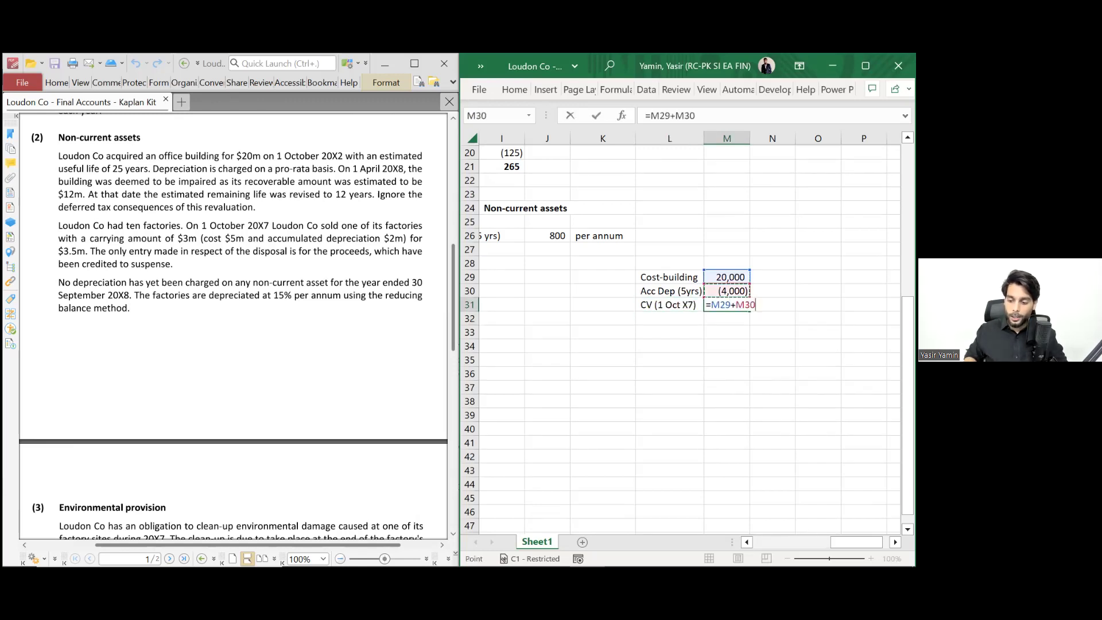
pyautogui.press('Return')
pyautogui.press('Up')
# - Add a 6 months dep row with =-800*6/12, giving (400)
pyautogui.click(670, 319)
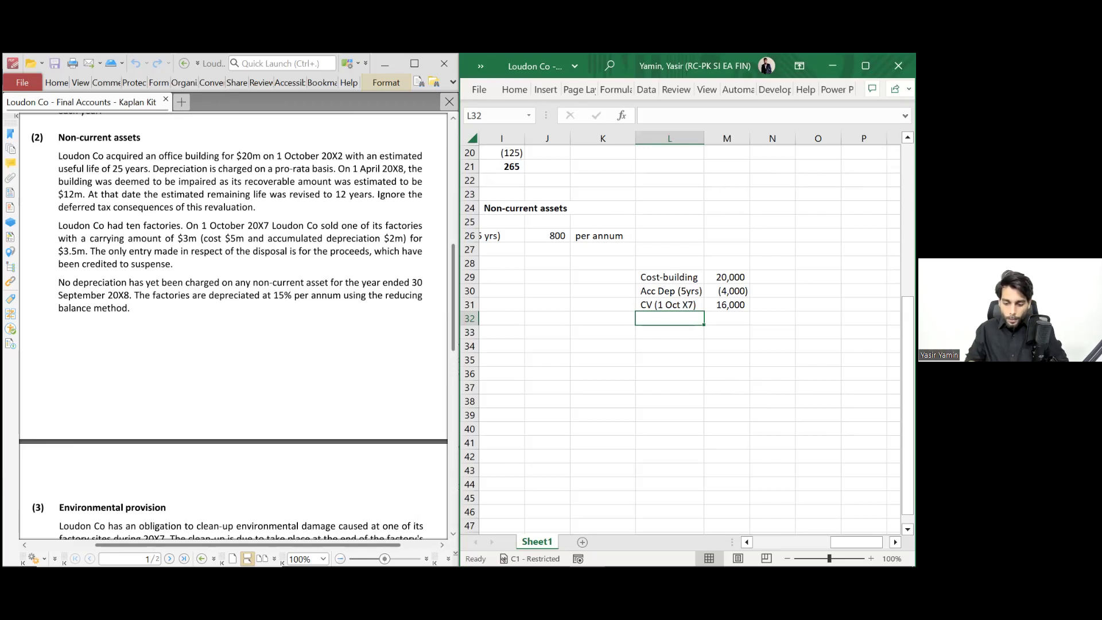
pyautogui.write('6 months dep')
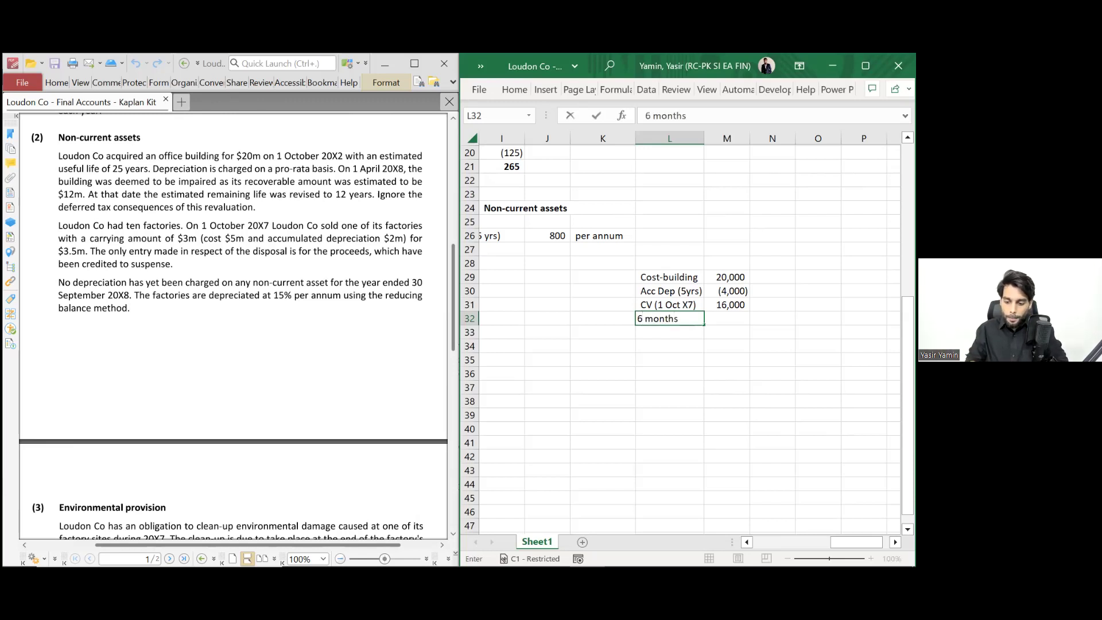
pyautogui.press('Return')
pyautogui.click(669, 318)
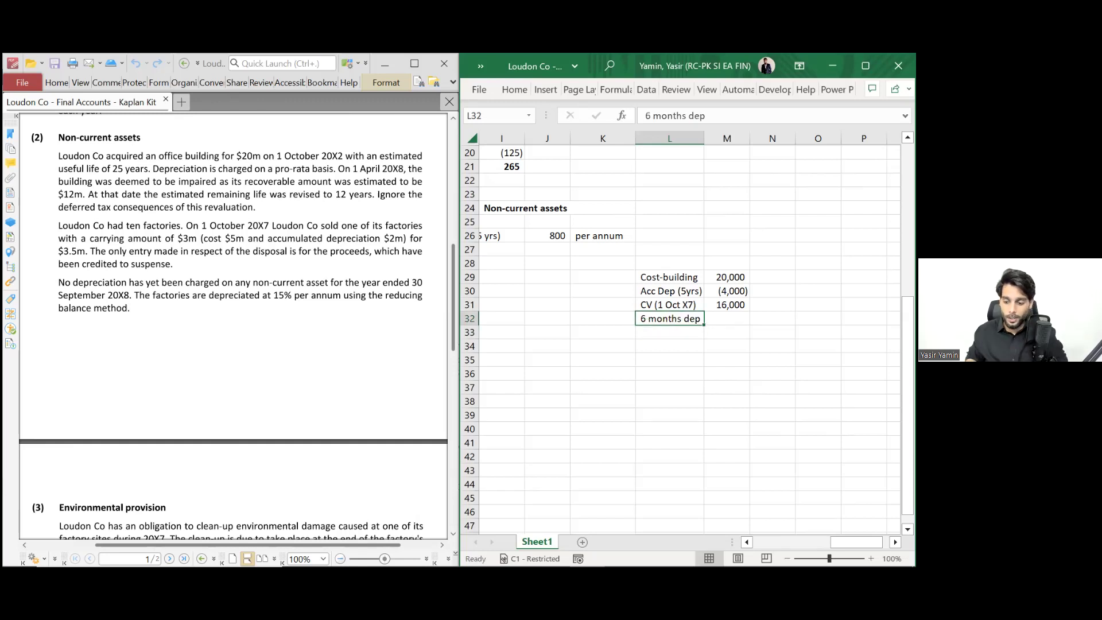
pyautogui.click(727, 319)
pyautogui.write('=')
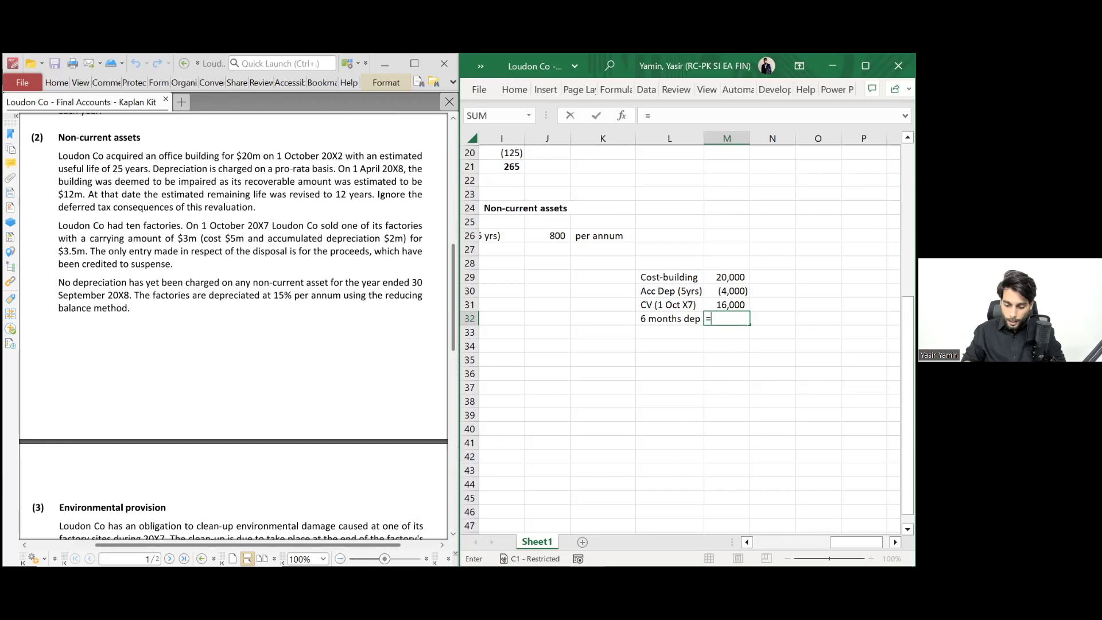
pyautogui.write('-800*6/12')
pyautogui.press('Return')
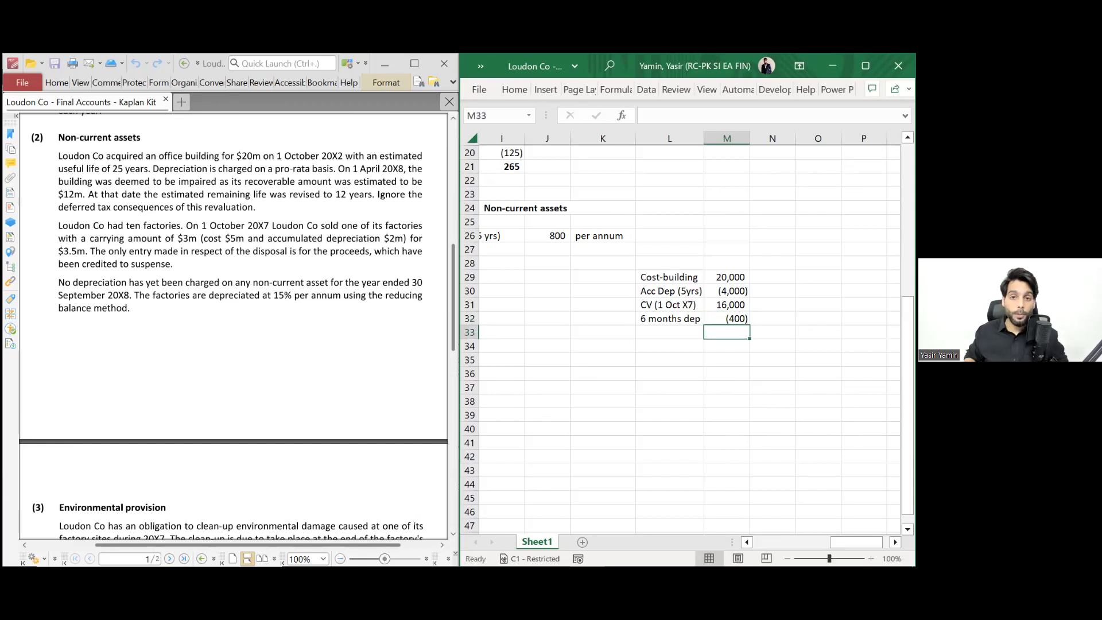
# - Copy the carrying value label below, edit it to CV (1 Apr X8), and bold it
pyautogui.press('Left')
pyautogui.press('Up')
pyautogui.press('Up')
pyautogui.hotkey('ctrl', 'c')
pyautogui.press('Down')
pyautogui.press('Down')
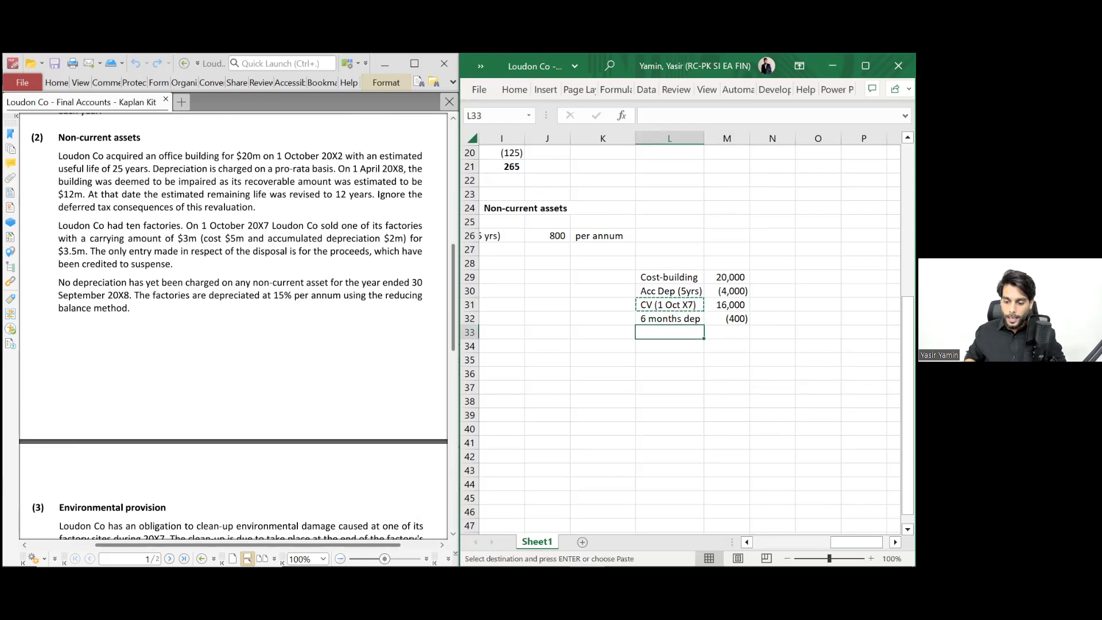
pyautogui.hotkey('ctrl', 'v')
pyautogui.doubleClick(684, 333)
pyautogui.doubleClick(670, 332)
pyautogui.write('Apr')
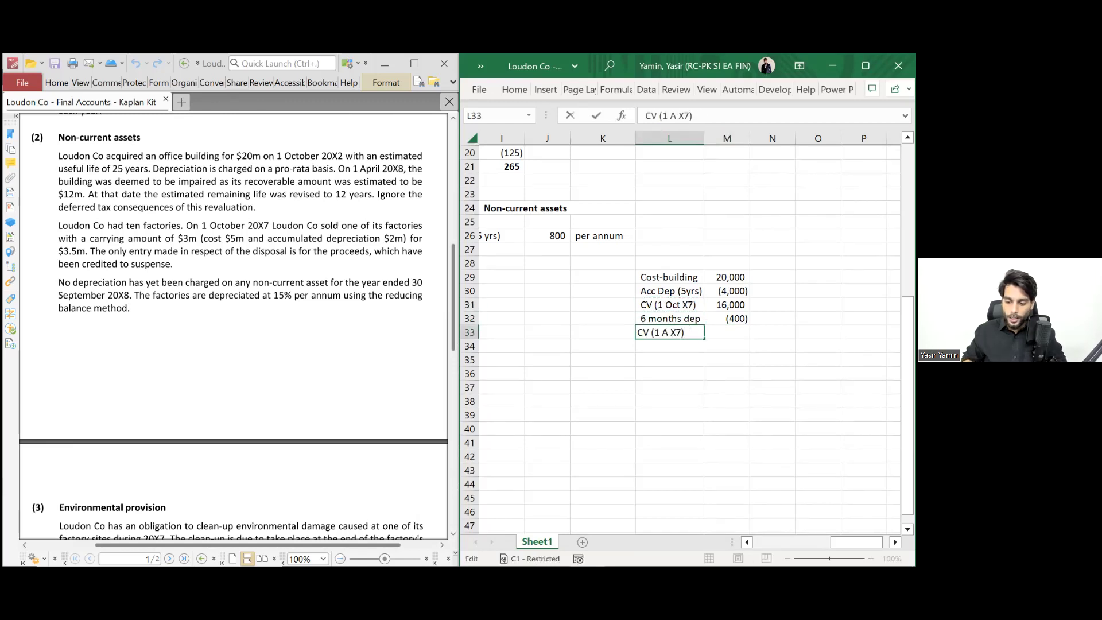
pyautogui.click(691, 333)
pyautogui.press('BackSpace')
pyautogui.write('8')
pyautogui.press('Return')
pyautogui.press('Up')
pyautogui.hotkey('ctrl', 'b')
# - Calculate the 1 Apr X8 carrying value of 15,600 from M31 and bold it
pyautogui.press('Right')
pyautogui.press('Right')
pyautogui.press('Left')
pyautogui.write('=')
pyautogui.press('Up')
pyautogui.press('Up')
pyautogui.write('=M31')
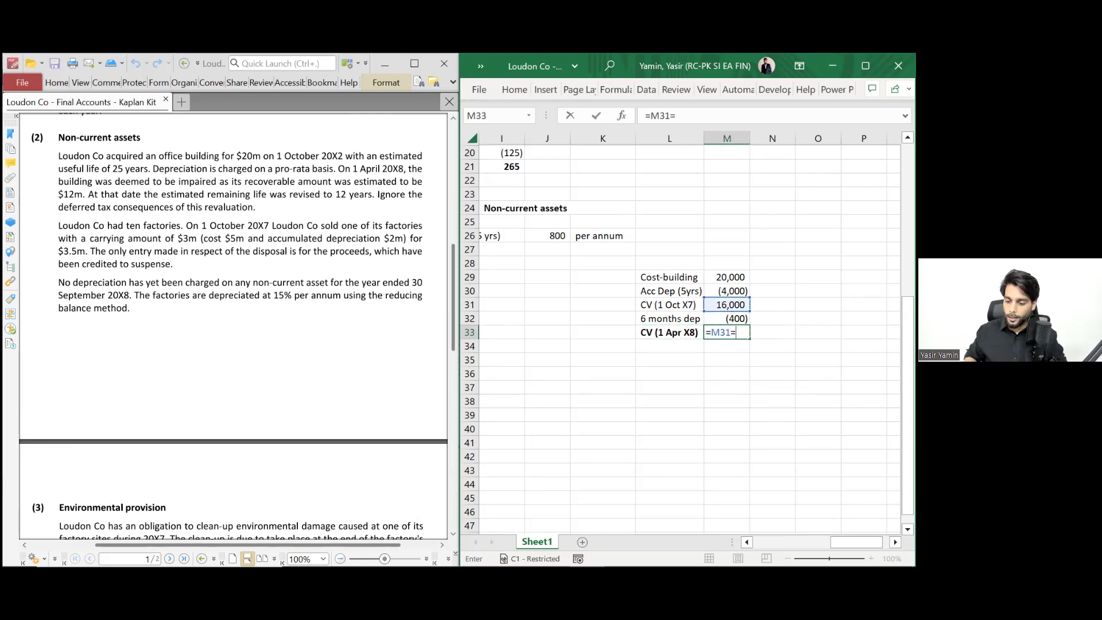
pyautogui.write('+')
pyautogui.press('Up')
pyautogui.press('Return')
pyautogui.press('Up')
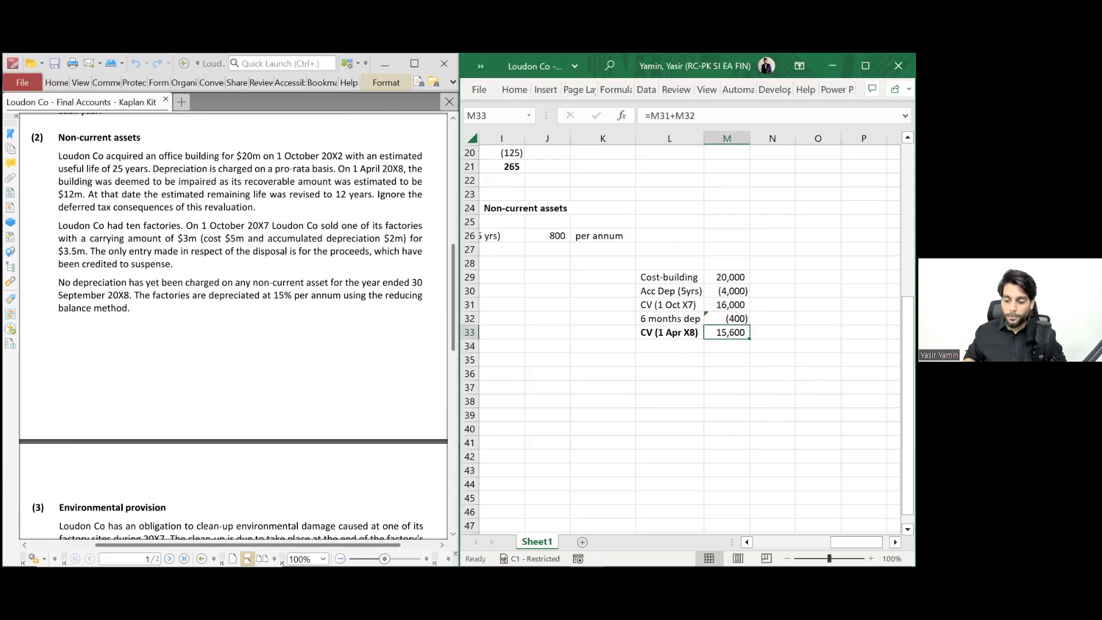
pyautogui.hotkey('ctrl', 'b')
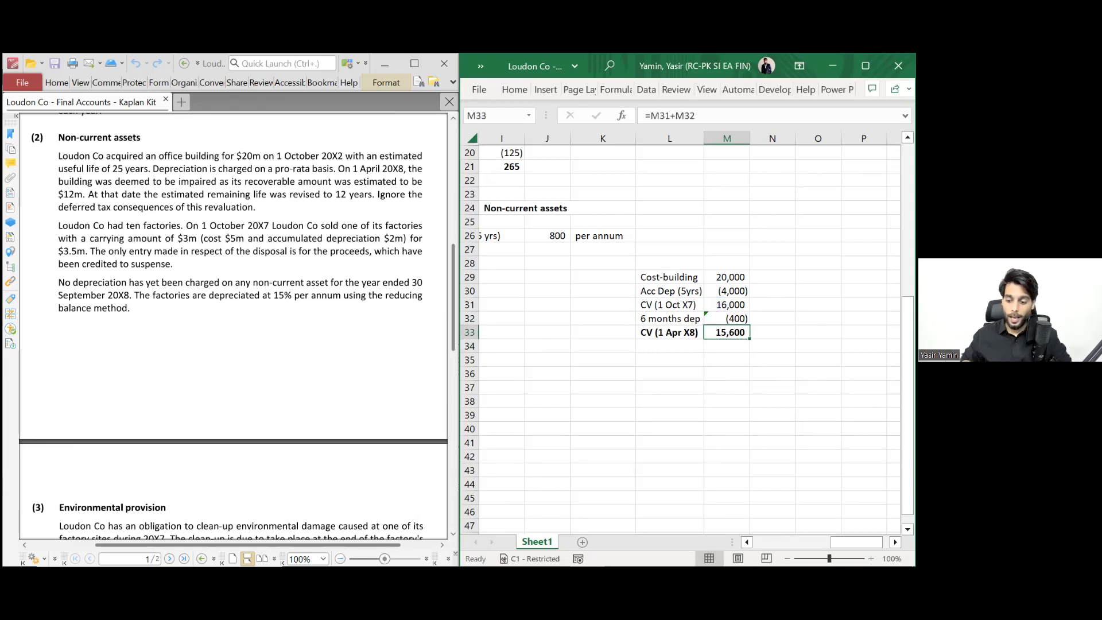
# - Note PnL beside the (400) six-month depreciation
pyautogui.press('Up')
pyautogui.press('Right')
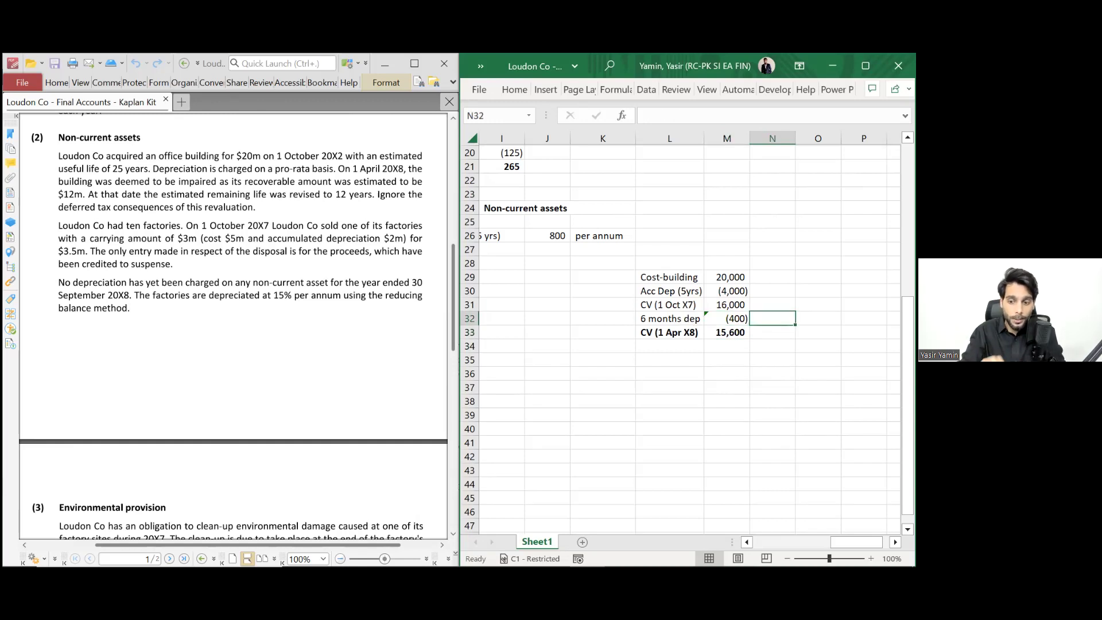
pyautogui.write('Pn')
pyautogui.press('BackSpace')
pyautogui.press('Return')
pyautogui.press('Left')
pyautogui.press('Up')
pyautogui.press('Right')
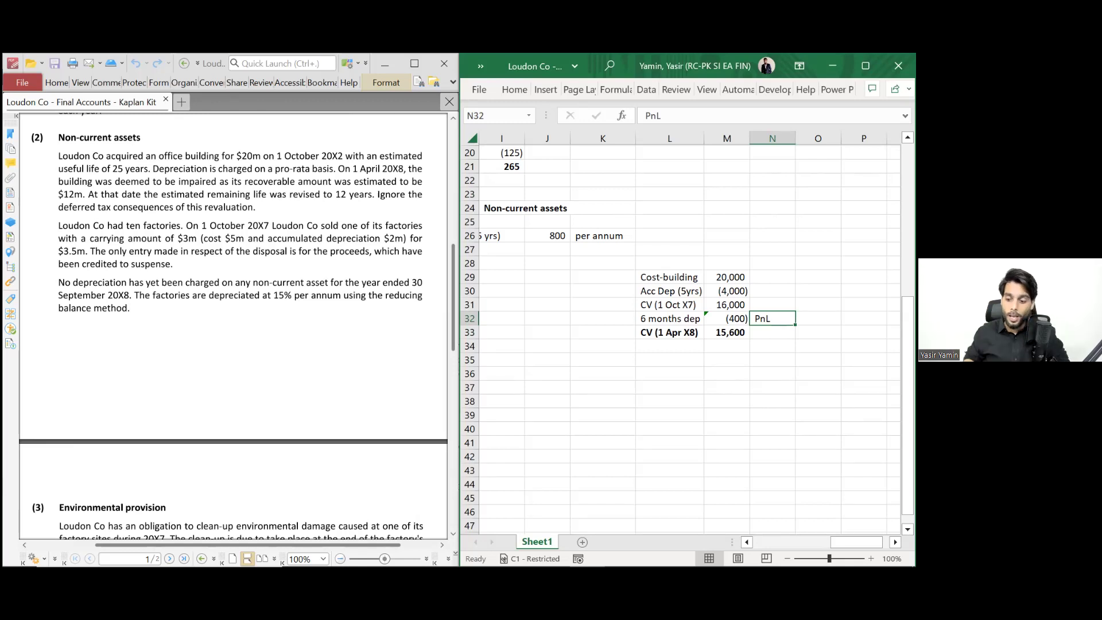
pyautogui.hotkey('shift', 'Left')
pyautogui.hotkey('shift', 'Left')
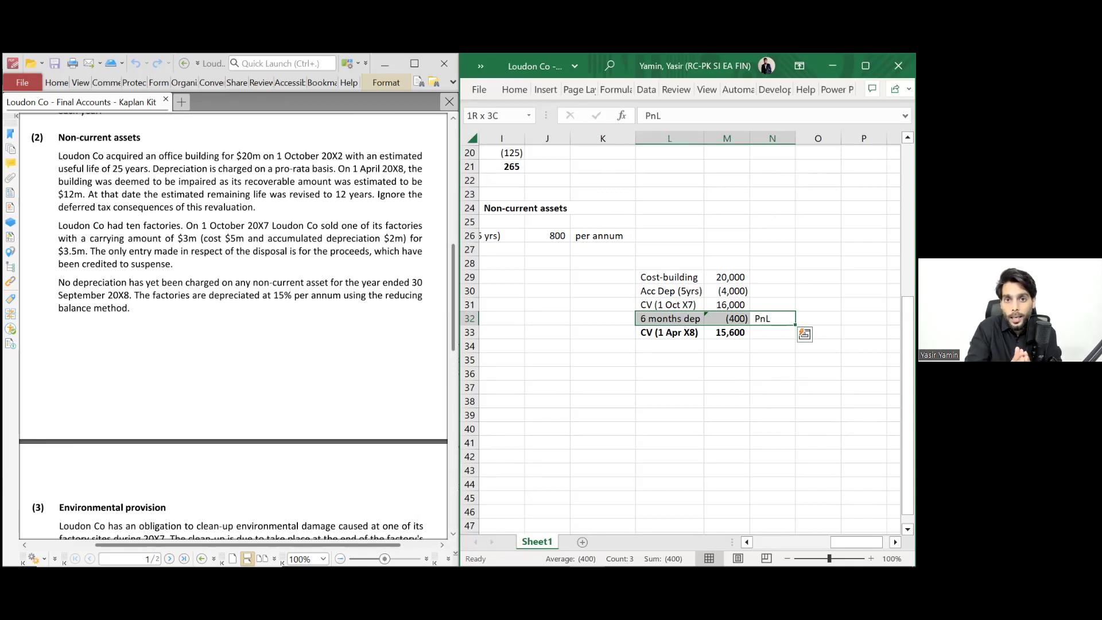
pyautogui.press('Left')
pyautogui.press('Left')
pyautogui.press('Left')
pyautogui.press('Left')
pyautogui.press('Left')
pyautogui.press('Left')
pyautogui.press('Up')
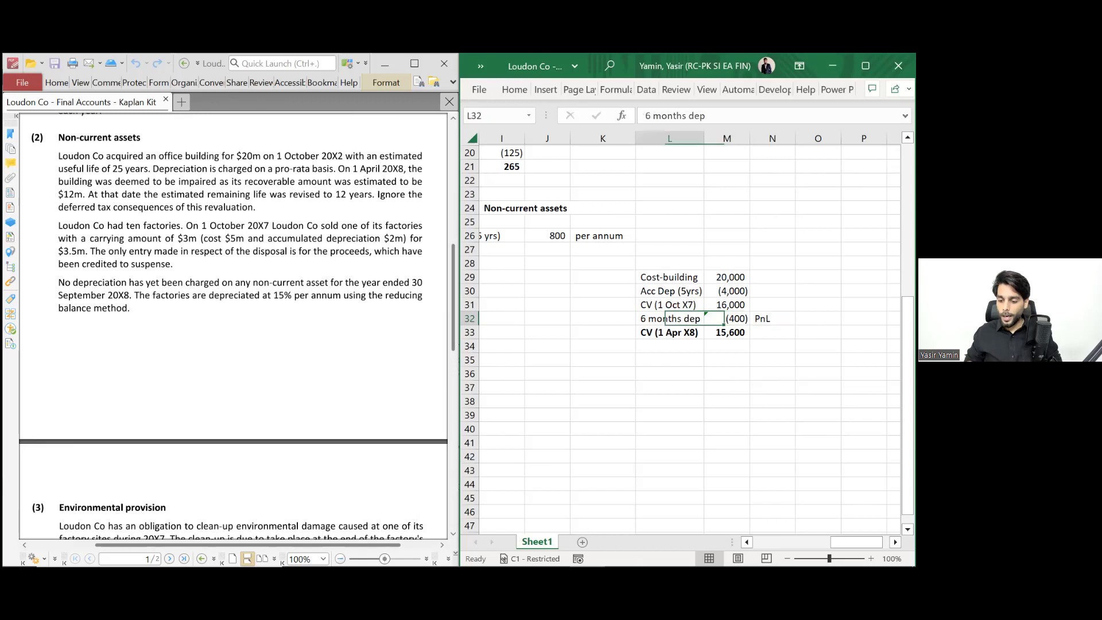
# - Link the impairment test carrying value to the CV (1 Apr X8) total of 15,600
pyautogui.press('Right')
pyautogui.press('Up')
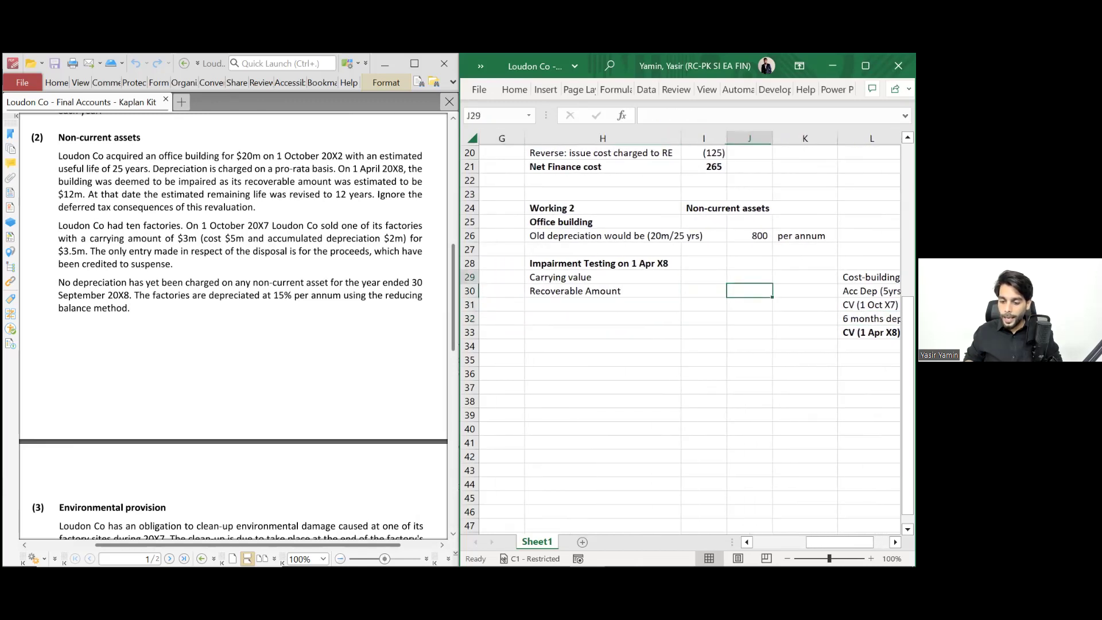
pyautogui.press('Up')
pyautogui.write('=')
pyautogui.press('Down')
pyautogui.press('Right')
pyautogui.press('Right')
pyautogui.press('Right')
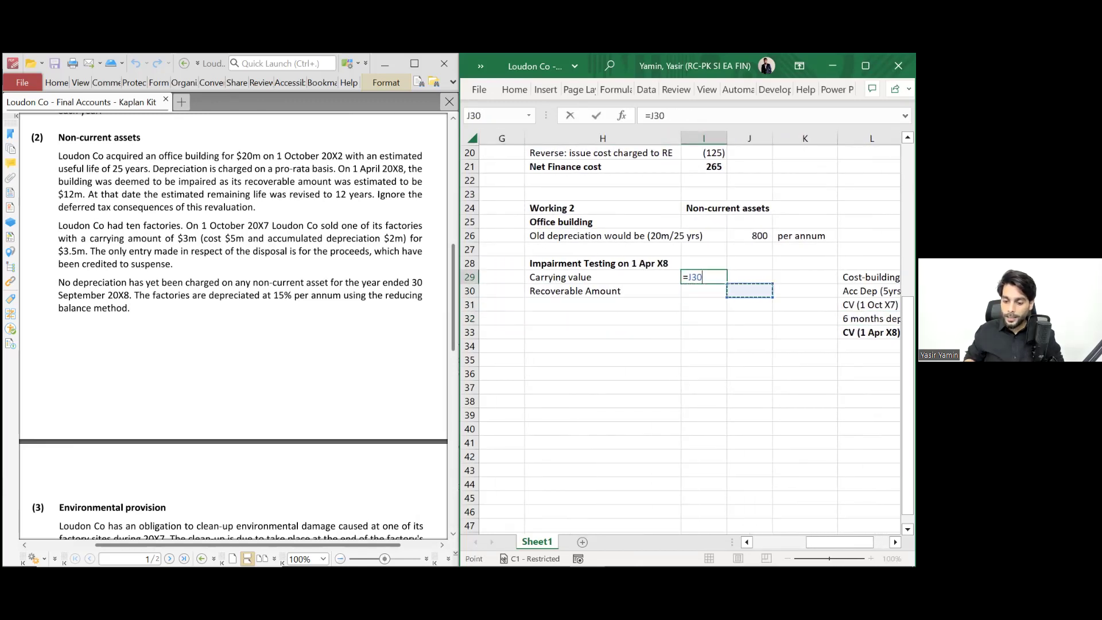
pyautogui.press('Down')
pyautogui.press('Down')
pyautogui.press('Right')
pyautogui.press('Down')
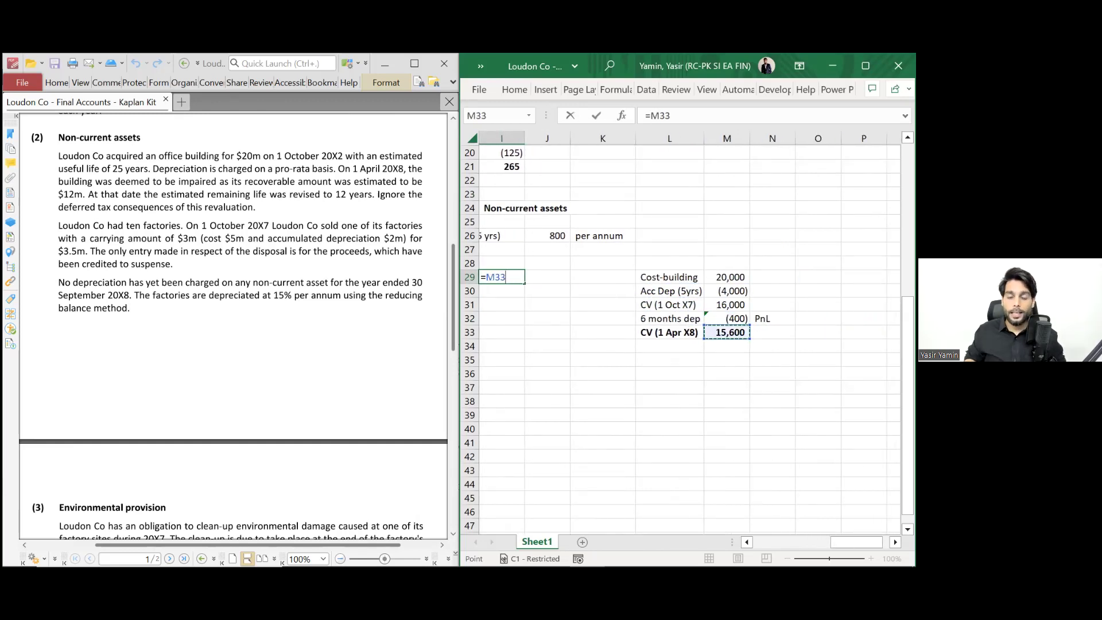
pyautogui.press('Return')
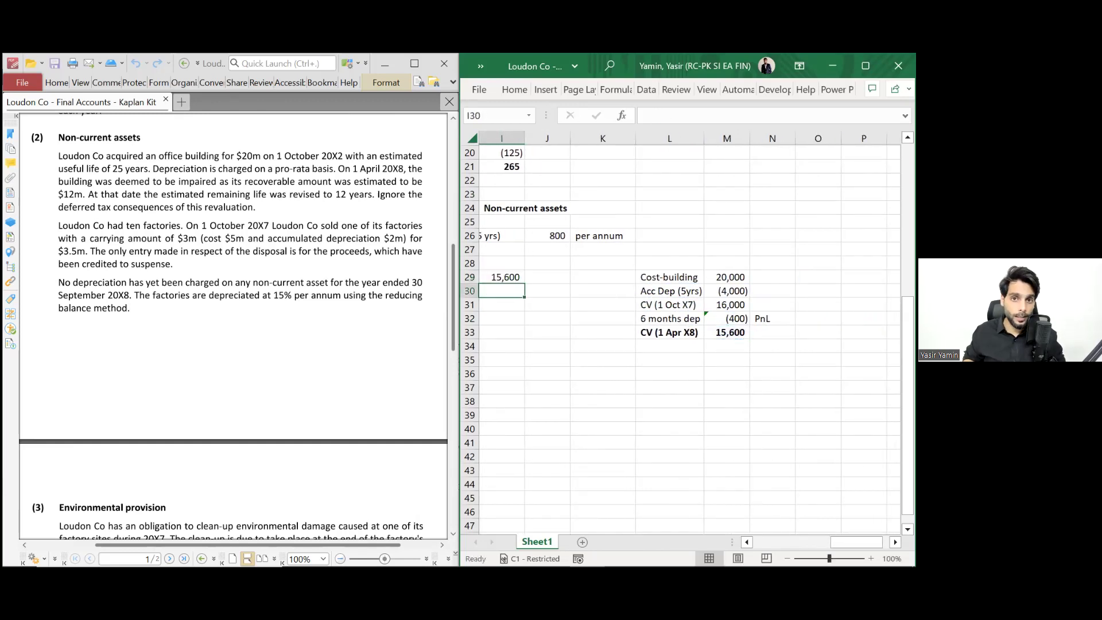
# - Relabel to Recoverable Amount (Higher of), adding then clearing FV and Value in use rows
pyautogui.press('Left')
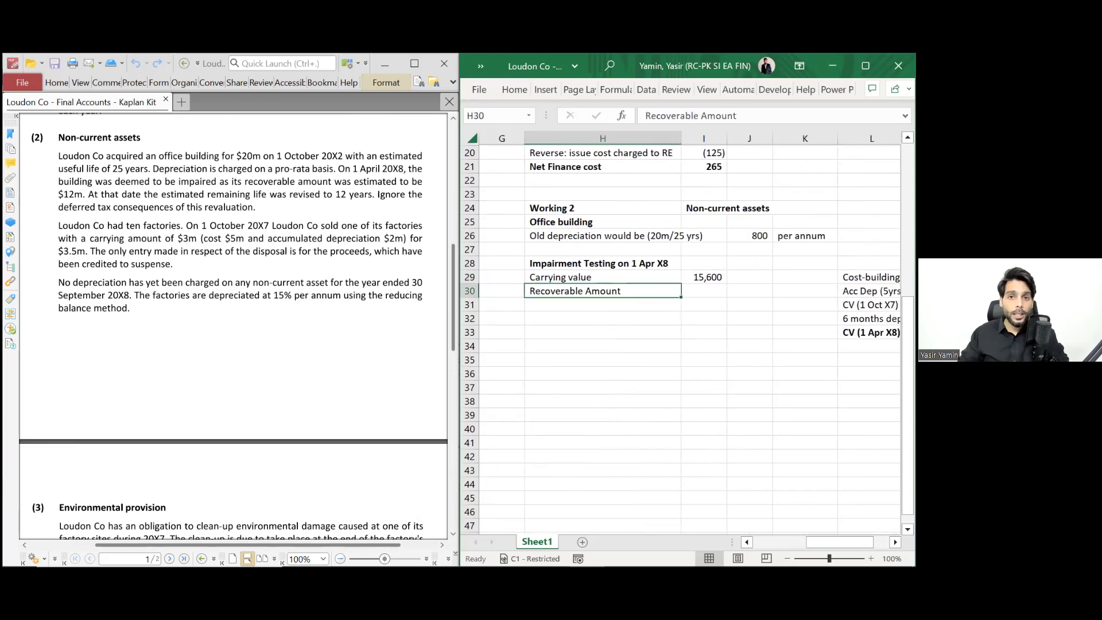
pyautogui.press('F2')
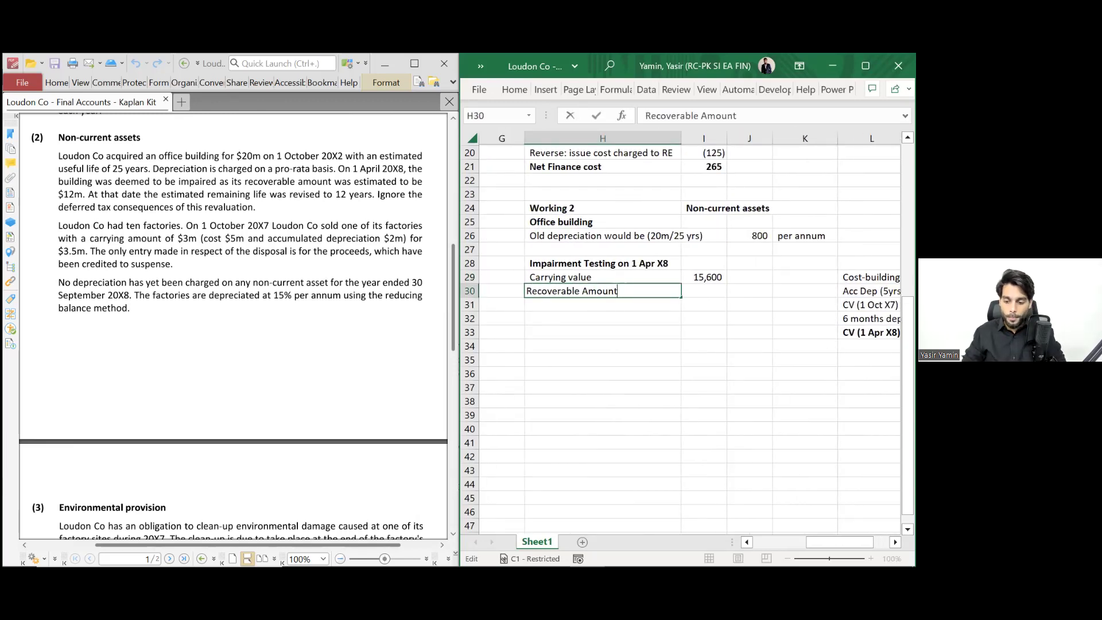
pyautogui.write('(Higher of)')
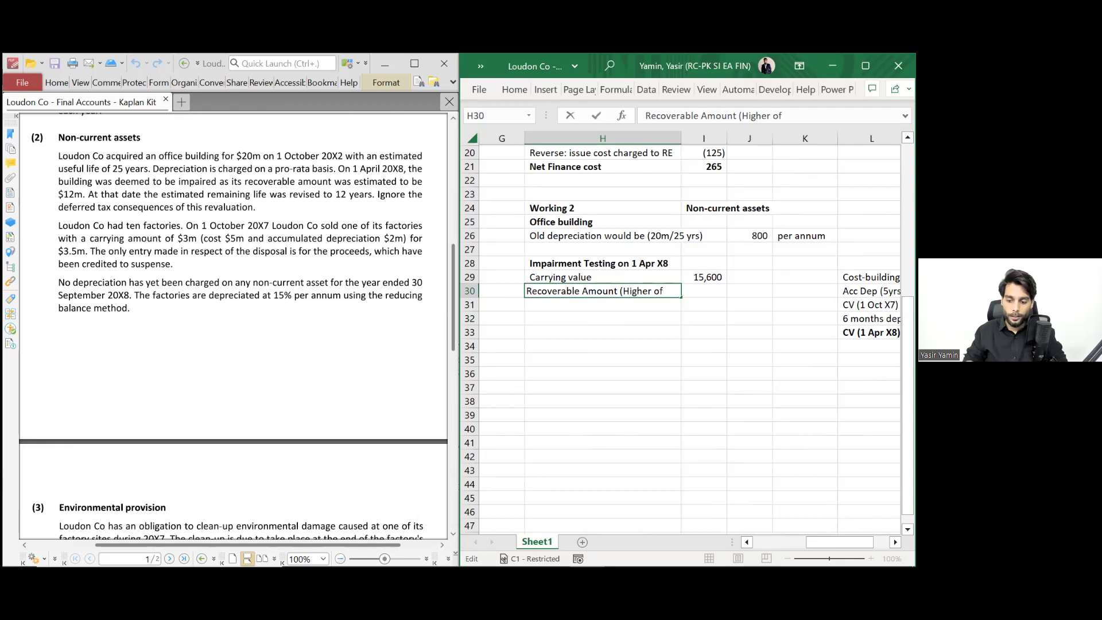
pyautogui.press('Return')
pyautogui.write('FV')
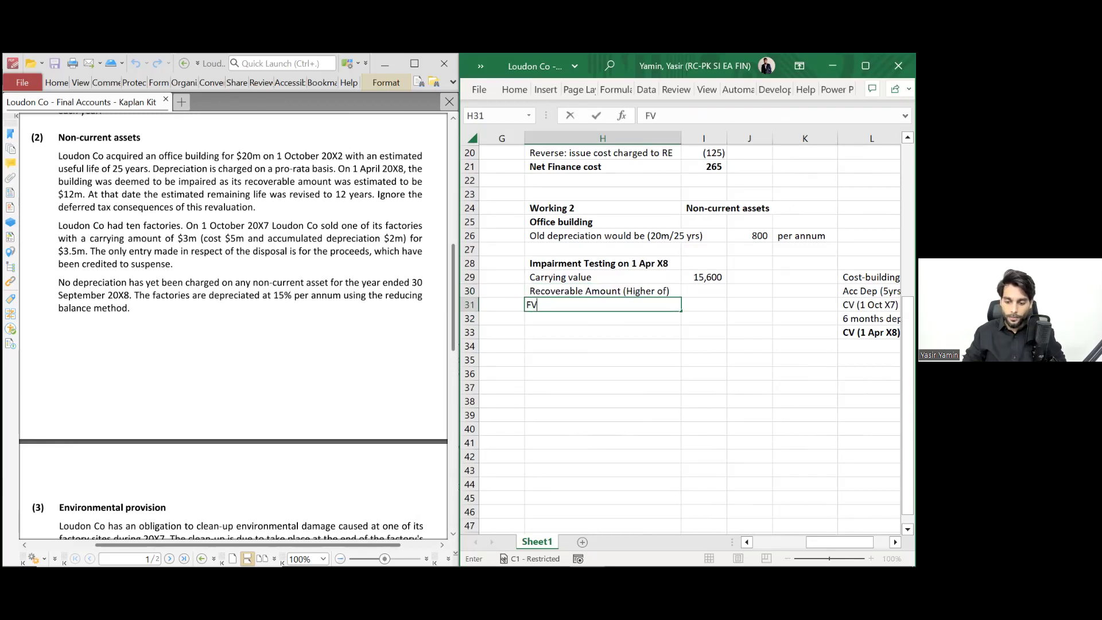
pyautogui.press('Return')
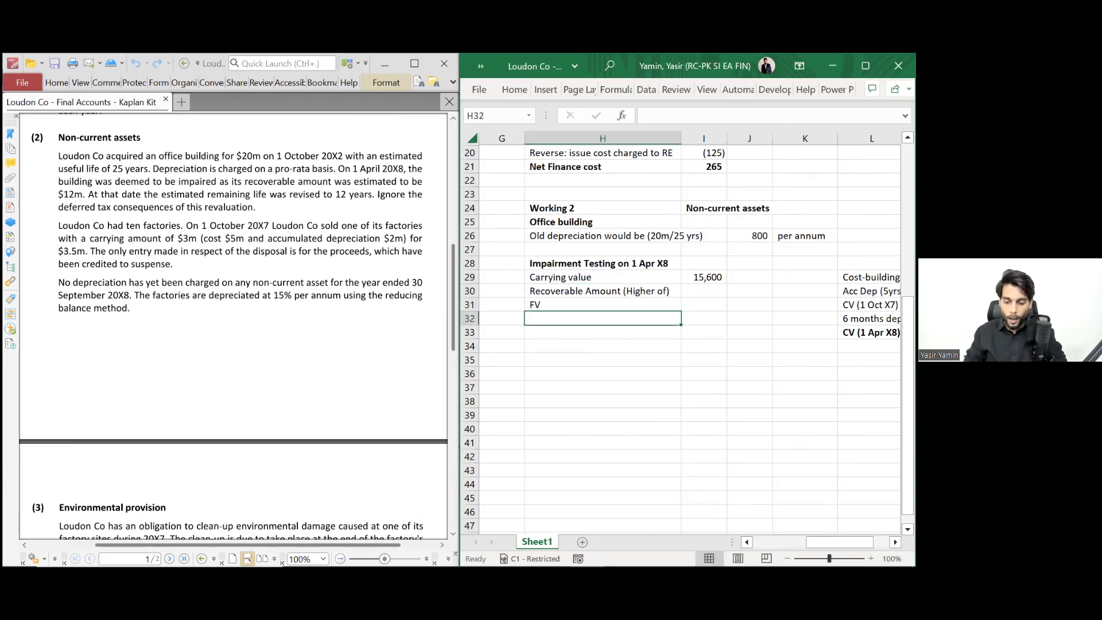
pyautogui.write('Value in use')
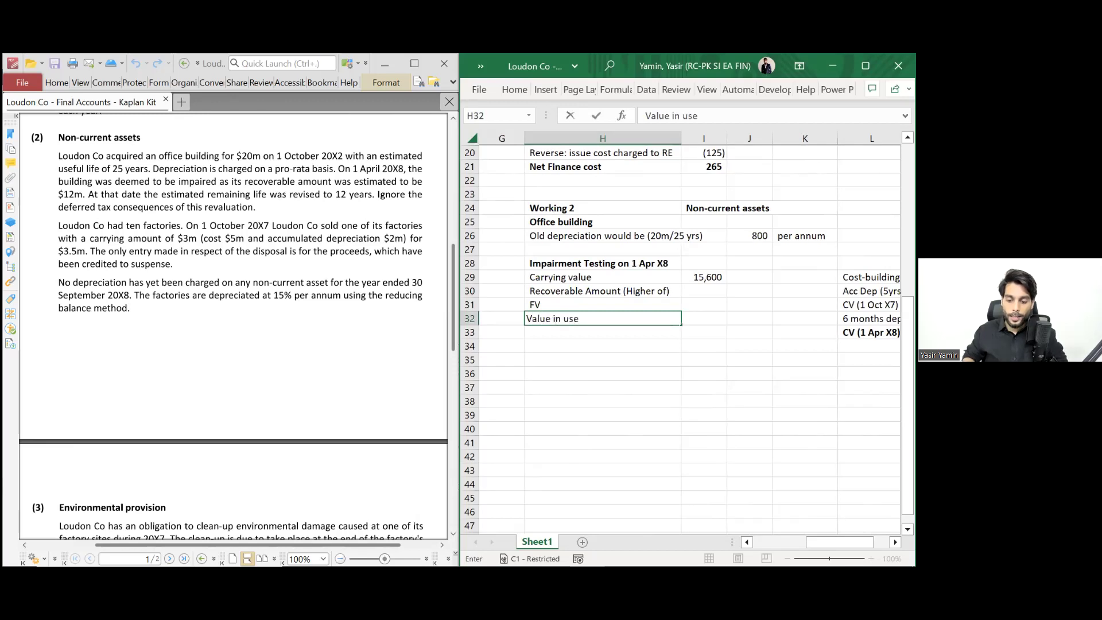
pyautogui.press('Return')
pyautogui.press('Up')
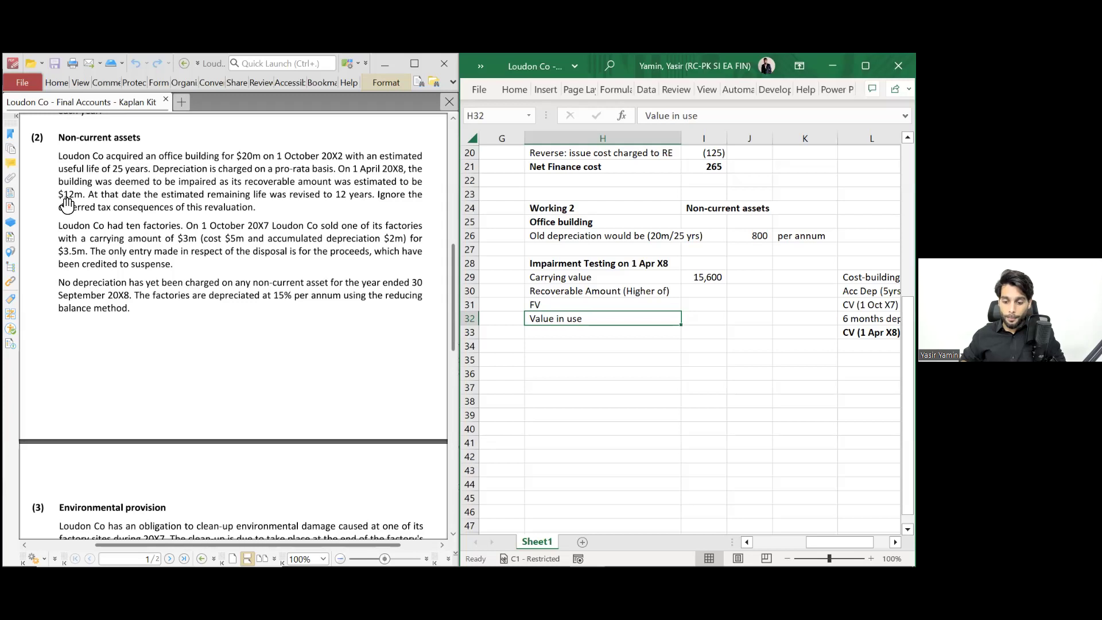
pyautogui.hotkey('shift', 'Up')
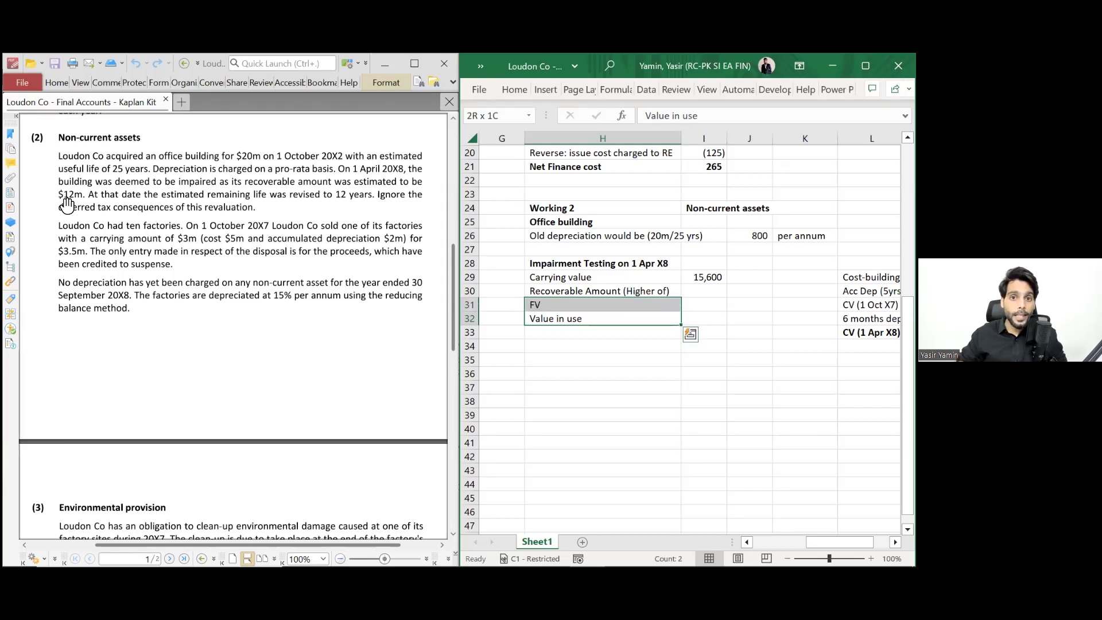
pyautogui.press('Up')
# - Enter a recoverable amount of 12,000
pyautogui.press('Right')
pyautogui.press('Up')
pyautogui.write('12,000')
pyautogui.hotkey('ctrl', 'Return')
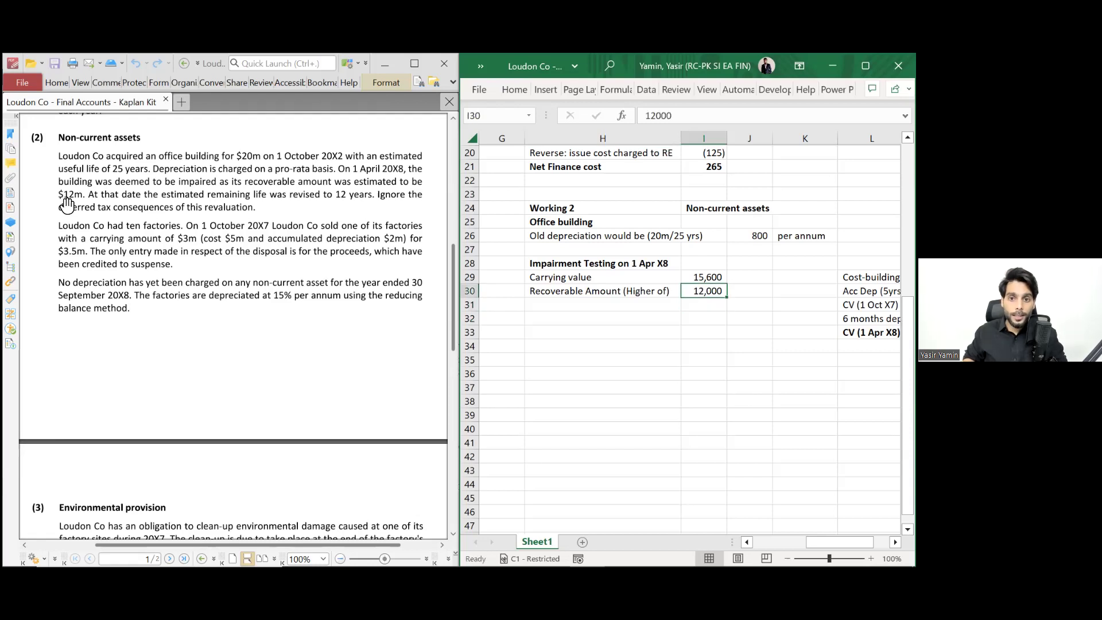
pyautogui.press('Down')
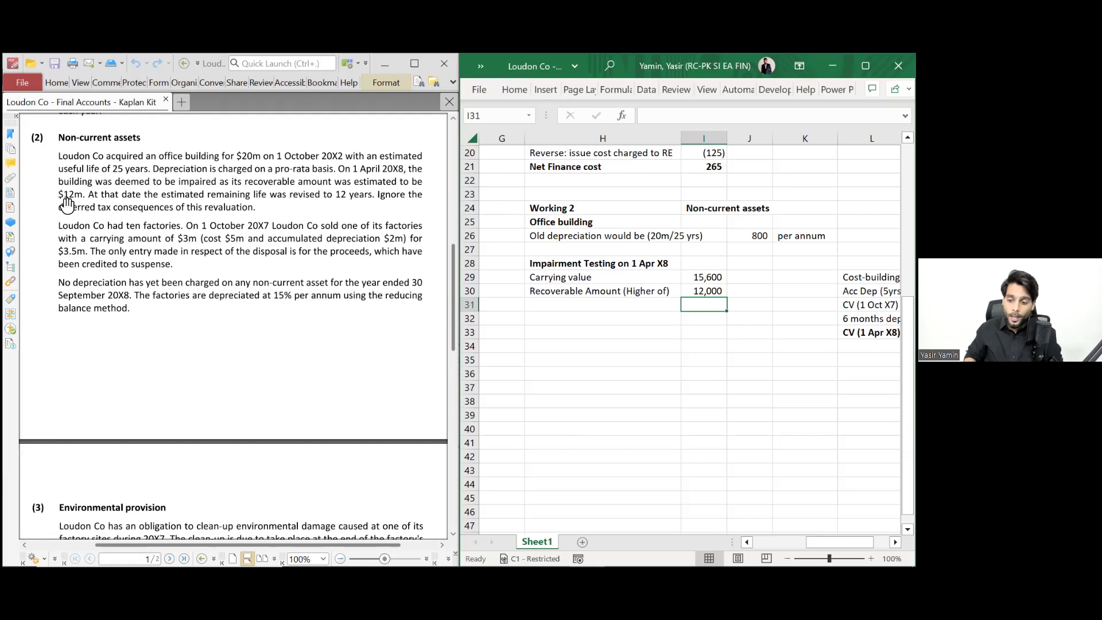
# - Calculate the Impairment charge of 3,600 as carrying value less recoverable amount
pyautogui.press('Down')
pyautogui.press('Up')
pyautogui.press('Up')
pyautogui.press('Down')
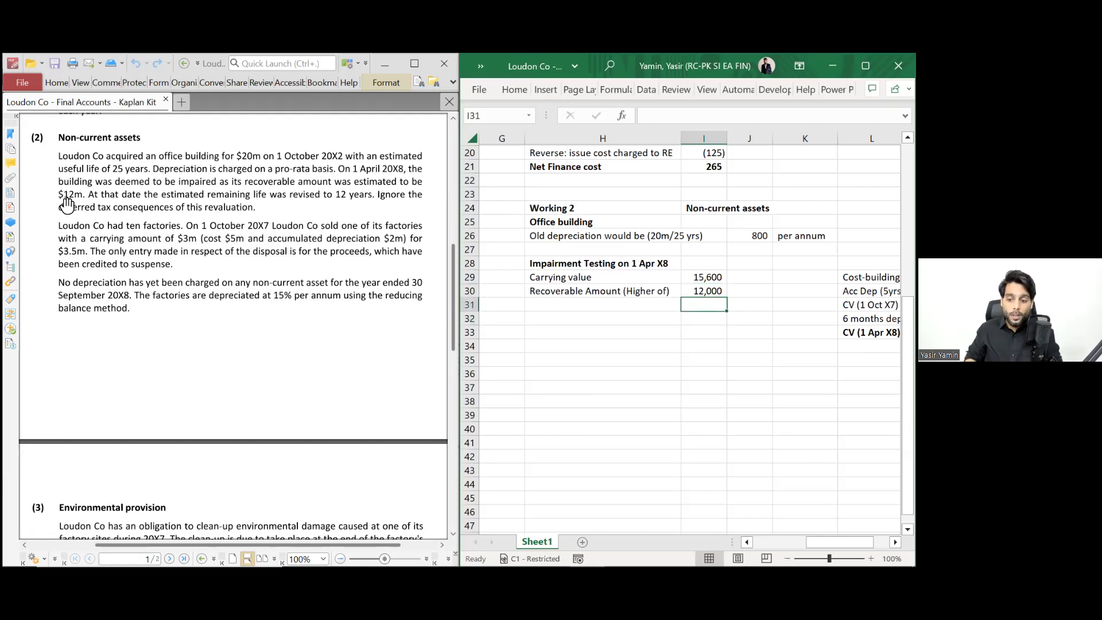
pyautogui.write('=')
pyautogui.press('Up')
pyautogui.press('Up')
pyautogui.write('-')
pyautogui.press('Up')
pyautogui.press('Return')
pyautogui.press('Left')
pyautogui.press('Up')
pyautogui.write('I')
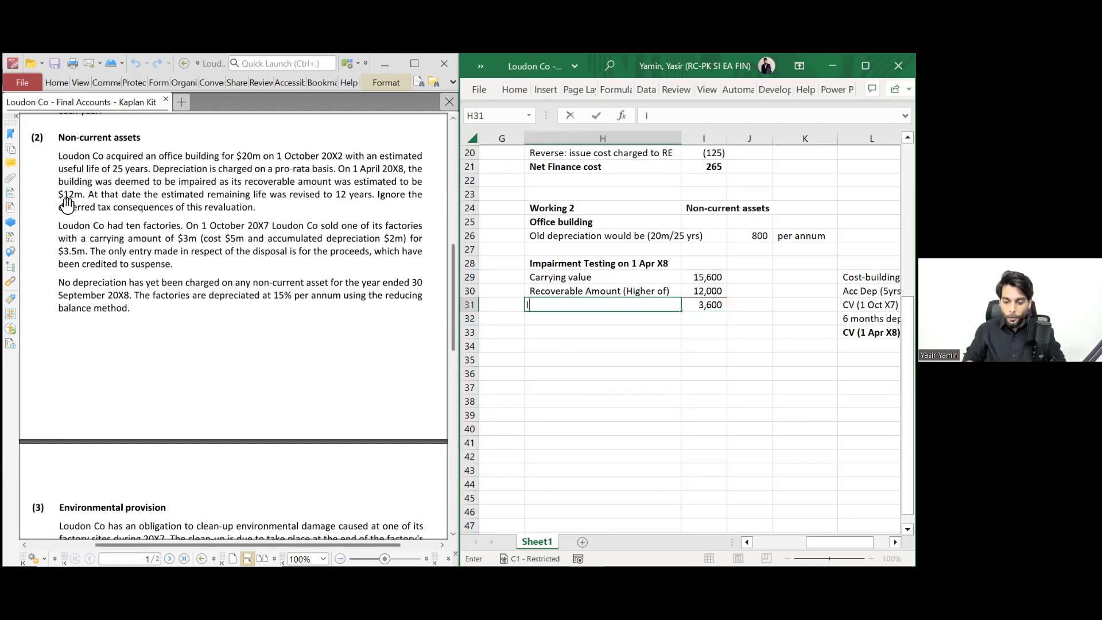
pyautogui.write('mpairment charge')
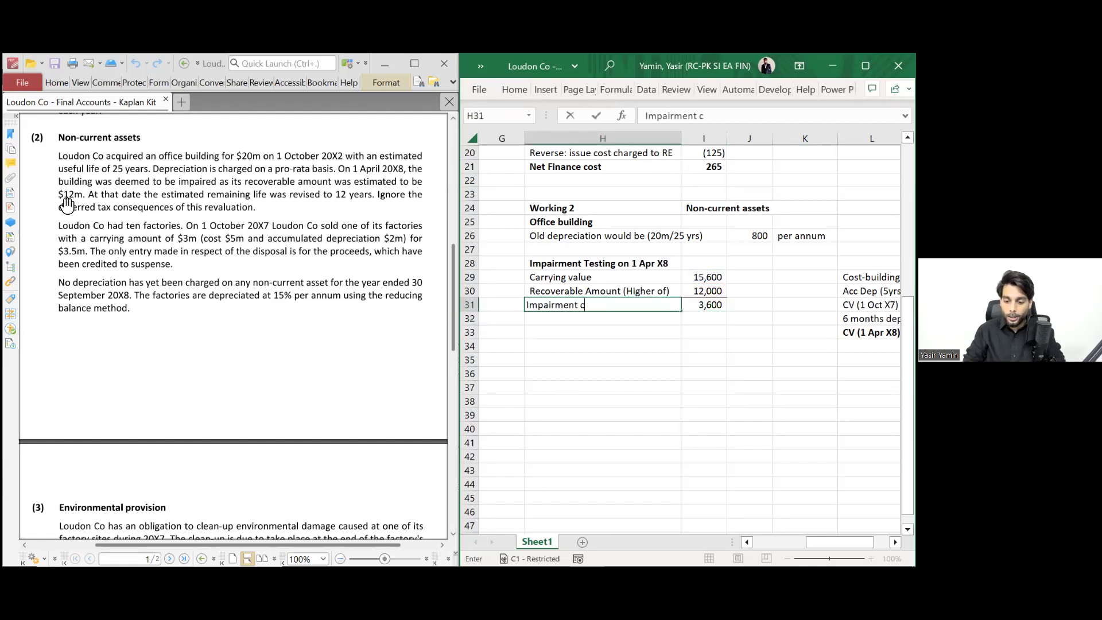
pyautogui.press('Return')
# - Bold the impairment charge row and add a bold PnL note beside it
pyautogui.press('Up')
pyautogui.hotkey('shift', 'Right')
pyautogui.hotkey('ctrl', 'b')
pyautogui.press('Right')
pyautogui.press('Right')
pyautogui.write('Pn:')
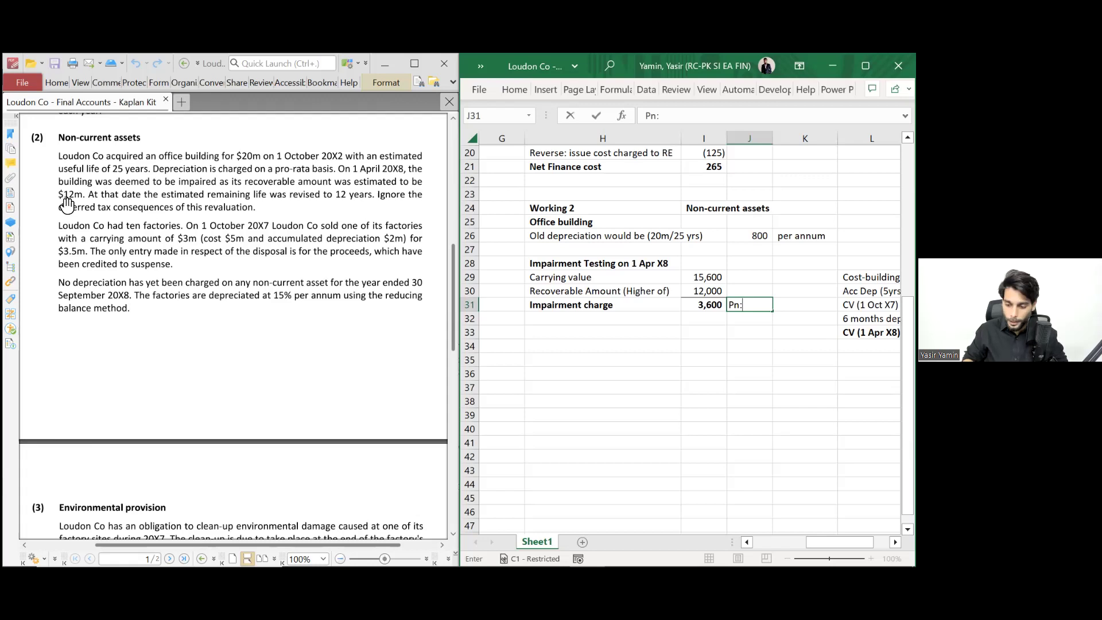
pyautogui.write('L')
pyautogui.press('Return')
pyautogui.press('Up')
pyautogui.hotkey('ctrl', 'b')
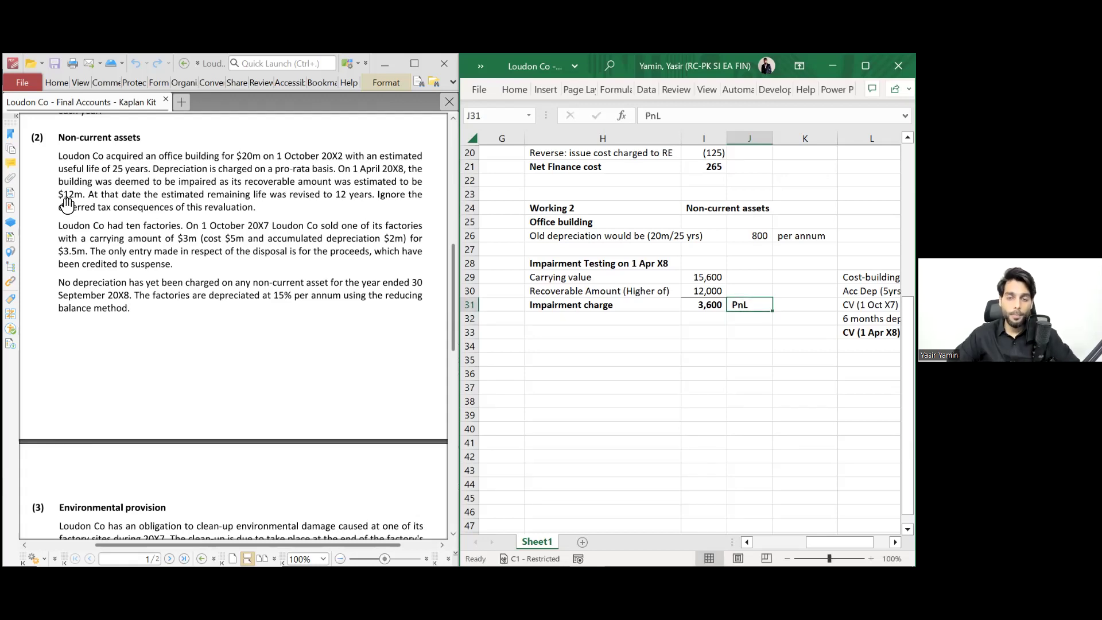
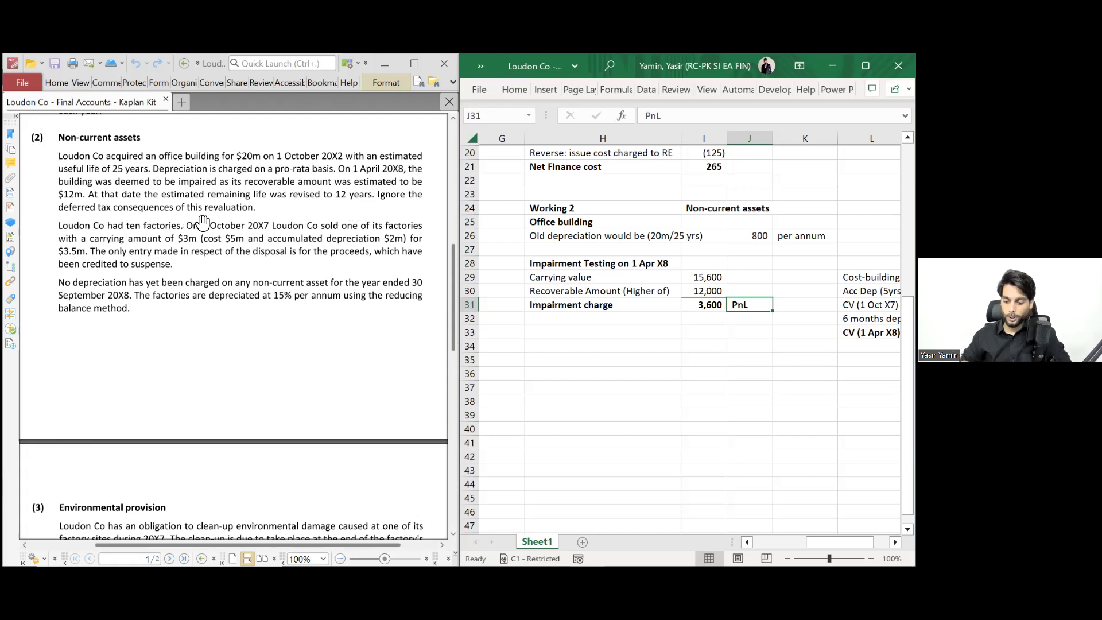
# - Add a Revised NBV line in H33 linked to the recoverable amount above, showing 12,000
pyautogui.click(606, 339)
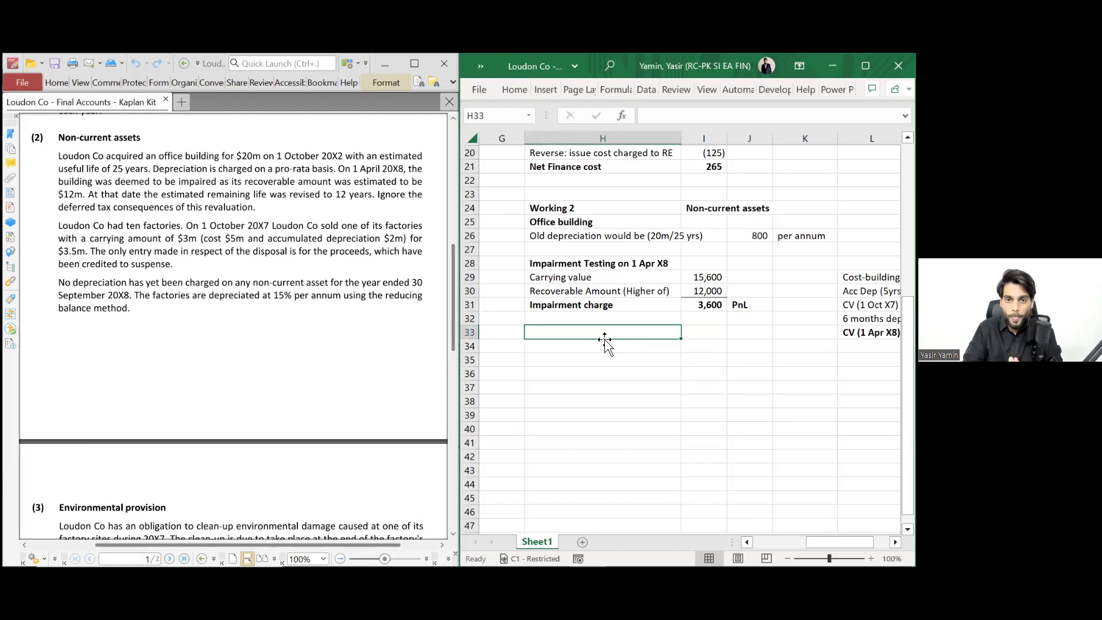
pyautogui.write('Rev')
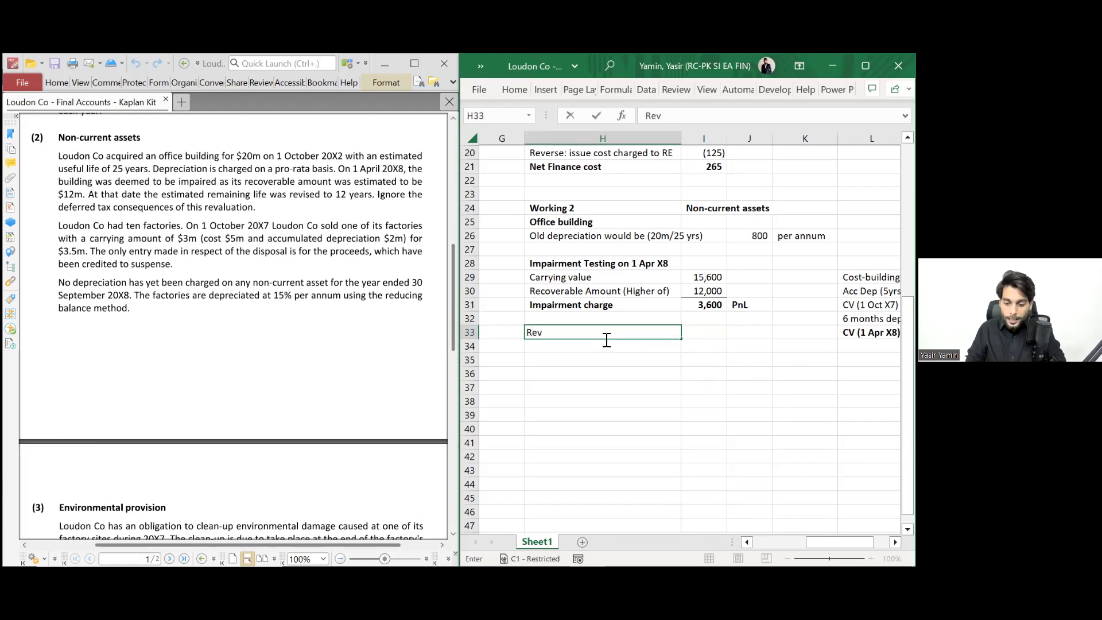
pyautogui.write('ised NBV')
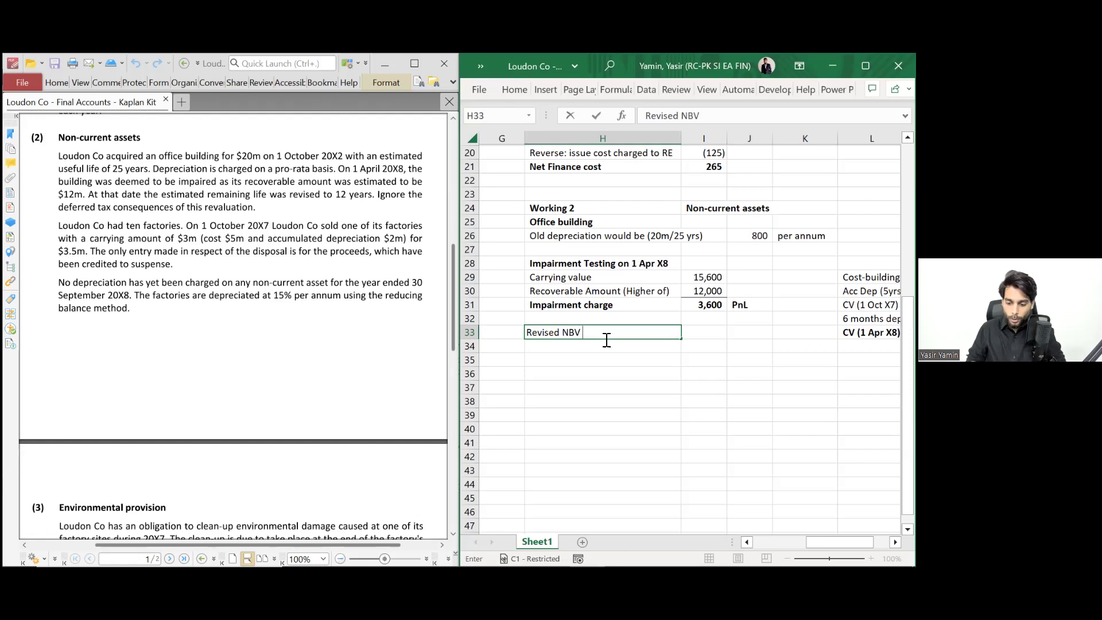
pyautogui.press('Tab')
pyautogui.write('=')
pyautogui.press('BackSpace')
pyautogui.write('1=')
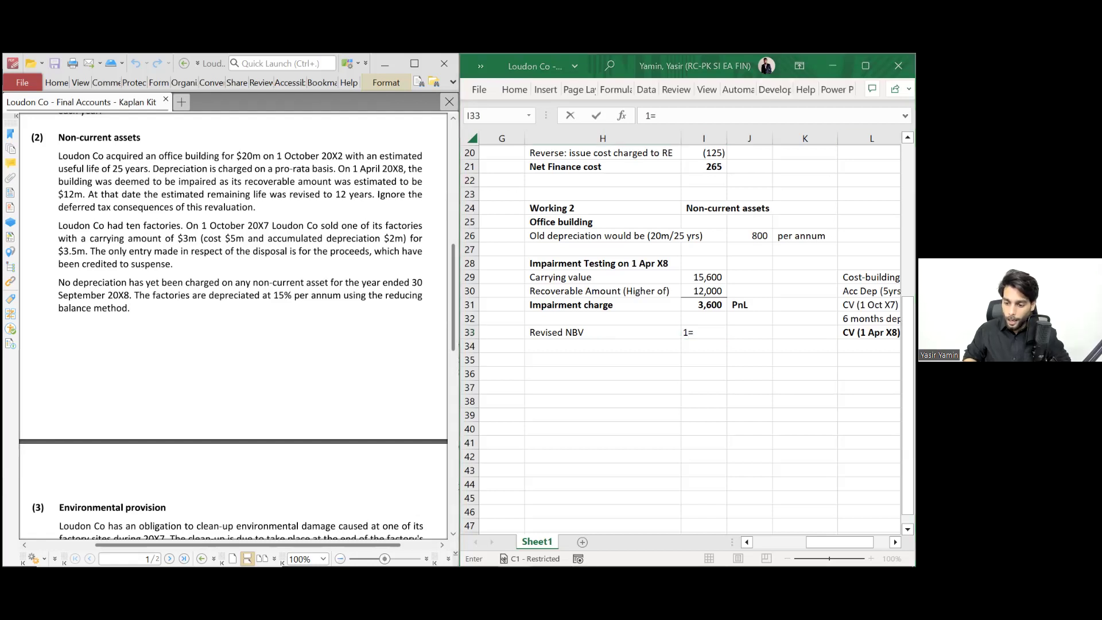
pyautogui.click(717, 333)
pyautogui.press('BackSpace')
pyautogui.press('BackSpace')
pyautogui.write('=')
pyautogui.press('Up')
pyautogui.press('Up')
pyautogui.press('Up')
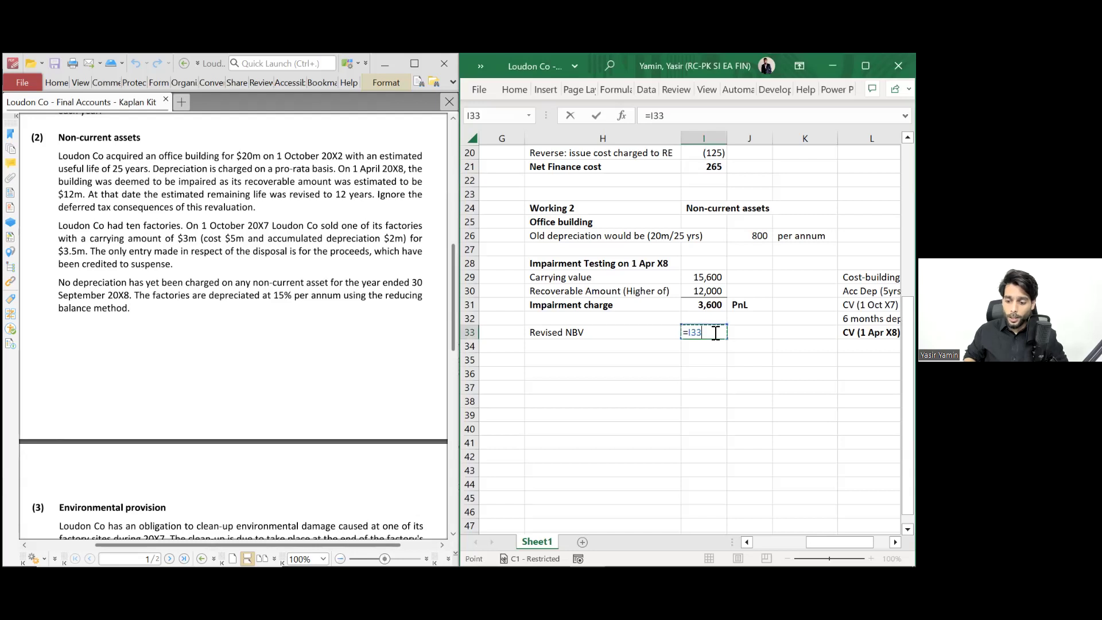
pyautogui.press('Return')
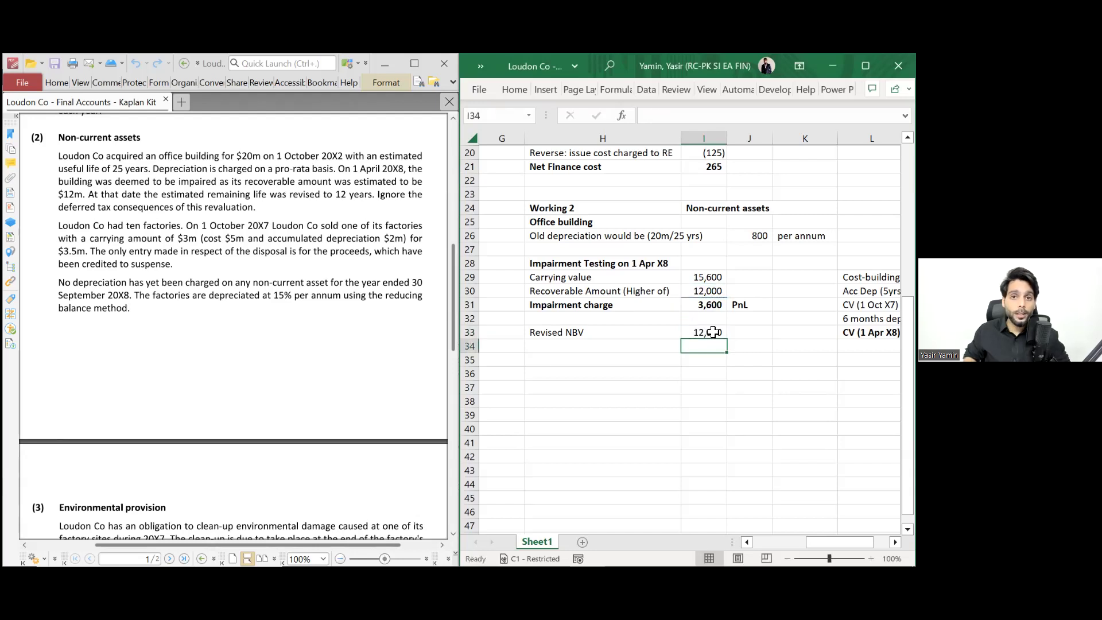
# - Review the carrying value, impairment charge and recoverable amount figures in I29–I31
pyautogui.press('Up')
pyautogui.press('Up')
pyautogui.press('Up')
pyautogui.press('Up')
pyautogui.press('Up')
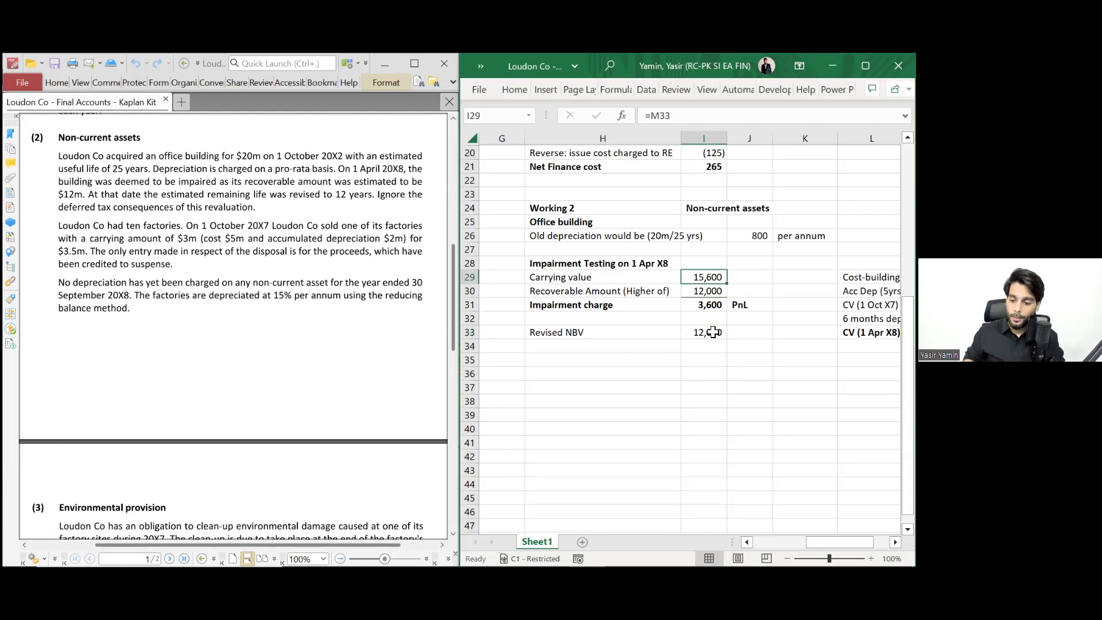
pyautogui.press('Down')
pyautogui.press('Down')
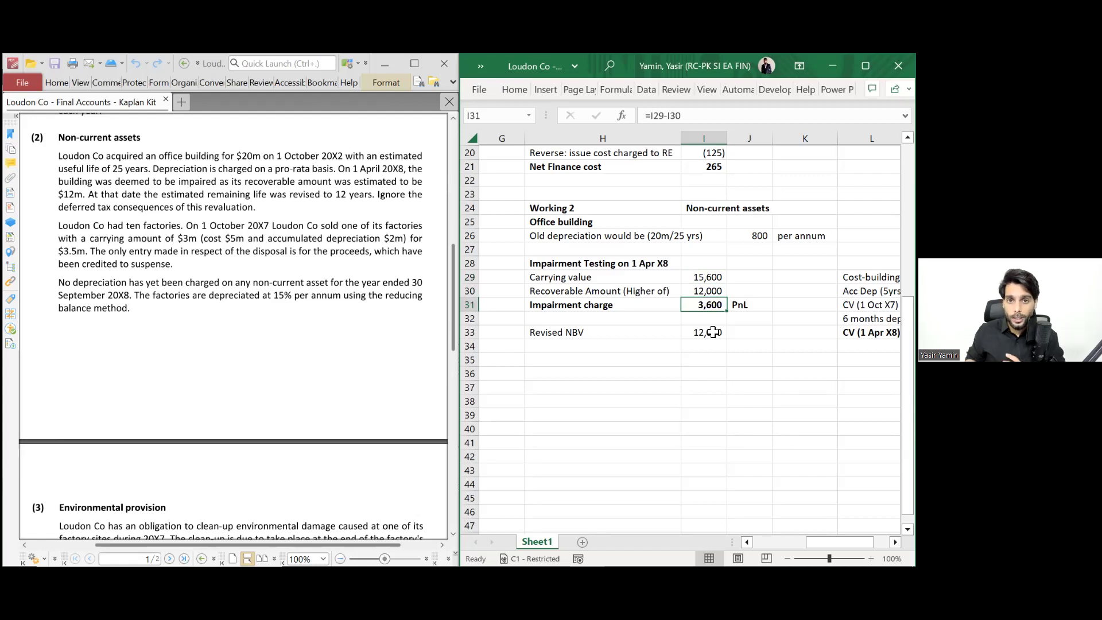
pyautogui.press('Down')
pyautogui.press('Down')
pyautogui.press('Up')
pyautogui.press('Up')
pyautogui.press('Up')
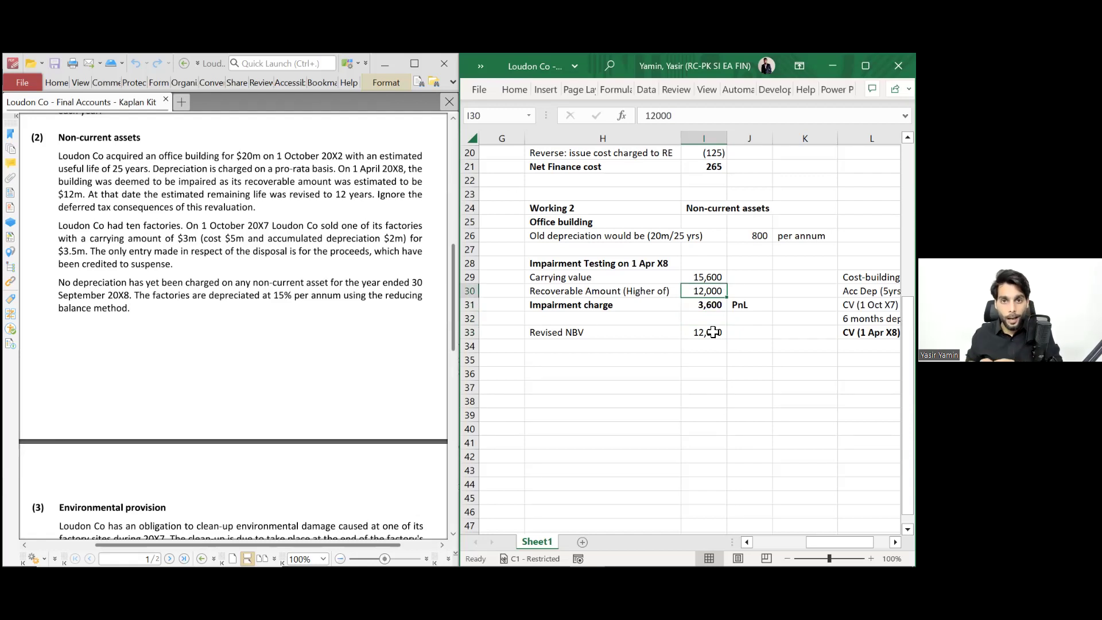
pyautogui.press('Down')
pyautogui.press('Up')
pyautogui.press('Up')
pyautogui.press('Down')
pyautogui.press('Down')
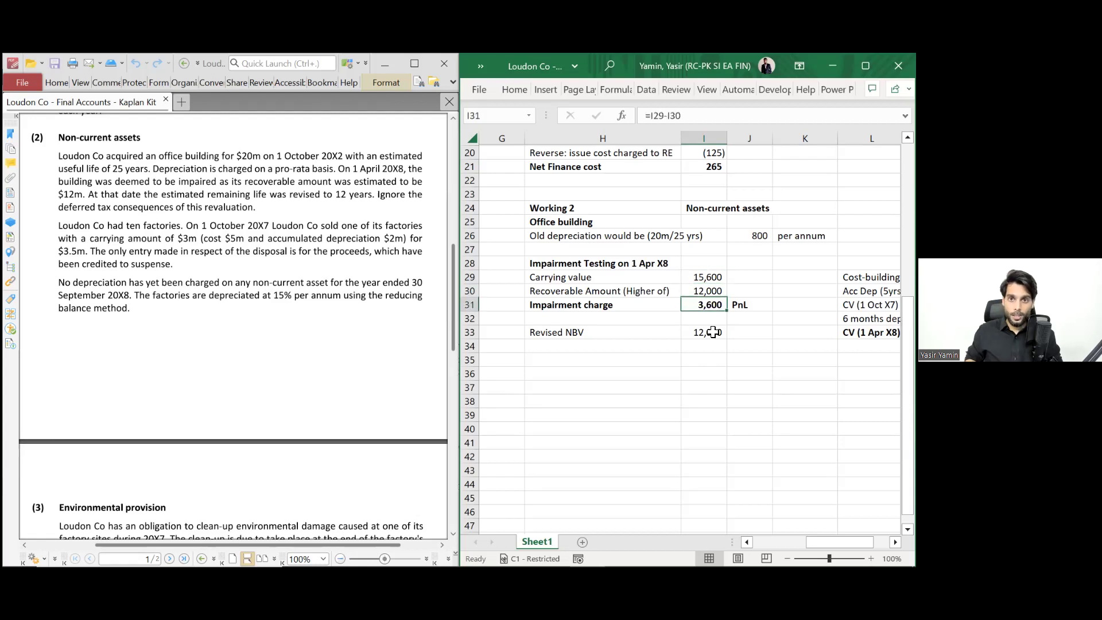
pyautogui.press('Down')
pyautogui.press('Down')
pyautogui.press('Down')
pyautogui.press('Left')
pyautogui.press('Down')
# - Enter 'Revised useful life' with 12 years beside it in row 34
pyautogui.write('Re')
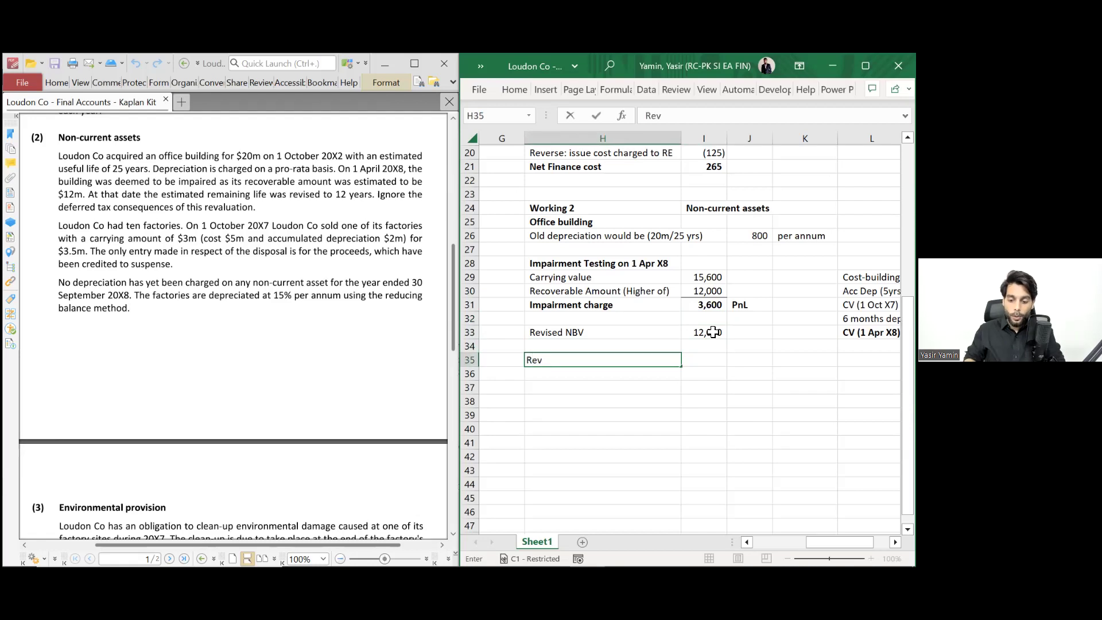
pyautogui.press('Escape')
pyautogui.press('Up')
pyautogui.press('Right')
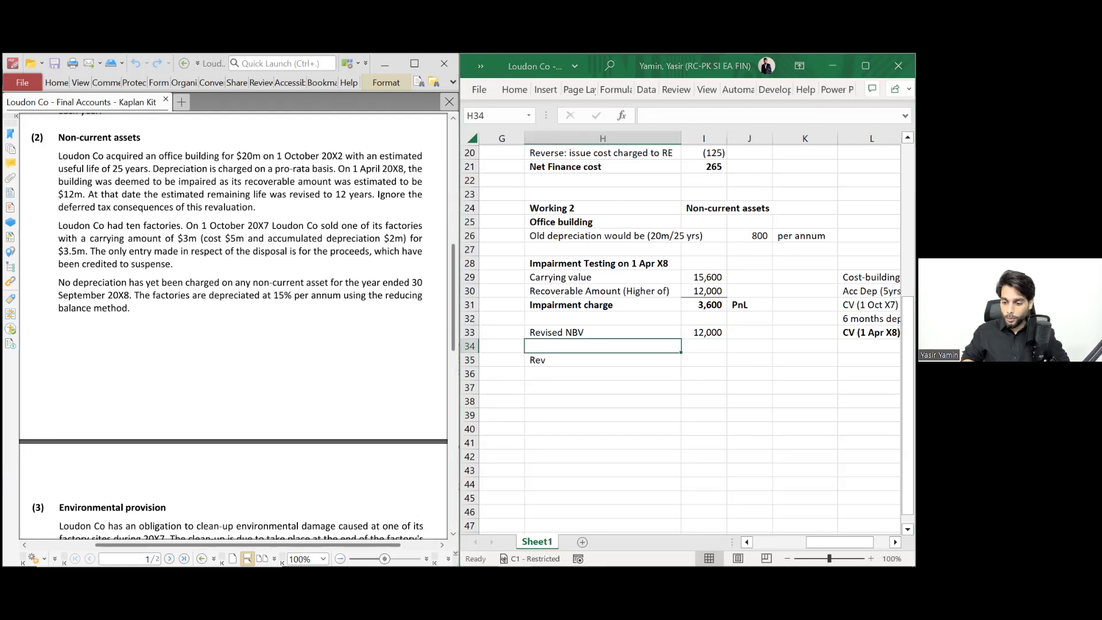
pyautogui.write('Revised us')
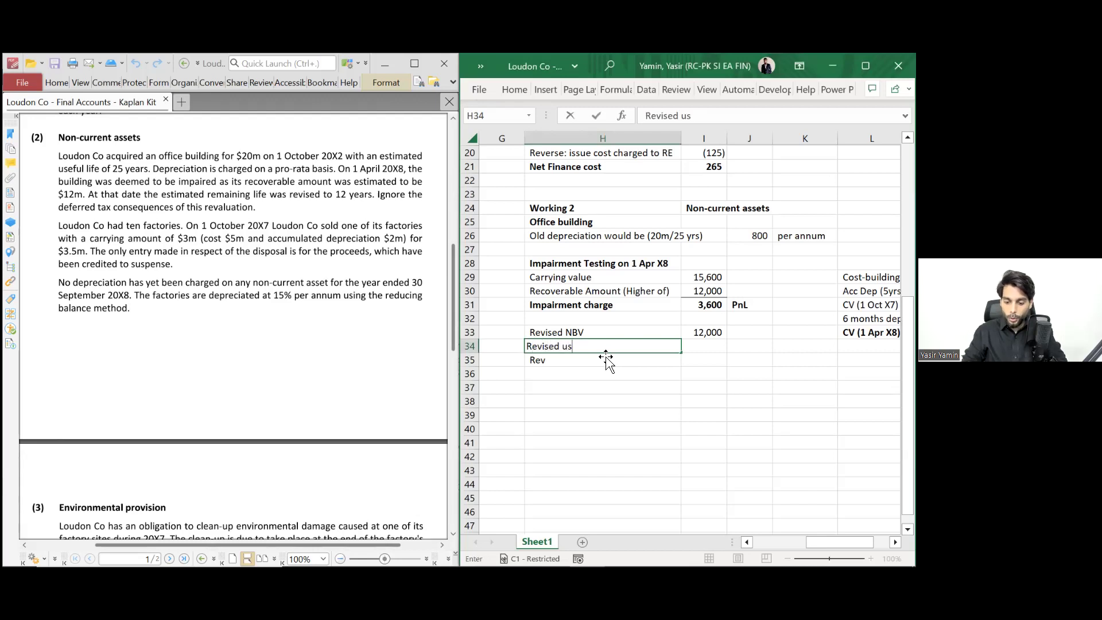
pyautogui.write('edful life')
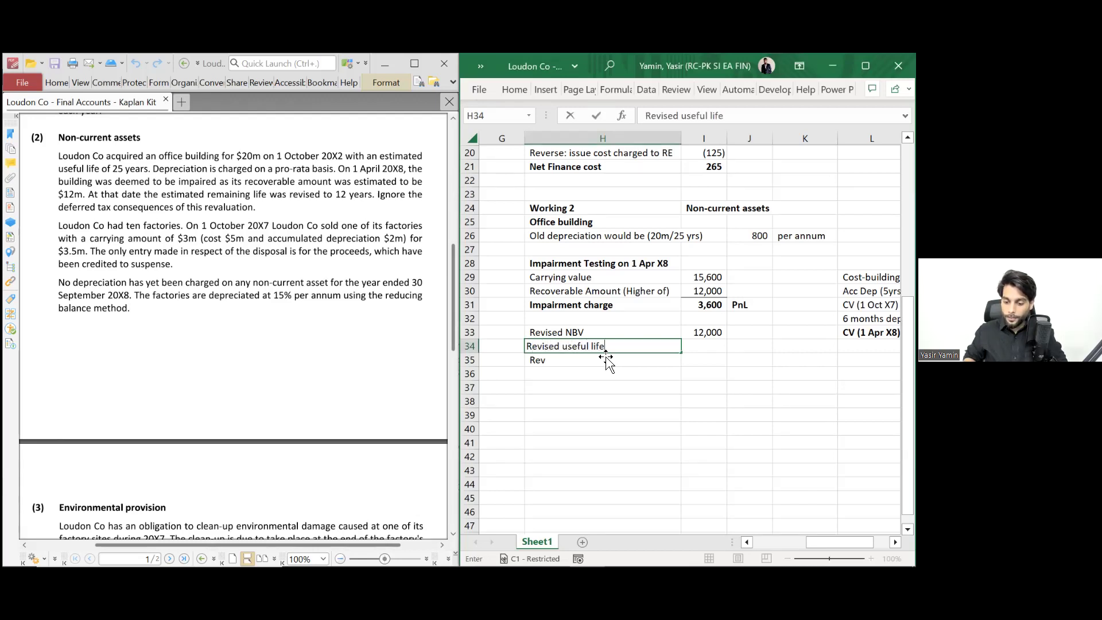
pyautogui.press('Tab')
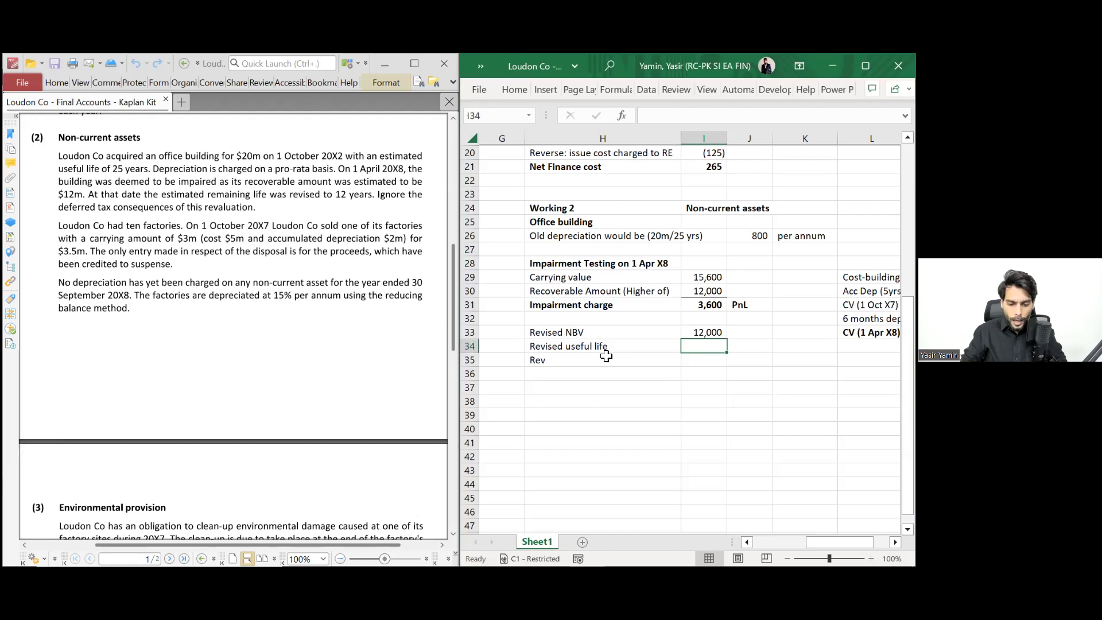
pyautogui.write('8')
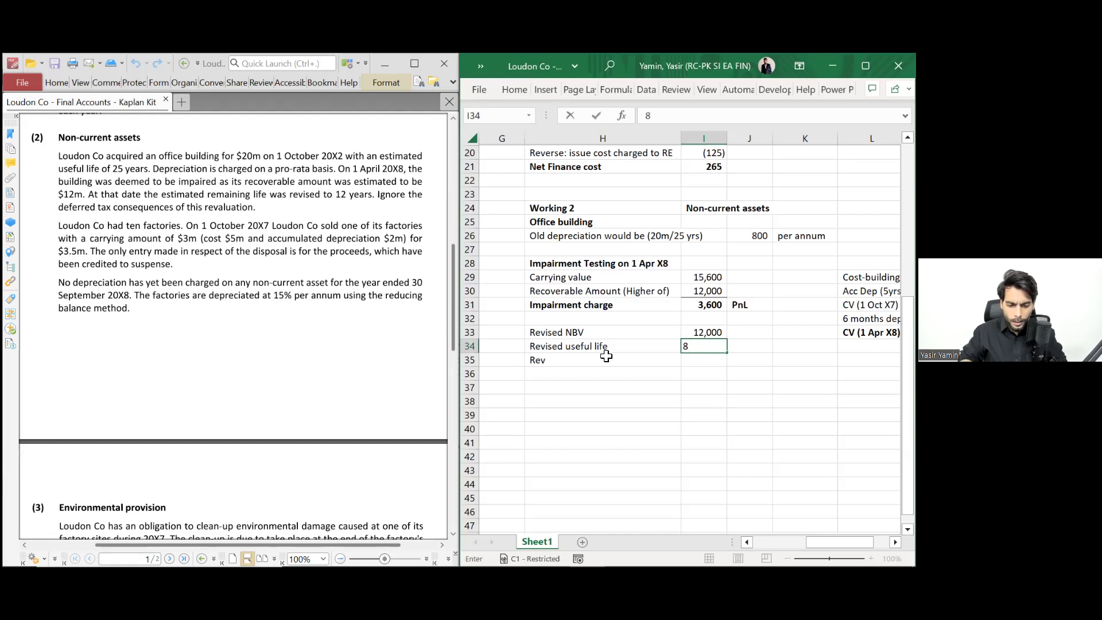
pyautogui.write('12')
pyautogui.press('BackSpace')
pyautogui.press('BackSpace')
pyautogui.press('BackSpace')
pyautogui.write('12 years')
pyautogui.press('Return')
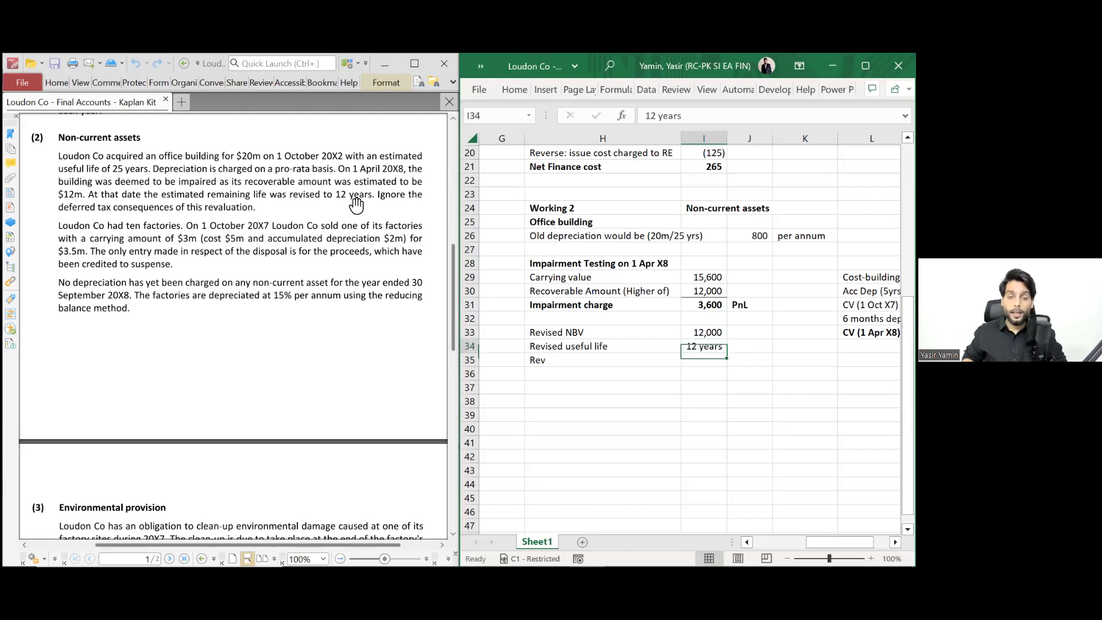
# - Clear the leftover text and label row 35 'Revised dep / annum'
pyautogui.press('Left')
pyautogui.press('Delete')
pyautogui.press('Down')
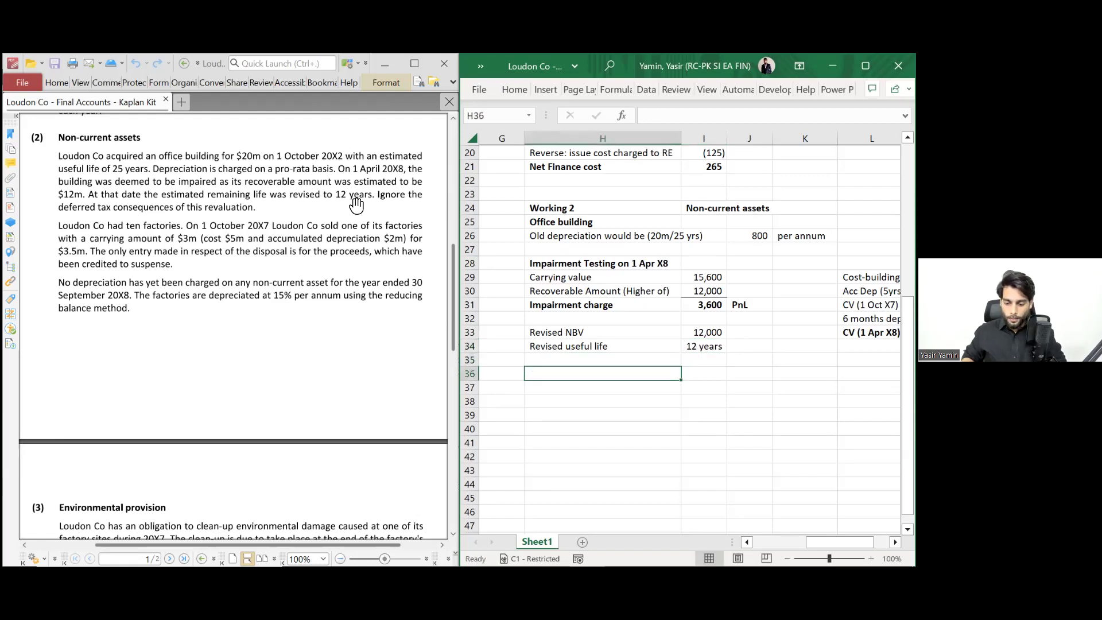
pyautogui.press('Up')
pyautogui.write('Revised depreic')
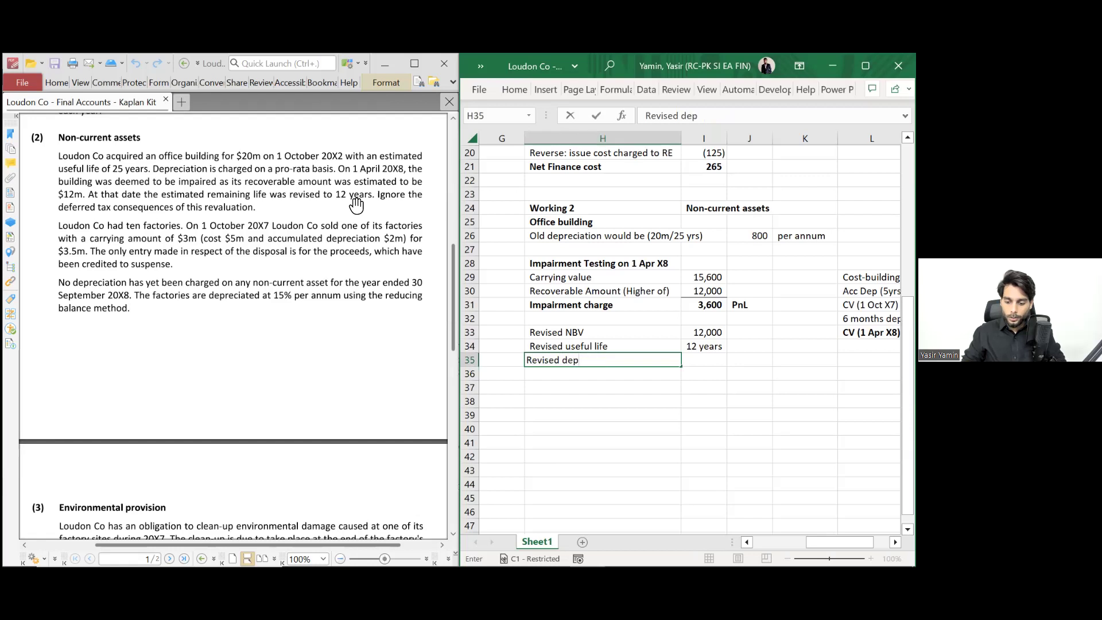
pyautogui.press('BackSpace')
pyautogui.press('BackSpace')
pyautogui.write('c')
pyautogui.press('BackSpace')
pyautogui.press('BackSpace')
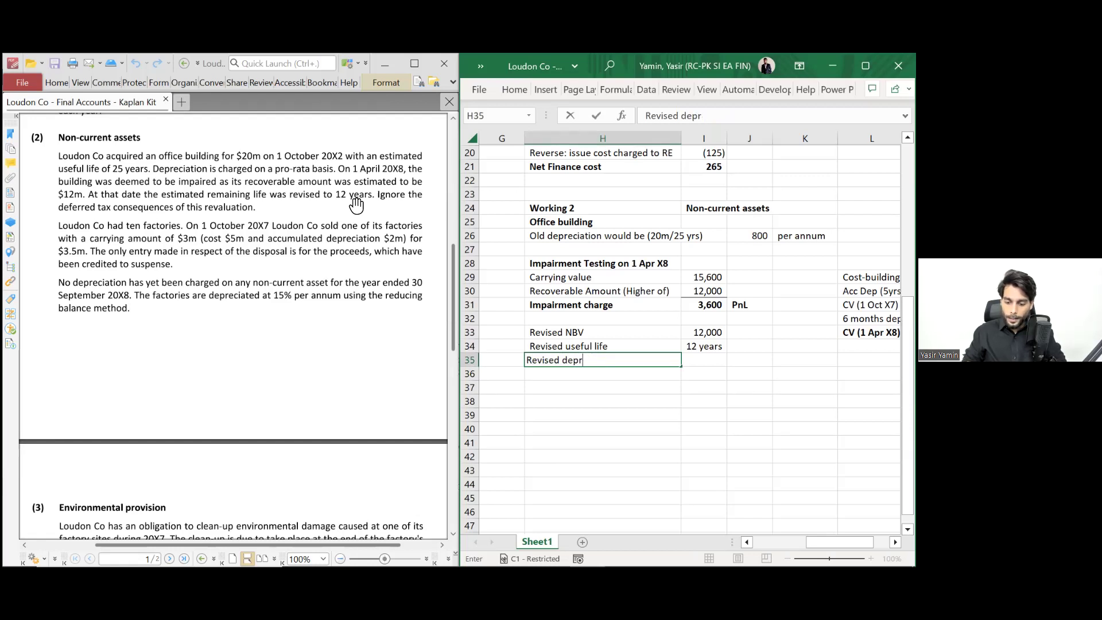
pyautogui.write('/ annum')
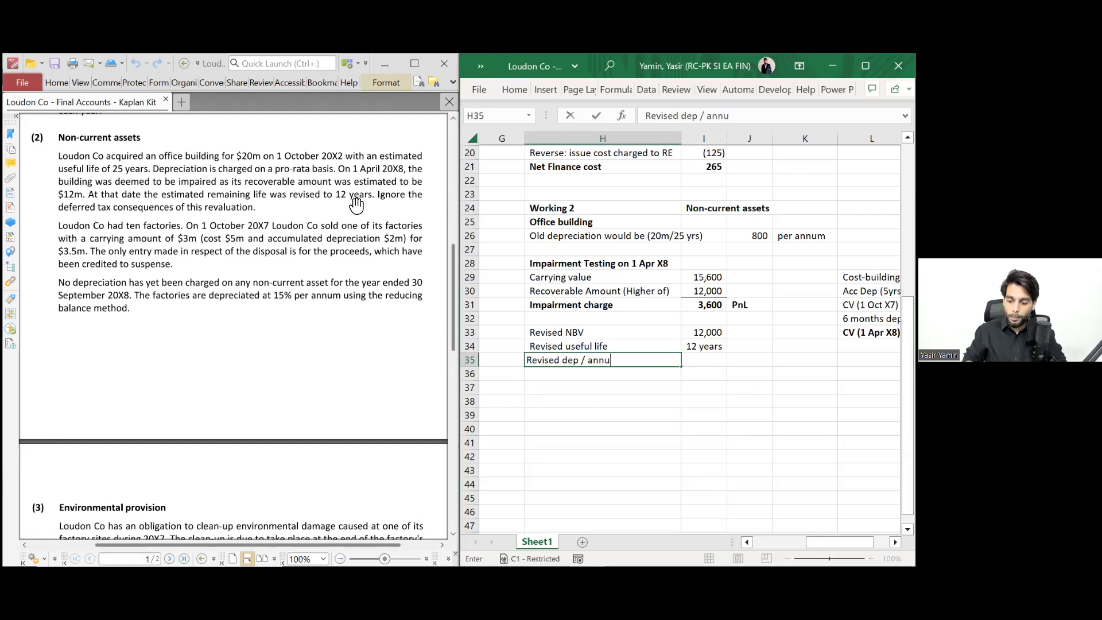
pyautogui.press('Return')
# - Enter =12000/12 in I35 to show 1,000, with 'per annum' in J35
pyautogui.press('Up')
pyautogui.press('Right')
pyautogui.write('=120')
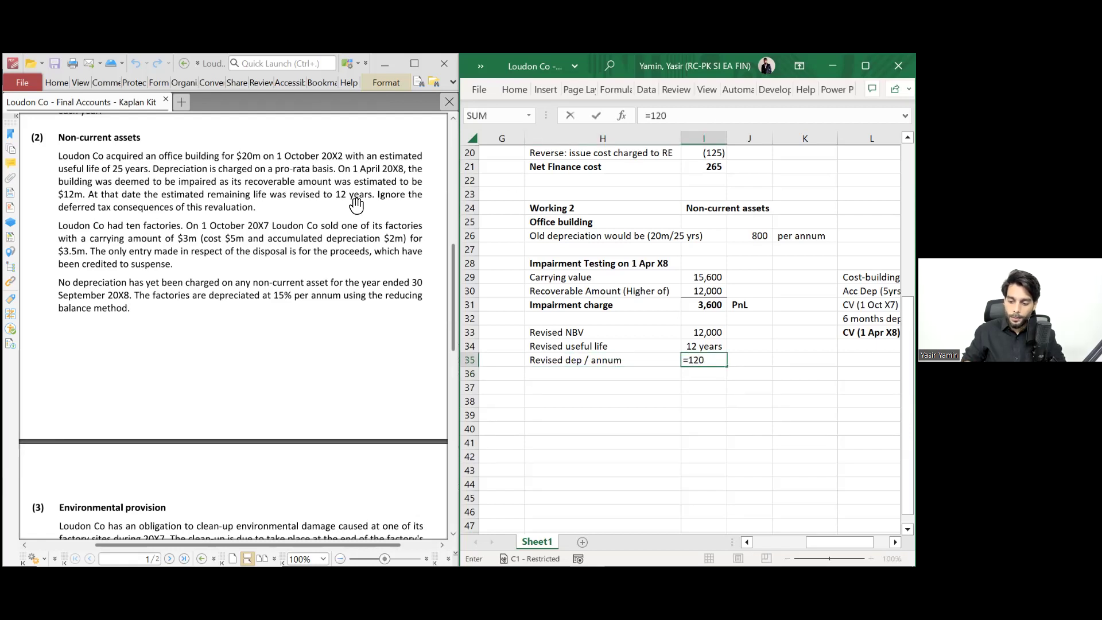
pyautogui.write('00/12')
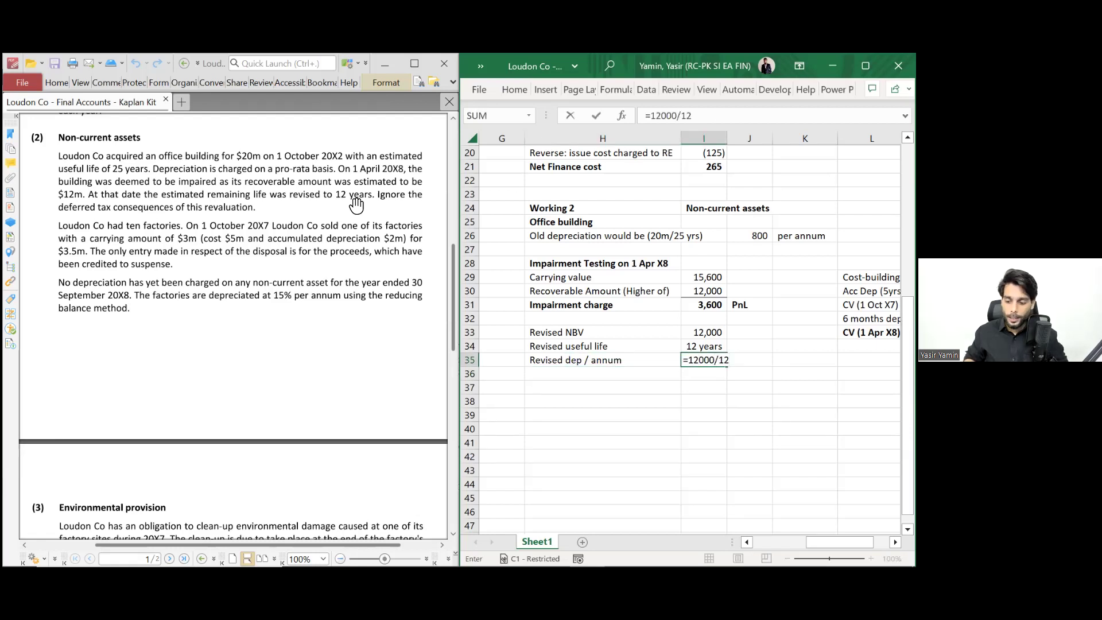
pyautogui.hotkey('ctrl', 'Return')
pyautogui.press('Right')
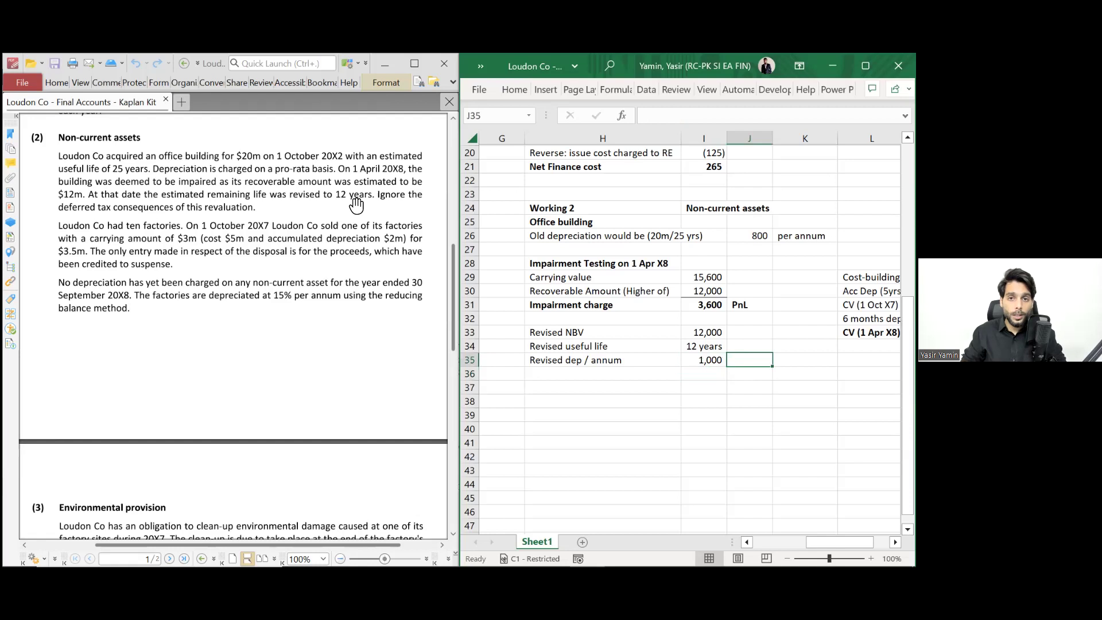
pyautogui.write('per annum')
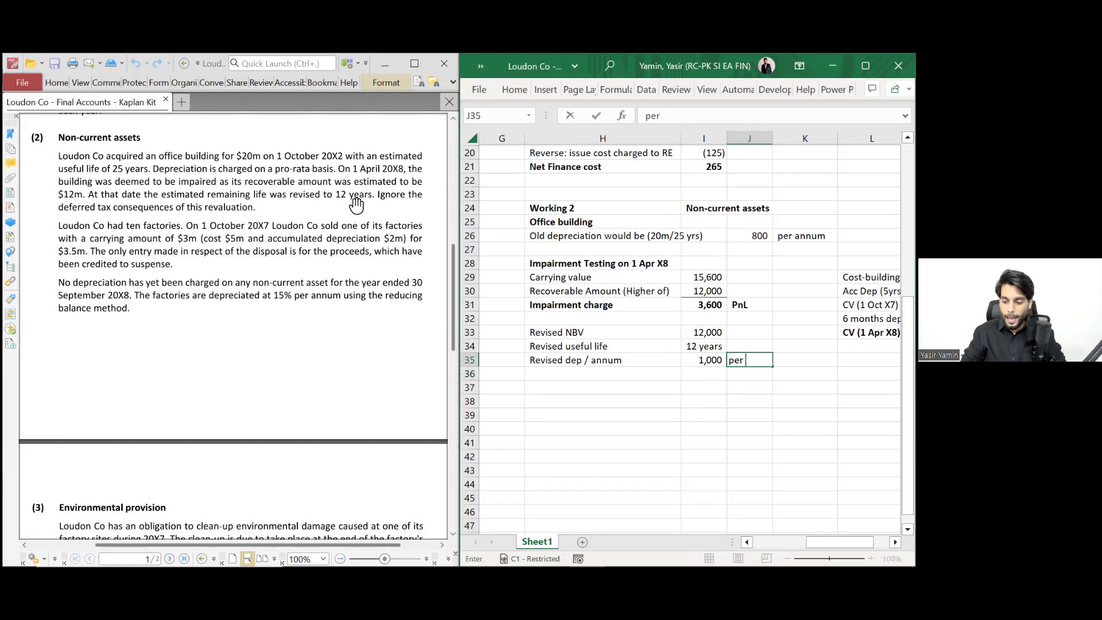
pyautogui.press('Return')
pyautogui.press('Down')
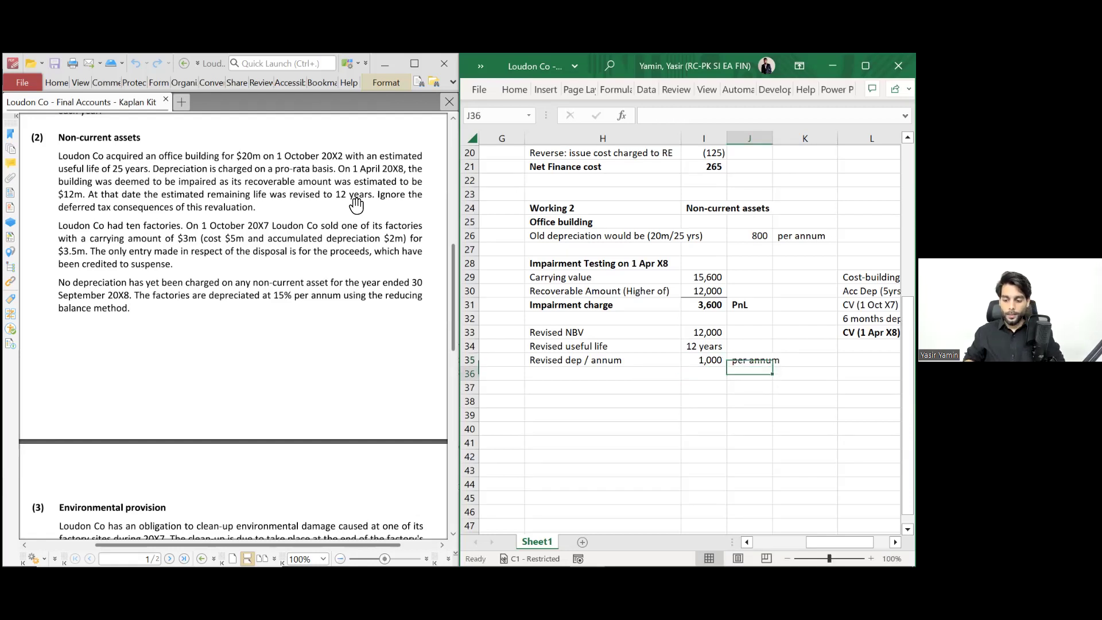
pyautogui.press('Left')
pyautogui.press('Left')
# - Add a Revised CV line linked to the Revised NBV, showing 12,000
pyautogui.write('R')
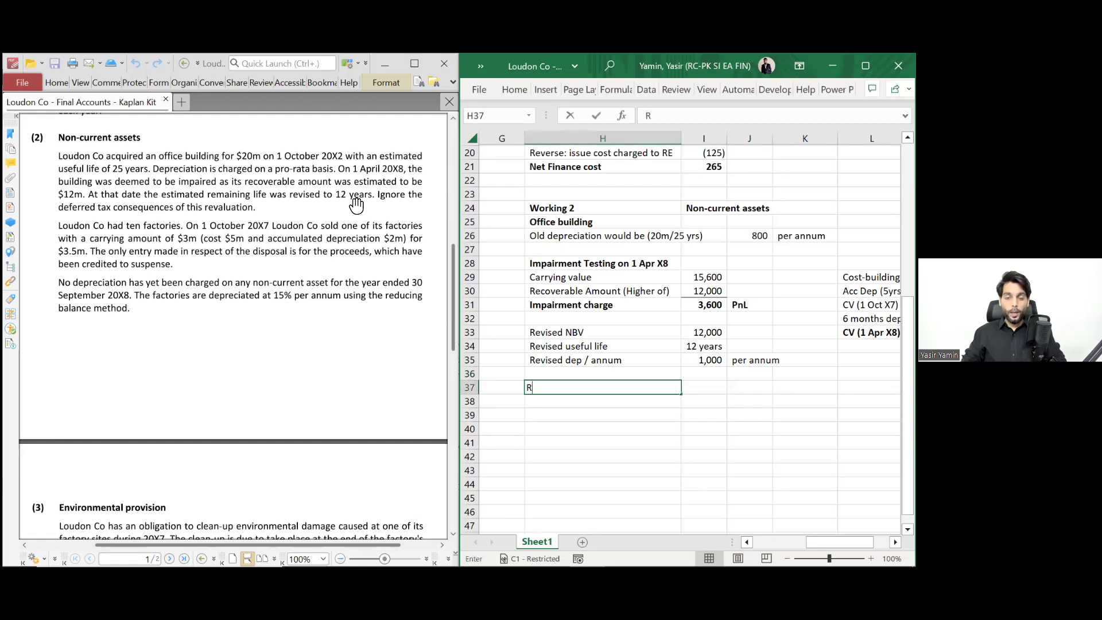
pyautogui.write('evised')
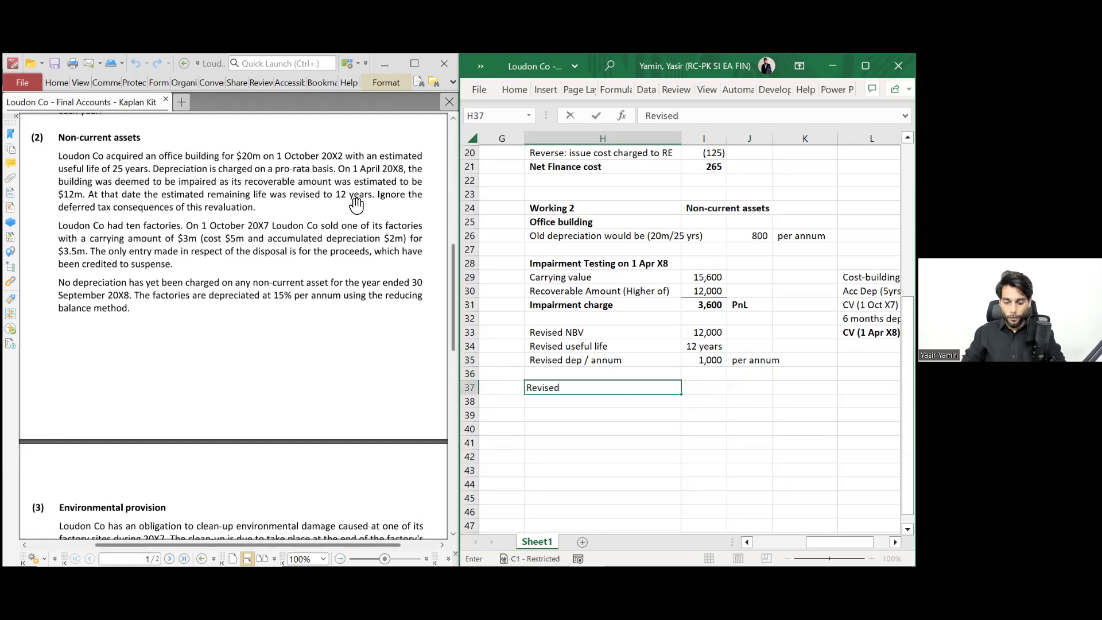
pyautogui.write(' CV')
pyautogui.press('Tab')
pyautogui.write('=')
pyautogui.press('Up')
pyautogui.press('Up')
pyautogui.press('Up')
pyautogui.press('Up')
pyautogui.press('Return')
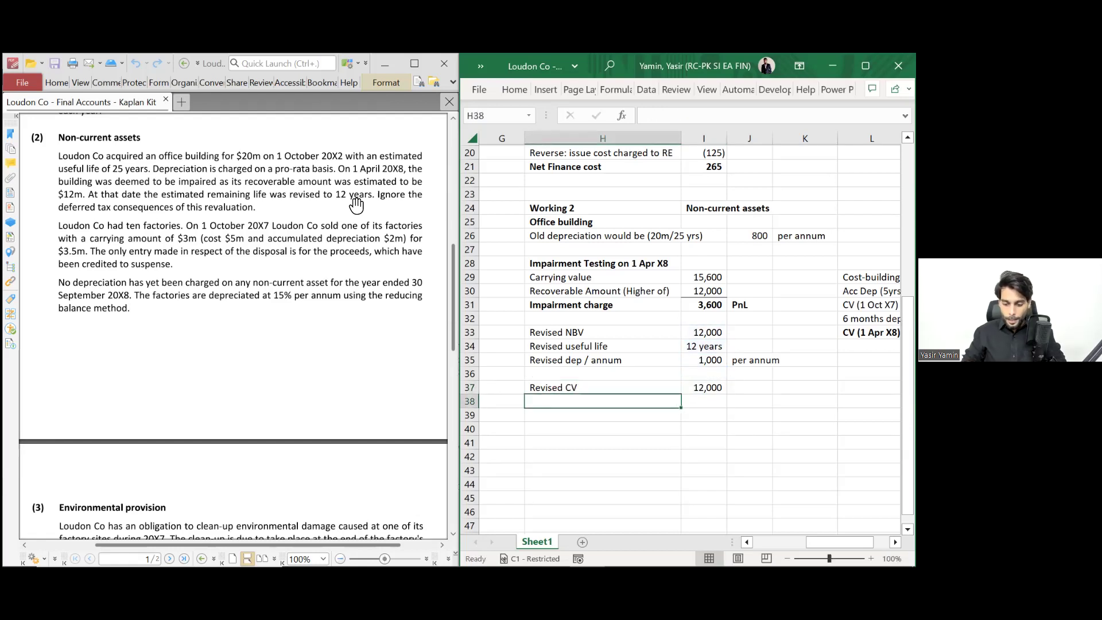
# - Label H38 'Dep for last 6 months (1,000 x 6/12)' and AutoFit column H
pyautogui.write('Dep for last 6 months')
pyautogui.hotkey('ctrl', 'Return')
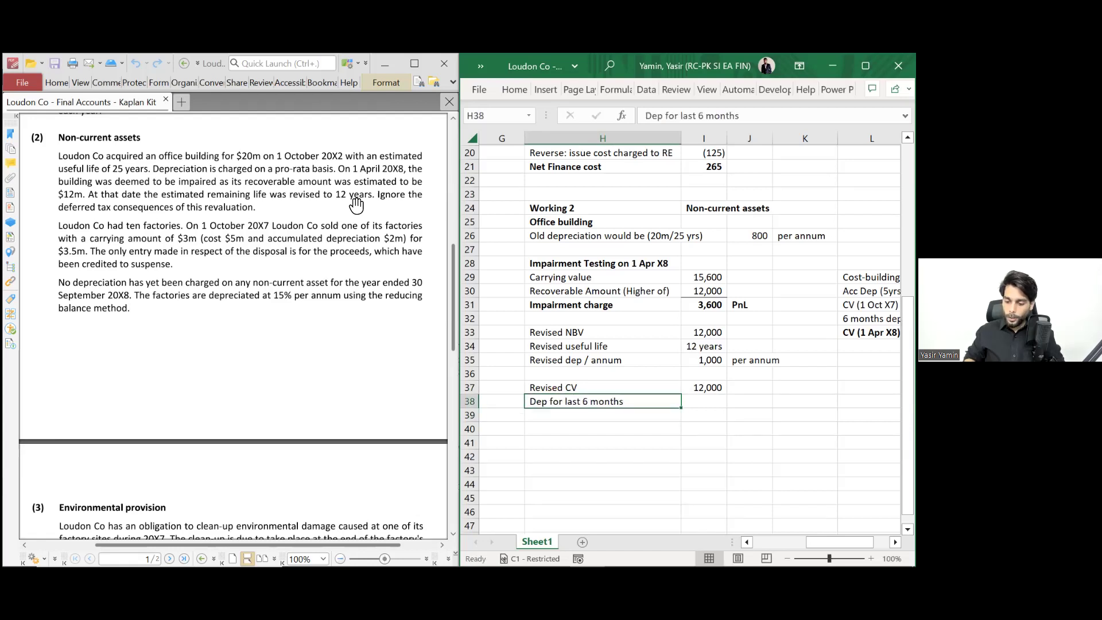
pyautogui.press('F2')
pyautogui.write('(1,000 x 6/12')
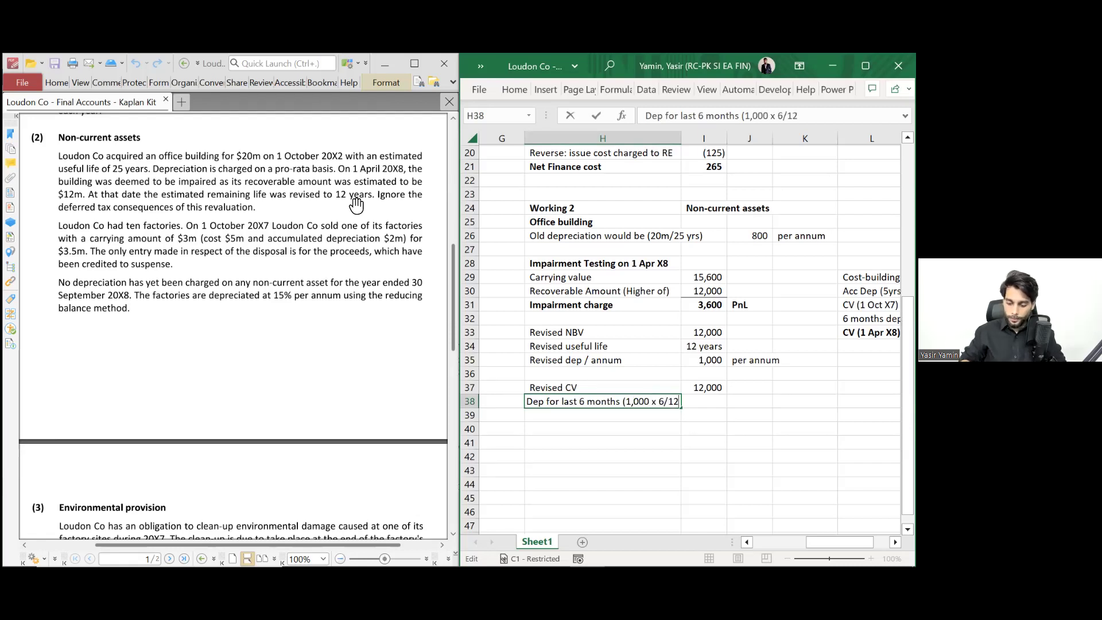
pyautogui.write(')')
pyautogui.press('Tab')
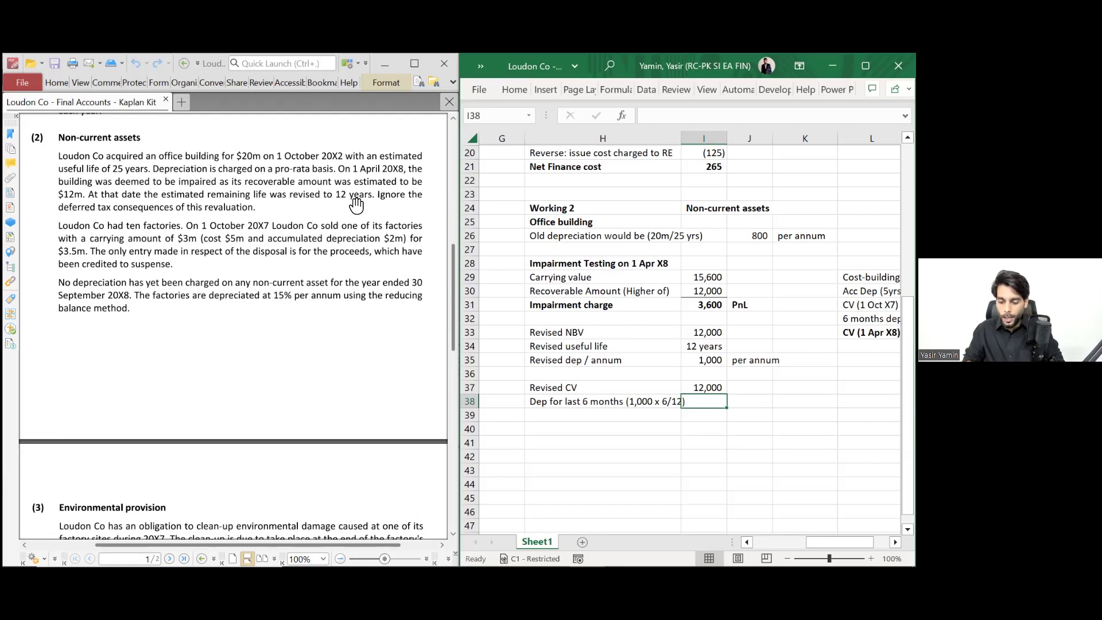
pyautogui.press('Left')
pyautogui.hotkey('alt', 'h')
pyautogui.press('o')
pyautogui.press('i')
# - Enter =-1000*6/12 in I38 to show (500), tagged PnL in J38
pyautogui.press('Right')
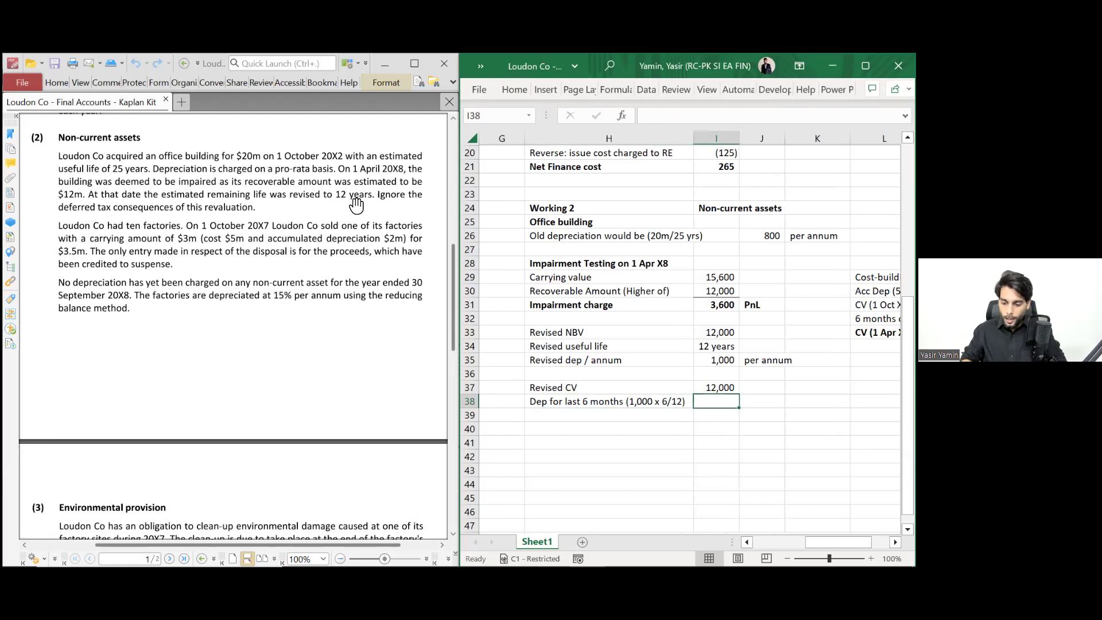
pyautogui.write('=1000*6/12')
pyautogui.press('Return')
pyautogui.press('Up')
pyautogui.press('F2')
pyautogui.press('Home')
pyautogui.press('Right')
pyautogui.write('-')
pyautogui.press('Return')
pyautogui.press('Up')
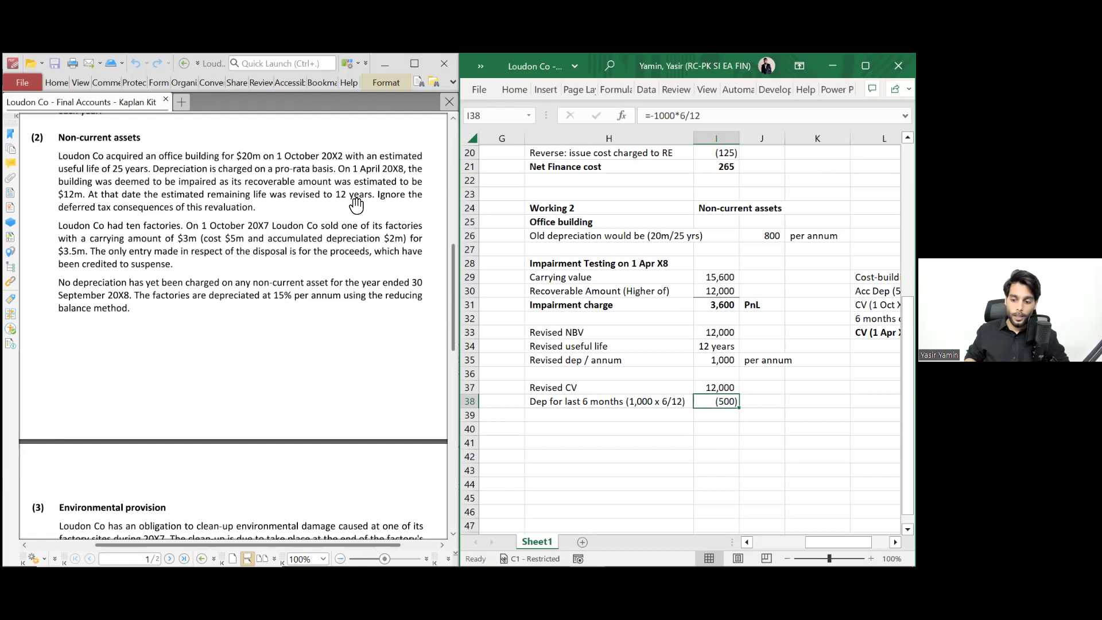
pyautogui.press('Right')
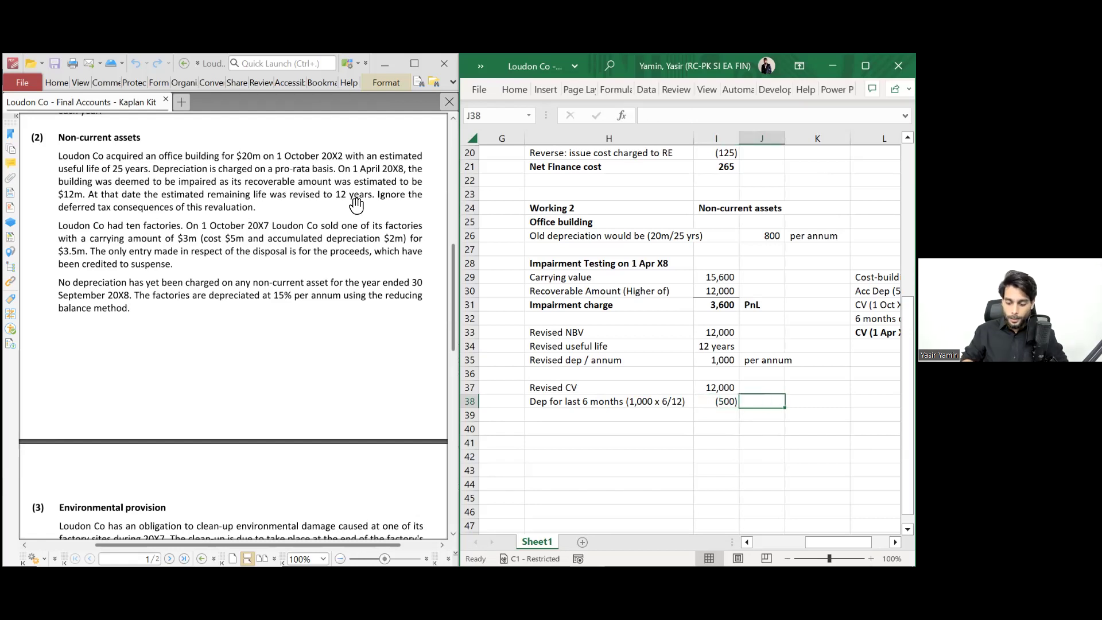
pyautogui.write('PnL')
pyautogui.press('Return')
pyautogui.press('Left')
pyautogui.press('Left')
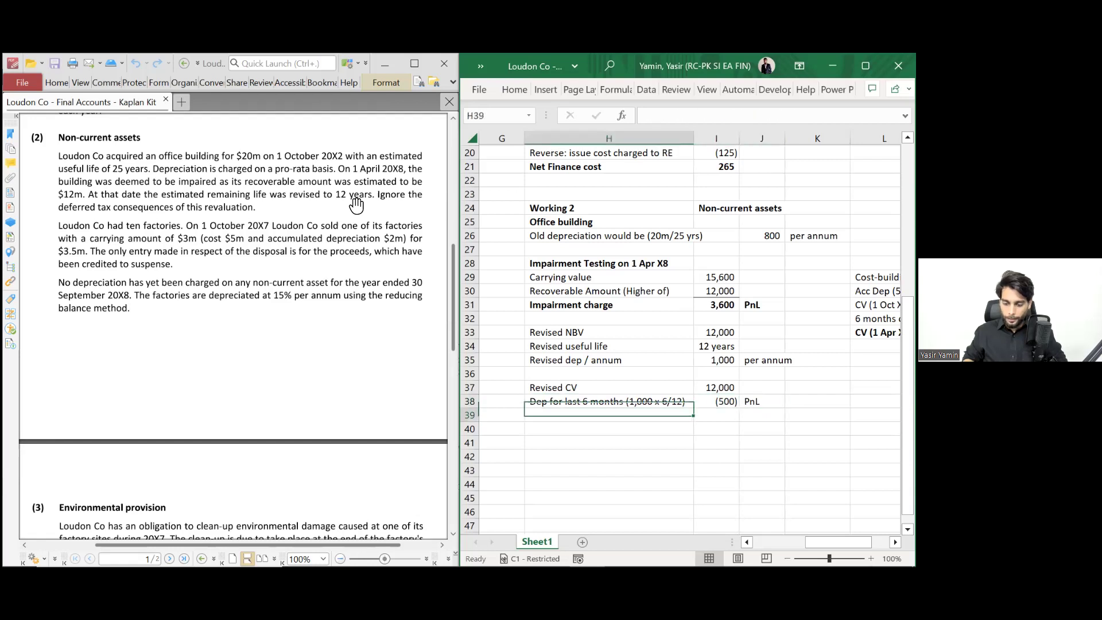
# - Add 'CV as on 30 Sep X8' in row 39, summing revised CV and depreciation to 11,500
pyautogui.write('C')
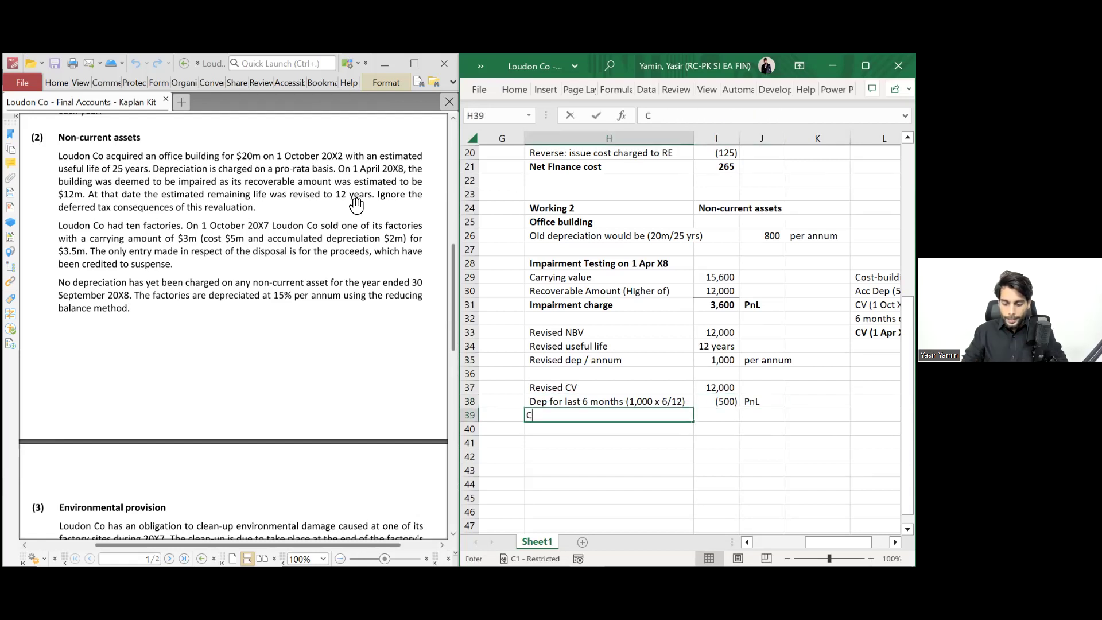
pyautogui.write('V as on')
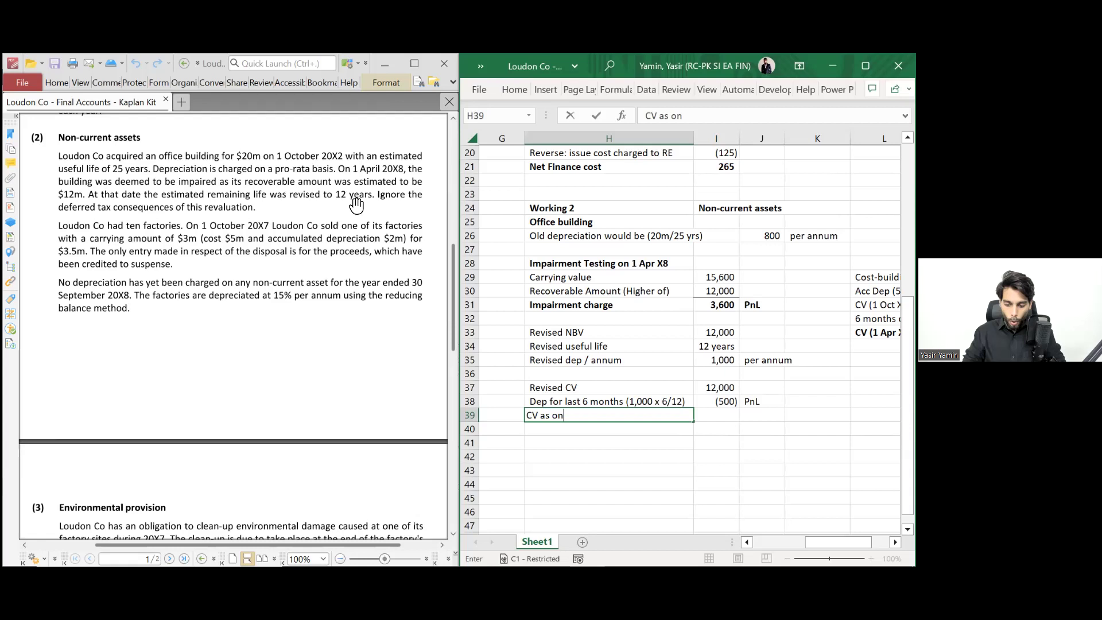
pyautogui.write(' 30 Sep X8')
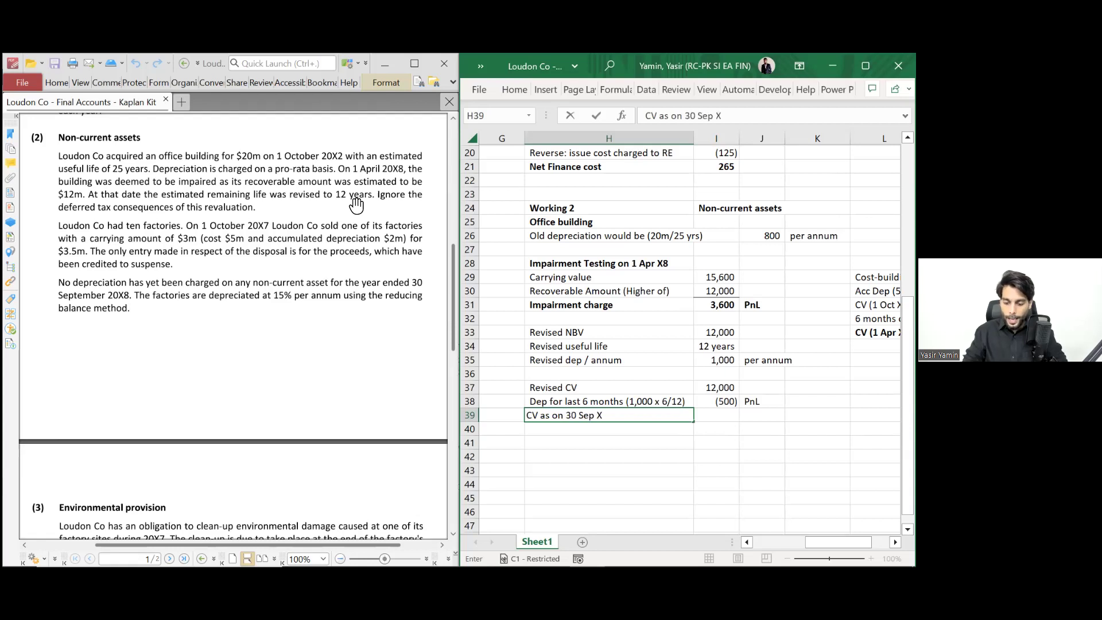
pyautogui.press('Return')
pyautogui.press('Up')
pyautogui.press('Right')
pyautogui.write('=')
pyautogui.press('Up')
pyautogui.press('Up')
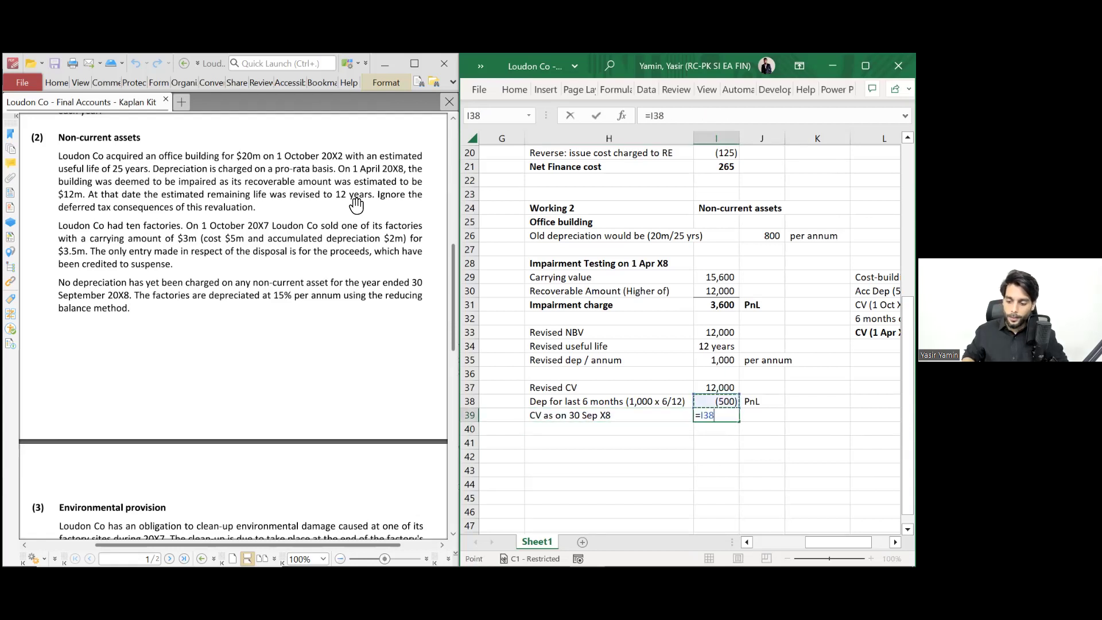
pyautogui.write('+')
pyautogui.press('Up')
pyautogui.press('Return')
# - Bold the CV as on 30 Sep X8 row and tag it SOFP in bold
pyautogui.press('Up')
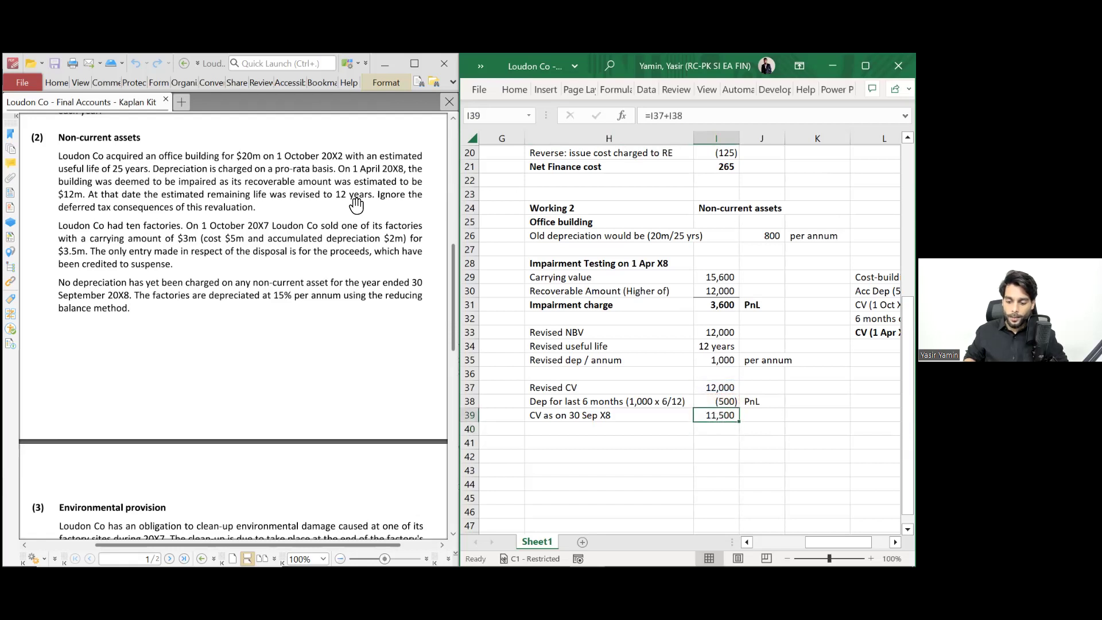
pyautogui.hotkey('shift', 'Left')
pyautogui.hotkey('ctrl', 'b')
pyautogui.press('Right')
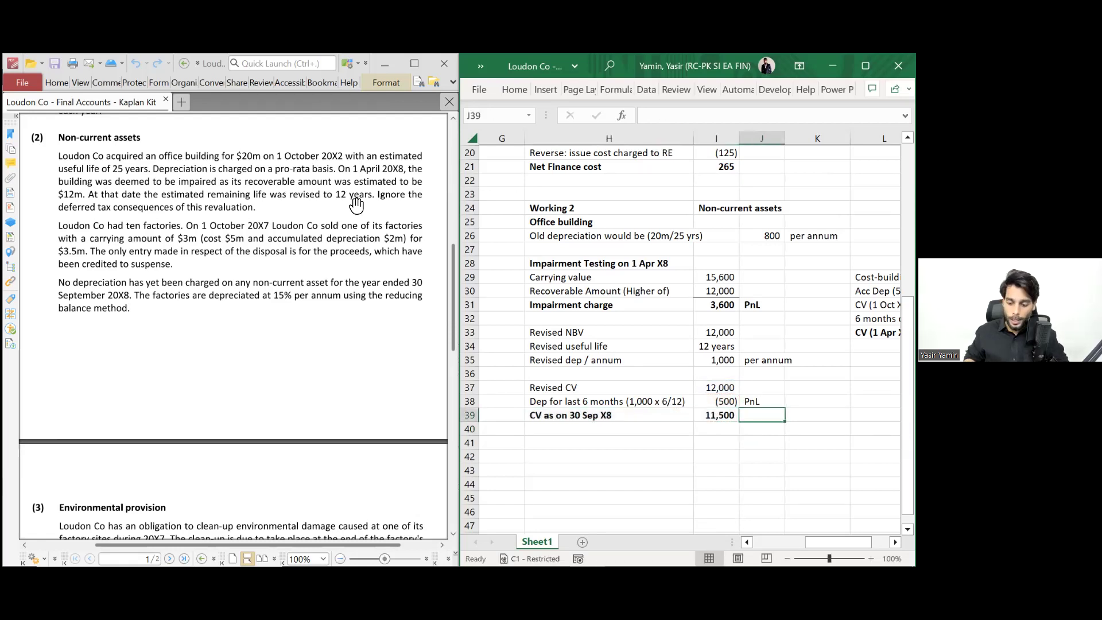
pyautogui.write('SOFP')
pyautogui.press('Return')
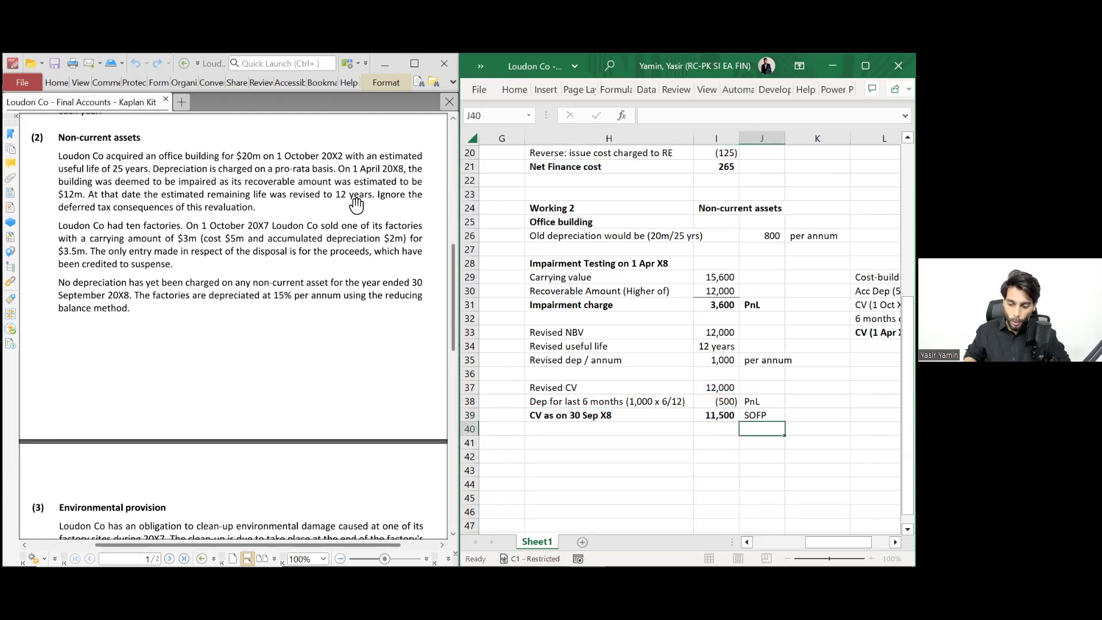
pyautogui.press('Up')
pyautogui.hotkey('ctrl', 'b')
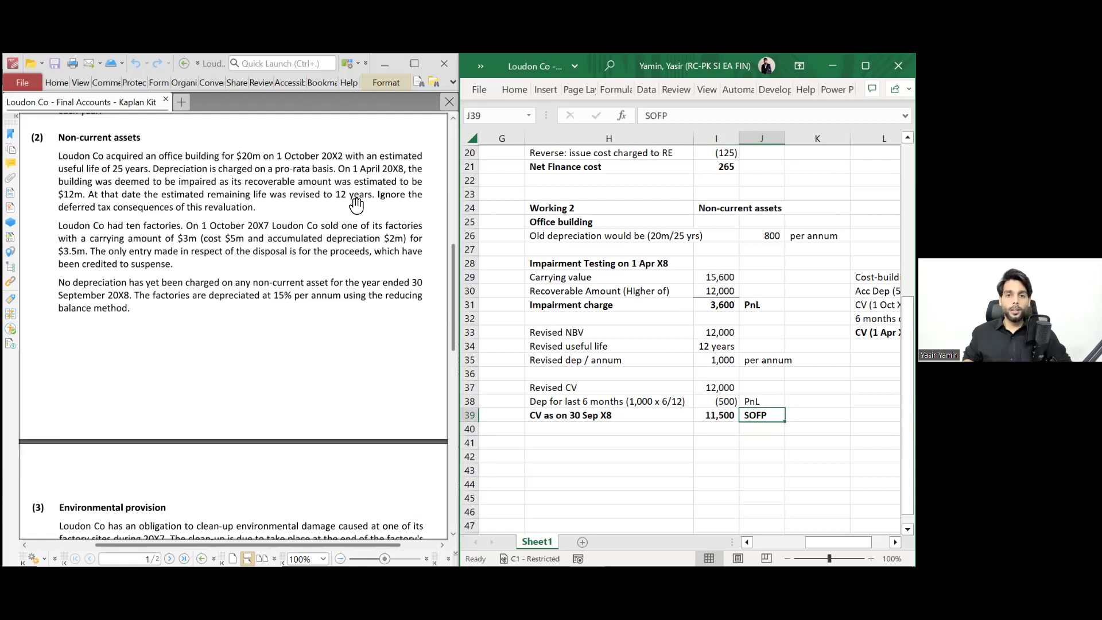
# - Start an Office building summary: bold 'Office building:' heading with PnL and SOFP lines below
pyautogui.press('Down')
pyautogui.press('Down')
pyautogui.press('Left')
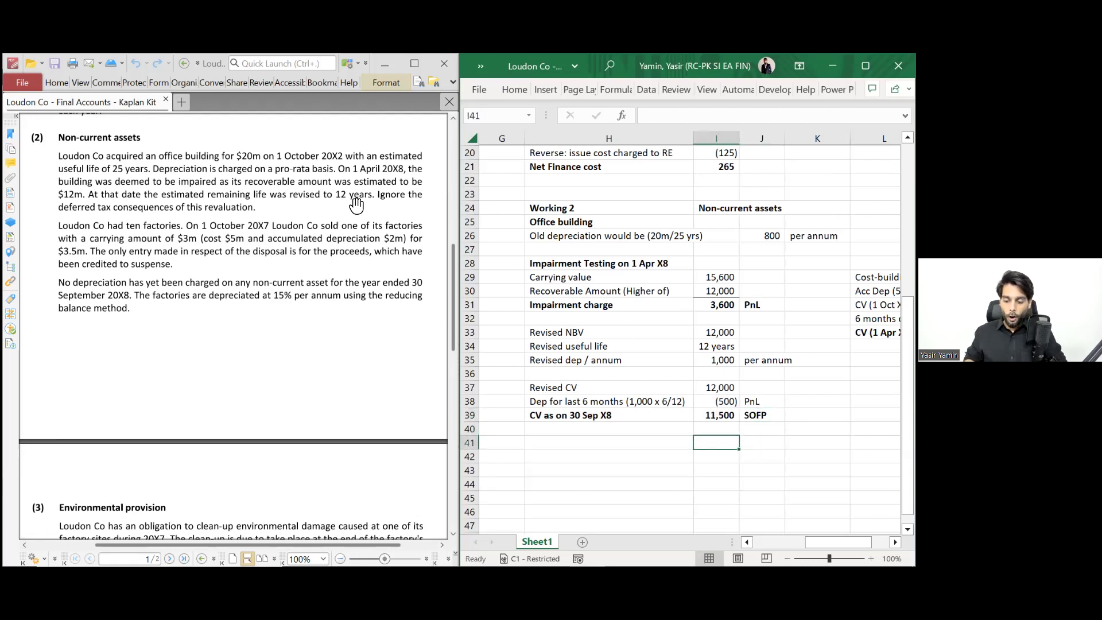
pyautogui.press('Left')
pyautogui.press('Down')
pyautogui.press('Up')
pyautogui.write('Of')
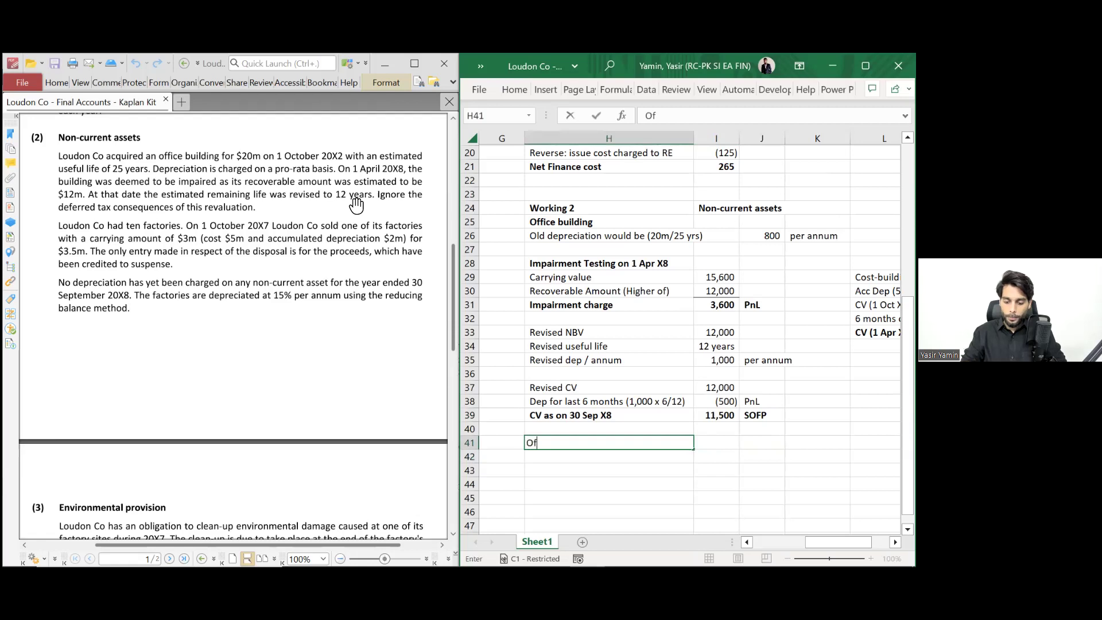
pyautogui.write('fice building:')
pyautogui.press('Return')
pyautogui.press('Up')
pyautogui.hotkey('ctrl', 'b')
pyautogui.press('Down')
pyautogui.write('PnL')
pyautogui.press('Return')
pyautogui.write('SOFP')
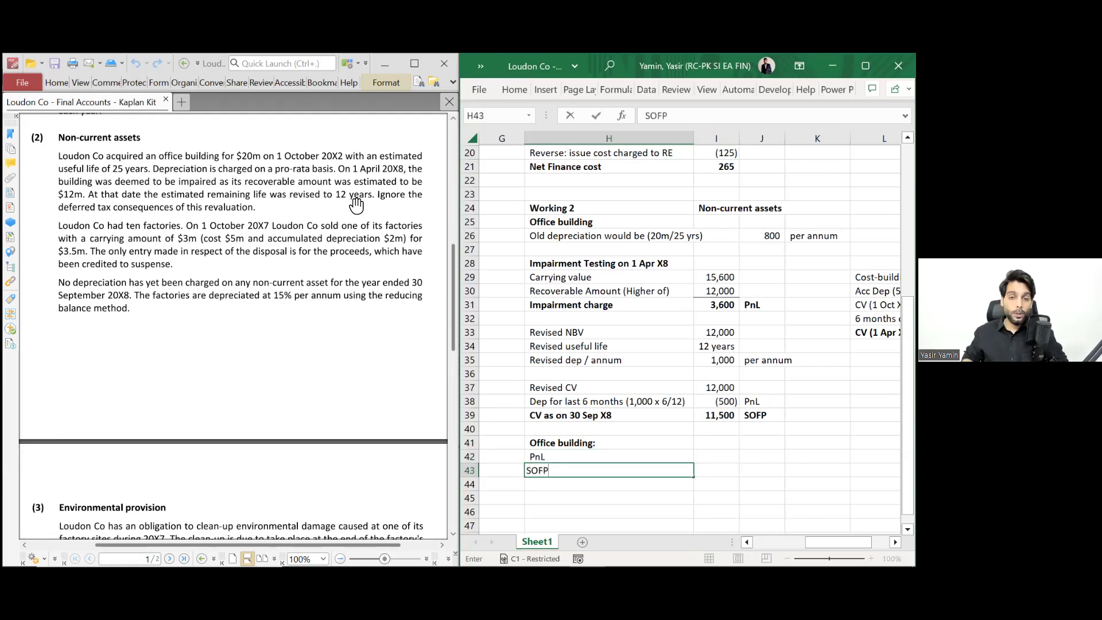
pyautogui.press('Return')
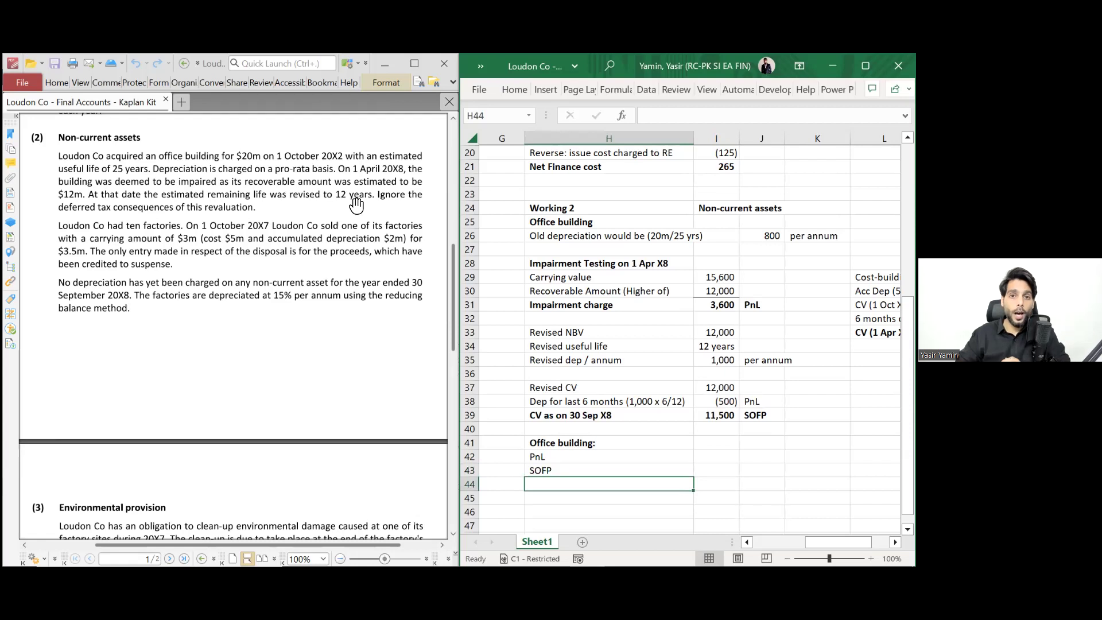
# - Begin adding a bracket to the PnL line in H42, then abandon the edit
pyautogui.press('Up')
pyautogui.press('Up')
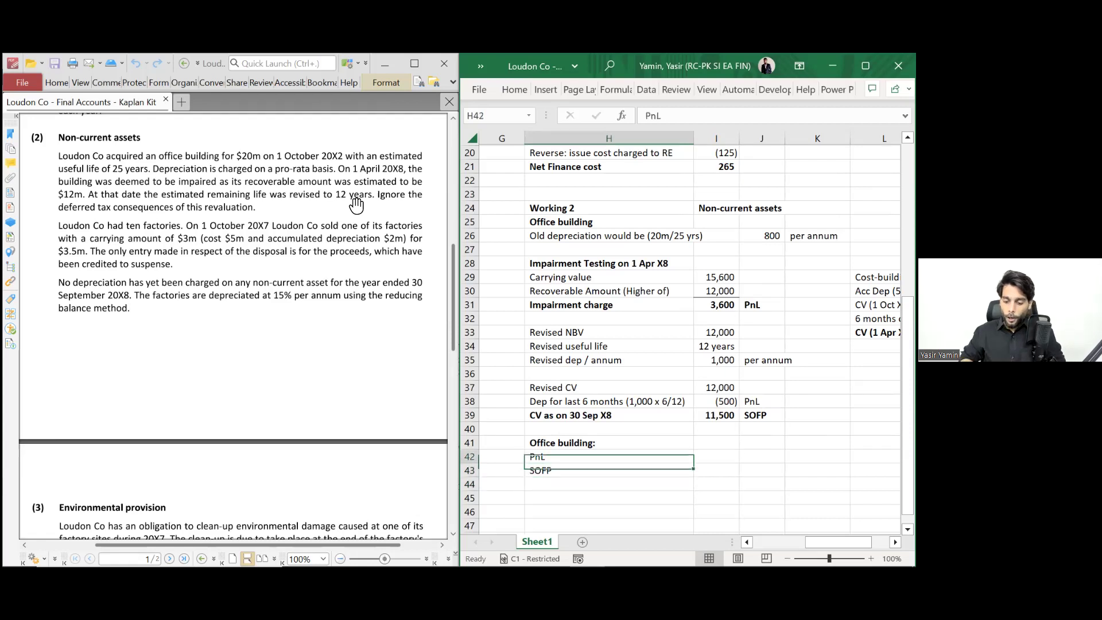
pyautogui.press('F2')
pyautogui.write('(')
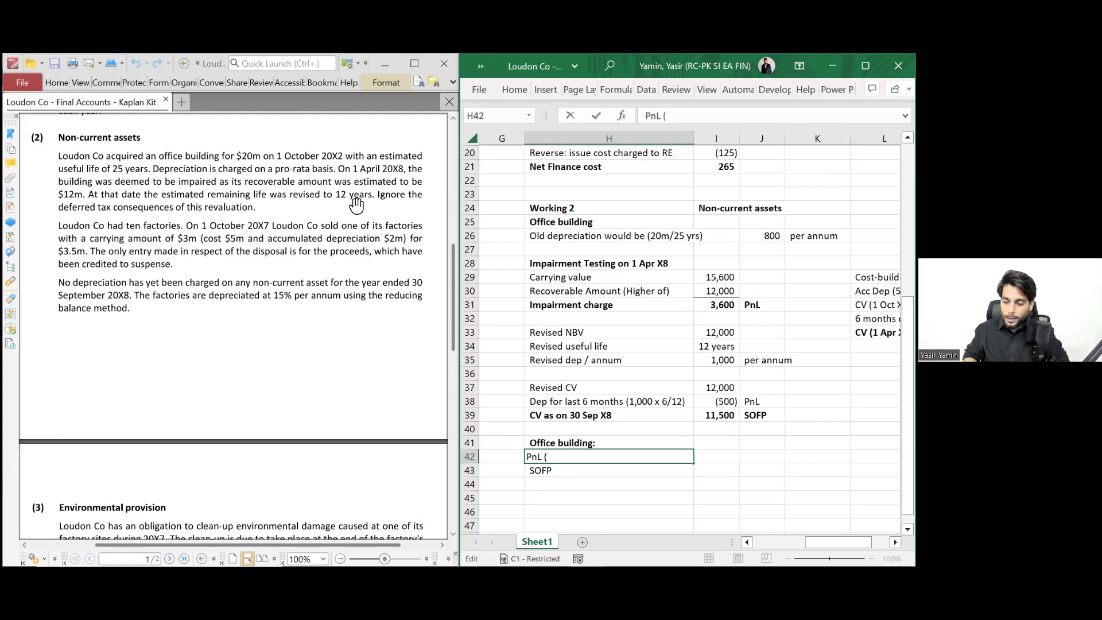
pyautogui.hscroll(3, 689, 345)
pyautogui.hscroll(-3, 689, 344)
pyautogui.hscroll(2, 688, 344)
pyautogui.hscroll(-2, 689, 345)
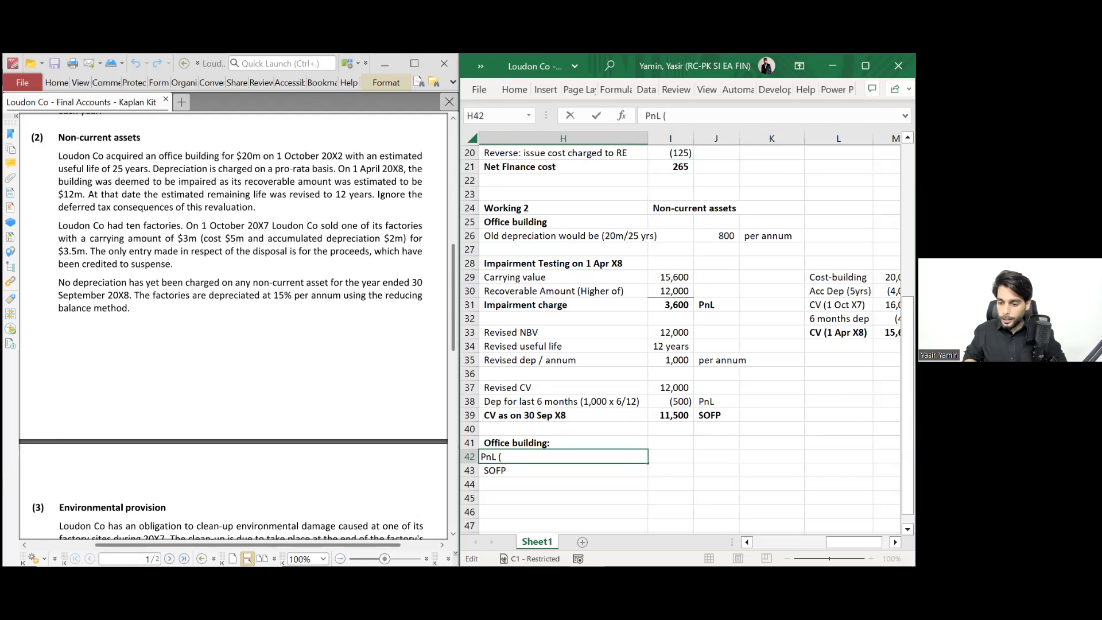
pyautogui.press('Escape')
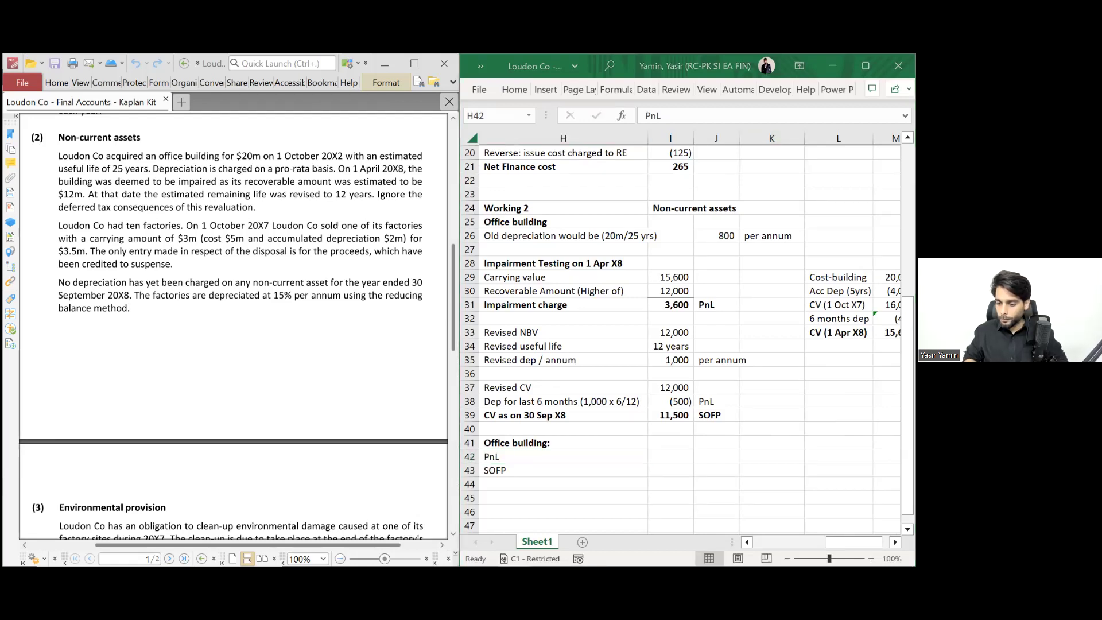
# - Confirm the (400) 6 months dep in M32 and italicise that row
pyautogui.hscroll(10, 688, 344)
pyautogui.hscroll(-12, 689, 344)
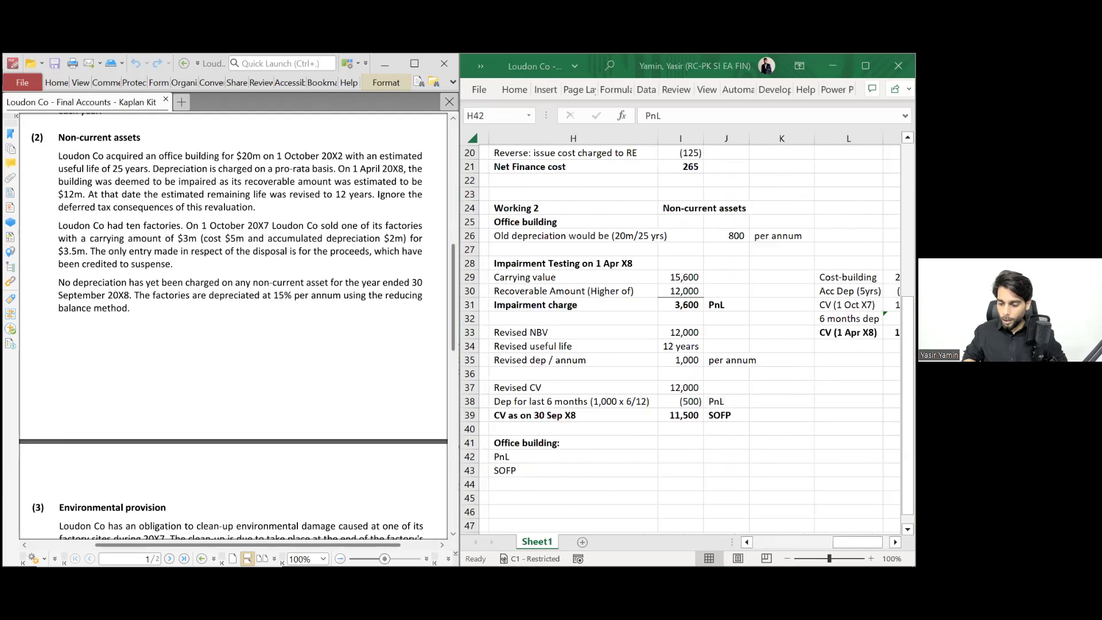
pyautogui.hscroll(2, 689, 344)
pyautogui.hscroll(6, 689, 344)
pyautogui.hscroll(-2, 689, 344)
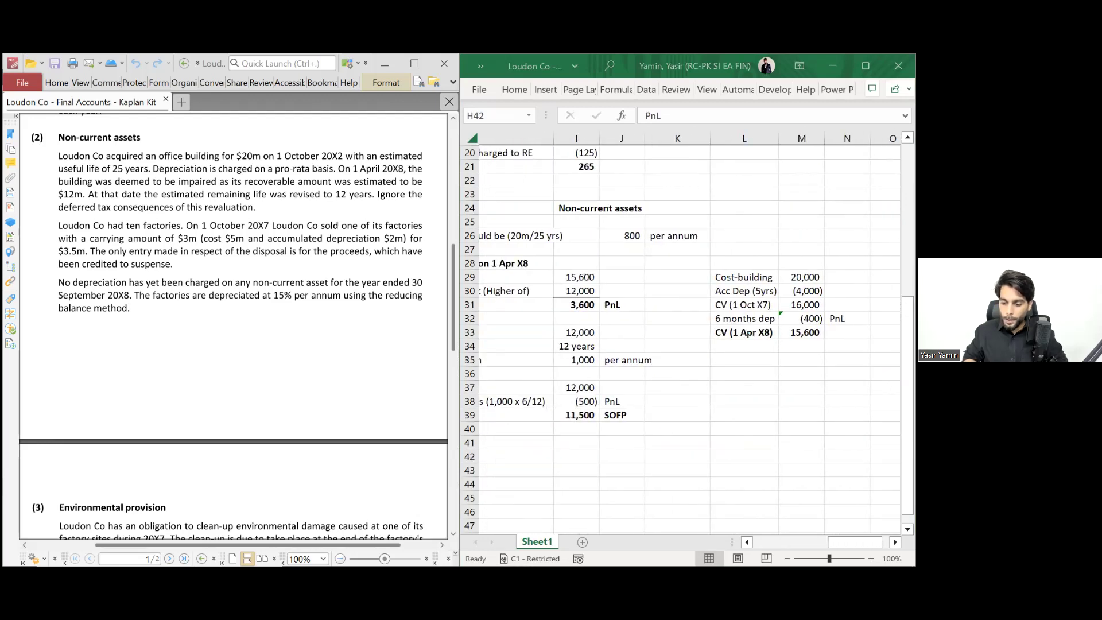
pyautogui.doubleClick(814, 318)
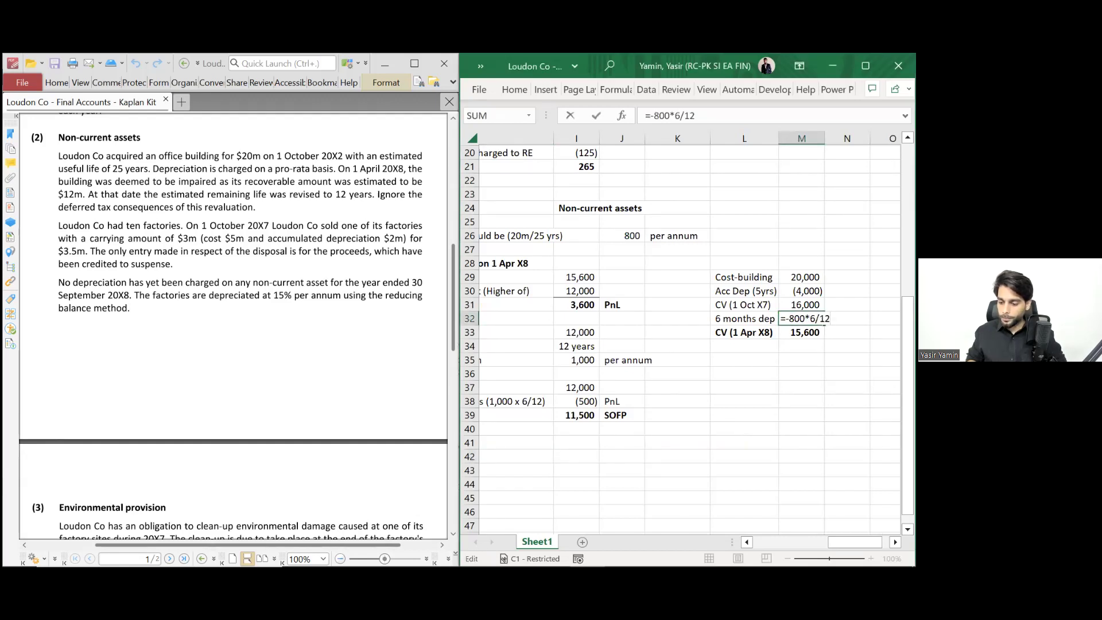
pyautogui.press('Return')
pyautogui.press('Up')
pyautogui.press('Right')
pyautogui.hotkey('shift', 'Left')
pyautogui.hotkey('shift', 'Left')
pyautogui.hotkey('ctrl', 'i')
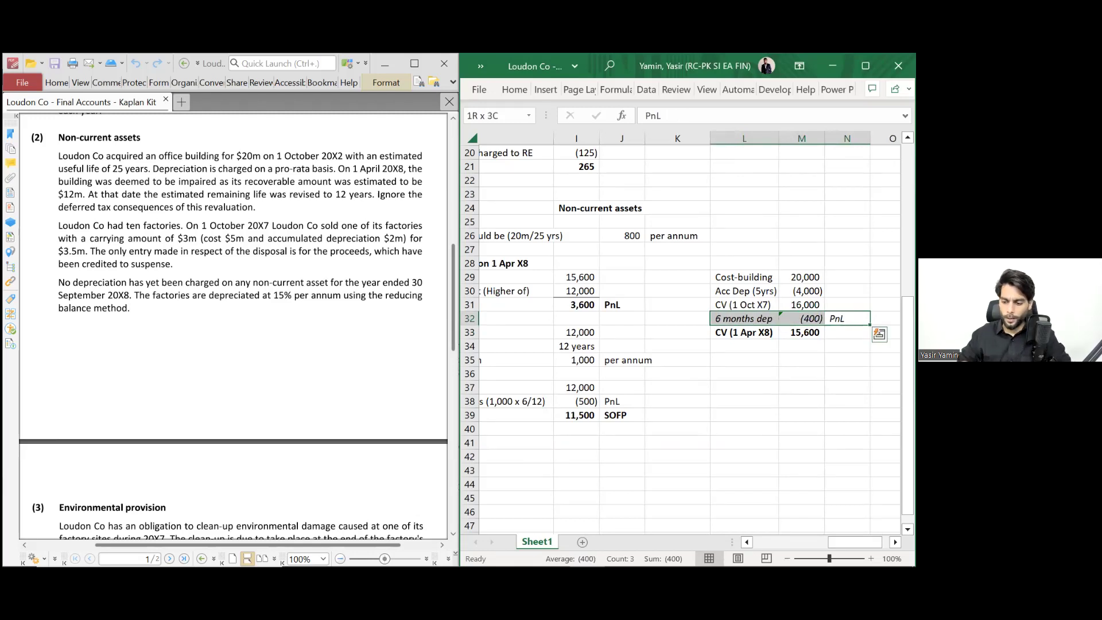
# - Italicise the Working 2 Impairment charge and Dep for last 6 months (500) rows
pyautogui.hscroll(-2, 637, 381)
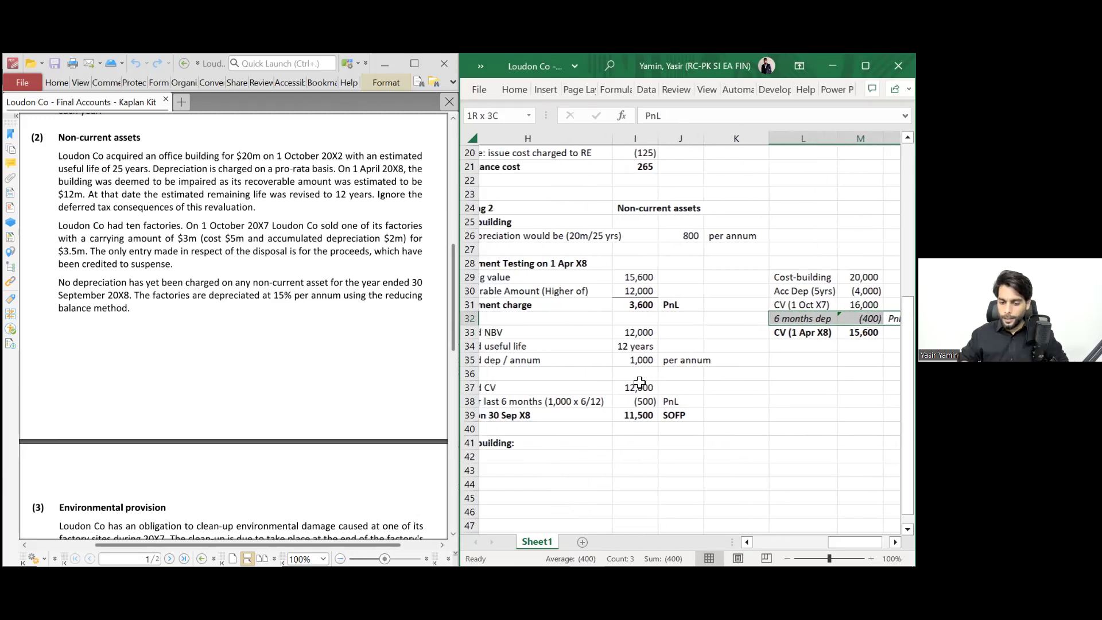
pyautogui.click(555, 305)
pyautogui.hotkey('shift', 'Right')
pyautogui.hotkey('ctrl', 'i')
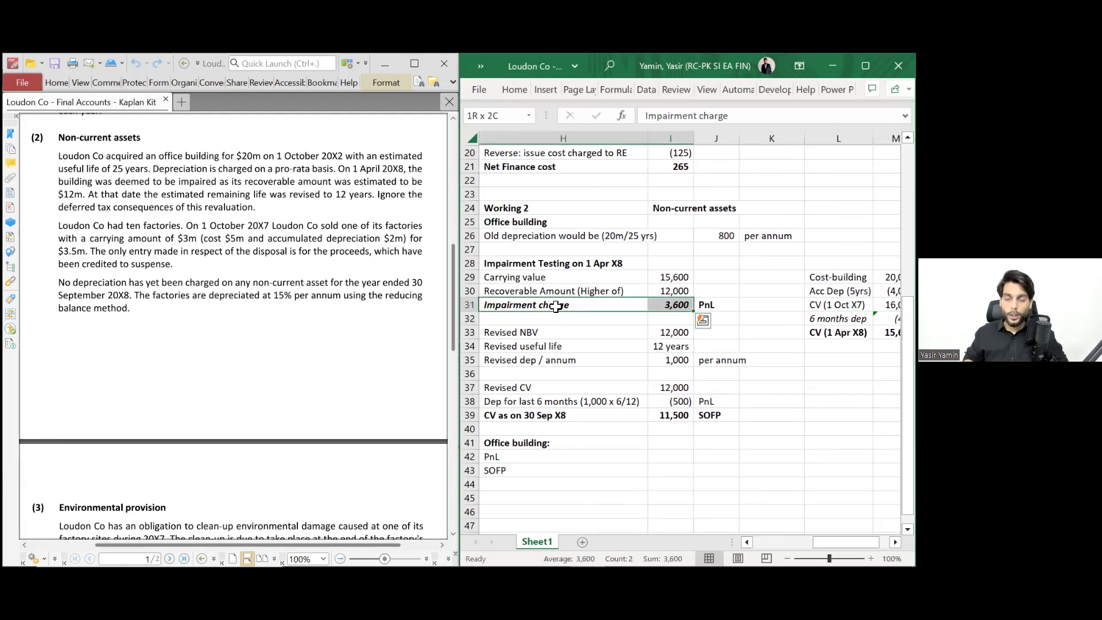
pyautogui.press('Down')
pyautogui.press('Down')
pyautogui.press('Down')
pyautogui.press('Down')
pyautogui.press('Down')
pyautogui.press('Down')
pyautogui.press('Down')
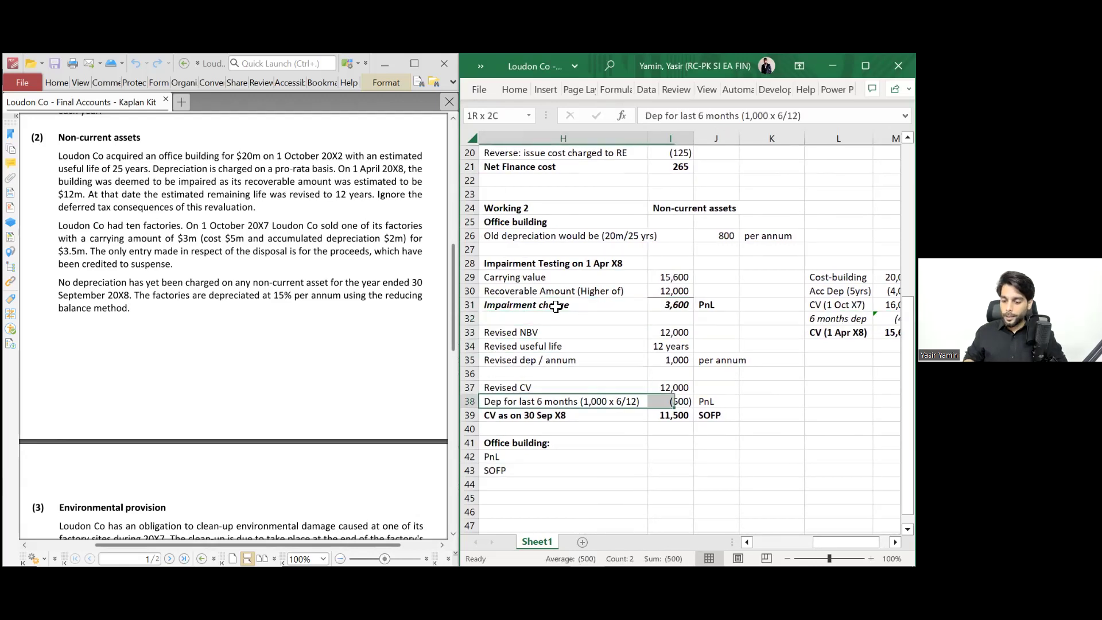
pyautogui.hotkey('ctrl', 'i')
pyautogui.hotkey('shift', 'Right')
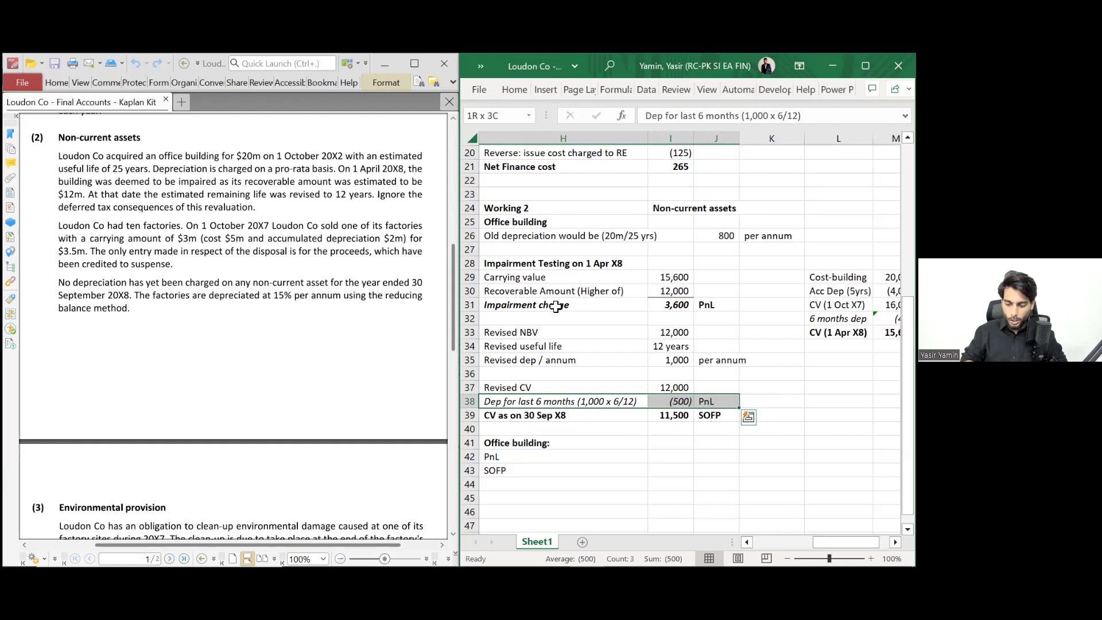
pyautogui.press('Down')
pyautogui.press('Down')
pyautogui.press('Down')
pyautogui.press('Down')
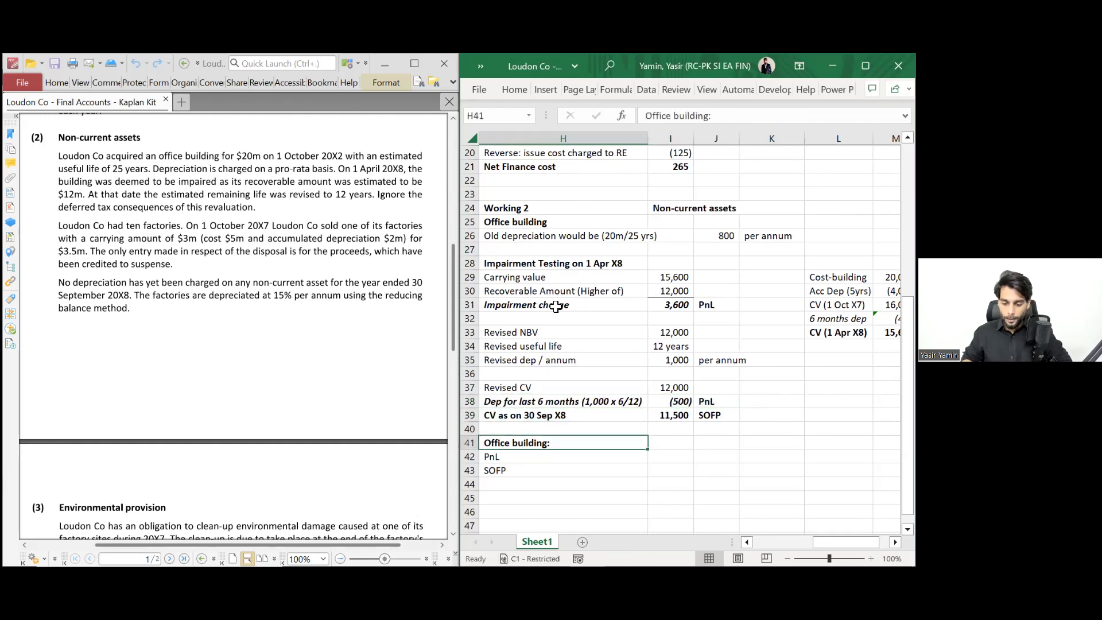
# - Append (400 + 3600 + 500) to the PnL label and total it as =400+3600+500 (4,500) in I42
pyautogui.press('F2')
pyautogui.write('(400 + 3600 ')
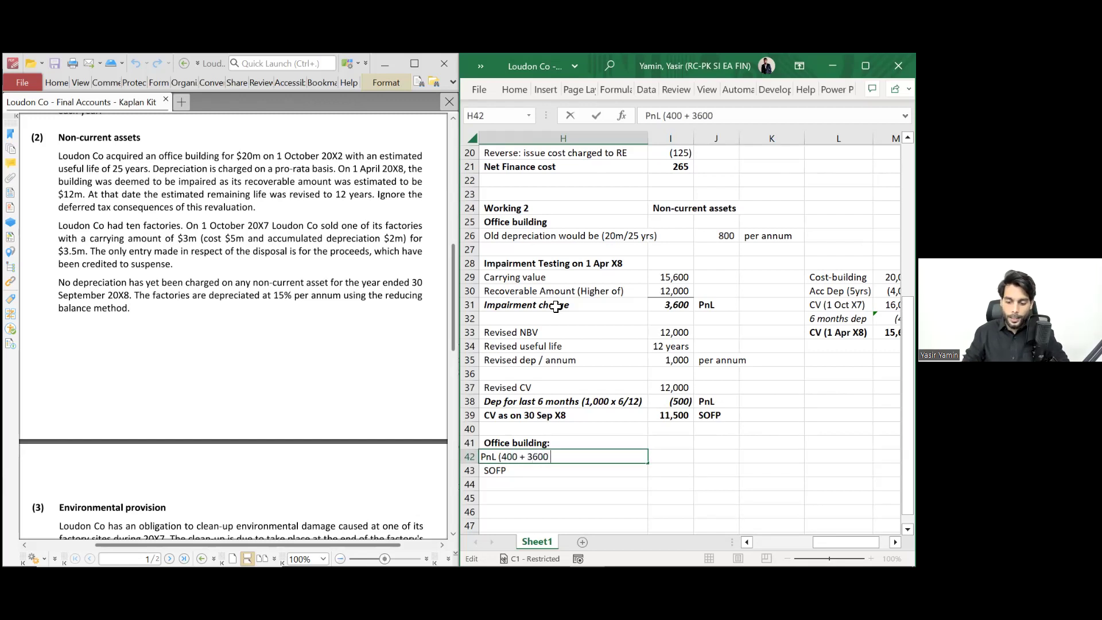
pyautogui.write('_+')
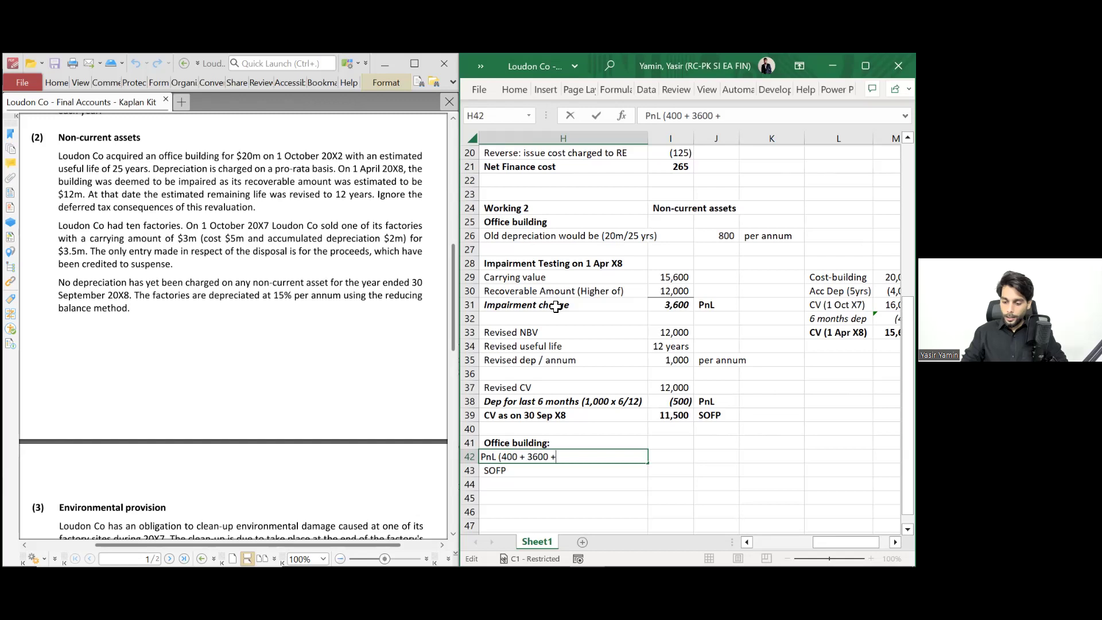
pyautogui.write(' 500)')
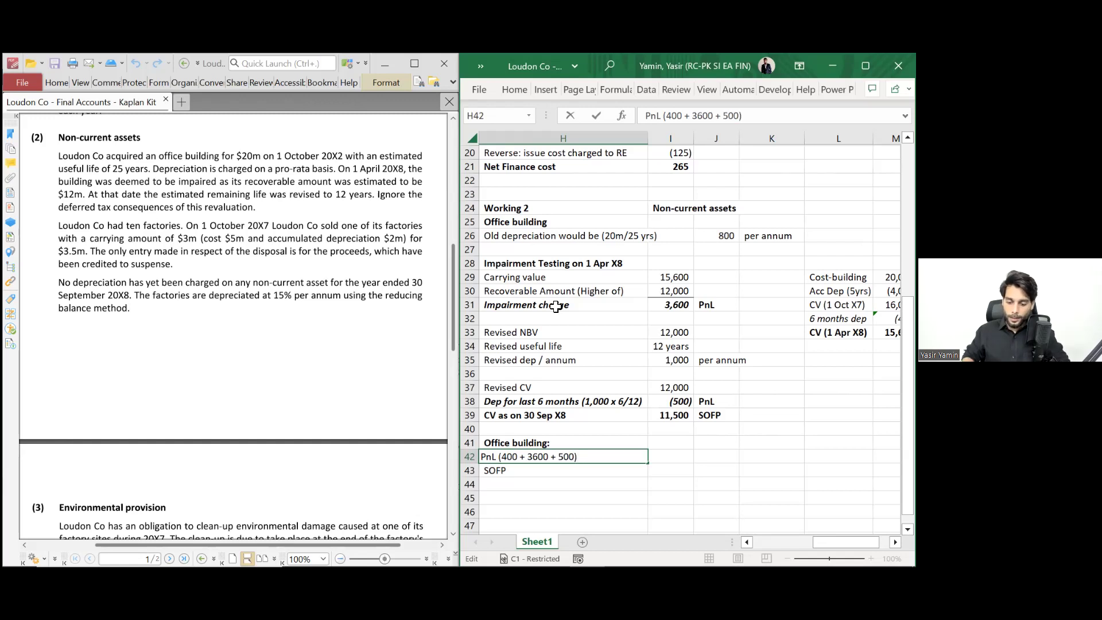
pyautogui.hotkey('ctrl', 'Return')
pyautogui.press('Right')
pyautogui.write('=400+')
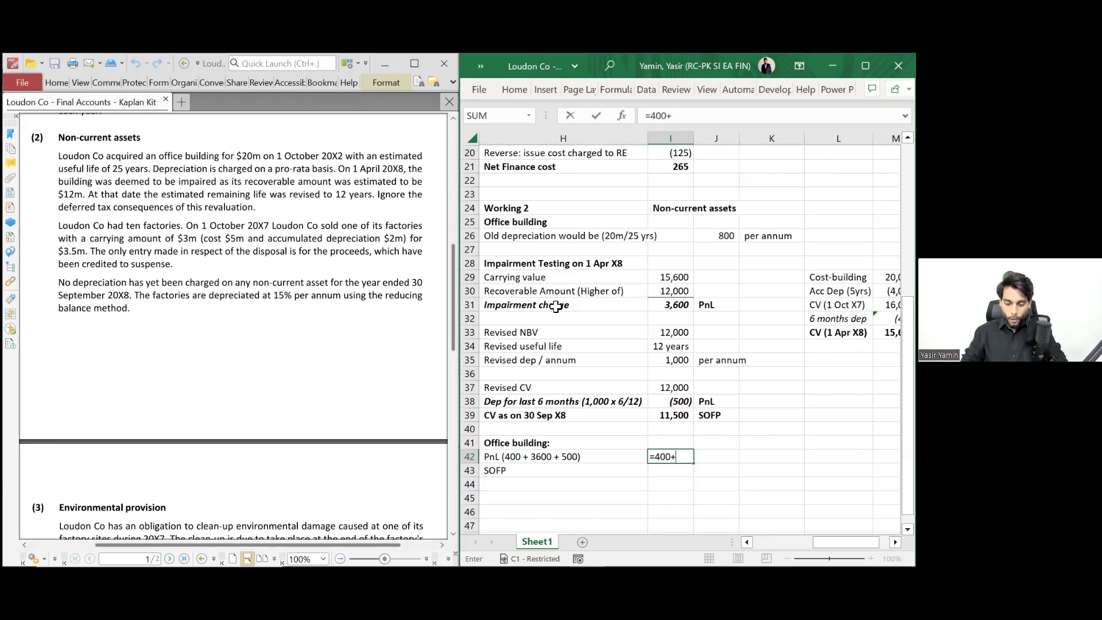
pyautogui.write('3600')
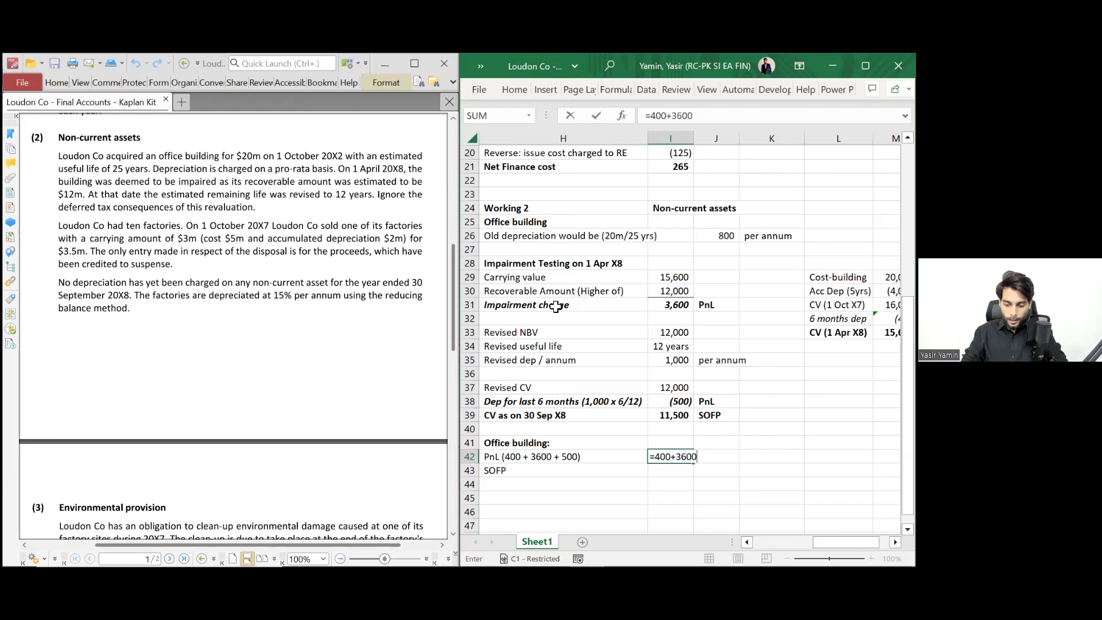
pyautogui.write('+500')
pyautogui.press('Return')
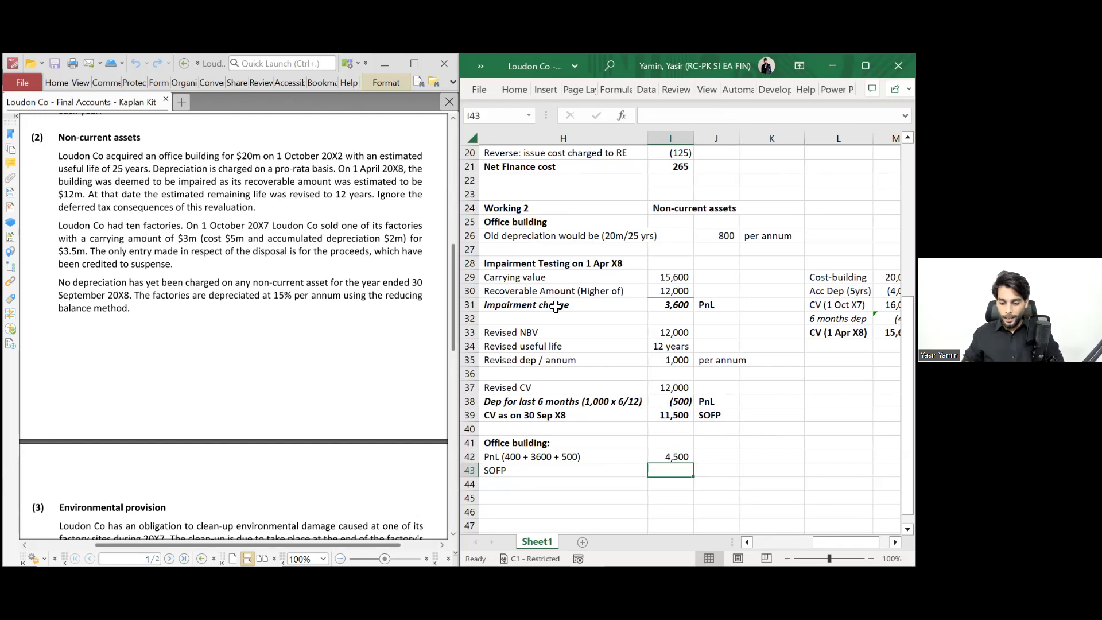
# - Link the SOFP amount in I43 to the 11,500 carrying value above with =I39
pyautogui.write('=')
pyautogui.press('Up')
pyautogui.press('Up')
pyautogui.press('Up')
pyautogui.press('Up')
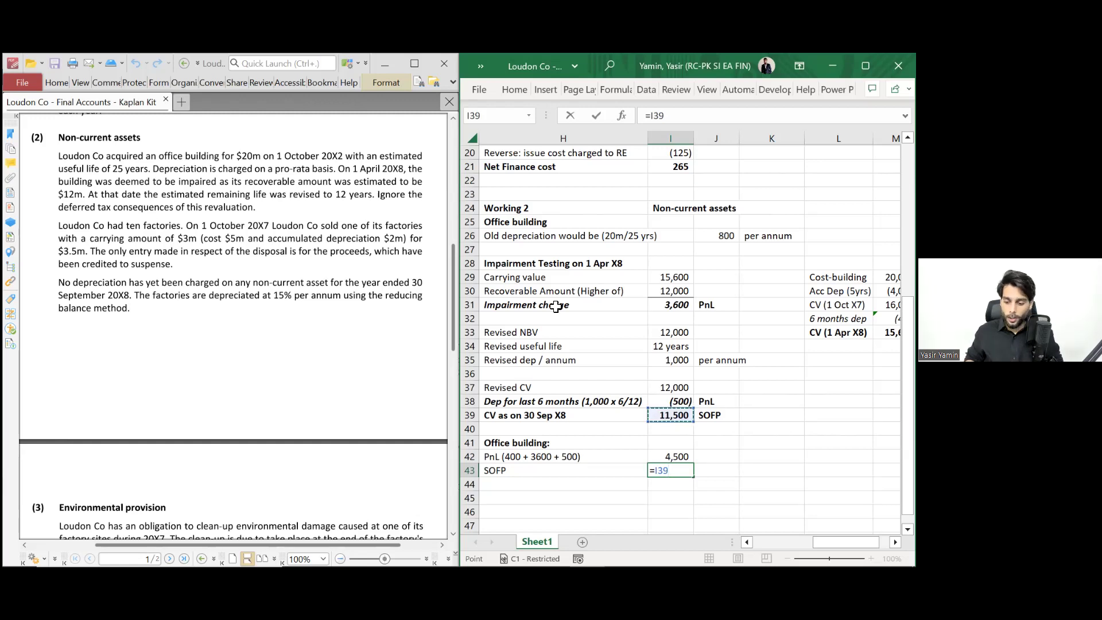
pyautogui.press('Return')
pyautogui.press('Up')
pyautogui.press('Left')
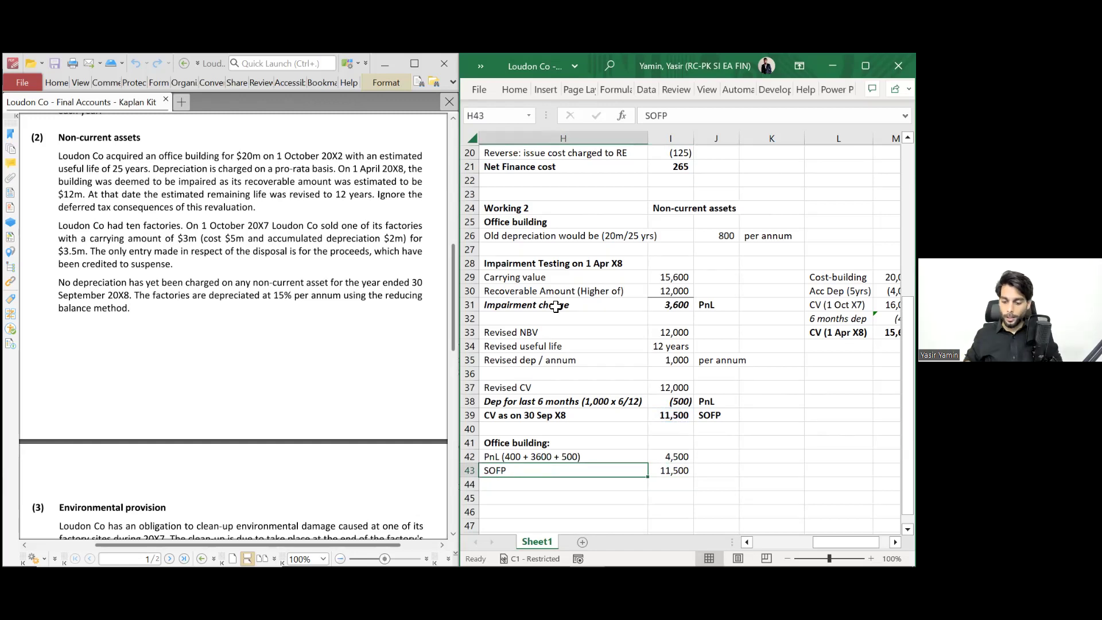
pyautogui.press('Up')
pyautogui.hotkey('shift', 'Right')
pyautogui.hotkey('ctrl', 'q')
pyautogui.press('Escape')
pyautogui.press('Down')
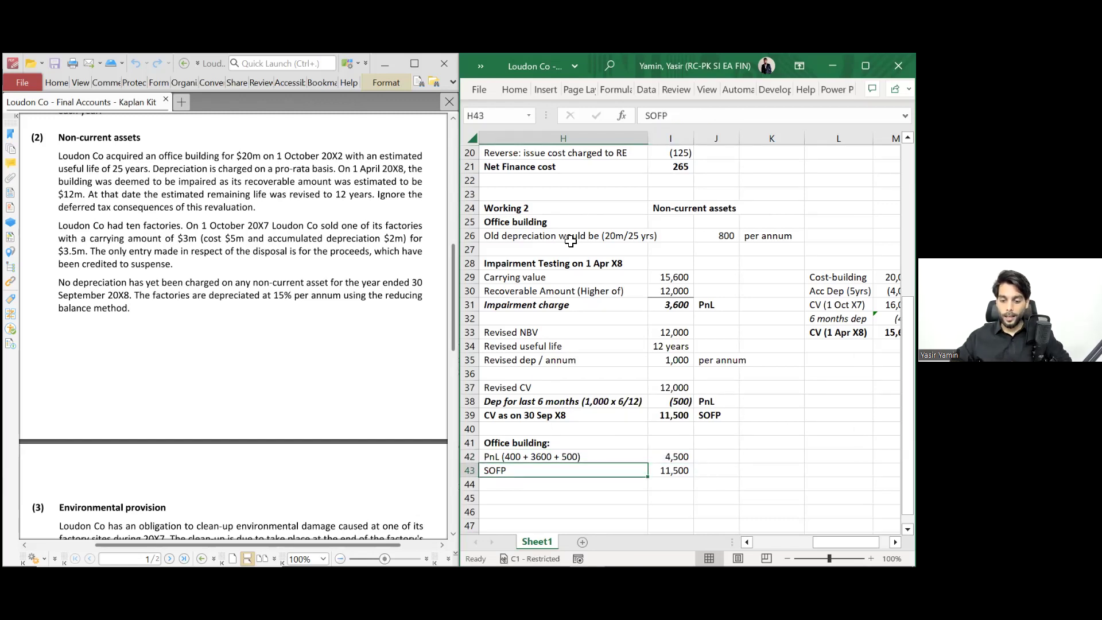
# - Copy the Working 2 and Office building headings from H24:H25 into H45
pyautogui.click(547, 213)
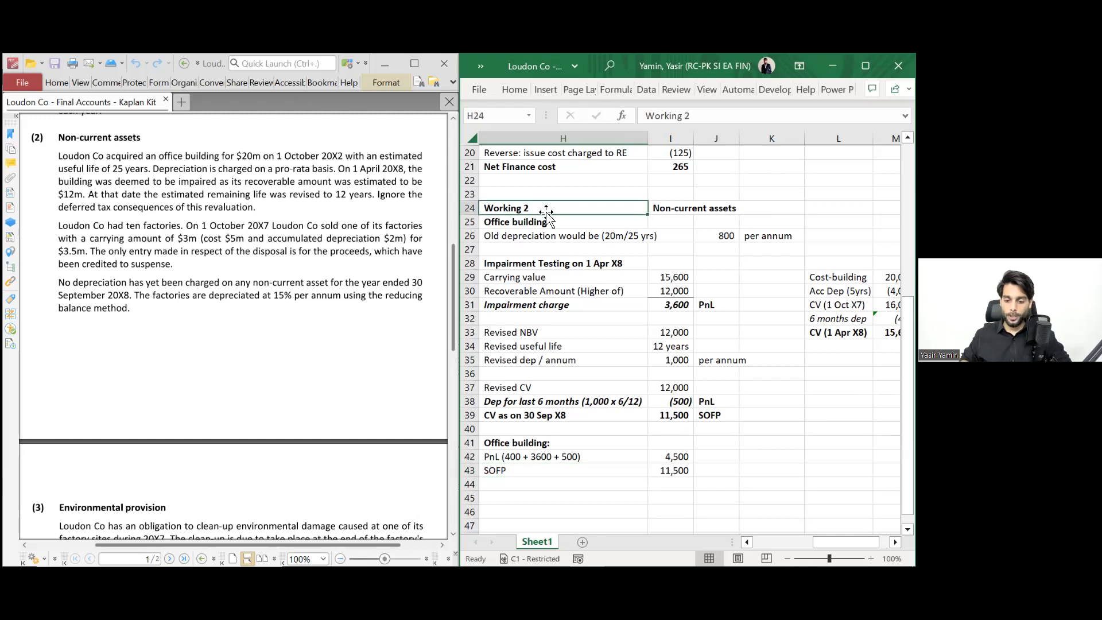
pyautogui.hotkey('shift', 'Down')
pyautogui.hotkey('ctrl', 'c')
pyautogui.scroll(-3, 546, 212)
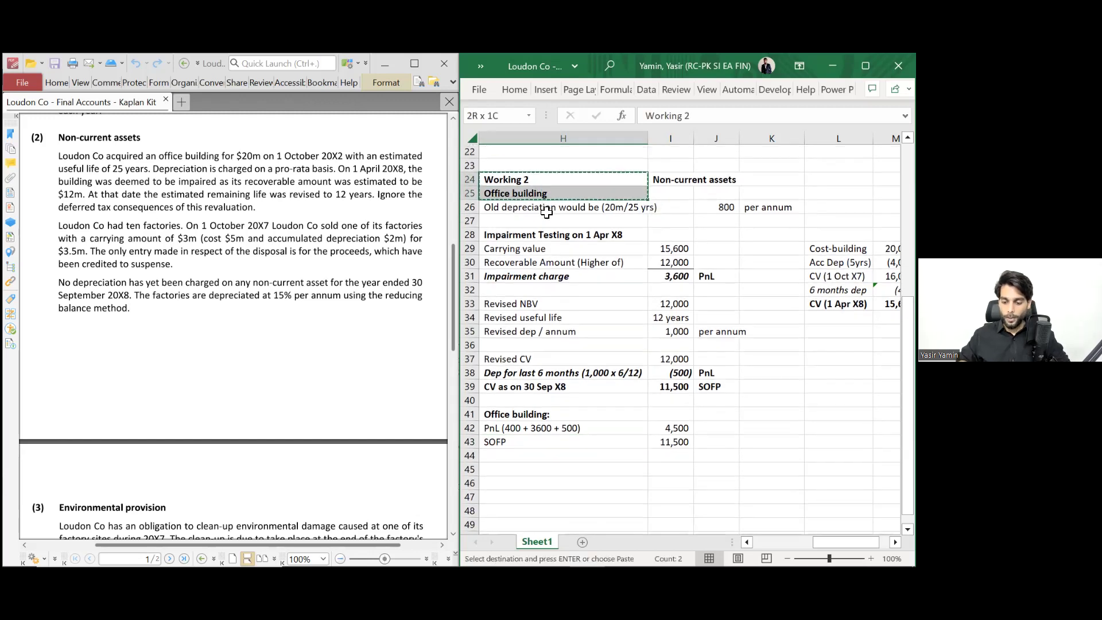
pyautogui.scroll(-1, 546, 212)
pyautogui.click(531, 343)
pyautogui.hotkey('ctrl', 'v')
# - Renumber the pasted heading to Working 3 and replace the subheading with Factory
pyautogui.press('Down')
pyautogui.doubleClick(532, 342)
pyautogui.press('BackSpace')
pyautogui.write('3')
pyautogui.press('Return')
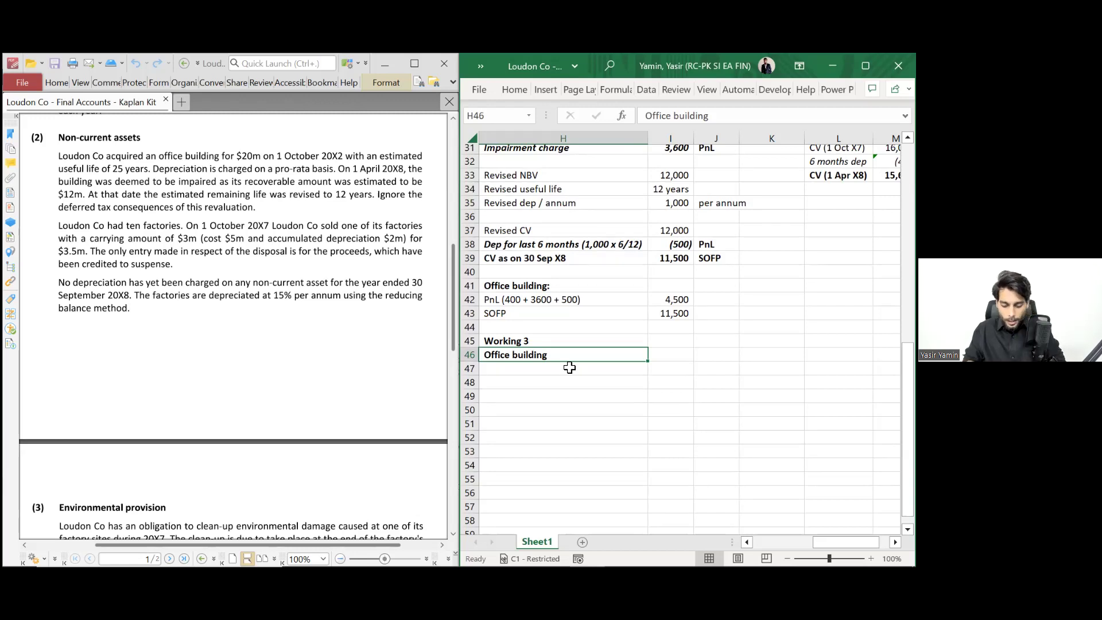
pyautogui.write('Factory')
pyautogui.hotkey('ctrl', 'Return')
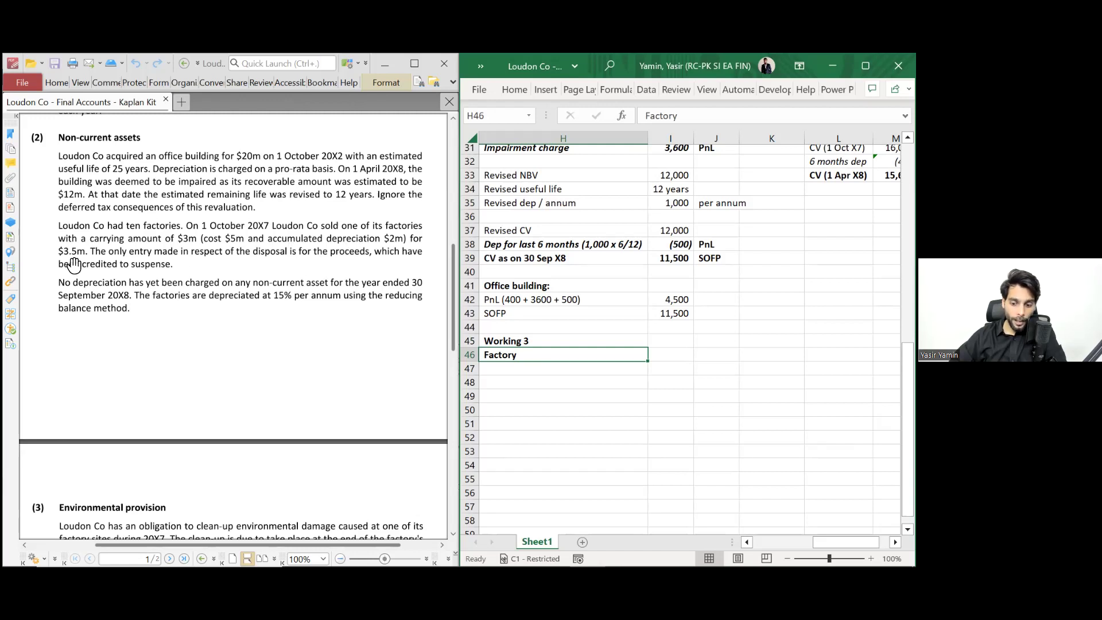
pyautogui.press('Return')
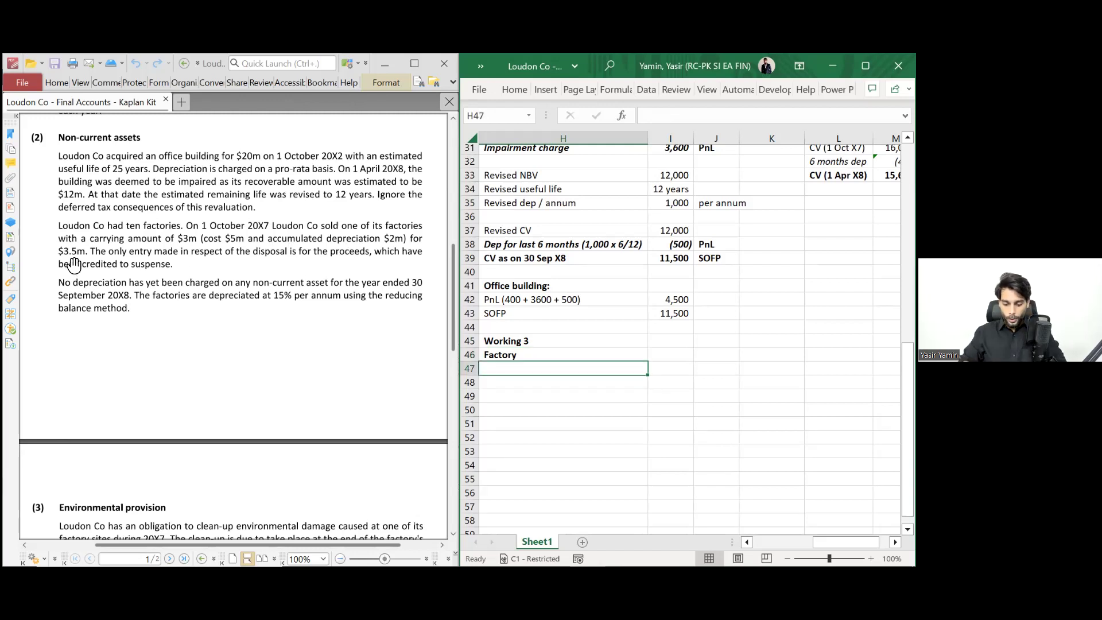
# - Add a bold 'Disposal of one factory' label under the Factory subheading
pyautogui.write('Disposal of')
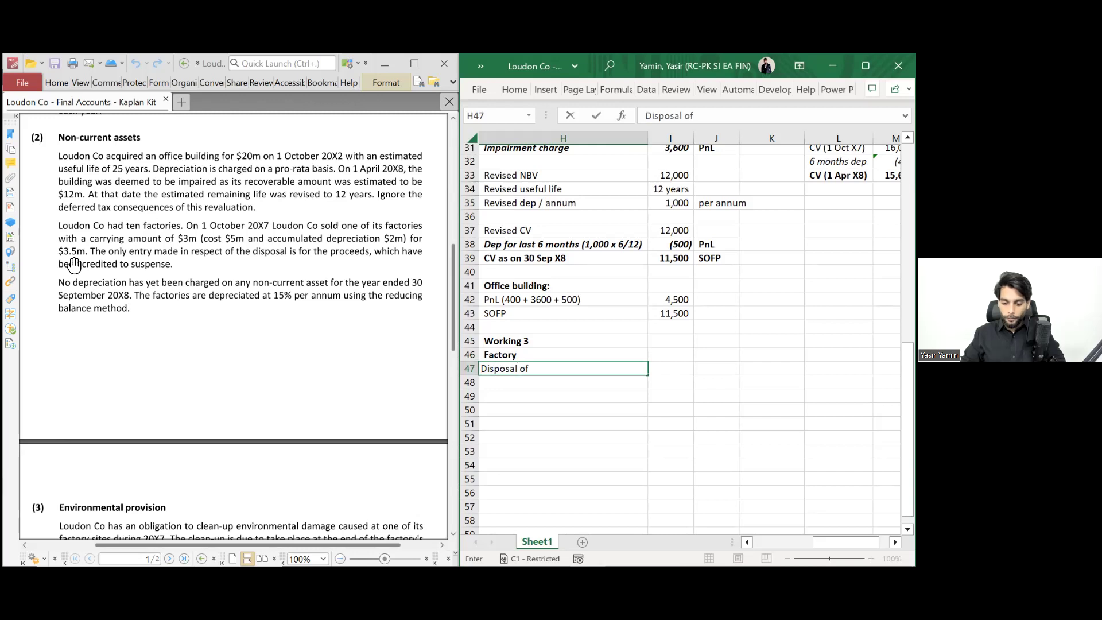
pyautogui.write(' one factr')
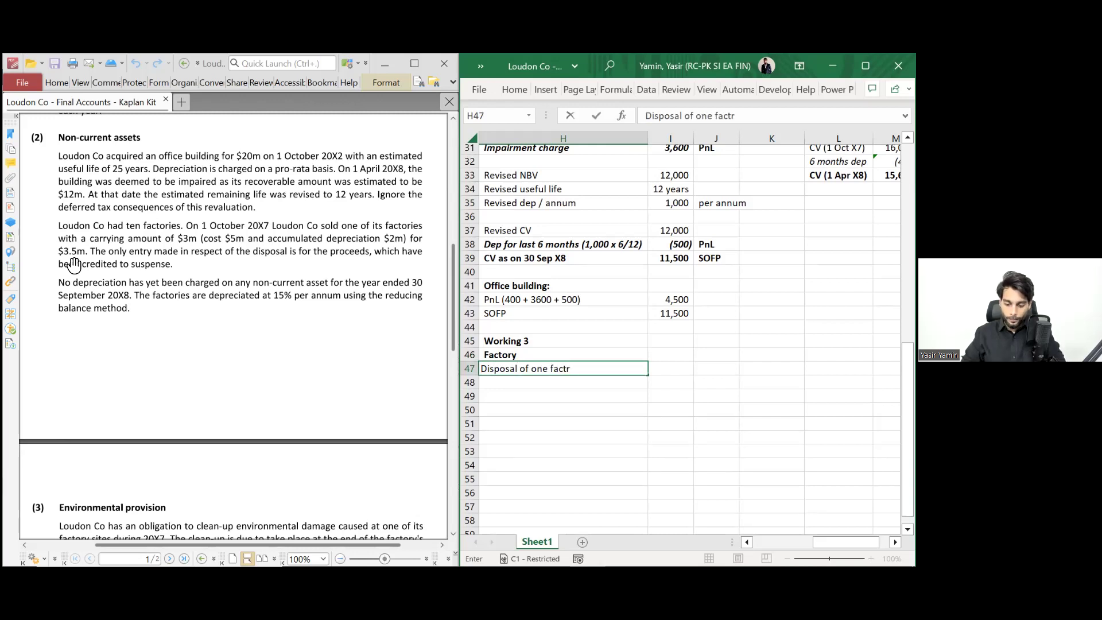
pyautogui.write('ory')
pyautogui.press('Return')
pyautogui.press('Up')
pyautogui.hotkey('ctrl', 'b')
pyautogui.press('Down')
# - Enter 'Carrying value (5000-2000)' with an amount of 3,000
pyautogui.write('C')
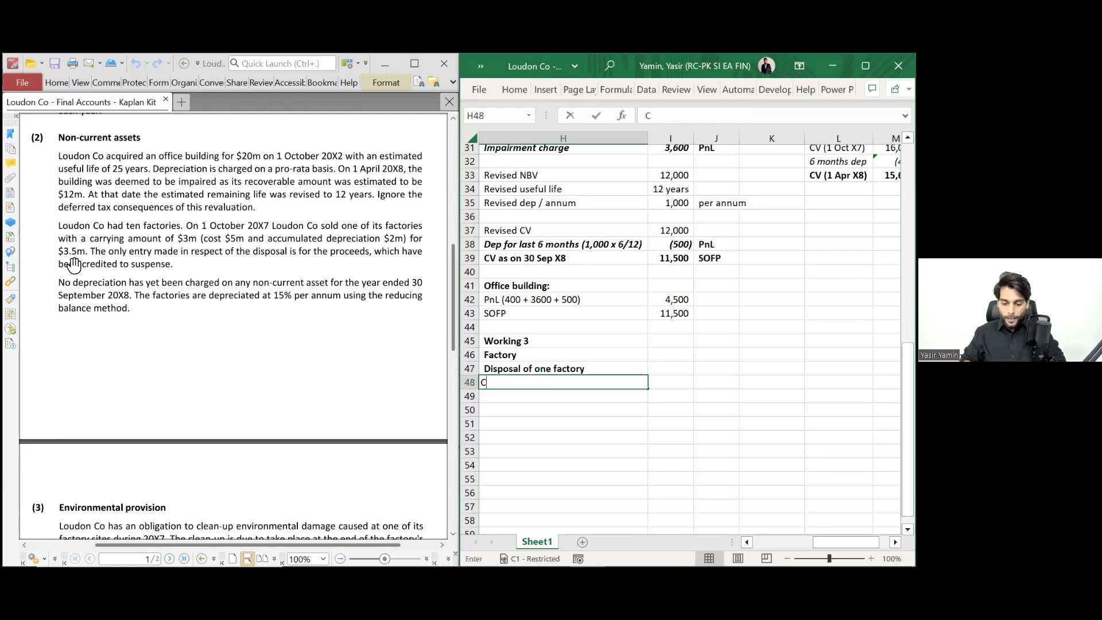
pyautogui.write('arrying ')
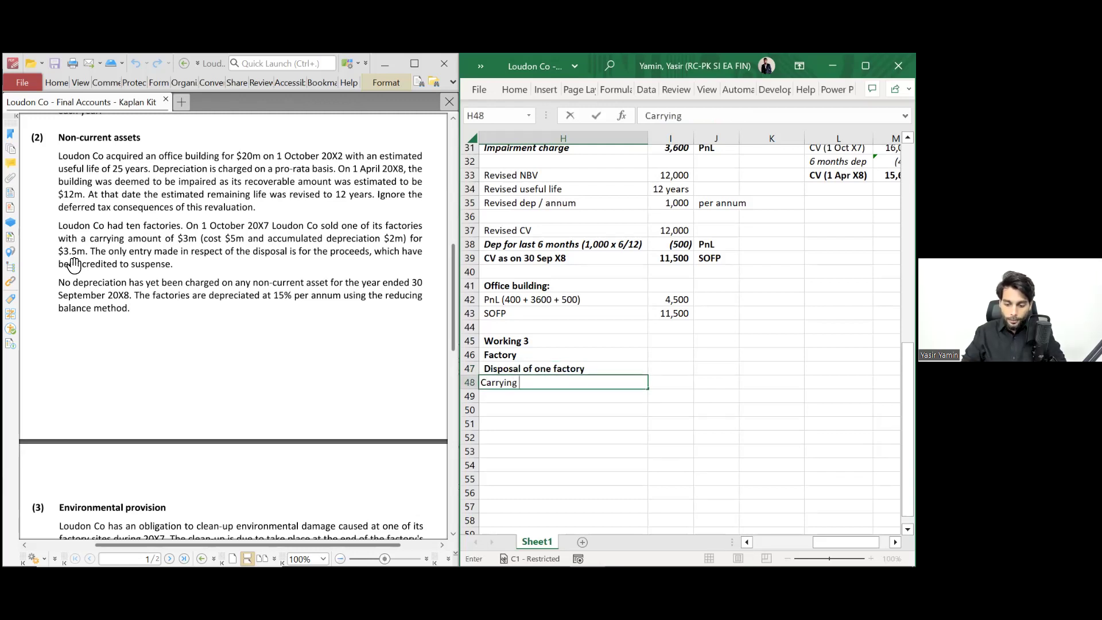
pyautogui.write('value (5000-200')
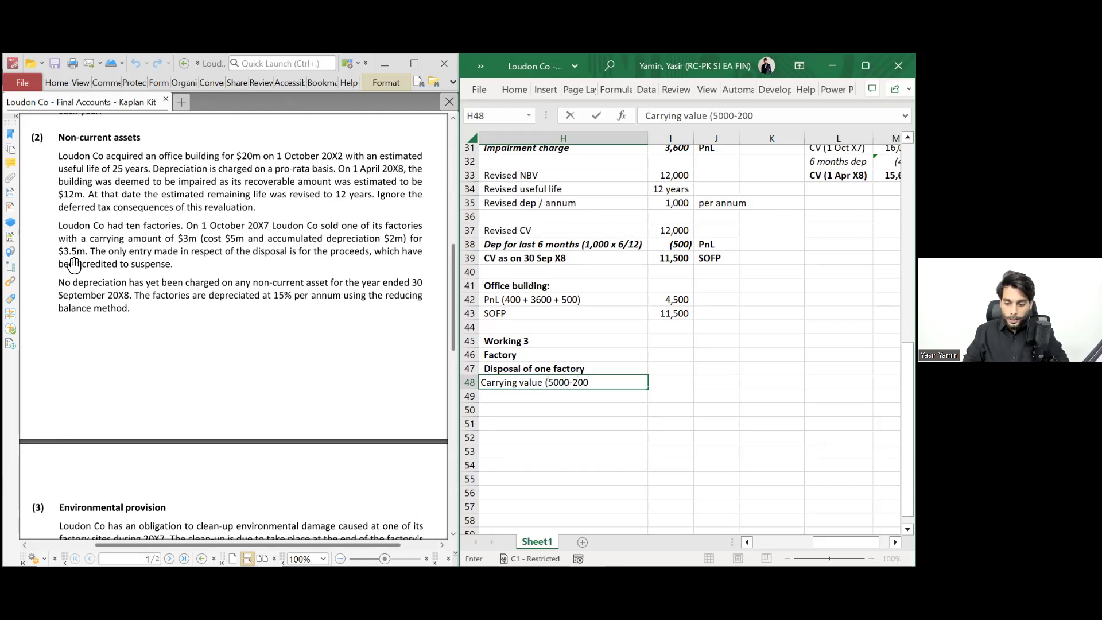
pyautogui.write('0)')
pyautogui.press('Return')
pyautogui.press('Right')
pyautogui.press('Up')
pyautogui.press('Up')
pyautogui.press('Down')
pyautogui.write('3000')
pyautogui.press('Return')
# - Enter 'Sales proceed' with an amount of 3,500
pyautogui.press('Left')
pyautogui.write('Sales proceed')
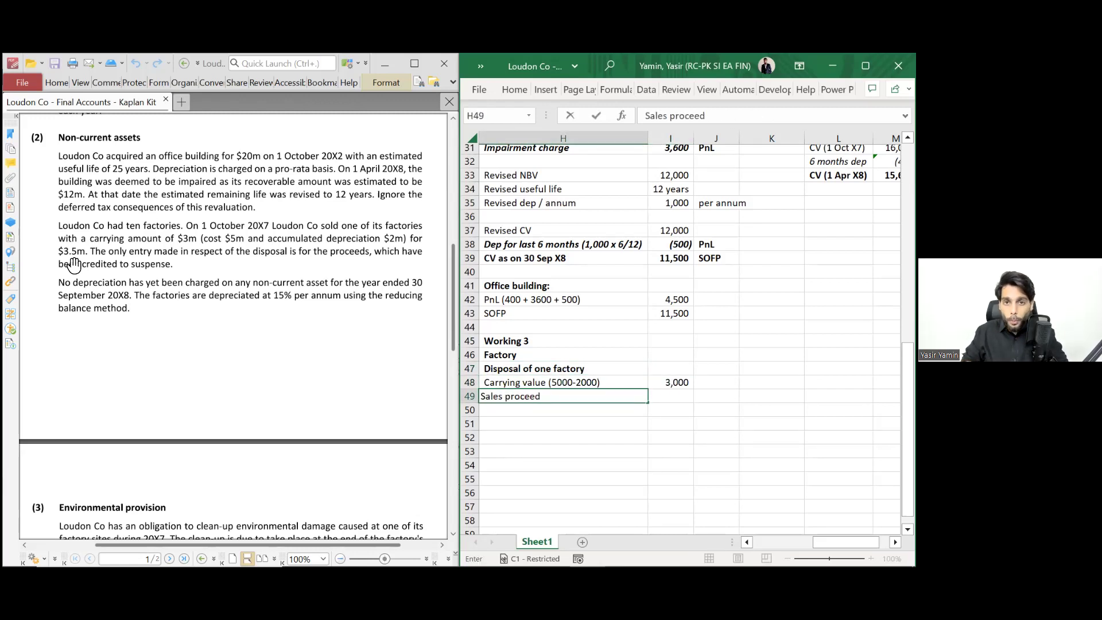
pyautogui.press('Tab')
pyautogui.write('3500')
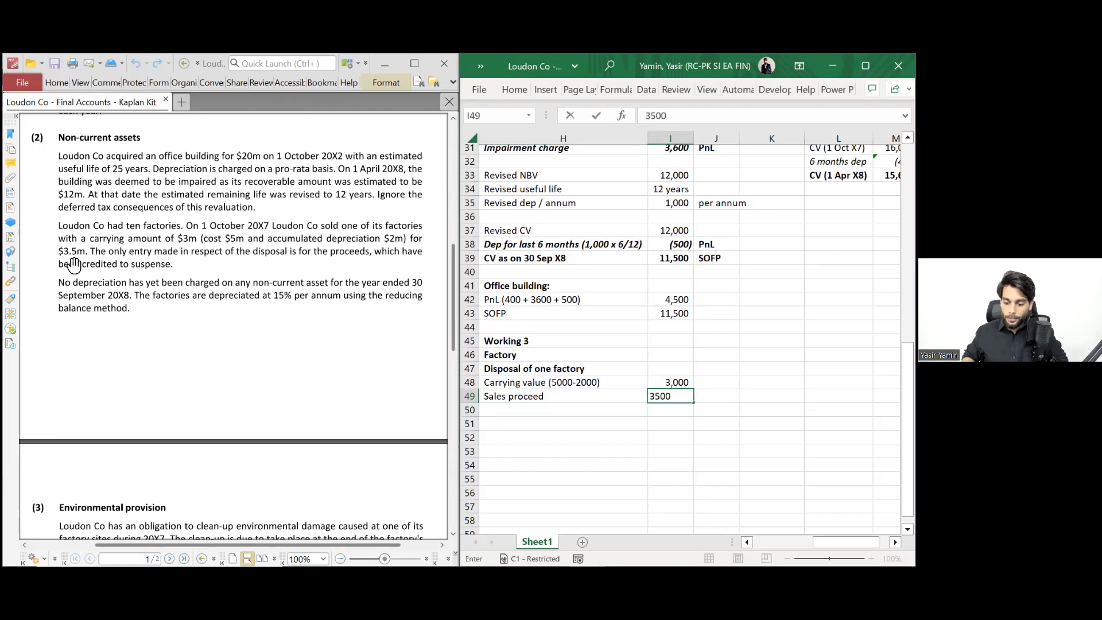
pyautogui.press('Return')
# - Add a bold 'Gain on disposal' row computing =I49-I48 (500), tagged PnL in J50
pyautogui.write('Gain')
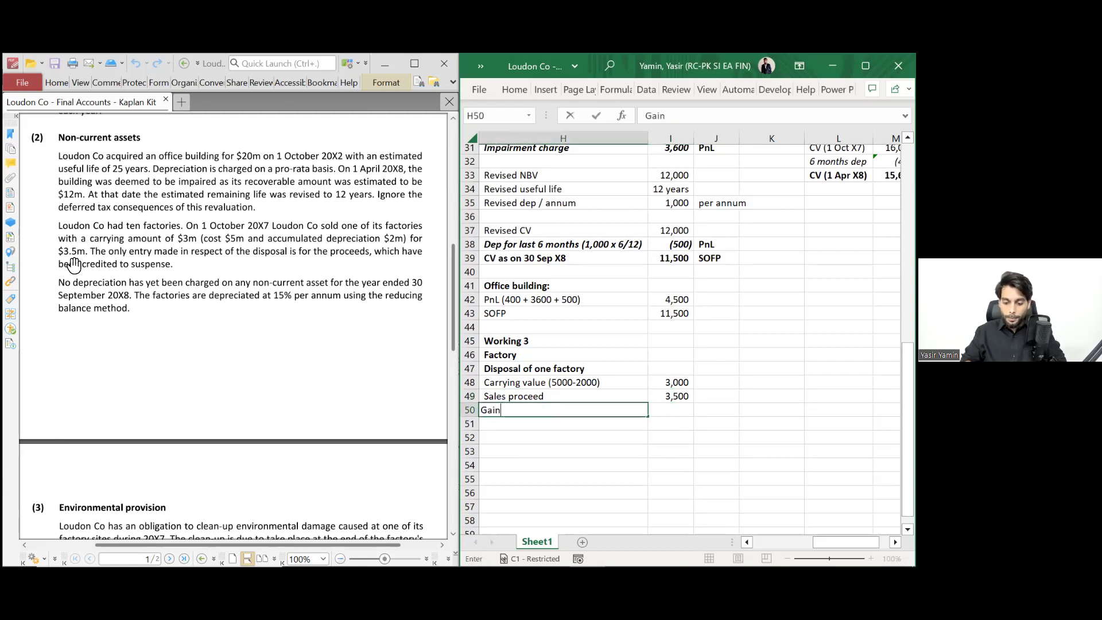
pyautogui.write(' on disposal')
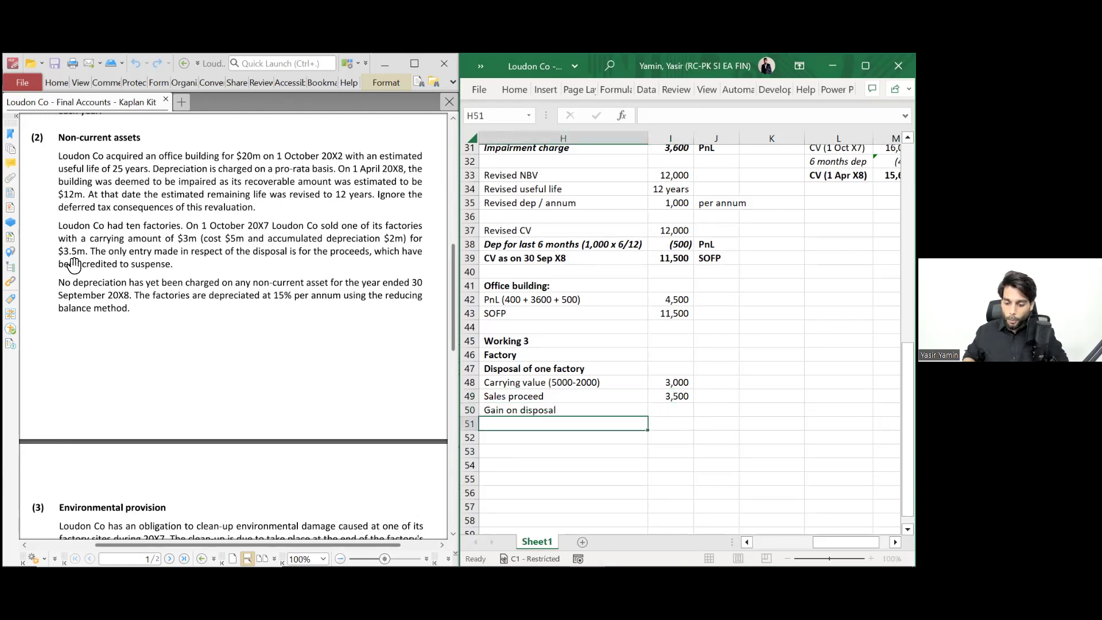
pyautogui.press('Tab')
pyautogui.write('=')
pyautogui.press('Up')
pyautogui.write('-')
pyautogui.press('Up')
pyautogui.press('Up')
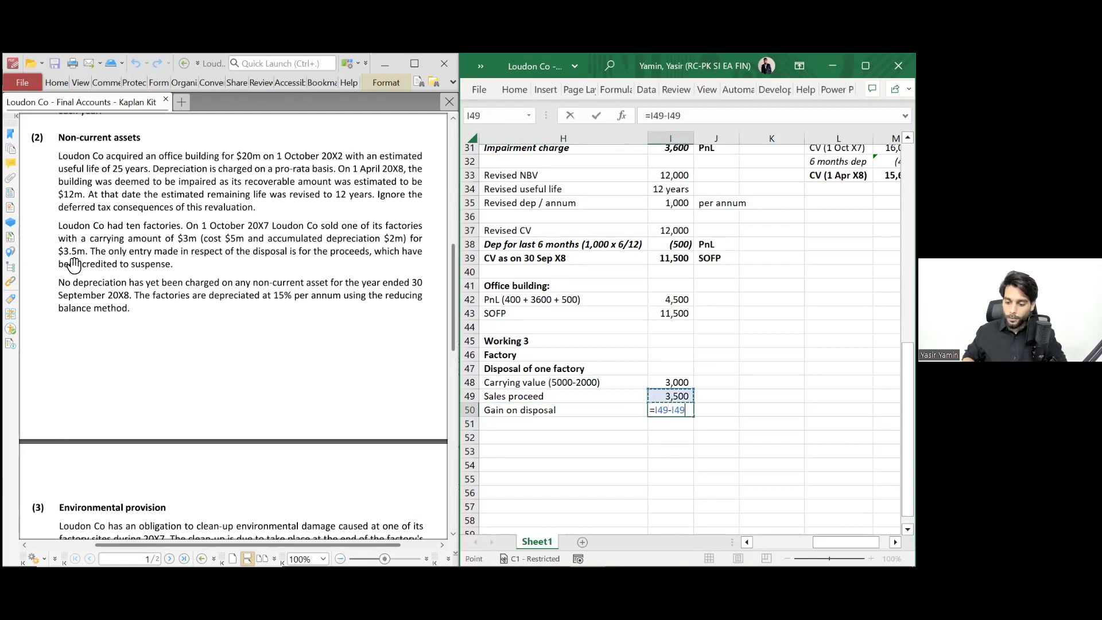
pyautogui.hotkey('ctrl', 'Return')
pyautogui.hotkey('shift', 'Left')
pyautogui.hotkey('ctrl', 'b')
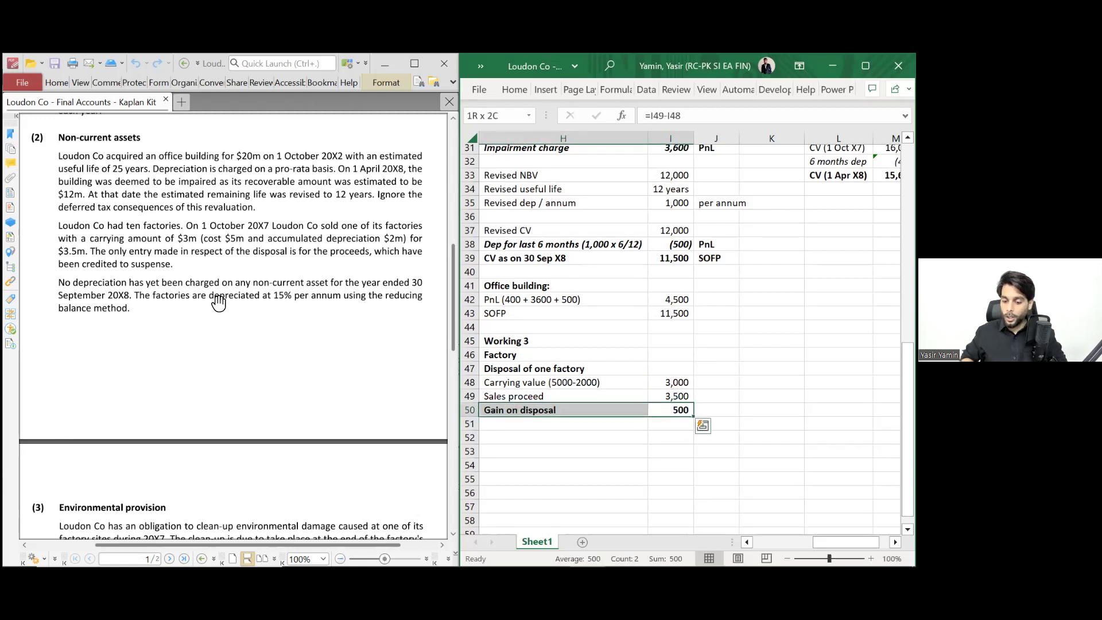
pyautogui.hscroll(-1, 488, 363)
pyautogui.press('Right')
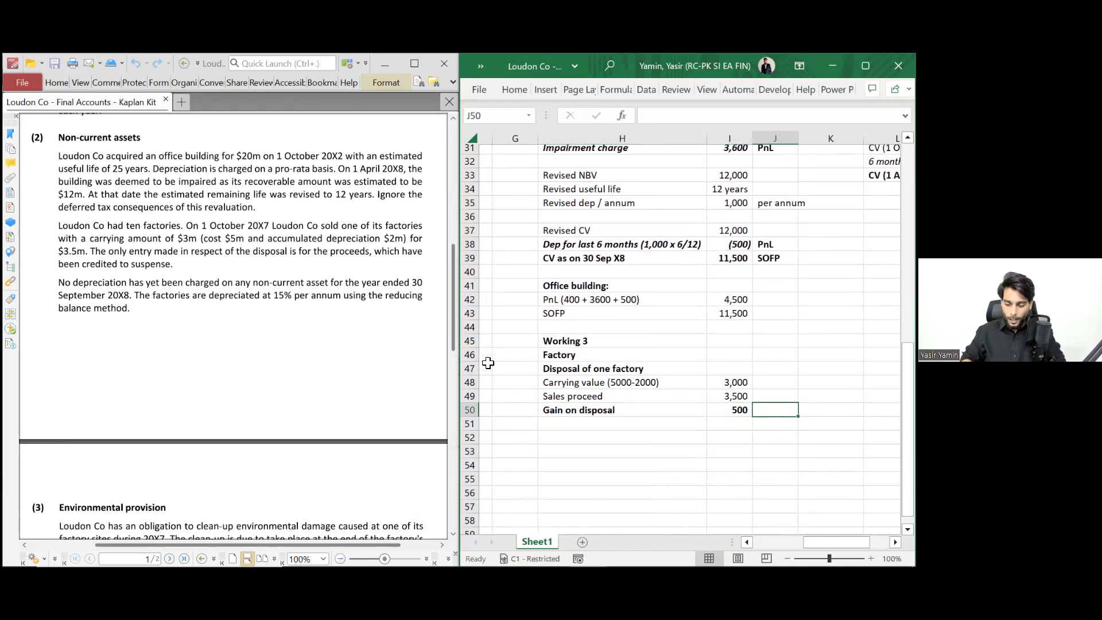
pyautogui.write('PnL')
pyautogui.press('Return')
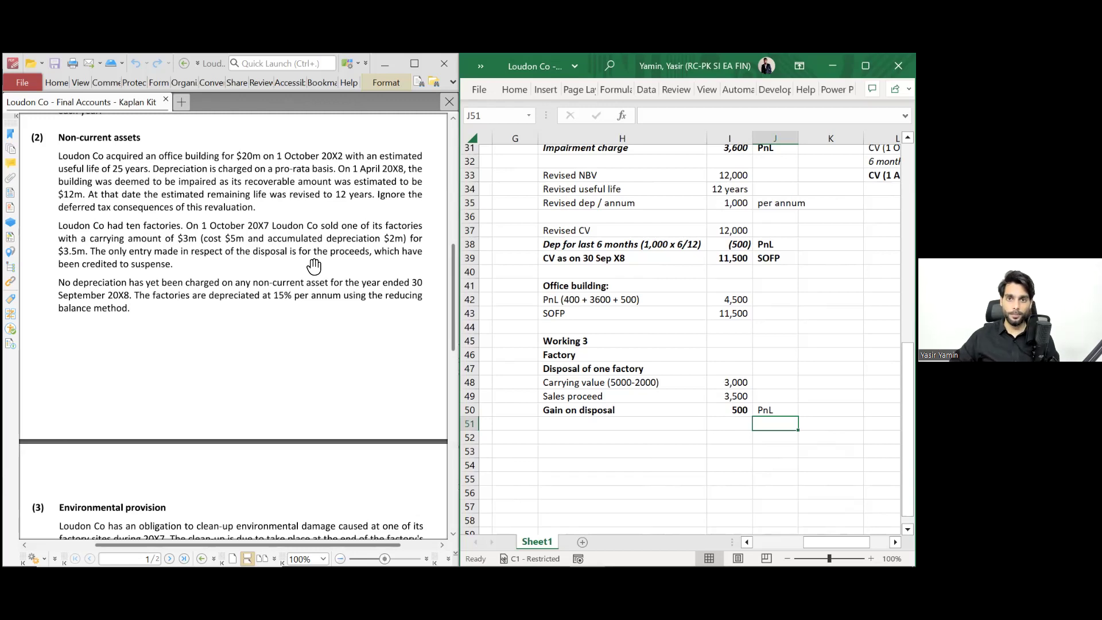
# - Add a bold 'Original Entry' heading in K46 beside the Factory working
pyautogui.click(602, 440)
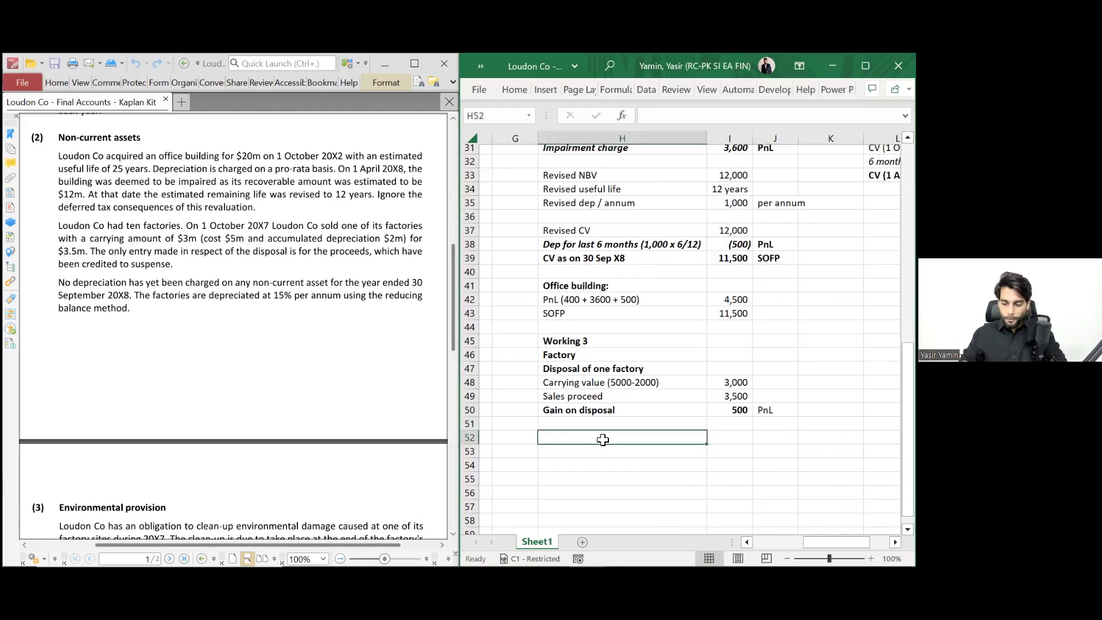
pyautogui.press('Up')
pyautogui.press('Right')
pyautogui.press('Up')
pyautogui.press('Up')
pyautogui.press('Right')
pyautogui.press('Up')
pyautogui.press('Up')
pyautogui.press('Right')
pyautogui.press('Up')
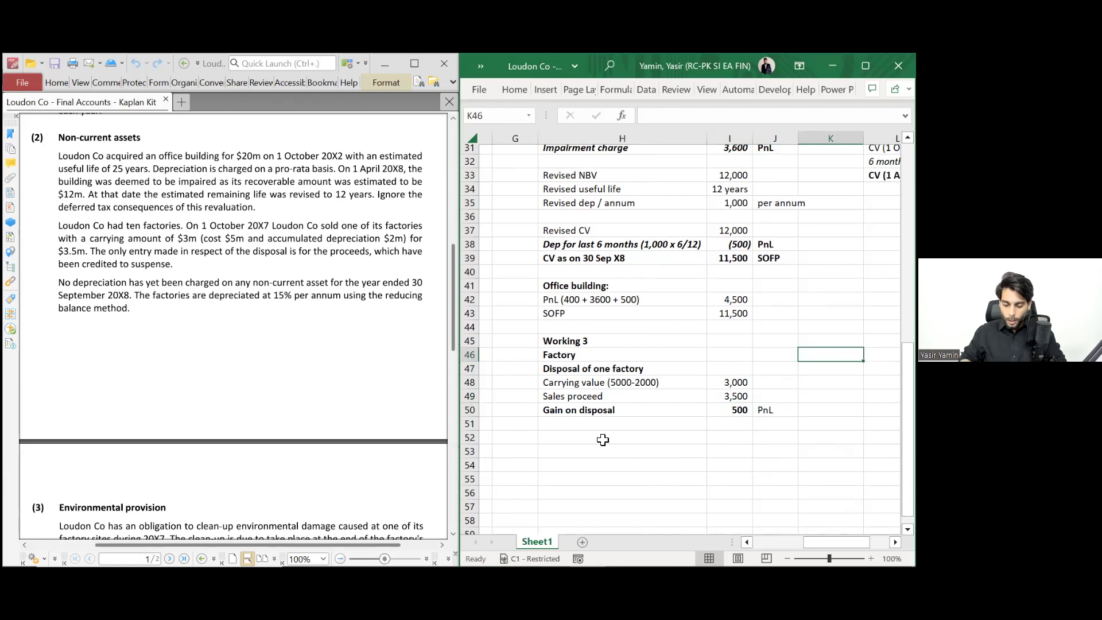
pyautogui.write('Original Entry')
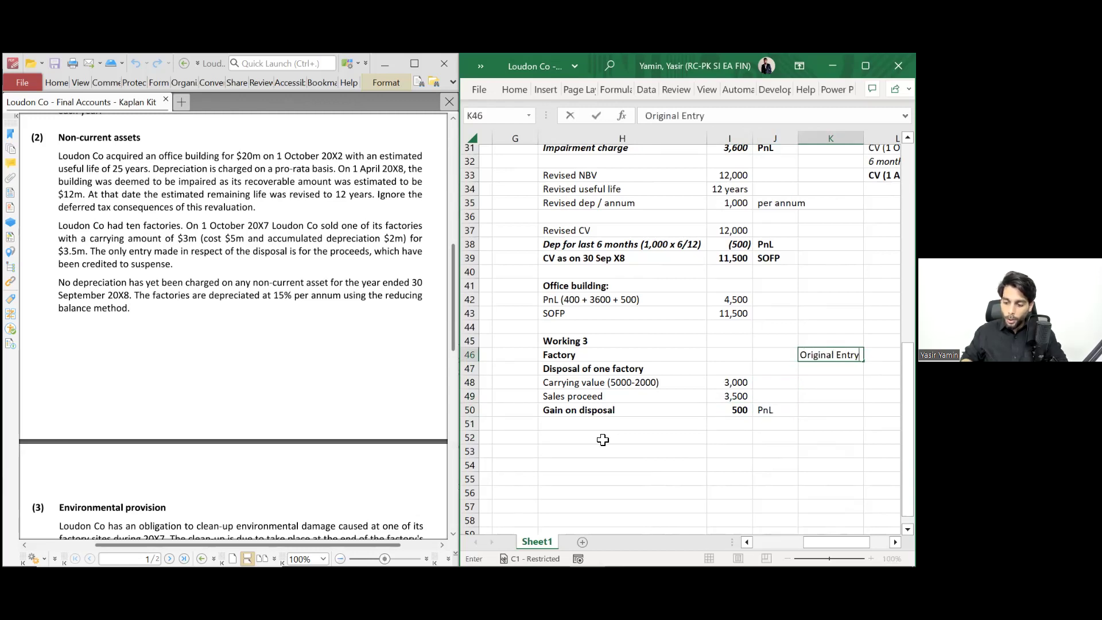
pyautogui.hotkey('ctrl', 'Return')
pyautogui.hotkey('ctrl', 'b')
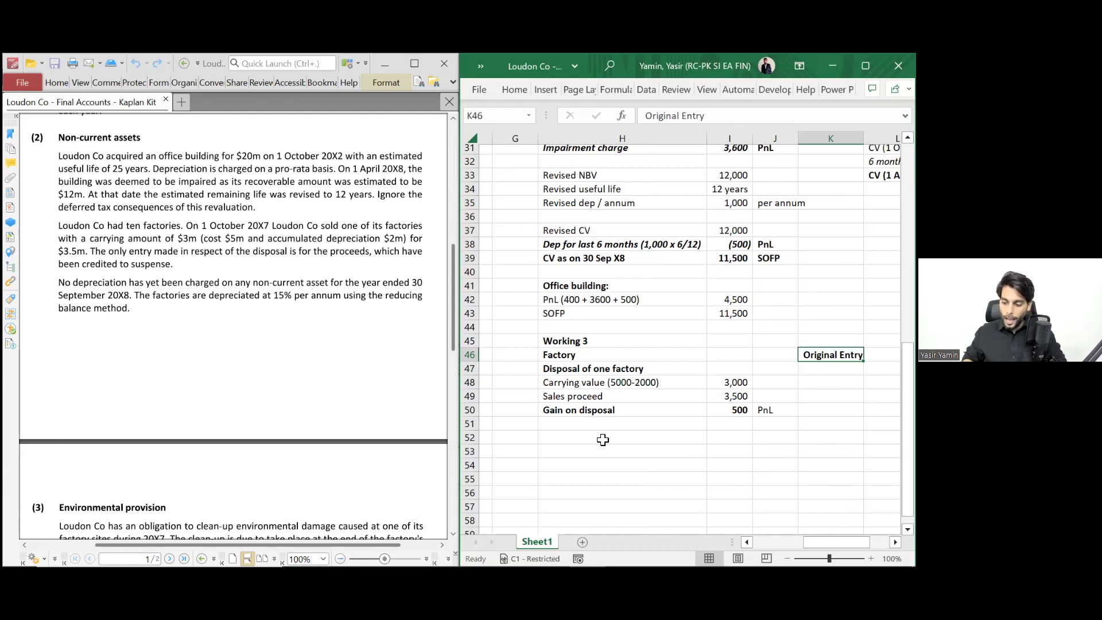
pyautogui.press('Down')
pyautogui.press('Down')
# - Enter the first journal line: Cash 3,500 Dr
pyautogui.hscroll(3, 603, 440)
pyautogui.press('Up')
pyautogui.write('Cash')
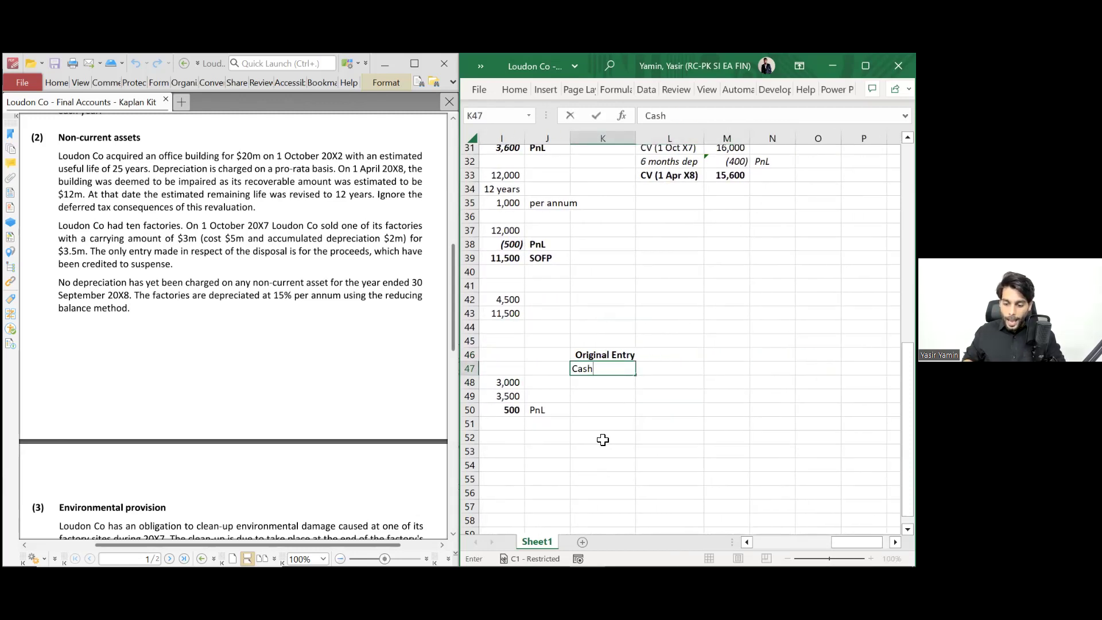
pyautogui.press('Tab')
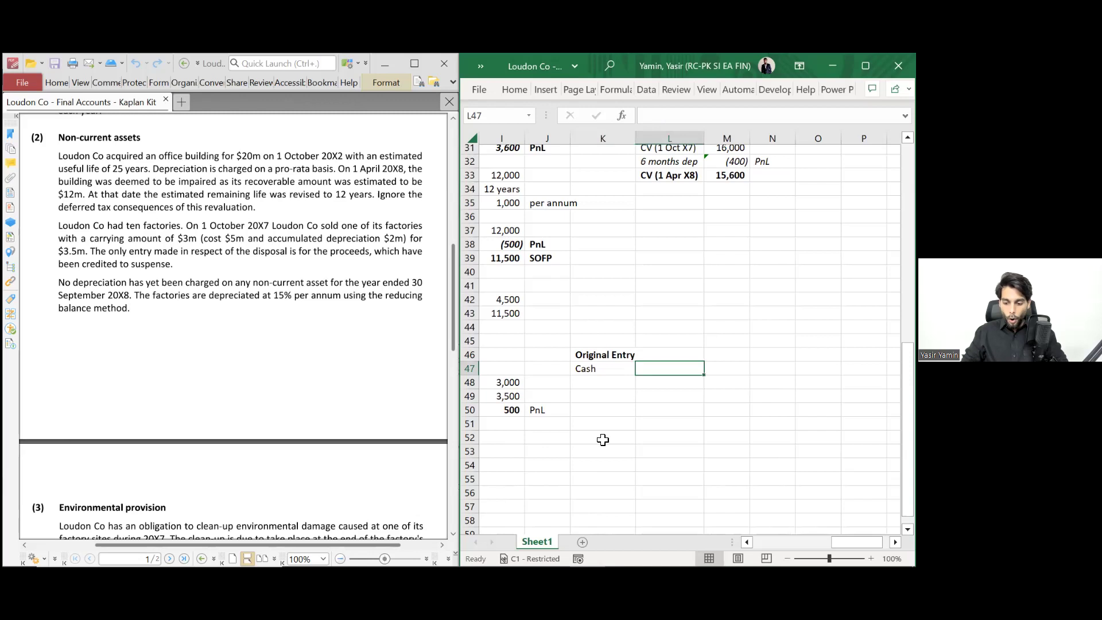
pyautogui.write('3500')
pyautogui.press('Return')
pyautogui.press('Up')
pyautogui.press('Right')
pyautogui.press('Right')
pyautogui.write('Dr')
pyautogui.press('Return')
# - Enter the Asset line: 3,000 Cr
pyautogui.press('Left')
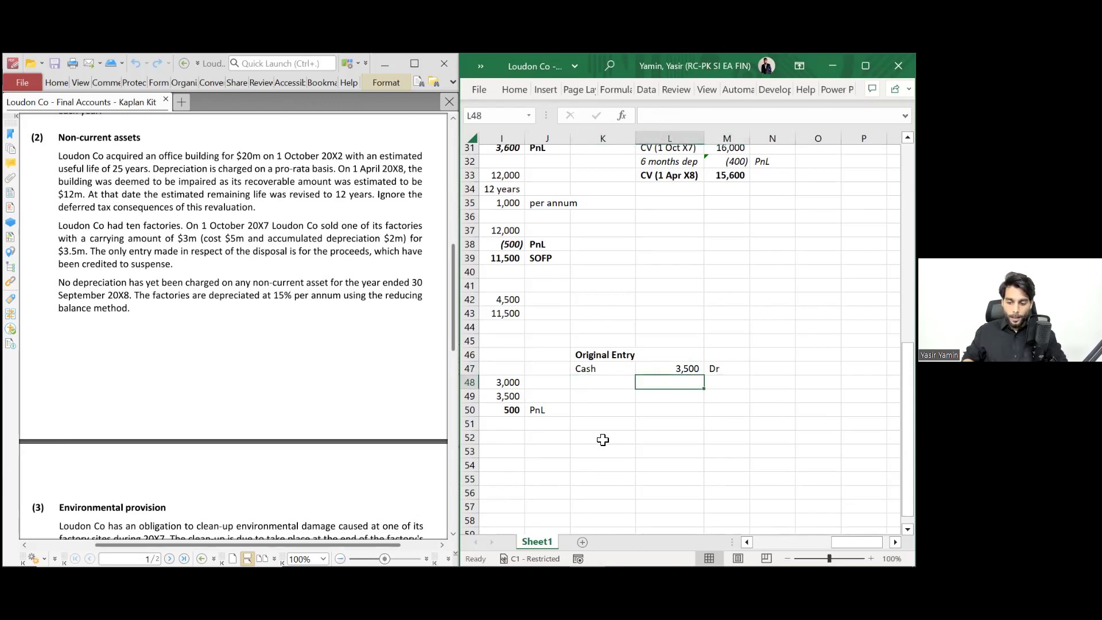
pyautogui.press('Left')
pyautogui.write('Asset')
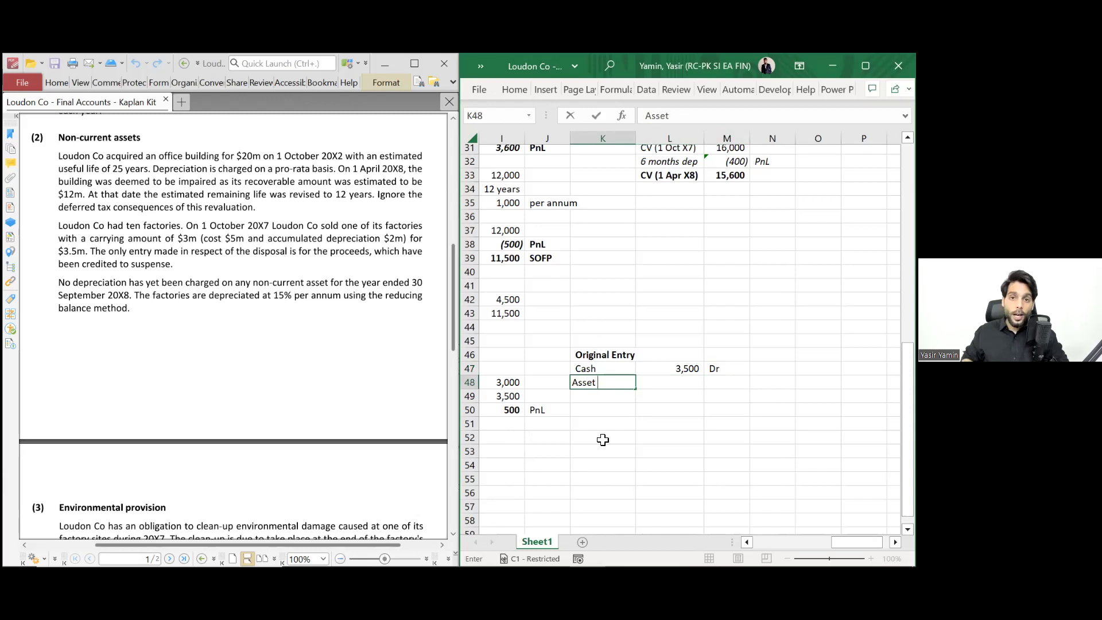
pyautogui.press('Right')
pyautogui.write('3,00')
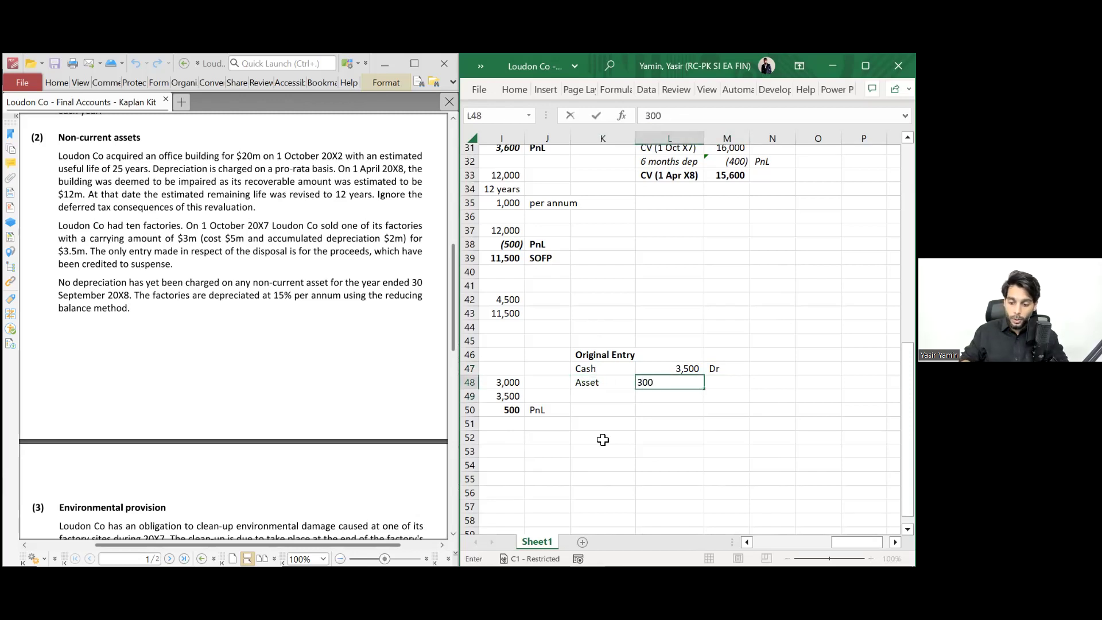
pyautogui.write('0')
pyautogui.press('Right')
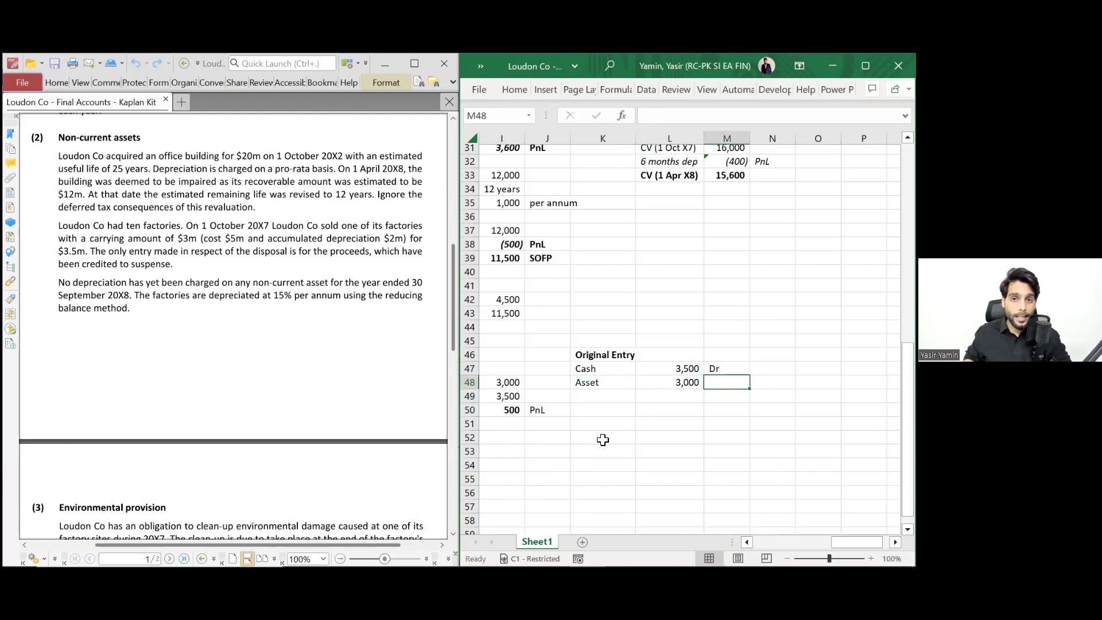
pyautogui.write('C')
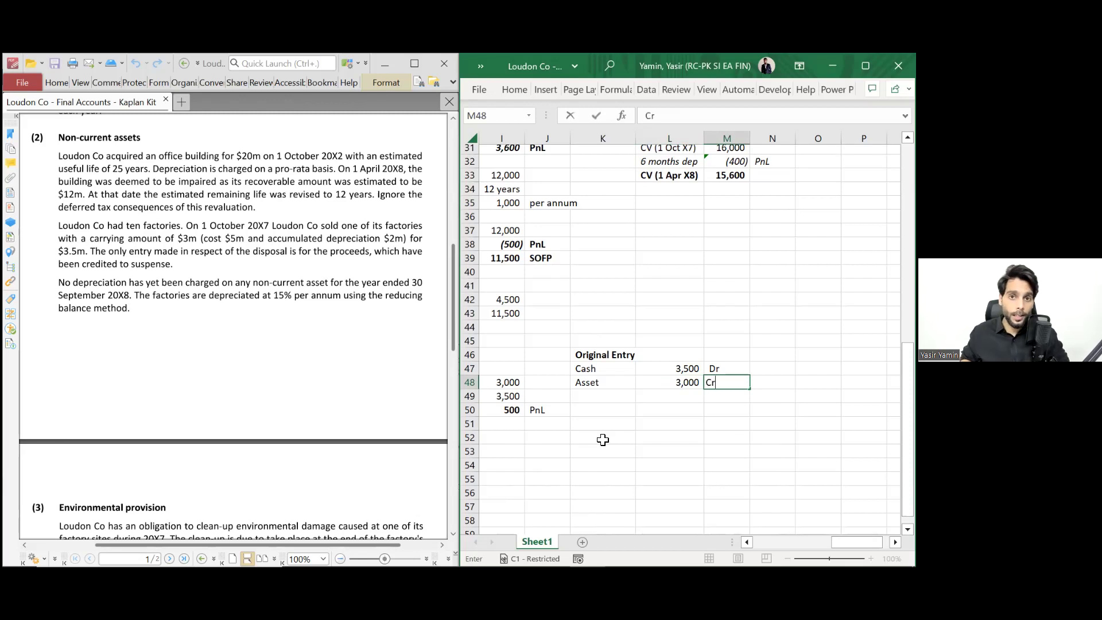
pyautogui.write('r')
pyautogui.press('Left')
pyautogui.press('Left')
# - Add the PnL 500 Cr line and start an 'A/C entry' heading to the right
pyautogui.press('Down')
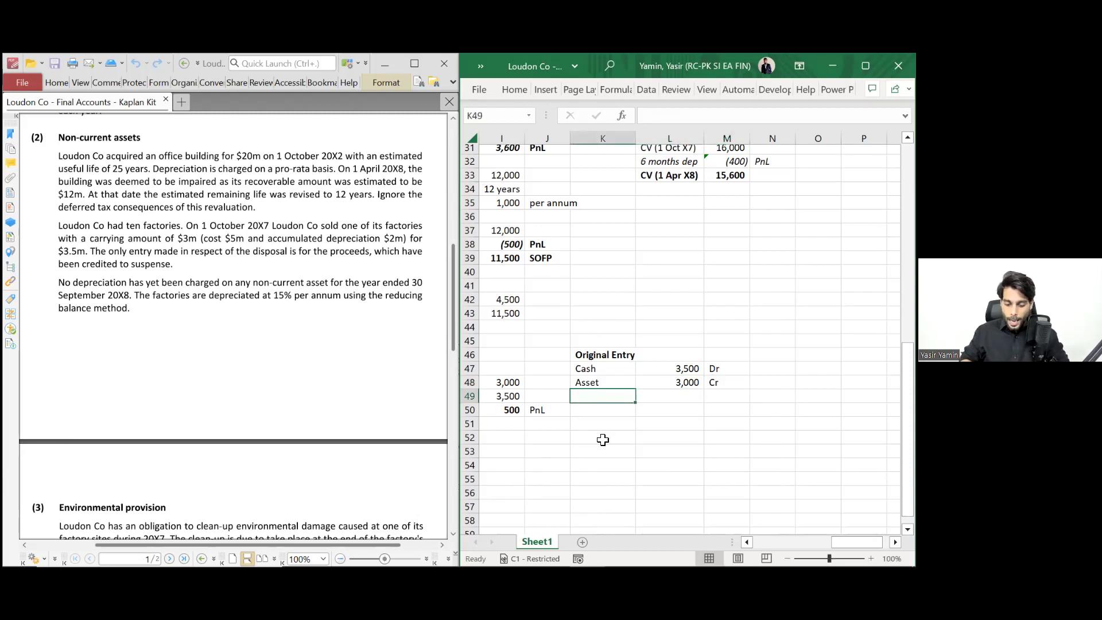
pyautogui.write('PnL')
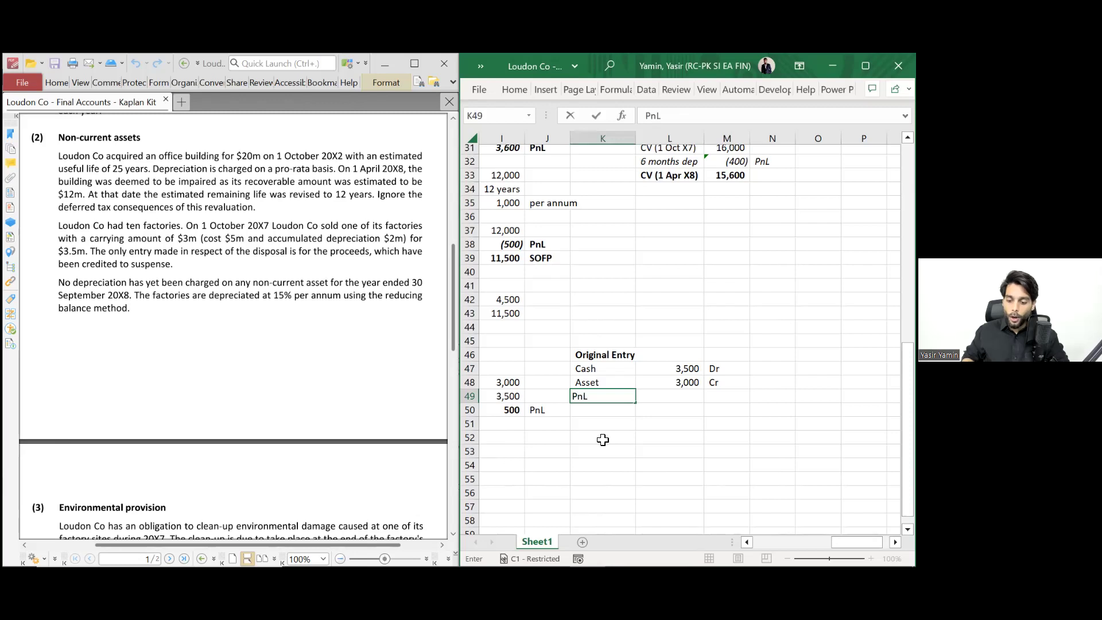
pyautogui.press('Right')
pyautogui.write('500')
pyautogui.press('Right')
pyautogui.write('Cr')
pyautogui.press('Return')
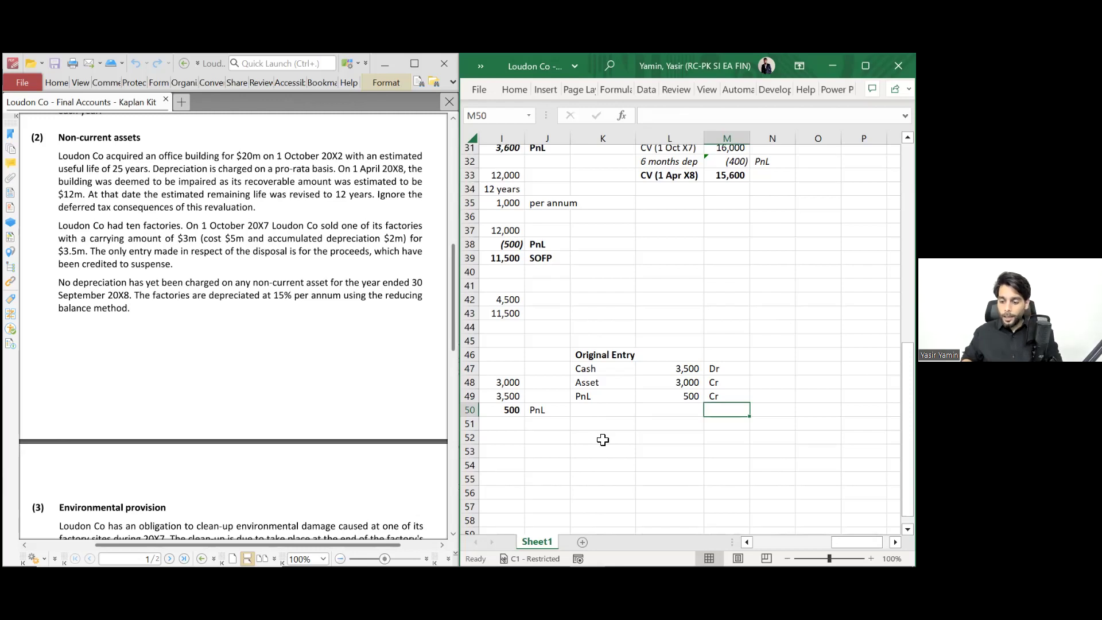
pyautogui.press('Right')
pyautogui.press('Up')
pyautogui.press('Up')
pyautogui.press('Up')
pyautogui.press('Up')
pyautogui.write('A/C')
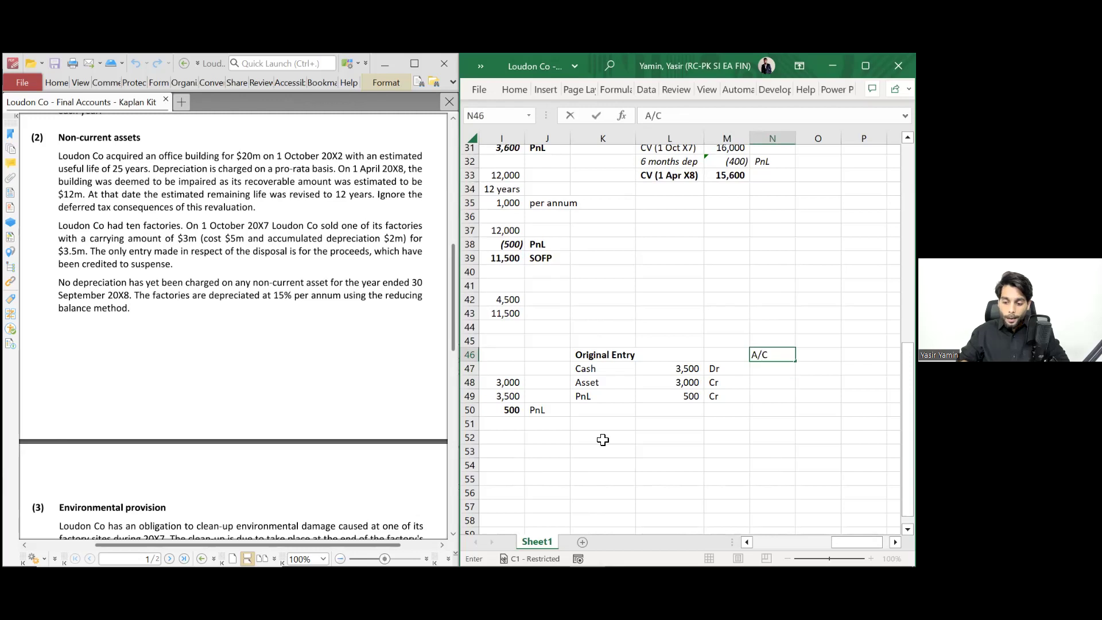
pyautogui.write(' entry')
# - Bold the A/C entry heading and enter Cash 3,500 Dr beneath it
pyautogui.hotkey('ctrl', 'Return')
pyautogui.hotkey('ctrl', 'b')
pyautogui.press('Down')
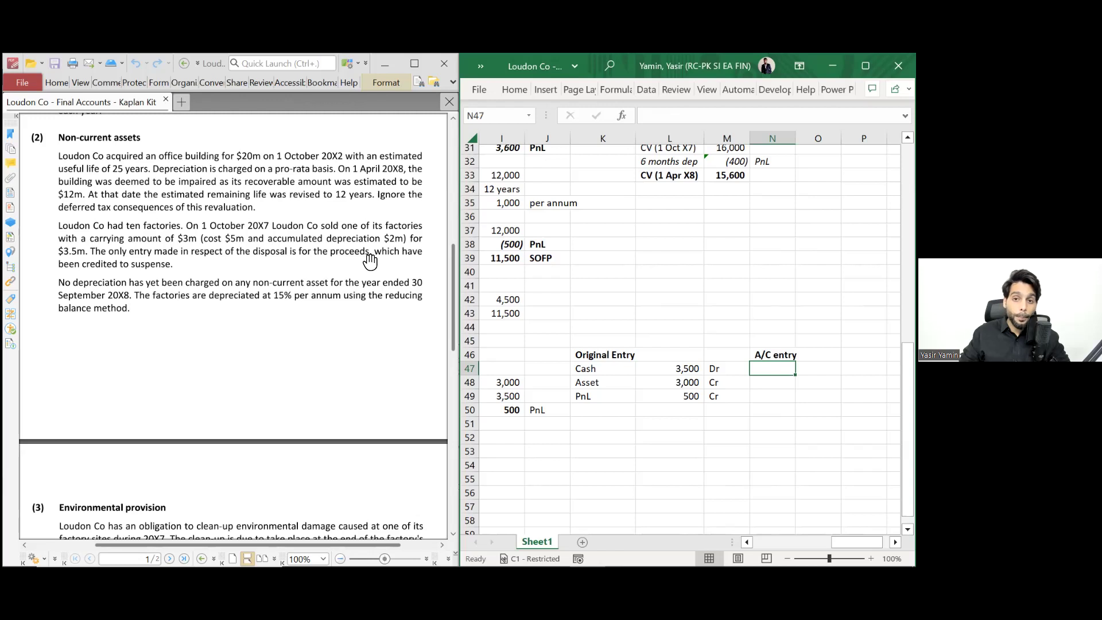
pyautogui.write('Cash')
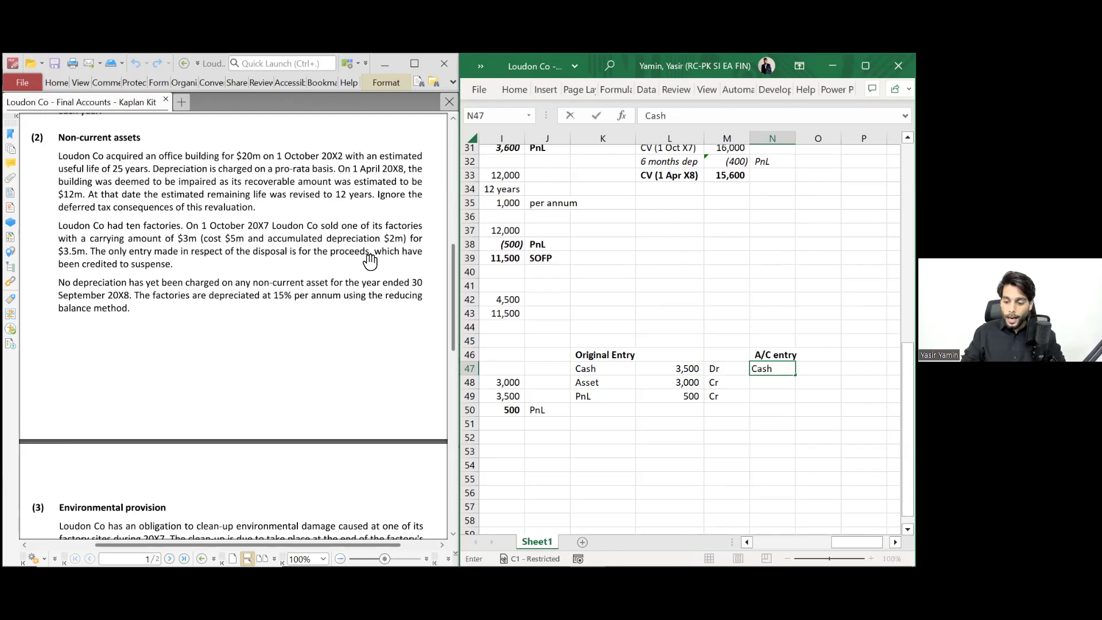
pyautogui.press('Tab')
pyautogui.write('3,500')
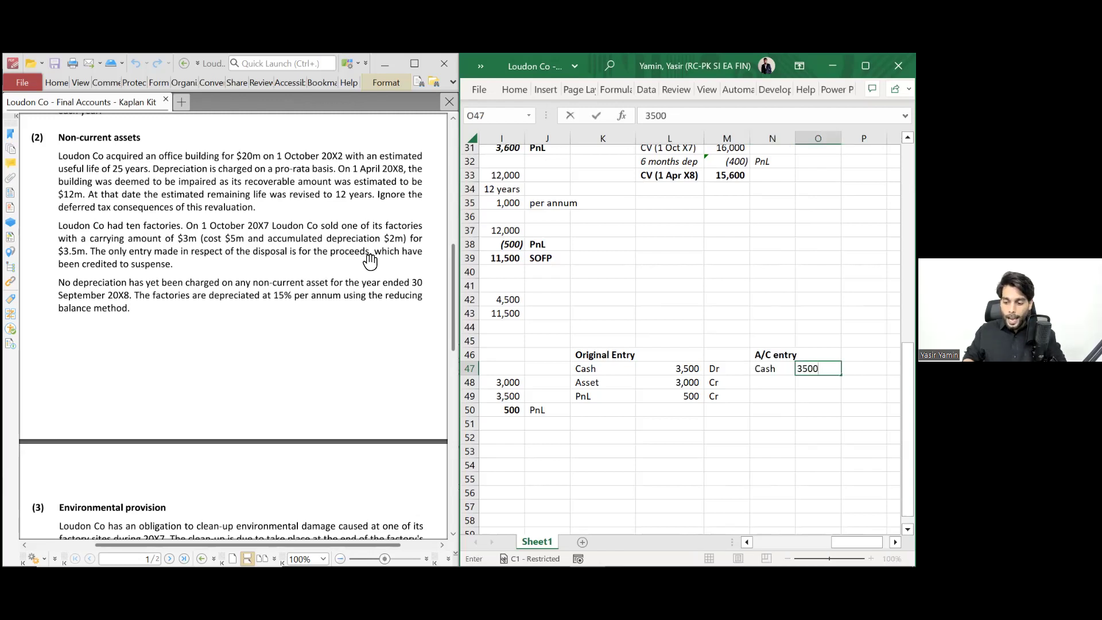
pyautogui.press('Tab')
pyautogui.write('Dr')
pyautogui.press('Return')
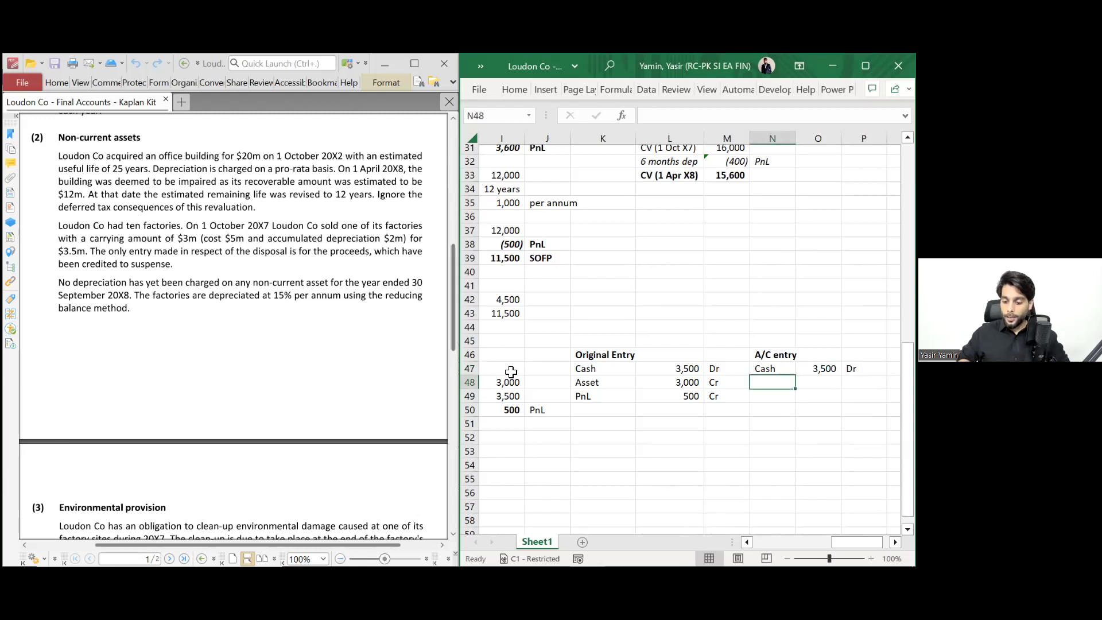
# - Select the Asset and PnL amounts of the Original Entry
pyautogui.click(608, 382)
pyautogui.hotkey('shift', 'Down')
pyautogui.hotkey('shift', 'Right')
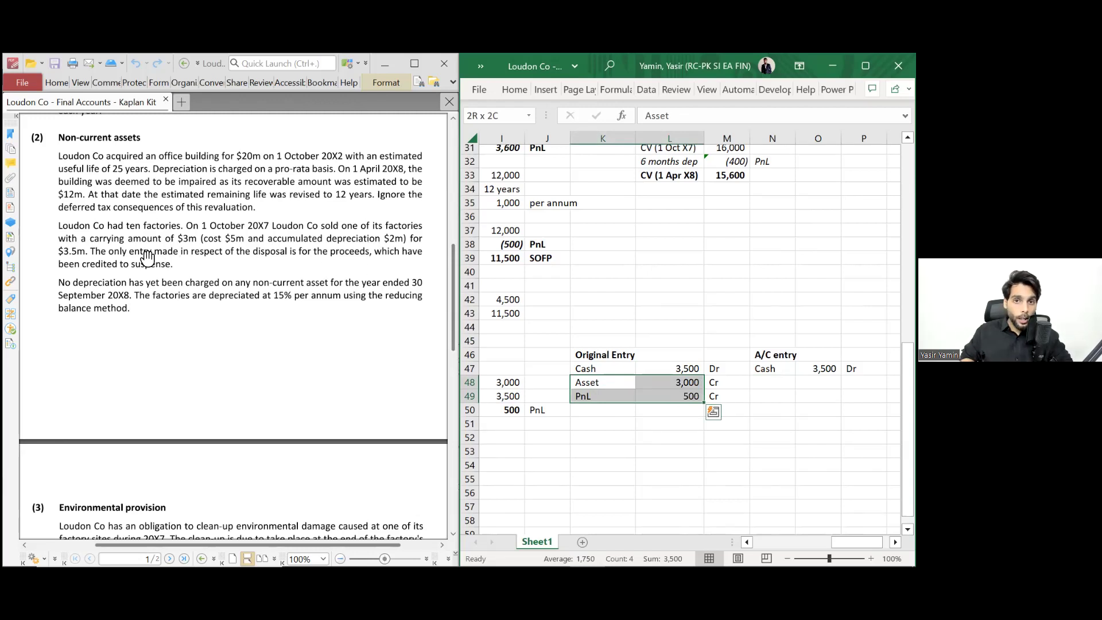
pyautogui.scroll(5, 186, 250)
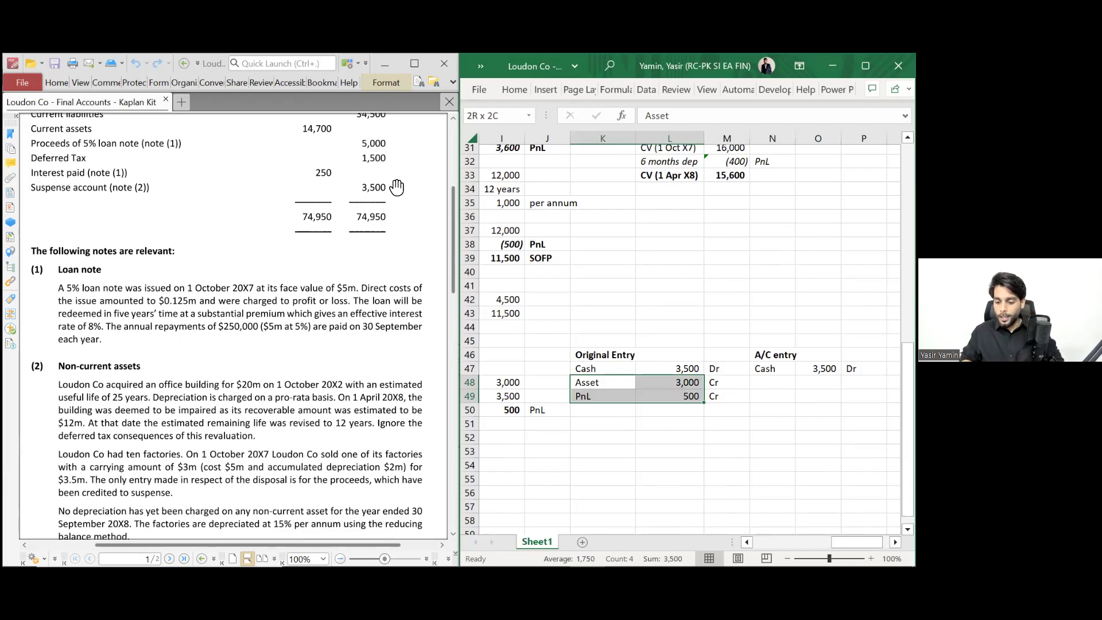
# - Add the Suspense A/C 3,500 Cr line below the cash entry
pyautogui.click(772, 382)
pyautogui.write('S')
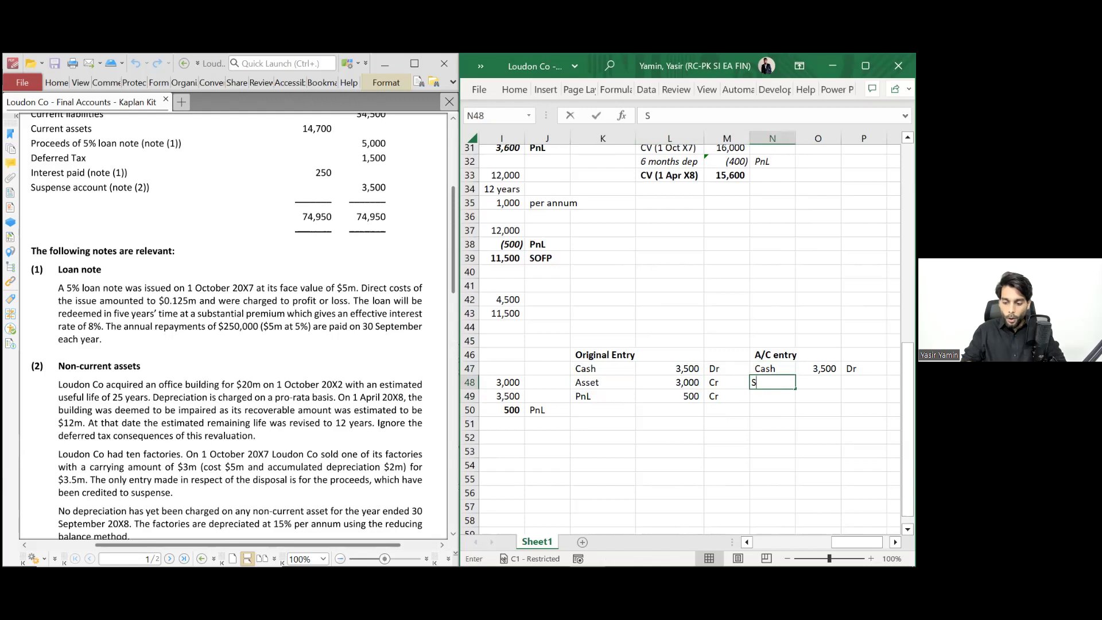
pyautogui.write('uspense')
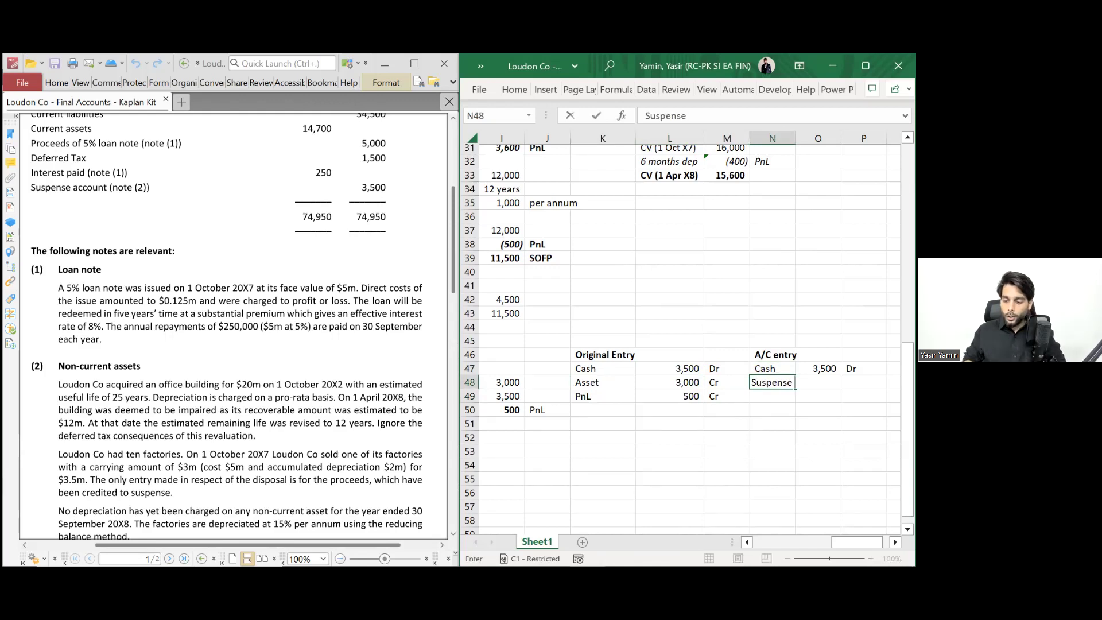
pyautogui.write(' A/C')
pyautogui.press('Return')
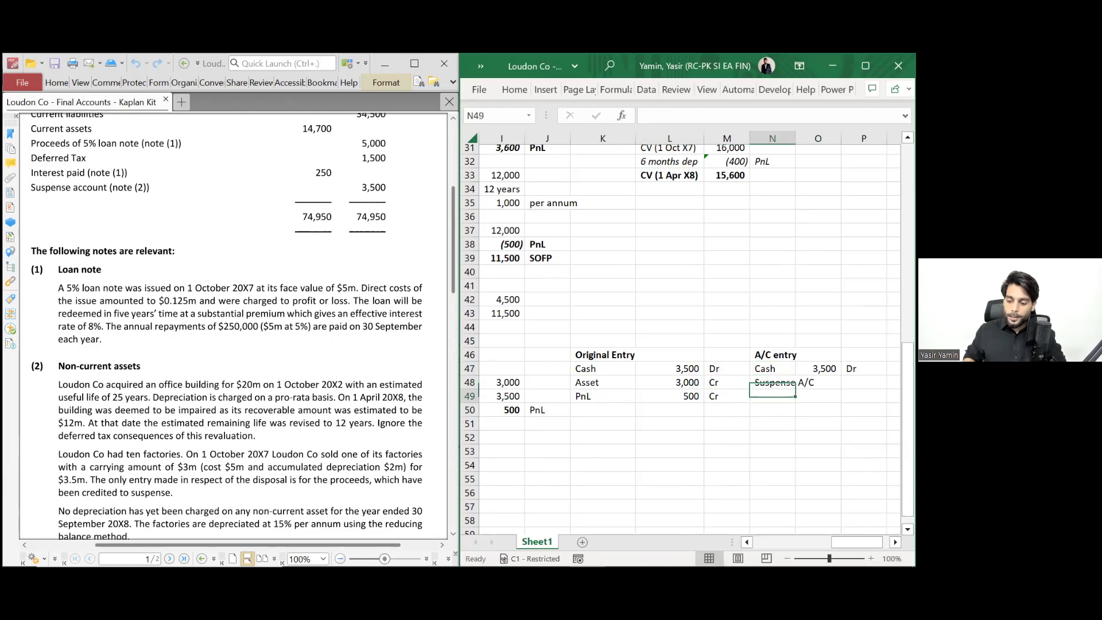
pyautogui.press('Up')
pyautogui.press('Right')
pyautogui.write('3,500')
pyautogui.press('Tab')
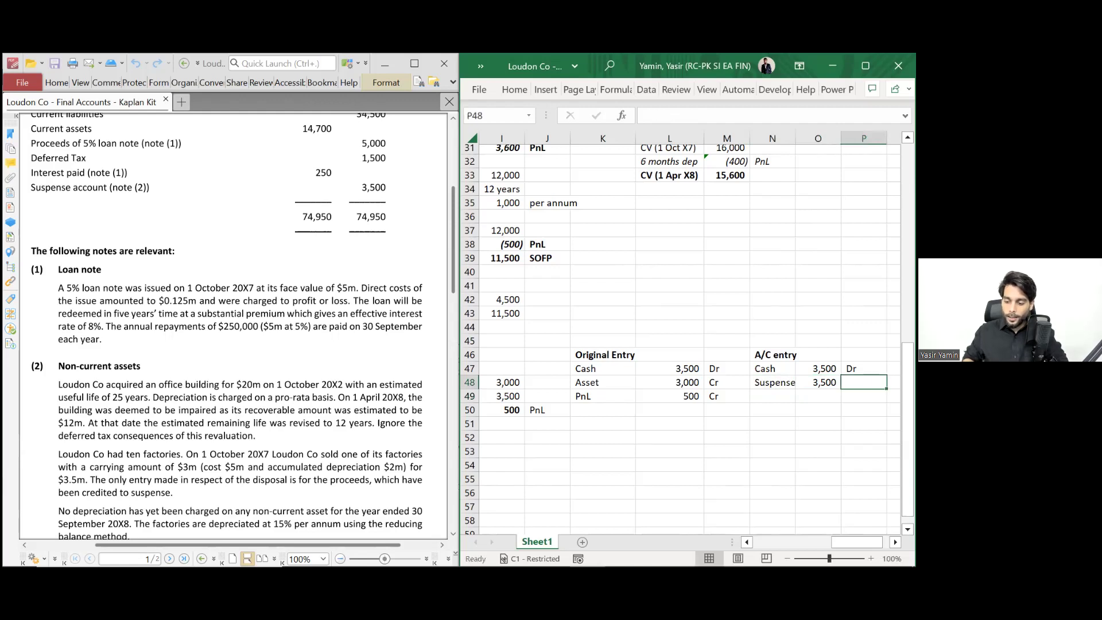
pyautogui.write('Cr')
pyautogui.press('Return')
pyautogui.click(817, 383)
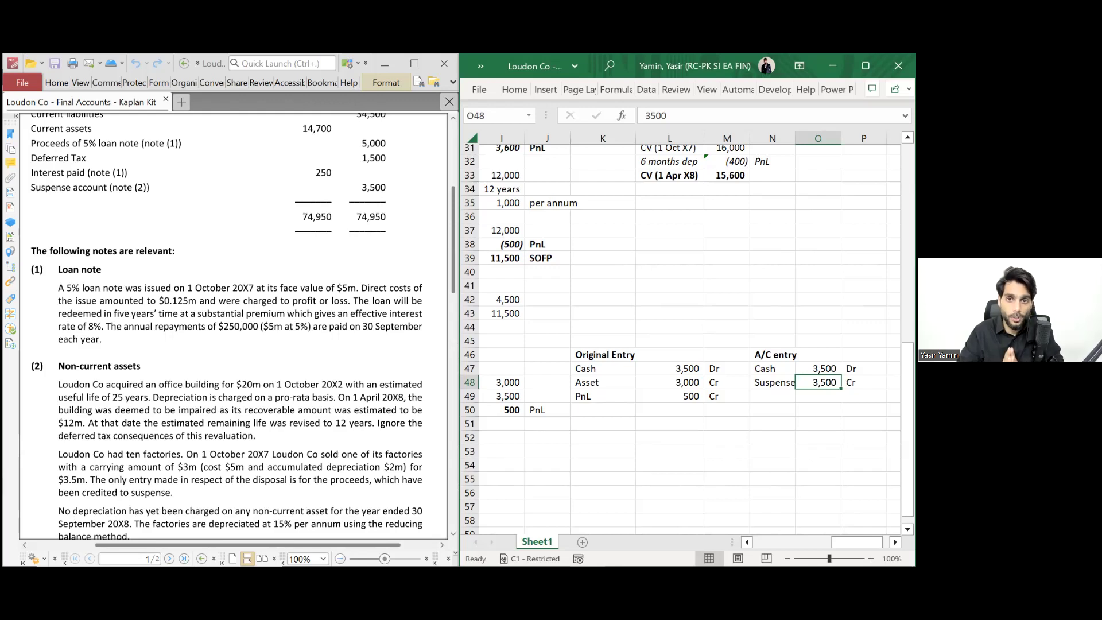
pyautogui.press('Up')
pyautogui.press('Right')
pyautogui.press('Right')
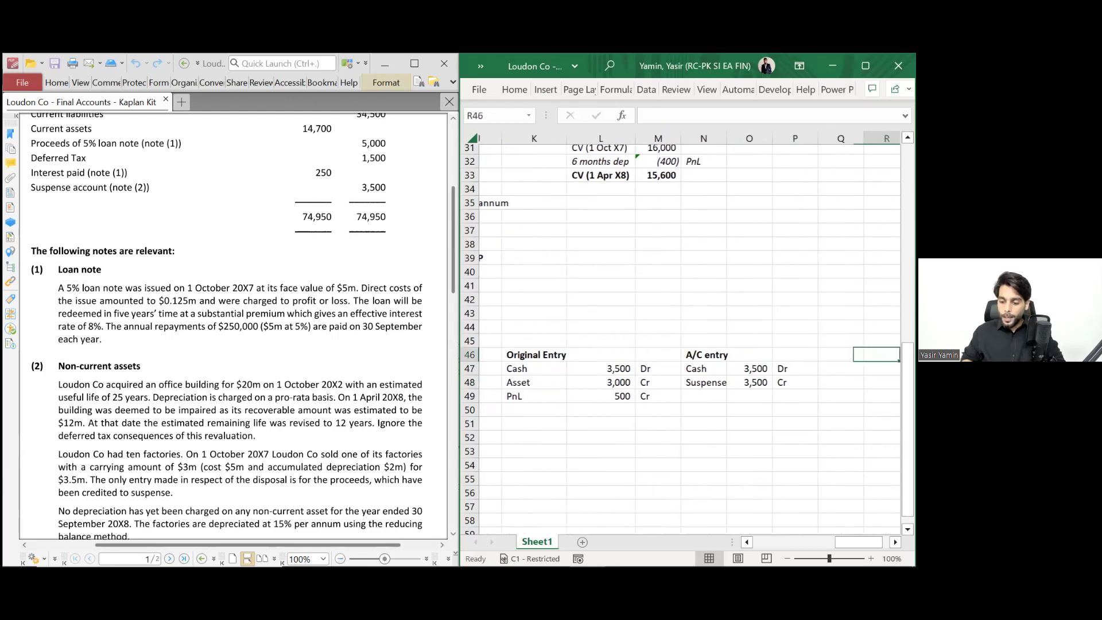
# - Add a bold 'Correcting Entry' heading above the new entry
pyautogui.press('Up')
pyautogui.write('Correcting Entry')
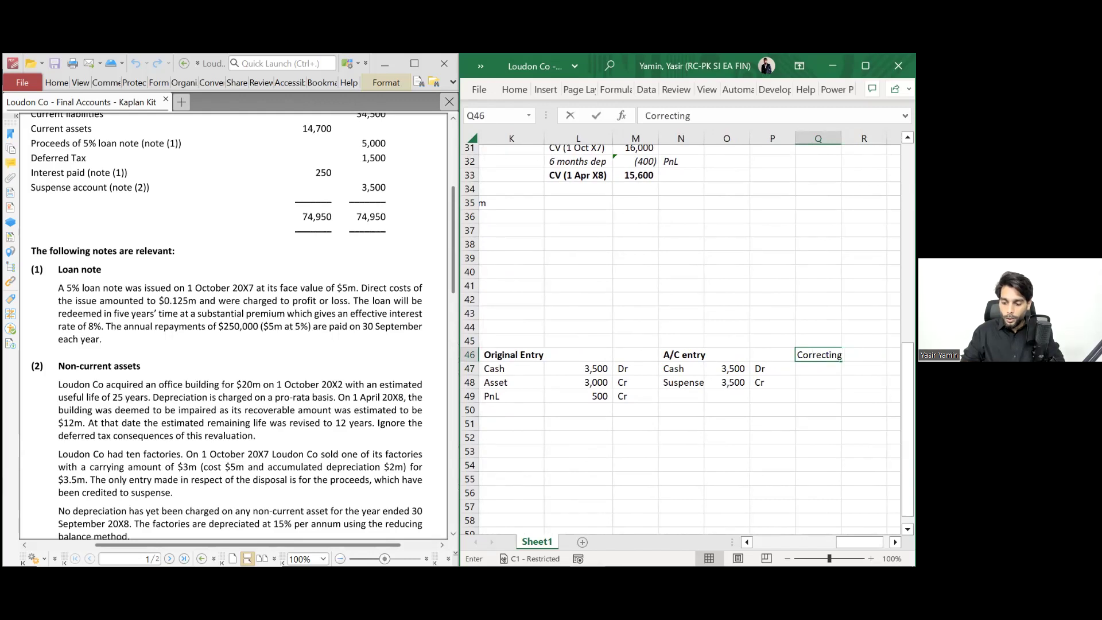
pyautogui.press('Return')
pyautogui.press('Up')
pyautogui.hotkey('ctrl', 'b')
pyautogui.press('Down')
# - Enter the Suspense line, linking its amount to the 3,500 in O48, marked Dr
pyautogui.write('Suspense')
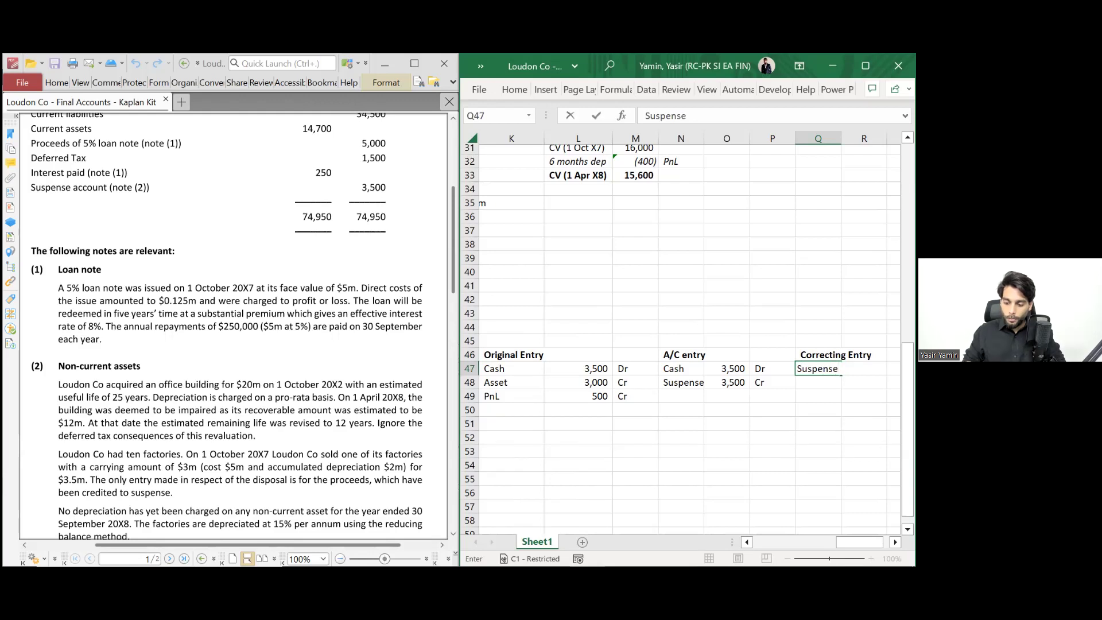
pyautogui.press('Return')
pyautogui.press('Up')
pyautogui.press('Right')
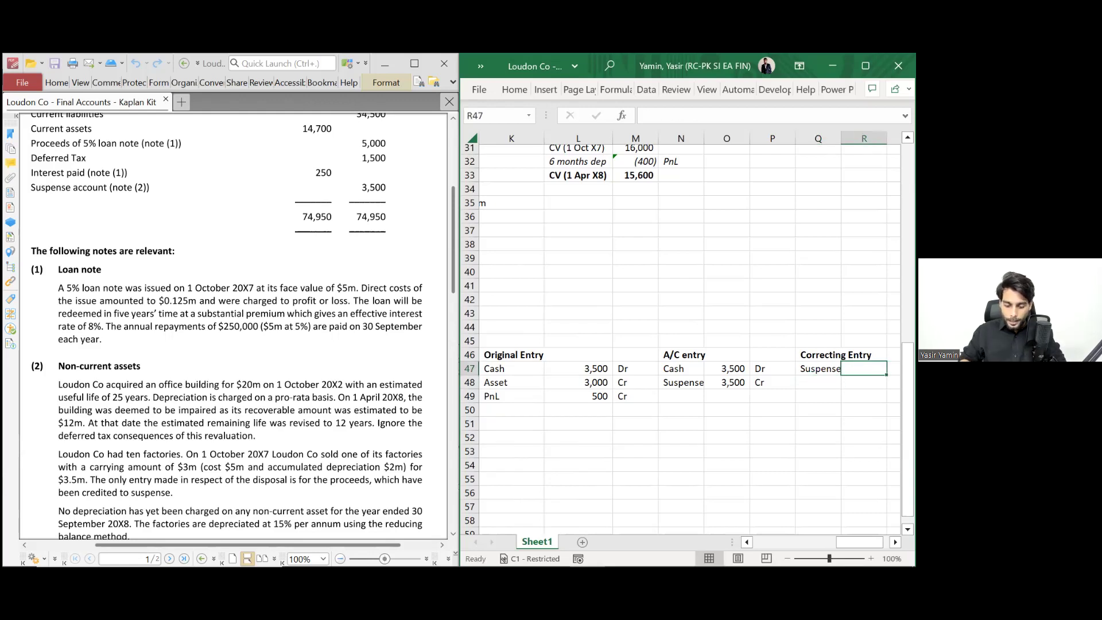
pyautogui.write('=')
pyautogui.press('Left')
pyautogui.press('Left')
pyautogui.press('Down')
pyautogui.press('Left')
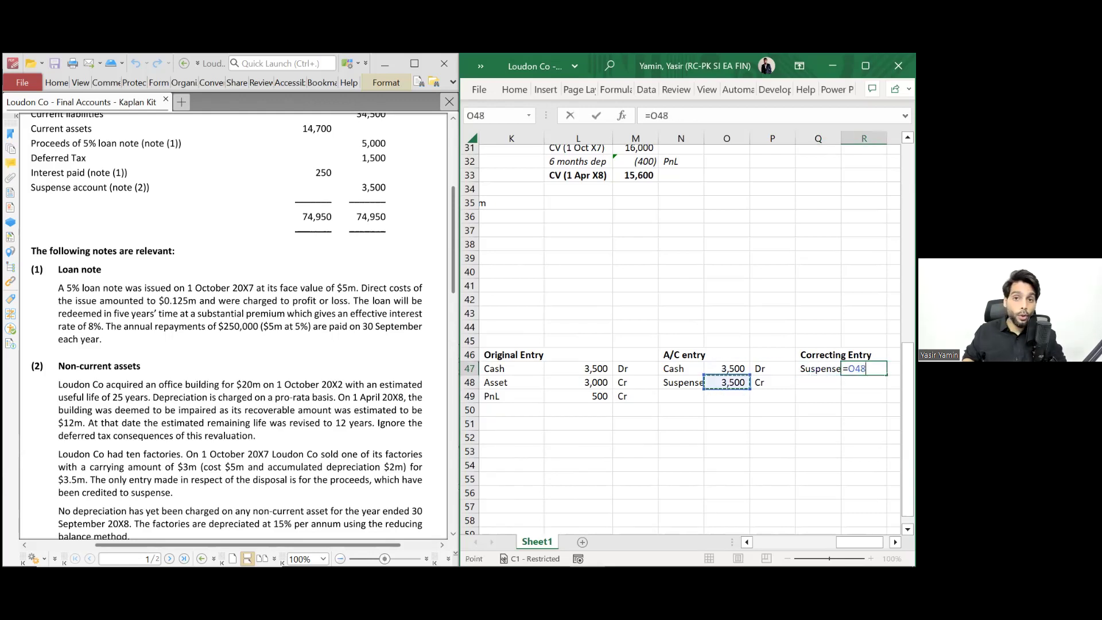
pyautogui.press('Return')
pyautogui.press('Up')
pyautogui.press('Right')
pyautogui.write('D')
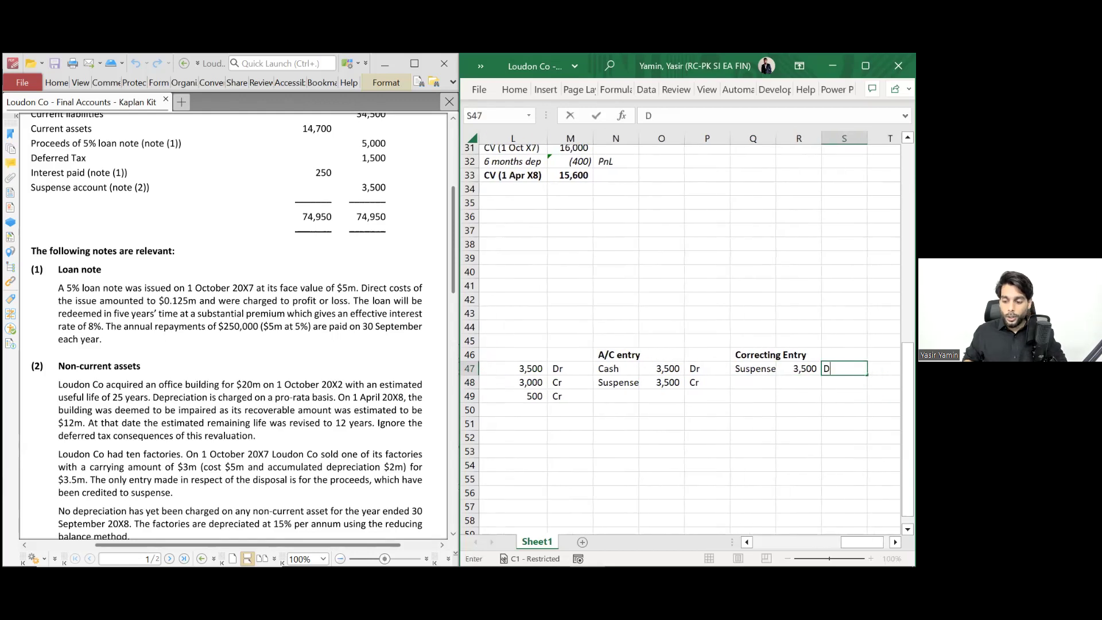
pyautogui.write('r')
pyautogui.press('Return')
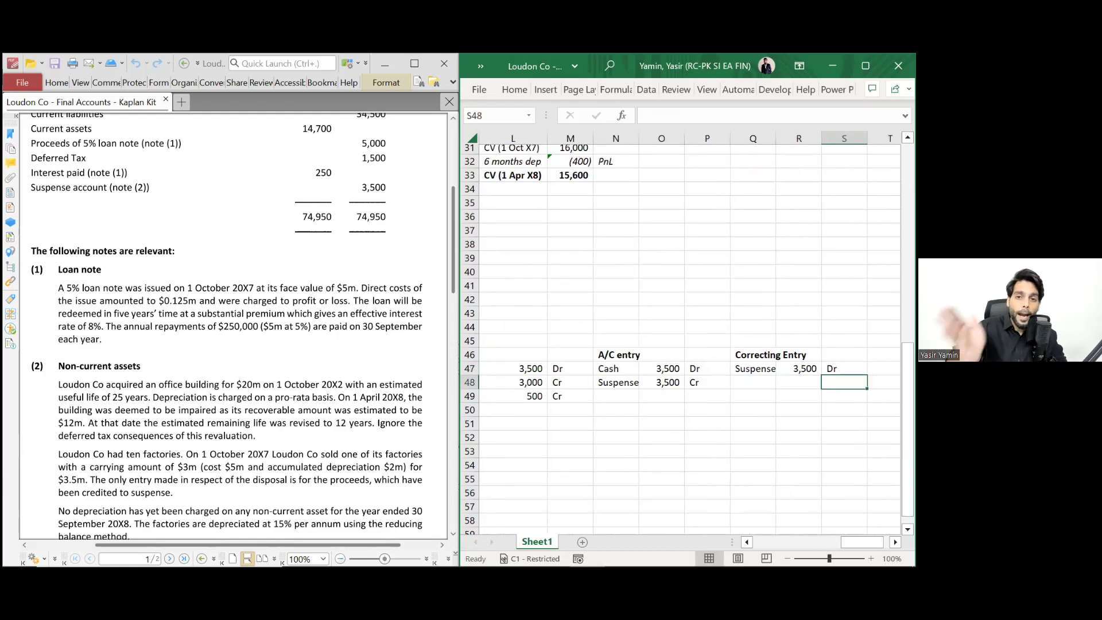
# - Check the 3,500 formula against the original entry, then add Asset 3000 Cr
pyautogui.press('Left')
pyautogui.press('Up')
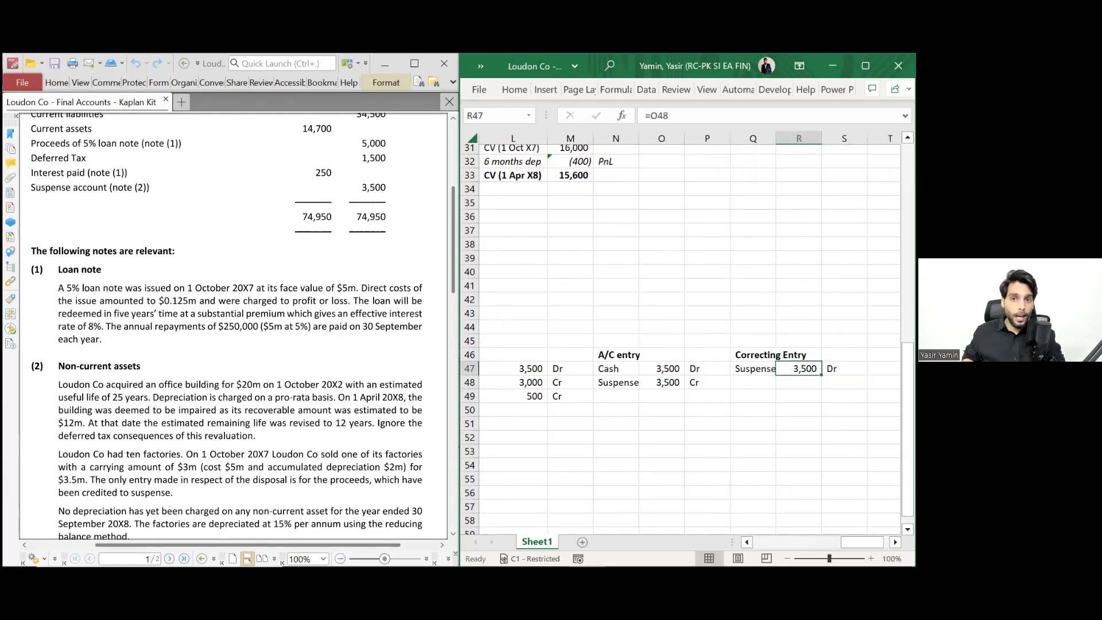
pyautogui.press('Left')
pyautogui.press('Left')
pyautogui.press('Left')
pyautogui.press('Left')
pyautogui.press('Left')
pyautogui.press('Left')
pyautogui.press('Left')
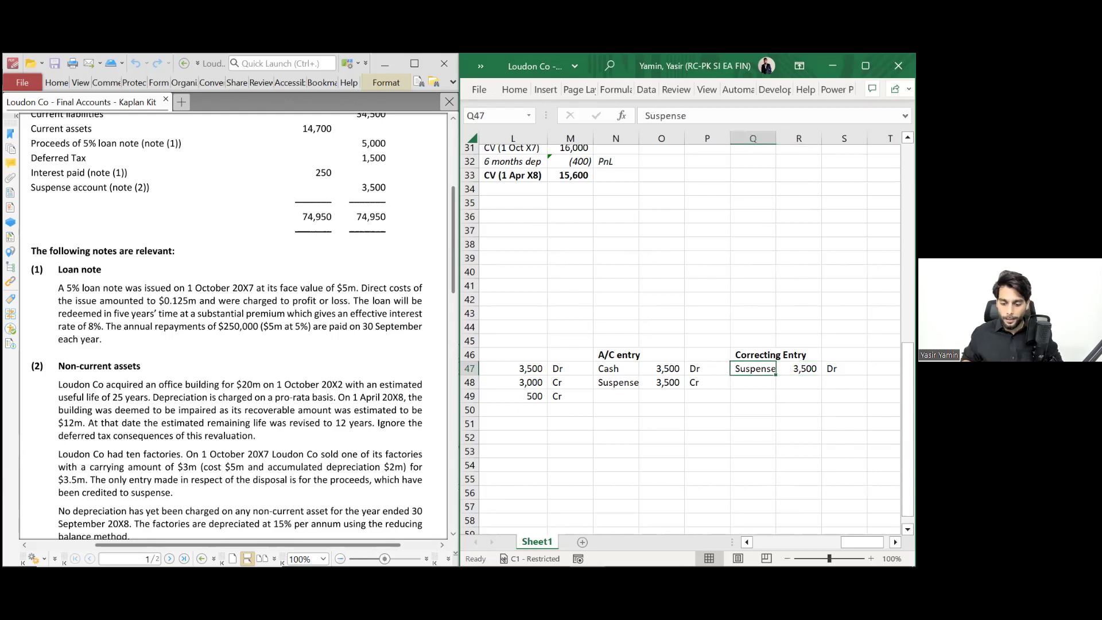
pyautogui.press('Down')
pyautogui.press('Up')
pyautogui.hotkey('shift', 'Right')
pyautogui.hotkey('shift', 'Right')
pyautogui.hotkey('shift', 'Right')
pyautogui.hotkey('shift', 'Right')
pyautogui.hotkey('shift', 'Right')
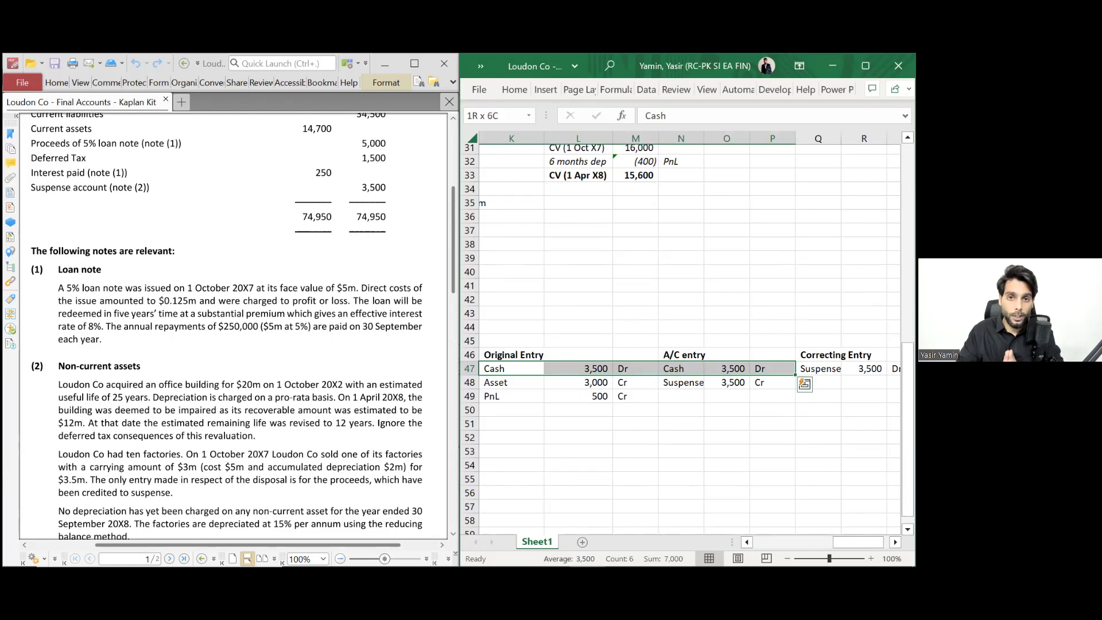
pyautogui.scroll(2, 539, 270)
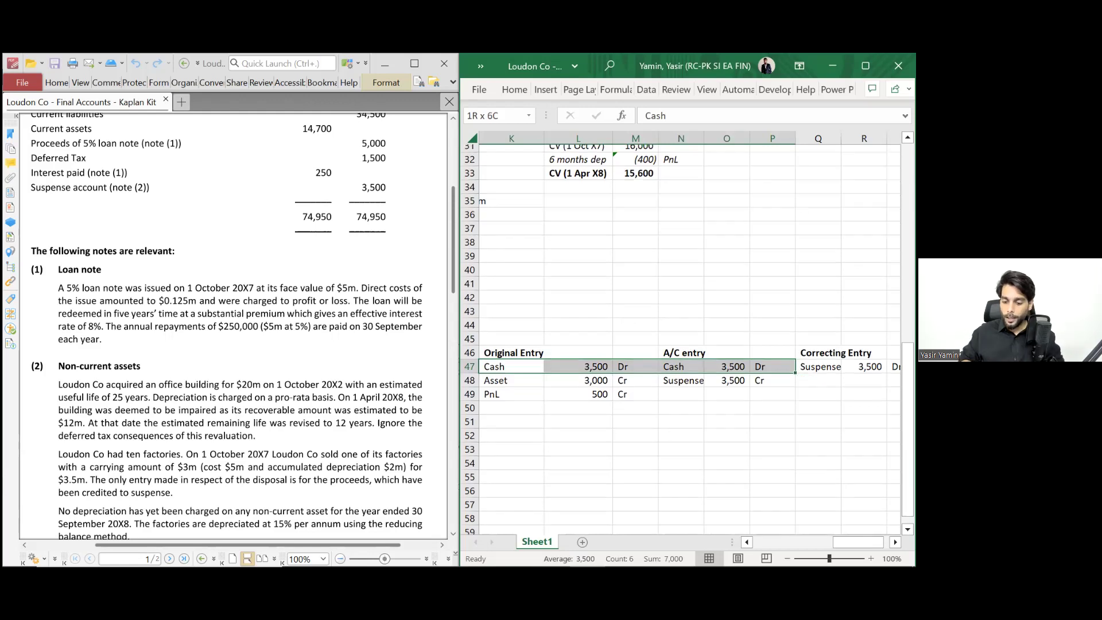
pyautogui.scroll(-5, 538, 270)
pyautogui.press('Down')
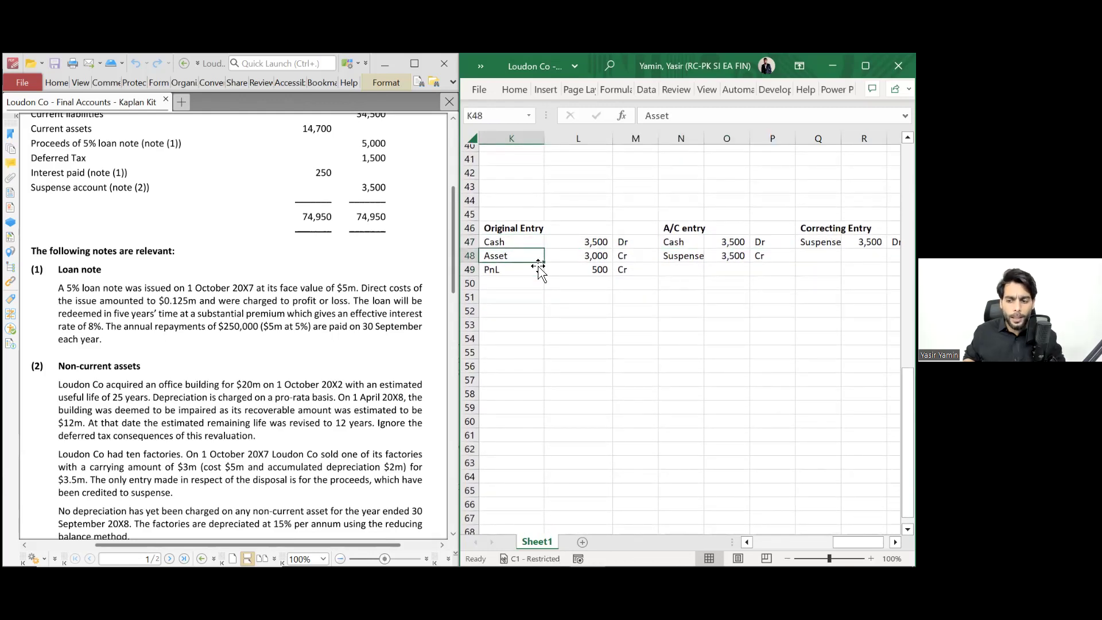
pyautogui.press('Right')
pyautogui.press('Right')
pyautogui.press('Right')
pyautogui.press('Right')
pyautogui.press('Left')
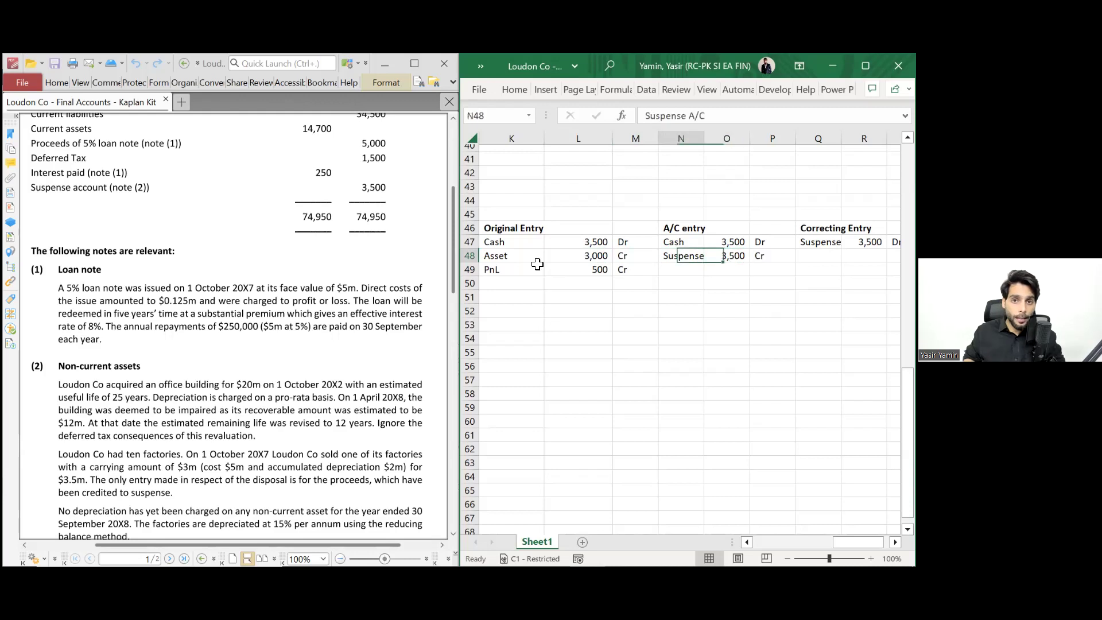
pyautogui.hotkey('shift', 'Right')
pyautogui.hotkey('shift', 'Right')
pyautogui.press('Right')
pyautogui.press('Right')
pyautogui.press('Right')
pyautogui.write('Asset')
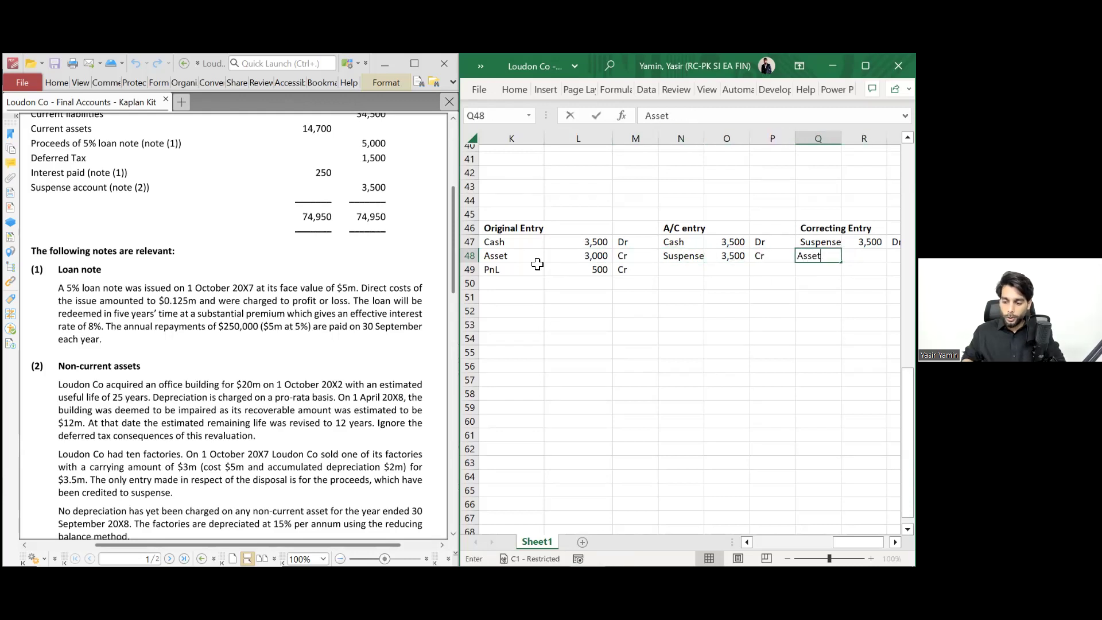
pyautogui.press('Tab')
pyautogui.write('3000')
pyautogui.press('Tab')
pyautogui.write('Cr')
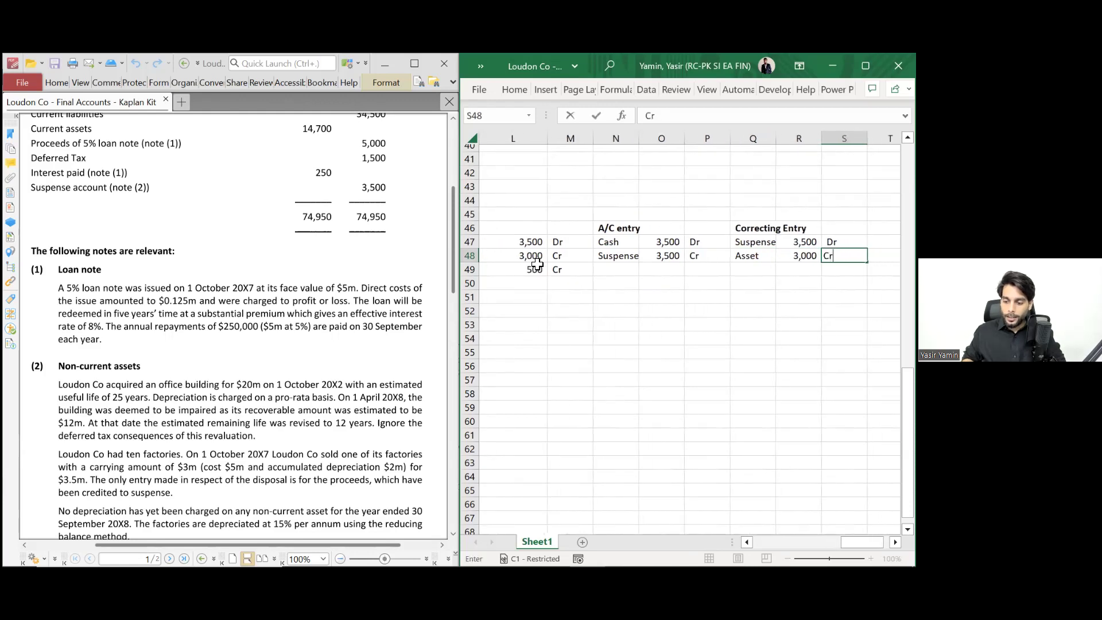
pyautogui.press('Return')
# - Add the Profit line at 500 Cr, correcting the mistyped 5000
pyautogui.write('Profit')
pyautogui.press('Tab')
pyautogui.write('5000')
pyautogui.press('Tab')
pyautogui.press('Left')
pyautogui.press('F2')
pyautogui.press('BackSpace')
pyautogui.press('Tab')
pyautogui.write('Cr')
pyautogui.press('Return')
pyautogui.press('Up')
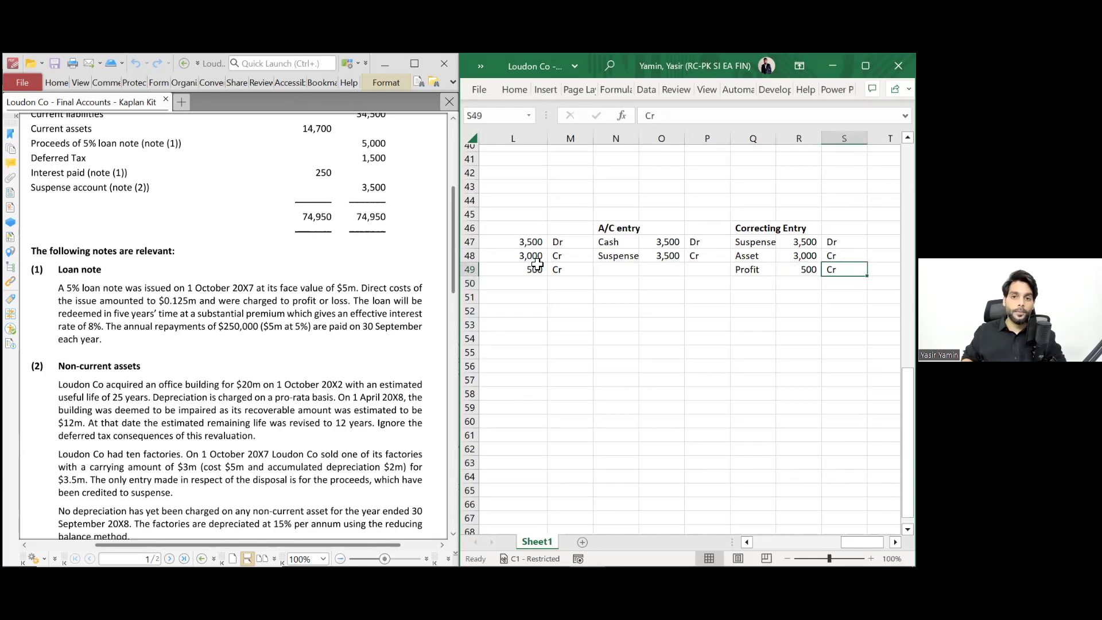
# - Apply an outside border around the Correcting Entry table Q47:S49
pyautogui.hotkey('shift', 'Up')
pyautogui.hotkey('shift', 'Up')
pyautogui.hotkey('shift', 'Left')
pyautogui.hotkey('shift', 'Left')
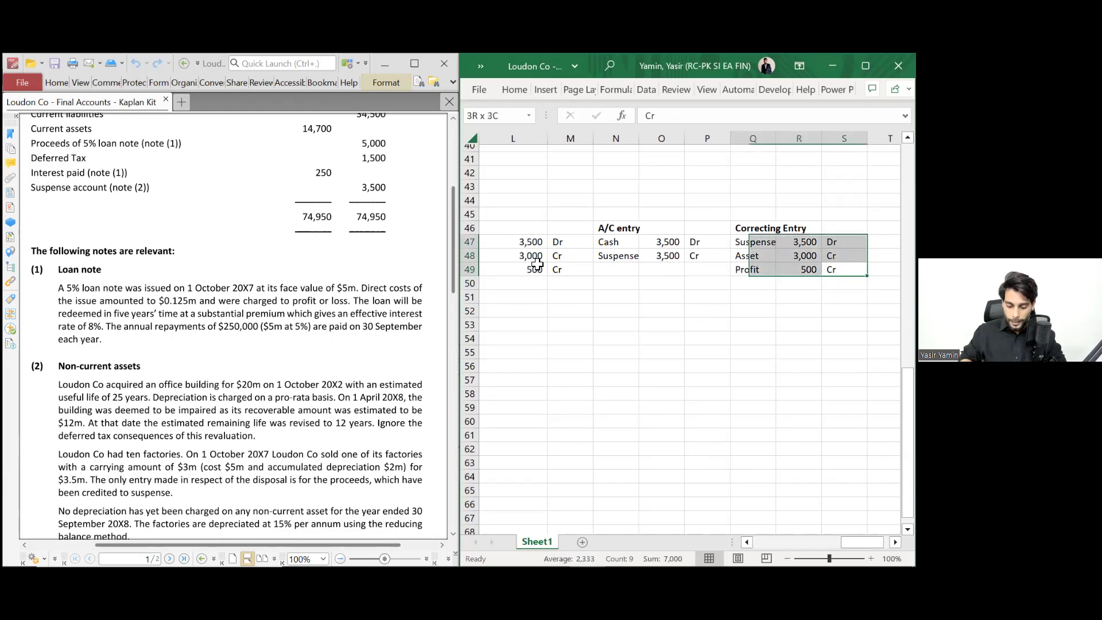
pyautogui.hotkey('ctrl', 'shift', '7')
pyautogui.press('Down')
pyautogui.press('Left')
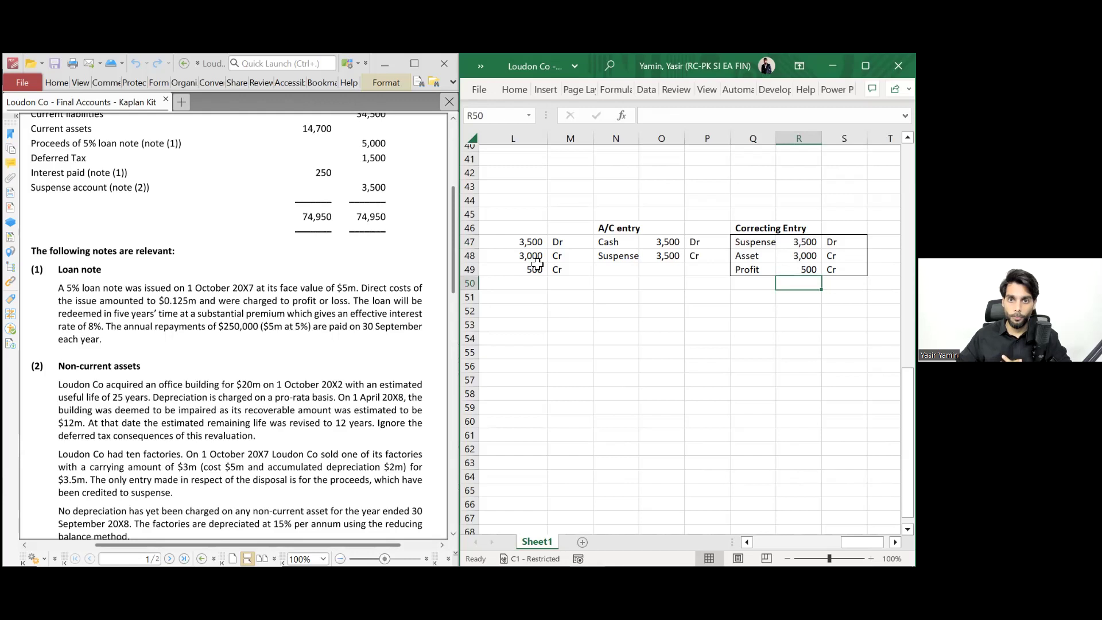
pyautogui.hscroll(-4, 641, 310)
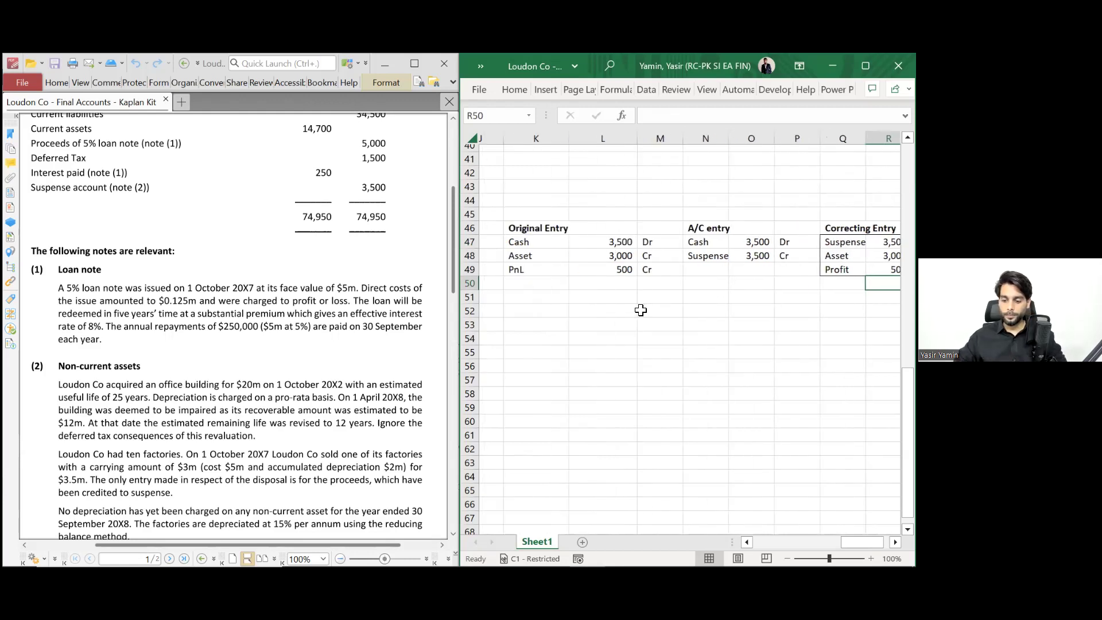
pyautogui.hscroll(-3, 641, 310)
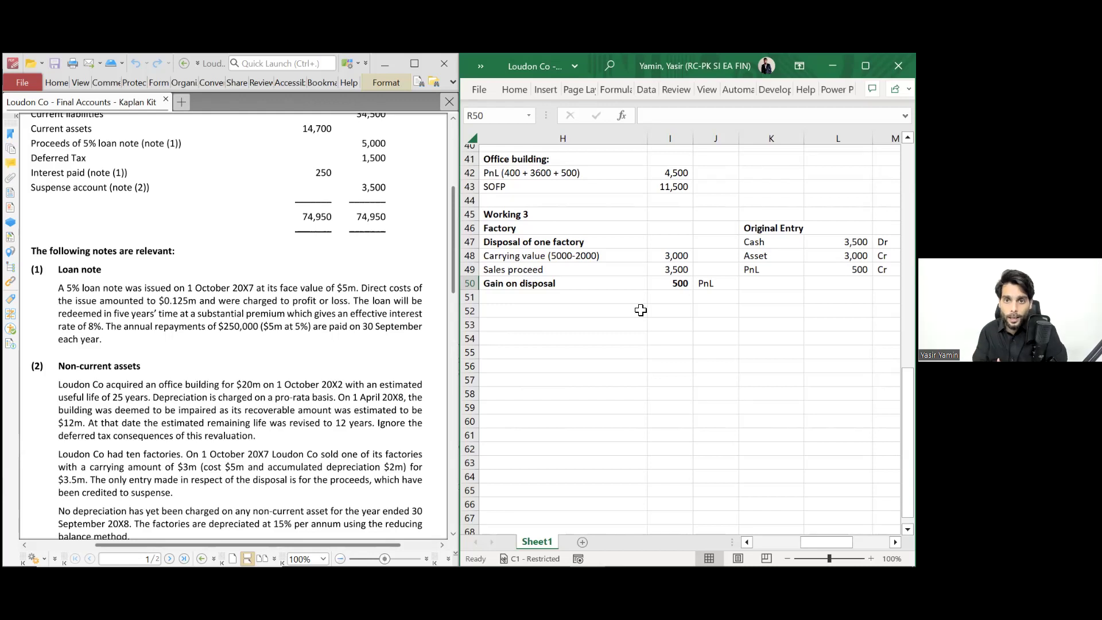
pyautogui.click(528, 318)
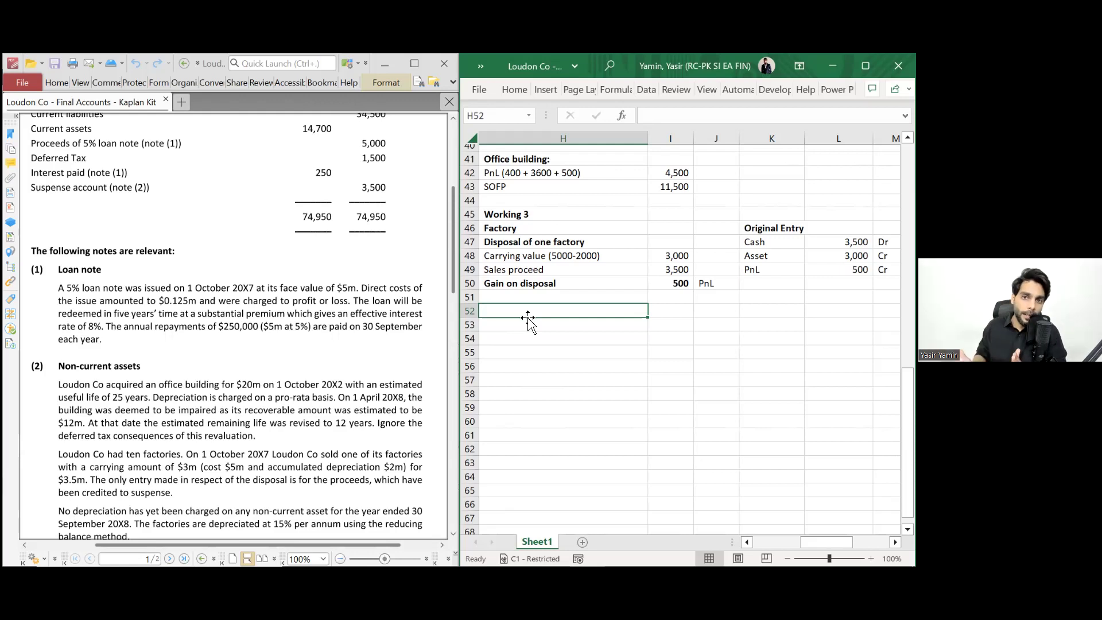
# - Enter the note '*Suspense a/c was wrongly credited it would be nullified by asset and profit credit.' in H52
pyautogui.write('*')
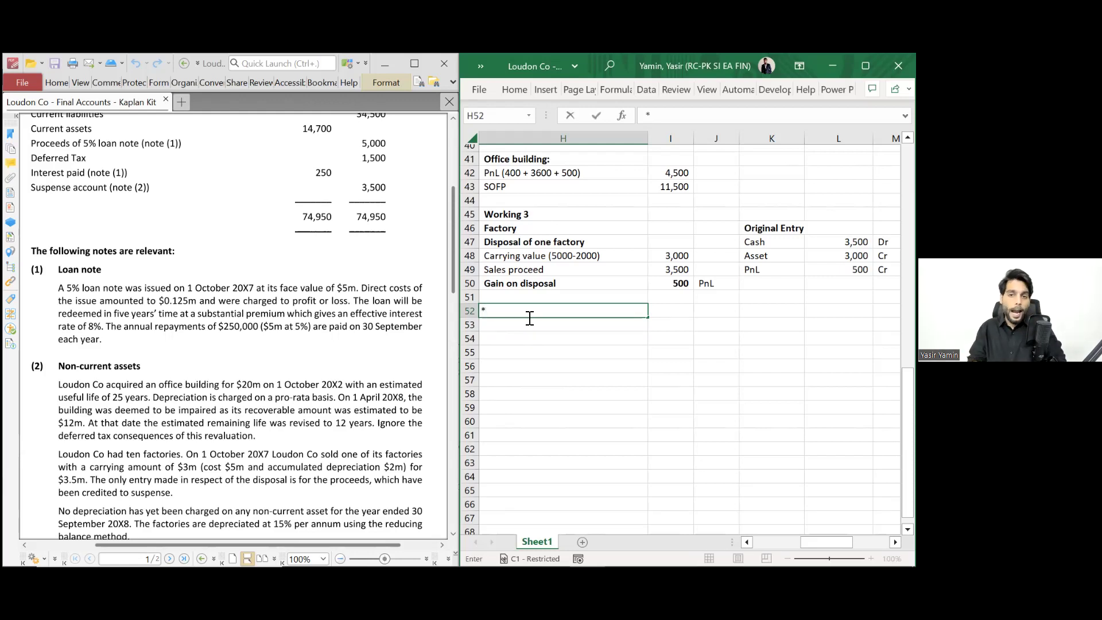
pyautogui.write('Su')
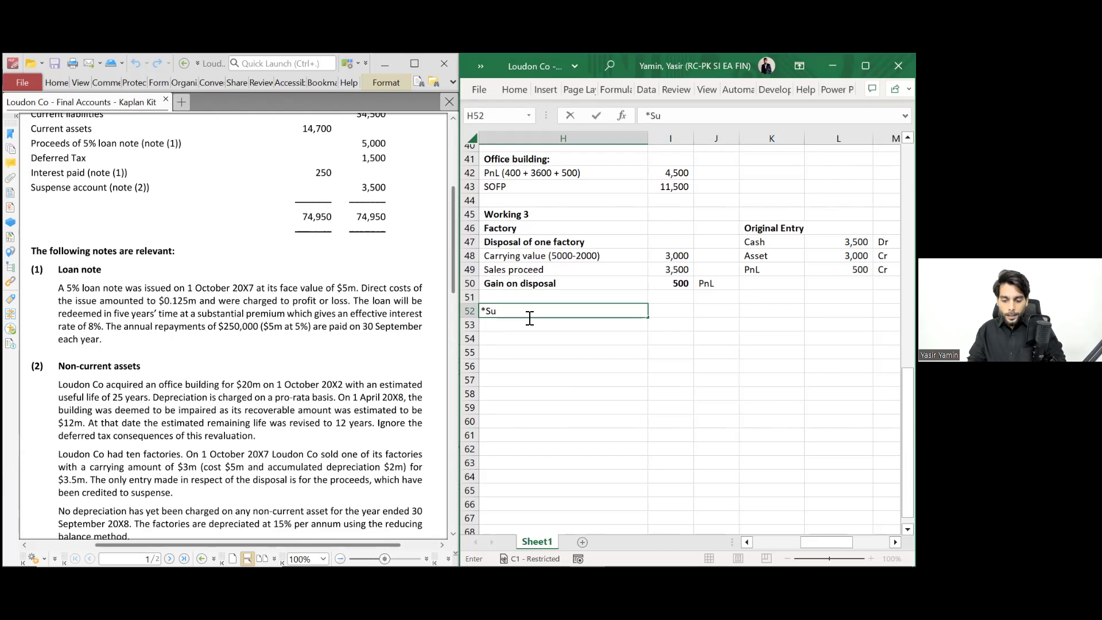
pyautogui.write('spense a/')
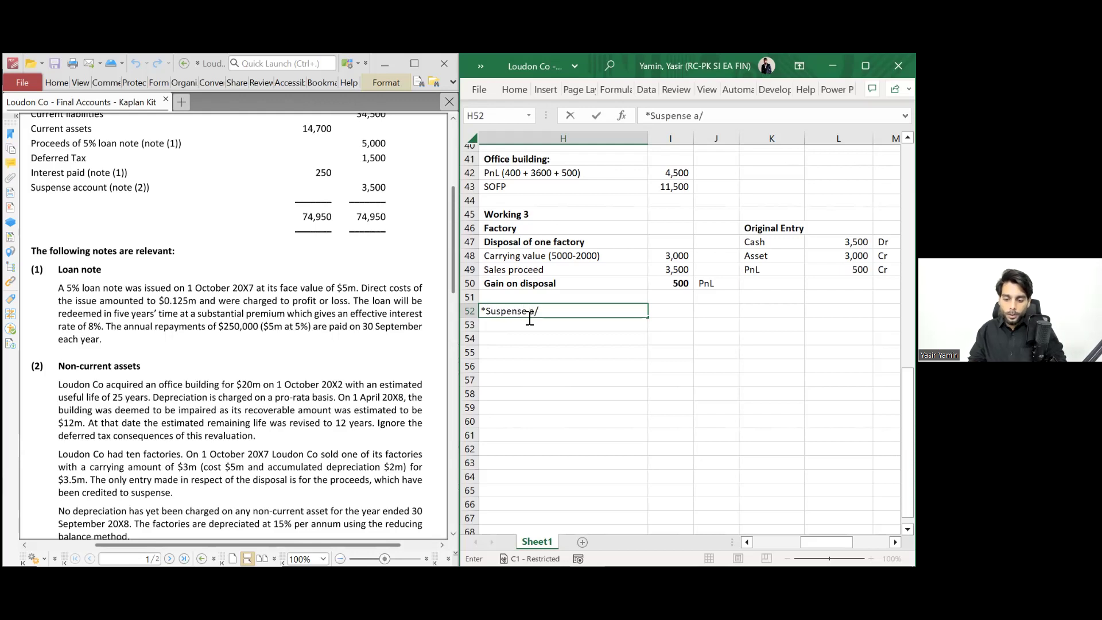
pyautogui.write('c was wrongly credit')
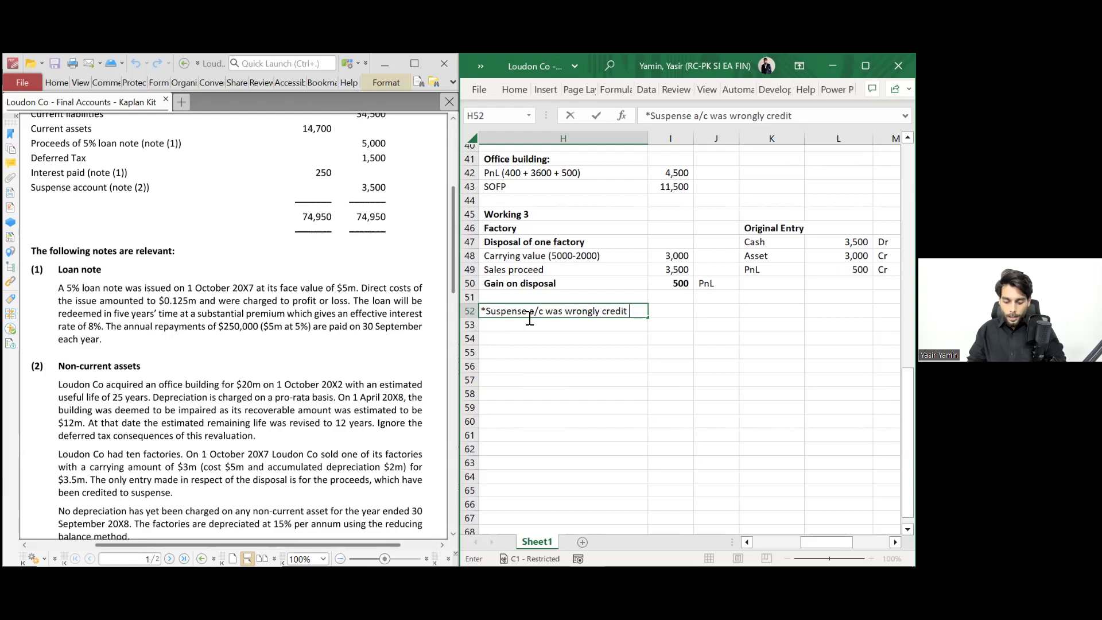
pyautogui.write('ed')
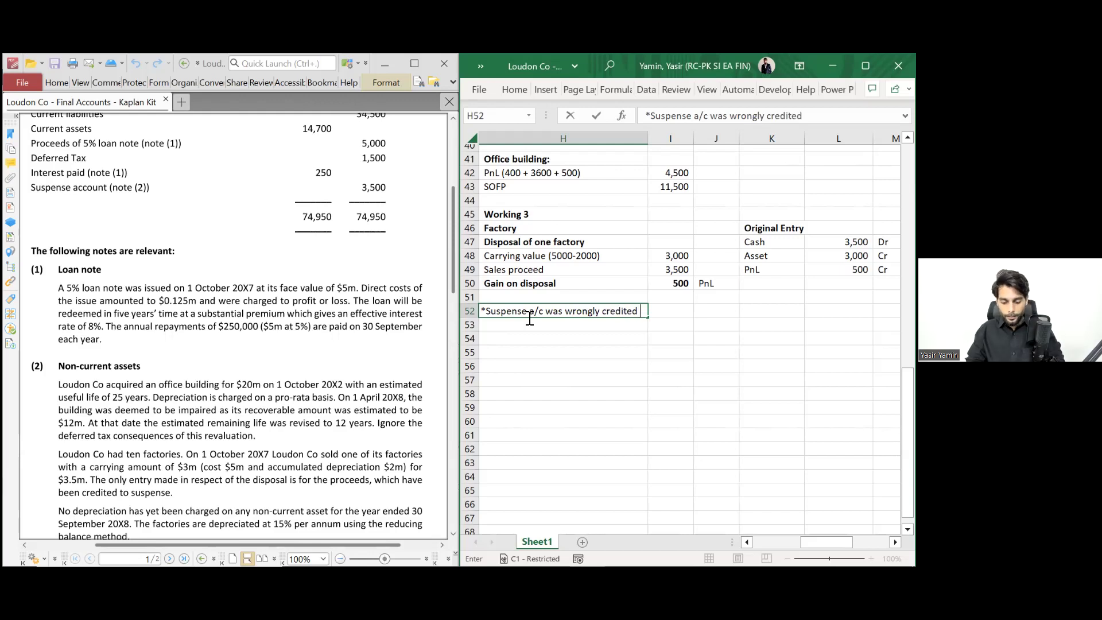
pyautogui.write(' it would be')
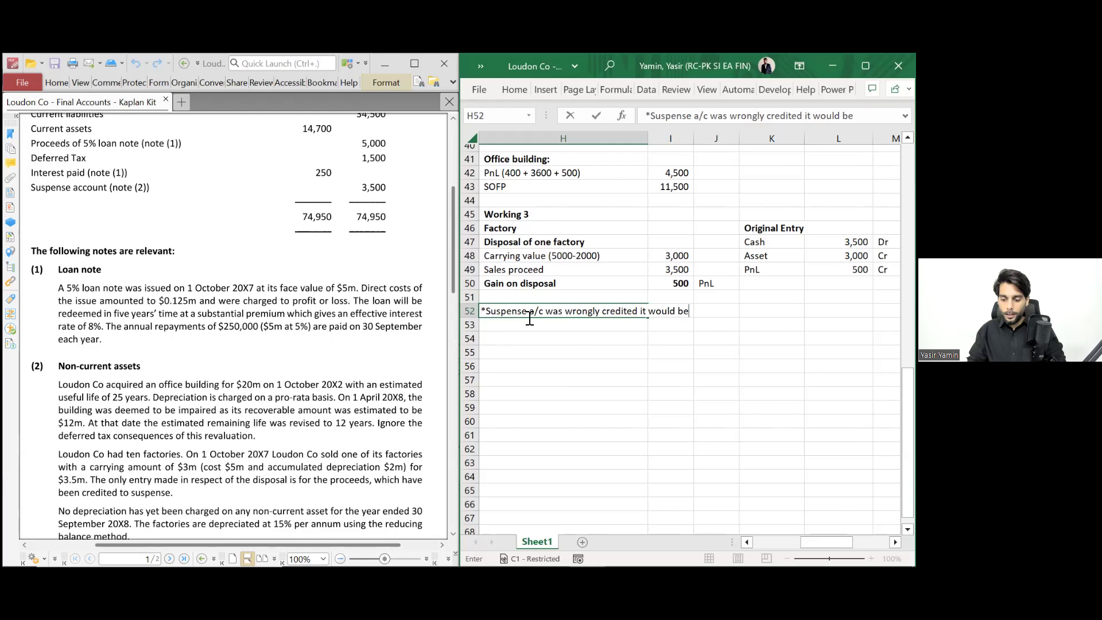
pyautogui.write(' null')
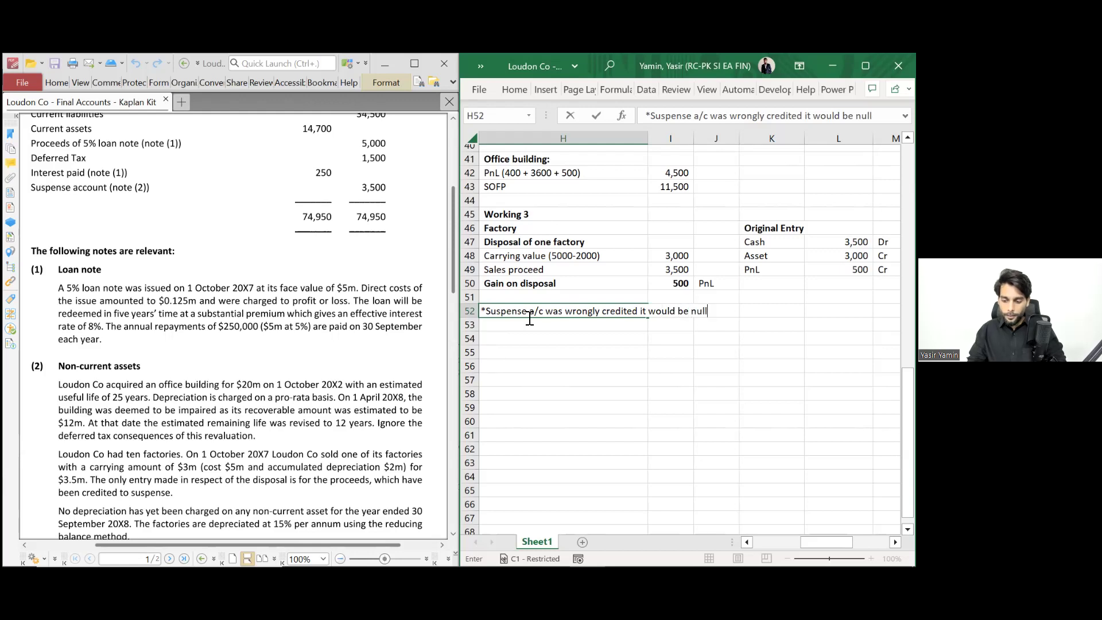
pyautogui.write('ified by ')
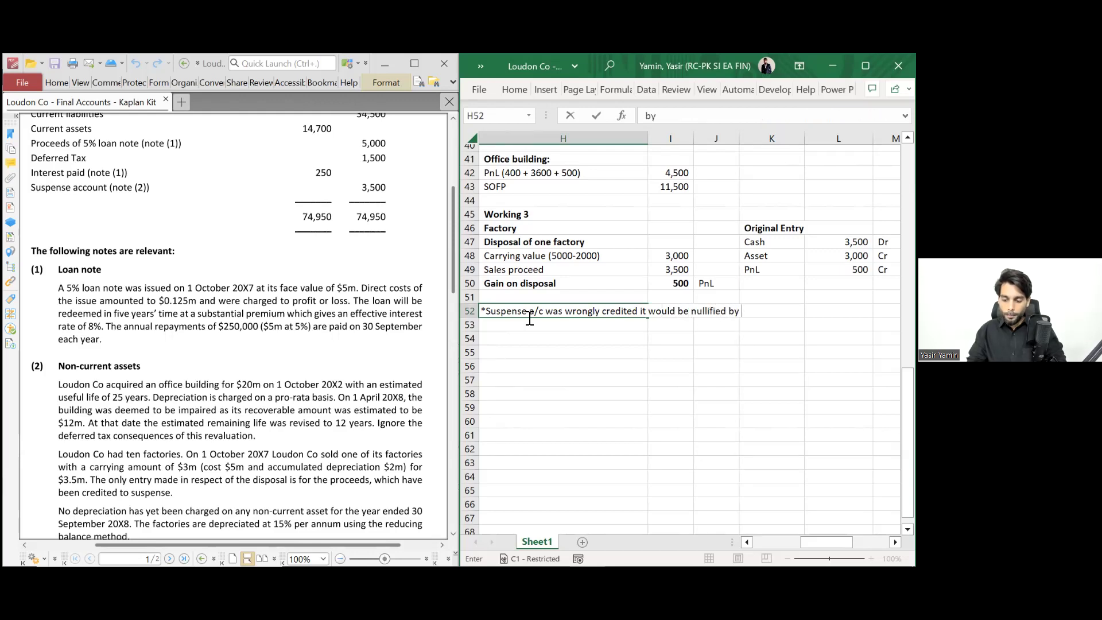
pyautogui.write('asset an')
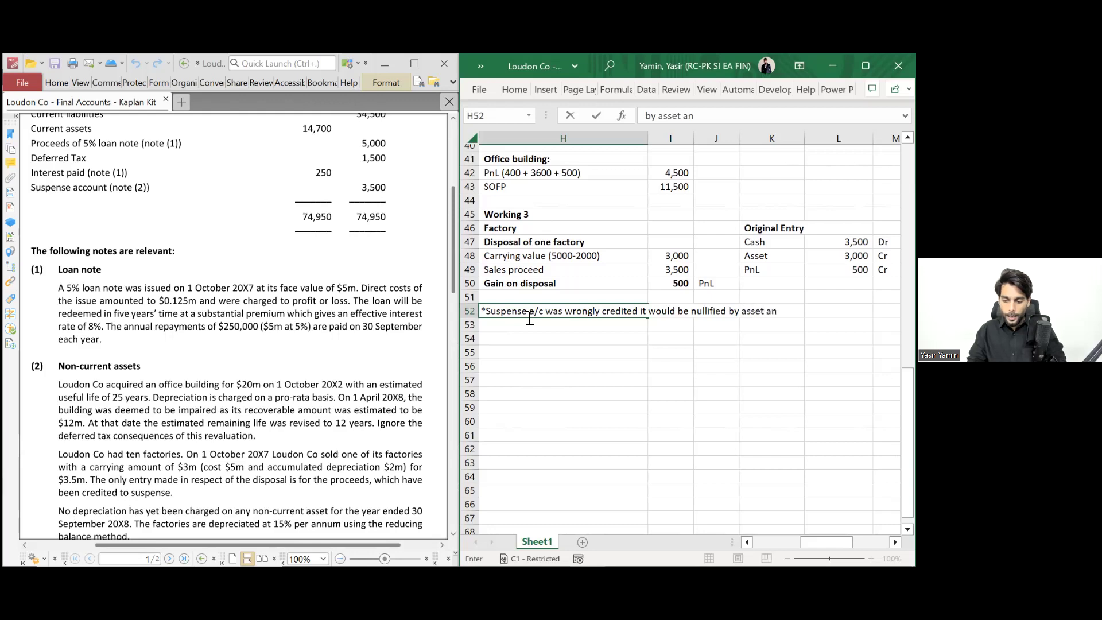
pyautogui.write('d profit credit.')
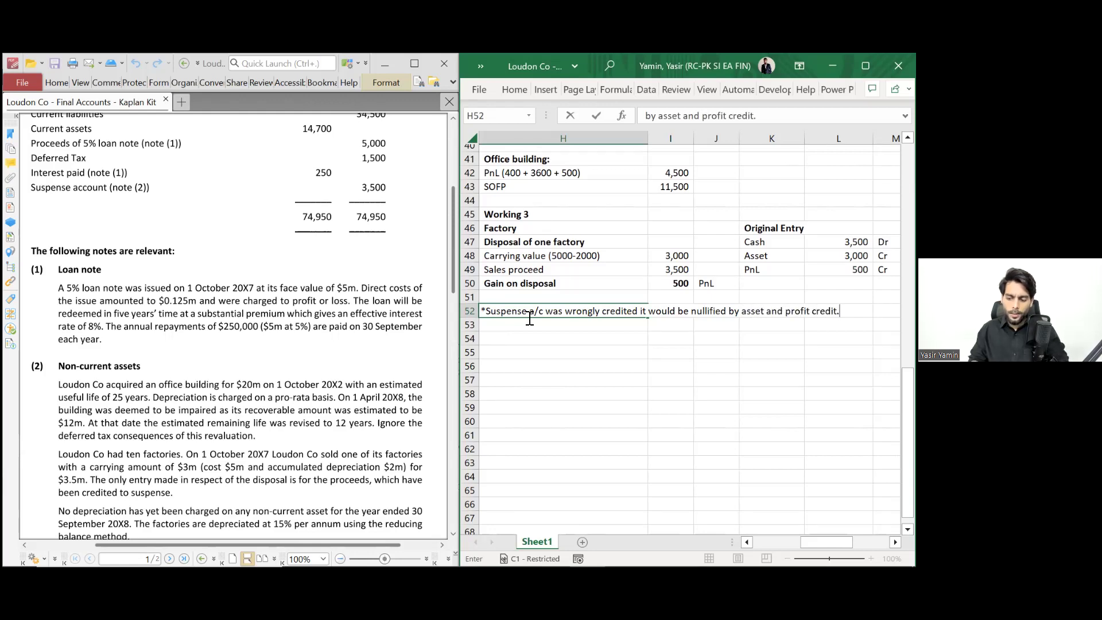
pyautogui.press('Return')
pyautogui.click(528, 315)
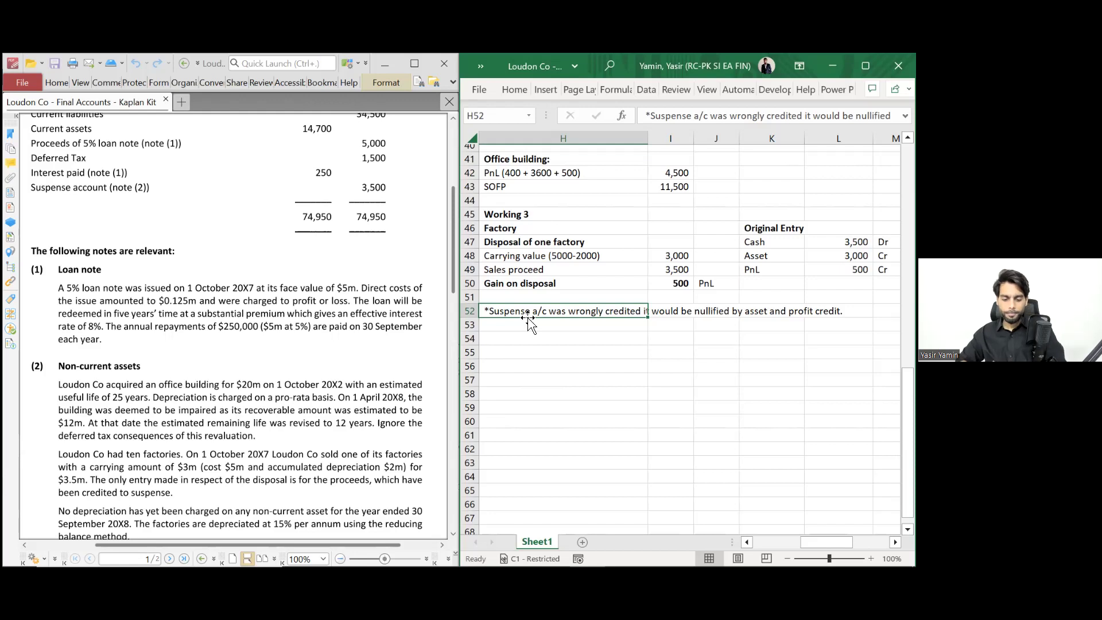
pyautogui.scroll(-1, 367, 373)
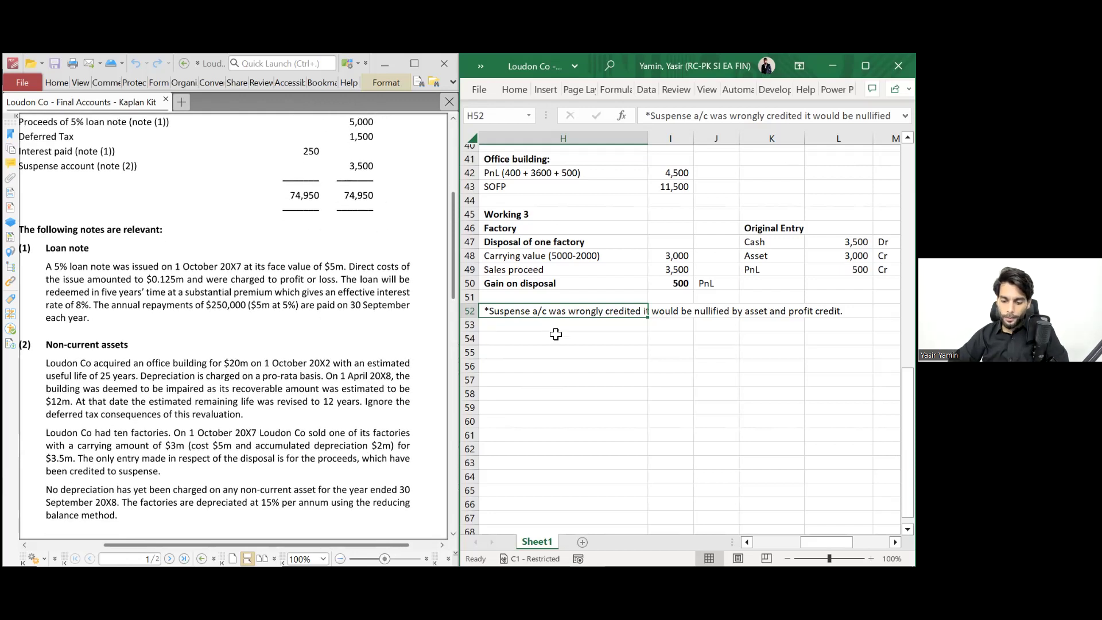
pyautogui.click(710, 289)
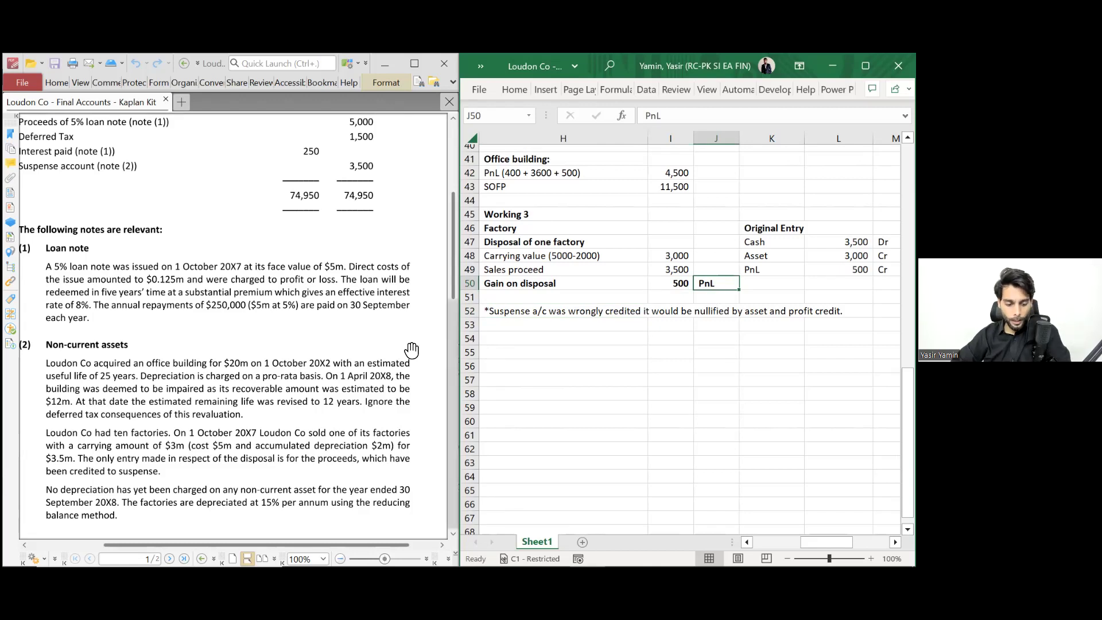
pyautogui.scroll(-8, 340, 373)
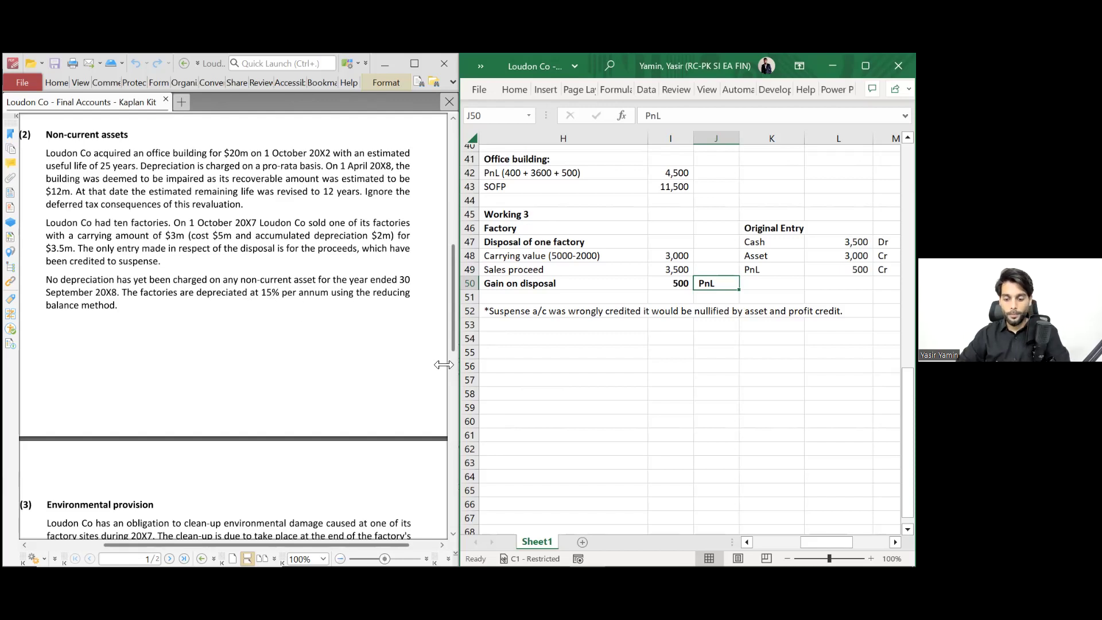
# - Add a bold 'Depreciation on Factory' heading in H54
pyautogui.click(533, 336)
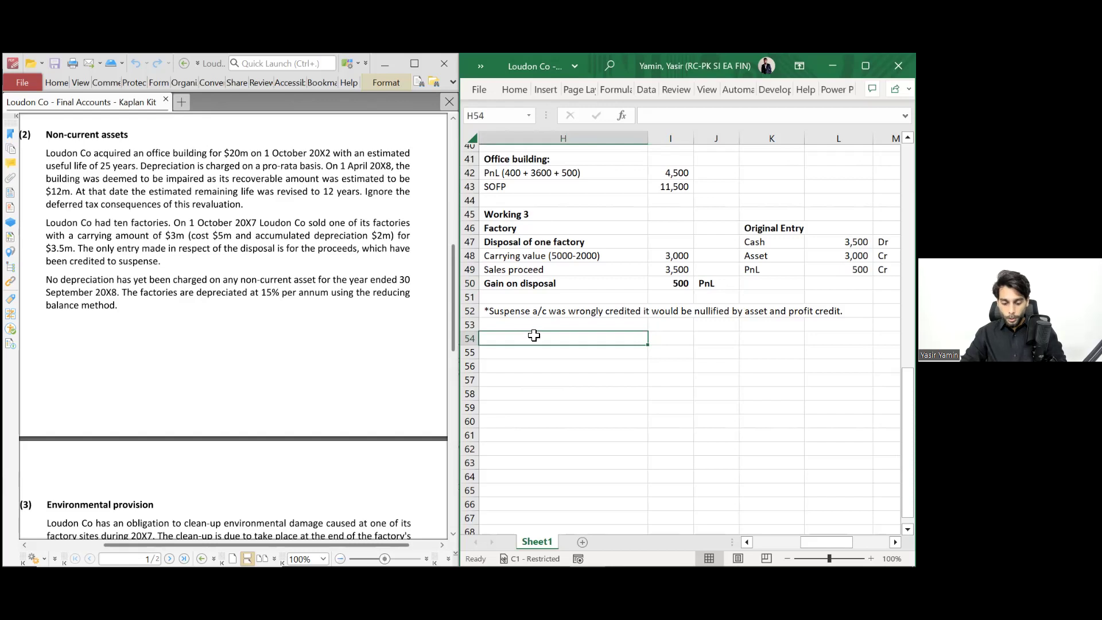
pyautogui.write('Depreciation on Factory')
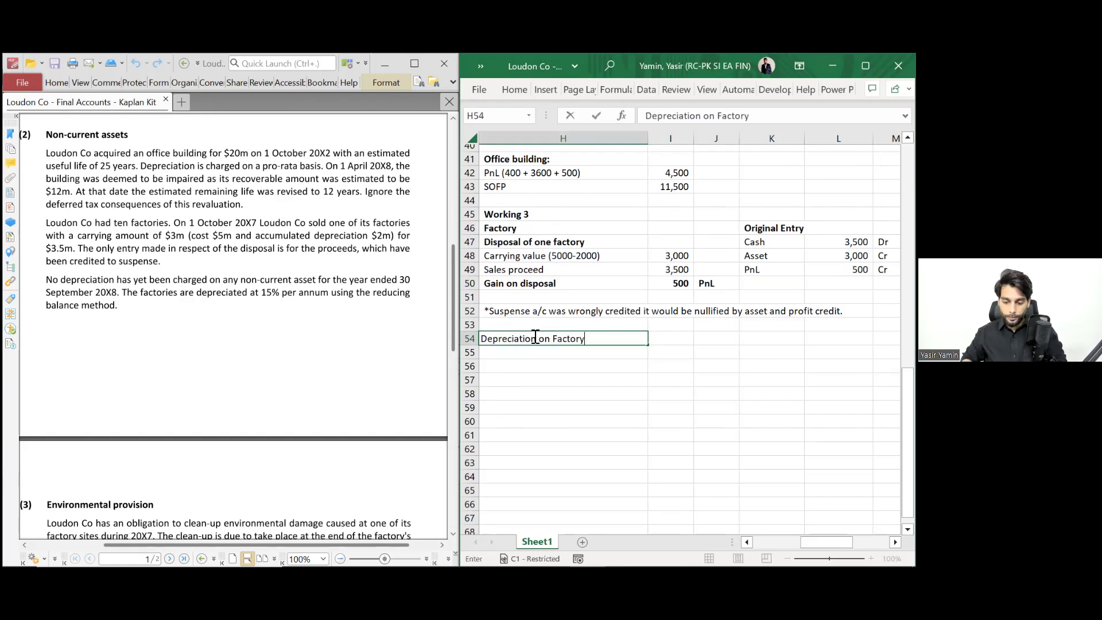
pyautogui.hotkey('ctrl', 'Return')
pyautogui.hotkey('ctrl', 'b')
pyautogui.press('Down')
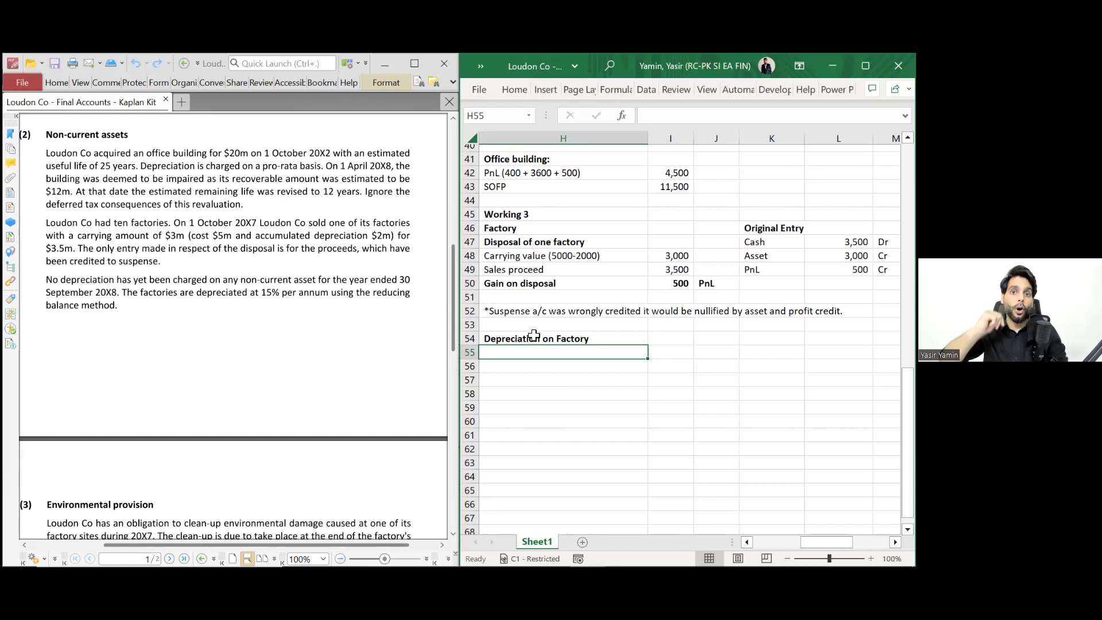
# - Enter the labels 'Cost' in H55 and 'Less: Acc Dep' in H56
pyautogui.write('Cost')
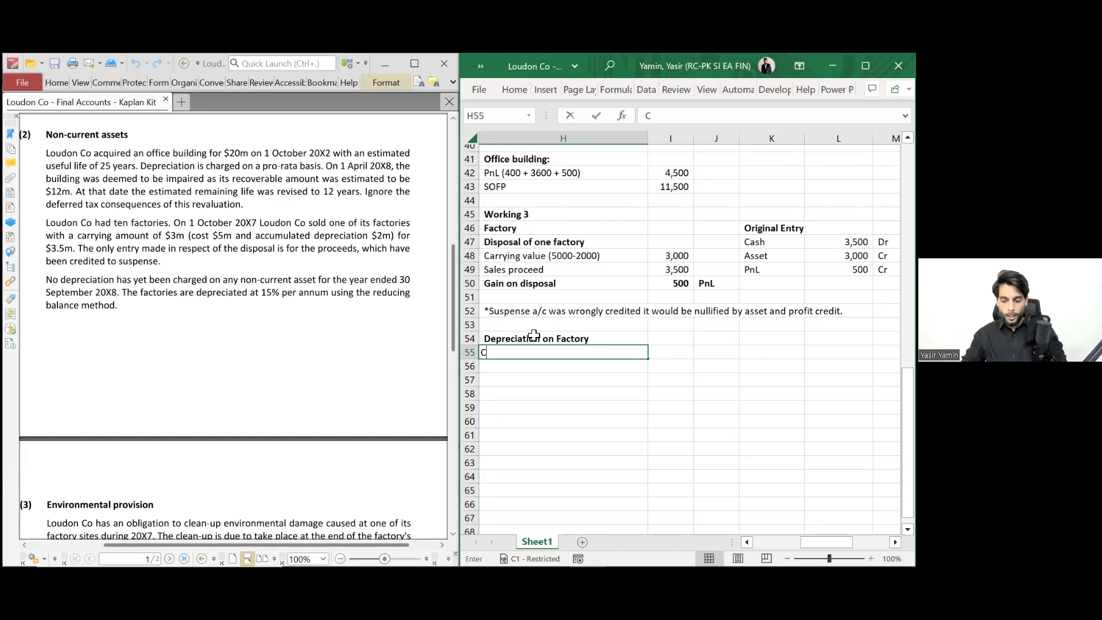
pyautogui.press('Return')
pyautogui.write('Acc')
pyautogui.press('BackSpace')
pyautogui.press('BackSpace')
pyautogui.press('BackSpace')
pyautogui.write('Le')
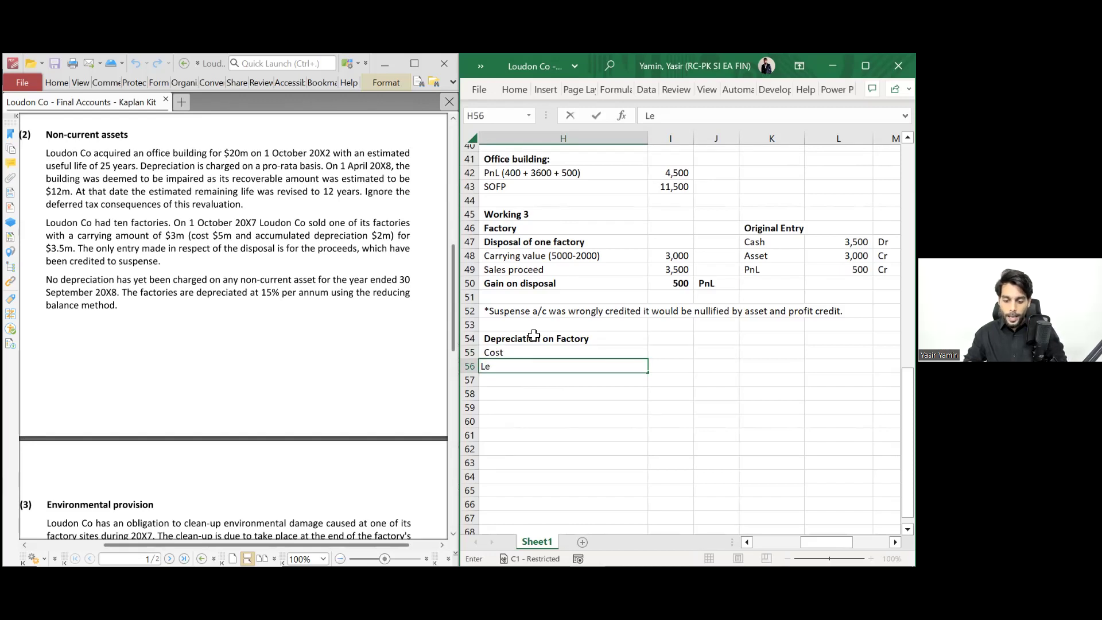
pyautogui.write('ss; Acc Dep')
pyautogui.press('Return')
pyautogui.press('Up')
pyautogui.press('Up')
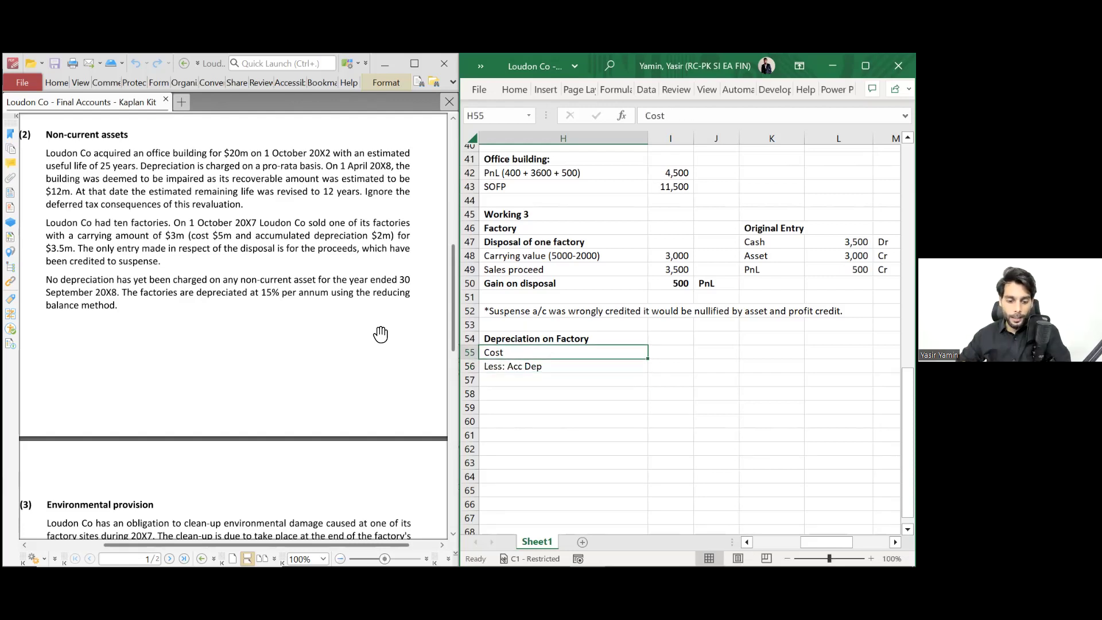
pyautogui.scroll(5, 334, 291)
pyautogui.scroll(1, 335, 291)
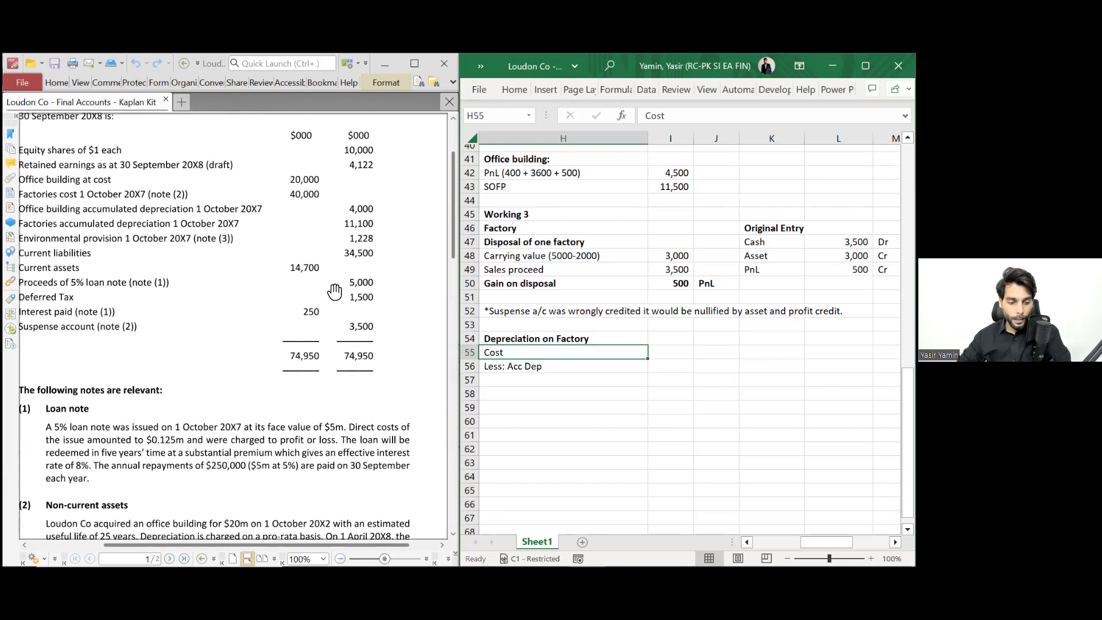
pyautogui.hscroll(-1, 335, 291)
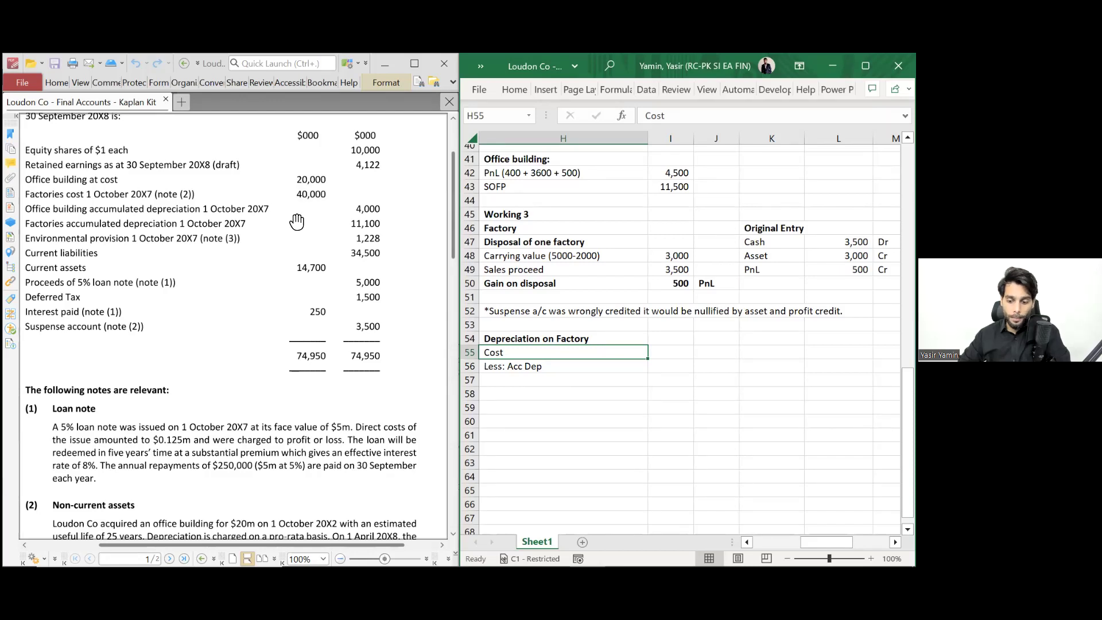
# - Extend the Cost label to 'Cost (40000 - 5000)' with 35,000 in I55
pyautogui.doubleClick(612, 357)
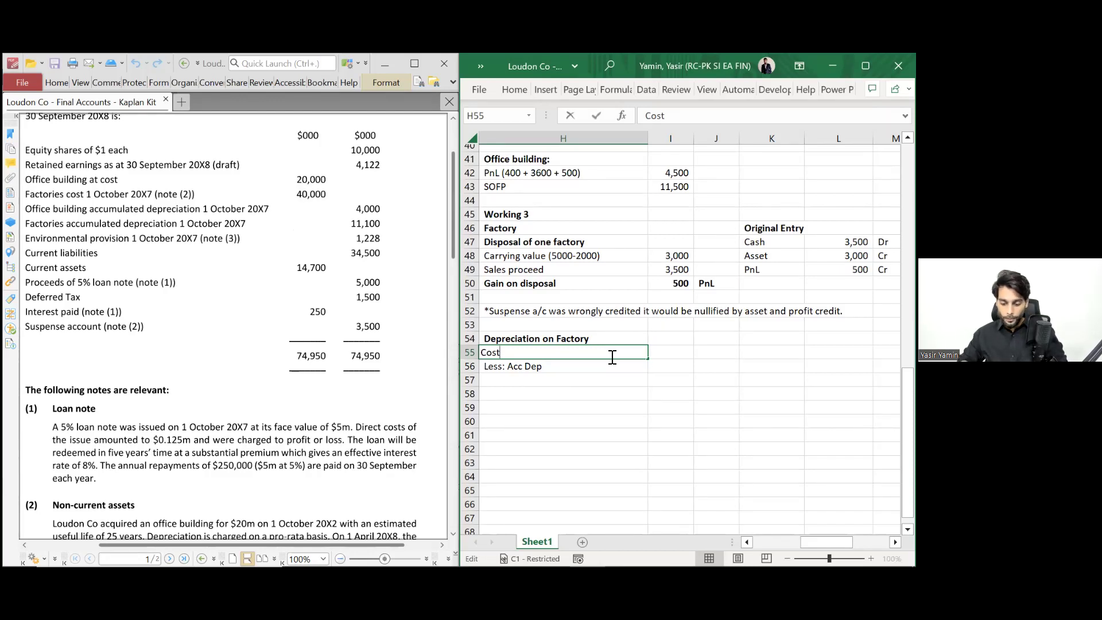
pyautogui.write('(4000')
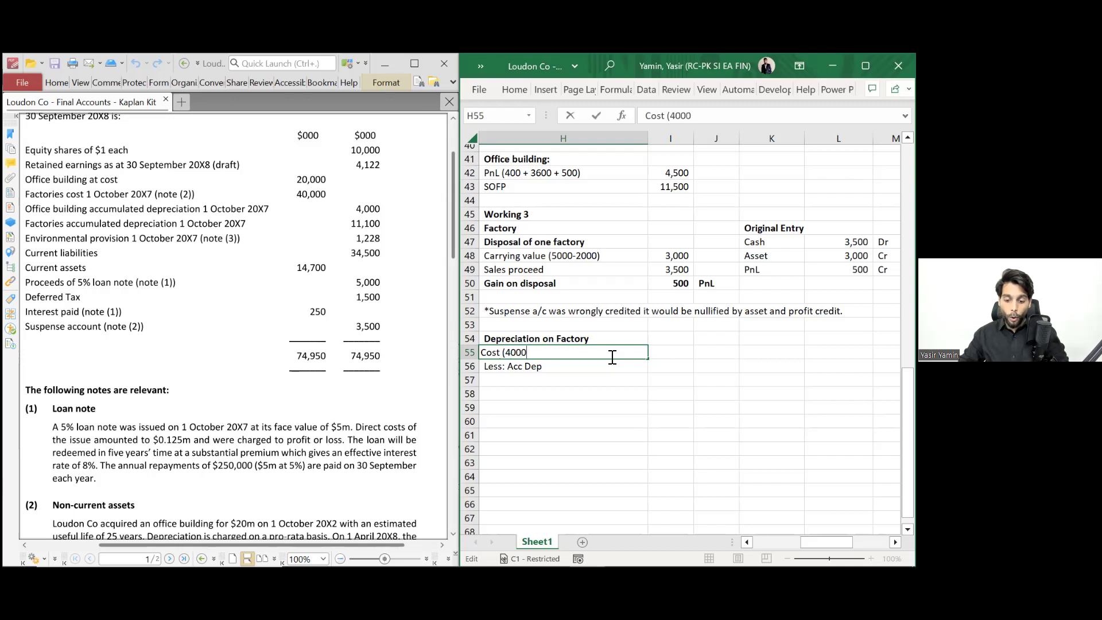
pyautogui.write('0 -')
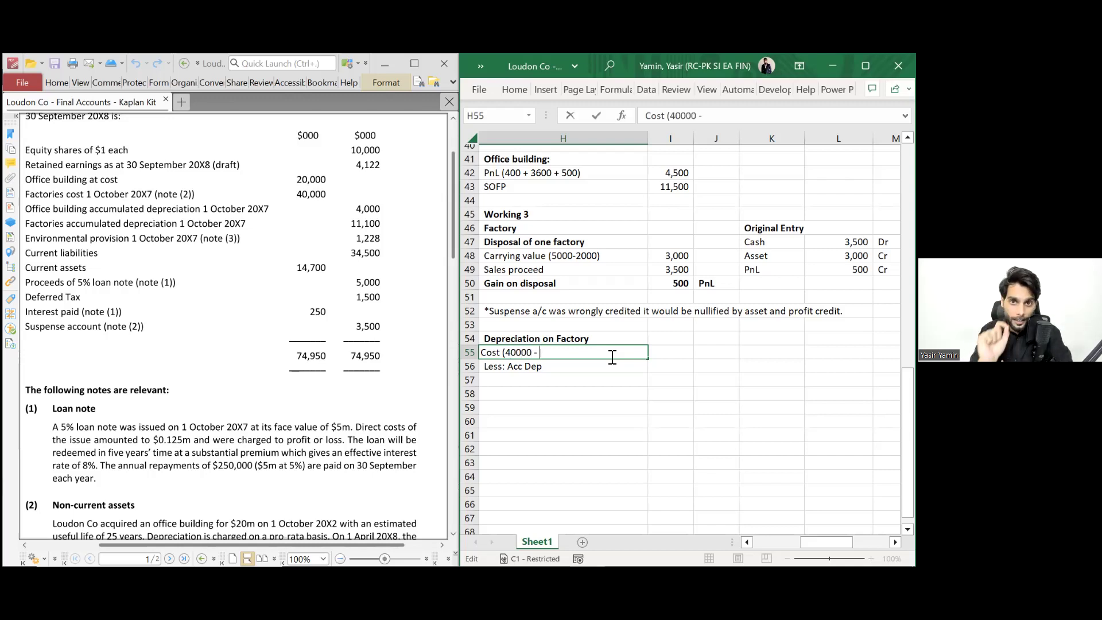
pyautogui.write(' 5000)')
pyautogui.press('Return')
pyautogui.press('Up')
pyautogui.press('Right')
pyautogui.press('Right')
pyautogui.press('Left')
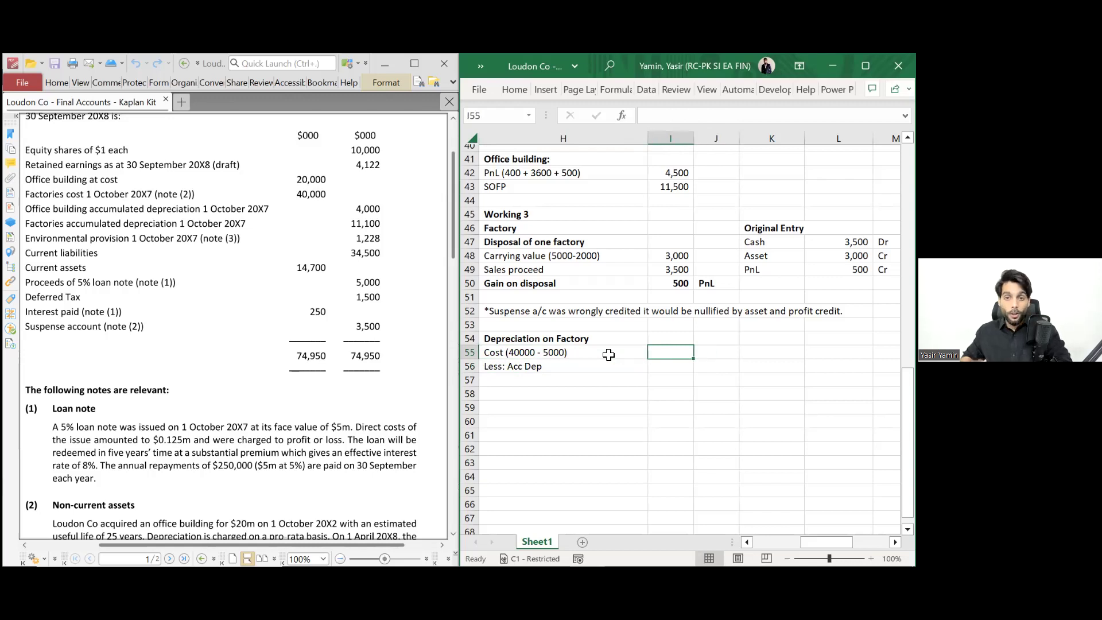
pyautogui.write('35,0')
pyautogui.write('000')
pyautogui.press('Return')
# - Extend the accumulated depreciation label to 'Less: Acc Dep (11,100 - 2000)'
pyautogui.press('Left')
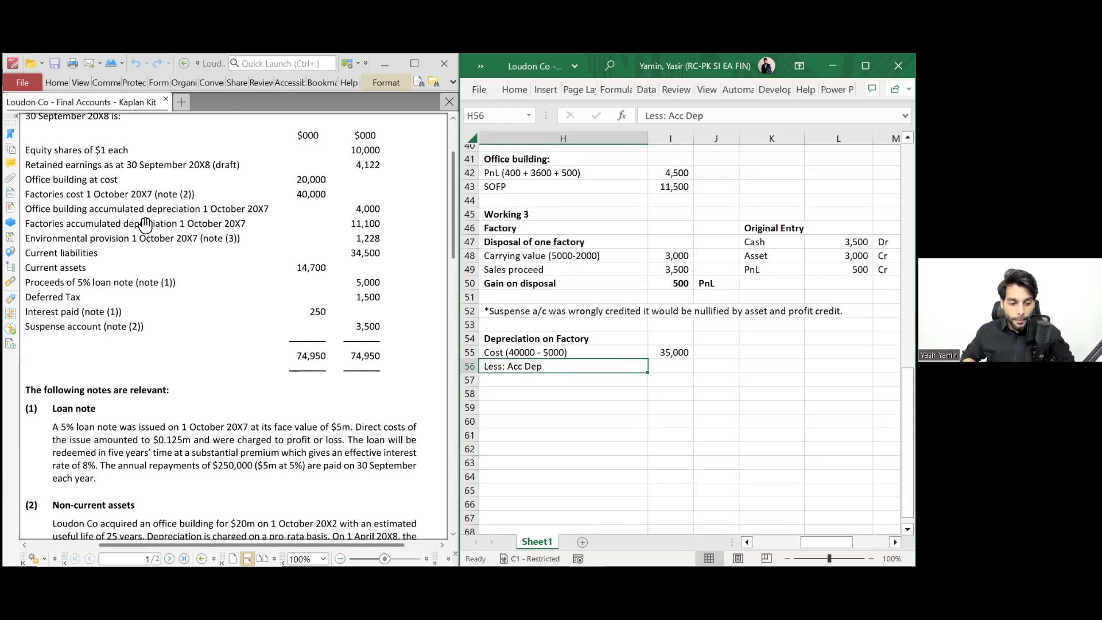
pyautogui.press('F2')
pyautogui.write('(11,100')
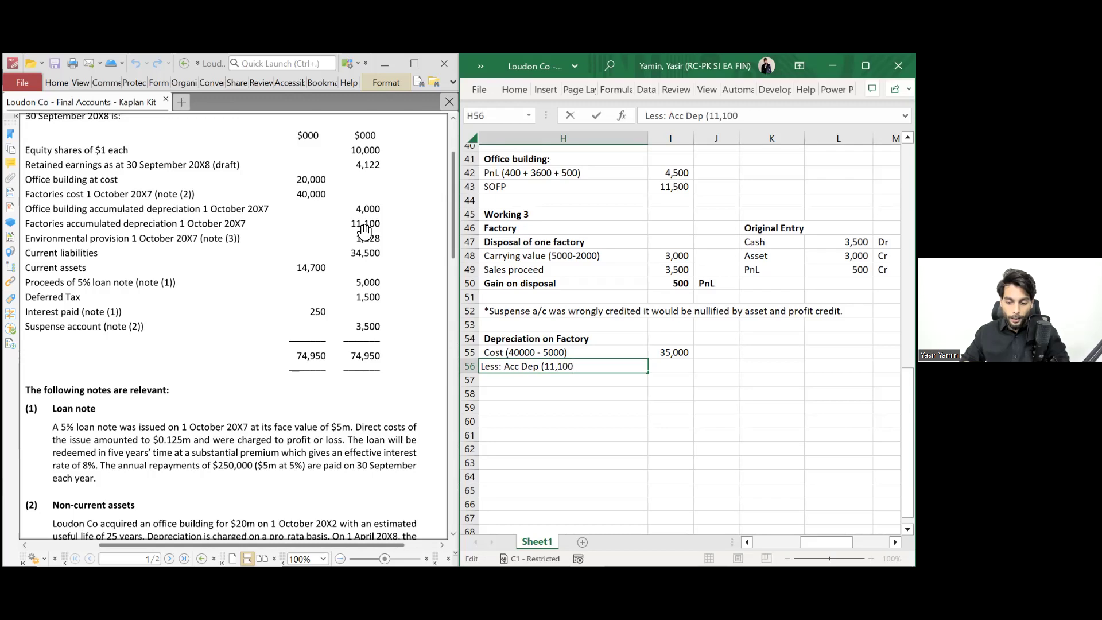
pyautogui.write(' -')
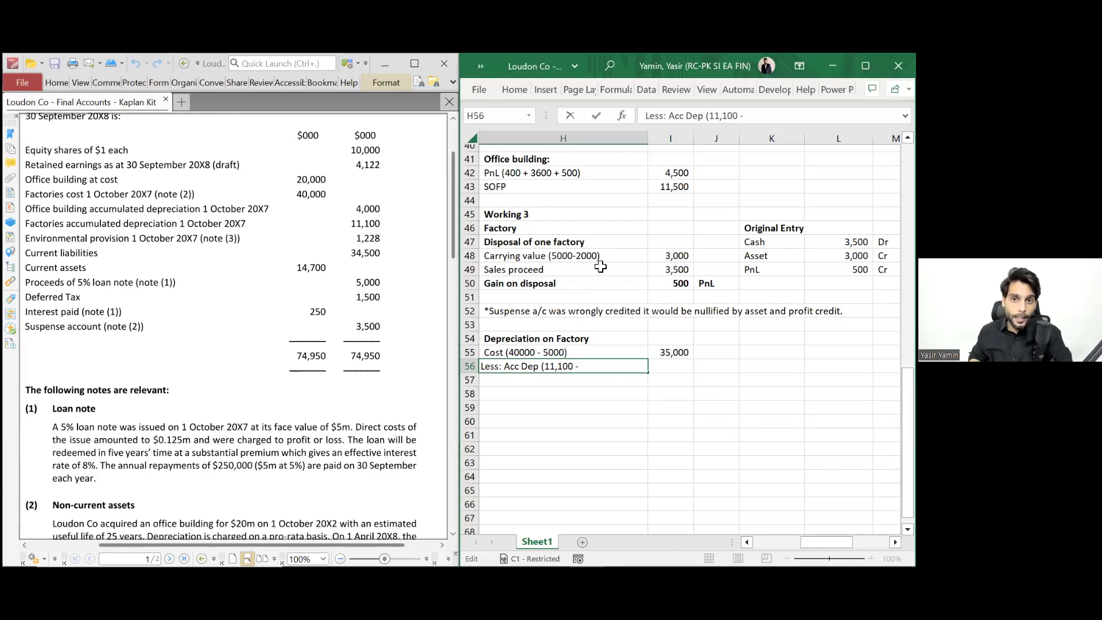
pyautogui.write('2000')
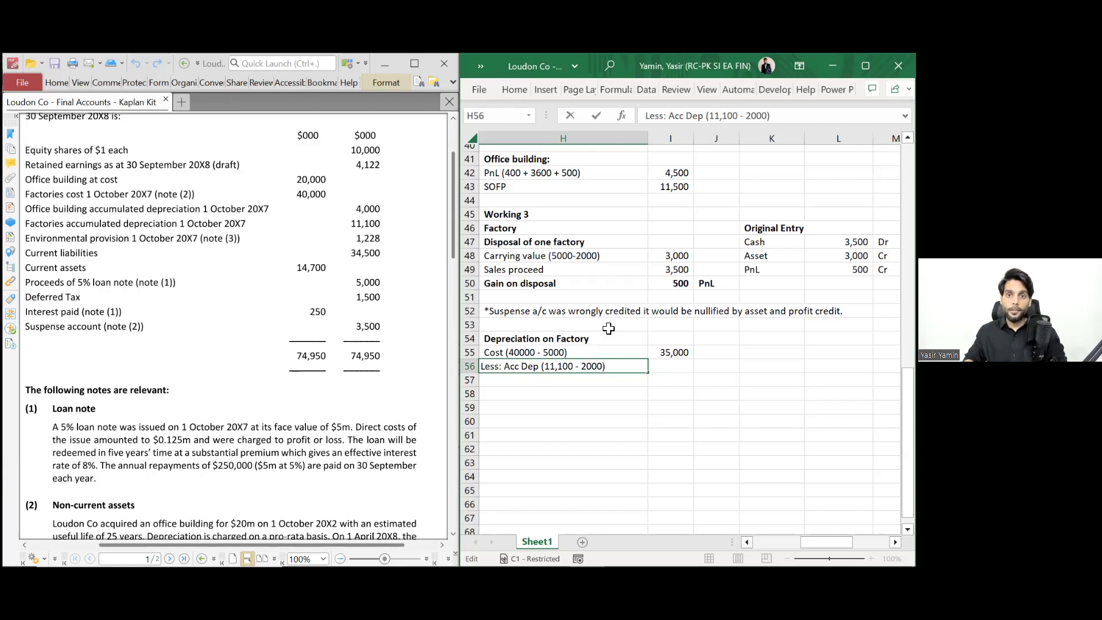
pyautogui.press('Return')
# - Enter =-11100+2000 in I56 to show accumulated depreciation of (9,100)
pyautogui.press('Up')
pyautogui.press('Right')
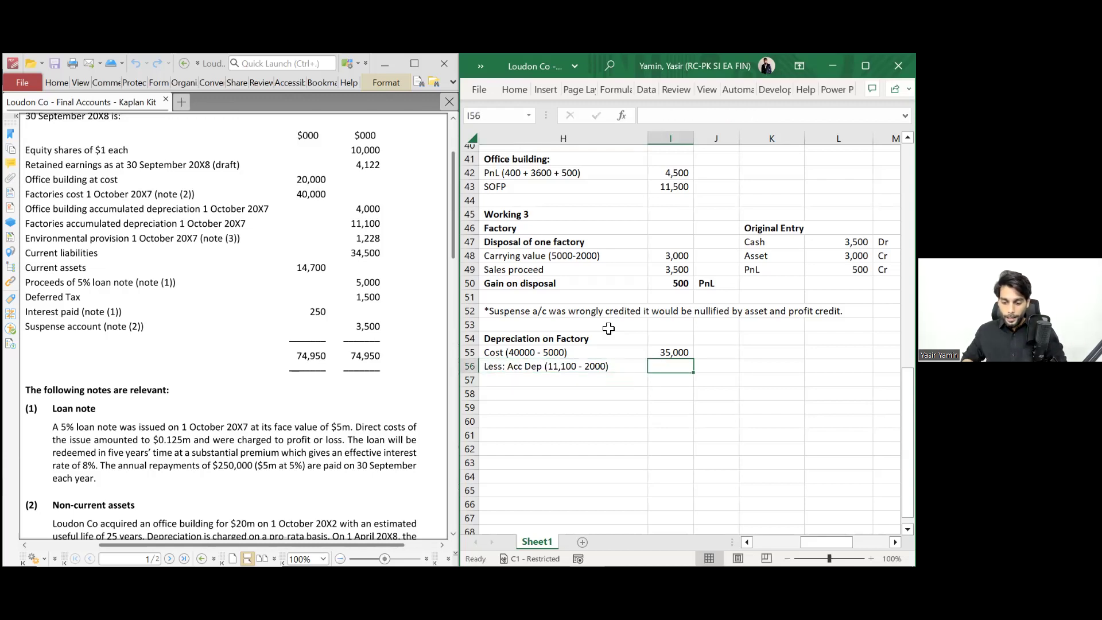
pyautogui.write('=11')
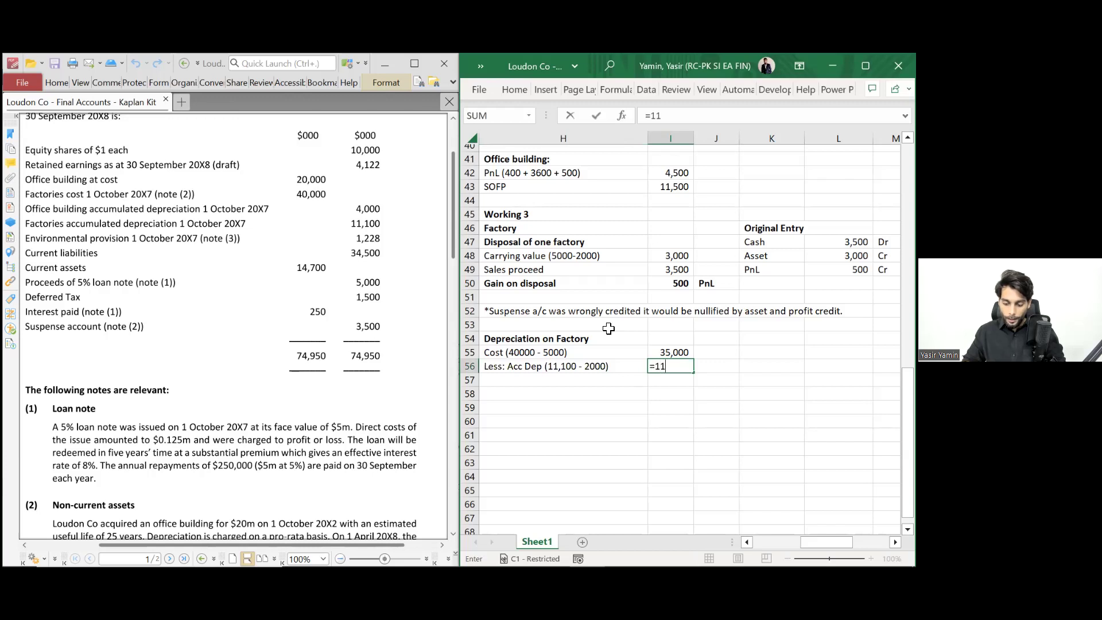
pyautogui.press('BackSpace')
pyautogui.press('BackSpace')
pyautogui.write('-11100+2000')
pyautogui.press('Return')
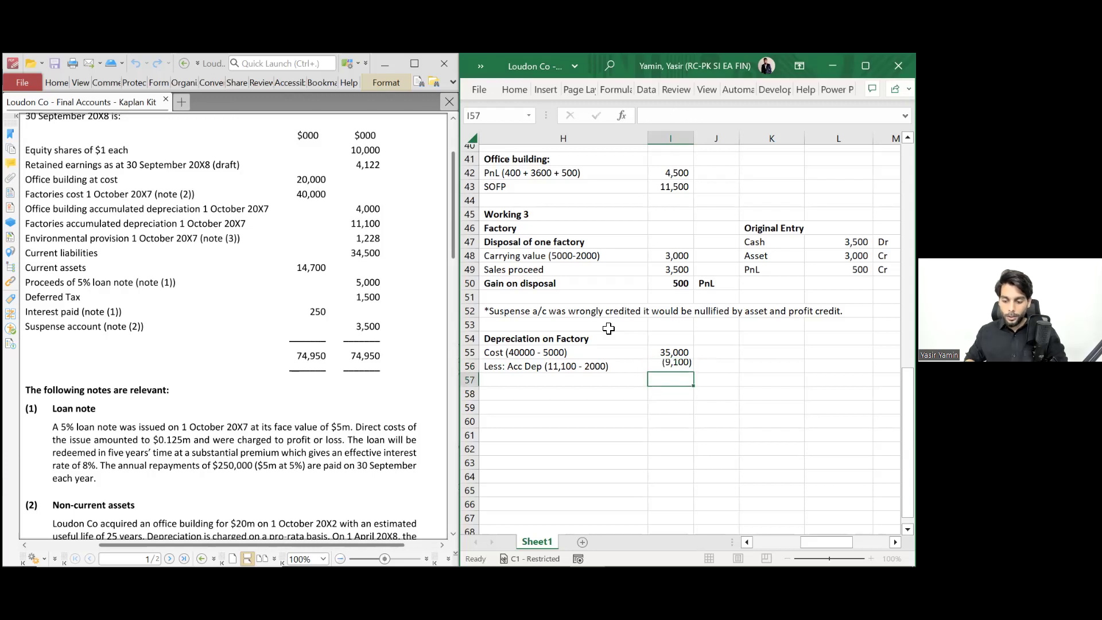
pyautogui.press('Up')
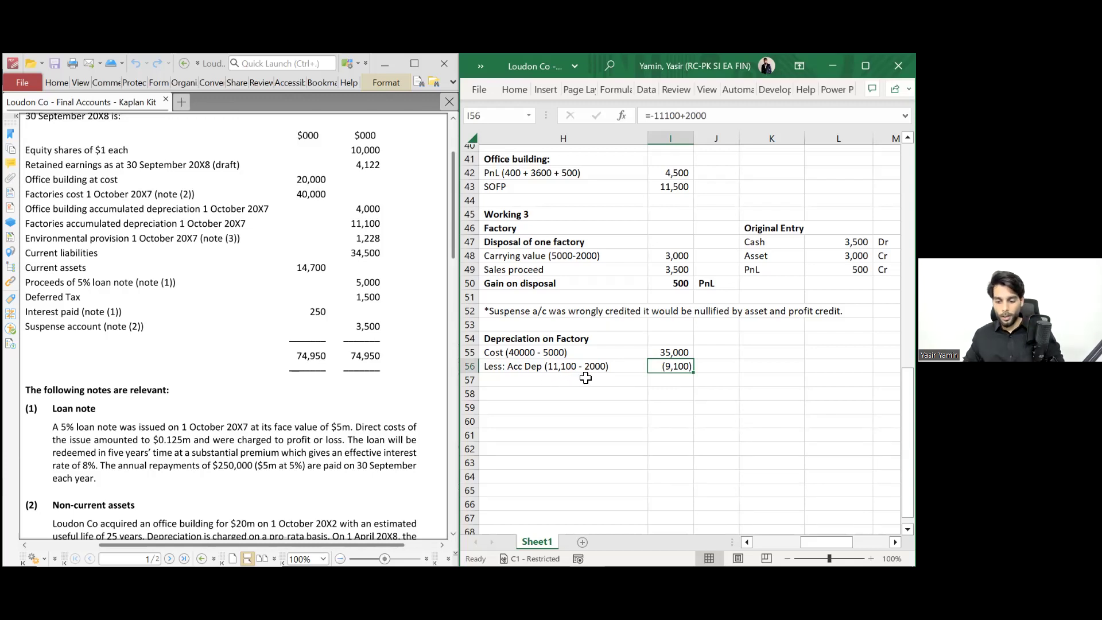
# - Add a bold Remaining NBV row with =I55+I56 giving 25,900
pyautogui.click(585, 377)
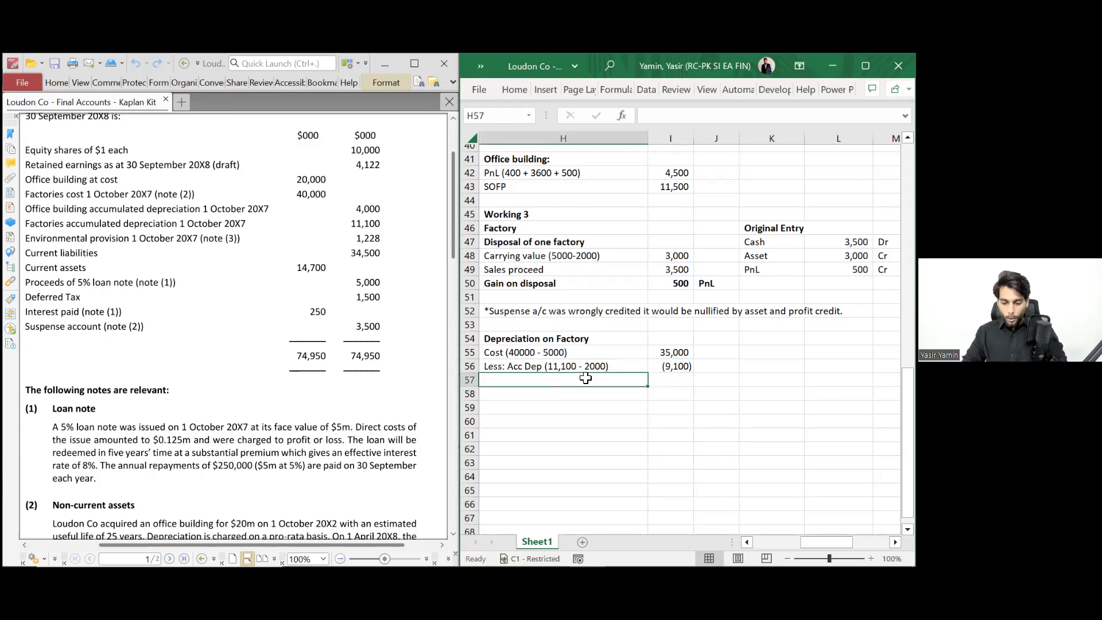
pyautogui.write('Remaining NBV')
pyautogui.press('Tab')
pyautogui.write('=')
pyautogui.press('Up')
pyautogui.press('Up')
pyautogui.write('+')
pyautogui.press('Up')
pyautogui.press('Return')
pyautogui.press('Up')
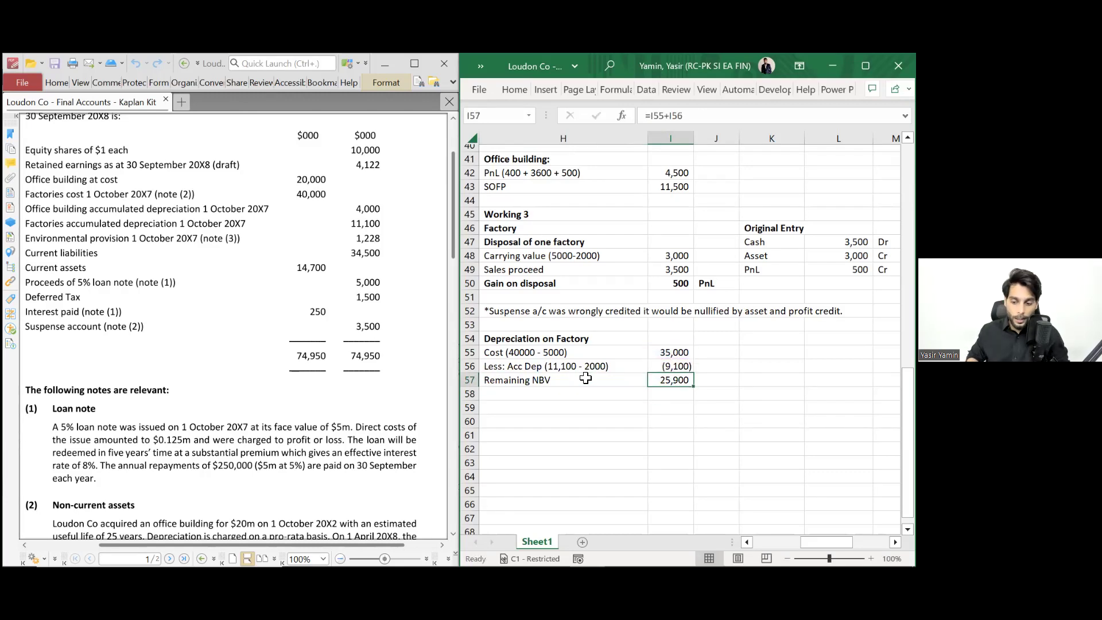
pyautogui.hotkey('shift', 'Left')
pyautogui.hotkey('ctrl', 'b')
pyautogui.press('Down')
# - Add 'Depreciation @ 15%' with =I57*15% giving 3,885, noted PnL in J58
pyautogui.press('Left')
pyautogui.write('Depreciation @ 15%')
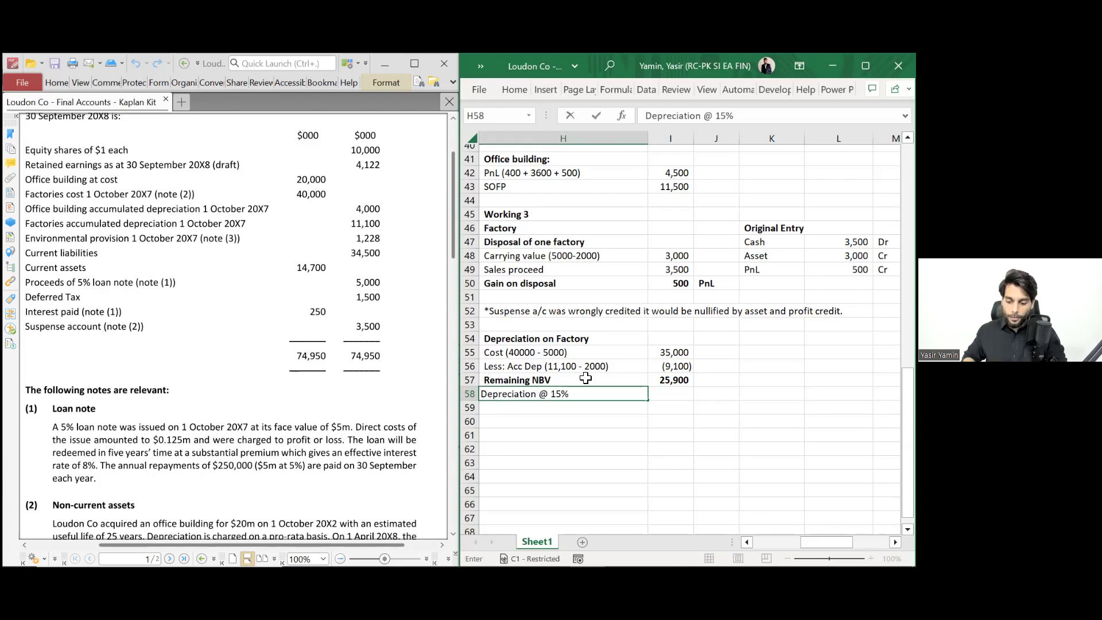
pyautogui.press('Tab')
pyautogui.write('=')
pyautogui.press('Up')
pyautogui.write('*')
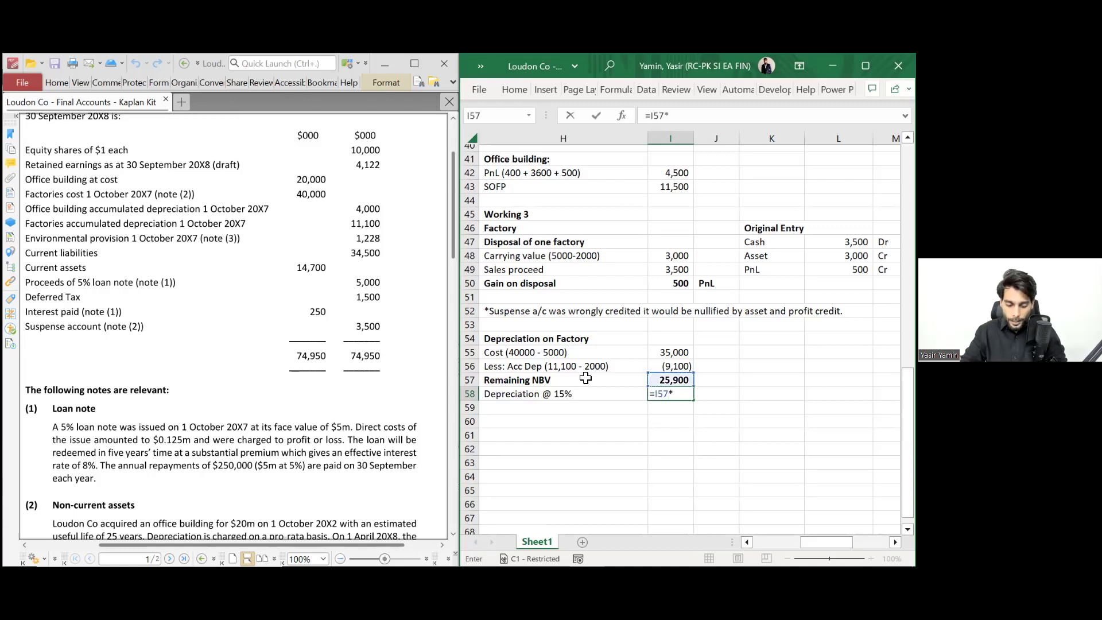
pyautogui.write('15%')
pyautogui.hotkey('ctrl', 'Return')
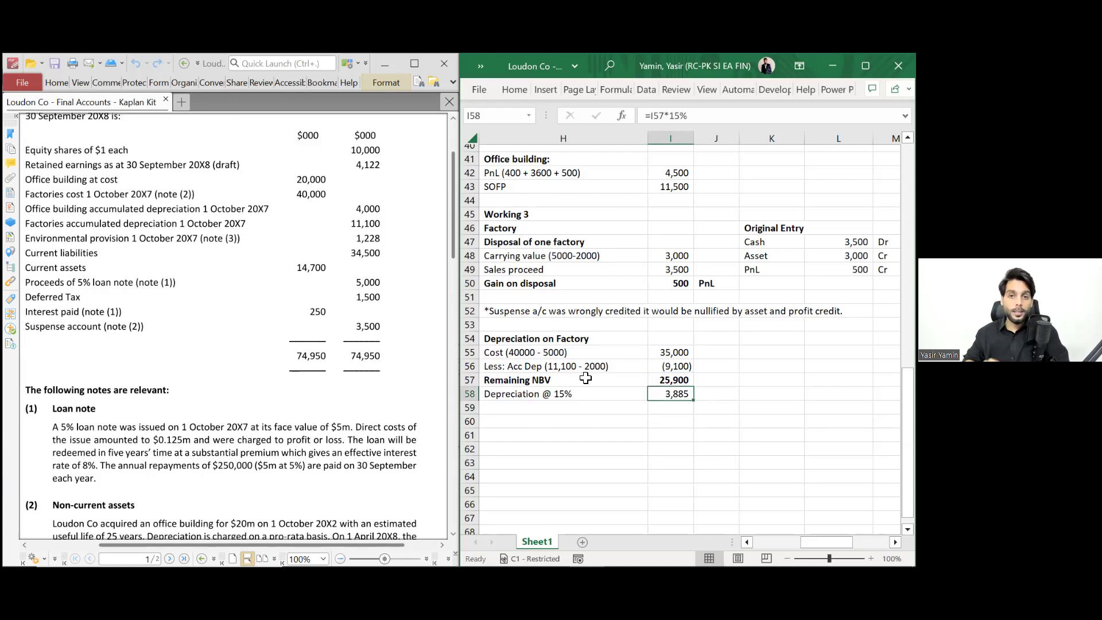
pyautogui.press('Tab')
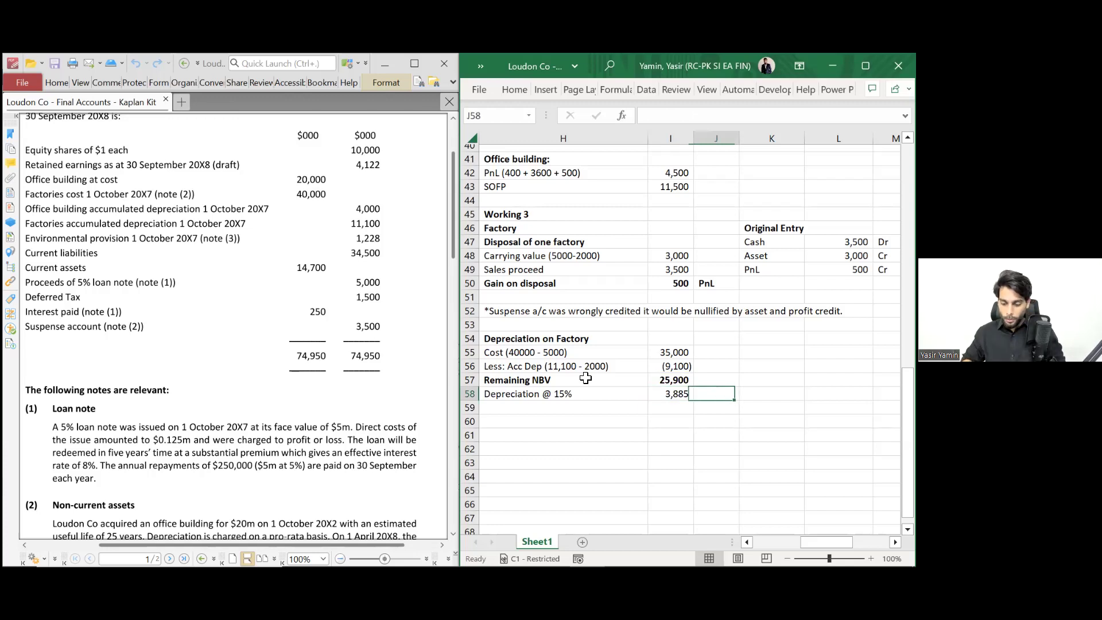
pyautogui.write('PnL')
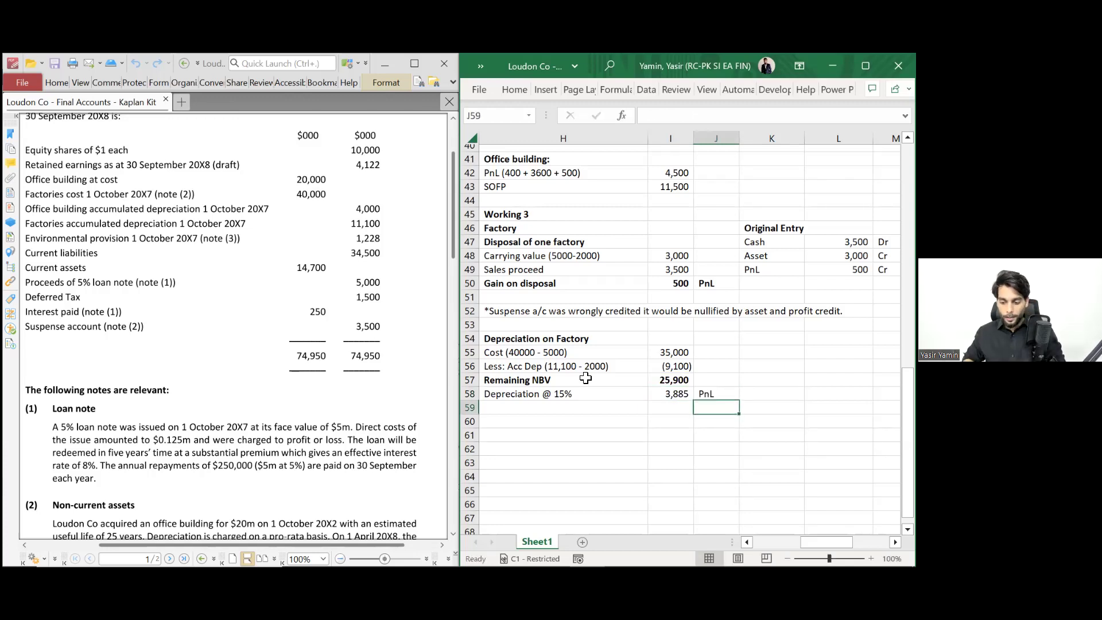
pyautogui.hotkey('ctrl', 'Return')
# - Make the depreciation row 58 bold and italic
pyautogui.hotkey('shift', 'Left')
pyautogui.hotkey('ctrl', 'q')
pyautogui.press('Left')
pyautogui.press('Escape')
pyautogui.hotkey('shift', 'Left')
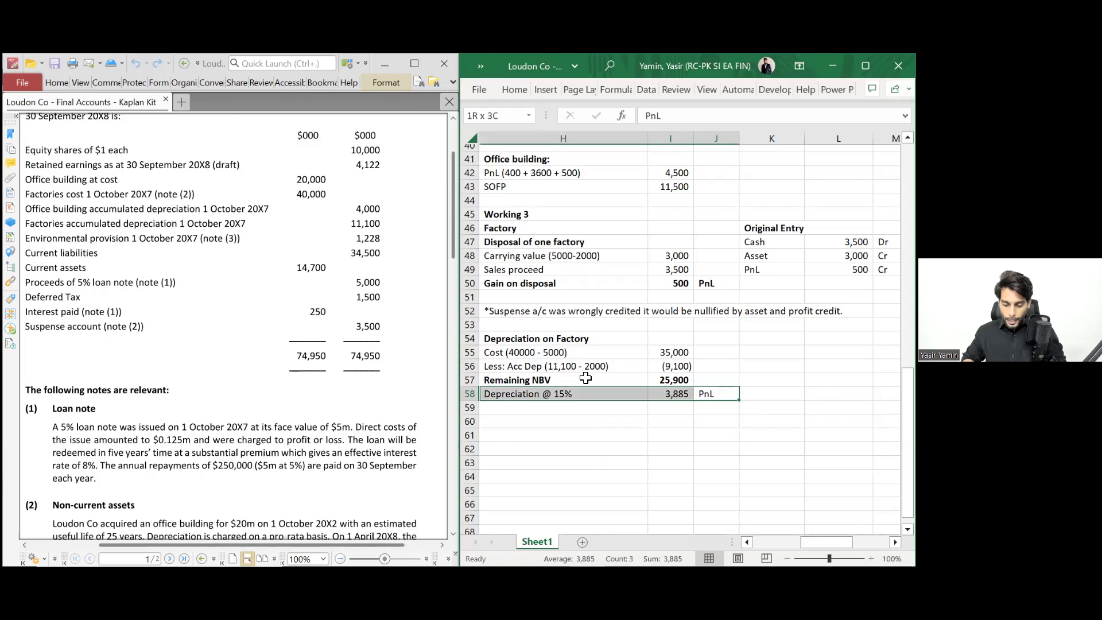
pyautogui.hotkey('ctrl', 'b')
pyautogui.hotkey('ctrl', 'i')
pyautogui.press('Down')
pyautogui.press('Down')
pyautogui.press('Left')
pyautogui.press('Left')
# - Add the 'Total charge - factories (3885 - 500)' row with =3885-500 tagged PnL
pyautogui.write('Total char')
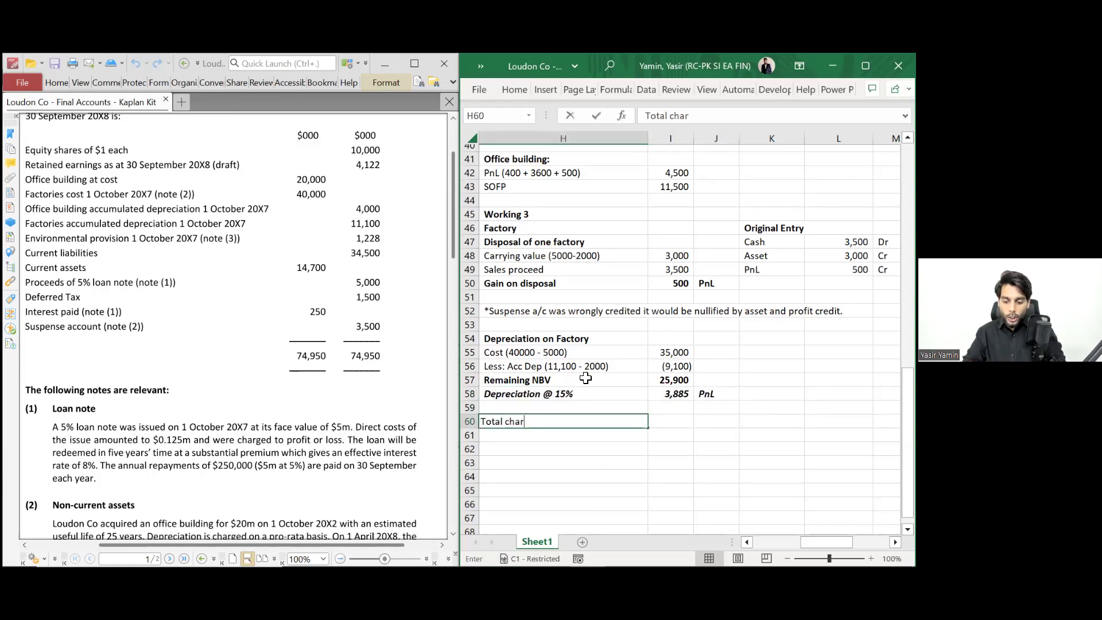
pyautogui.write('ge - factor')
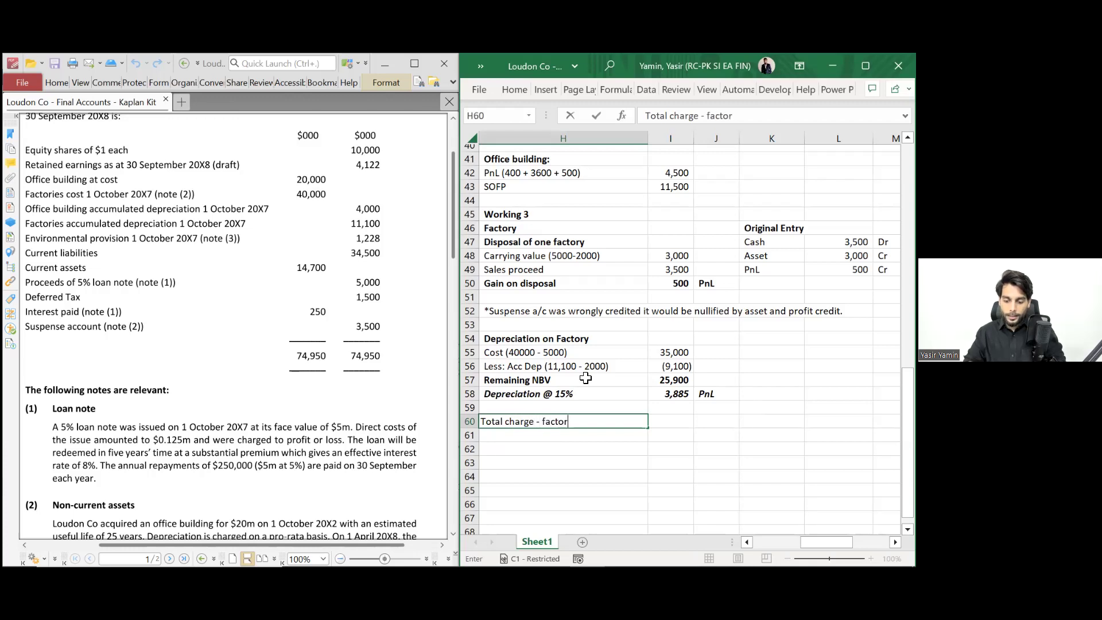
pyautogui.write('ies (')
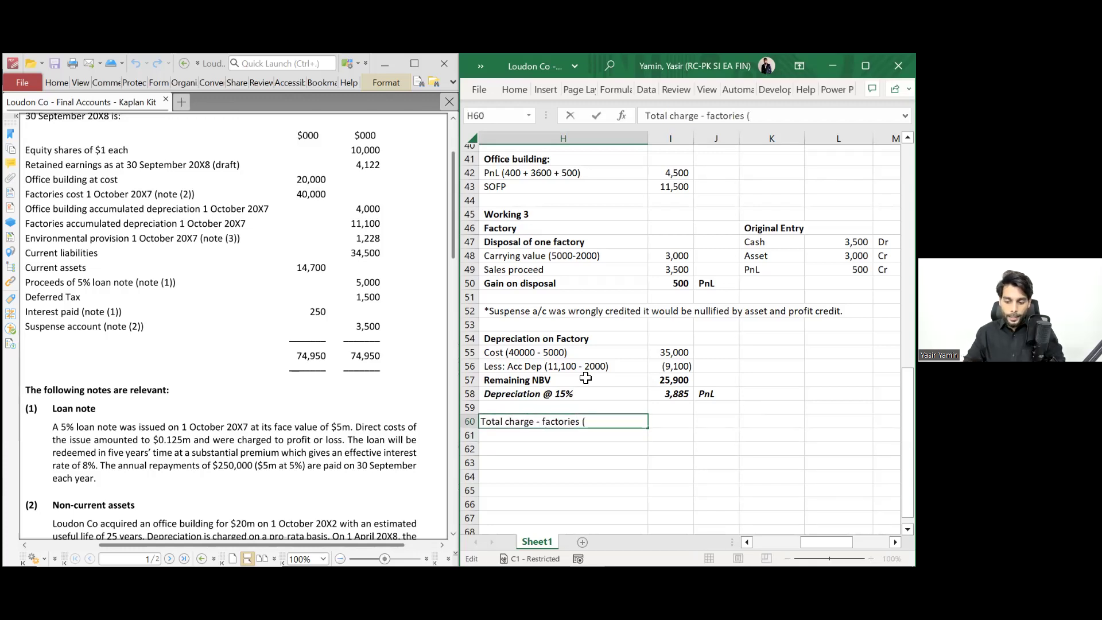
pyautogui.write('388')
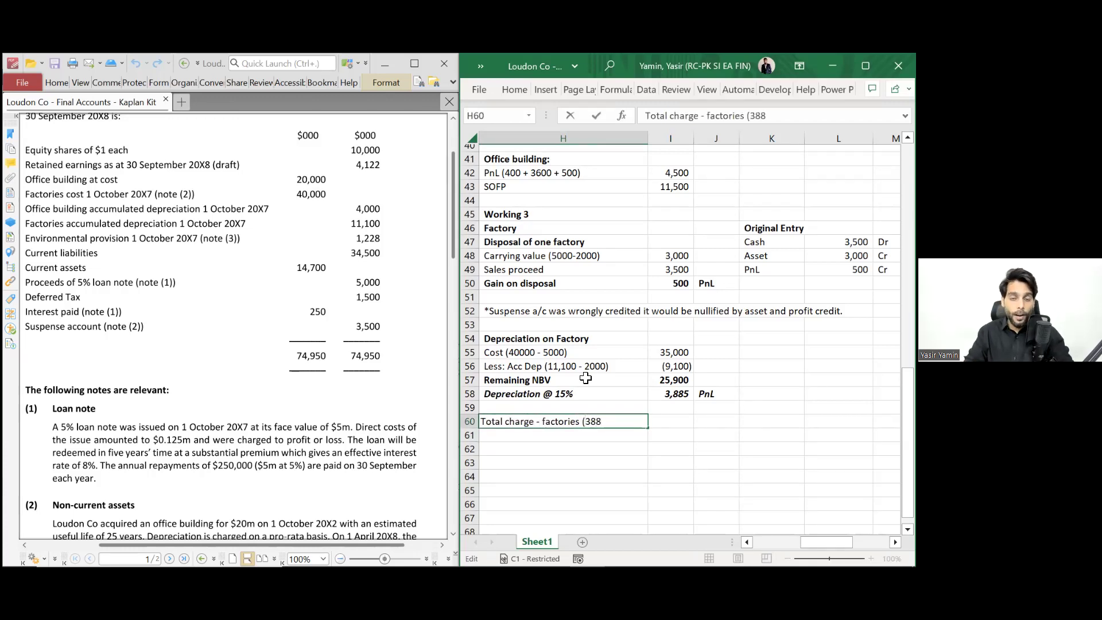
pyautogui.write('5 -')
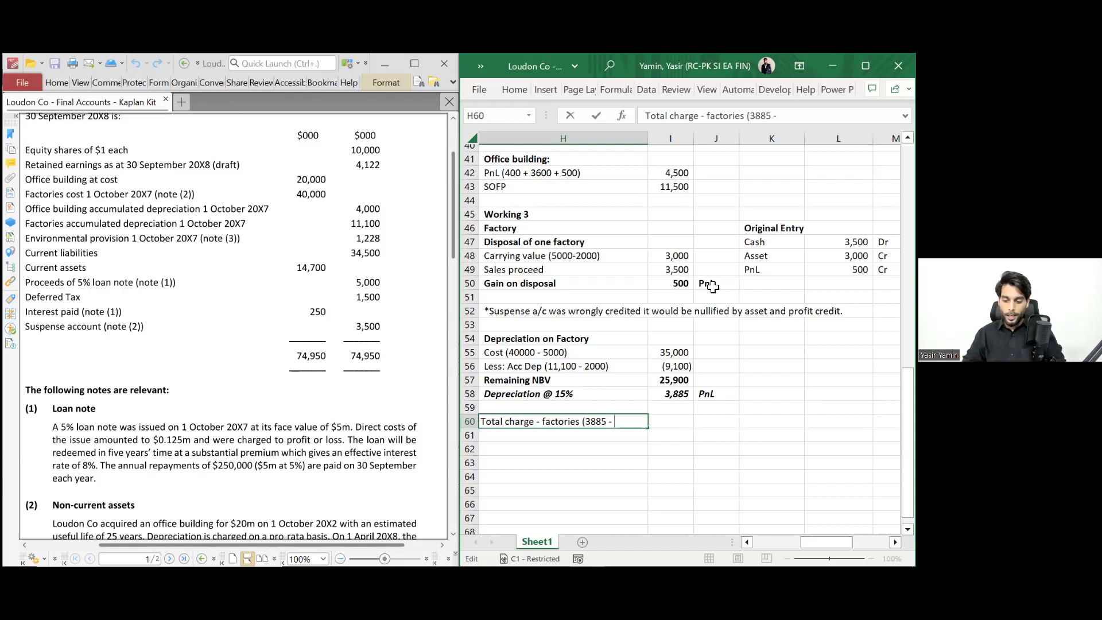
pyautogui.write('500)')
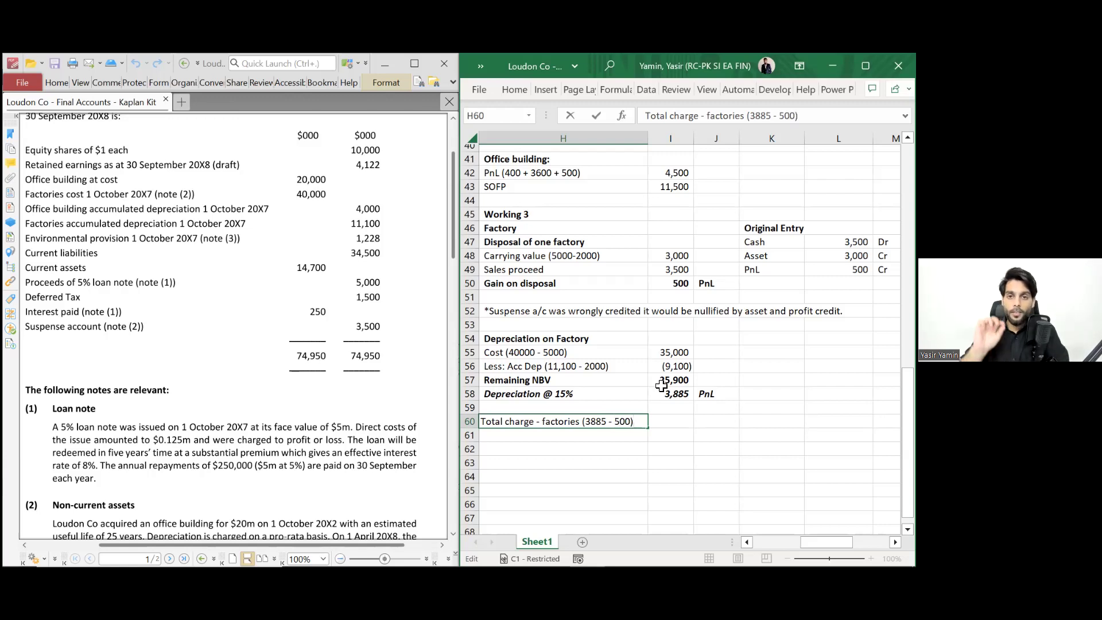
pyautogui.press('Tab')
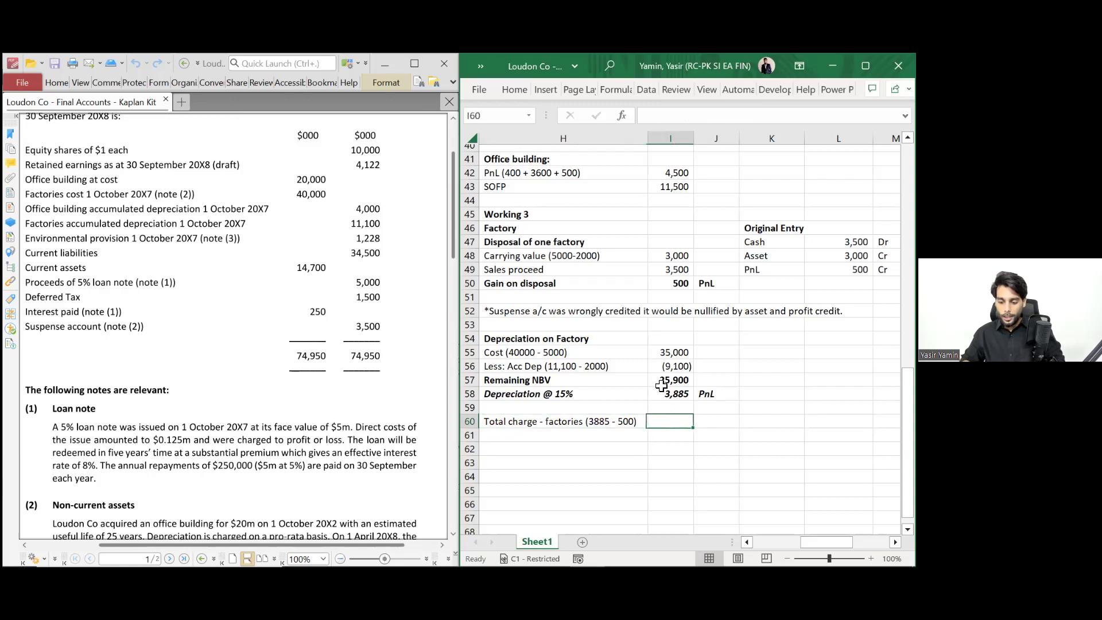
pyautogui.write('=3888')
pyautogui.press('BackSpace')
pyautogui.write('5-5500')
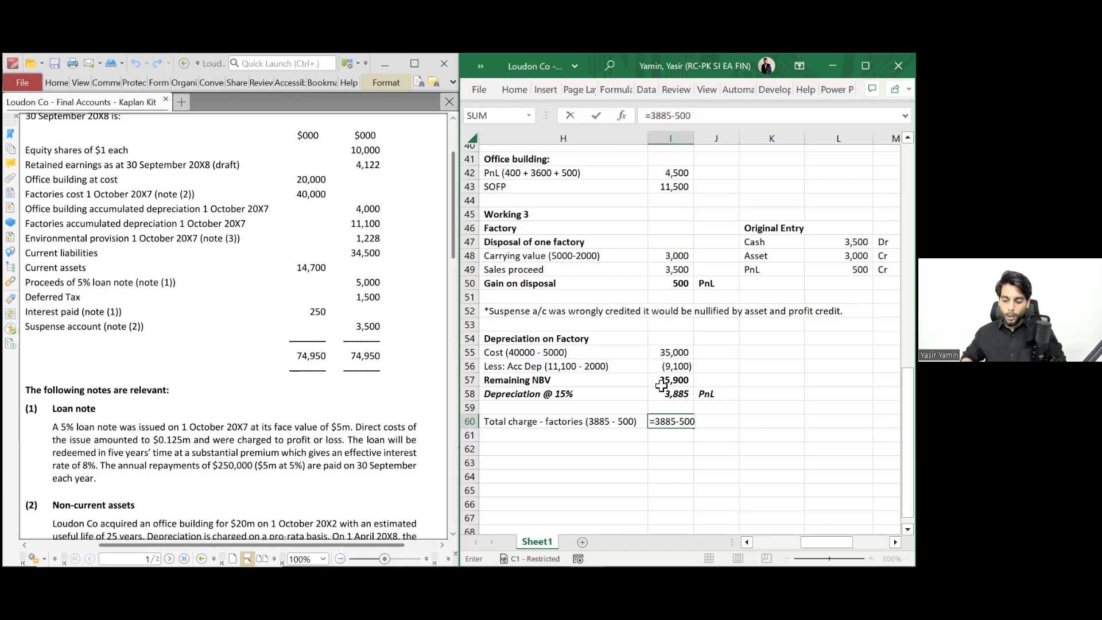
pyautogui.hotkey('ctrl', 'Return')
pyautogui.press('Right')
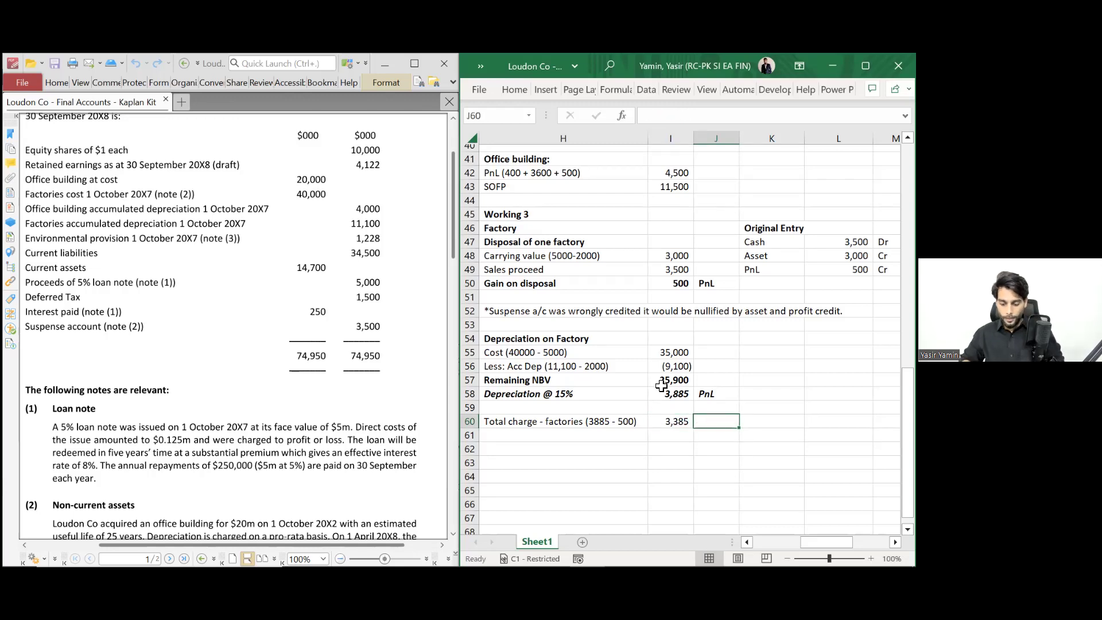
pyautogui.write('PnL')
pyautogui.press('Return')
# - Add the 'Carrying value of factory' row, NBV minus depreciation (22,015), tagged SOFP
pyautogui.press('Left')
pyautogui.press('Right')
pyautogui.write('SOFP')
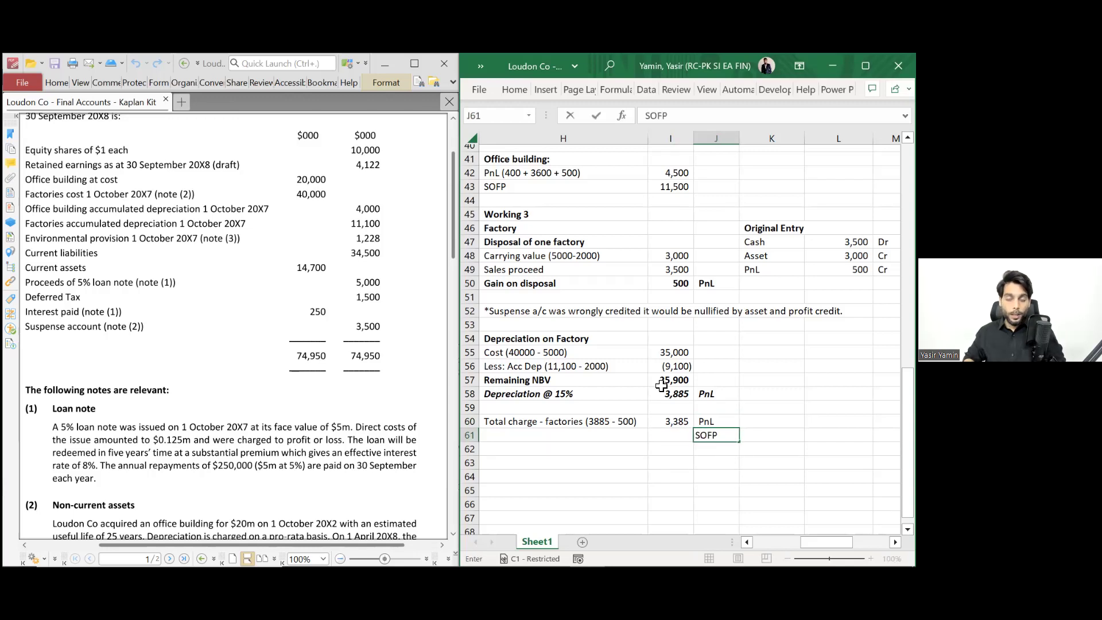
pyautogui.press('Left')
pyautogui.press('Left')
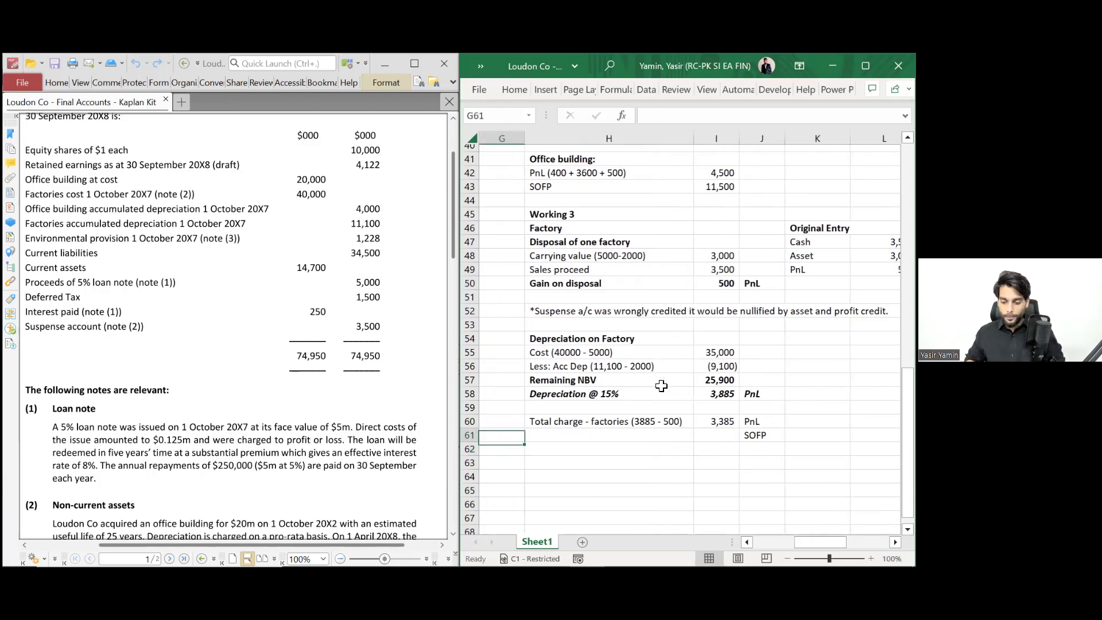
pyautogui.write('Carryin')
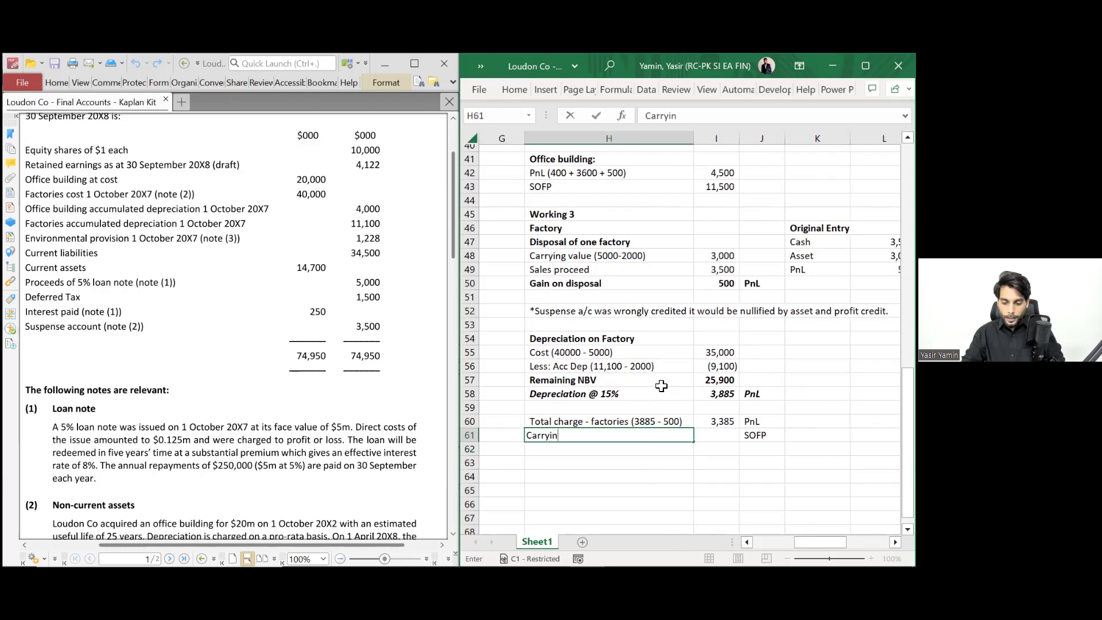
pyautogui.write('g value of fact')
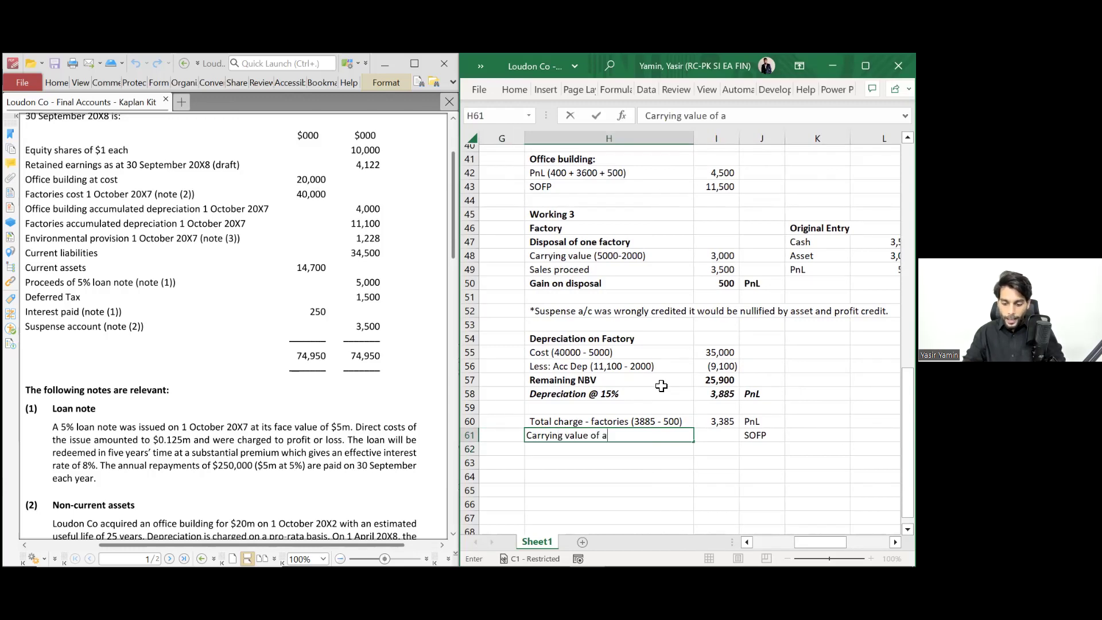
pyautogui.write('ory')
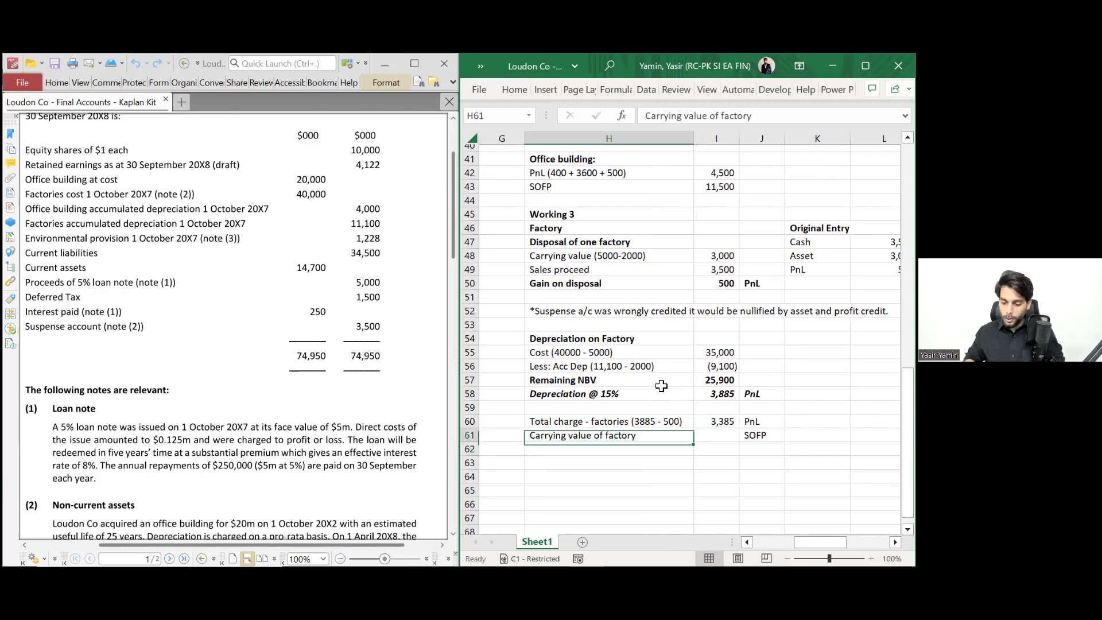
pyautogui.press('Tab')
pyautogui.write('=')
pyautogui.press('Up')
pyautogui.press('Up')
pyautogui.press('Up')
pyautogui.press('Up')
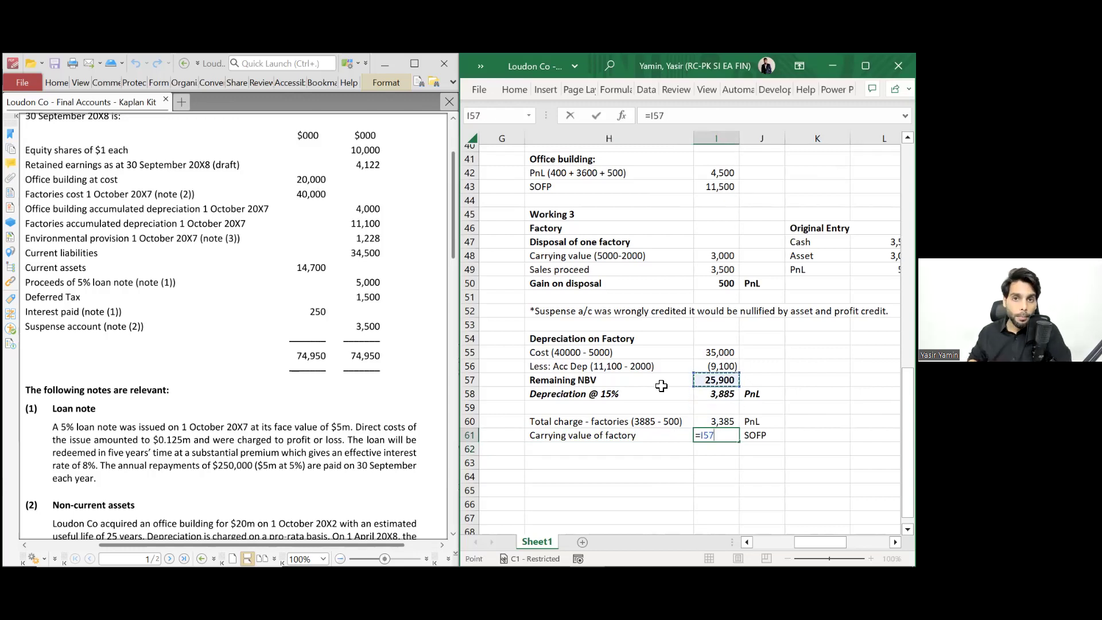
pyautogui.write('-')
pyautogui.press('Up')
pyautogui.press('Up')
pyautogui.press('Up')
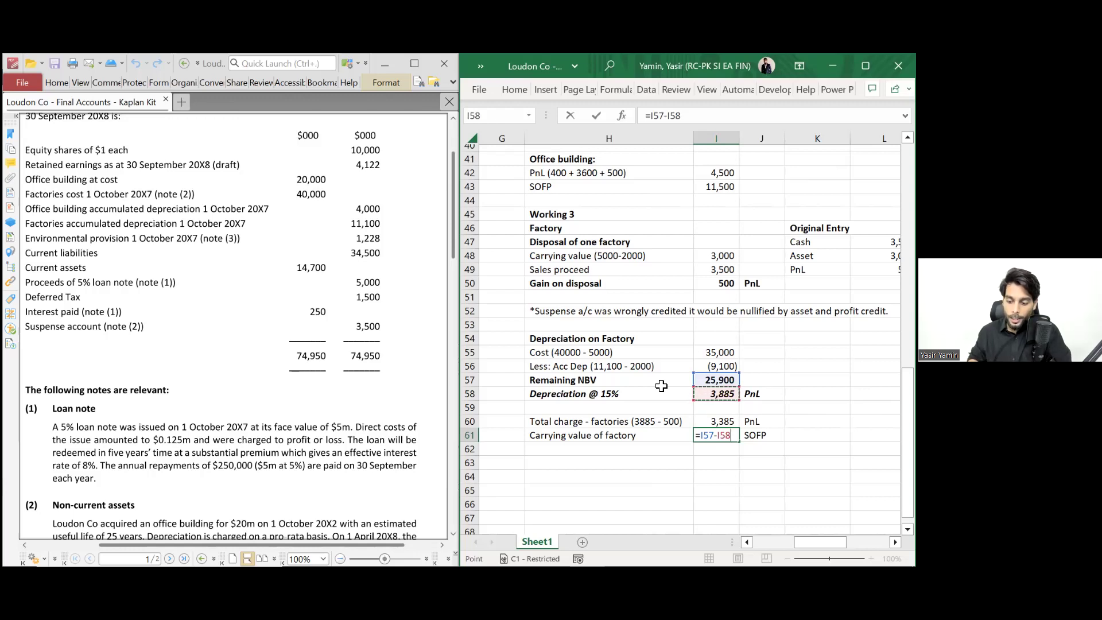
pyautogui.press('Return')
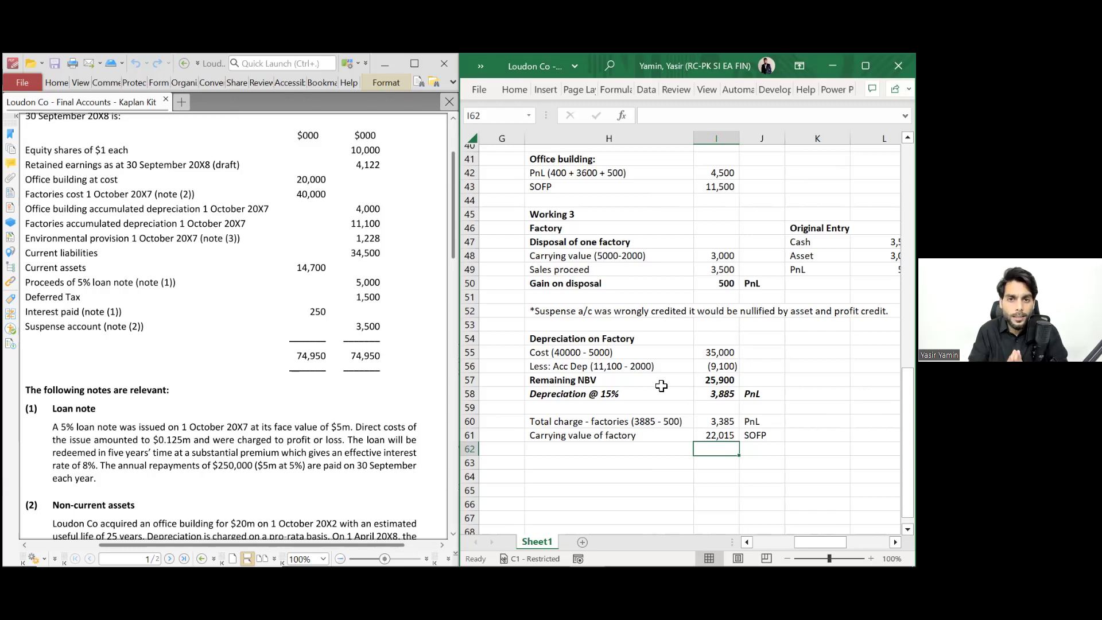
# - Select the two total rows H60:J61, including the tag column
pyautogui.press('Up')
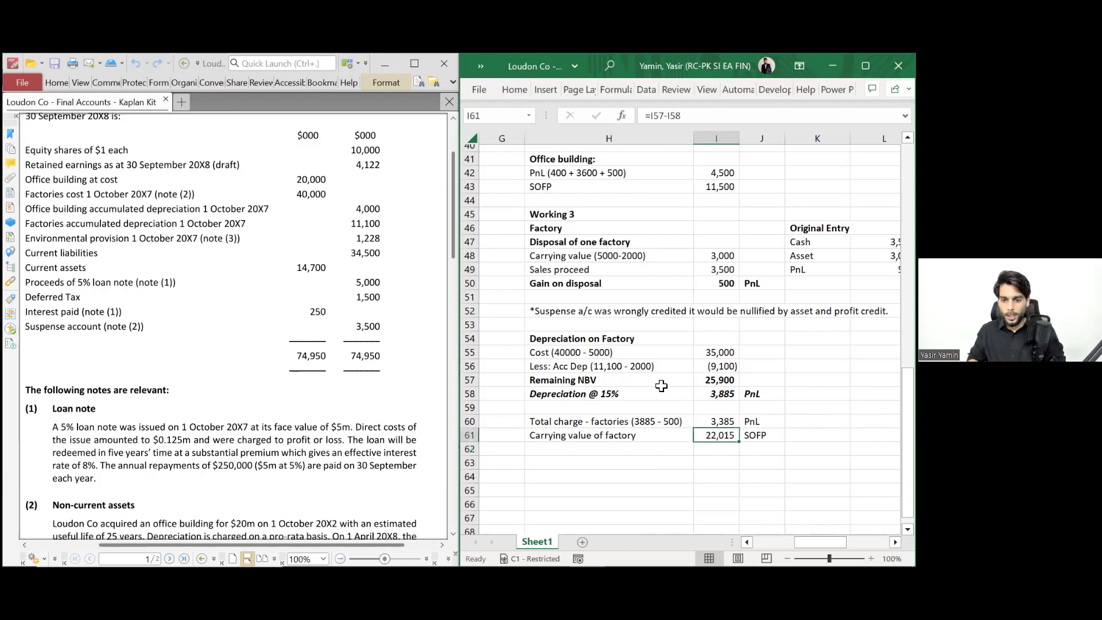
pyautogui.press('Left')
pyautogui.press('Up')
pyautogui.hotkey('shift', 'Down')
pyautogui.hotkey('shift', 'Right')
pyautogui.hotkey('shift', 'Right')
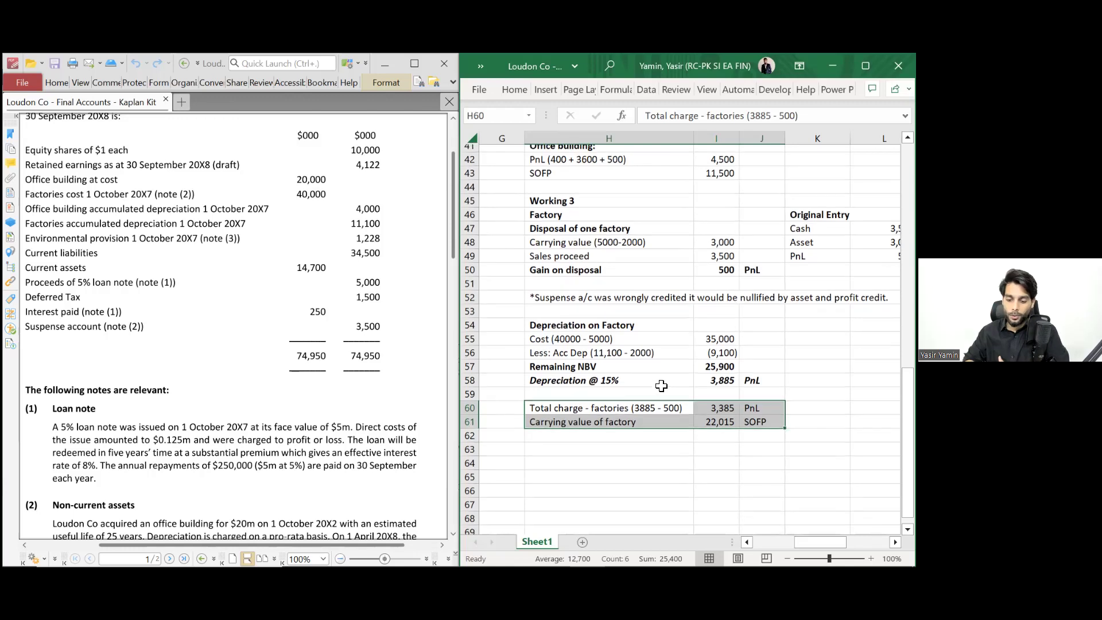
# - Move down to row 63 and scroll the question PDF to notes (3) and (4)
pyautogui.scroll(-2, 661, 385)
pyautogui.scroll(-1, 661, 386)
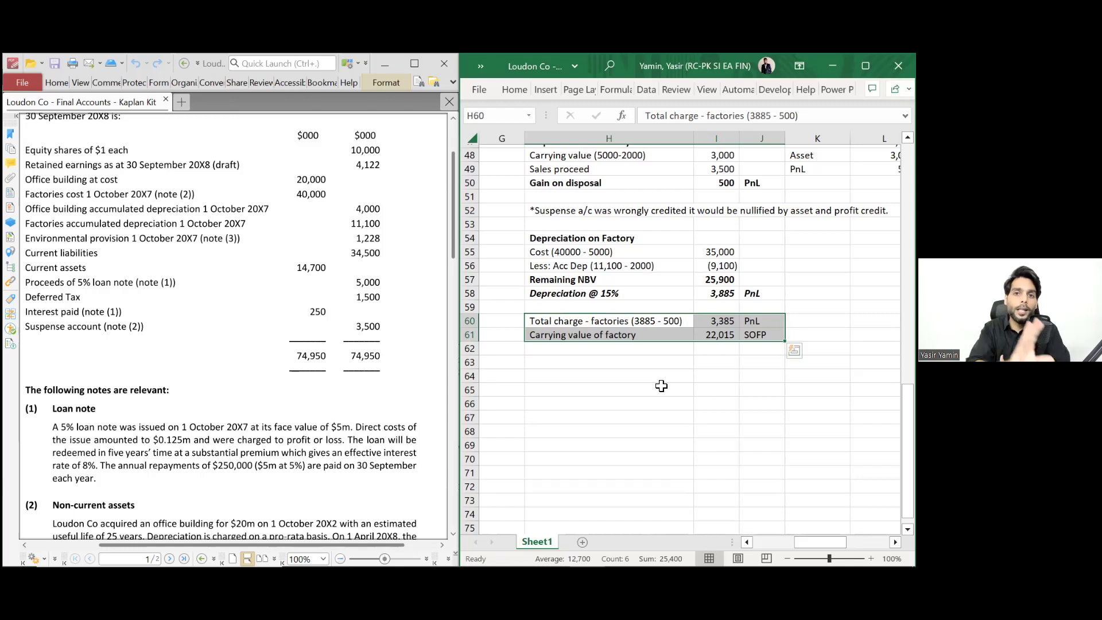
pyautogui.press('Down')
pyautogui.press('Down')
pyautogui.press('Down')
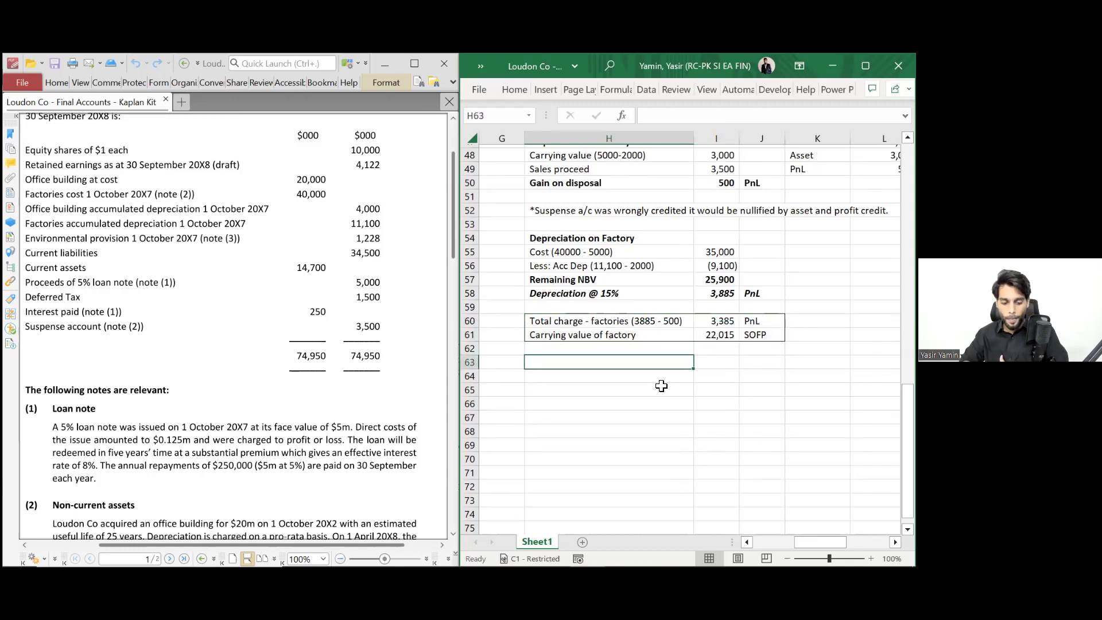
pyautogui.scroll(-5, 377, 388)
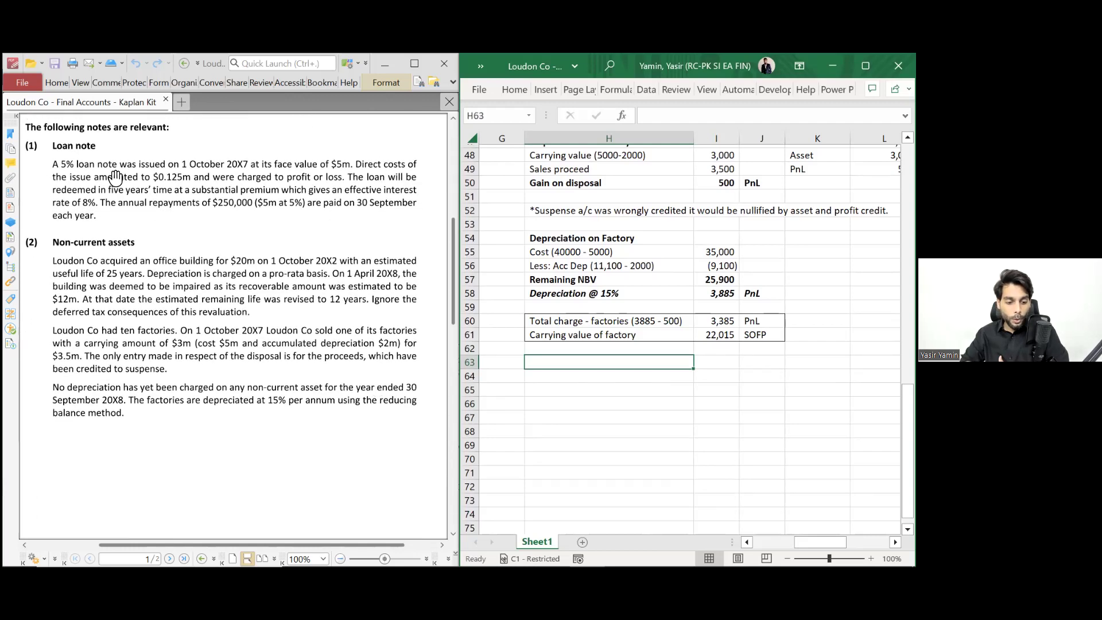
pyautogui.scroll(-9, 130, 260)
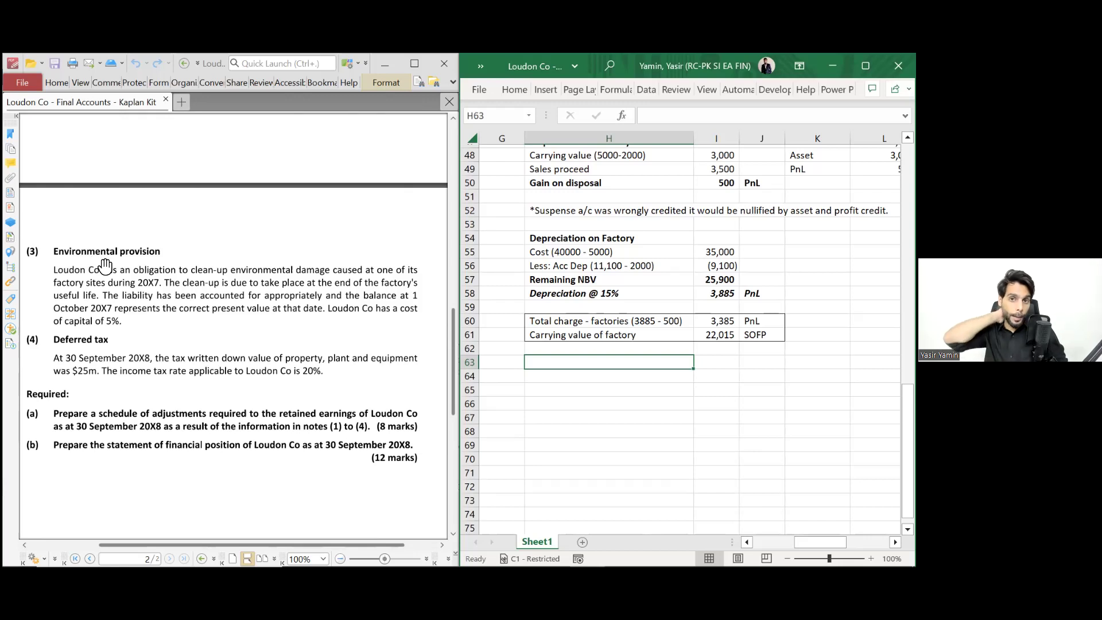
# - Enter bold headings 'Working 4' in H63 and 'Provision' in I63
pyautogui.write('W')
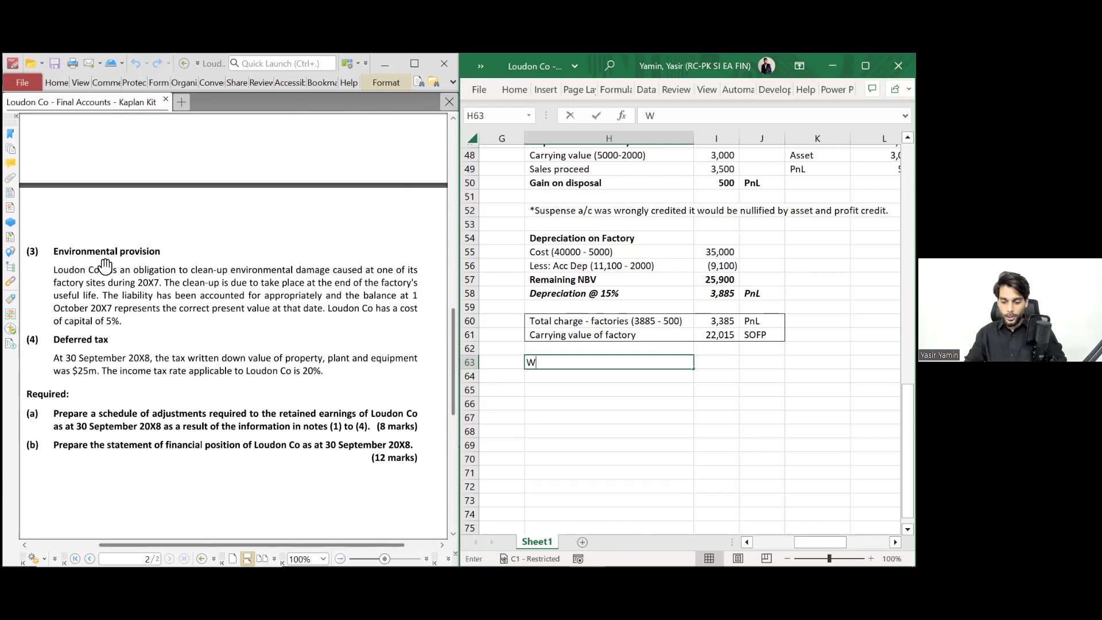
pyautogui.write('orking 4')
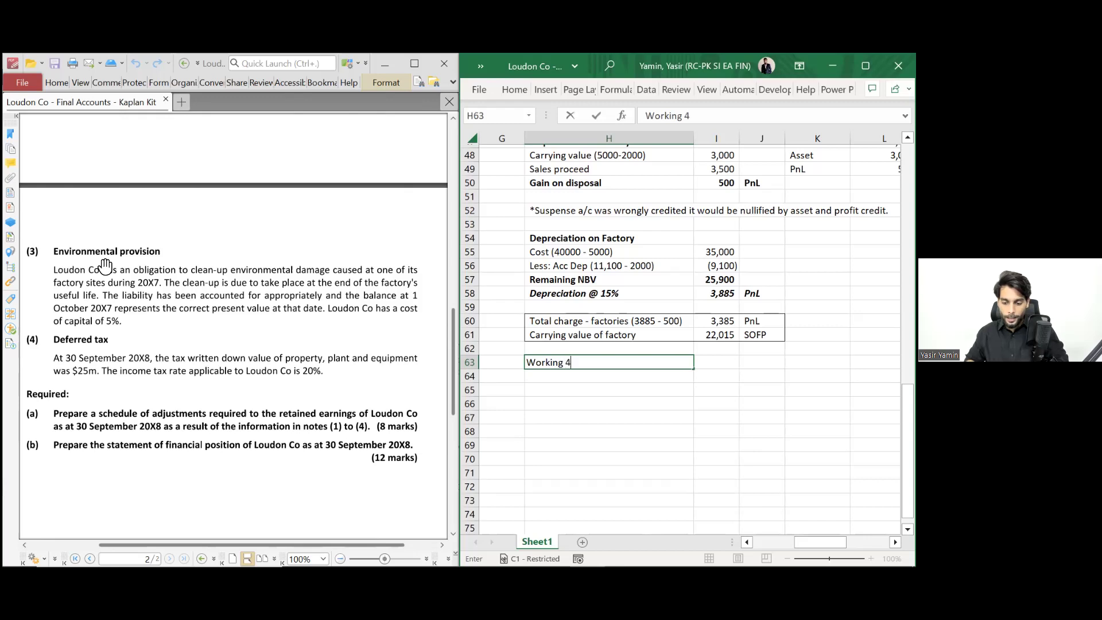
pyautogui.press('Return')
pyautogui.press('Up')
pyautogui.hotkey('ctrl', 'b')
pyautogui.press('Right')
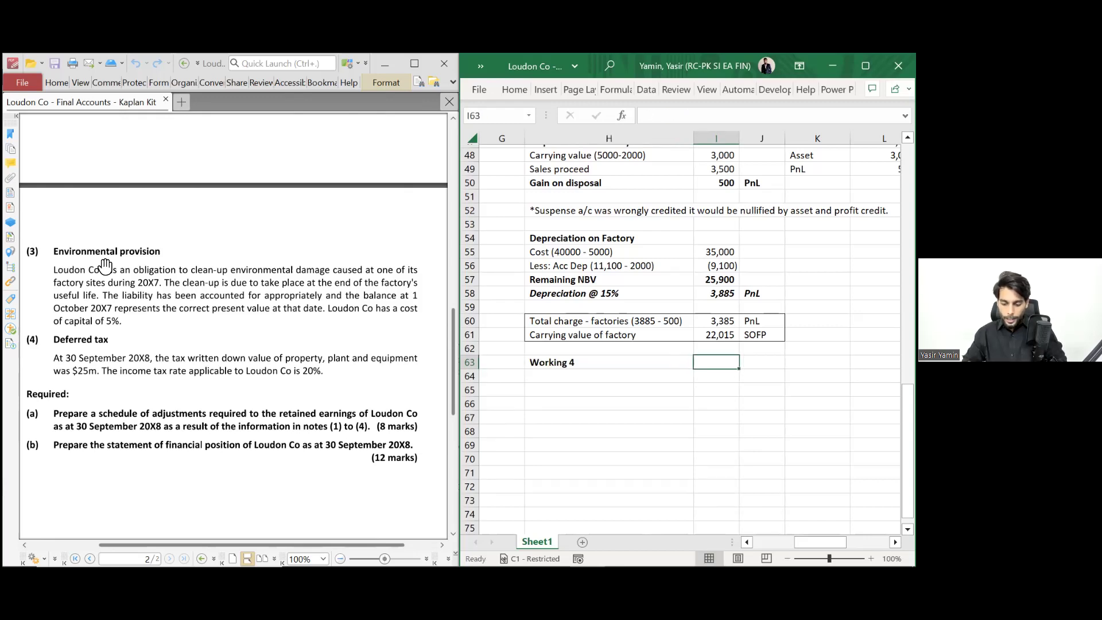
pyautogui.write('Provisions')
pyautogui.press('BackSpace')
pyautogui.hotkey('ctrl', 'b')
pyautogui.press('Return')
# - Start the 'Unwinding of discount' label in H64 beneath the heading
pyautogui.press('Left')
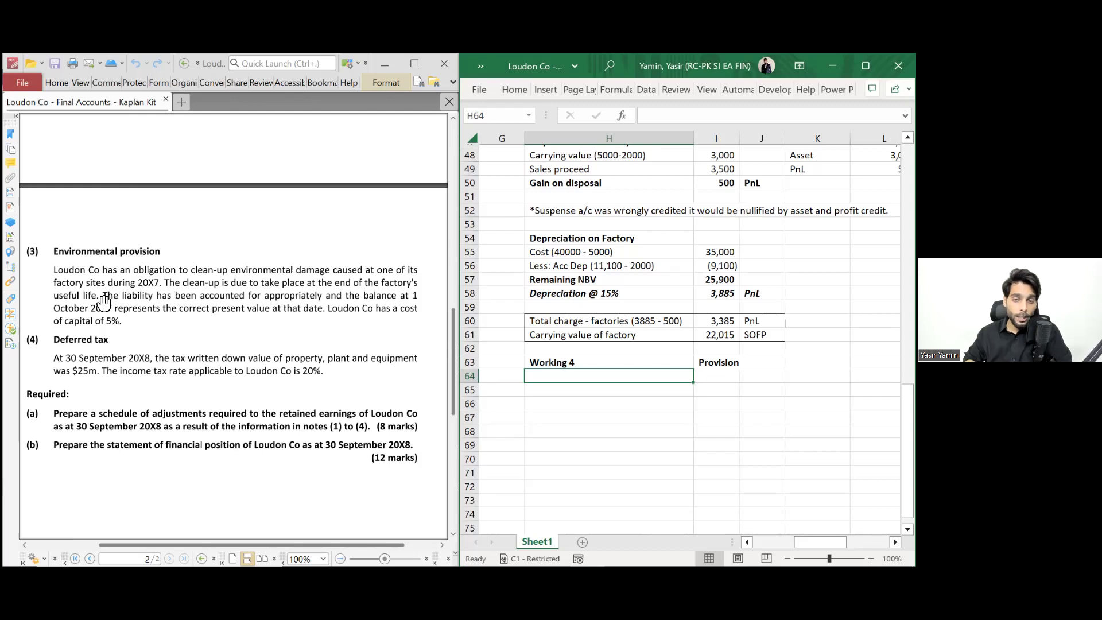
pyautogui.press('Down')
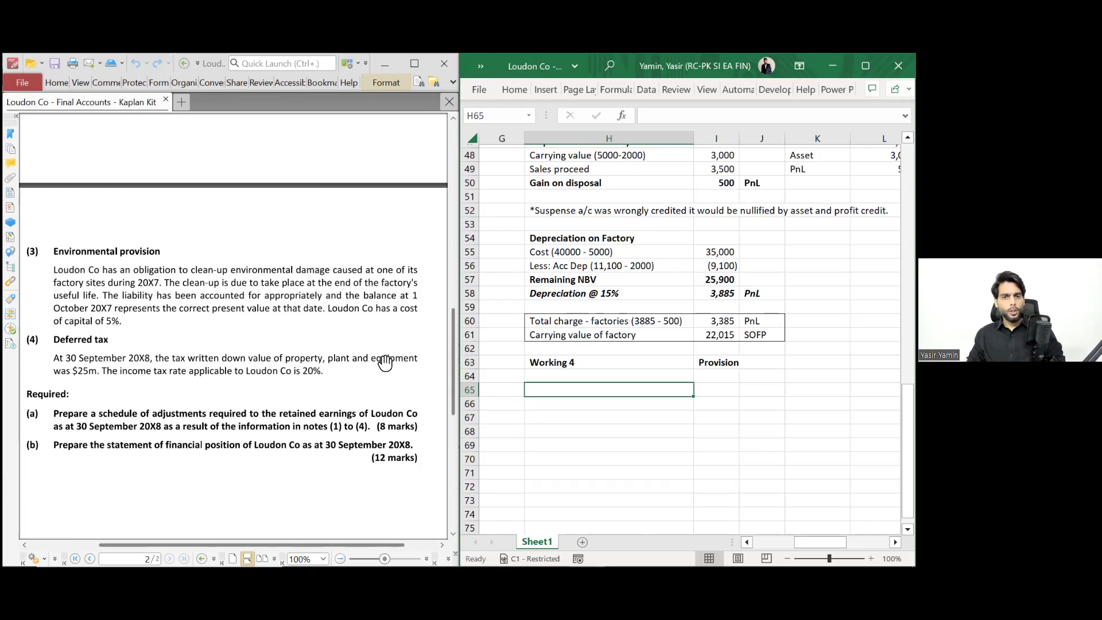
pyautogui.press('Up')
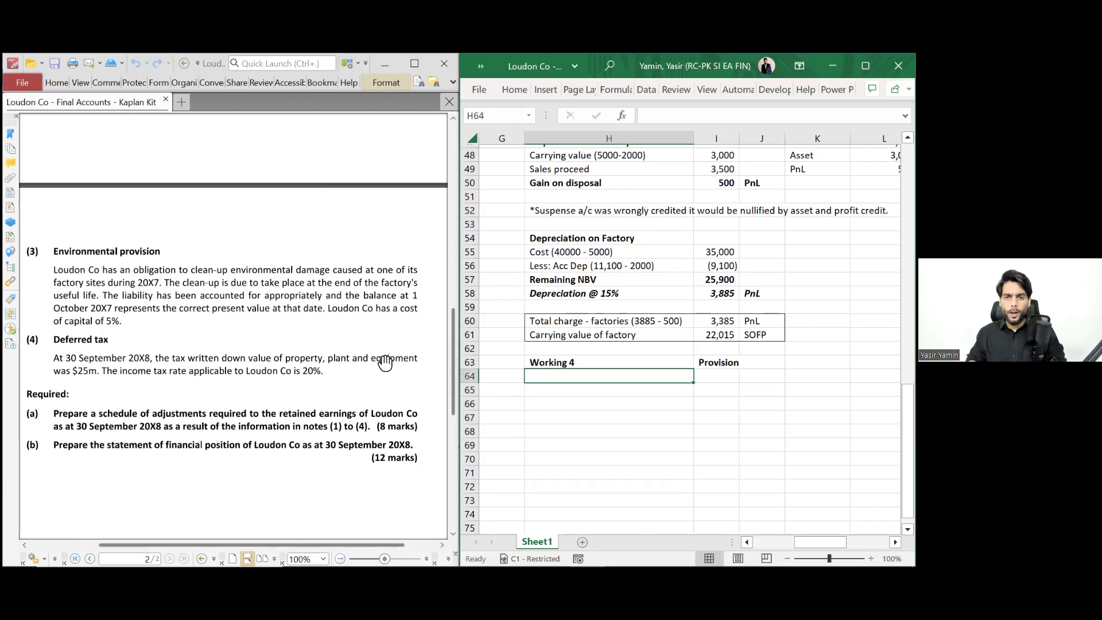
pyautogui.scroll(10, 385, 363)
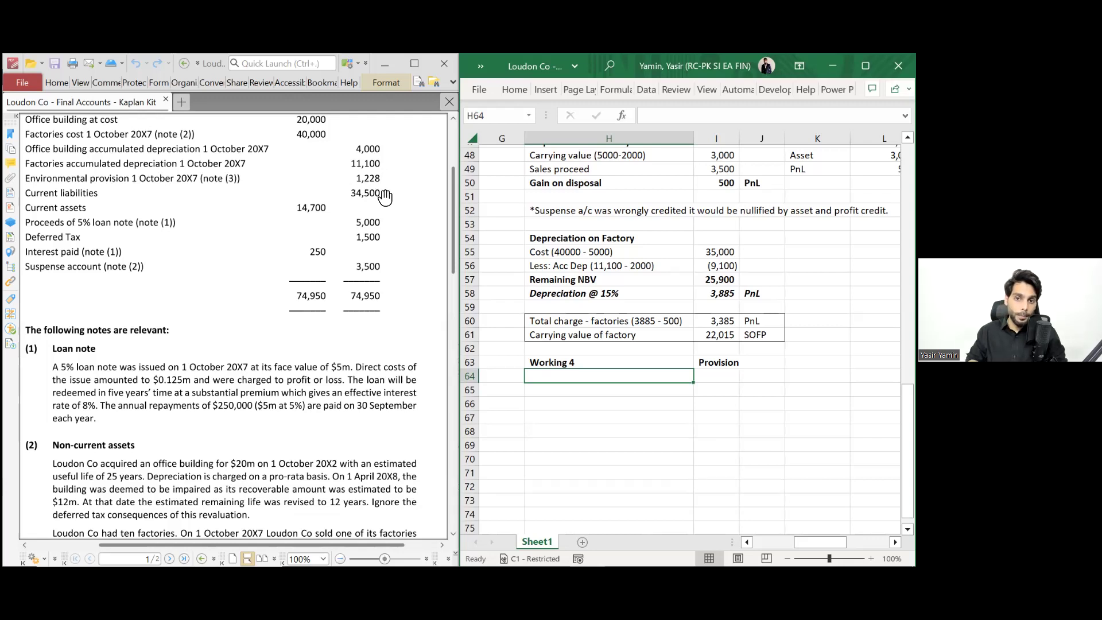
pyautogui.scroll(-10, 385, 196)
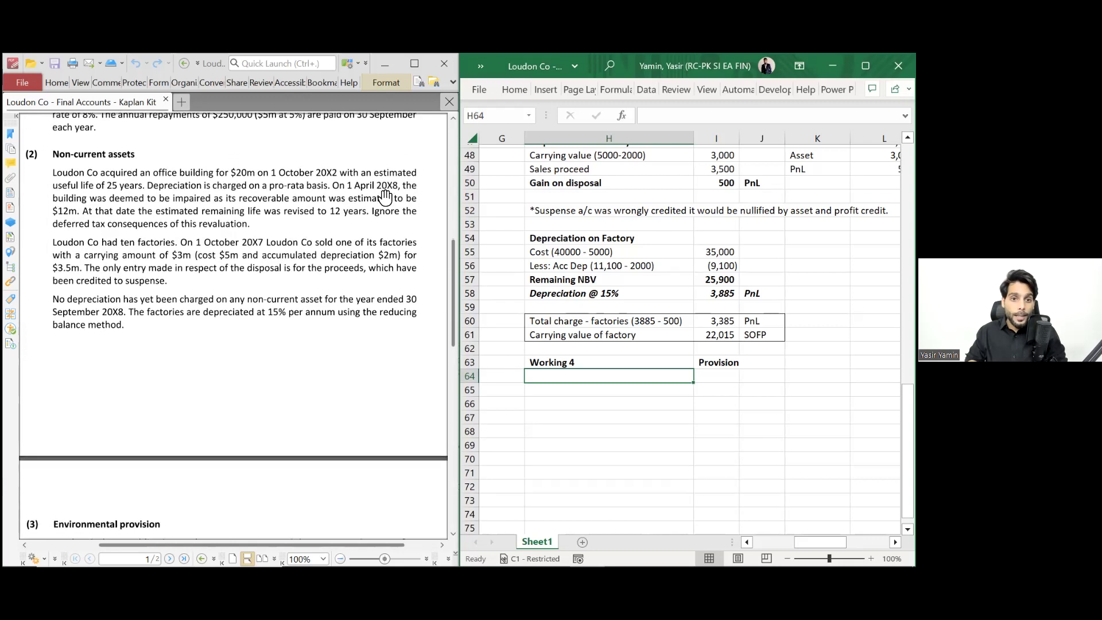
pyautogui.scroll(-6, 385, 196)
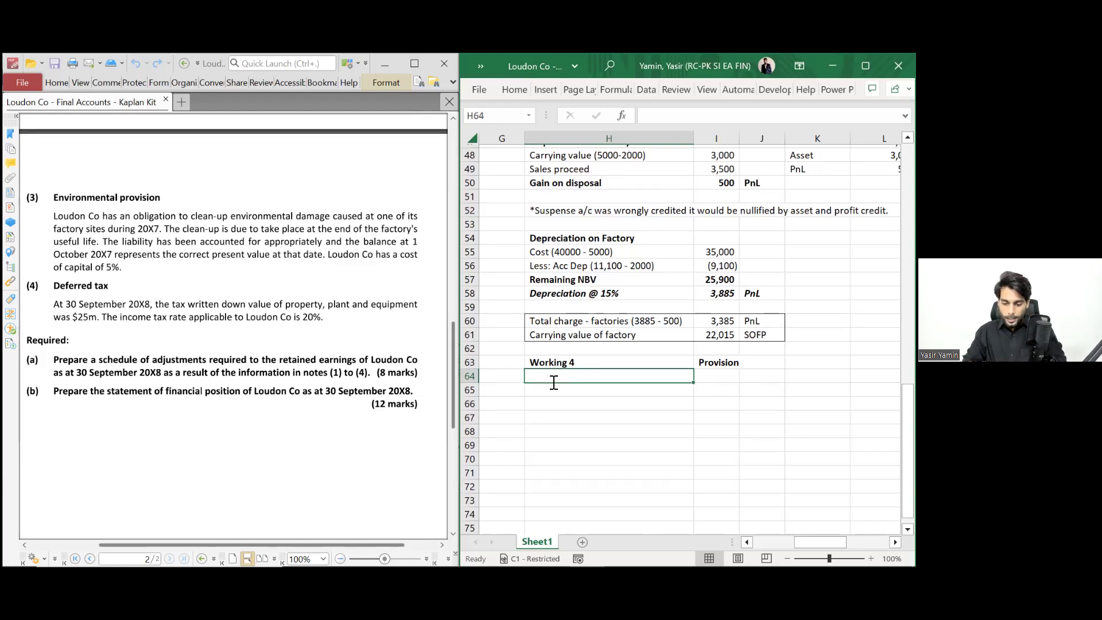
pyautogui.write('Unwindinf of discount')
# - Complete the label as '(1228 x 5%)' and enter =1228*5%, giving 61
pyautogui.press('F2')
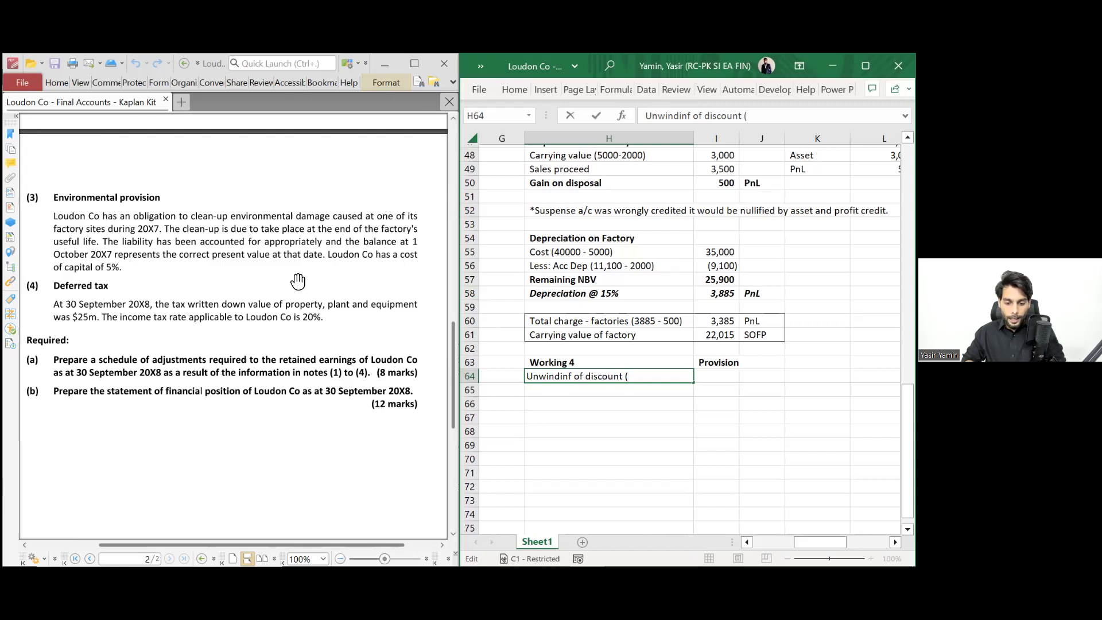
pyautogui.scroll(10, 298, 281)
pyautogui.write('(1222')
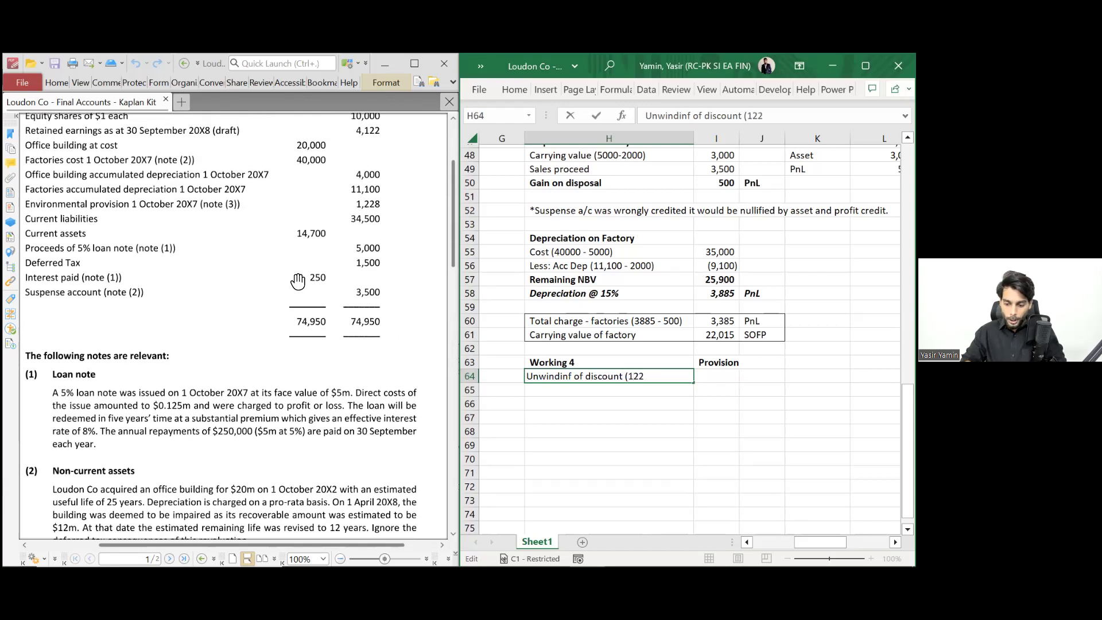
pyautogui.press('BackSpace')
pyautogui.write('8 x')
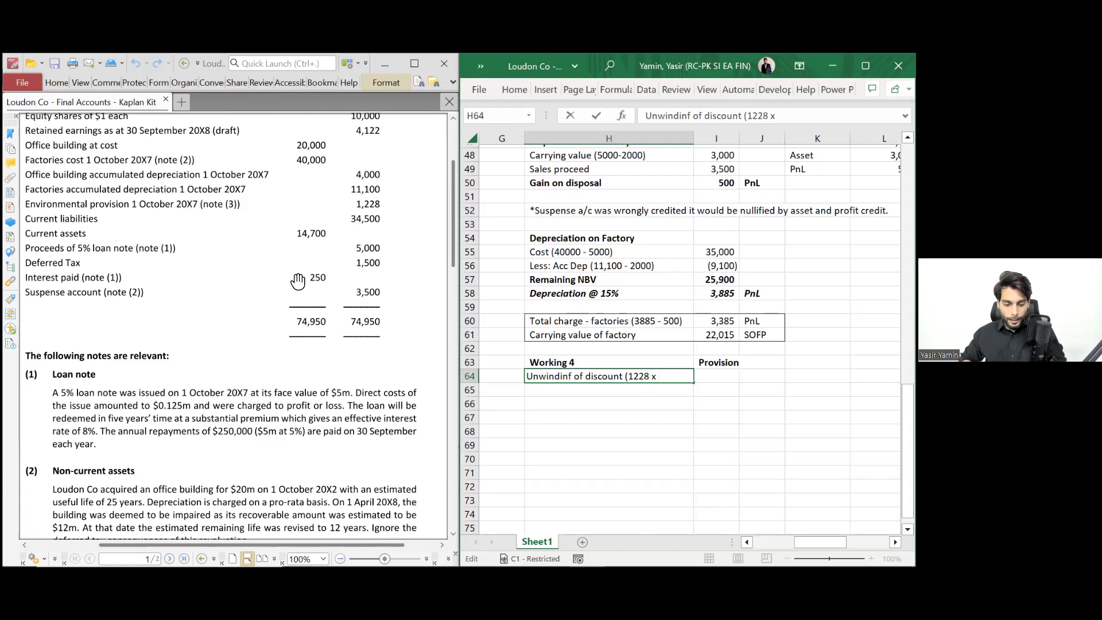
pyautogui.scroll(-10, 298, 282)
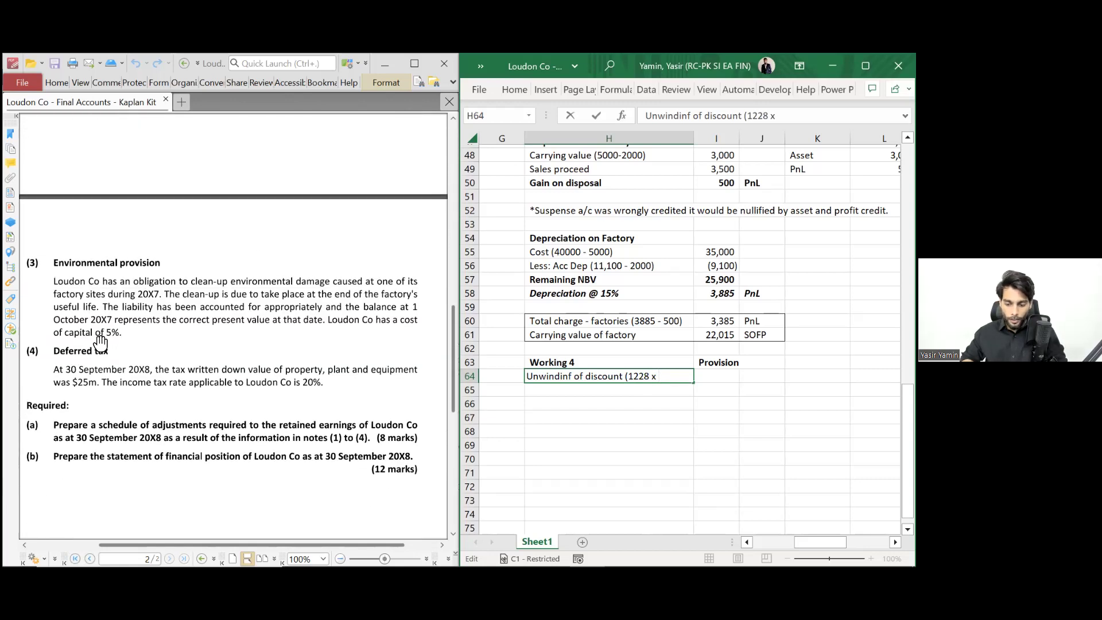
pyautogui.write('5%)')
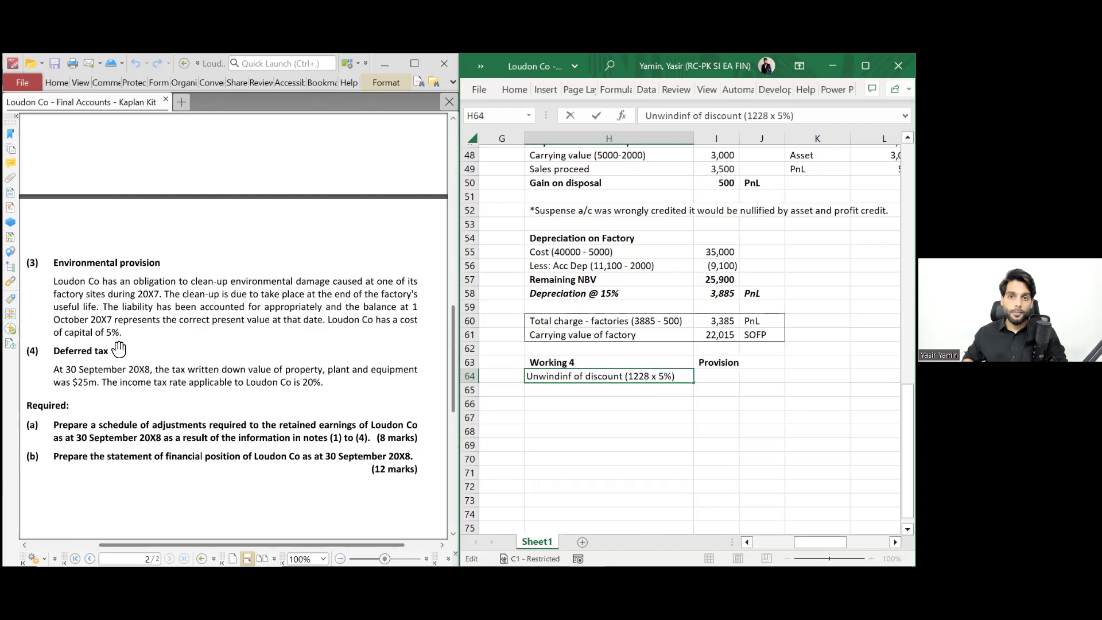
pyautogui.press('Tab')
pyautogui.write('=')
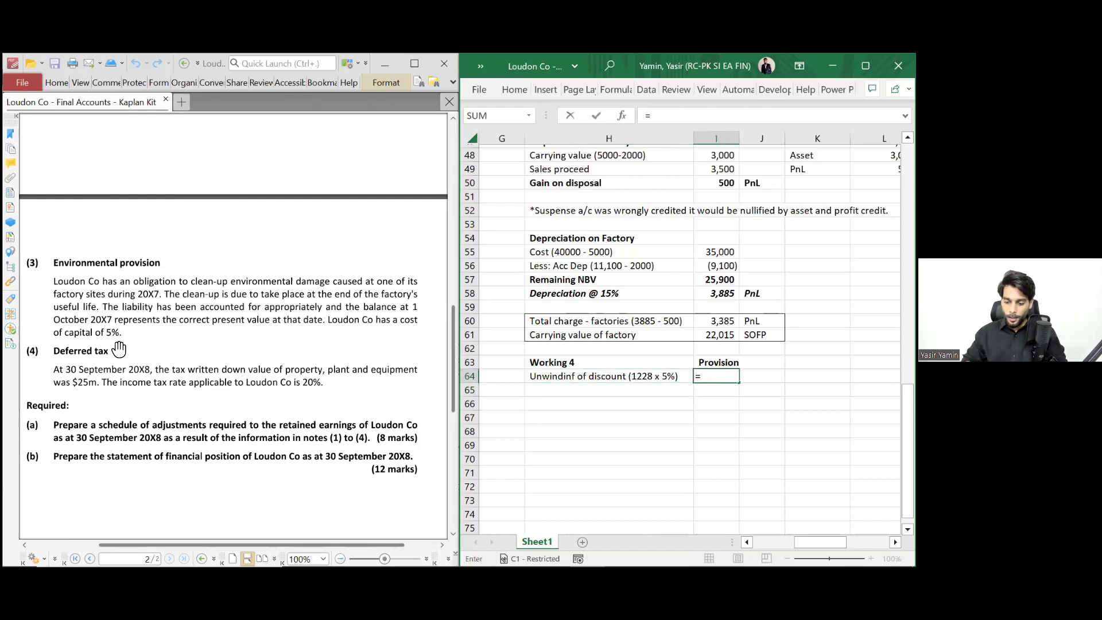
pyautogui.write('1228')
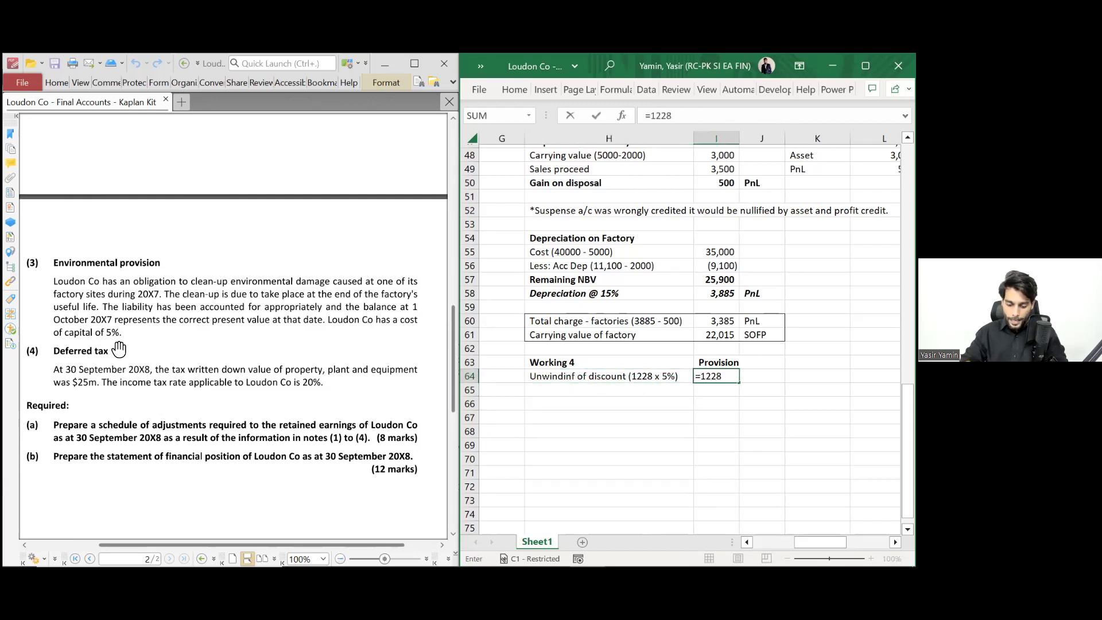
pyautogui.write('*5%')
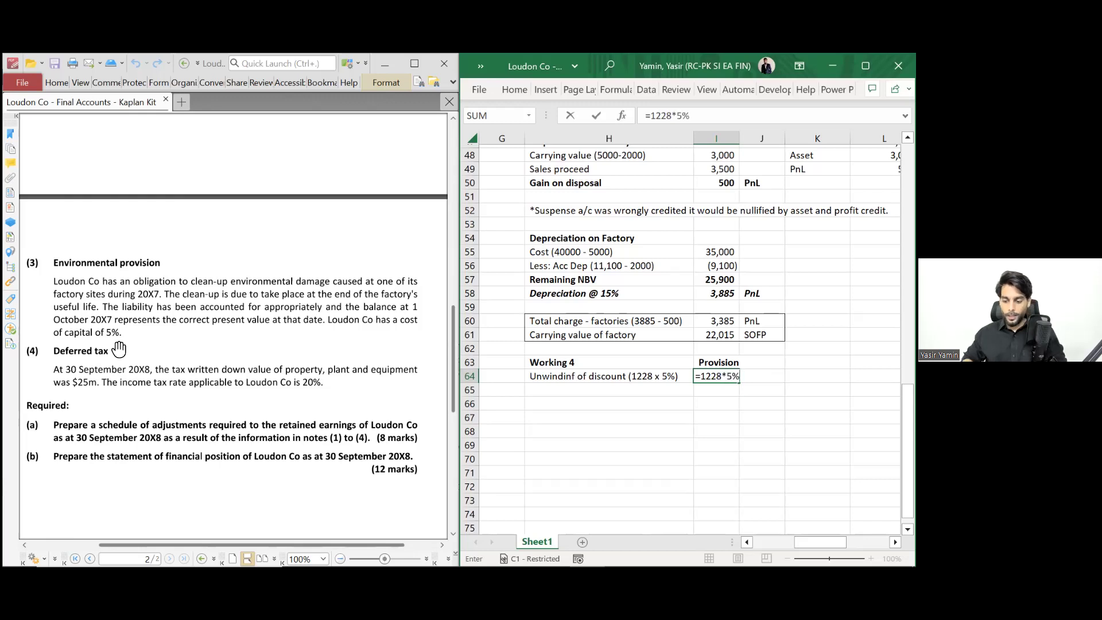
pyautogui.press('Return')
# - Tag the 61 row 'Pnl - charge' and make the unwinding row italic, not bold
pyautogui.press('Up')
pyautogui.press('Right')
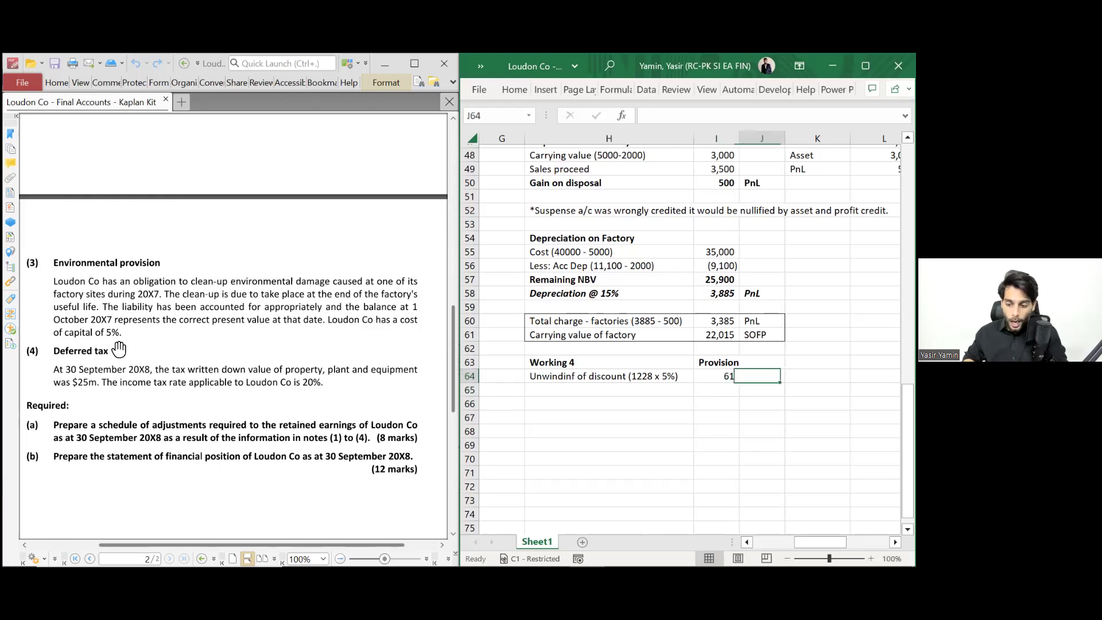
pyautogui.write('Pnl - charge')
pyautogui.press('Return')
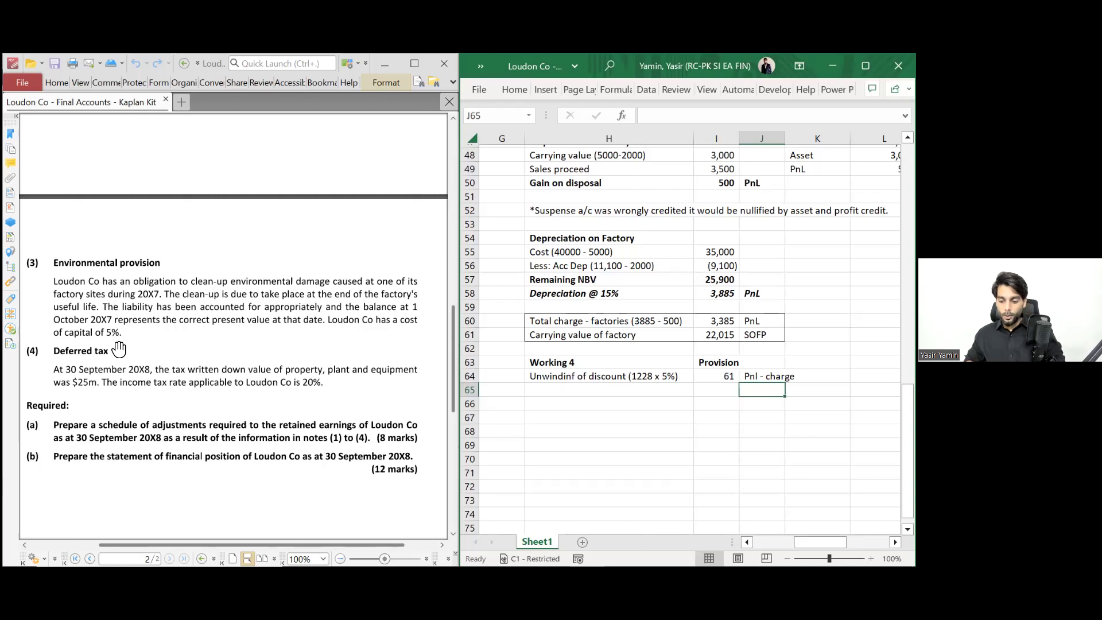
pyautogui.press('Left')
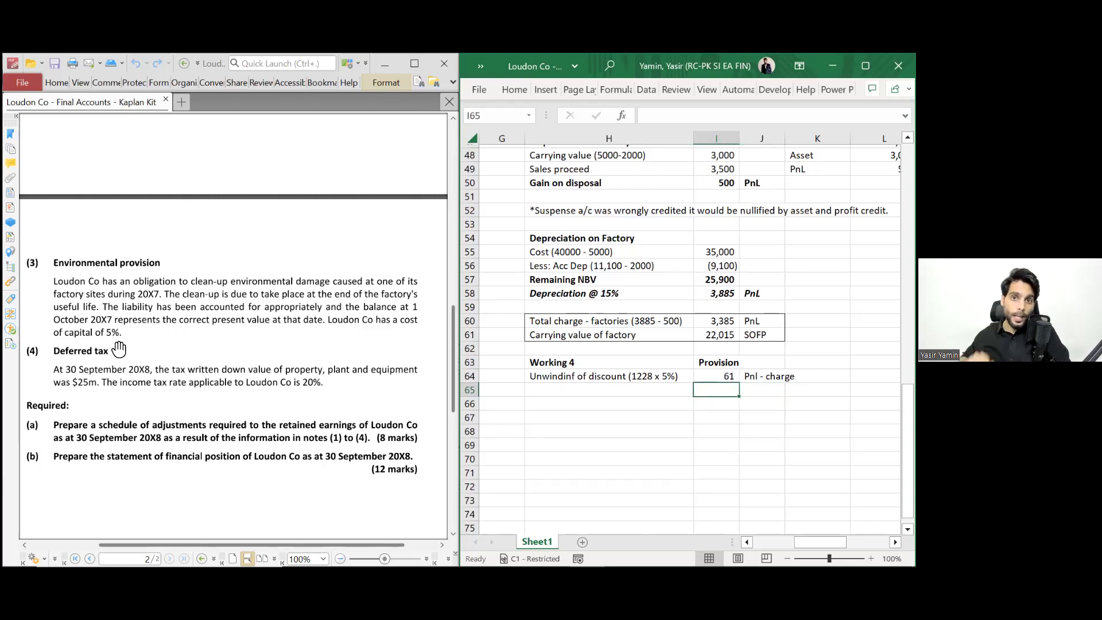
pyautogui.press('Up')
pyautogui.press('Left')
pyautogui.hotkey('shift', 'Right')
pyautogui.hotkey('shift', 'Right')
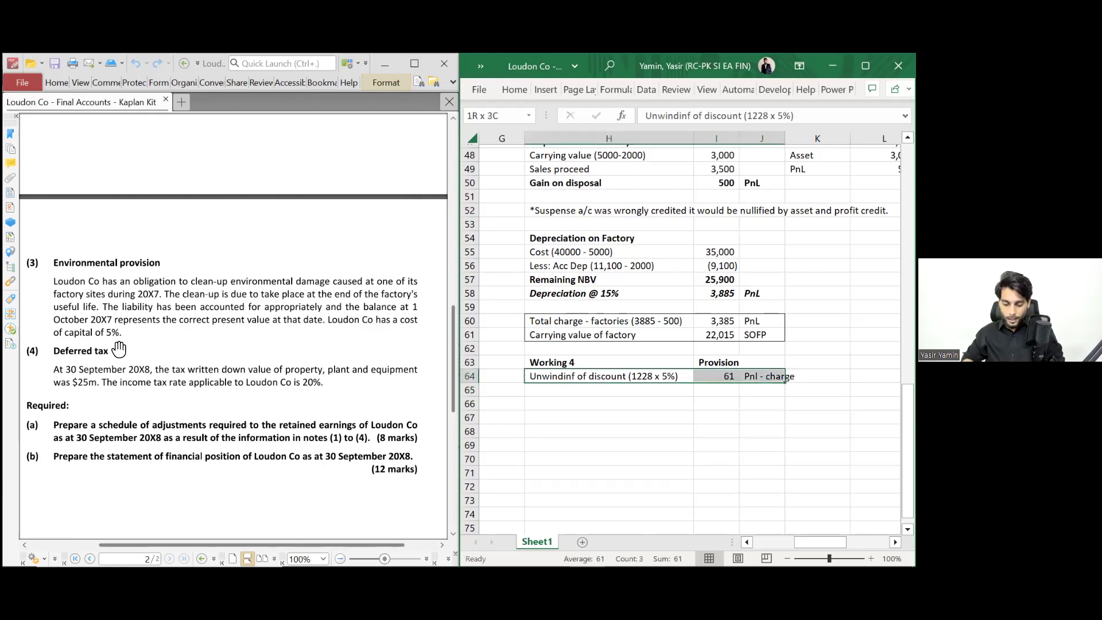
pyautogui.hotkey('ctrl', 'b')
pyautogui.hotkey('ctrl', 'i')
# - Tag row 65 as SOFP
pyautogui.press('Down')
pyautogui.press('Right')
pyautogui.press('Right')
pyautogui.write('SOFP')
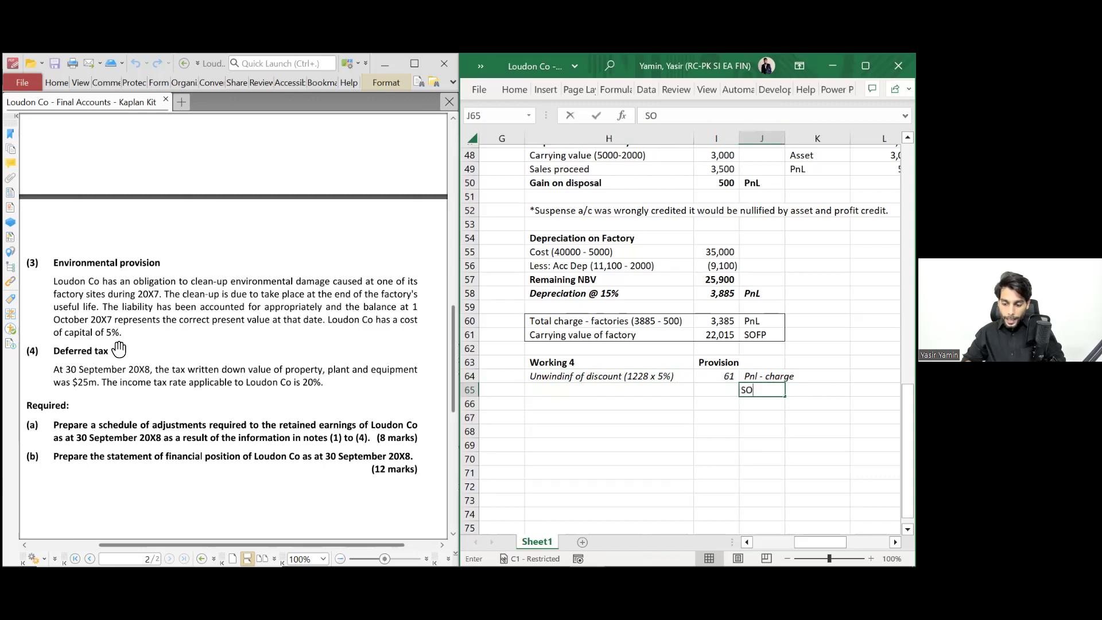
pyautogui.press('Return')
# - Correct the 'Unwindinf' typo to 'Unwinding' in the label
pyautogui.press('Left')
pyautogui.press('Left')
pyautogui.press('Up')
pyautogui.press('Up')
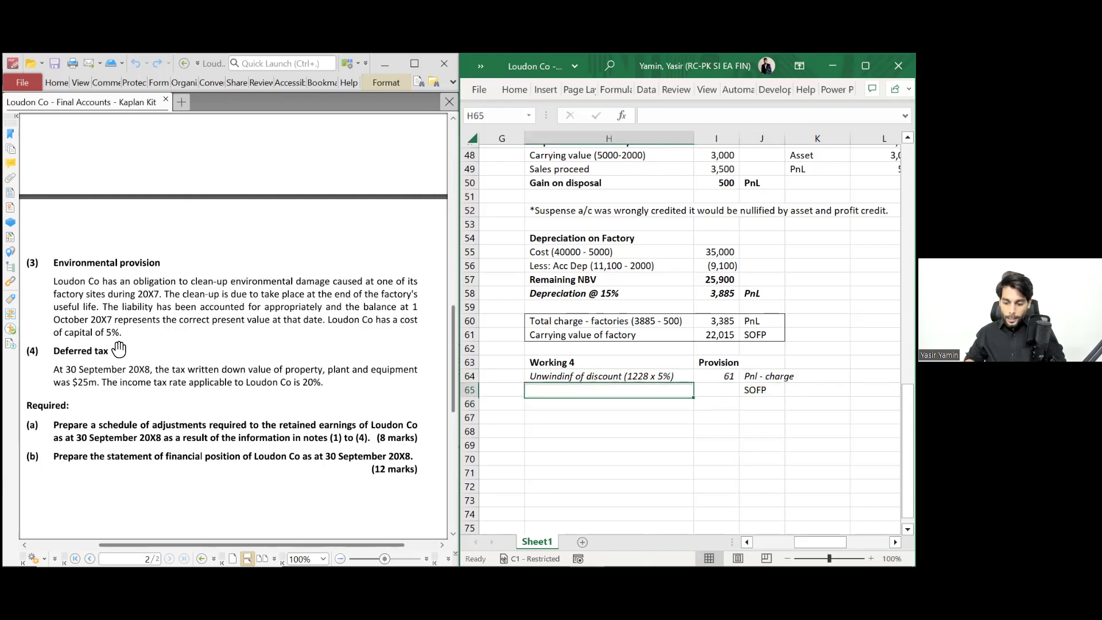
pyautogui.press('F2')
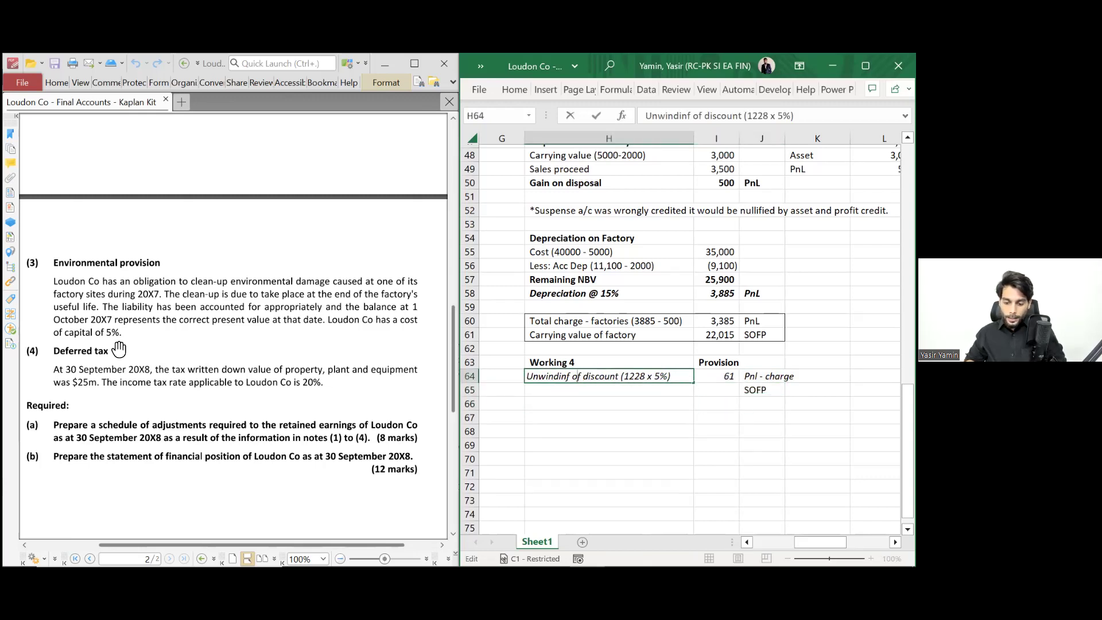
pyautogui.press('BackSpace')
pyautogui.write('g')
pyautogui.press('Return')
# - Add the 'Environmental prov (1228 + 61)' row with =1228+61, giving 1,289
pyautogui.write('E')
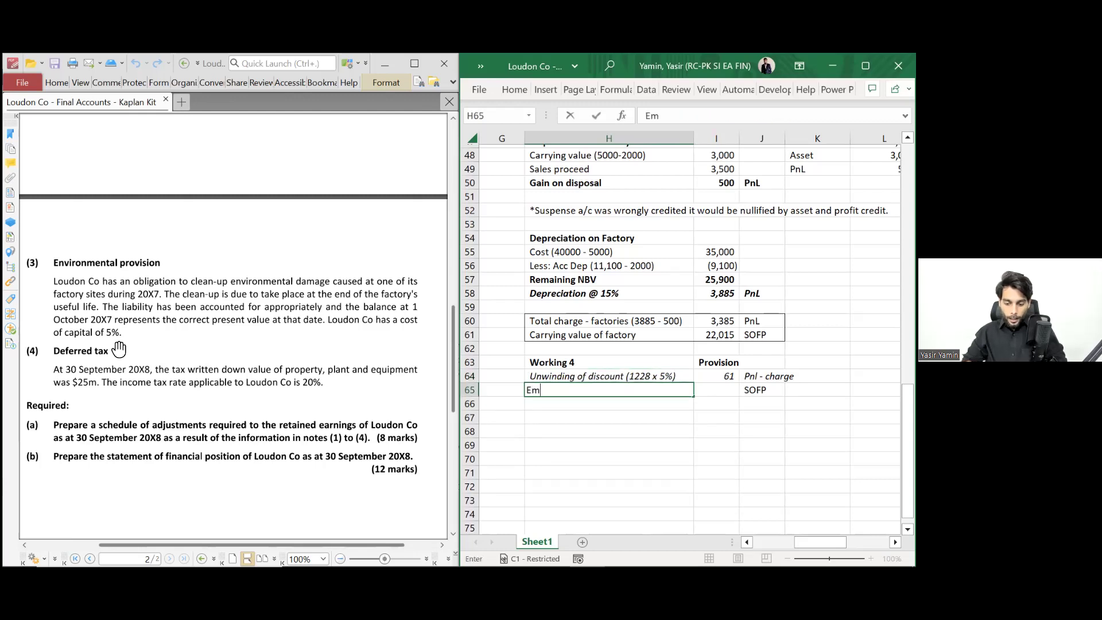
pyautogui.write('nvironement')
pyautogui.press('BackSpace')
pyautogui.press('BackSpace')
pyautogui.press('BackSpace')
pyautogui.press('BackSpace')
pyautogui.press('BackSpace')
pyautogui.write('mental prov (1228')
pyautogui.press('BackSpace')
pyautogui.write('8 +')
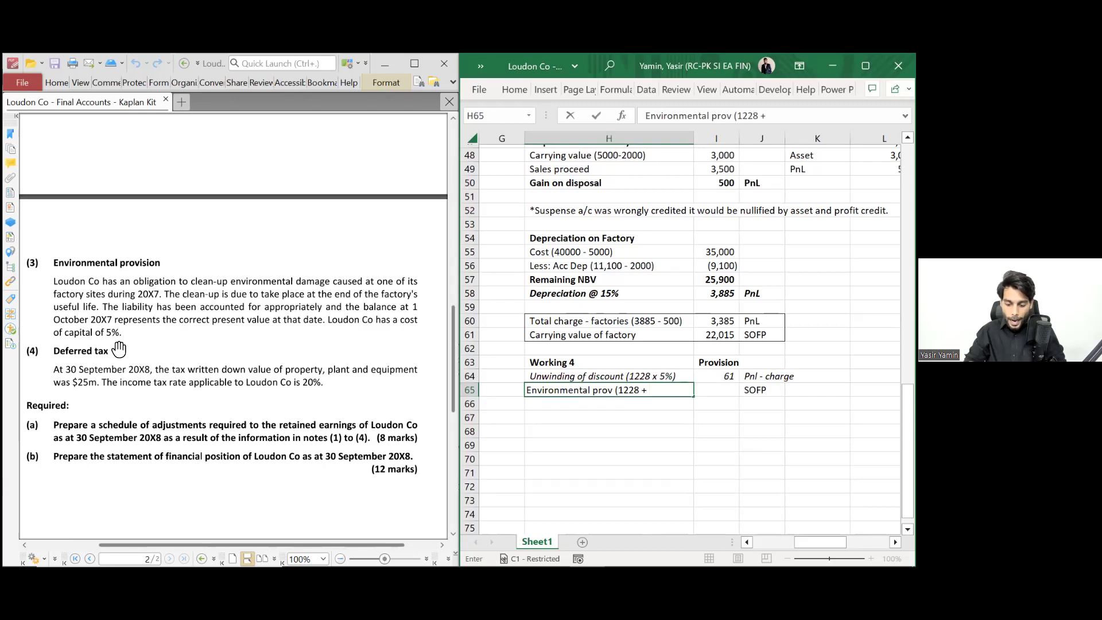
pyautogui.write(' 61)')
pyautogui.press('Tab')
pyautogui.write('=1228')
pyautogui.press('BackSpace')
pyautogui.write('8')
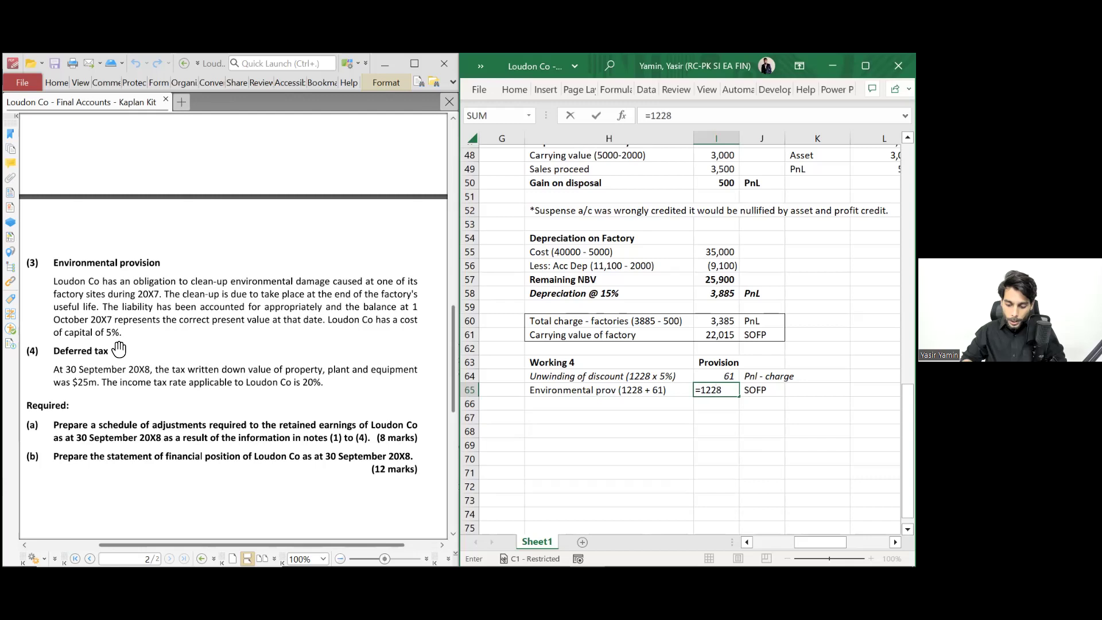
pyautogui.write(' ++61')
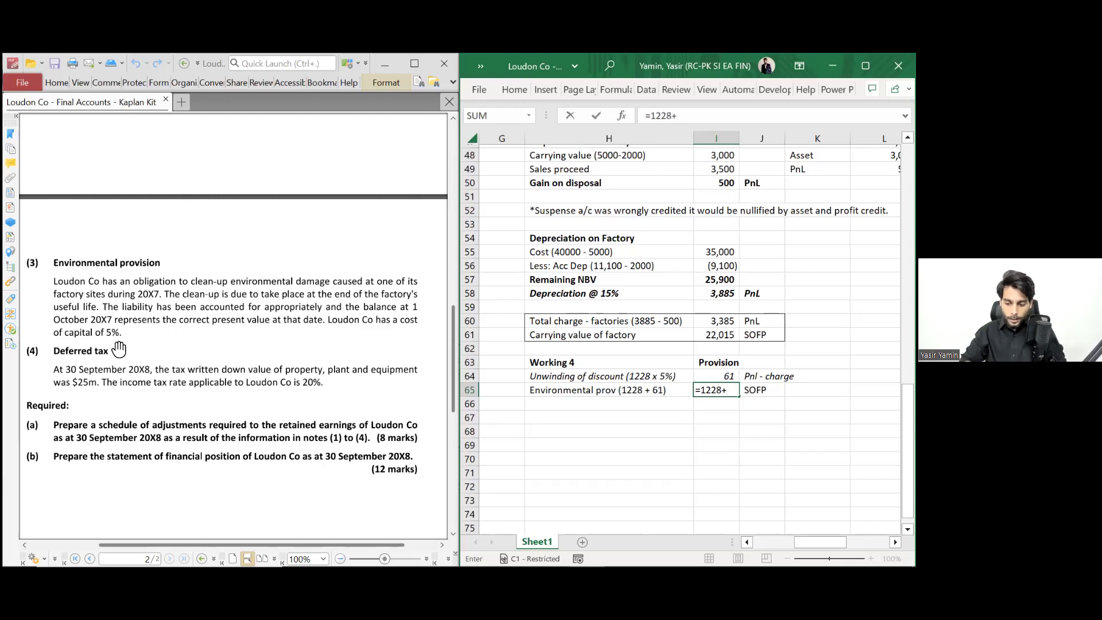
pyautogui.press('Return')
# - Make the environmental provision row bold
pyautogui.press('Up')
pyautogui.press('Left')
pyautogui.hotkey('shift', 'Right')
pyautogui.hotkey('shift', 'Right')
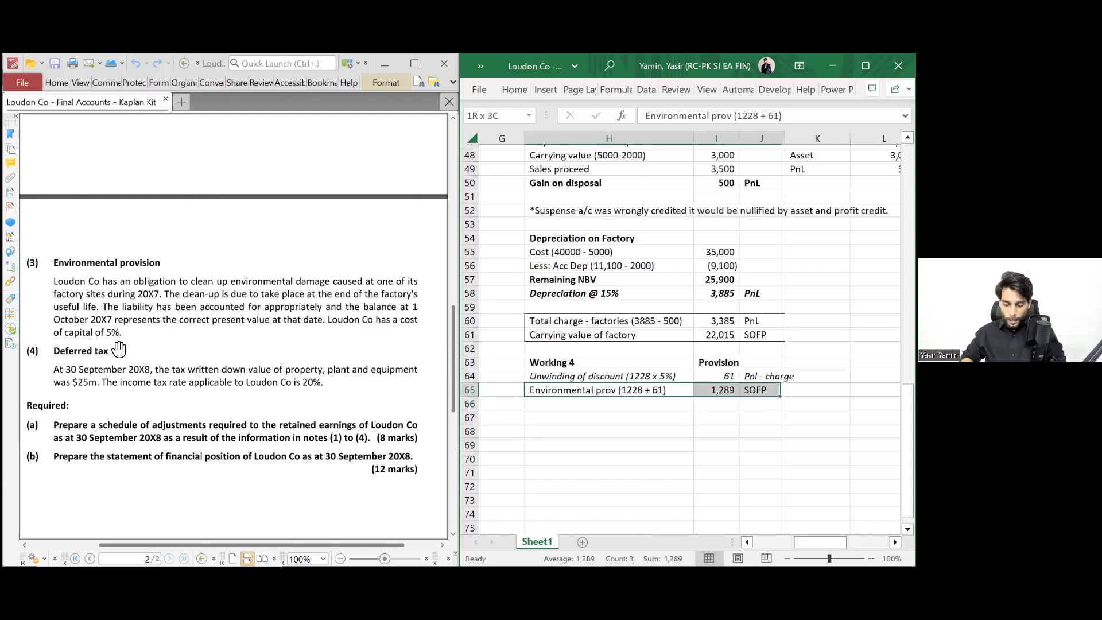
pyautogui.hotkey('ctrl', 'b')
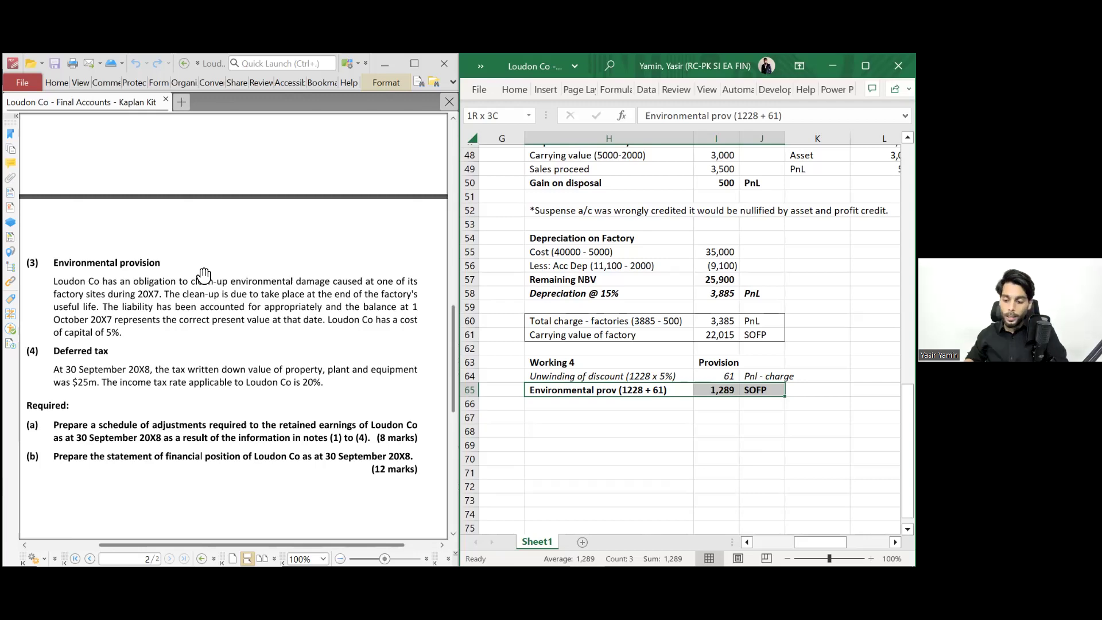
# - Add a bold 'Long-term liab' note in K65 beside the SOFP tag
pyautogui.press('Right')
pyautogui.press('Right')
pyautogui.press('Right')
pyautogui.write('Long')
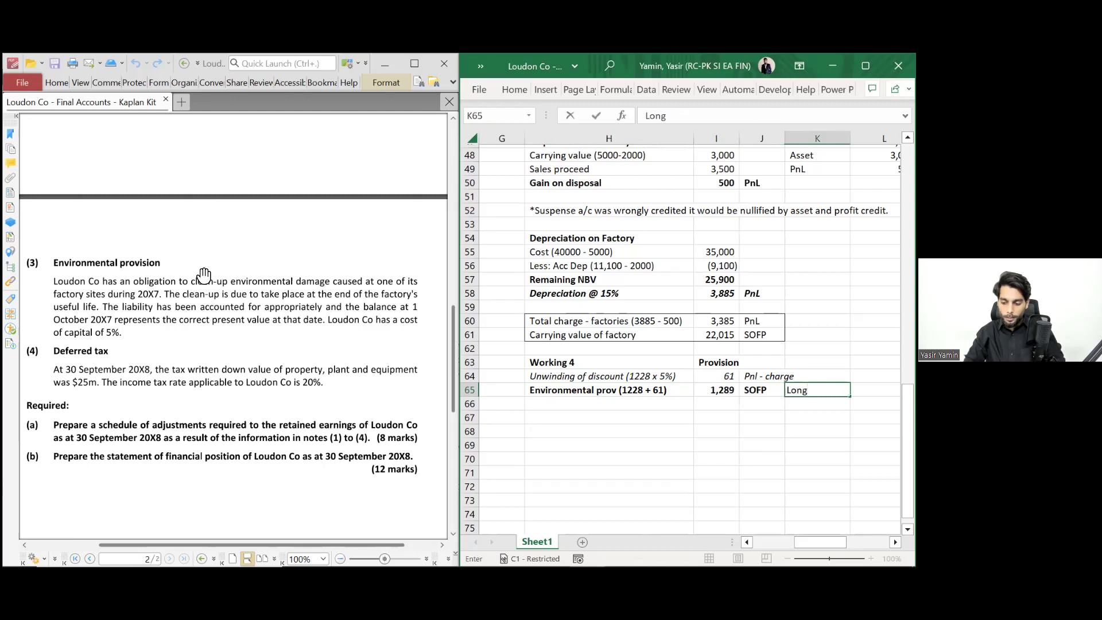
pyautogui.write('-term li')
pyautogui.press('BackSpace')
pyautogui.write('iab')
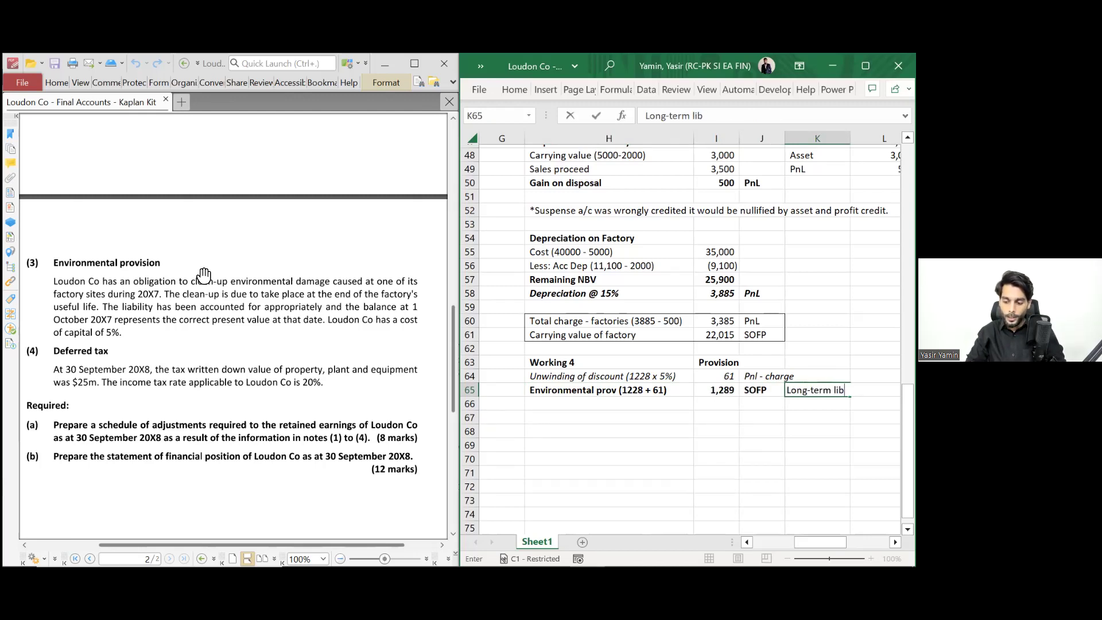
pyautogui.hotkey('ctrl', 'Return')
pyautogui.hotkey('ctrl', 'b')
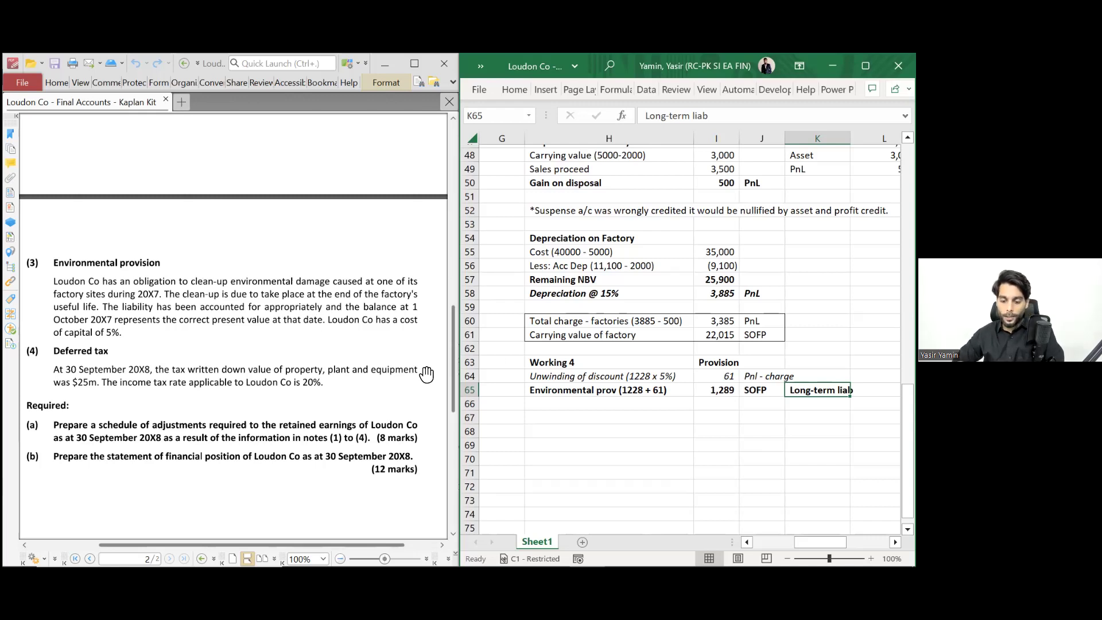
# - Copy the Working 4 heading cell
pyautogui.click(544, 362)
pyautogui.hotkey('ctrl', 'c')
pyautogui.press('Down')
pyautogui.press('Down')
pyautogui.press('Down')
pyautogui.press('Down')
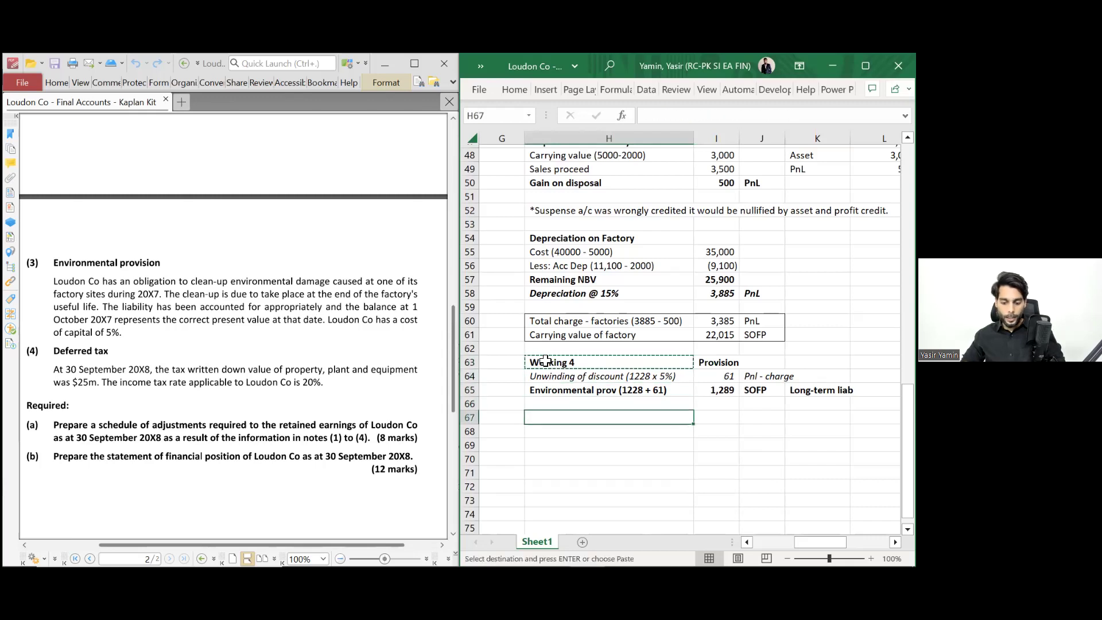
# - Enter 'Working 5' in H67 with a bold 'Deferred Tax' title in I67
pyautogui.write('Working')
pyautogui.press('BackSpace')
pyautogui.write('5')
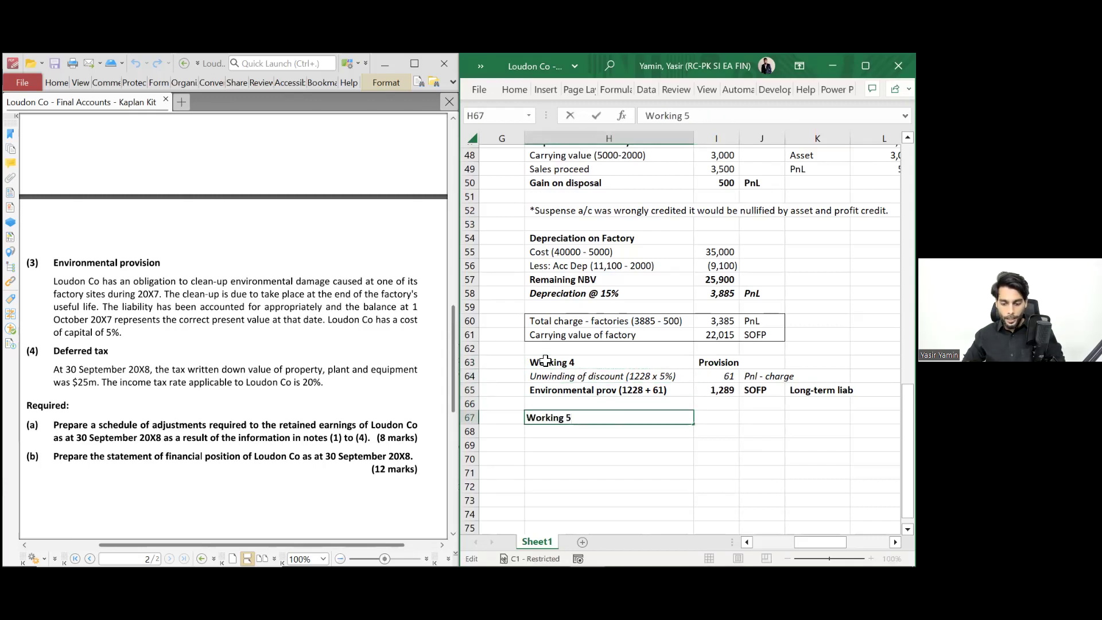
pyautogui.press('Tab')
pyautogui.write('Deferred Tax')
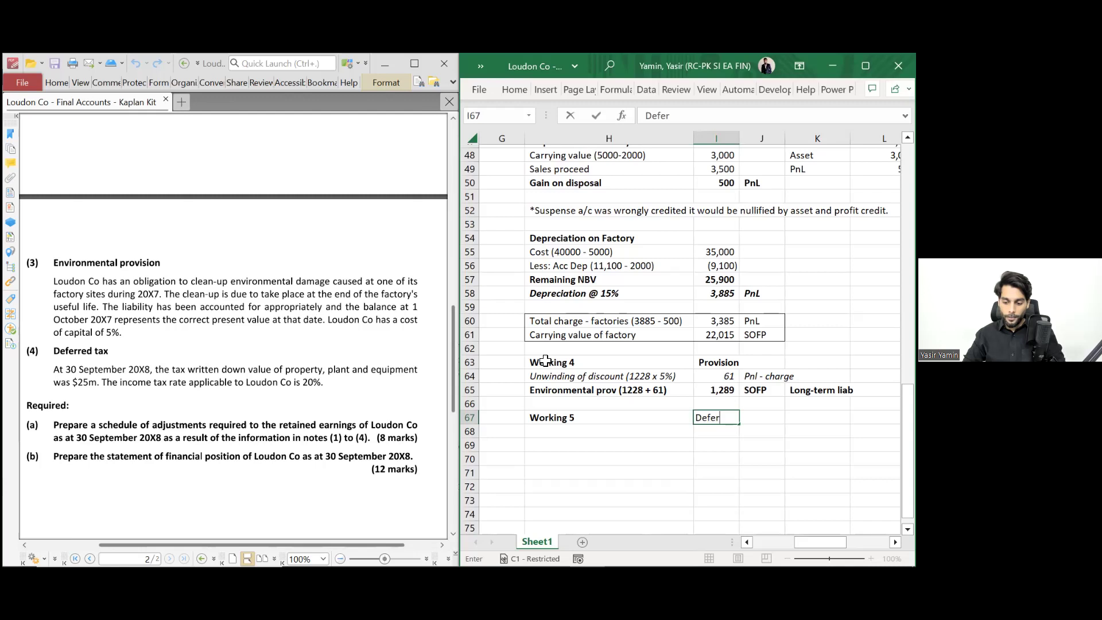
pyautogui.press('Left')
pyautogui.press('Right')
pyautogui.hotkey('ctrl', 'b')
pyautogui.press('Down')
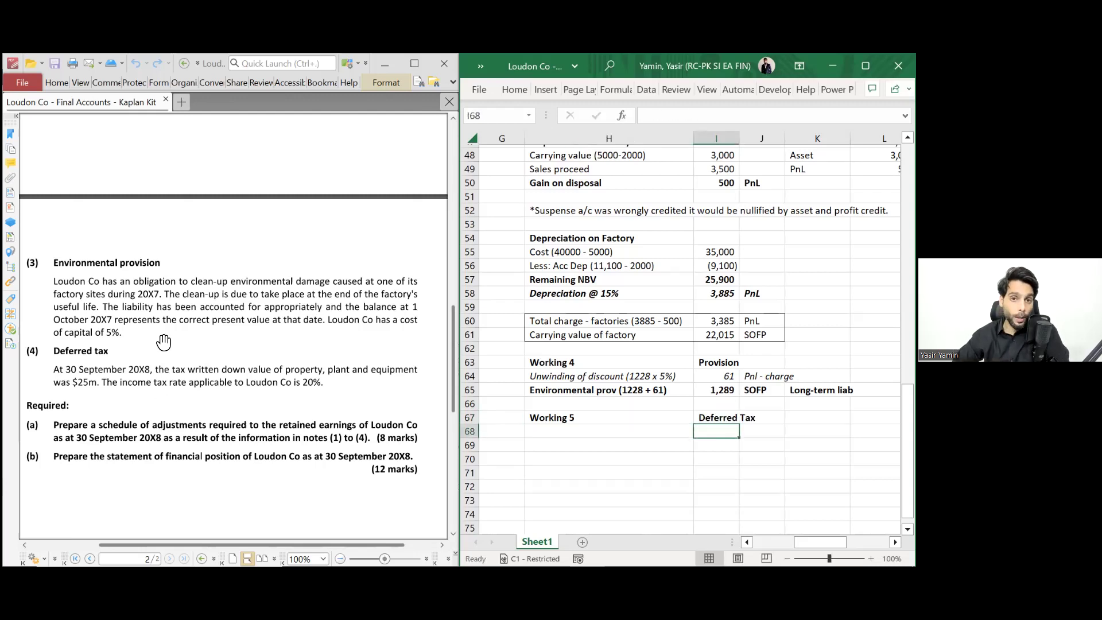
pyautogui.scroll(-3, 167, 333)
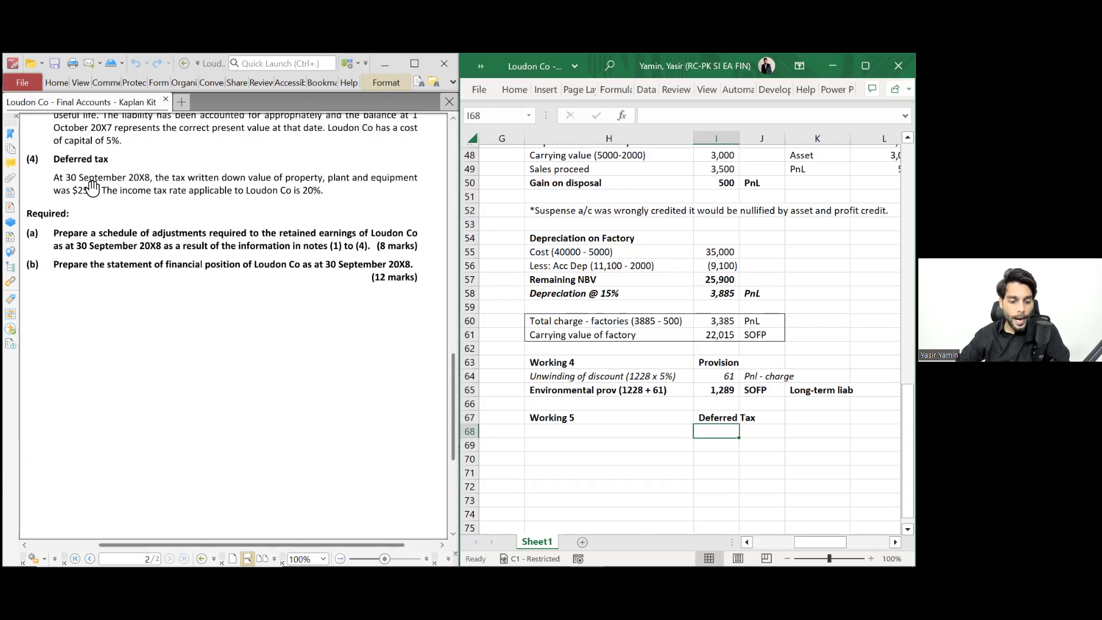
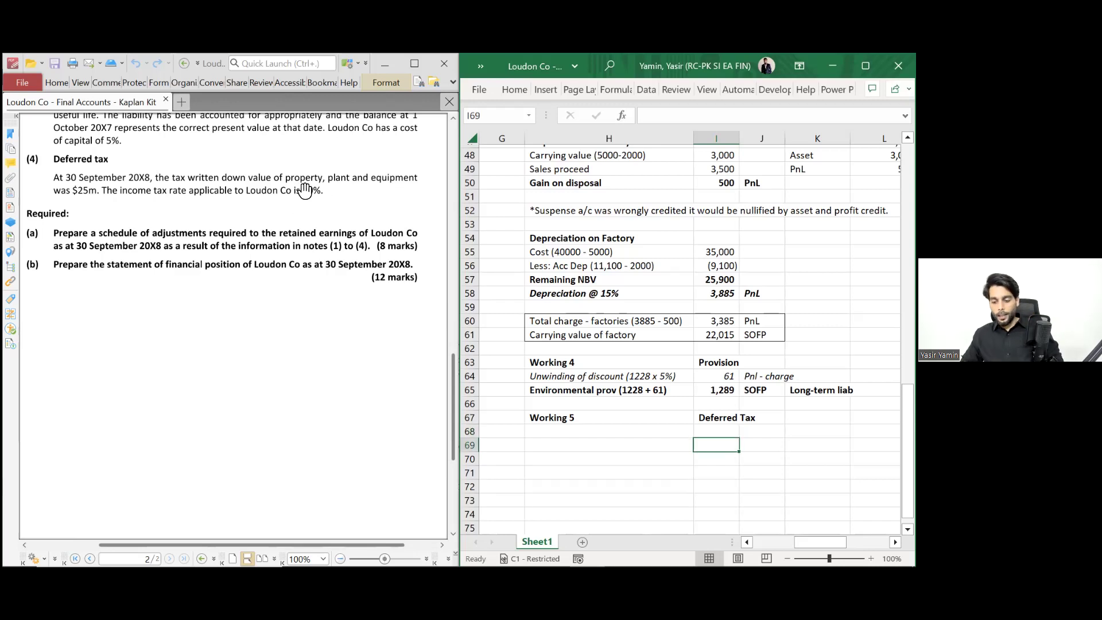
# - Enter the column headings CV, TB and TD across row 69 of Working 5
pyautogui.press('Left')
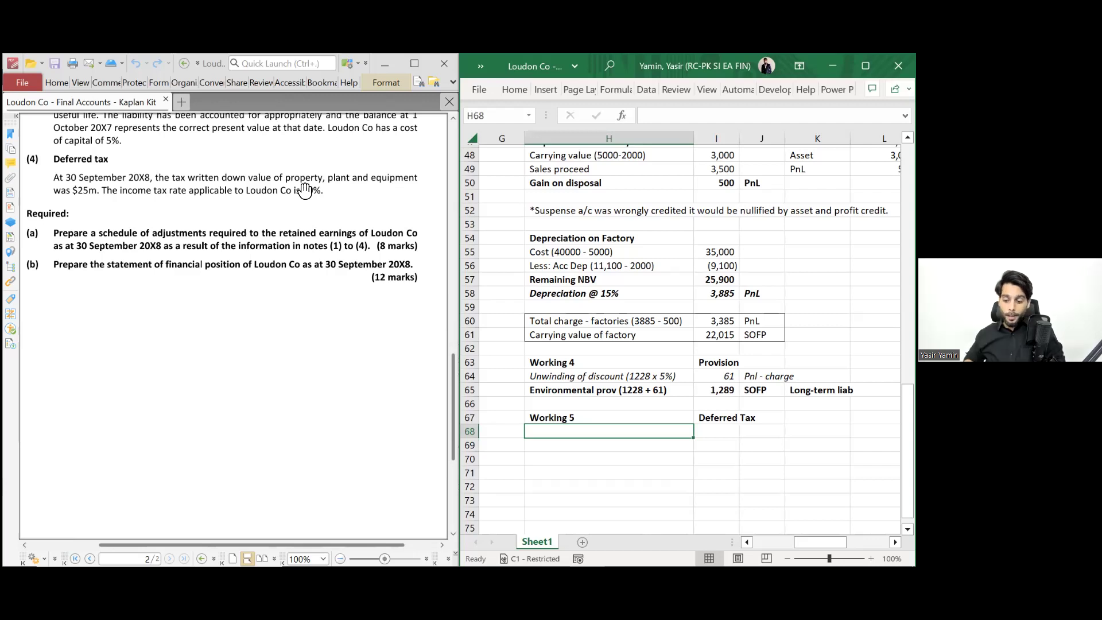
pyautogui.press('Right')
pyautogui.press('Down')
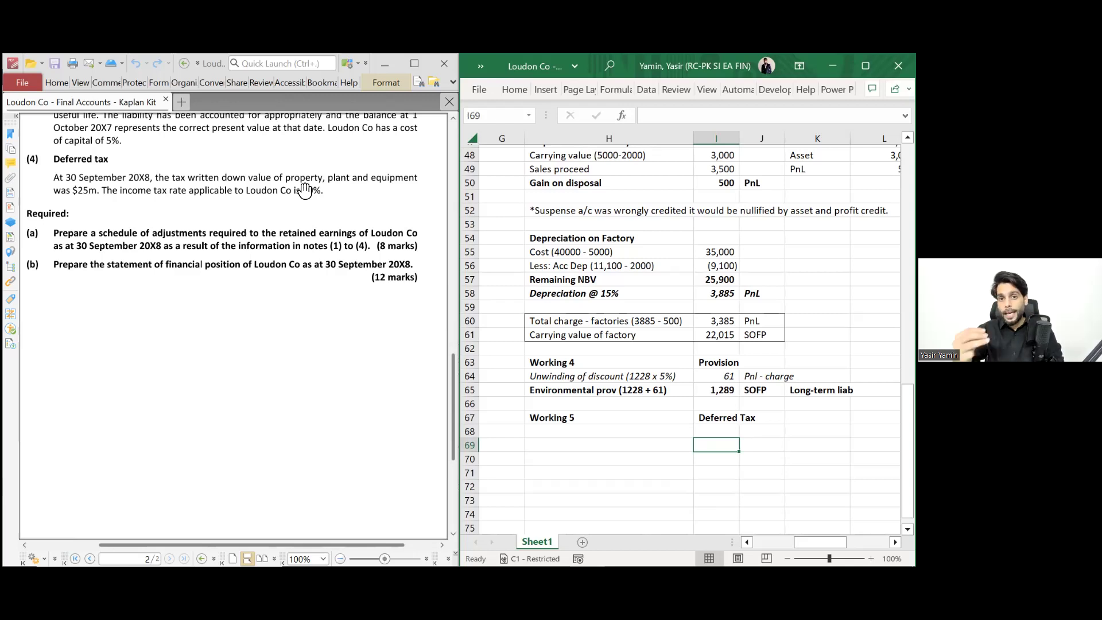
pyautogui.write('CV')
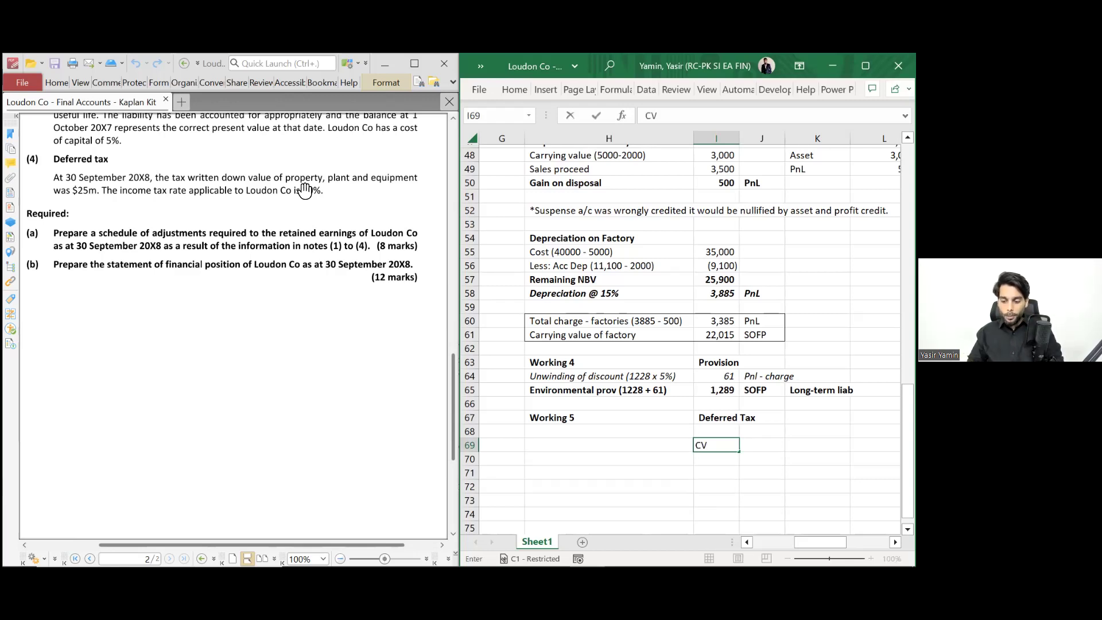
pyautogui.press('Right')
pyautogui.write('TB')
pyautogui.press('Return')
pyautogui.press('Up')
pyautogui.hotkey('alt', 'h')
pyautogui.press('Escape')
pyautogui.press('Escape')
pyautogui.press('Right')
pyautogui.write('TD')
# - Label the first row below the headings PPnE
pyautogui.press('Left')
pyautogui.press('Left')
pyautogui.press('Down')
pyautogui.press('Left')
pyautogui.write('Pro')
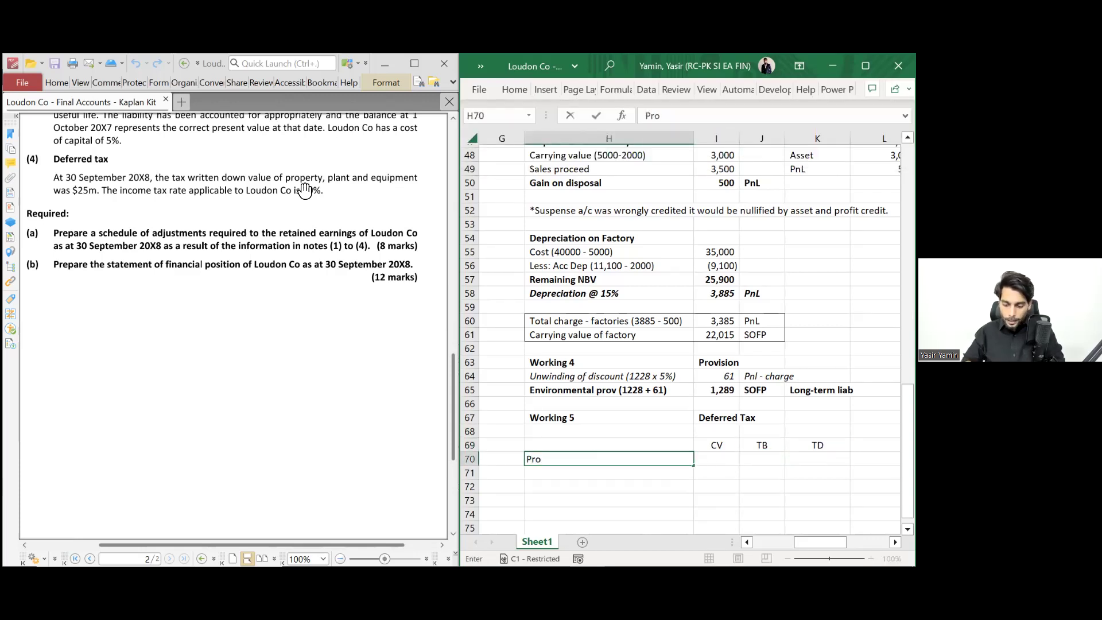
pyautogui.write('perty, Pla')
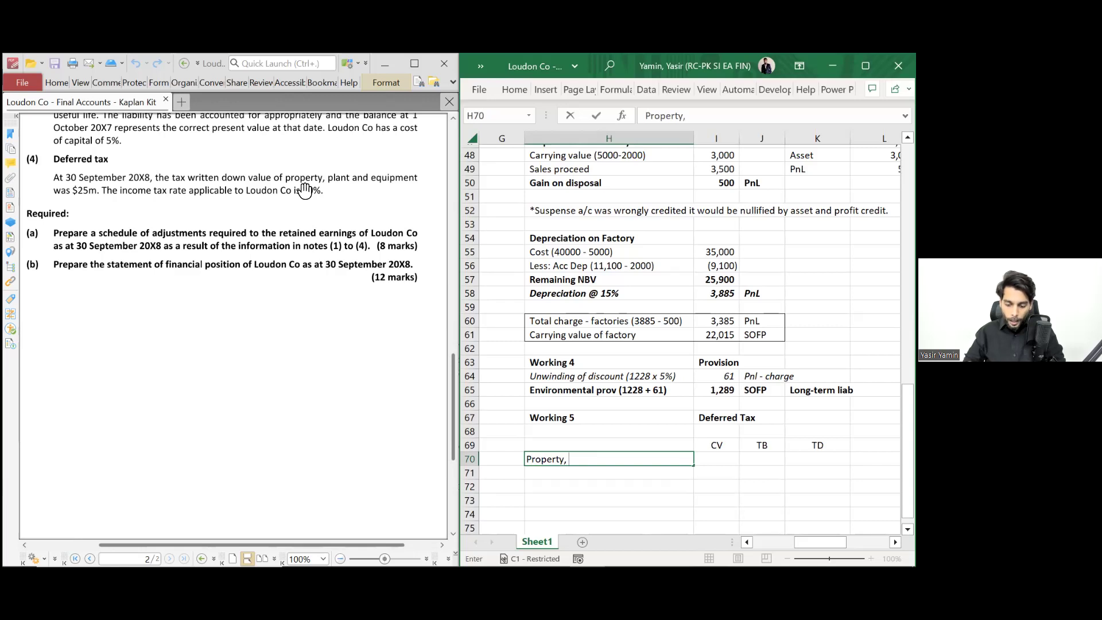
pyautogui.press('BackSpace')
pyautogui.press('BackSpace')
pyautogui.press('BackSpace')
pyautogui.press('BackSpace')
pyautogui.press('BackSpace')
pyautogui.press('BackSpace')
pyautogui.press('BackSpace')
pyautogui.press('BackSpace')
pyautogui.press('BackSpace')
pyautogui.press('BackSpace')
pyautogui.press('BackSpace')
pyautogui.press('BackSpace')
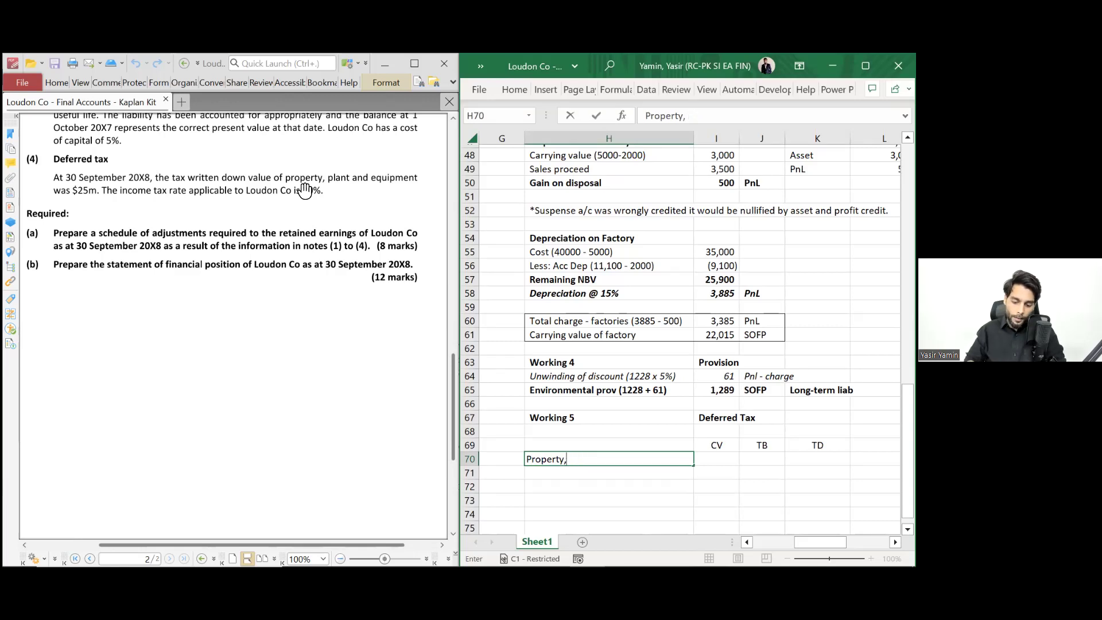
pyautogui.write('Pn')
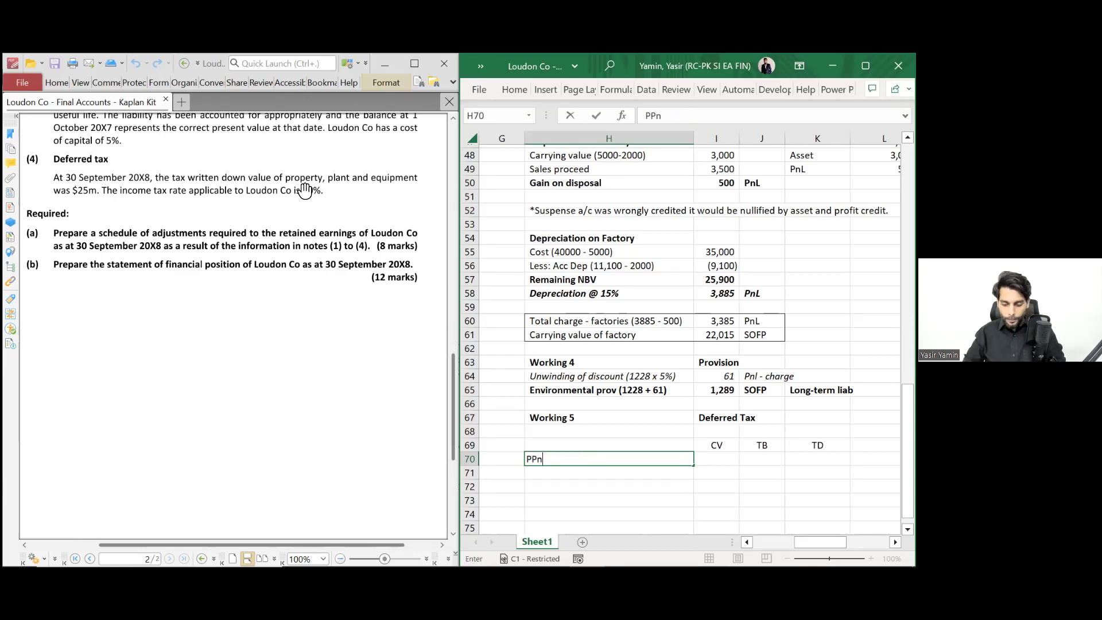
pyautogui.write('E')
pyautogui.hotkey('ctrl', 'Return')
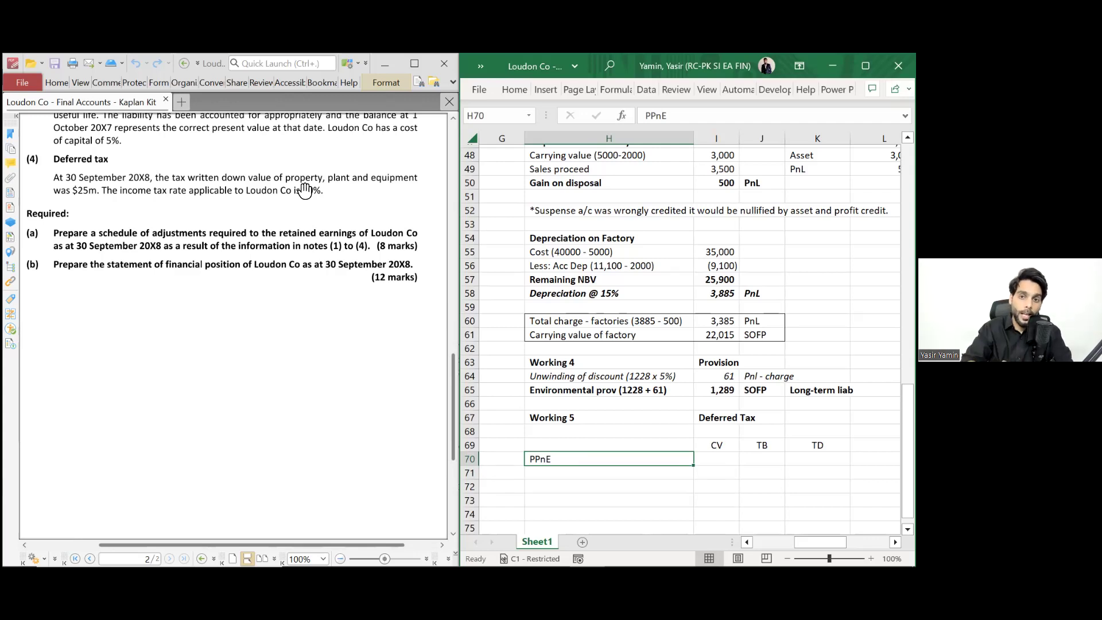
# - Rename the TB heading to Tax Base and enter a PPnE tax base of 25000
pyautogui.press('Right')
pyautogui.press('Right')
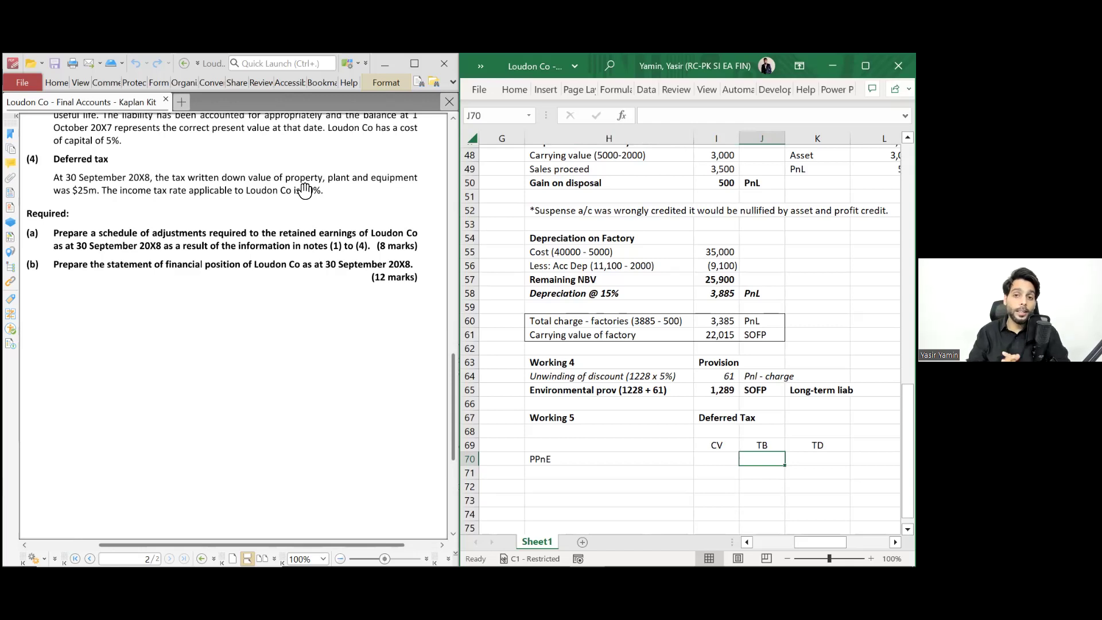
pyautogui.press('Up')
pyautogui.write('Tax Base')
pyautogui.press('Return')
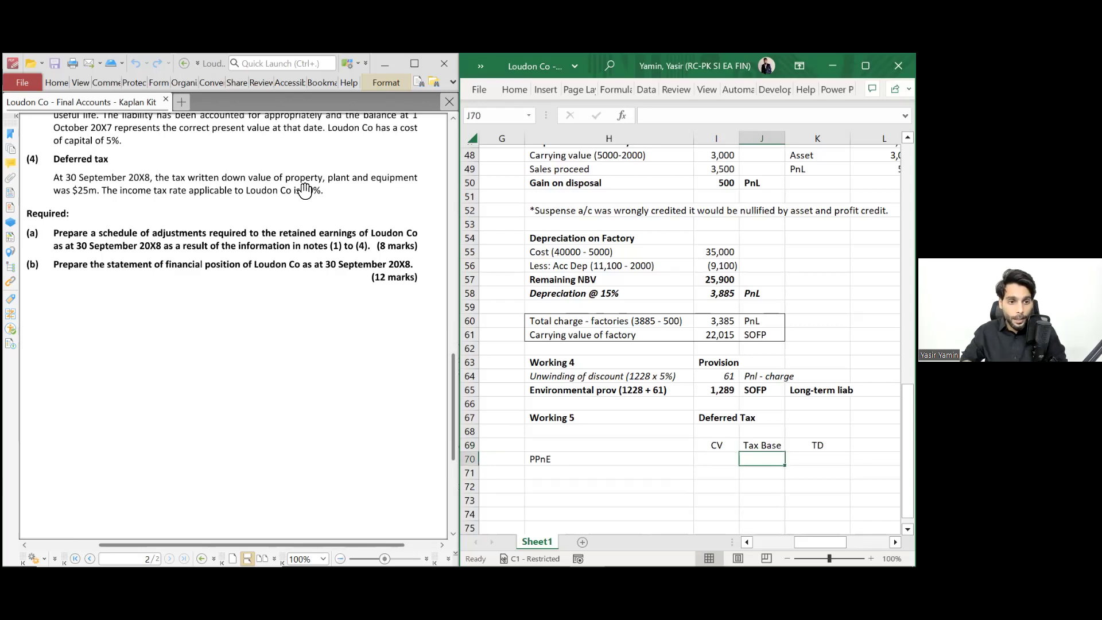
pyautogui.write('25000')
pyautogui.hotkey('ctrl', 'Return')
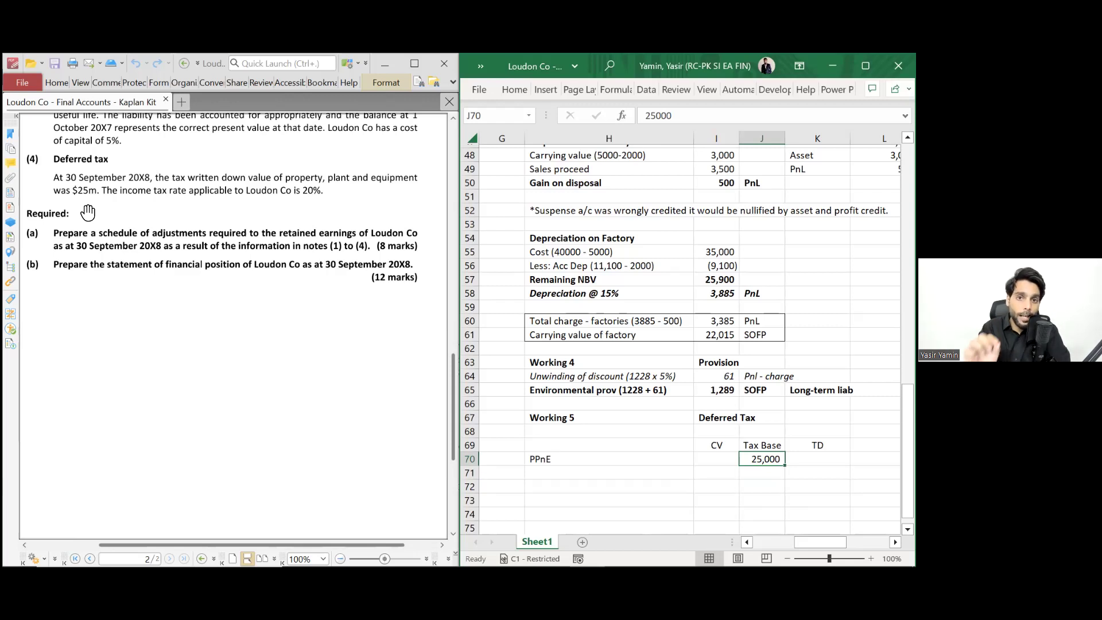
# - Append '(office building' to the PPnE row label
pyautogui.press('Left')
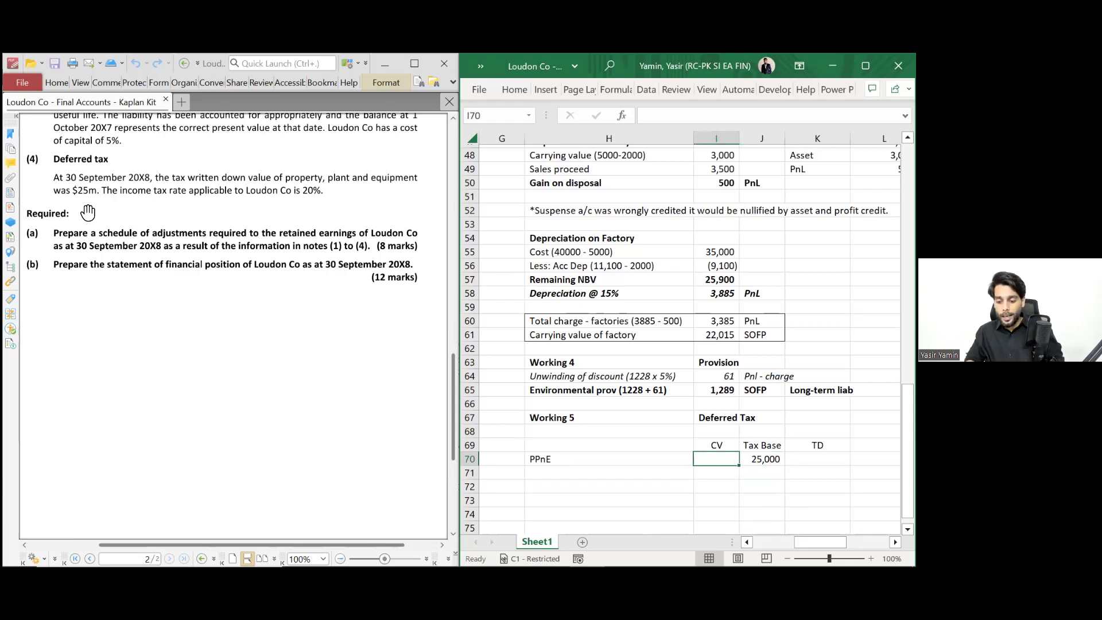
pyautogui.press('Left')
pyautogui.press('F2')
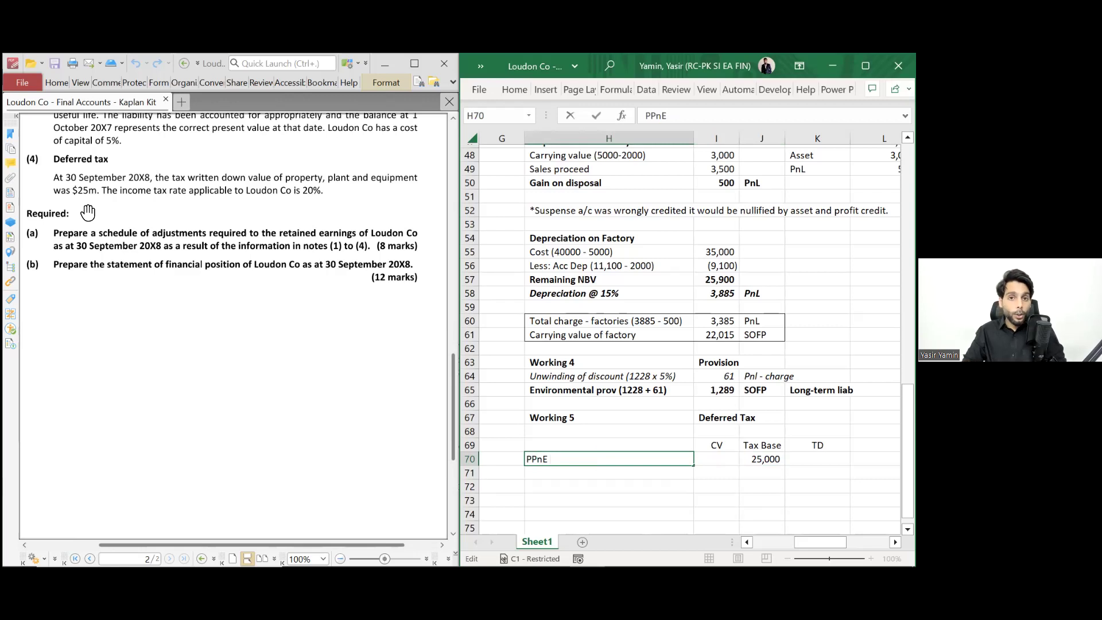
pyautogui.write('(')
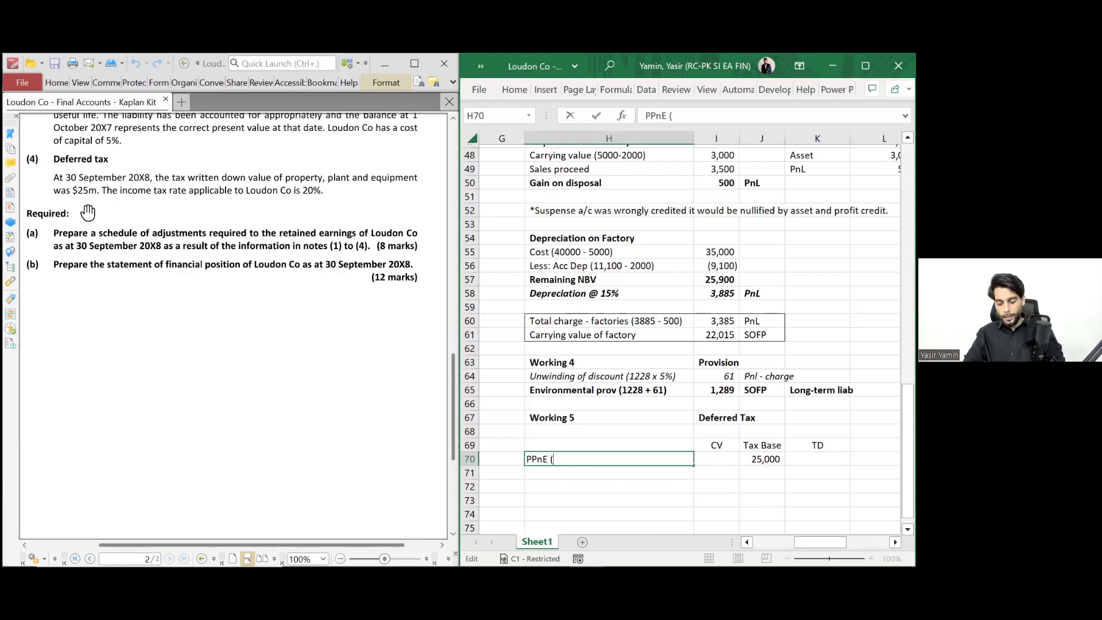
pyautogui.write('office building')
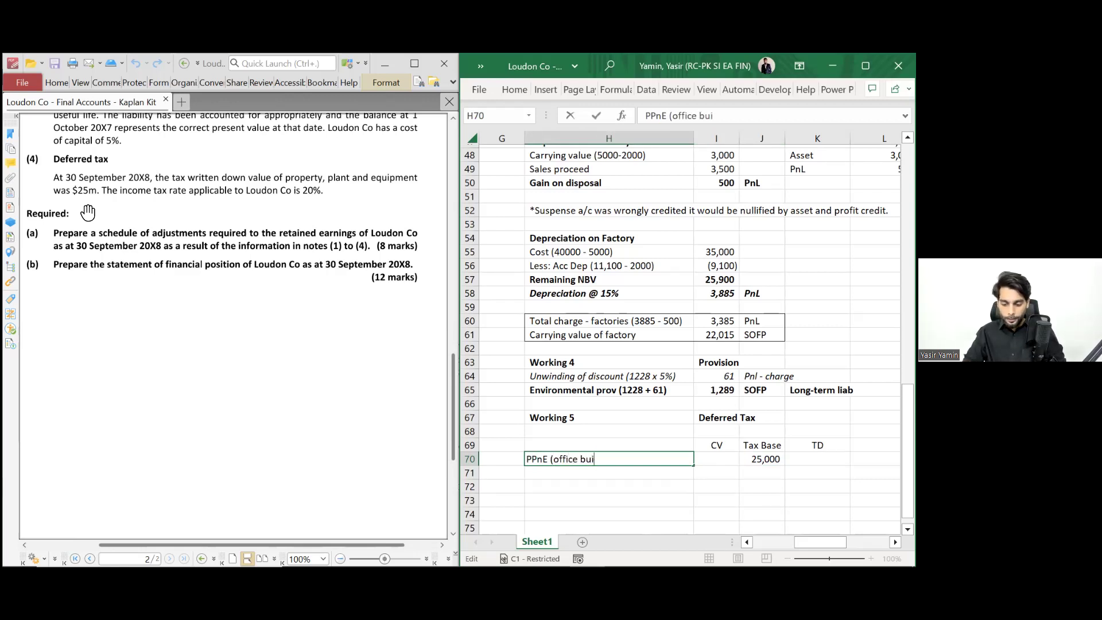
pyautogui.hotkey('ctrl', 'Return')
# - Look up the office building SOFP figure of 11,500 in the workings above
pyautogui.press('Up')
pyautogui.press('Up')
pyautogui.press('Up')
pyautogui.press('Up')
pyautogui.press('Up')
pyautogui.press('Up')
pyautogui.press('Up')
pyautogui.press('Up')
pyautogui.press('Up')
pyautogui.press('Up')
pyautogui.press('Up')
pyautogui.press('Up')
pyautogui.press('Up')
pyautogui.press('Up')
pyautogui.press('Up')
pyautogui.press('Up')
pyautogui.press('Up')
pyautogui.press('Up')
pyautogui.press('Up')
pyautogui.press('Up')
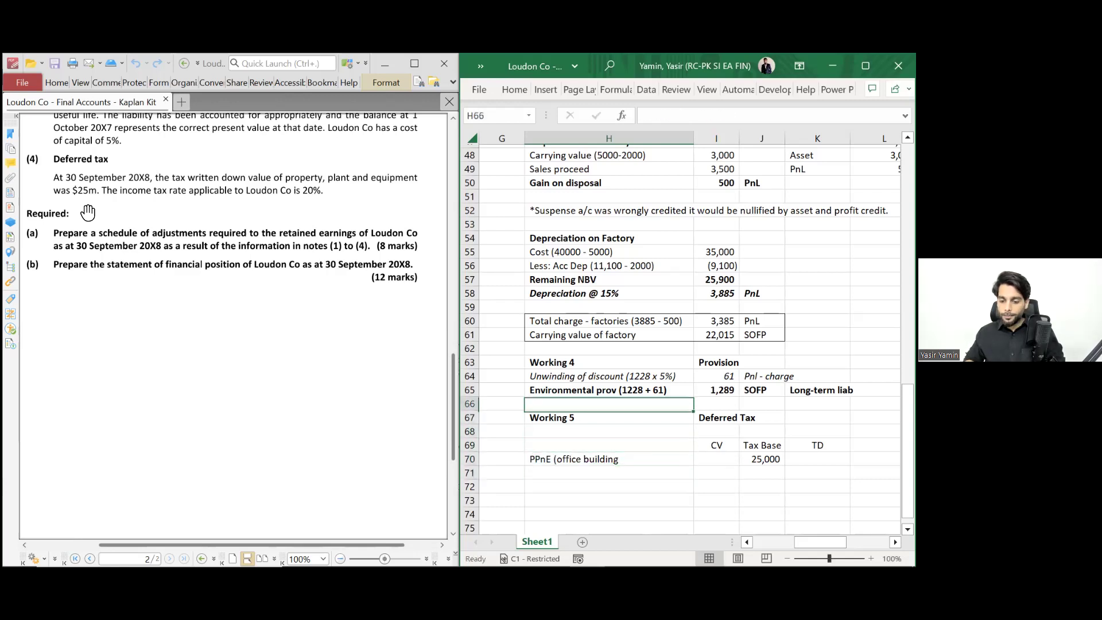
pyautogui.press('Up')
pyautogui.press('Up')
pyautogui.press('Up')
pyautogui.press('Up')
pyautogui.press('Up')
pyautogui.press('Up')
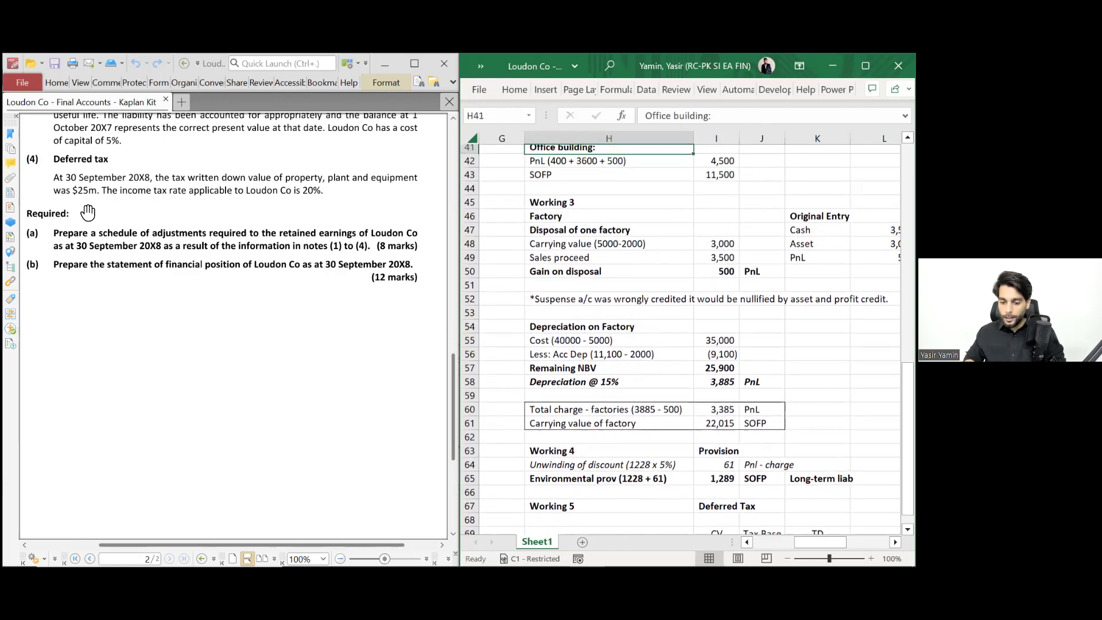
pyautogui.press('Down')
pyautogui.press('Down')
pyautogui.press('Down')
pyautogui.press('Down')
pyautogui.press('Down')
pyautogui.press('Down')
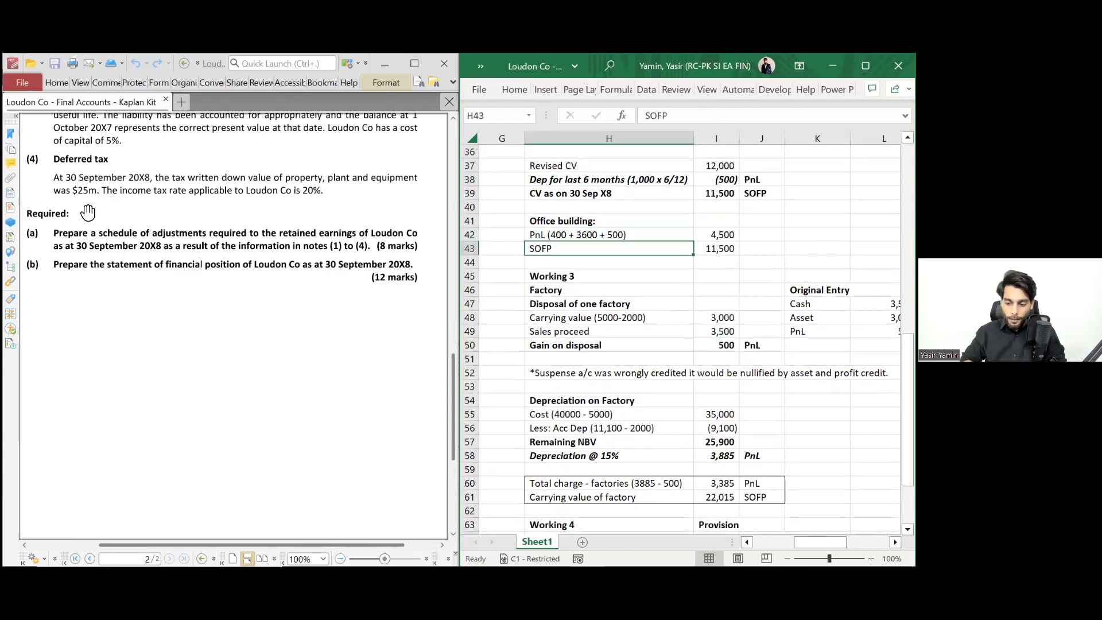
pyautogui.hotkey('shift', 'Right')
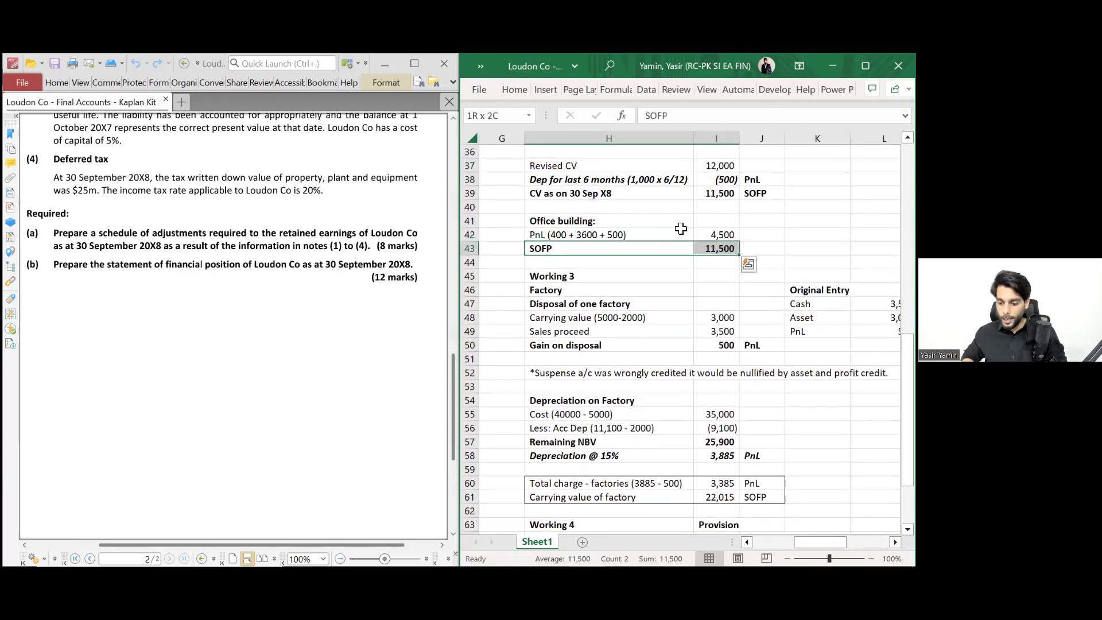
pyautogui.scroll(2, 626, 249)
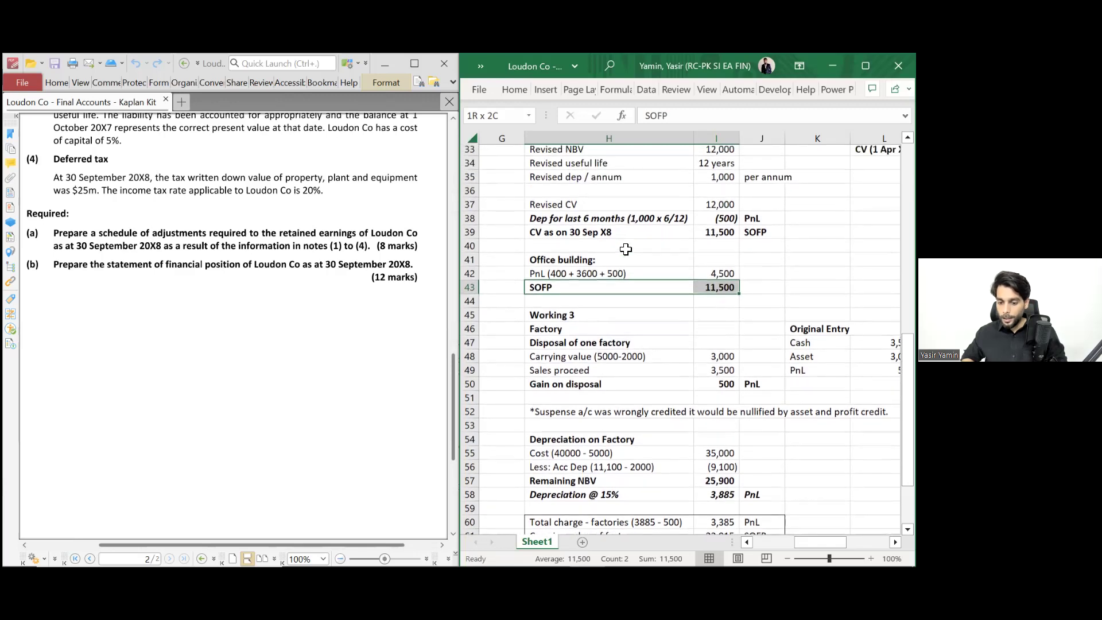
pyautogui.scroll(2, 625, 249)
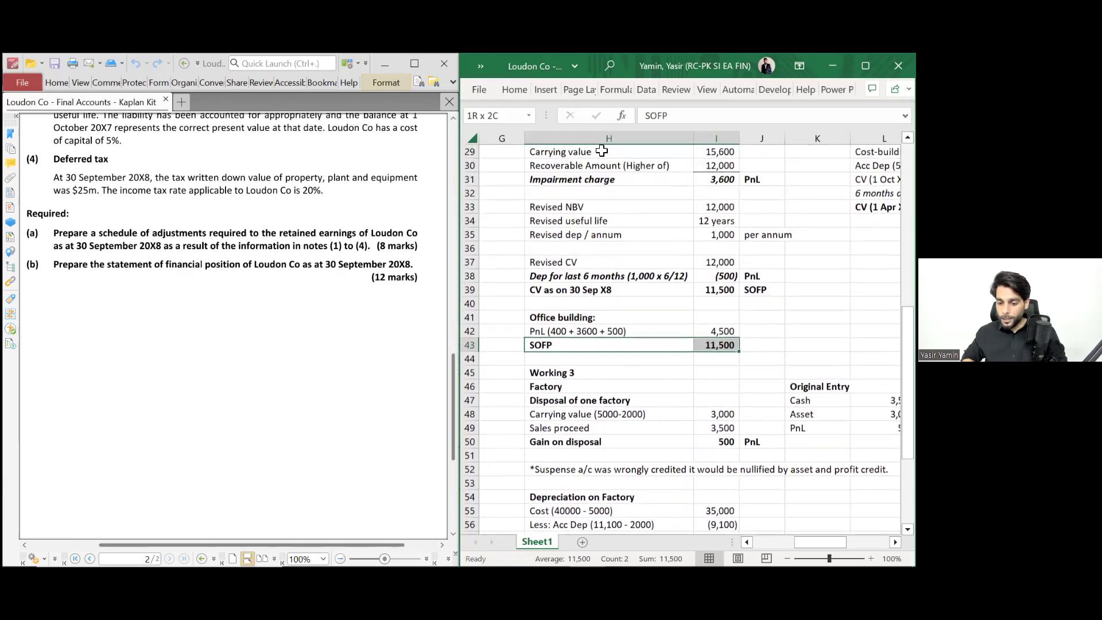
pyautogui.scroll(2, 605, 166)
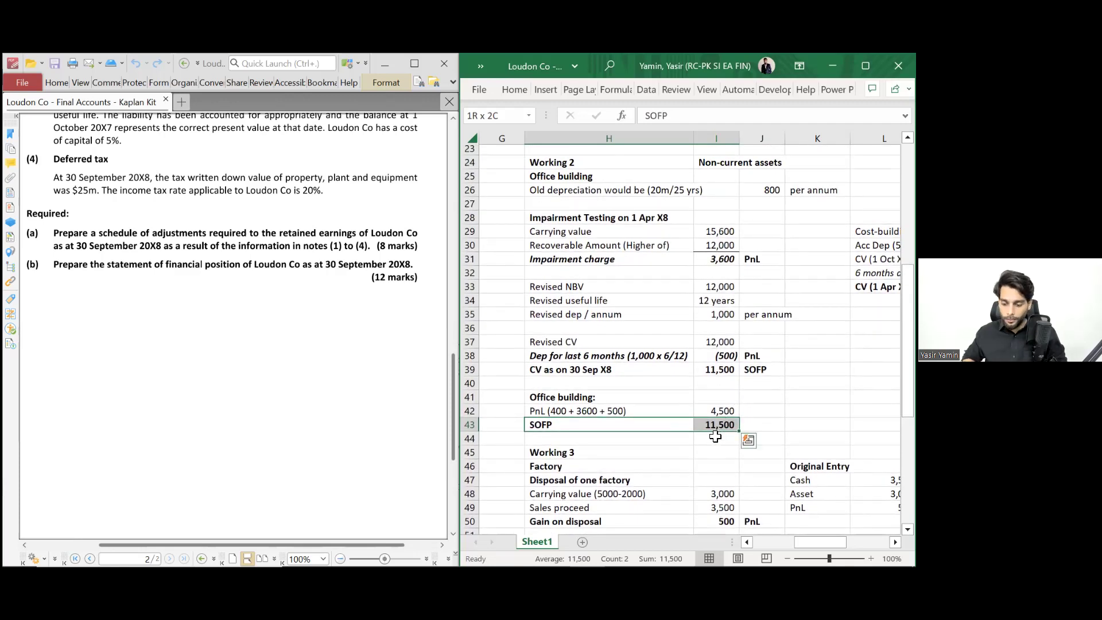
pyautogui.scroll(-1, 715, 436)
pyautogui.scroll(-5, 715, 436)
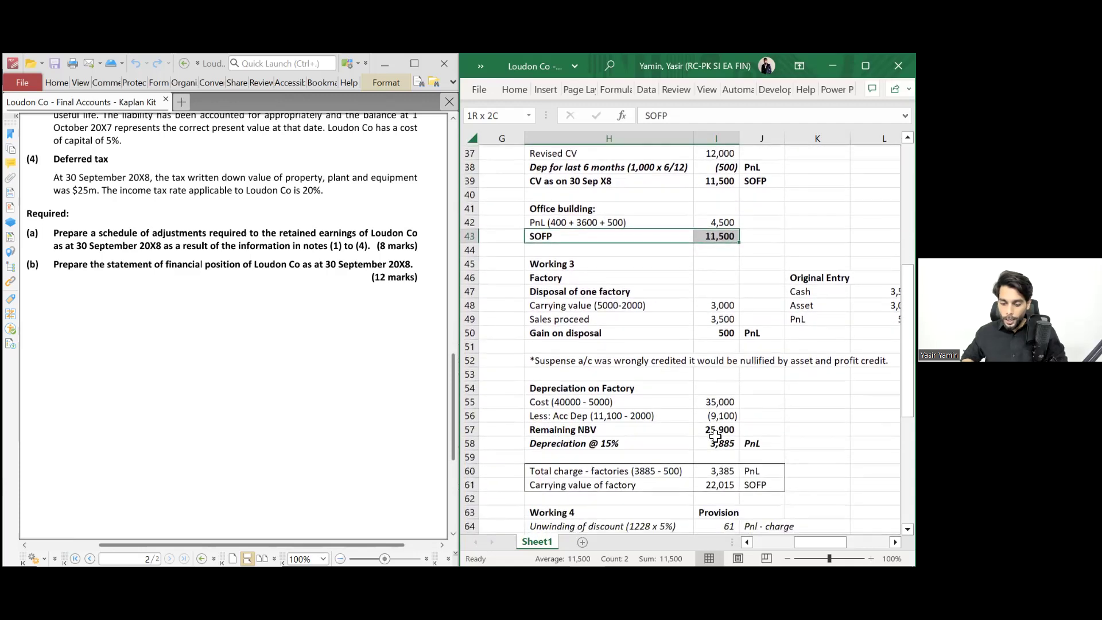
pyautogui.scroll(-2, 636, 477)
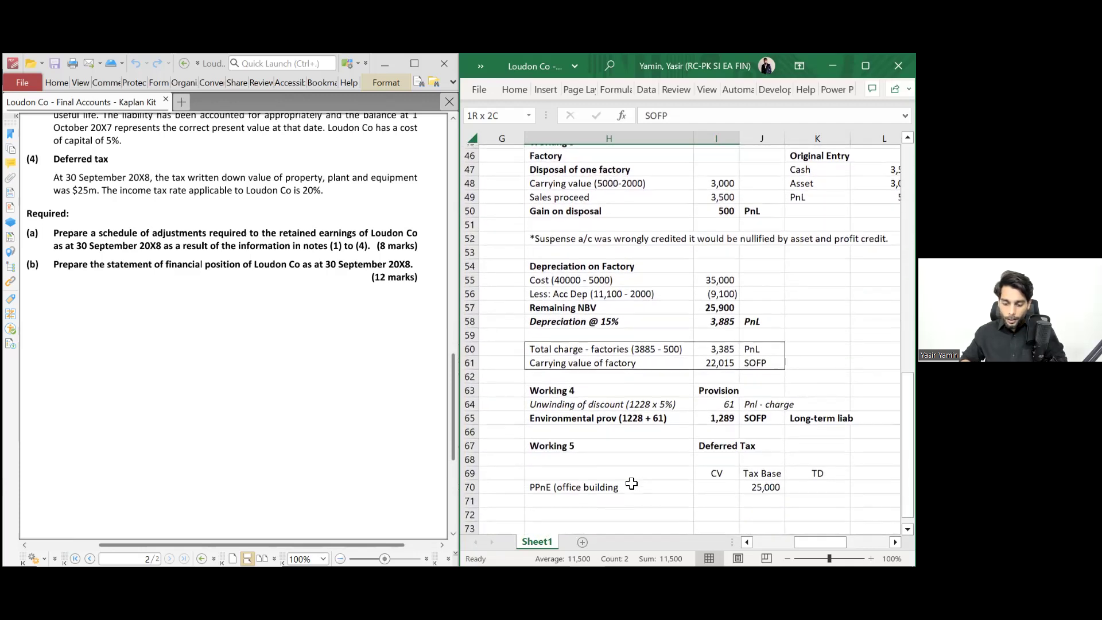
# - Extend the PPnE label to read office 11,500 + Factory 22,015)
pyautogui.doubleClick(632, 484)
pyautogui.press('BackSpace')
pyautogui.press('BackSpace')
pyautogui.press('BackSpace')
pyautogui.press('BackSpace')
pyautogui.press('BackSpace')
pyautogui.press('BackSpace')
pyautogui.press('BackSpace')
pyautogui.press('BackSpace')
pyautogui.write('11, 5')
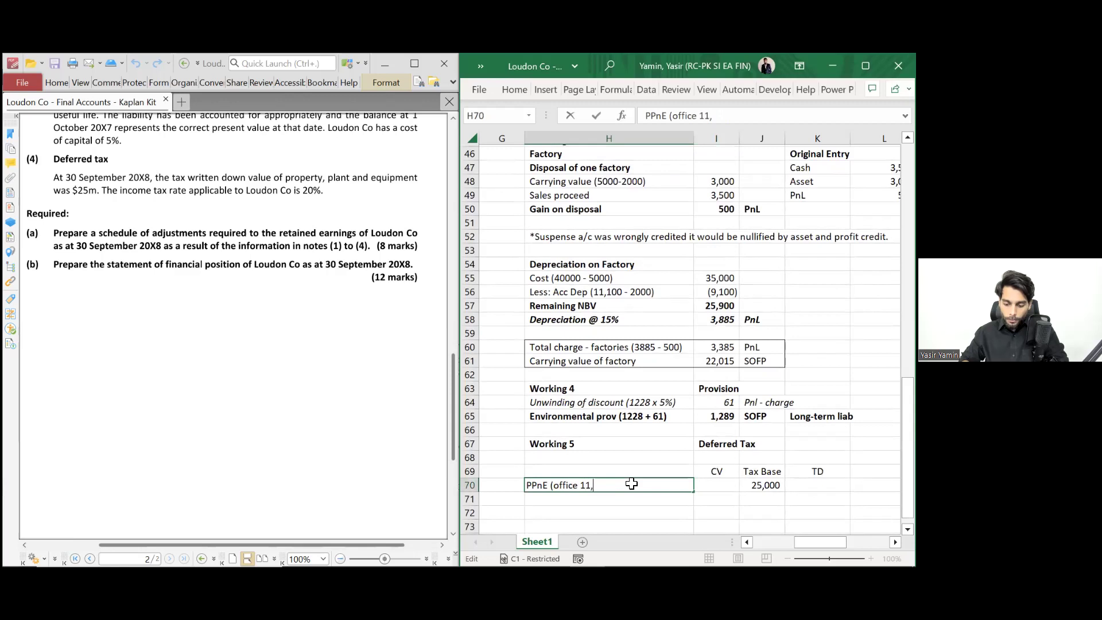
pyautogui.press('BackSpace')
pyautogui.press('BackSpace')
pyautogui.write('500 + Factory')
pyautogui.press('Return')
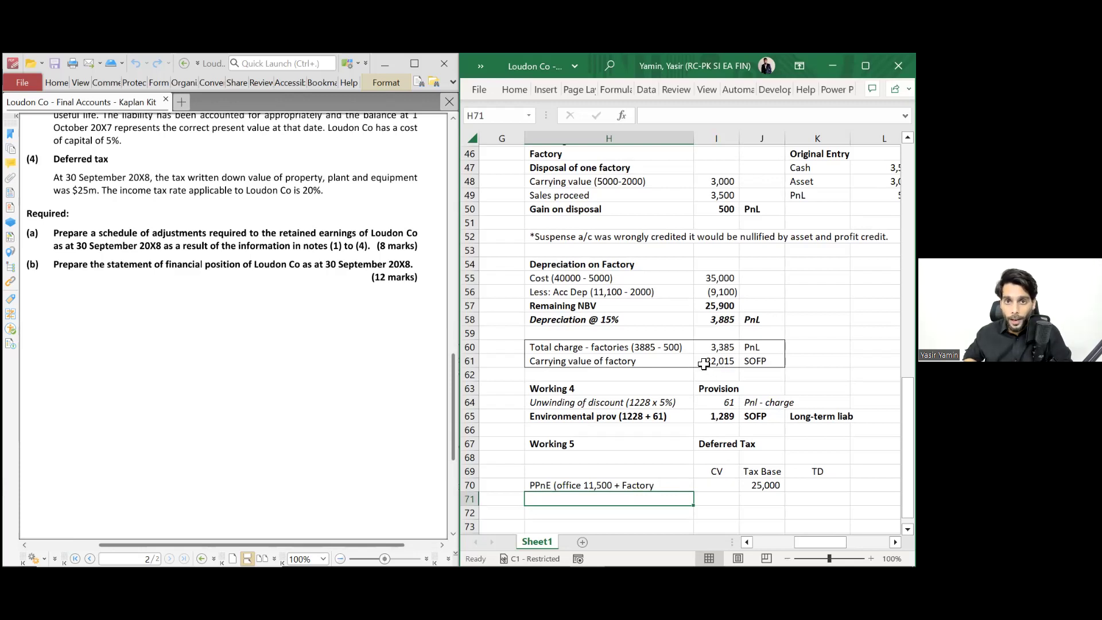
pyautogui.press('Up')
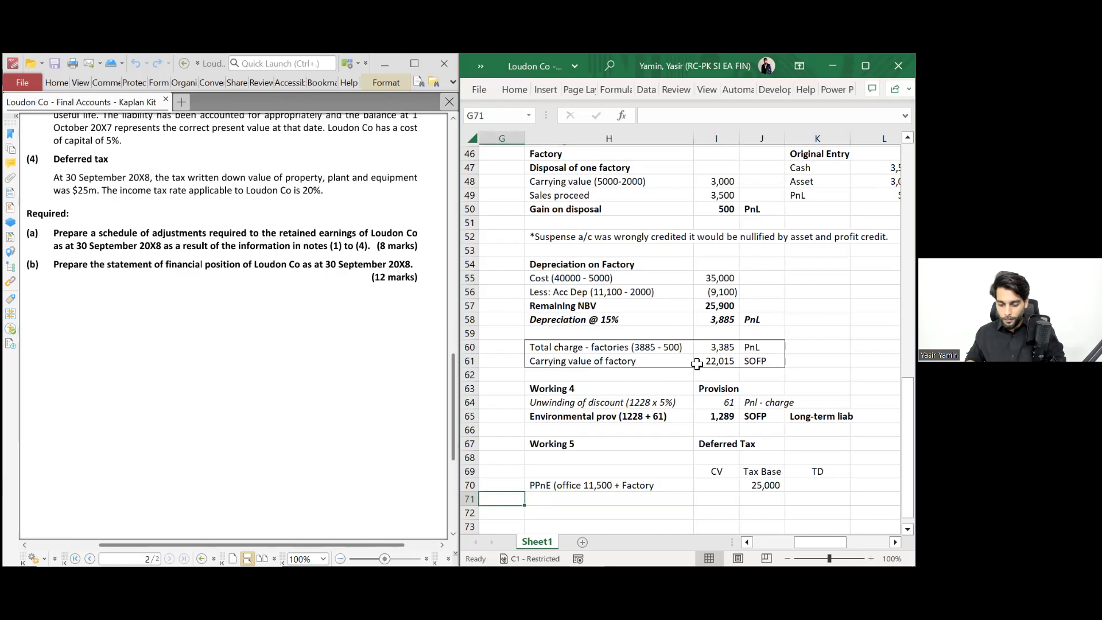
pyautogui.press('F2')
pyautogui.write('22,015)')
pyautogui.press('Return')
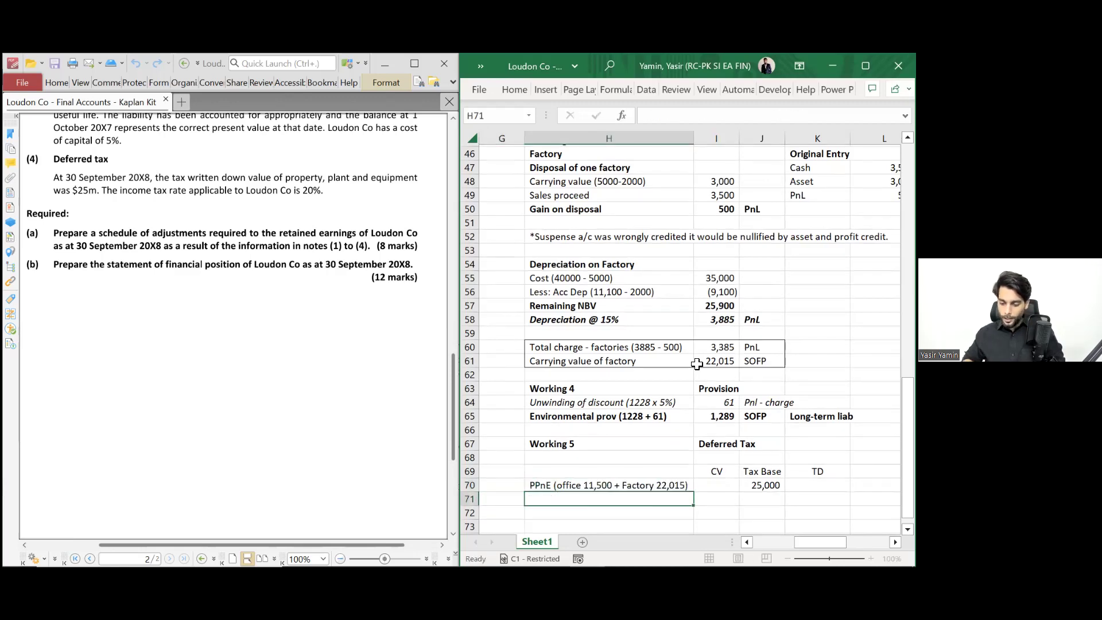
# - Enter the PPnE carrying value =11500+22015 (33,515) and tax base 25000
pyautogui.press('Up')
pyautogui.press('Right')
pyautogui.write('=11500+2201')
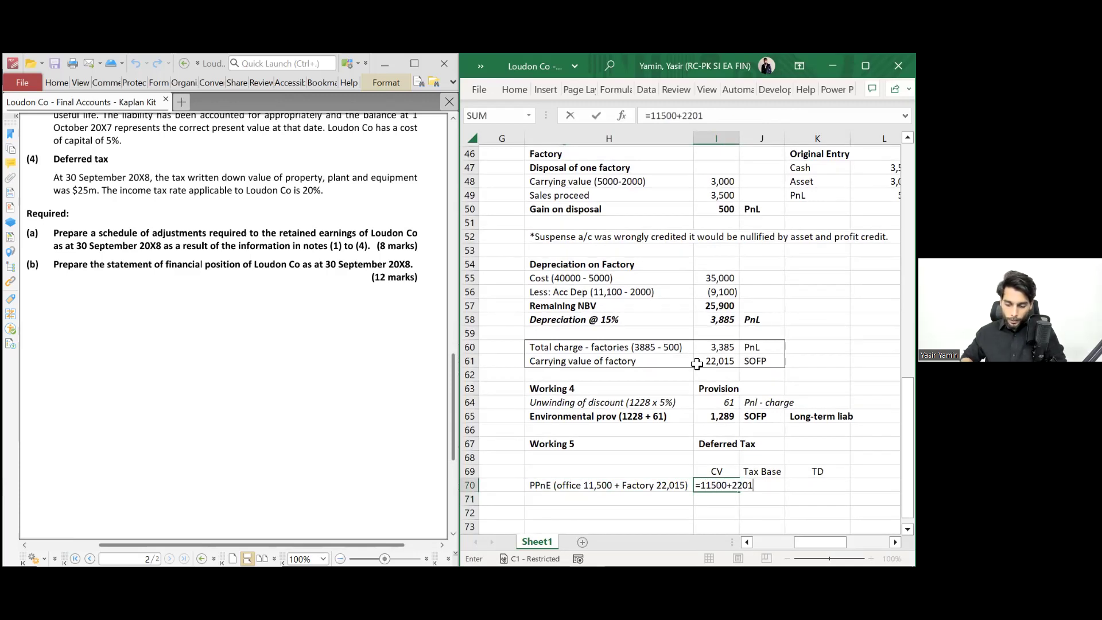
pyautogui.write('5')
pyautogui.press('Tab')
pyautogui.write('25000')
pyautogui.press('Tab')
pyautogui.press('Left')
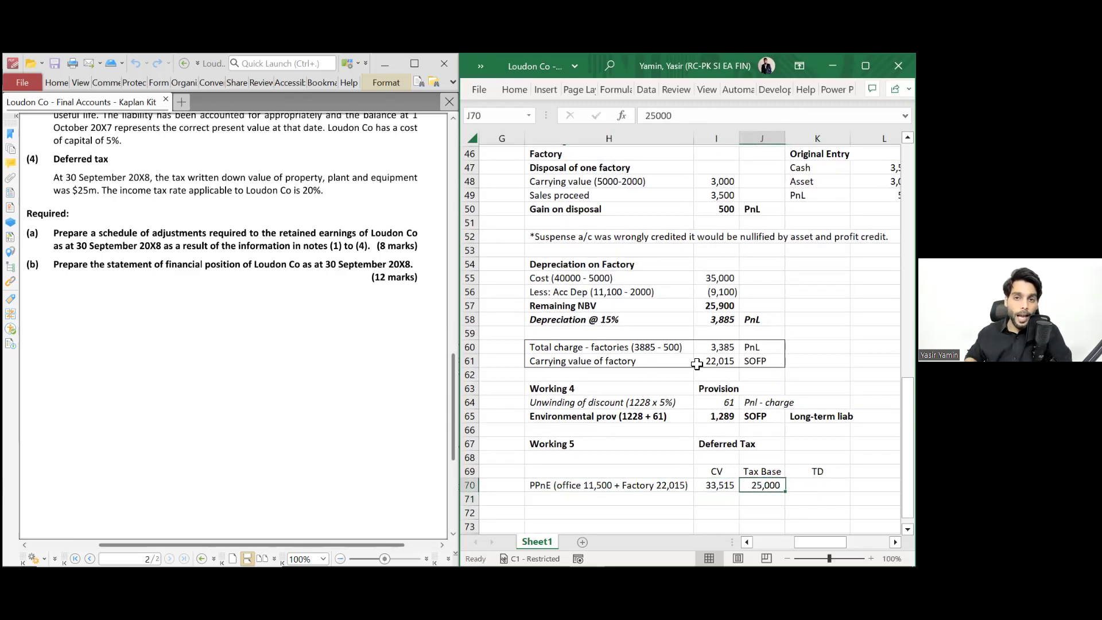
# - Calculate the temporary difference as CV minus tax base, giving 8,515
pyautogui.press('Tab')
pyautogui.write('=')
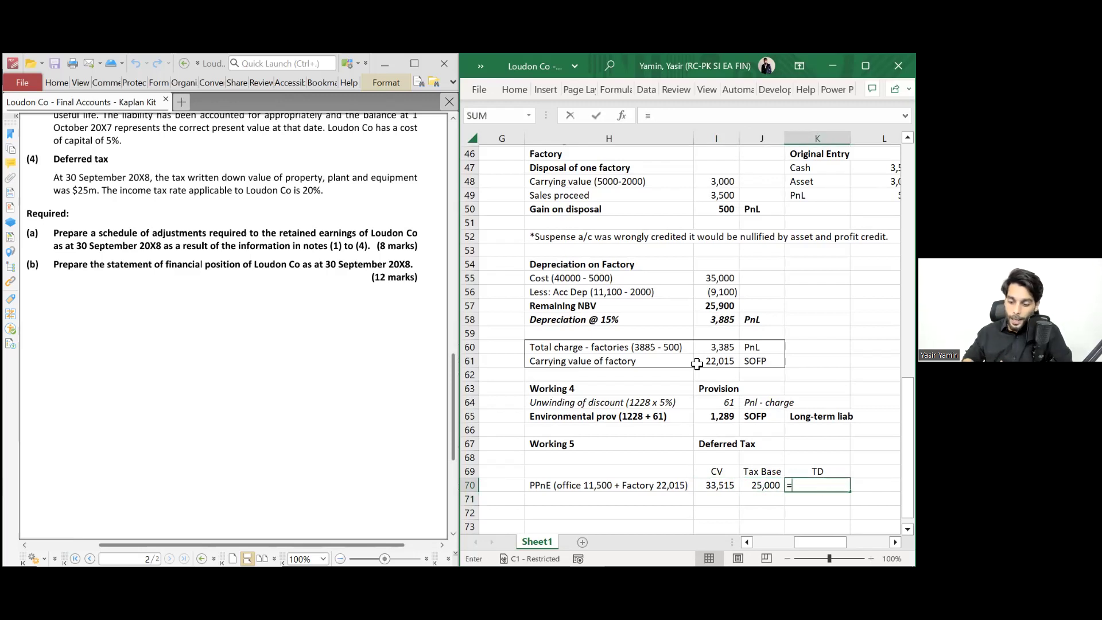
pyautogui.press('Left')
pyautogui.press('Left')
pyautogui.write('-')
pyautogui.press('Left')
pyautogui.press('Return')
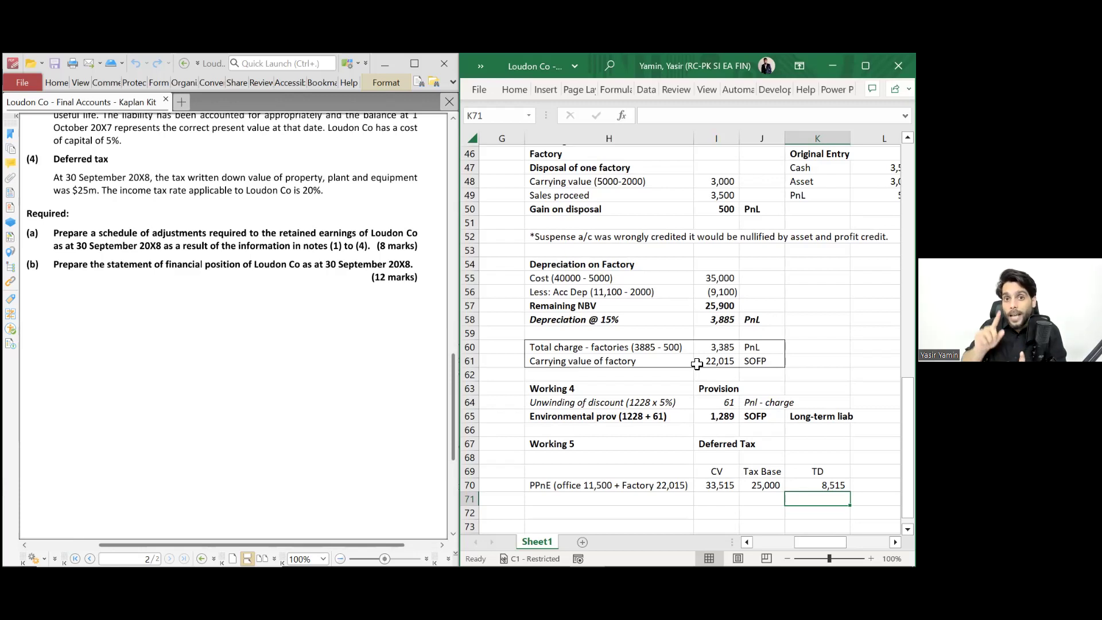
# - Label the rows beside the figures Tax TD, Tax rate and Defer Tax Liab
pyautogui.press('Up')
pyautogui.press('Right')
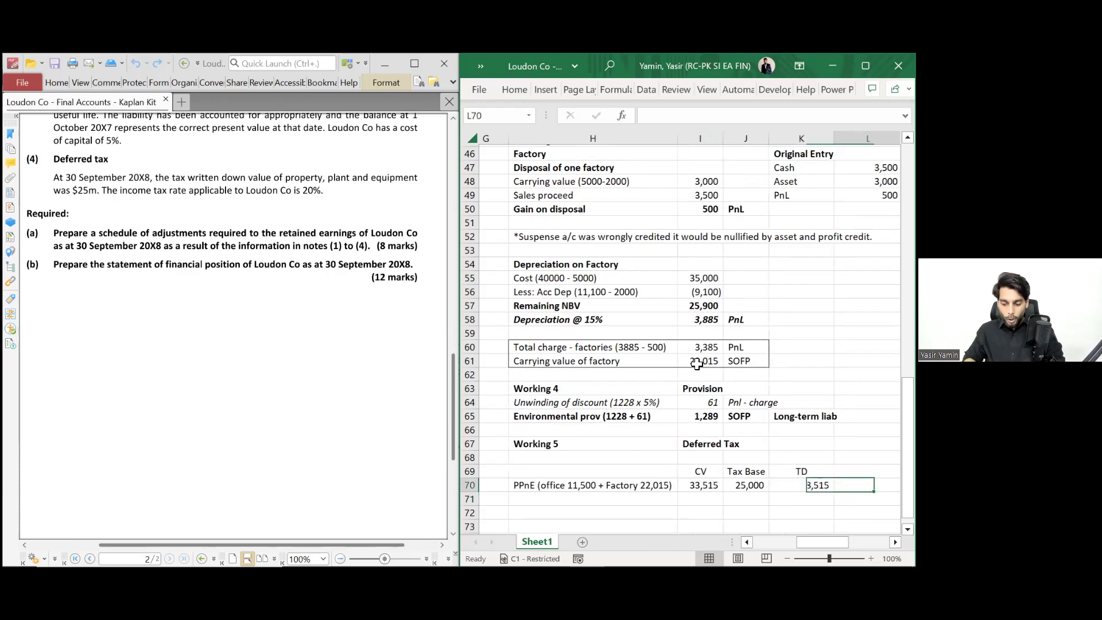
pyautogui.write('Tax t')
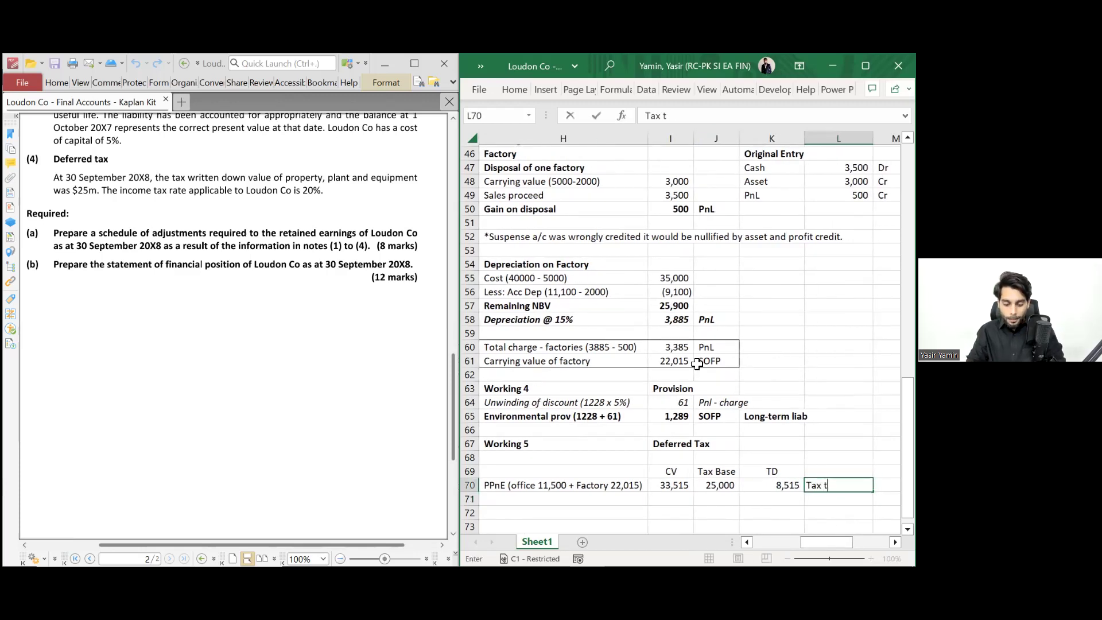
pyautogui.write('D')
pyautogui.press('Return')
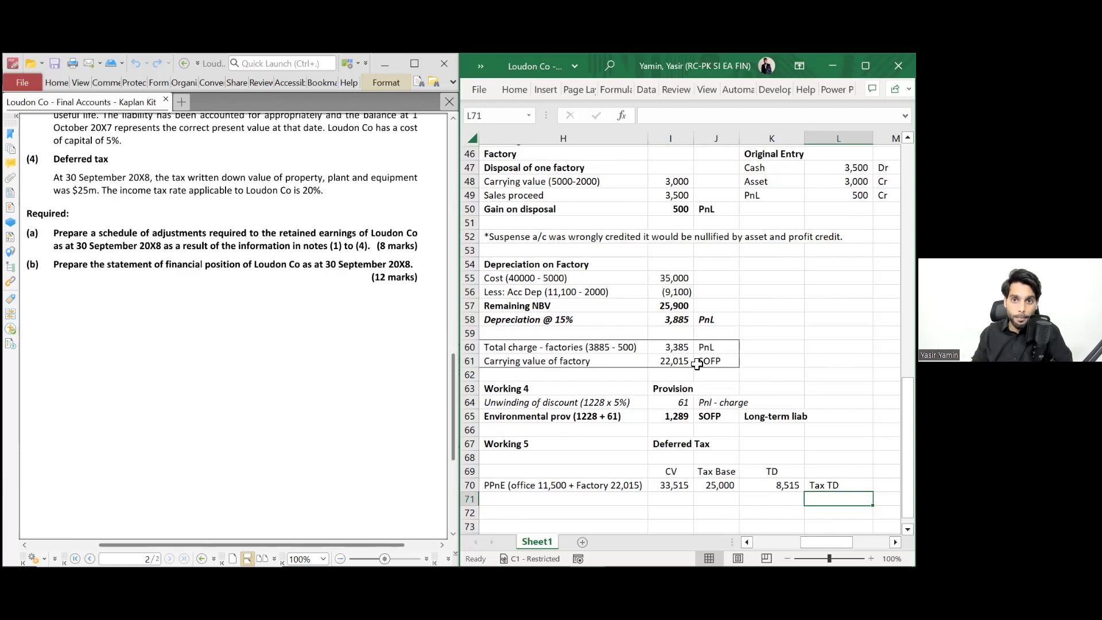
pyautogui.press('Down')
pyautogui.write('Defer T')
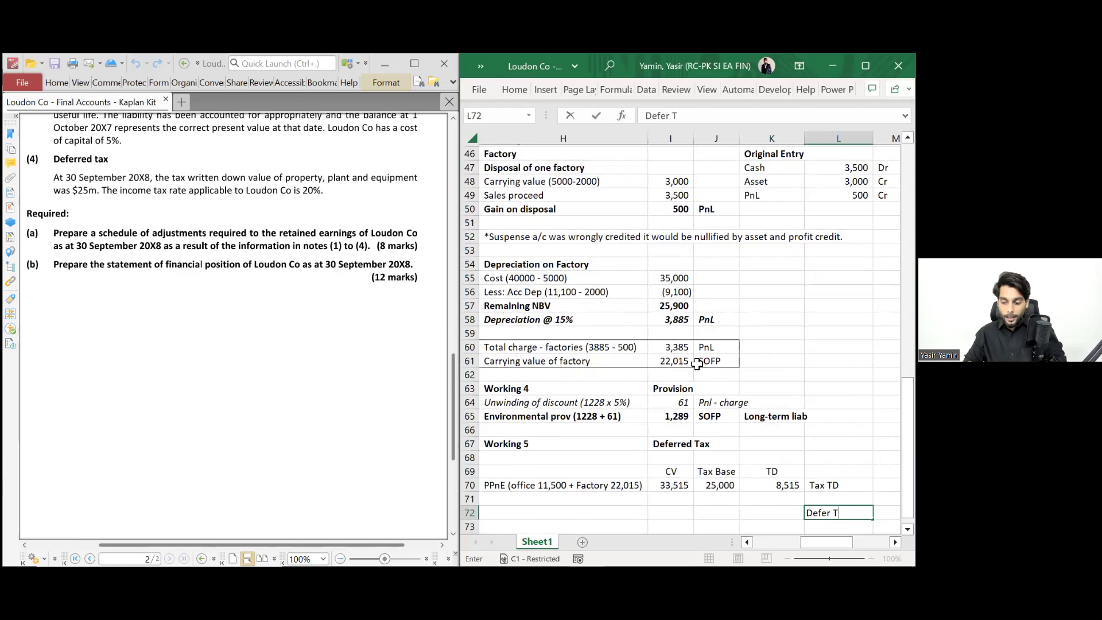
pyautogui.write('ax Liab')
pyautogui.press('Return')
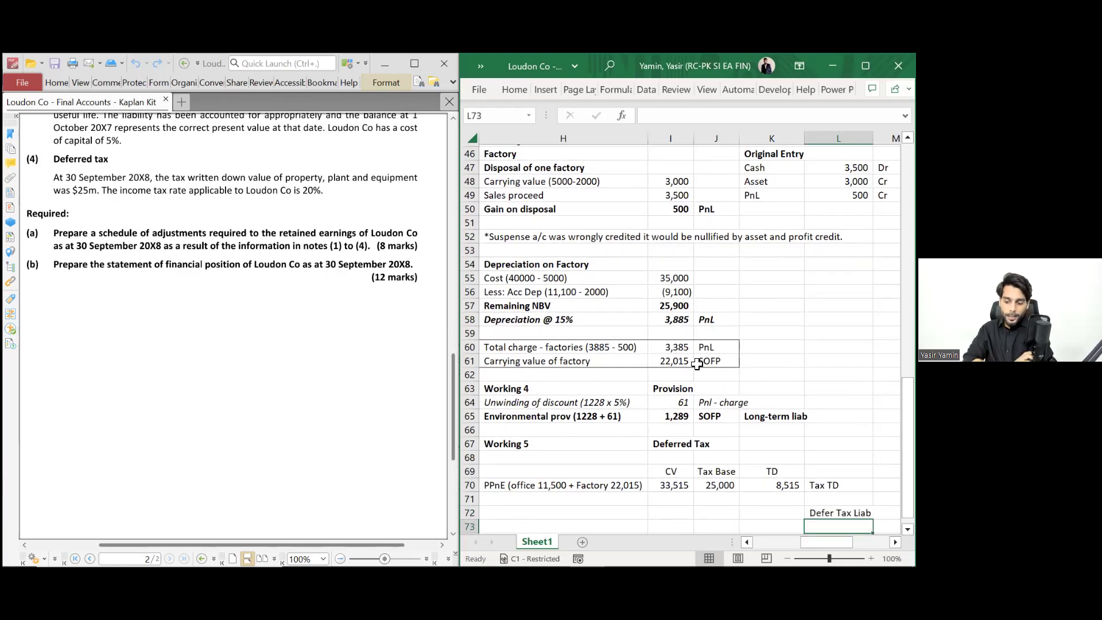
pyautogui.press('Up')
pyautogui.press('Up')
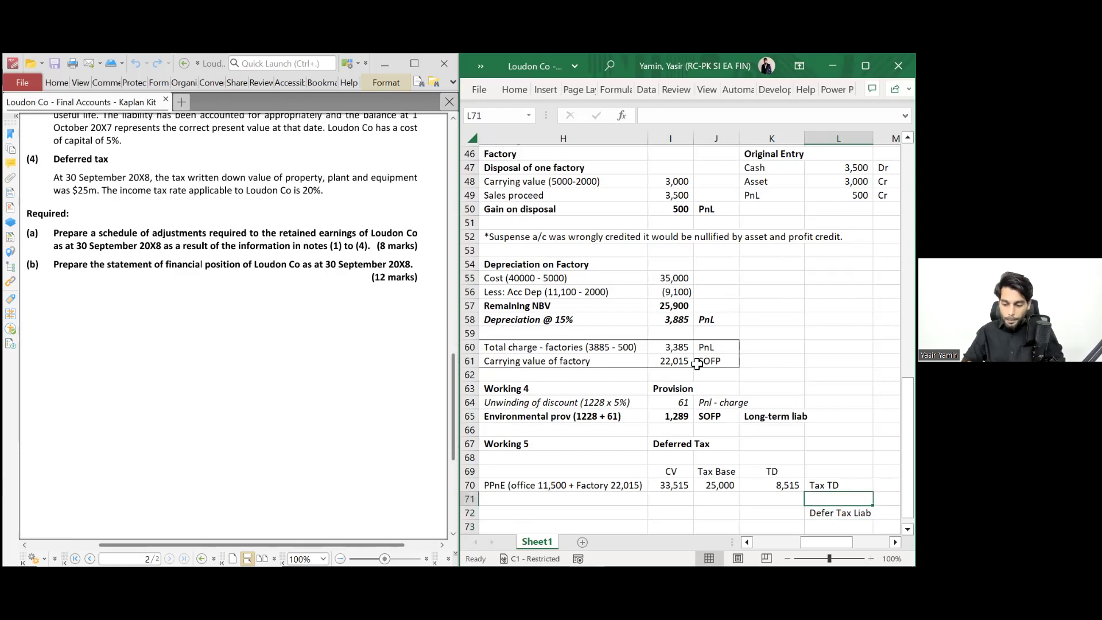
pyautogui.write('Tax rate')
pyautogui.press('Return')
# - Enter a 20% tax rate in K71 and format it as a percentage
pyautogui.press('Left')
pyautogui.press('Up')
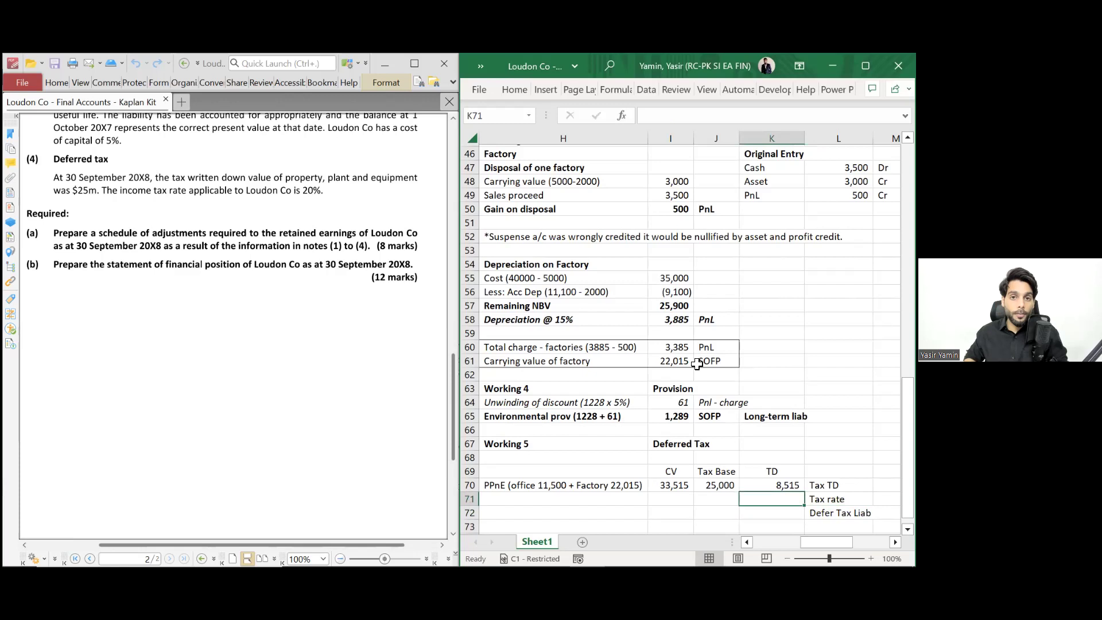
pyautogui.write('20%')
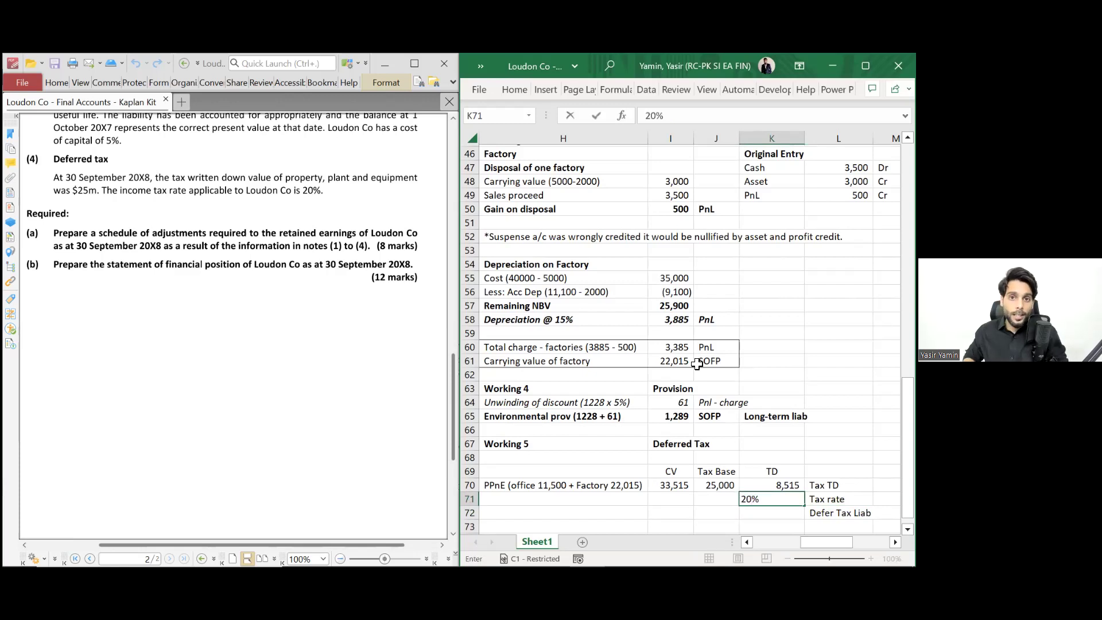
pyautogui.press('Return')
pyautogui.press('Down')
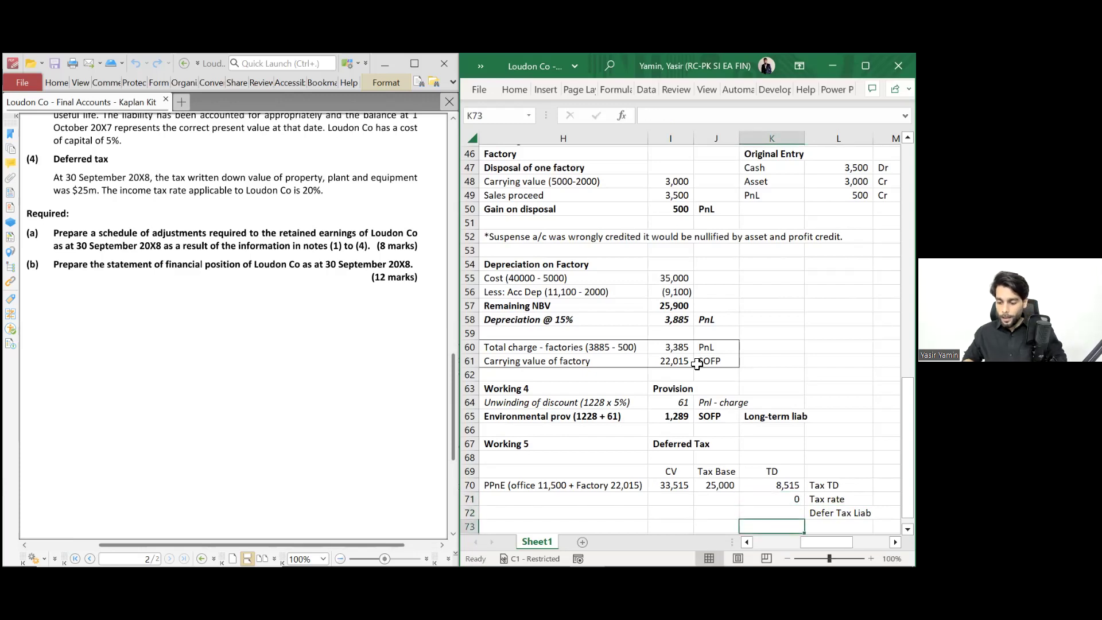
pyautogui.press('Up')
pyautogui.press('Up')
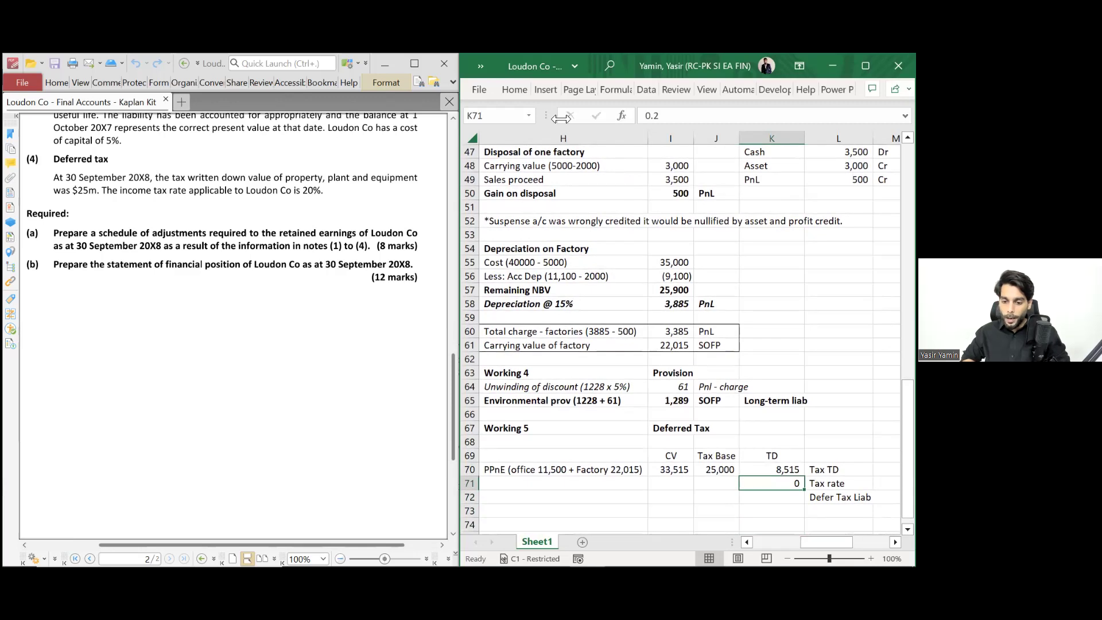
pyautogui.click(513, 89)
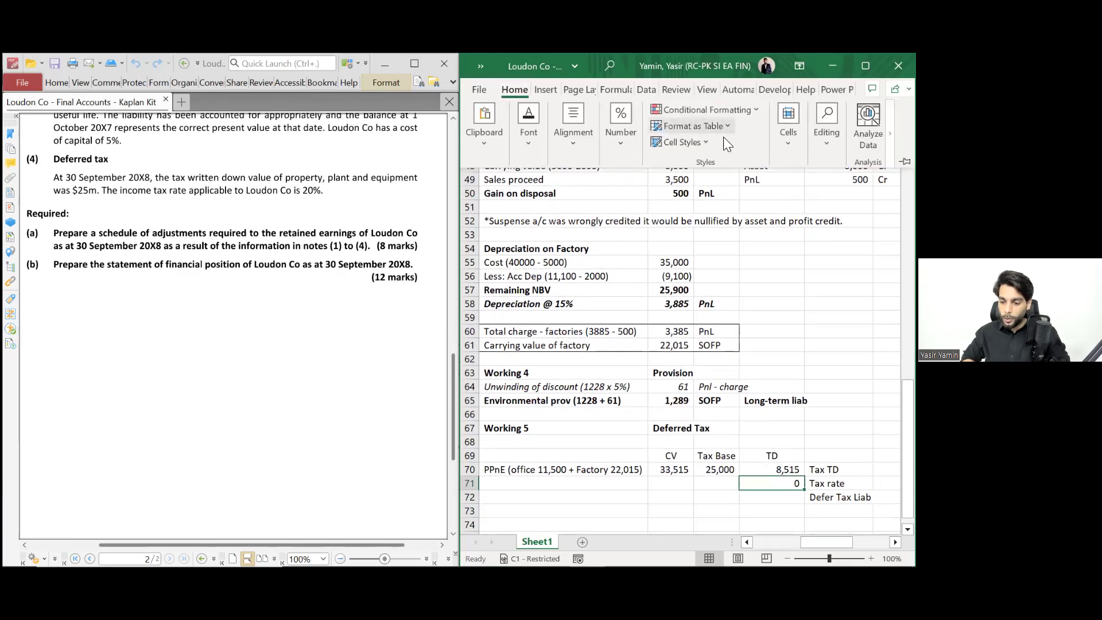
pyautogui.click(626, 138)
pyautogui.click(642, 206)
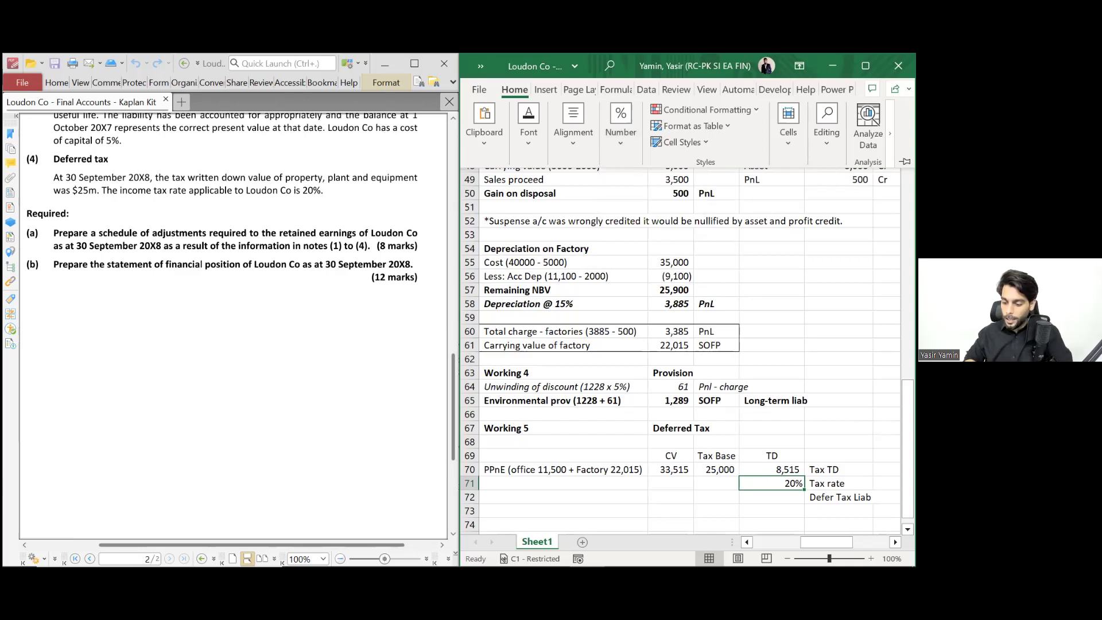
# - Calculate the deferred tax liability =K70*K71 in K72 (1,703) and bold that row
pyautogui.click(772, 497)
pyautogui.write('=')
pyautogui.press('Up')
pyautogui.press('Up')
pyautogui.scroll(-8, 681, 339)
pyautogui.scroll(2, 680, 338)
pyautogui.scroll(2, 681, 339)
pyautogui.write('*')
pyautogui.press('Up')
pyautogui.press('Return')
pyautogui.press('Up')
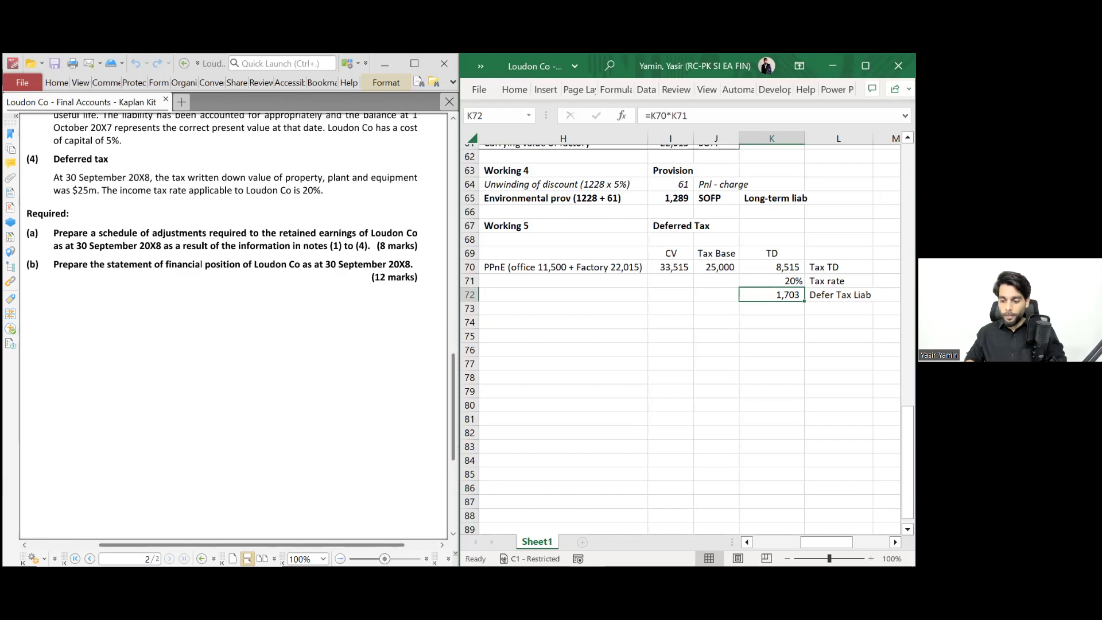
pyautogui.hotkey('shift', 'Right')
pyautogui.hotkey('ctrl', 'b')
# - Add a Closing DTL line in row 74 with =K72 and a bold SOFP tag
pyautogui.click(670, 308)
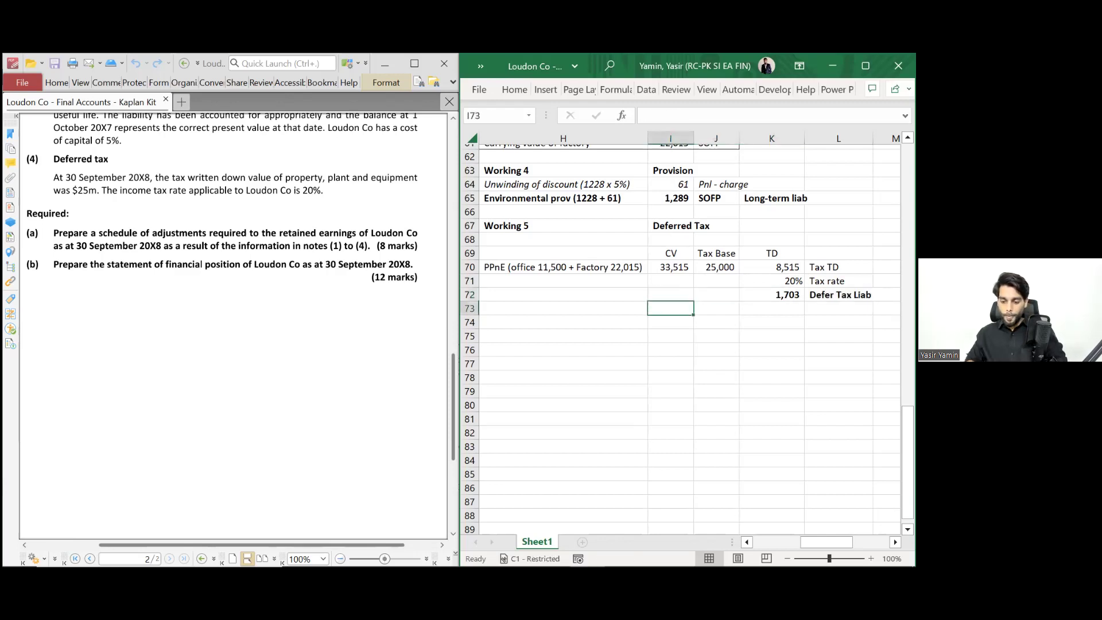
pyautogui.click(564, 322)
pyautogui.write('Closing DTL')
pyautogui.press('Tab')
pyautogui.write('=K72')
pyautogui.press('Tab')
pyautogui.write('SOFP')
pyautogui.press('Return')
pyautogui.press('Up')
pyautogui.hotkey('ctrl', 'b')
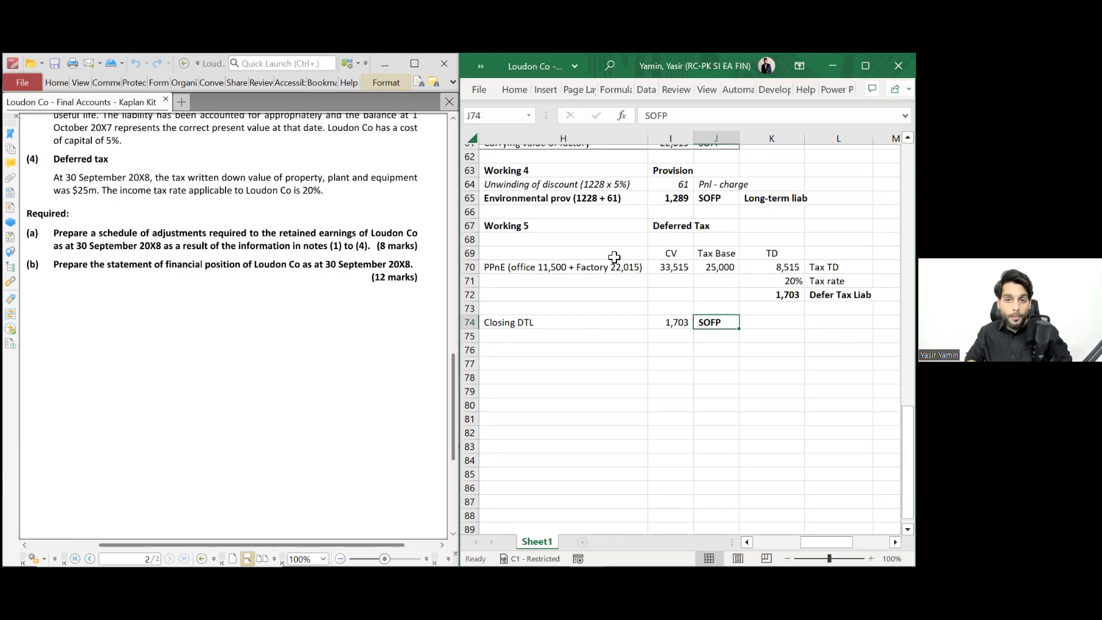
# - Head Working 5 'Balance sheet approach' in H69, bold with a bottom border
pyautogui.click(567, 257)
pyautogui.write('Balance sheet approach')
pyautogui.click(566, 255)
pyautogui.hotkey('ctrl', 'b')
pyautogui.hotkey('alt', 'h')
pyautogui.press('b')
pyautogui.press('o')
# - Italicise the 1,703 deferred tax liability figure and its label
pyautogui.press('Down')
pyautogui.press('Down')
pyautogui.press('Right')
pyautogui.press('Right')
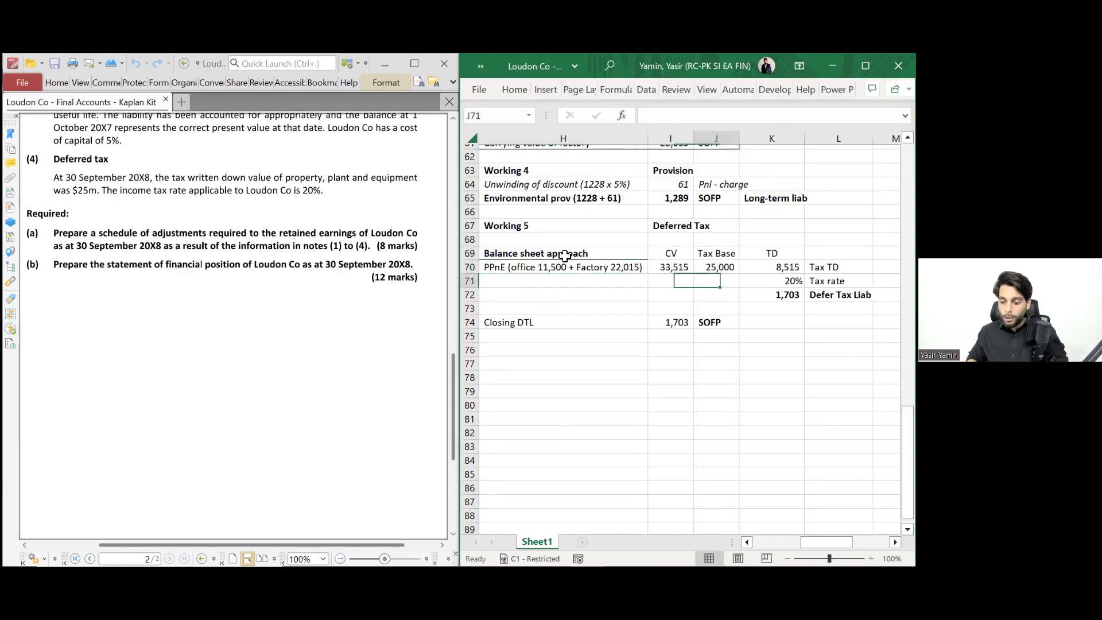
pyautogui.press('Right')
pyautogui.press('Down')
pyautogui.hotkey('shift', 'Right')
pyautogui.hotkey('ctrl', 'i')
pyautogui.press('Down')
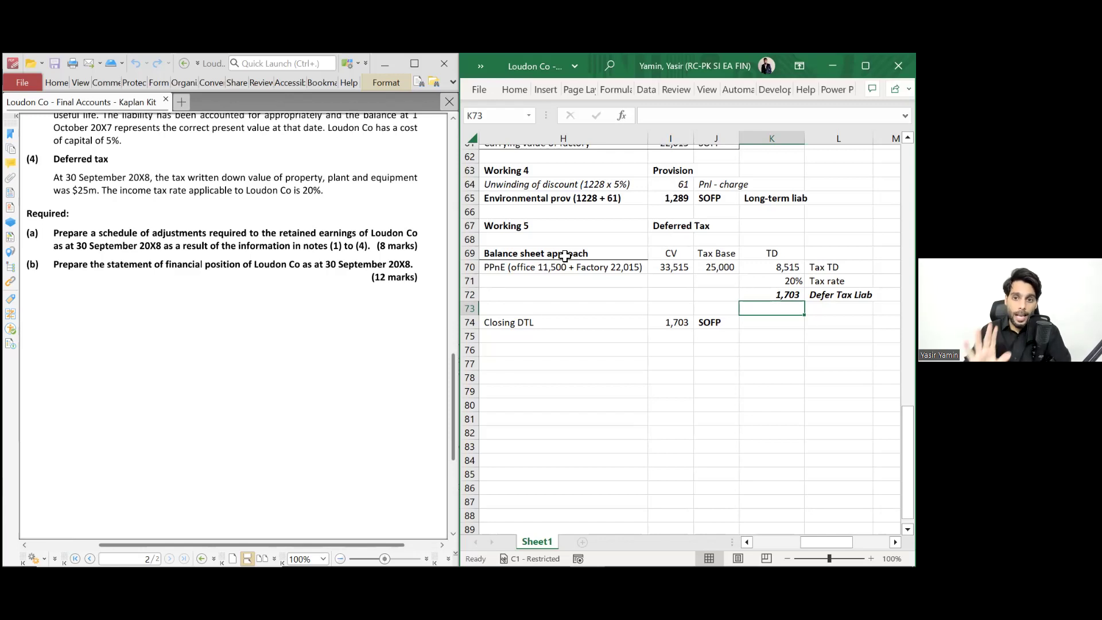
# - Check the 1,703 Closing DTL and add an Opening DTL label in H75
pyautogui.press('Up')
pyautogui.press('Left')
pyautogui.press('Down')
pyautogui.press('Left')
pyautogui.press('Left')
pyautogui.press('Down')
pyautogui.press('Right')
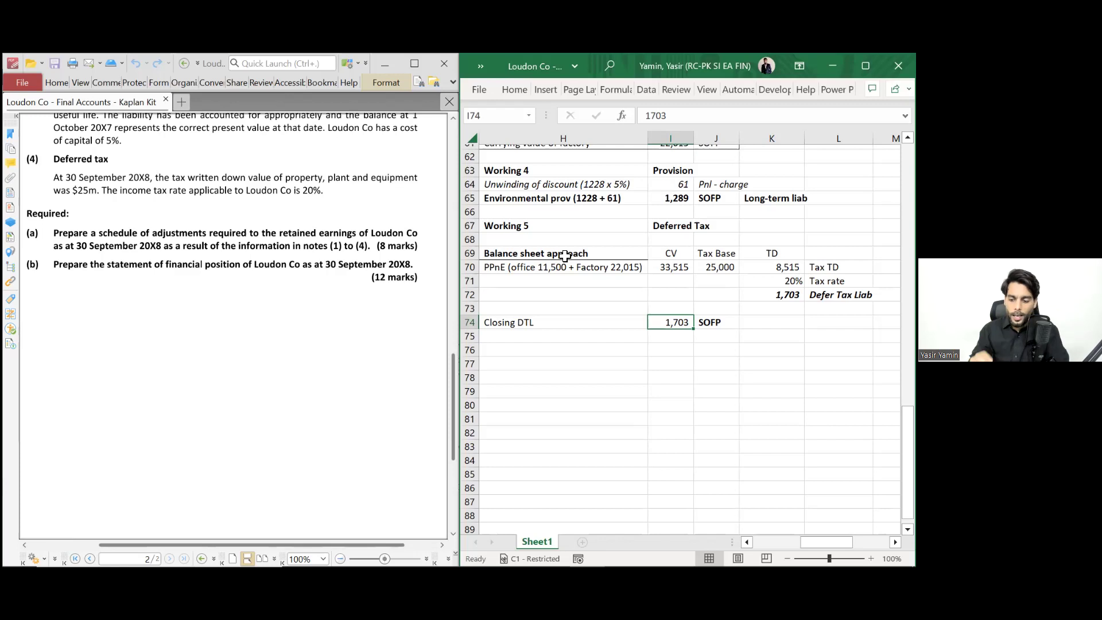
pyautogui.press('Return')
pyautogui.press('Left')
pyautogui.write('Op')
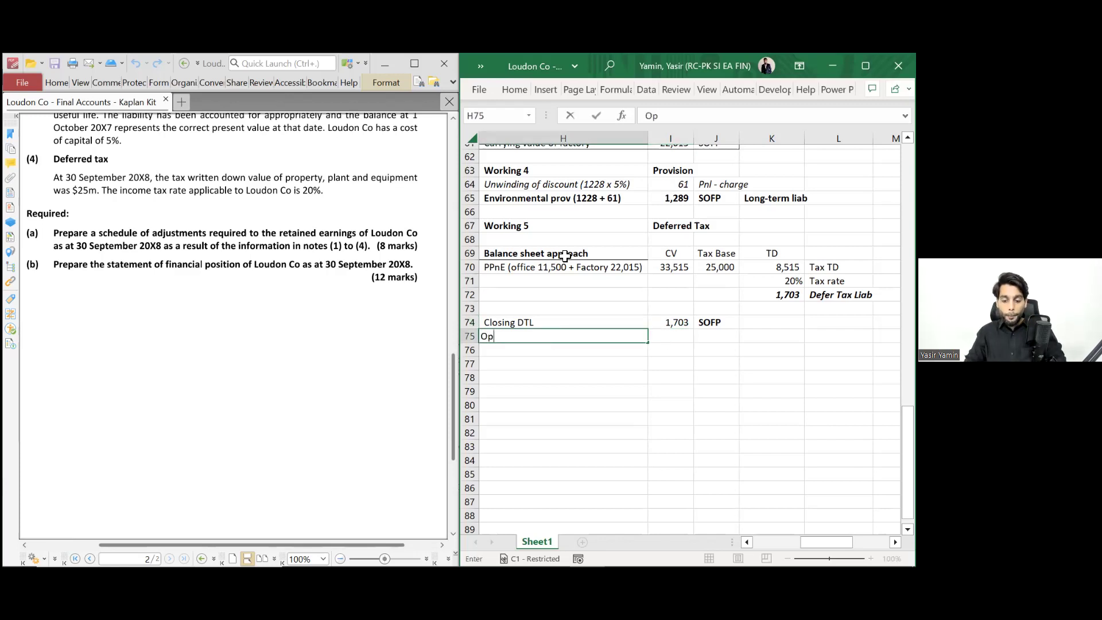
pyautogui.write('ening DT')
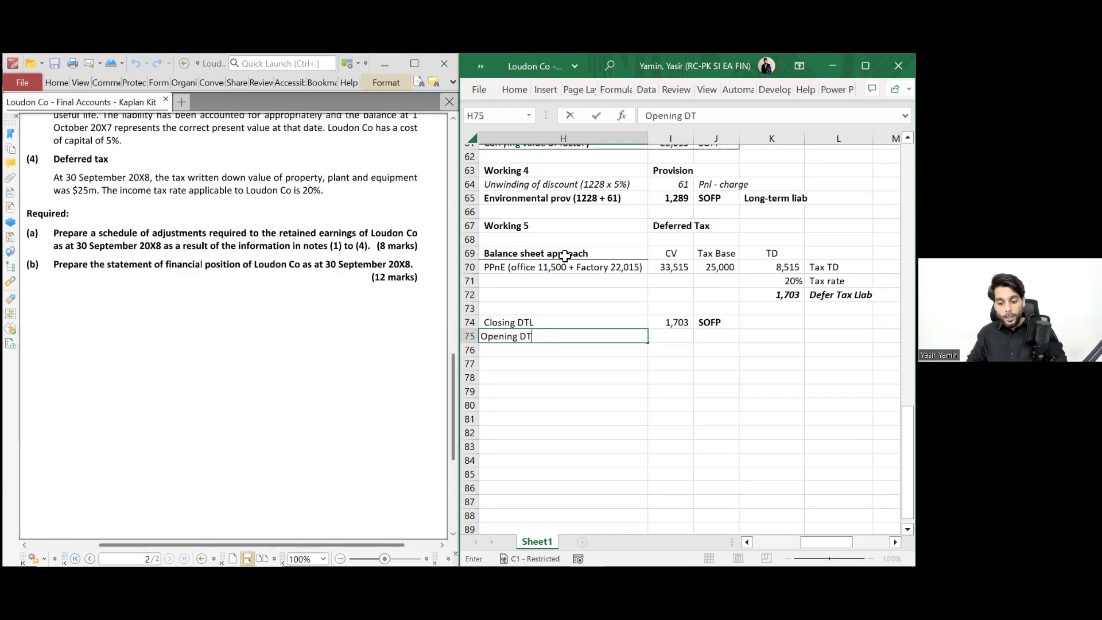
pyautogui.write('L')
pyautogui.press('Return')
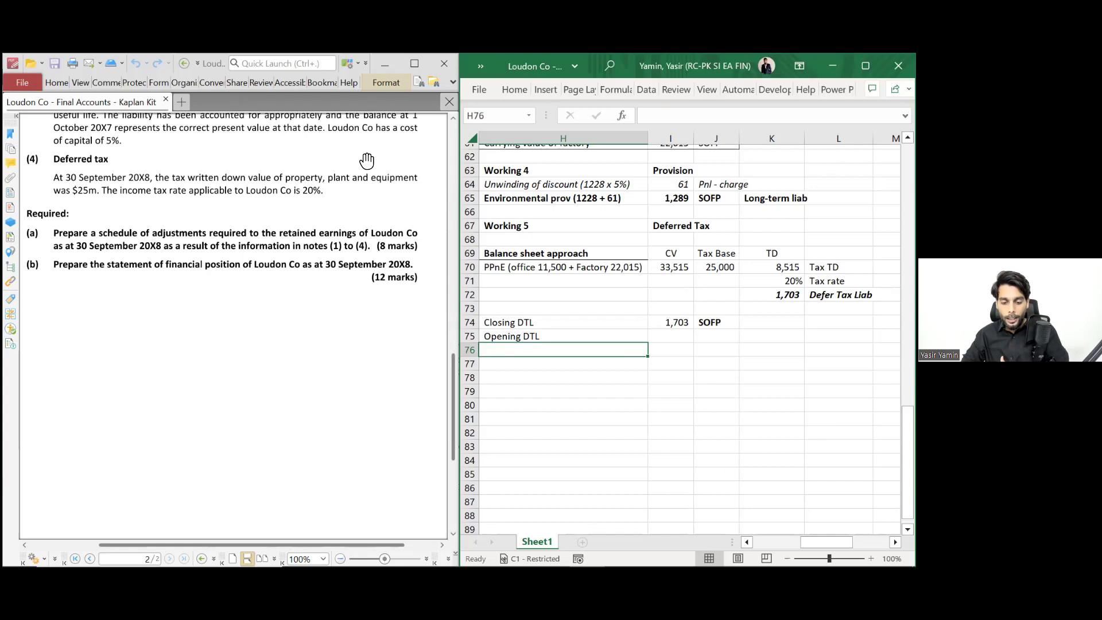
pyautogui.scroll(10, 354, 207)
pyautogui.scroll(5, 354, 208)
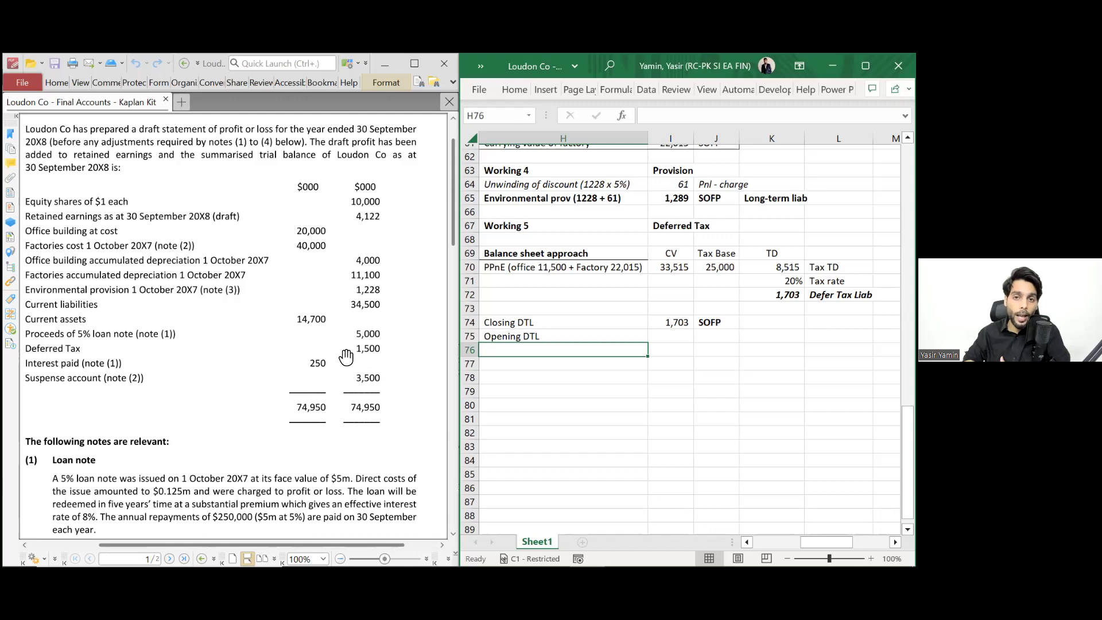
# - Relabel the line 'Opening DTL (as per TB)' and enter its 1,500 balance
pyautogui.press('Up')
pyautogui.press('F2')
pyautogui.write('(')
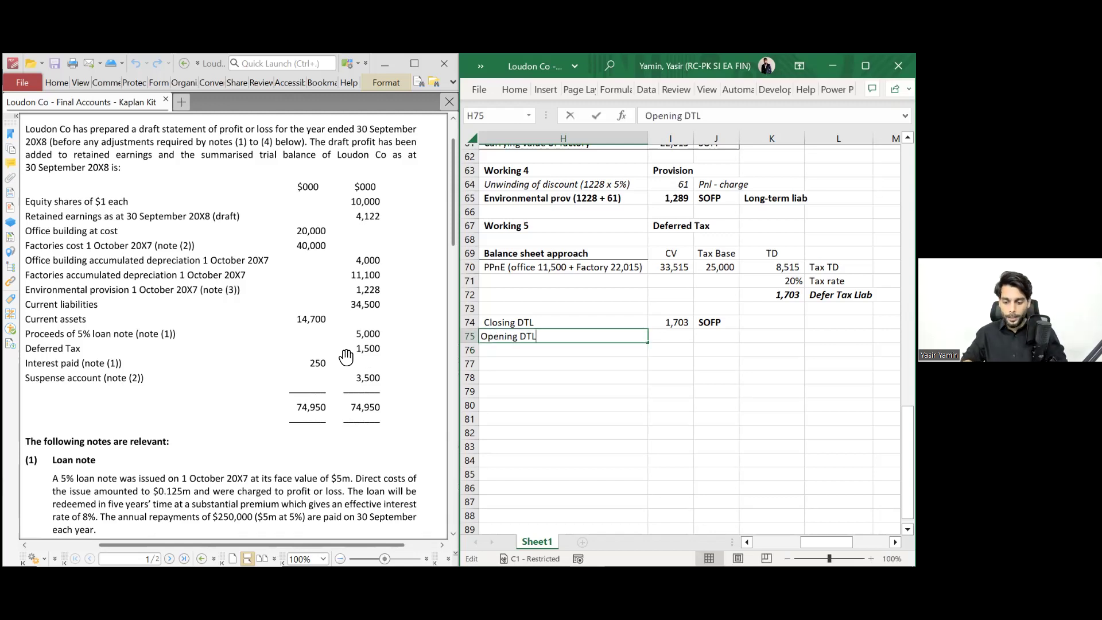
pyautogui.write('as per ')
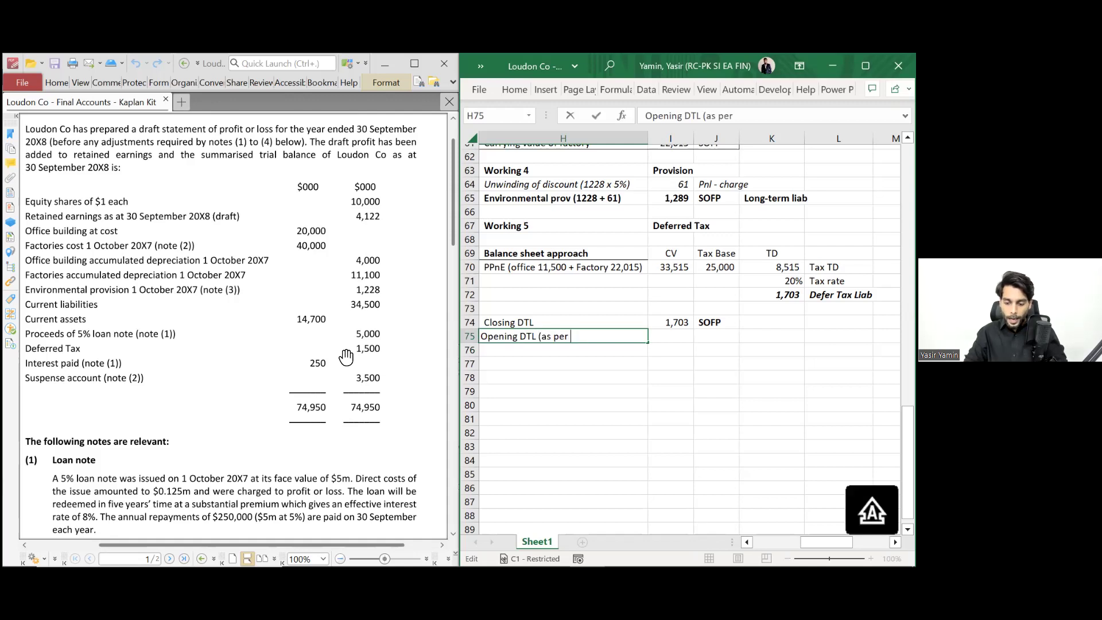
pyautogui.write('TB)')
pyautogui.press('Tab')
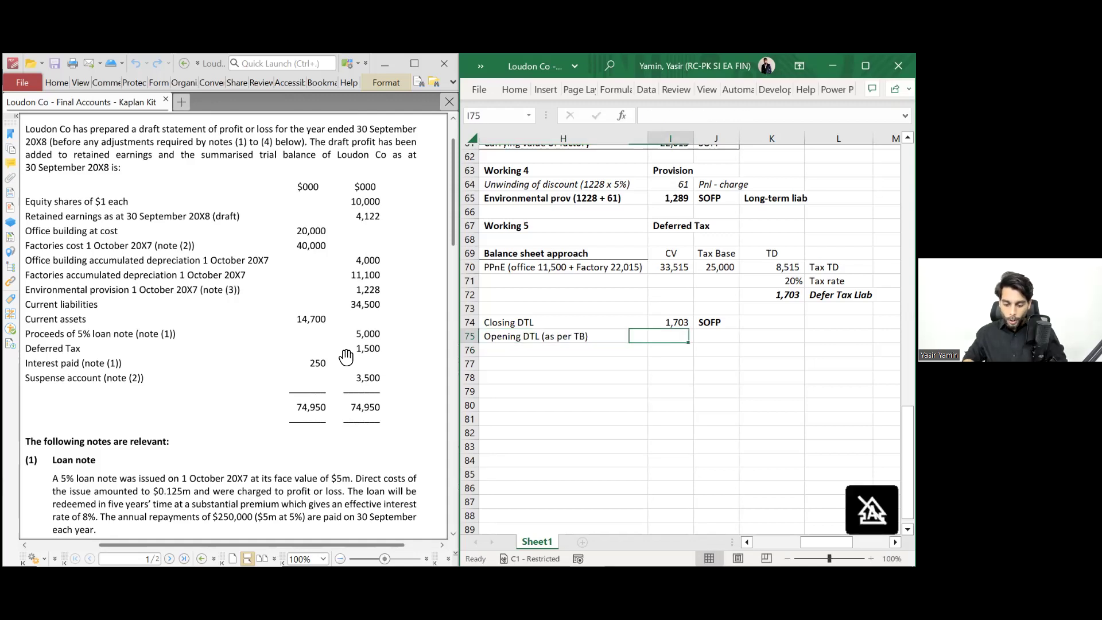
pyautogui.write('1500')
pyautogui.press('Return')
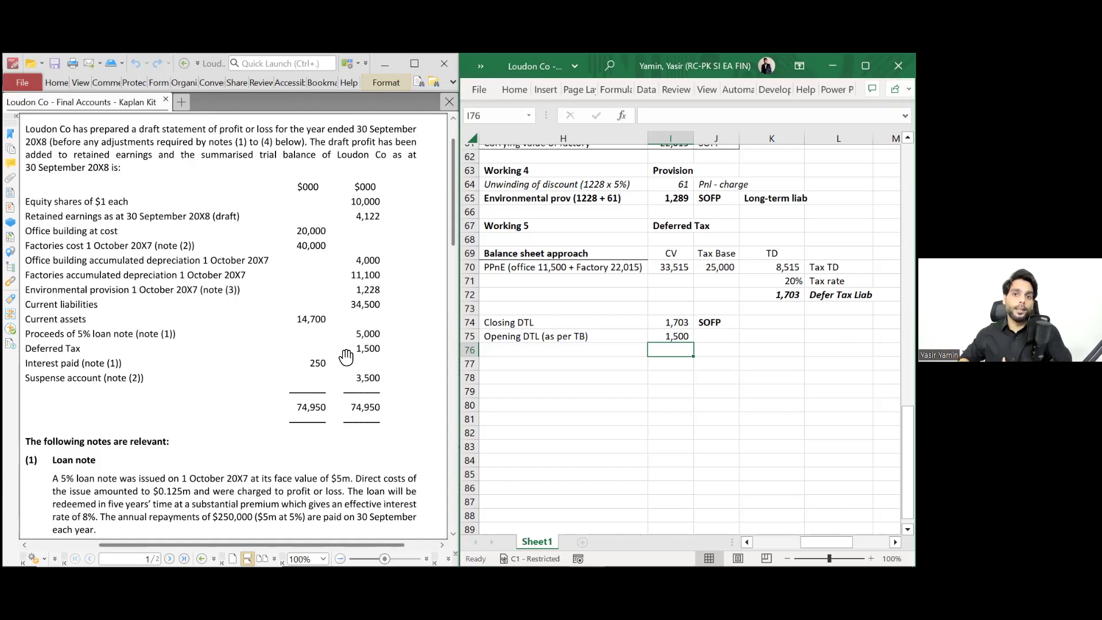
# - Calculate the DTL movement of 203 as closing minus opening DTL
pyautogui.write('=')
pyautogui.press('Up')
pyautogui.press('Up')
pyautogui.write('-')
pyautogui.press('Up')
pyautogui.press('Return')
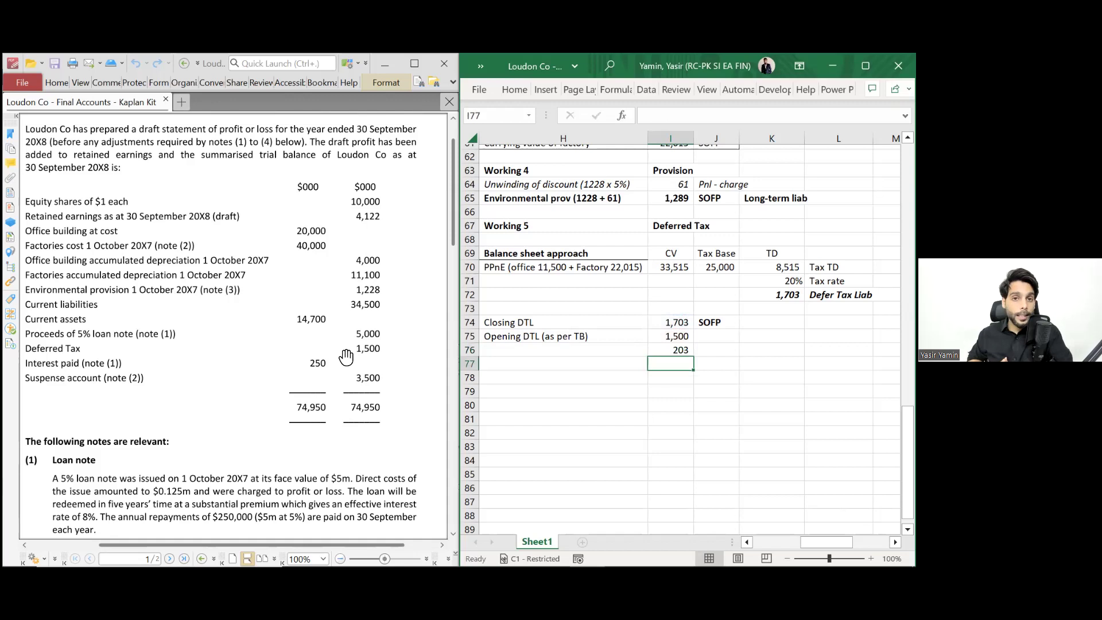
# - Enter the debit line of the journal: PnL 203 Dr
pyautogui.press('Up')
pyautogui.press('Right')
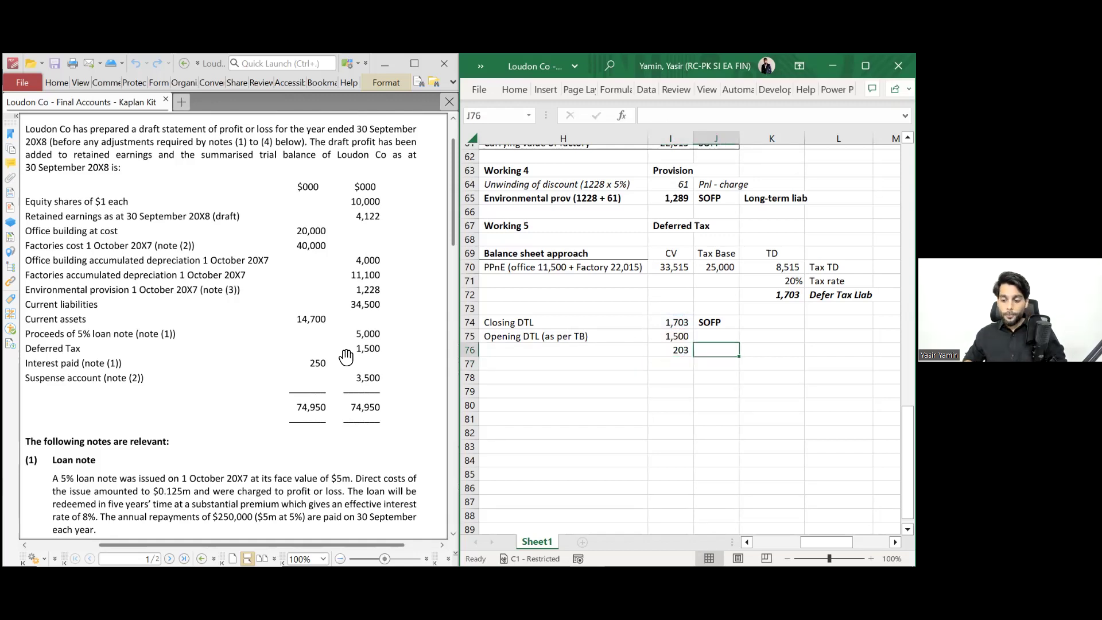
pyautogui.press('Right')
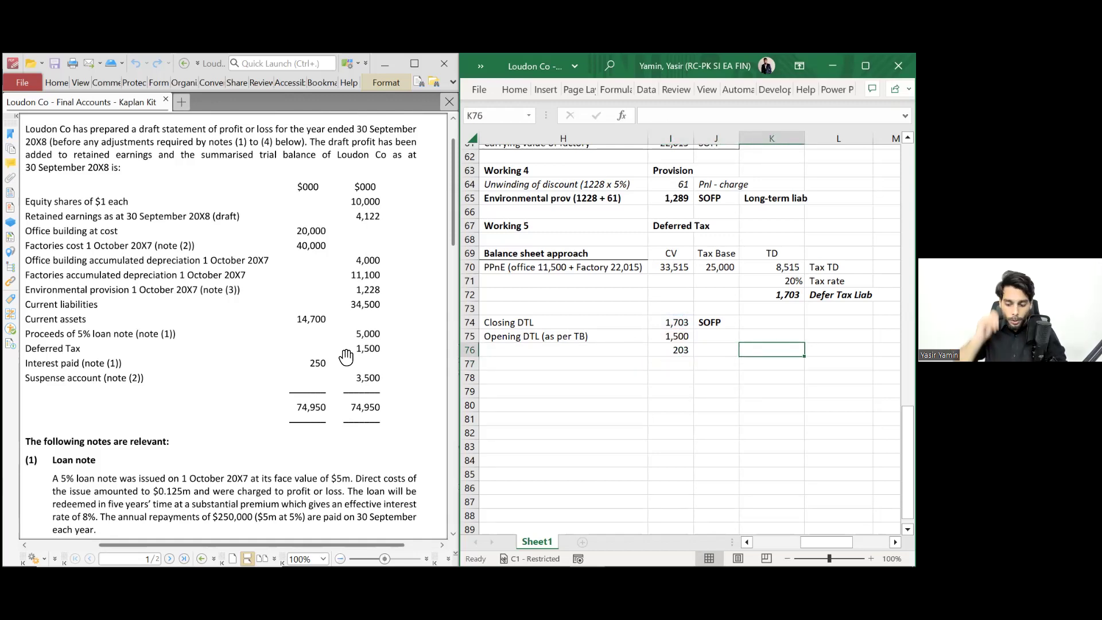
pyautogui.write('PnL')
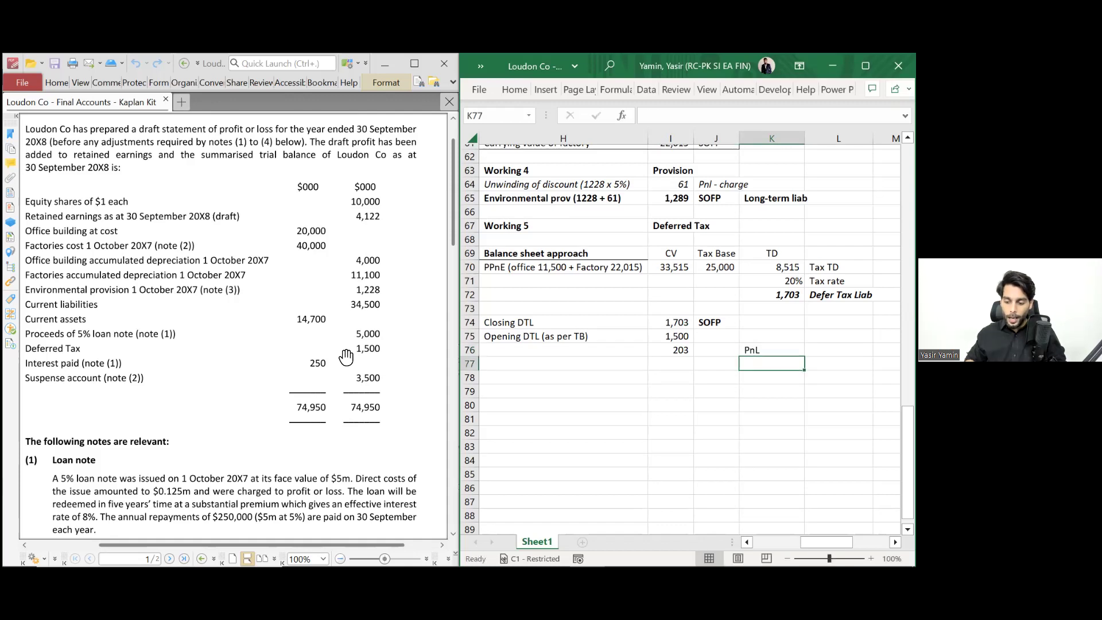
pyautogui.press('Tab')
pyautogui.write('203')
pyautogui.press('Tab')
pyautogui.write('Dr')
pyautogui.hotkey('shift', 'Tab')
# - Enter the credit line of the journal: DTL 203 Cr
pyautogui.press('Return')
pyautogui.write('DTL')
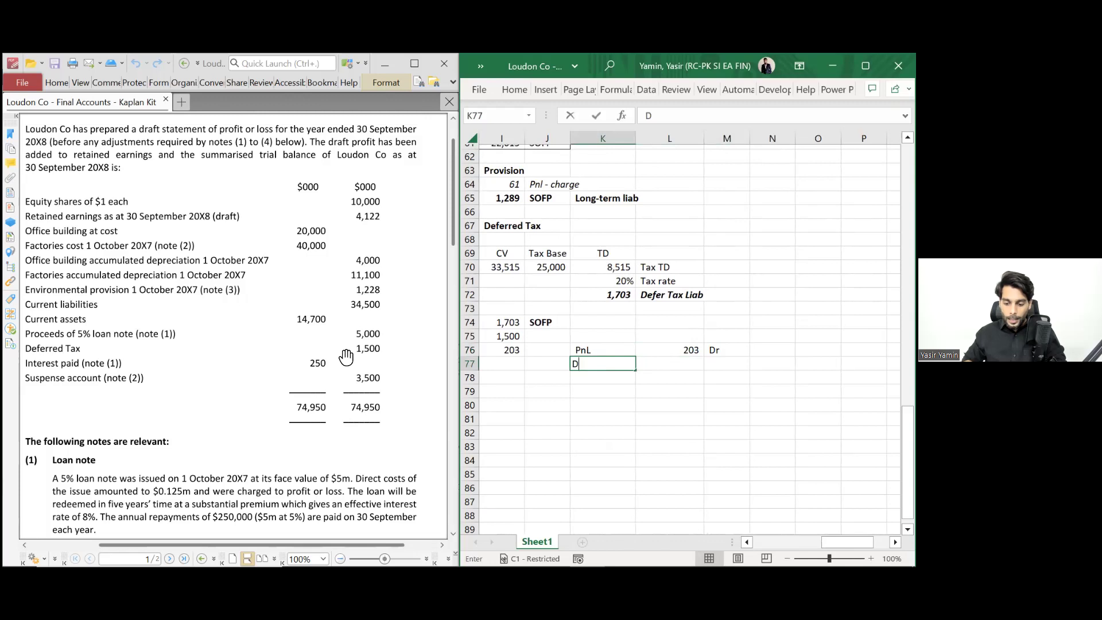
pyautogui.press('Tab')
pyautogui.write('203')
pyautogui.press('Tab')
pyautogui.write('Cr')
pyautogui.hotkey('shift', 'Tab')
pyautogui.hotkey('shift', 'Tab')
# - Put an outline border around the deferred tax journal in K76:M77
pyautogui.hotkey('shift', 'Up')
pyautogui.hotkey('shift', 'Right')
pyautogui.hotkey('shift', 'Right')
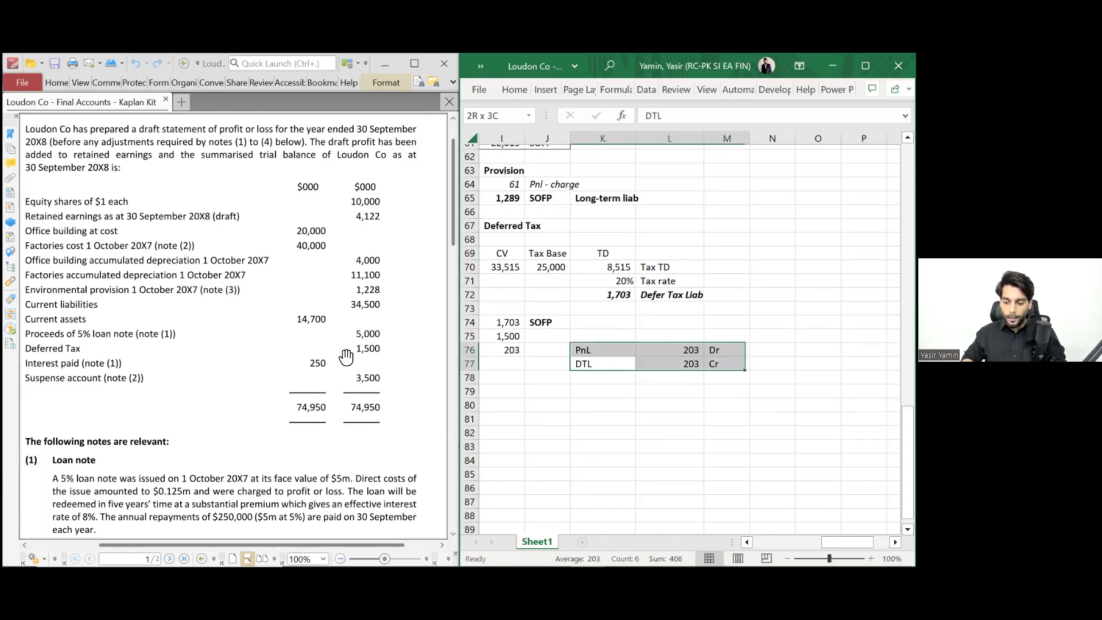
pyautogui.hotkey('ctrl', 'shift', '7')
pyautogui.press('Left')
pyautogui.press('Left')
pyautogui.press('Left')
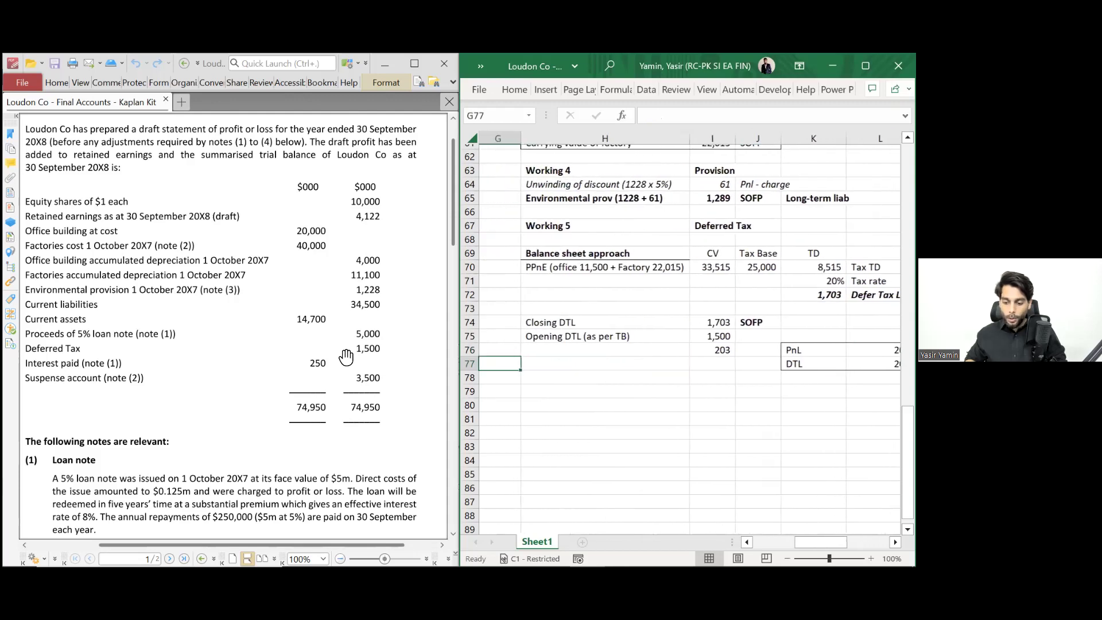
pyautogui.press('Up')
# - Label the 203 movement 'Defer tax charge' and tag it PnL
pyautogui.write('Defer')
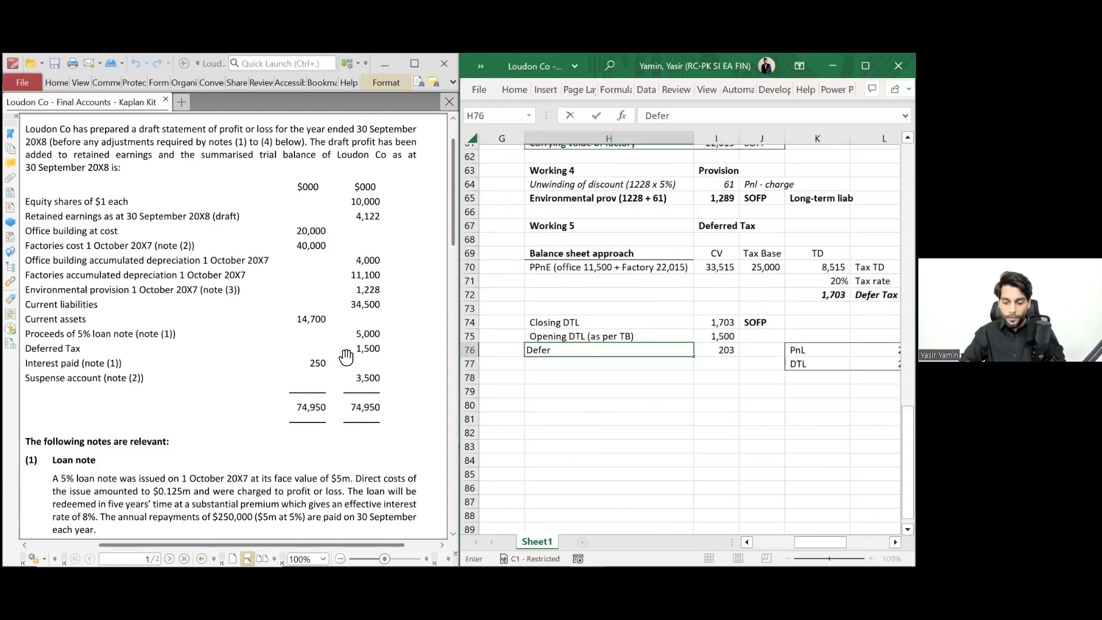
pyautogui.write(' tax charge')
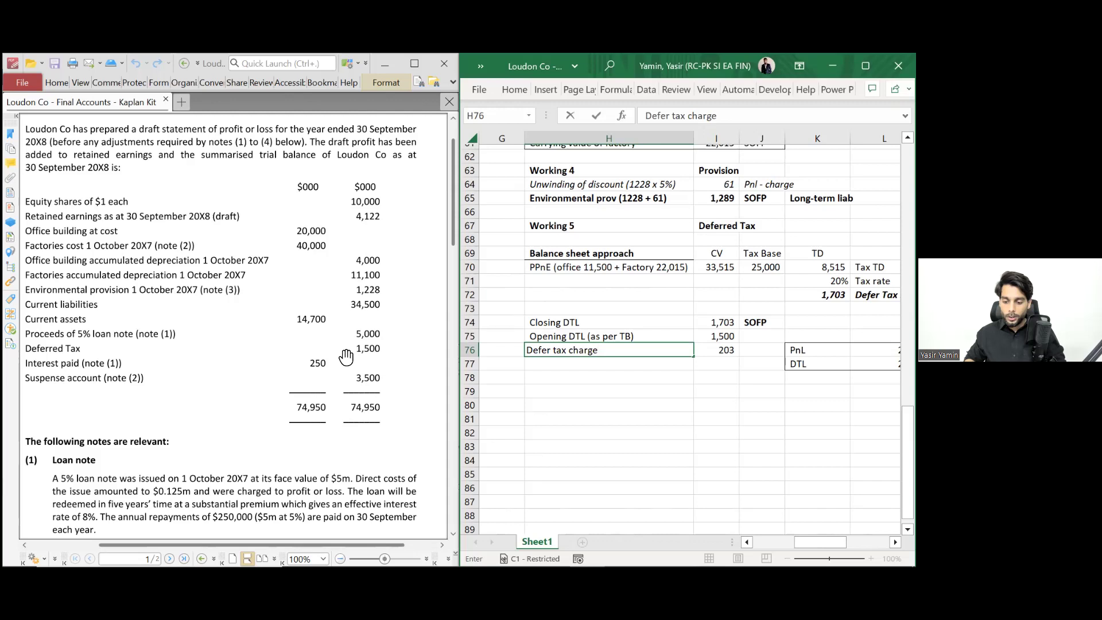
pyautogui.press('Right')
pyautogui.press('Right')
pyautogui.write('PnL')
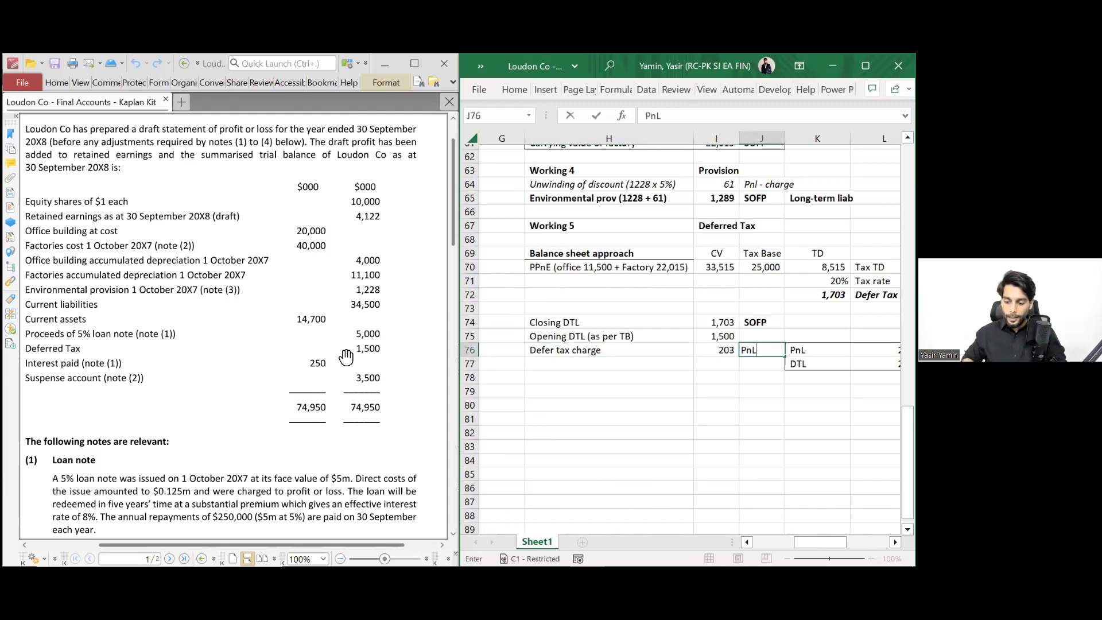
pyautogui.press('Return')
# - Make the Defer tax charge row bold and italic
pyautogui.press('Up')
pyautogui.hotkey('shift', 'Left')
pyautogui.hotkey('shift', 'Left')
pyautogui.hotkey('ctrl', 'b')
pyautogui.hotkey('ctrl', 'i')
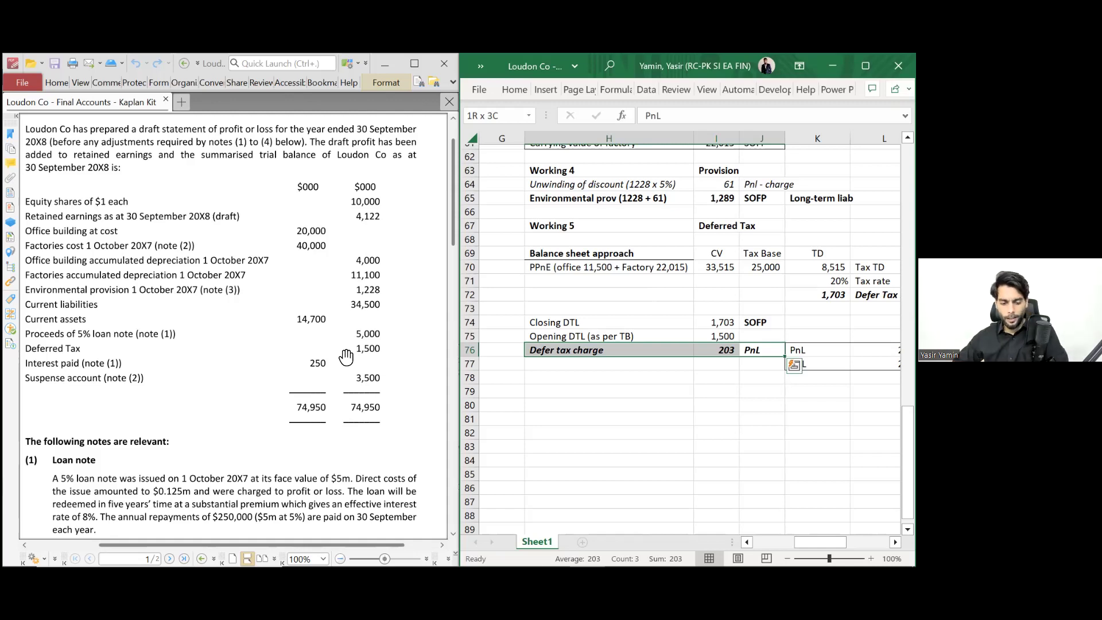
pyautogui.scroll(-5, 237, 376)
pyautogui.scroll(-20, 237, 376)
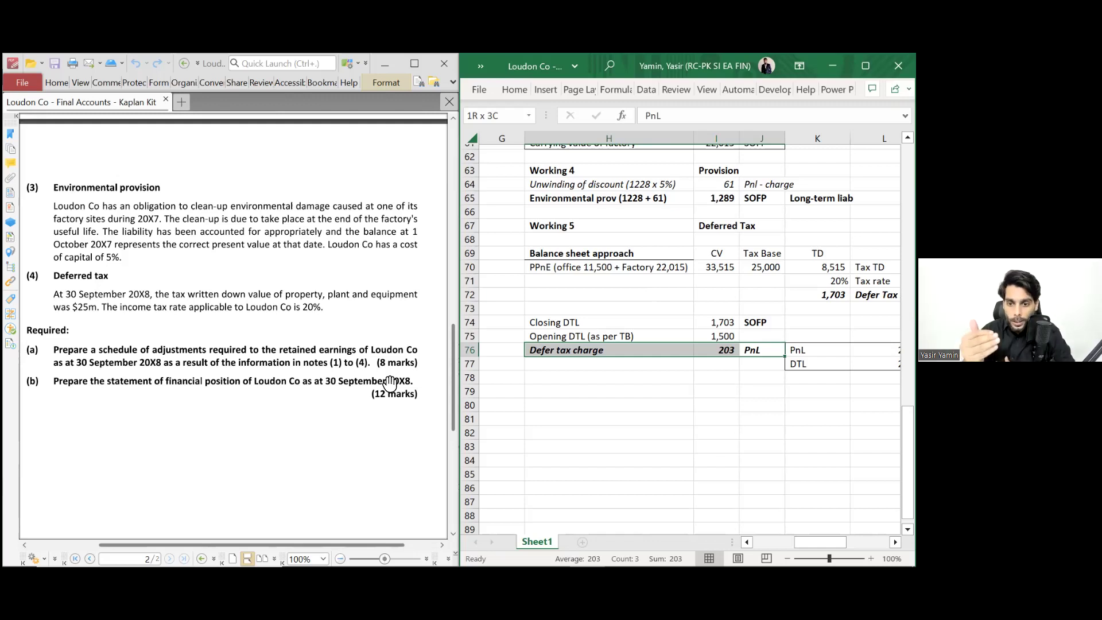
pyautogui.hscroll(-3, 616, 291)
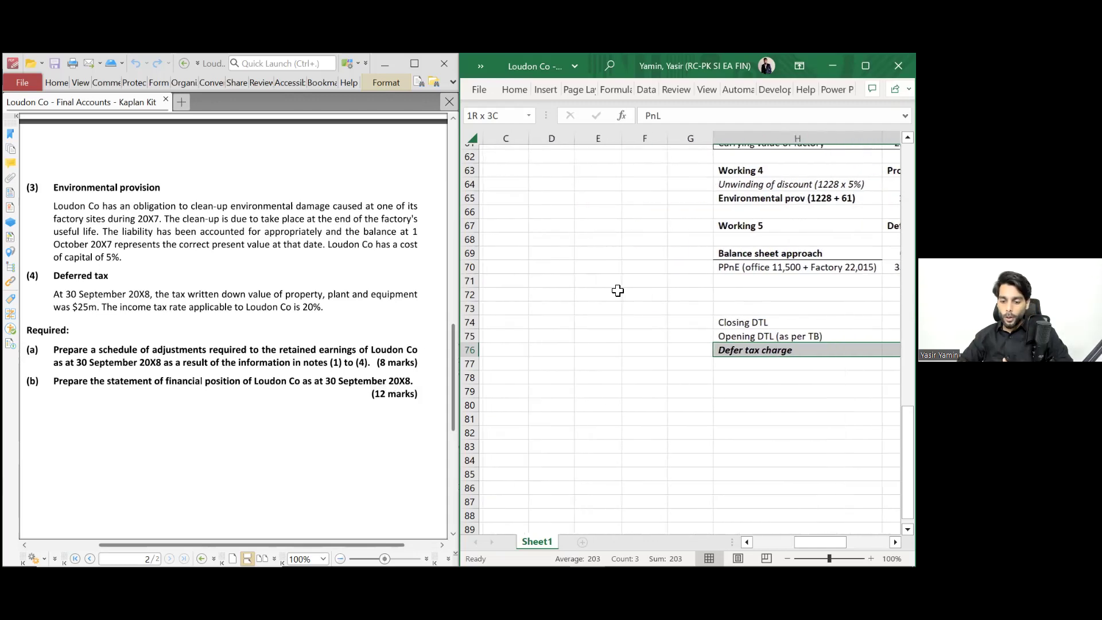
pyautogui.scroll(11, 618, 291)
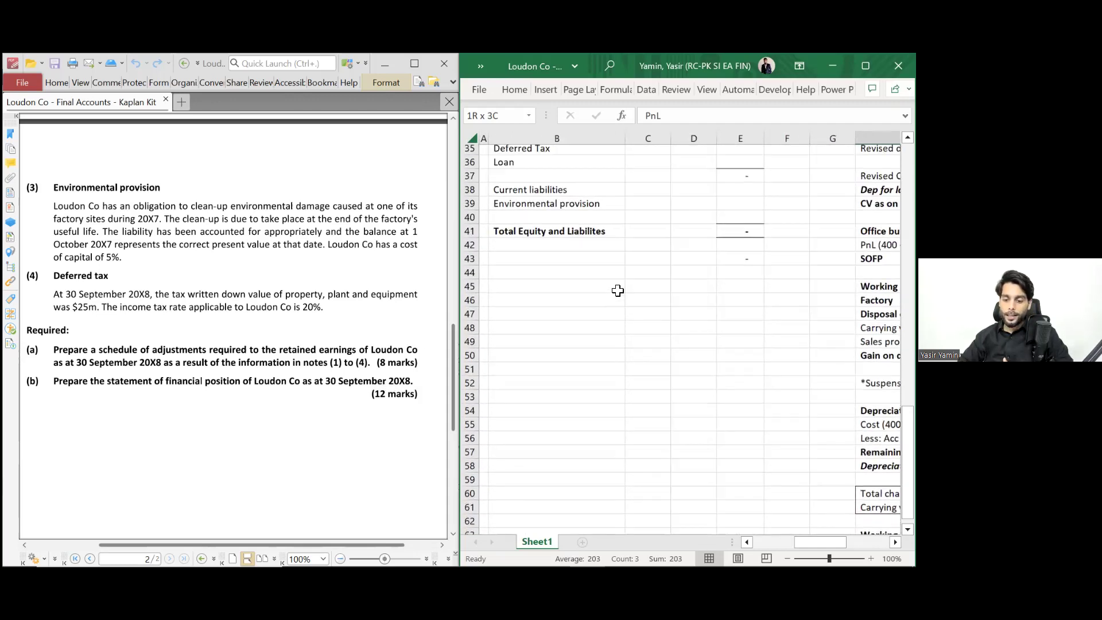
pyautogui.scroll(9, 618, 290)
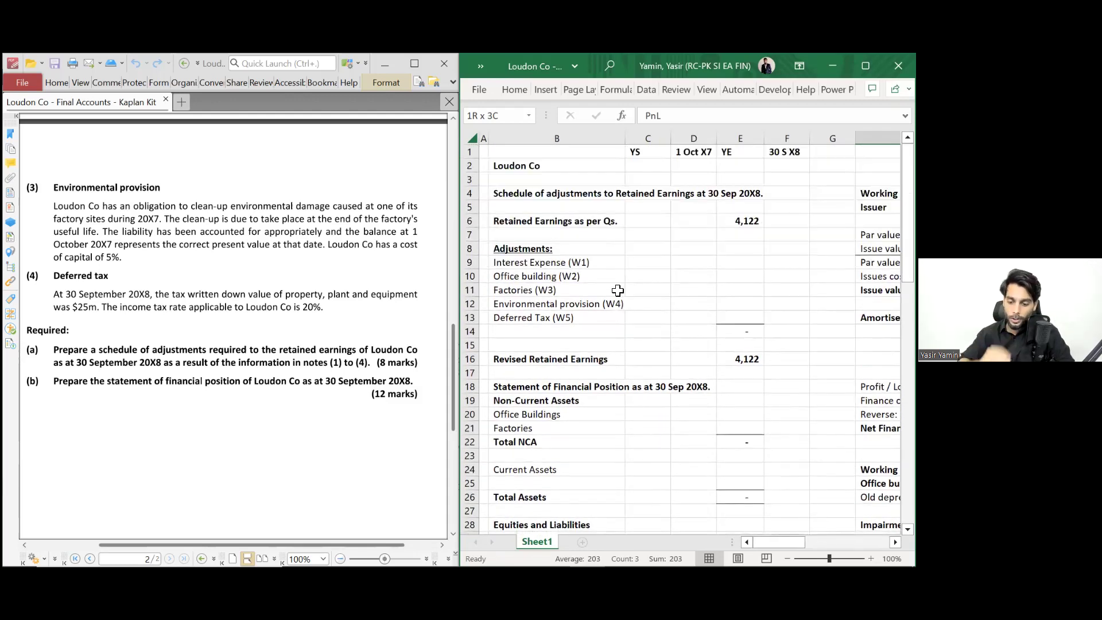
pyautogui.click(523, 224)
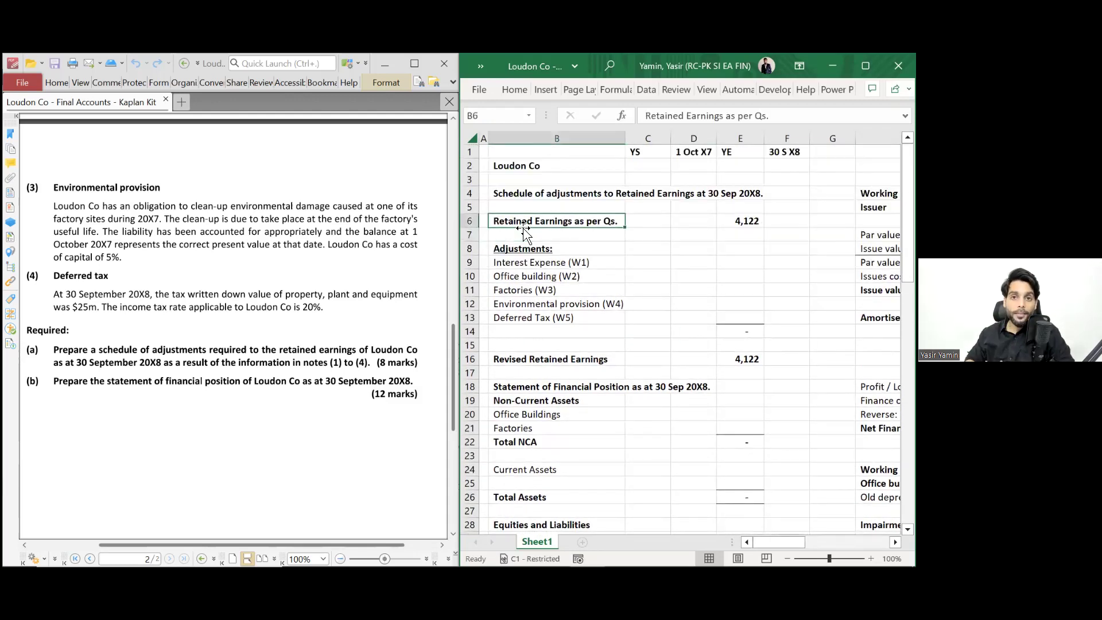
pyautogui.press('Right')
pyautogui.press('Right')
pyautogui.press('Right')
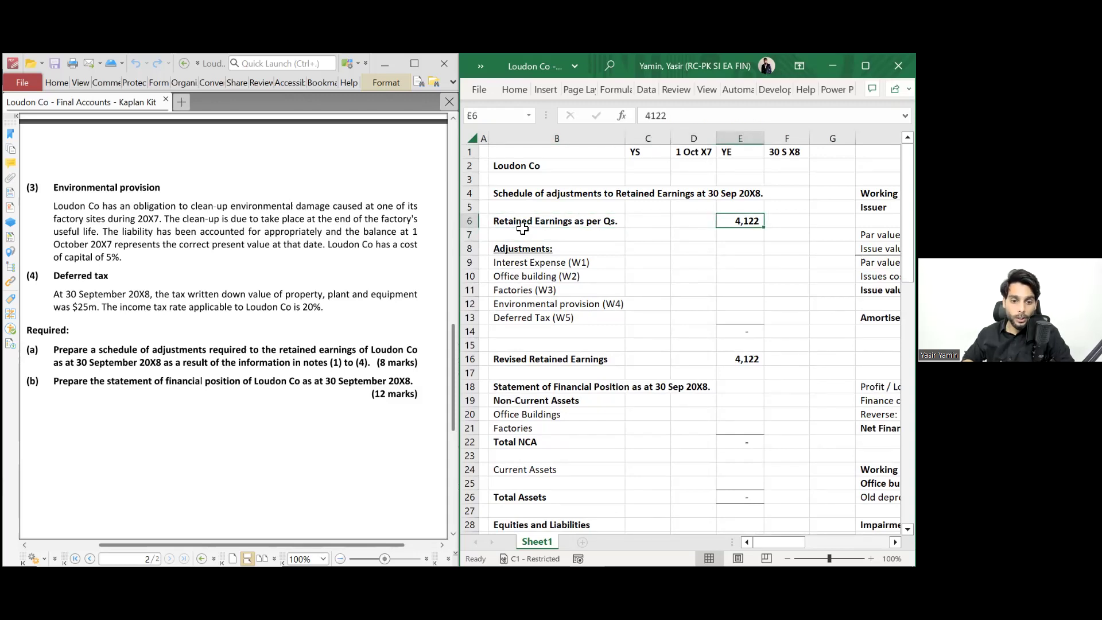
pyautogui.scroll(10, 269, 264)
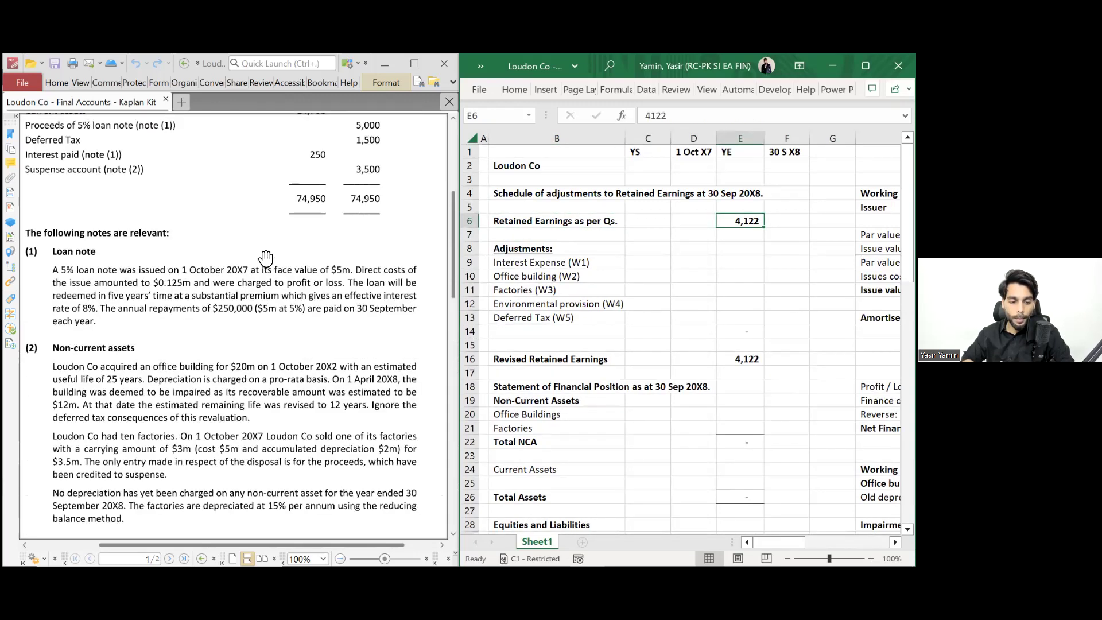
pyautogui.scroll(3, 266, 257)
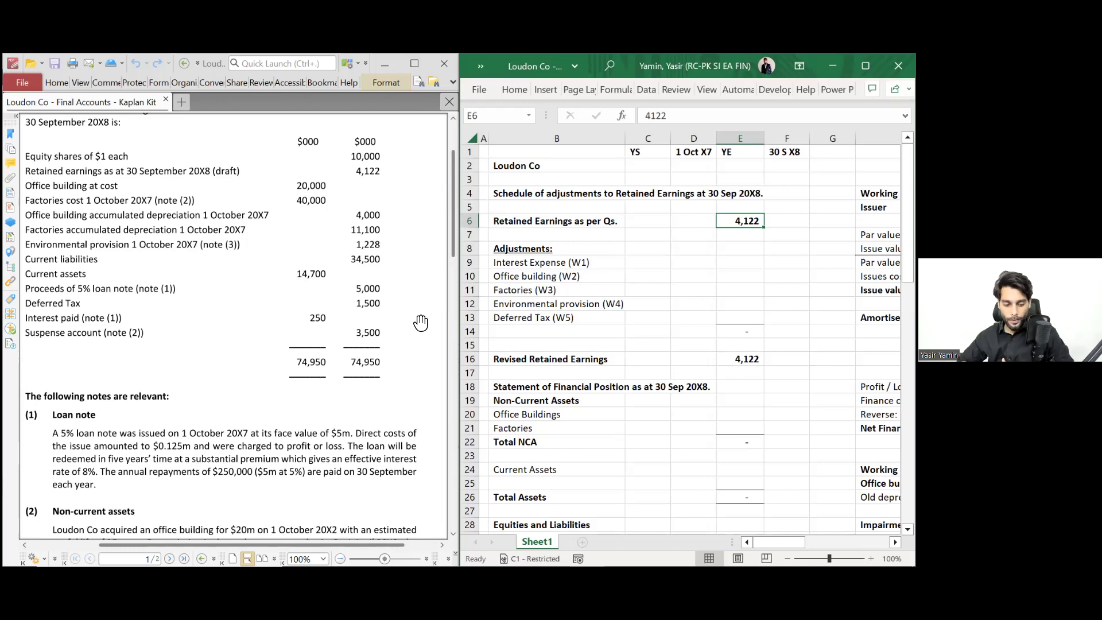
pyautogui.scroll(-5, 326, 388)
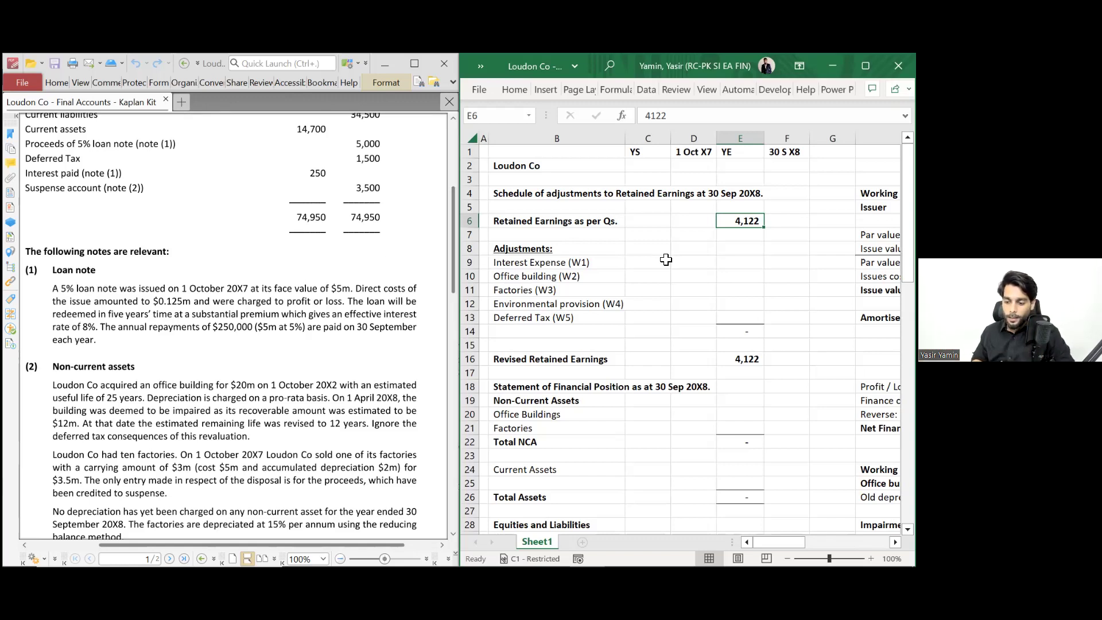
# - Tag the Net Finance cost row Pnl and make it bold italic
pyautogui.hscroll(3, 666, 260)
pyautogui.hscroll(3, 666, 260)
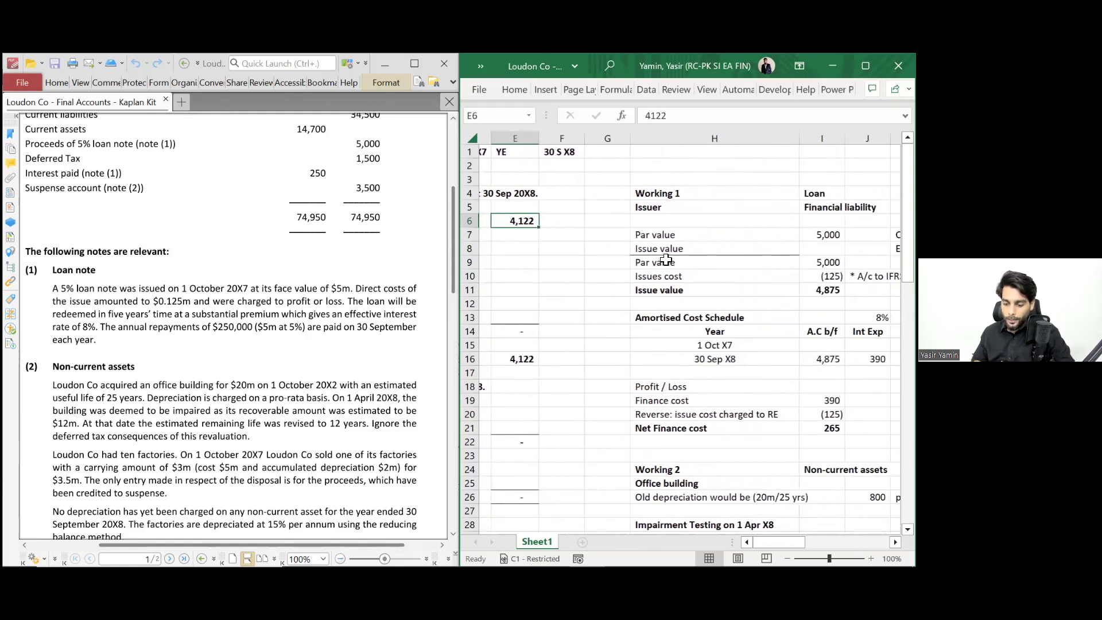
pyautogui.scroll(-1, 593, 393)
pyautogui.click(595, 402)
pyautogui.press('Right')
pyautogui.press('Right')
pyautogui.write('Pnl')
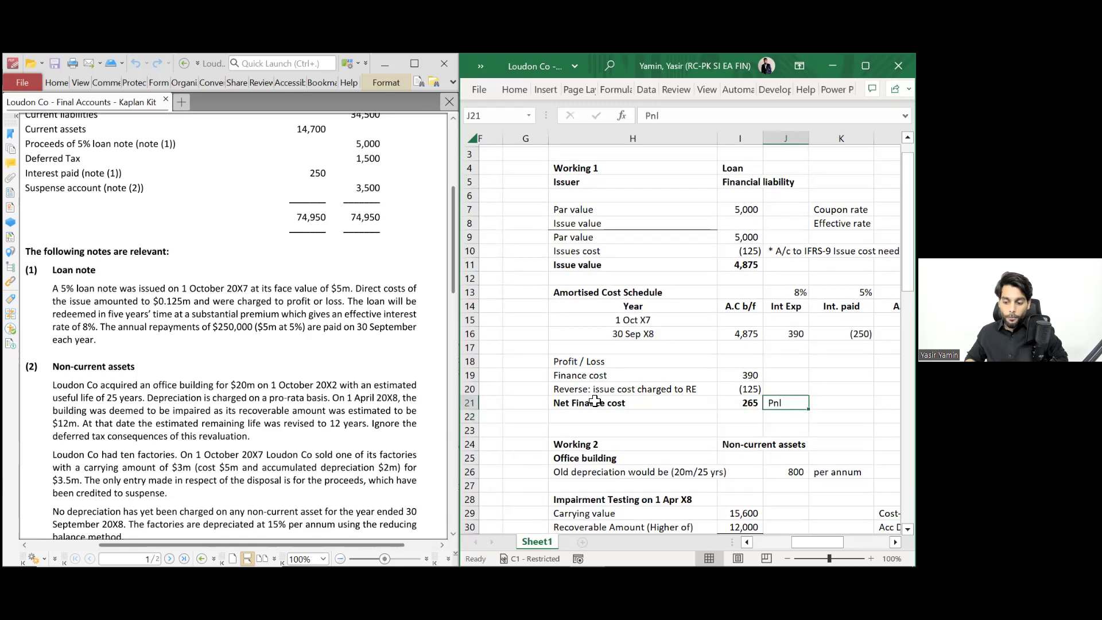
pyautogui.hotkey('shift', 'Left')
pyautogui.hotkey('shift', 'Left')
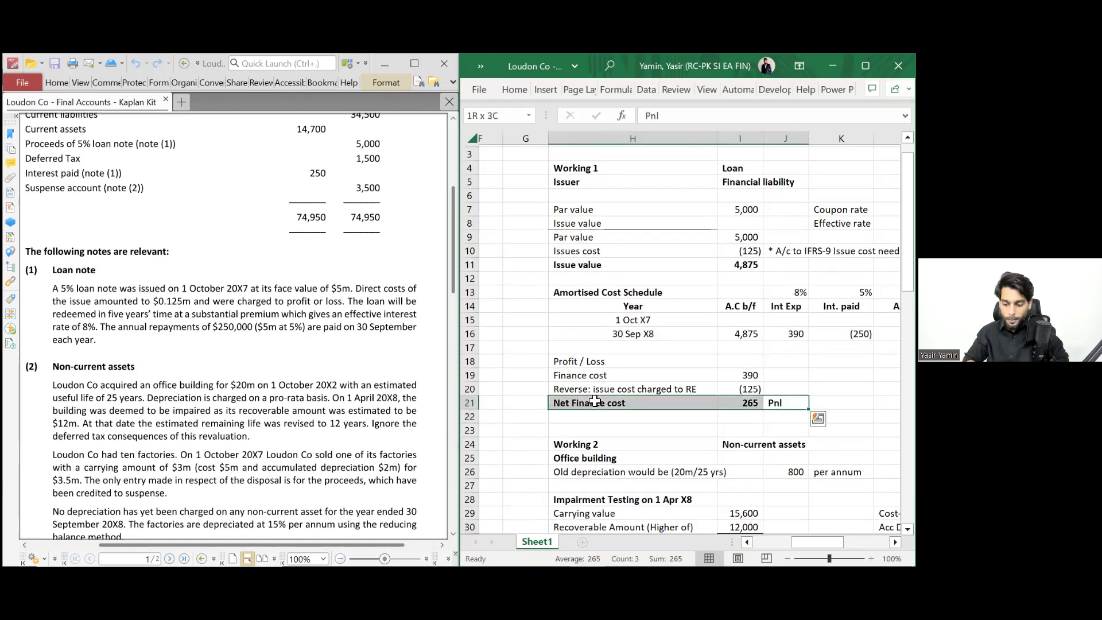
pyautogui.hotkey('ctrl', 'b')
pyautogui.hotkey('ctrl', 'i')
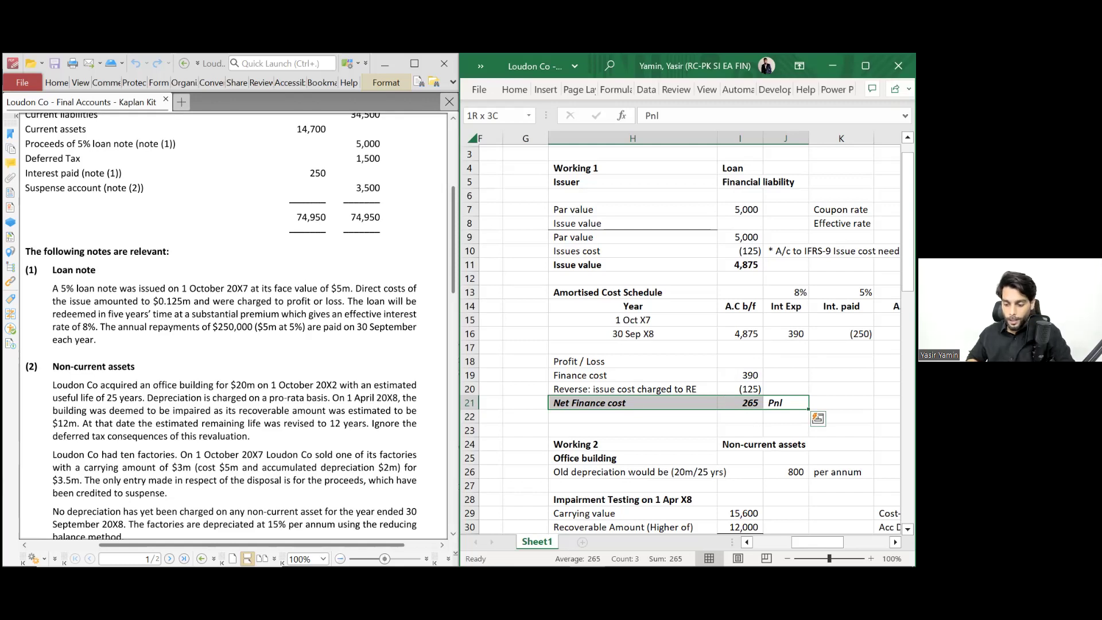
# - Enter =-265 as the Interest Expense (W1) adjustment, giving revised retained earnings 3,857
pyautogui.hscroll(-5, 689, 333)
pyautogui.click(739, 251)
pyautogui.click(740, 237)
pyautogui.write('-265')
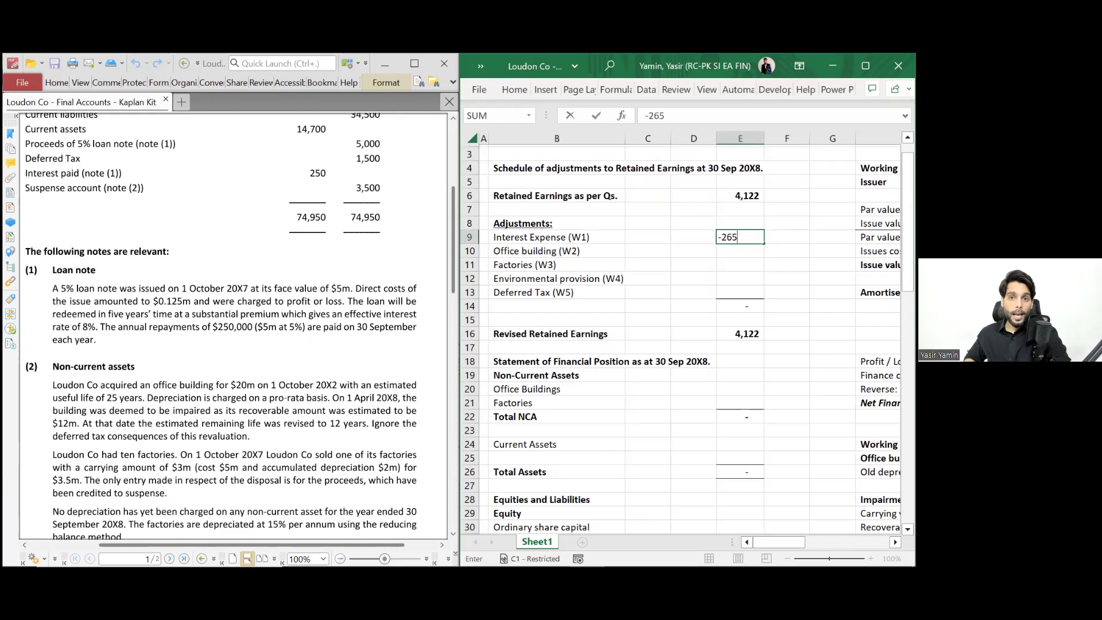
pyautogui.press('Escape')
pyautogui.write('=-265')
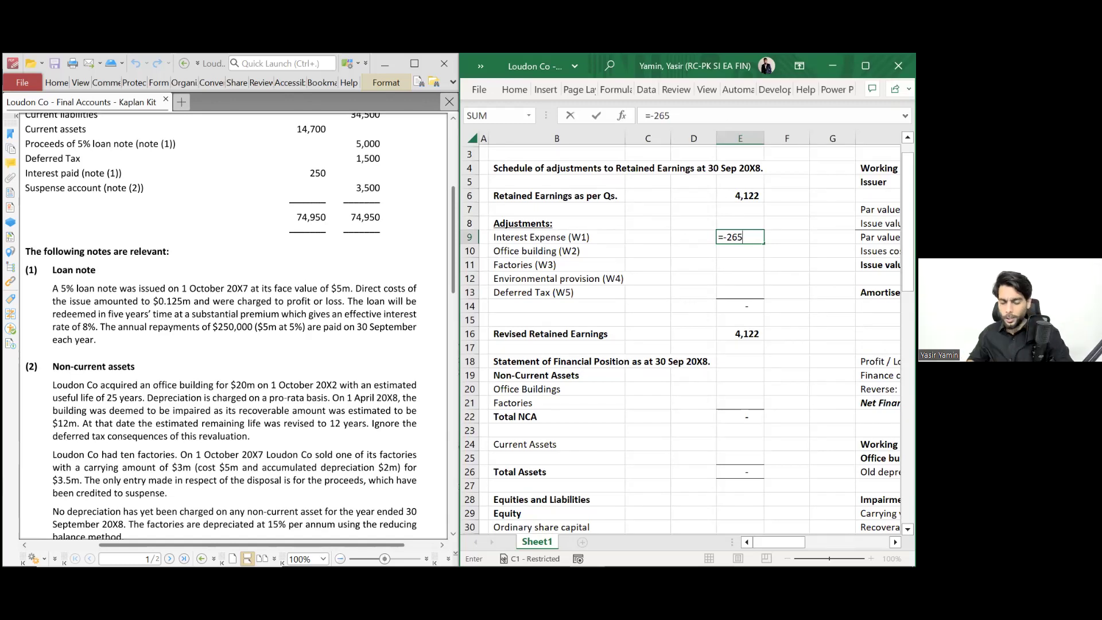
pyautogui.press('Return')
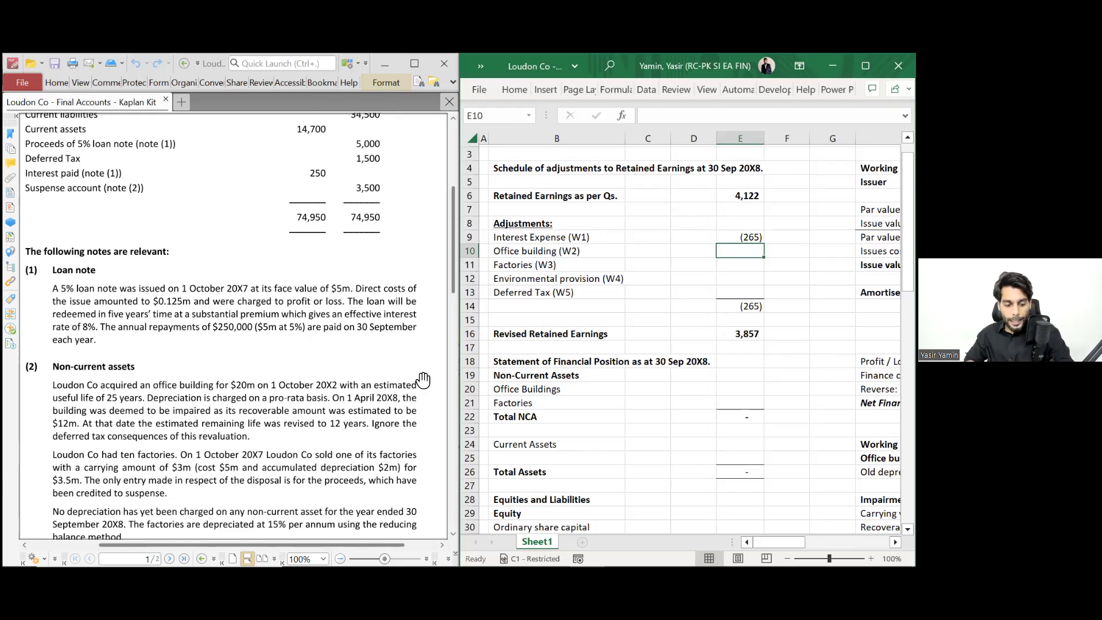
pyautogui.scroll(-3, 310, 381)
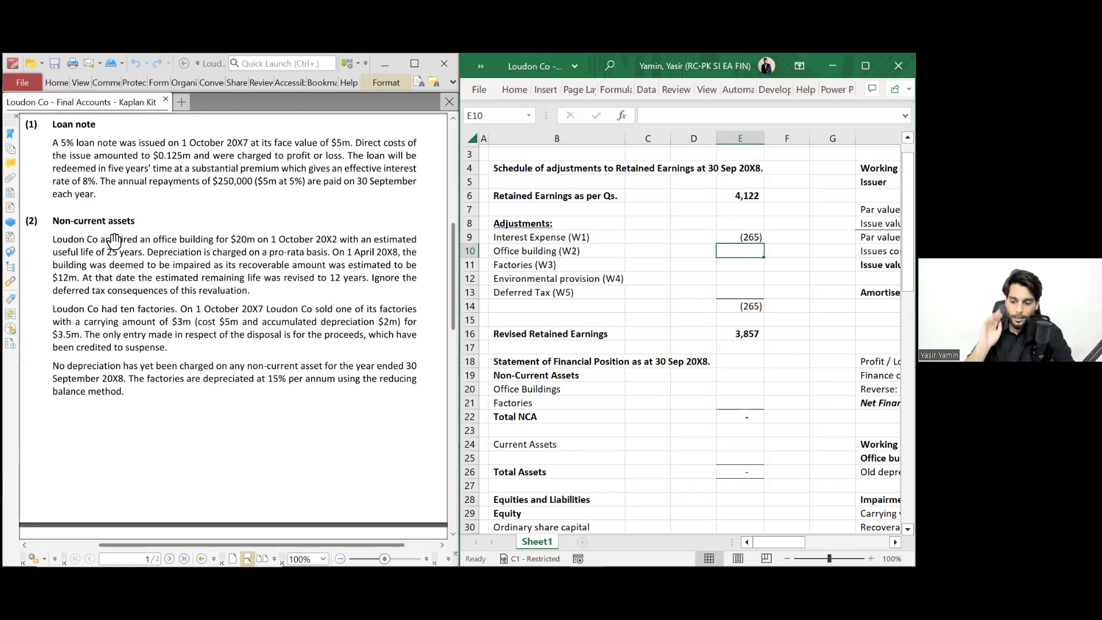
pyautogui.hscroll(2, 631, 284)
pyautogui.hscroll(4, 630, 283)
pyautogui.scroll(-4, 631, 284)
pyautogui.scroll(-2, 630, 284)
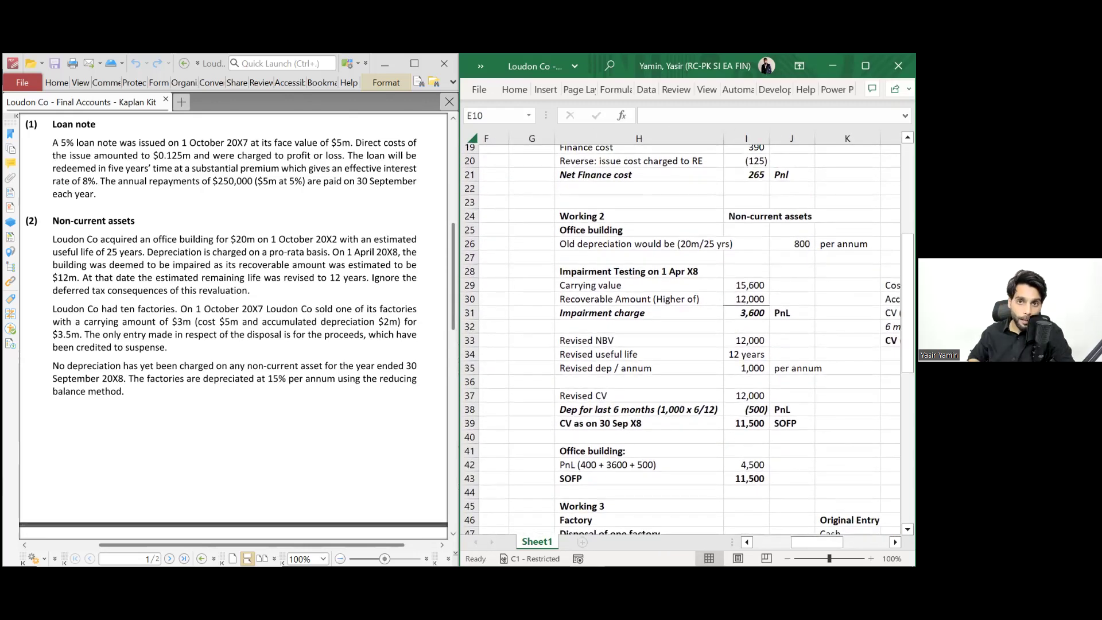
pyautogui.hscroll(3, 630, 284)
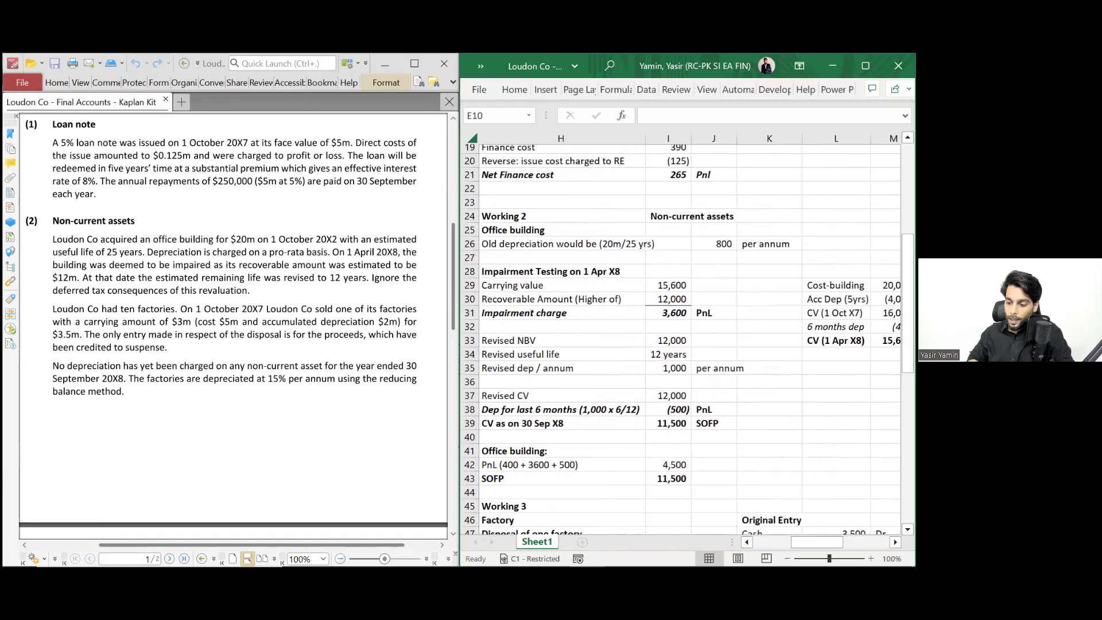
# - Italicise the office building 4,500 charge line in Working 2 and tag it PnL
pyautogui.hscroll(1, 683, 333)
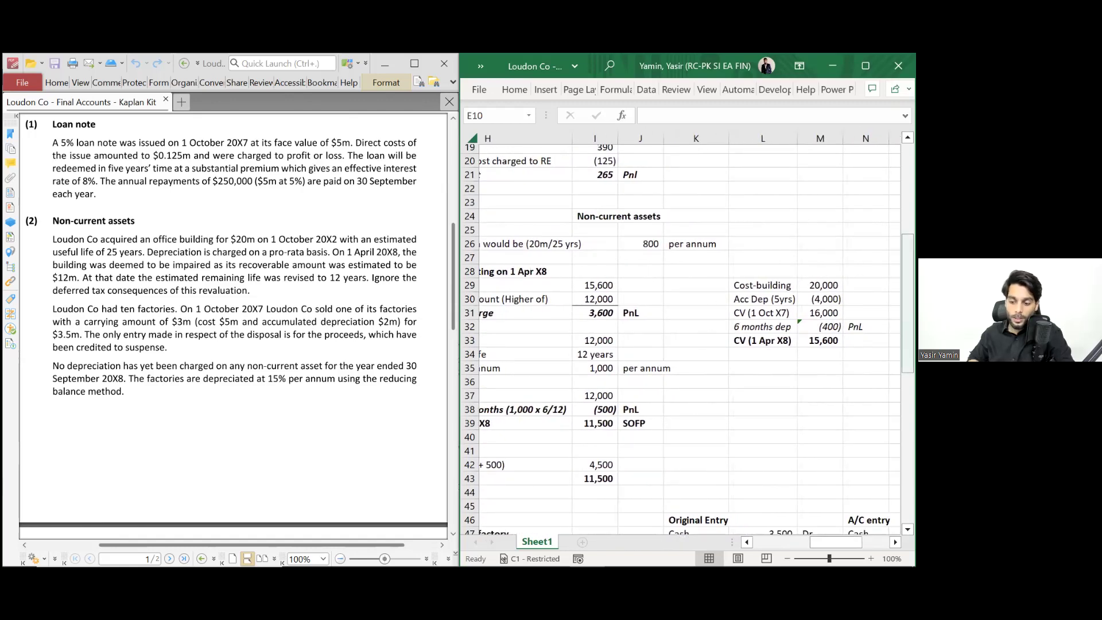
pyautogui.hscroll(-4, 731, 360)
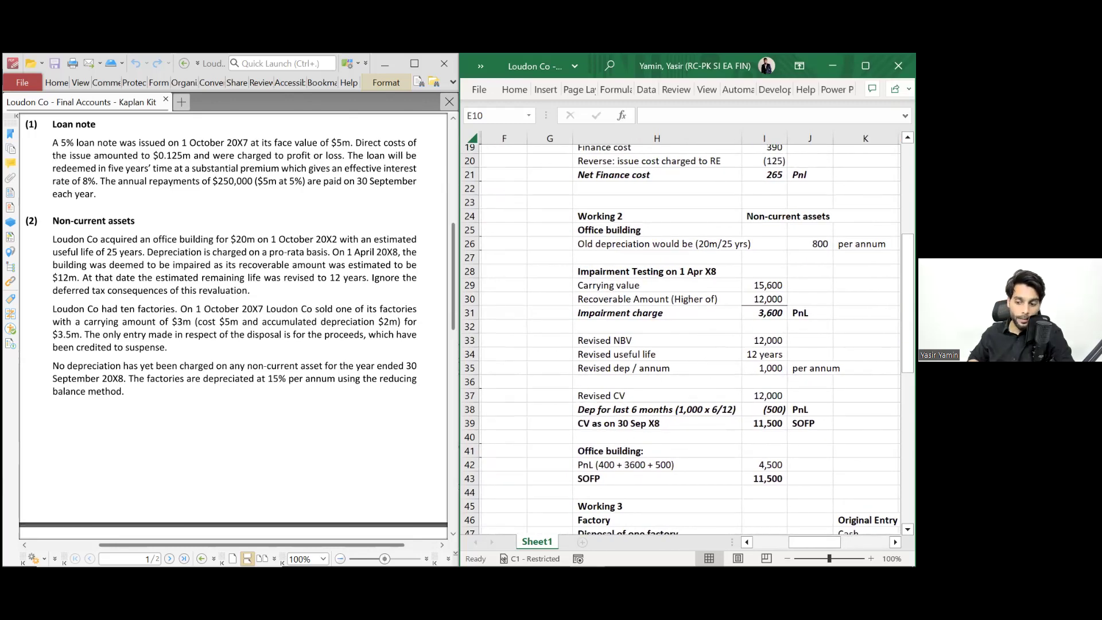
pyautogui.scroll(-1, 682, 339)
pyautogui.scroll(-2, 681, 339)
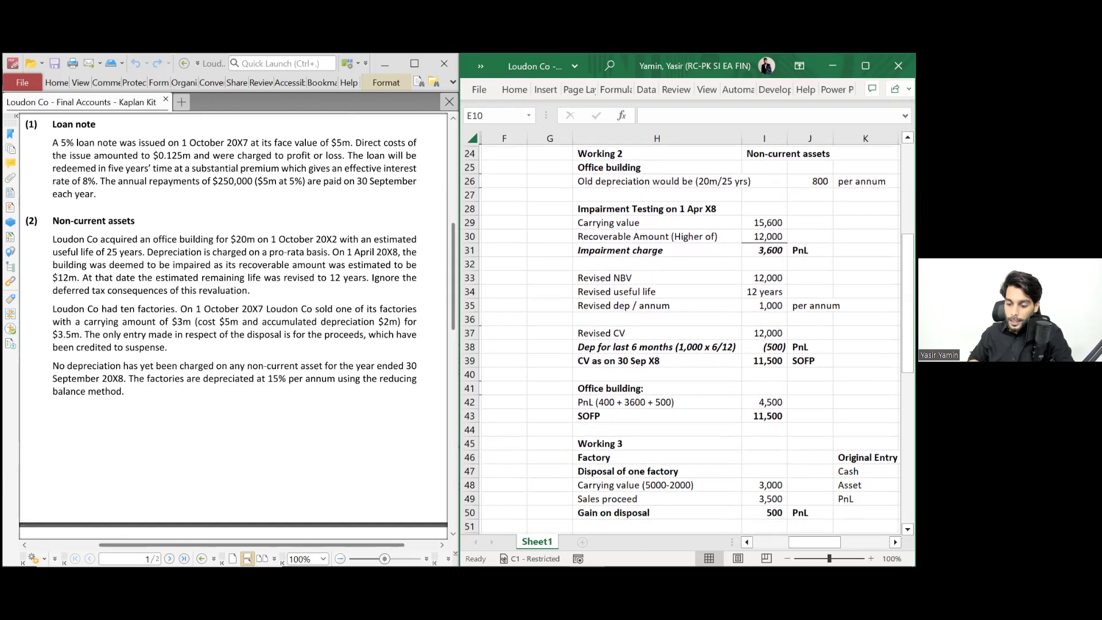
pyautogui.click(764, 362)
pyautogui.moveTo(764, 362); pyautogui.dragTo(631, 362)
pyautogui.hotkey('ctrl', 'i')
pyautogui.click(809, 362)
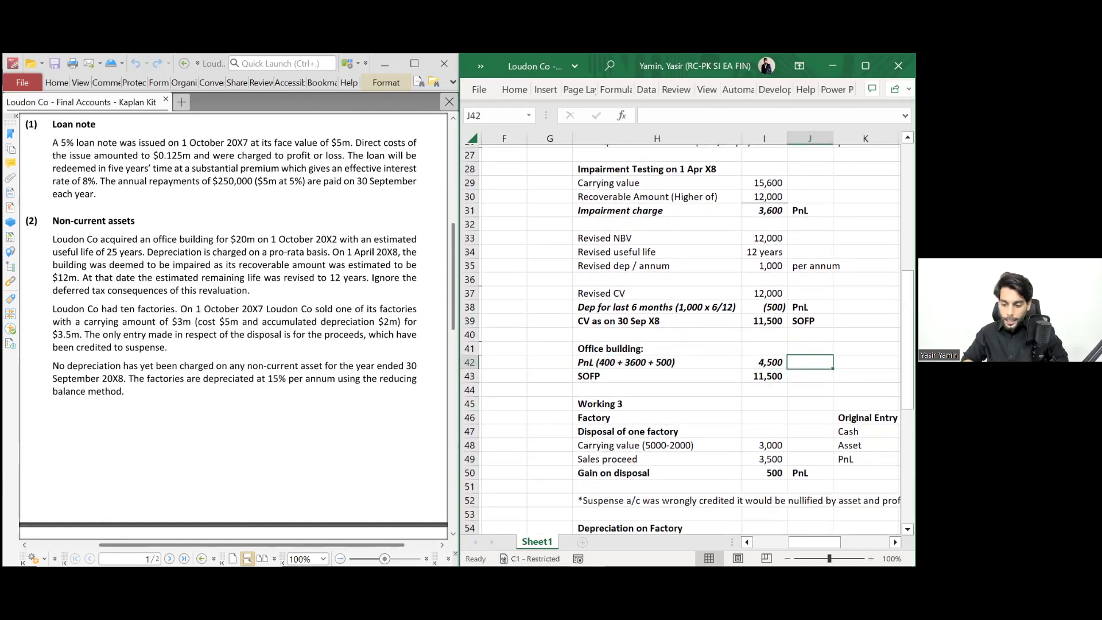
pyautogui.write('Pn')
pyautogui.press('Return')
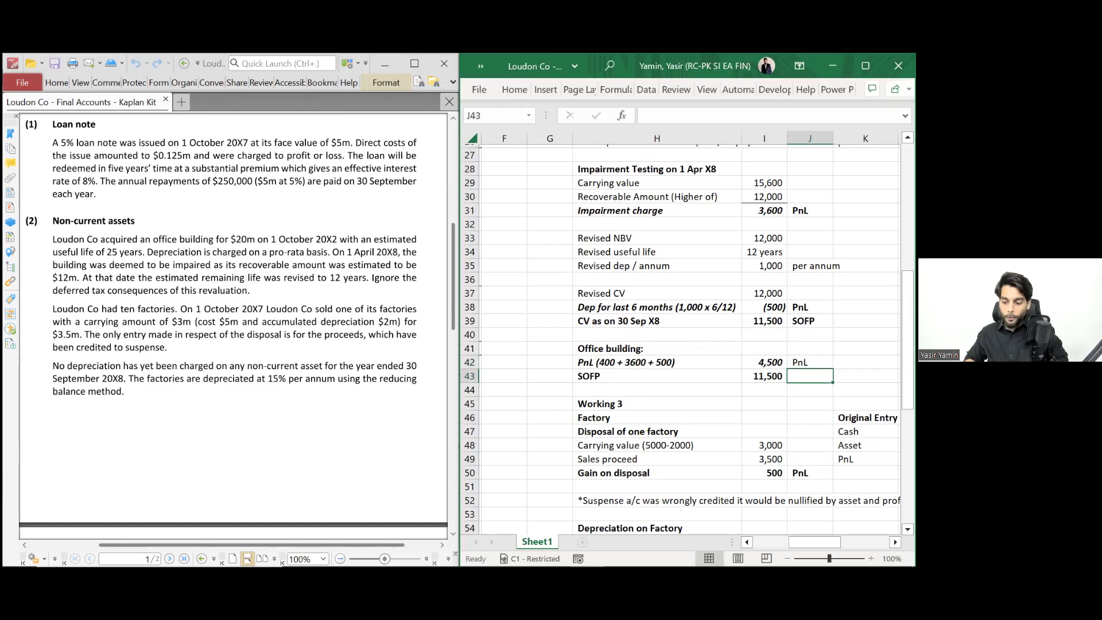
pyautogui.click(764, 362)
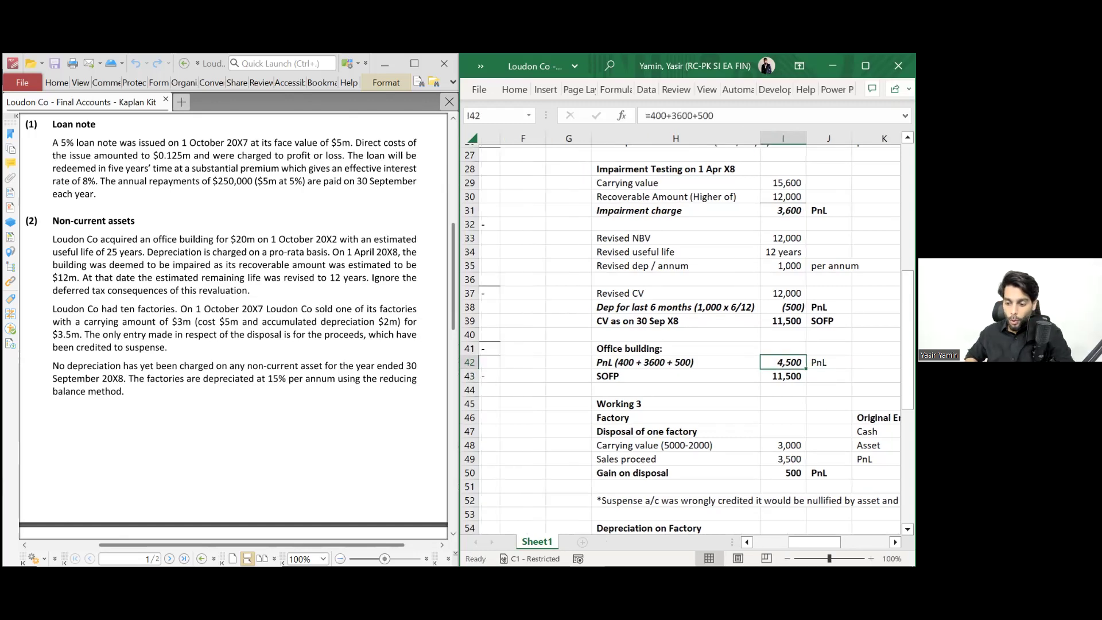
pyautogui.hscroll(-5, 688, 333)
pyautogui.scroll(7, 689, 333)
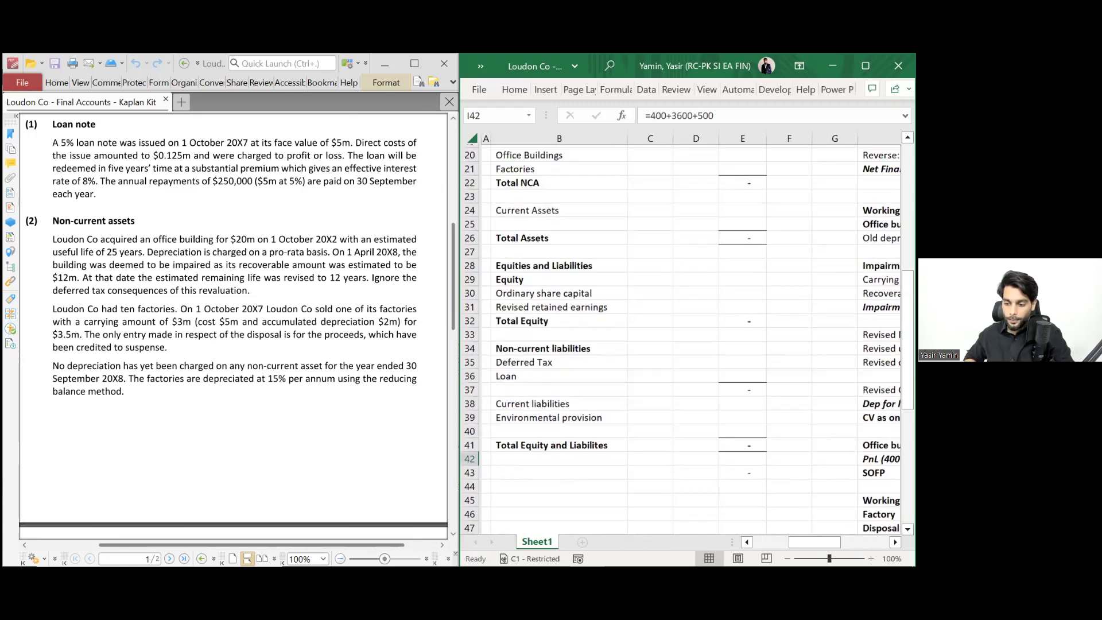
# - Link Office building (W2) in E10 to minus the 4,500 charge in Working 2
pyautogui.click(741, 217)
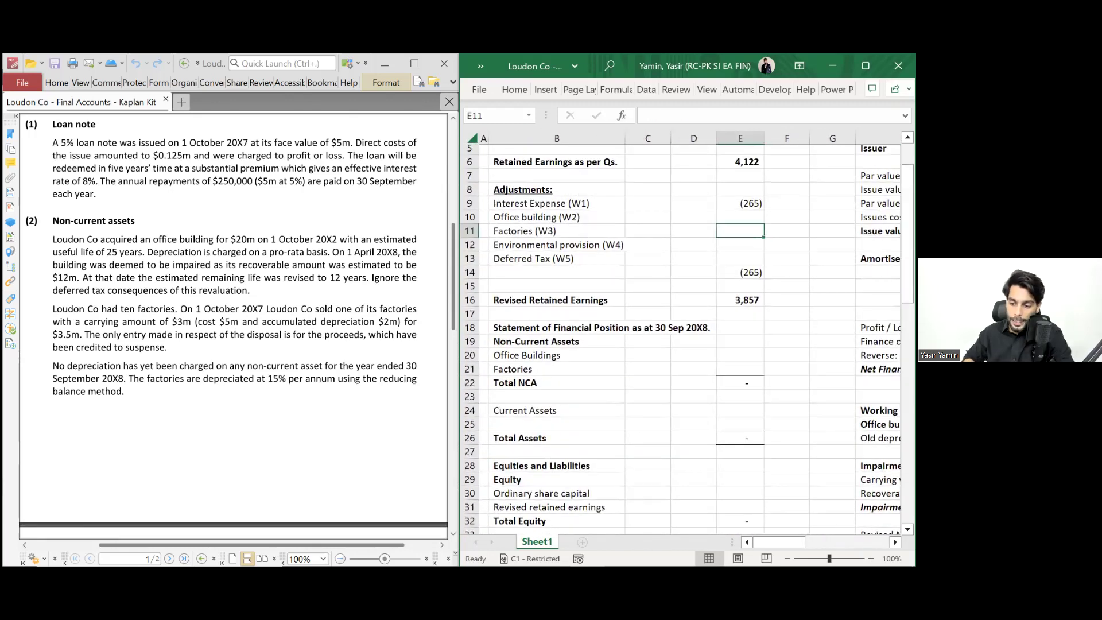
pyautogui.write('-')
pyautogui.write('=')
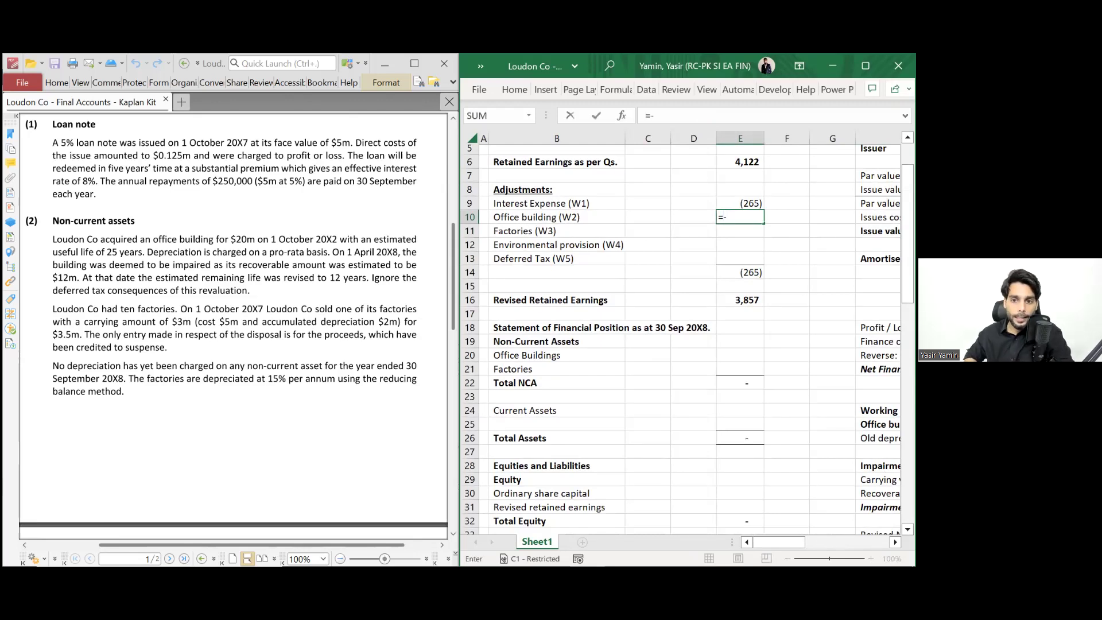
pyautogui.hscroll(3, 688, 333)
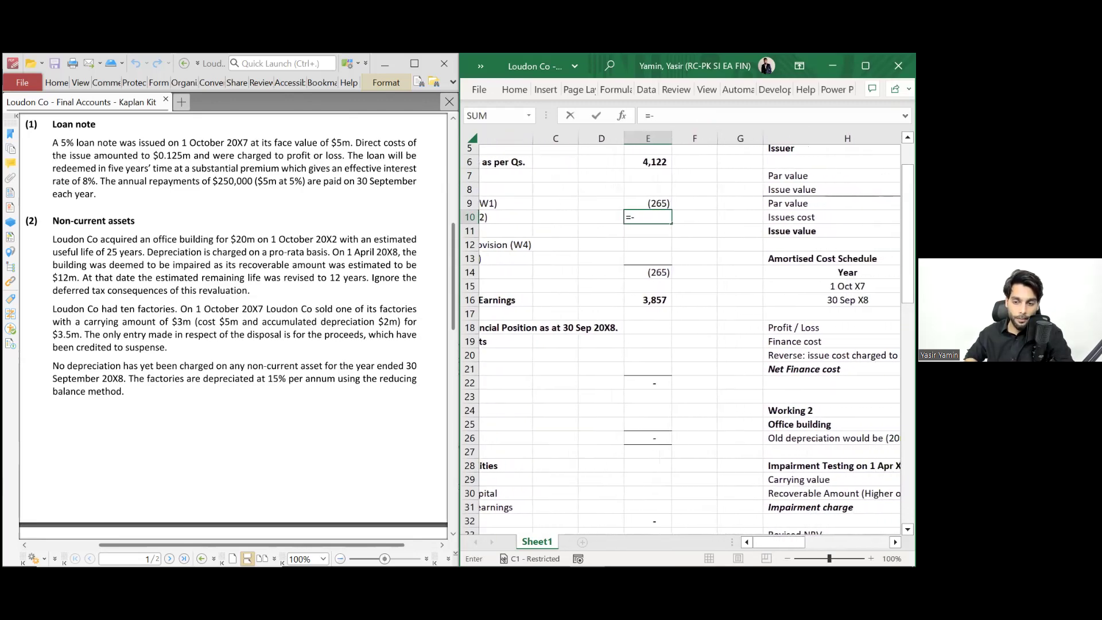
pyautogui.hscroll(1, 689, 333)
pyautogui.press('Right')
pyautogui.press('Right')
pyautogui.press('Right')
pyautogui.press('Down')
pyautogui.press('Down')
pyautogui.press('Down')
pyautogui.press('Down')
pyautogui.press('Down')
pyautogui.press('Down')
pyautogui.press('Down')
pyautogui.press('Down')
pyautogui.press('Down')
pyautogui.press('Down')
pyautogui.press('Down')
pyautogui.press('Down')
pyautogui.press('Down')
pyautogui.press('Down')
pyautogui.press('Right')
pyautogui.press('Right')
pyautogui.press('Down')
pyautogui.press('Down')
pyautogui.press('Down')
pyautogui.press('Down')
pyautogui.press('Down')
pyautogui.press('Down')
pyautogui.press('Down')
pyautogui.press('Down')
pyautogui.press('Down')
pyautogui.press('Left')
pyautogui.press('Down')
pyautogui.press('Down')
pyautogui.press('Down')
pyautogui.press('Down')
pyautogui.press('Down')
pyautogui.press('Down')
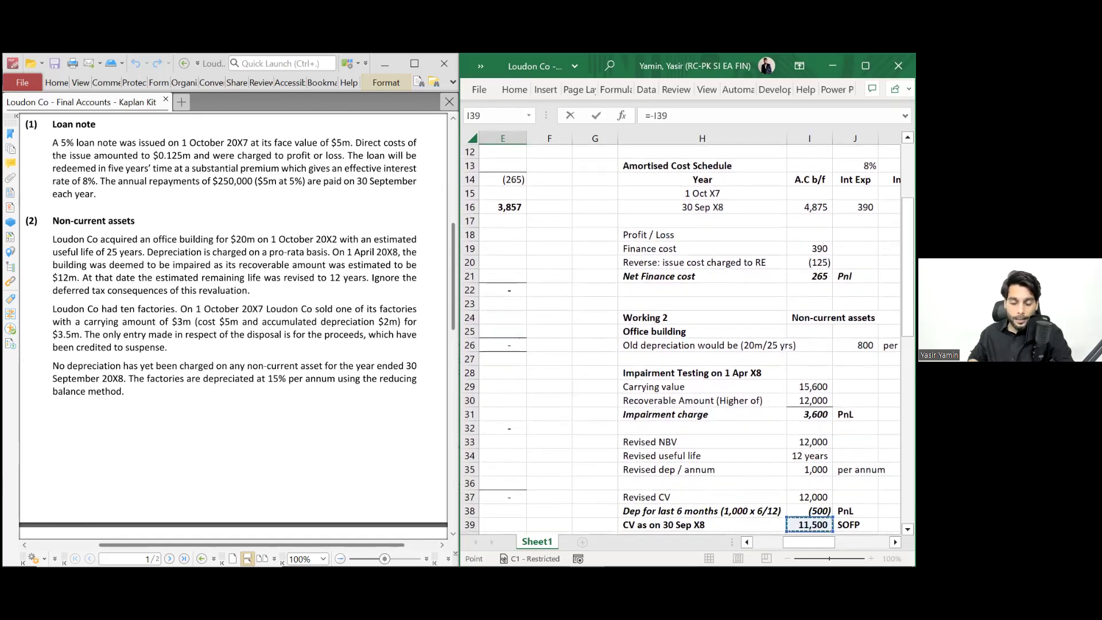
pyautogui.press('Down')
pyautogui.press('Down')
pyautogui.press('Up')
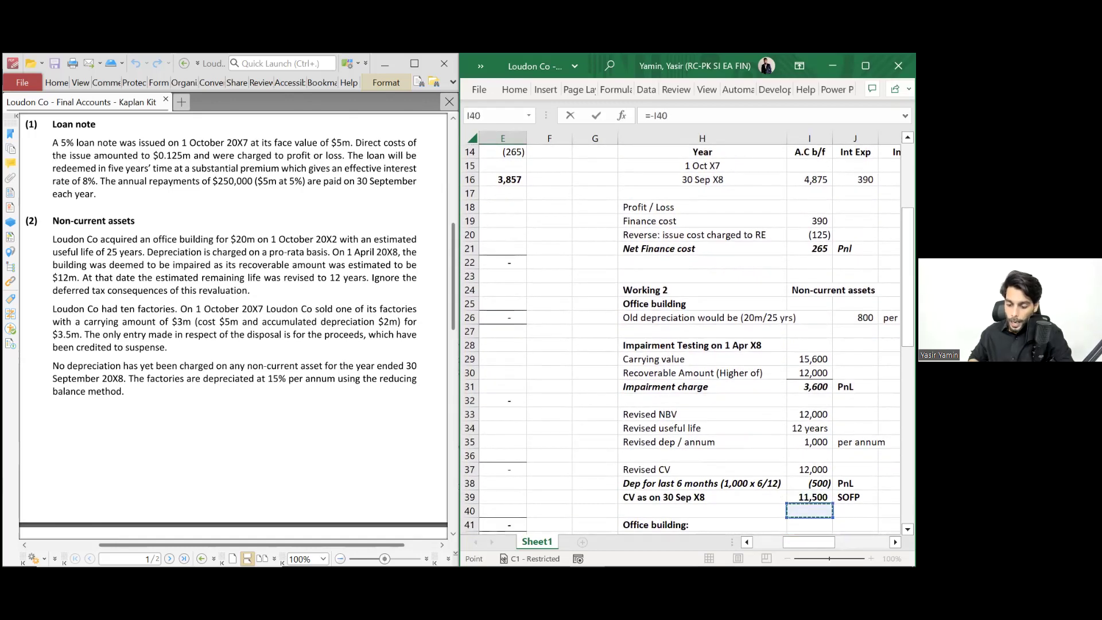
pyautogui.press('Down')
pyautogui.press('Down')
pyautogui.press('Down')
pyautogui.press('Down')
pyautogui.press('Down')
pyautogui.press('Down')
pyautogui.press('Down')
pyautogui.press('Up')
pyautogui.press('Up')
pyautogui.press('Up')
pyautogui.press('Up')
pyautogui.press('Up')
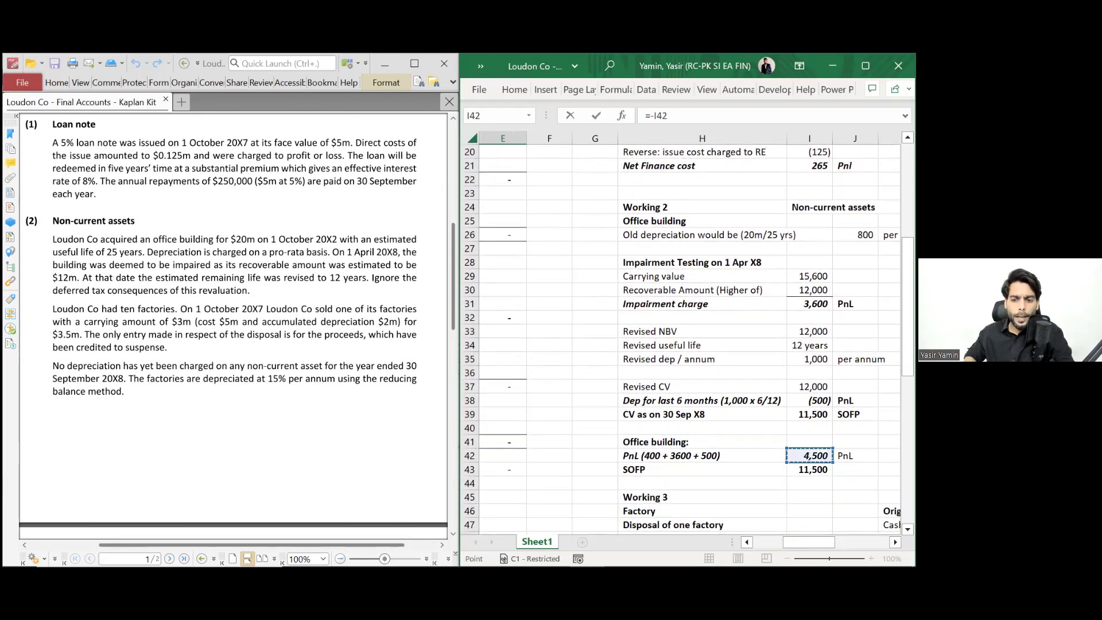
pyautogui.press('Escape')
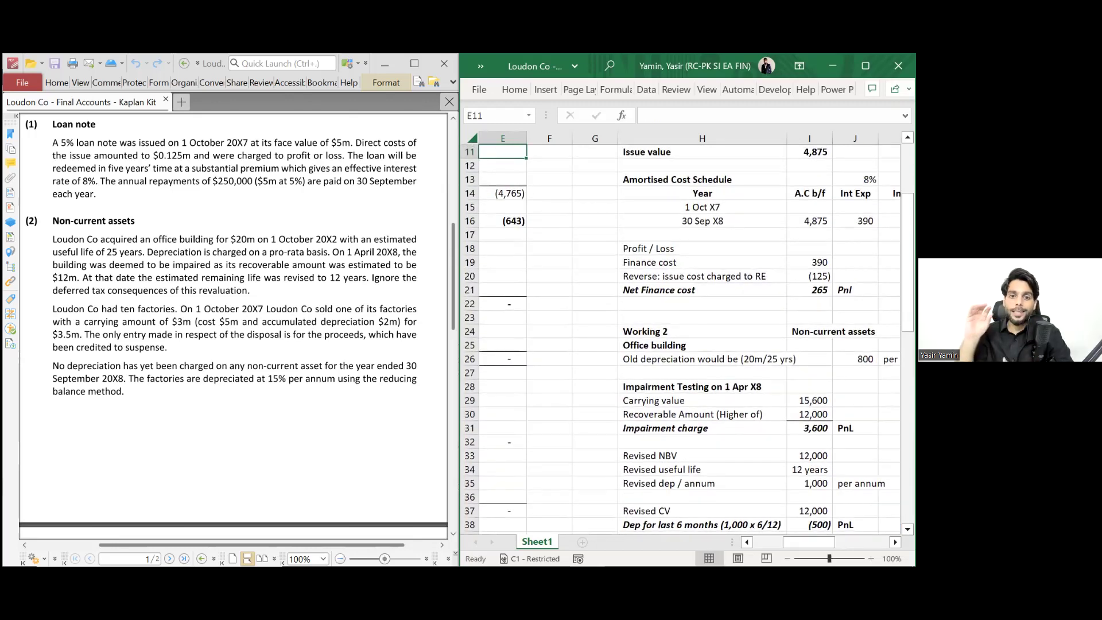
pyautogui.click(810, 373)
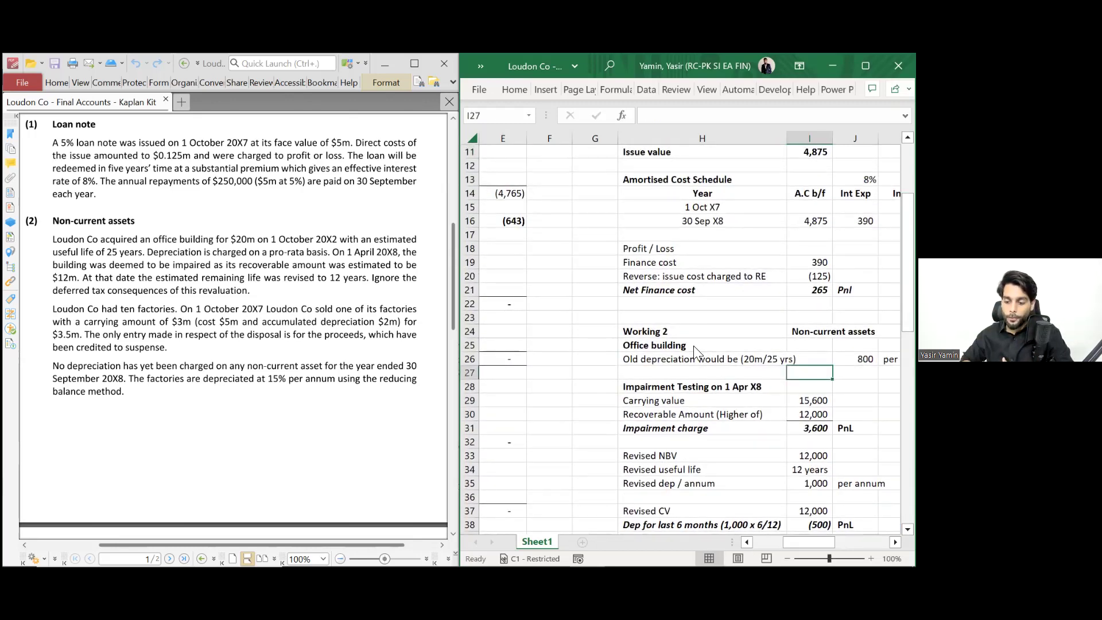
pyautogui.hscroll(-2, 693, 345)
pyautogui.scroll(2, 694, 350)
pyautogui.hscroll(-3, 694, 350)
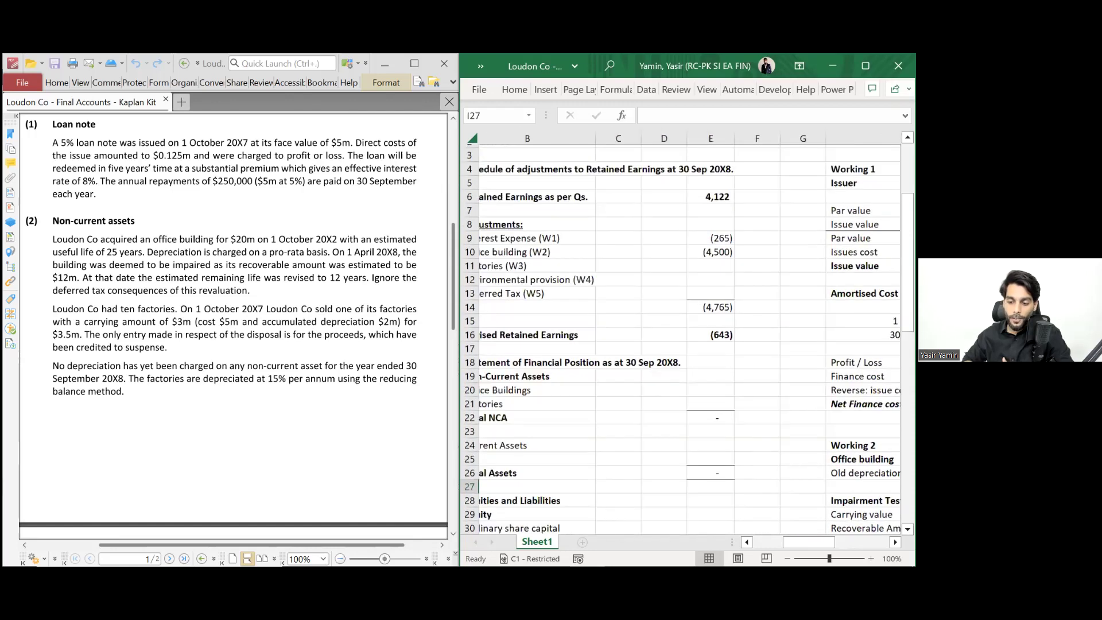
pyautogui.click(741, 253)
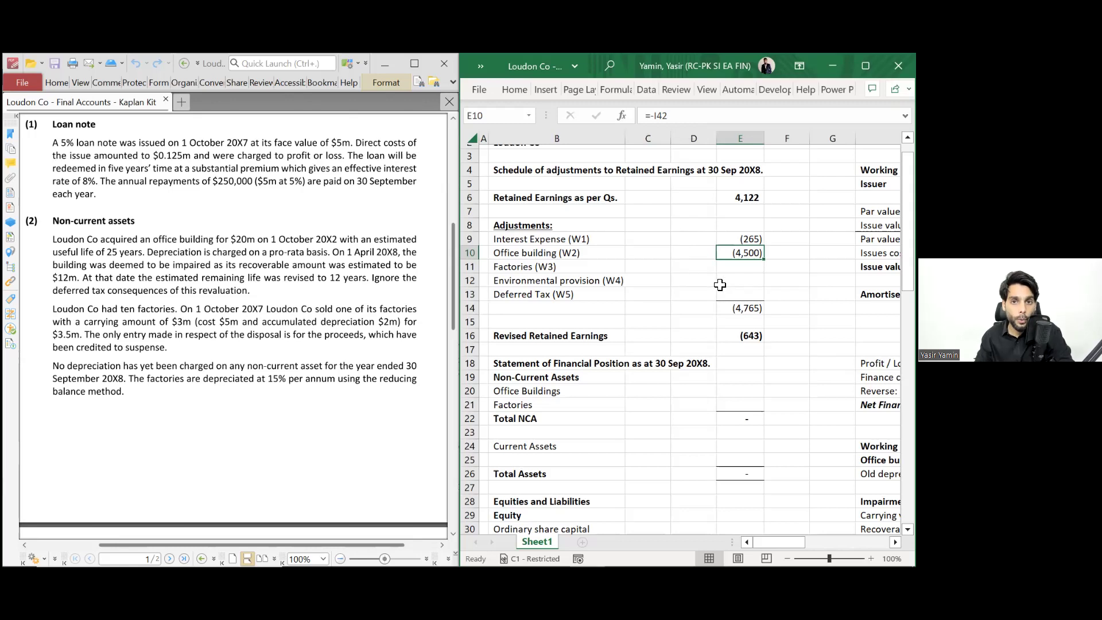
pyautogui.press('Left')
pyautogui.press('Left')
pyautogui.press('Left')
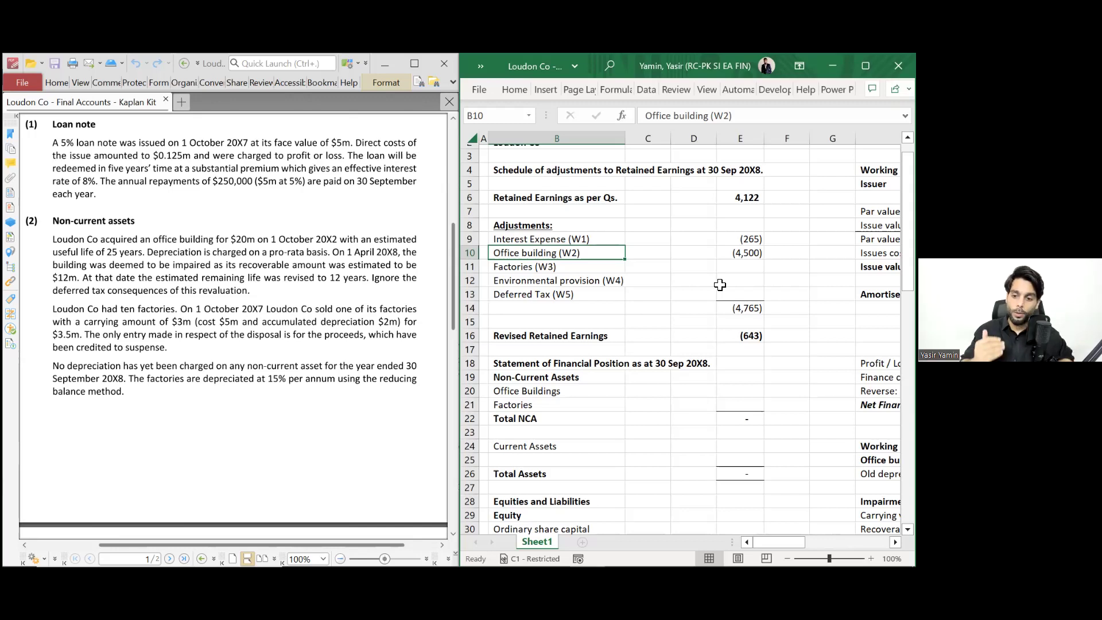
pyautogui.press('Down')
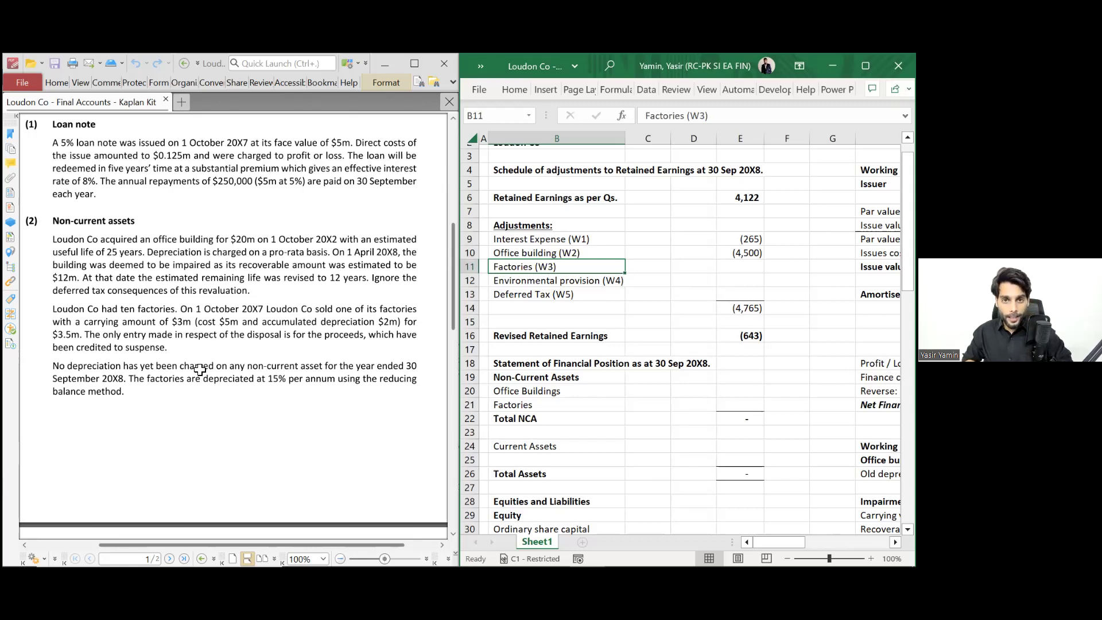
# - Bold and italicise the Working 3 'Total charge - factories (3885 - 500)' 3,385 row
pyautogui.hscroll(5, 718, 336)
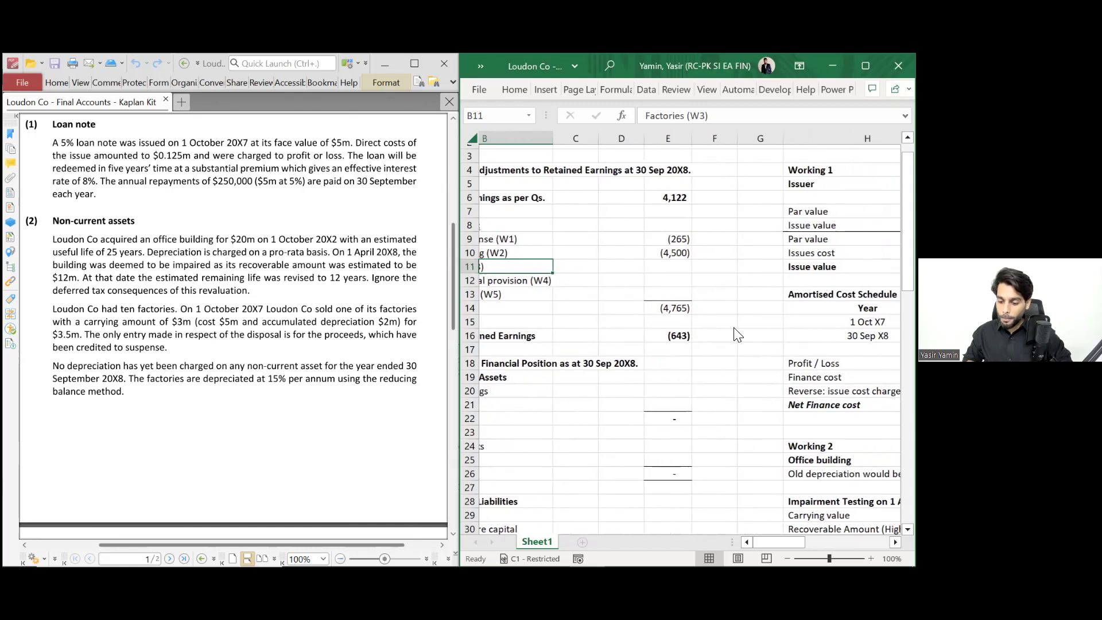
pyautogui.scroll(-8, 738, 334)
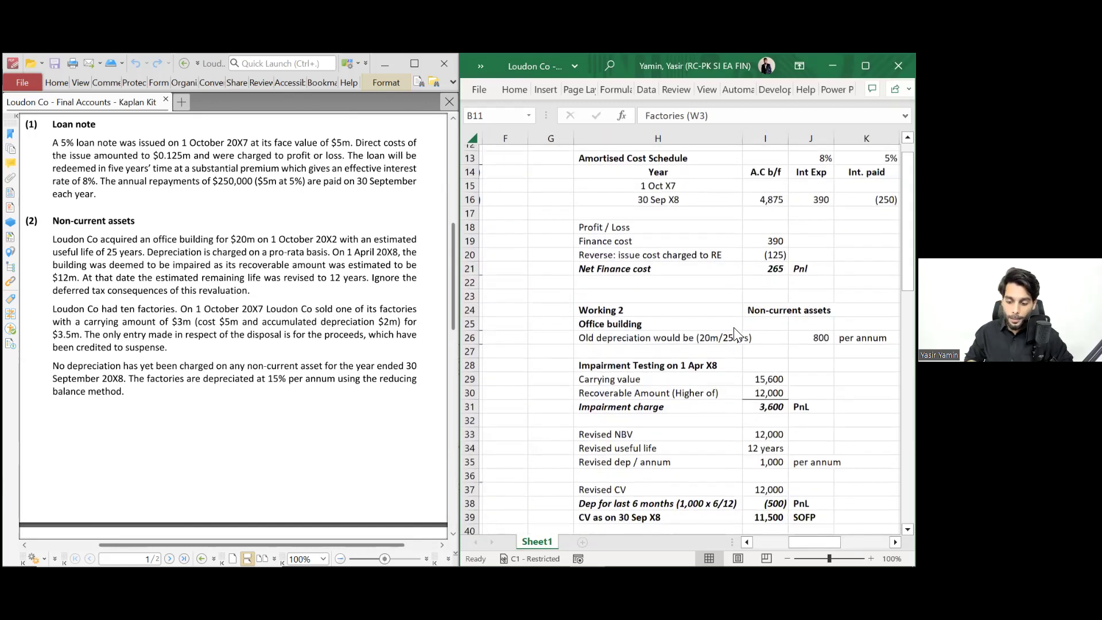
pyautogui.scroll(-4, 737, 334)
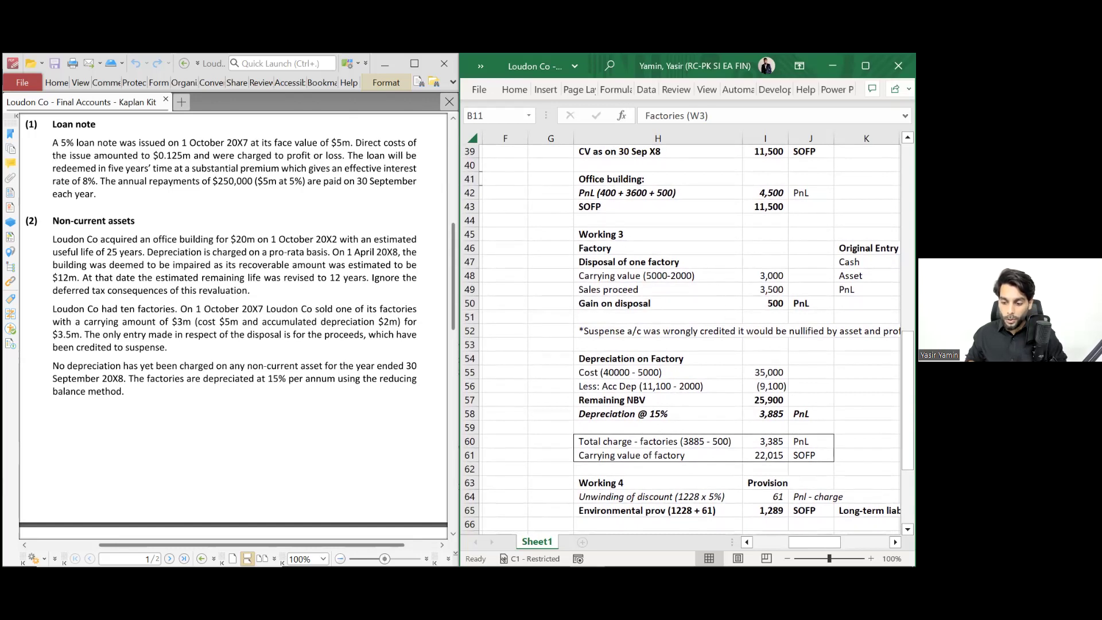
pyautogui.scroll(-2, 616, 316)
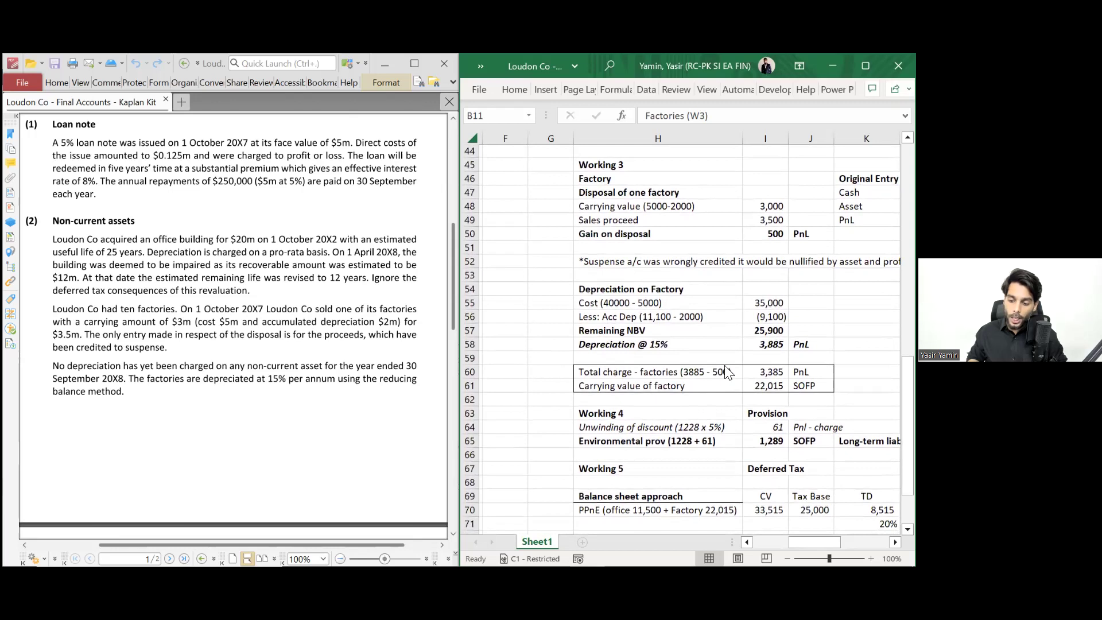
pyautogui.scroll(-1, 682, 339)
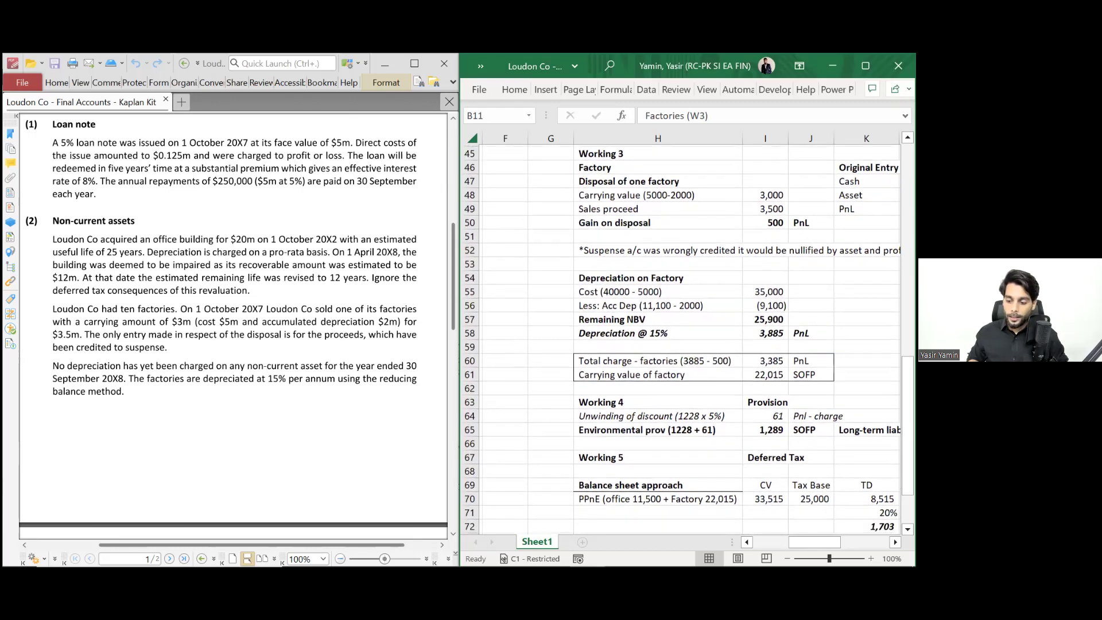
pyautogui.click(765, 360)
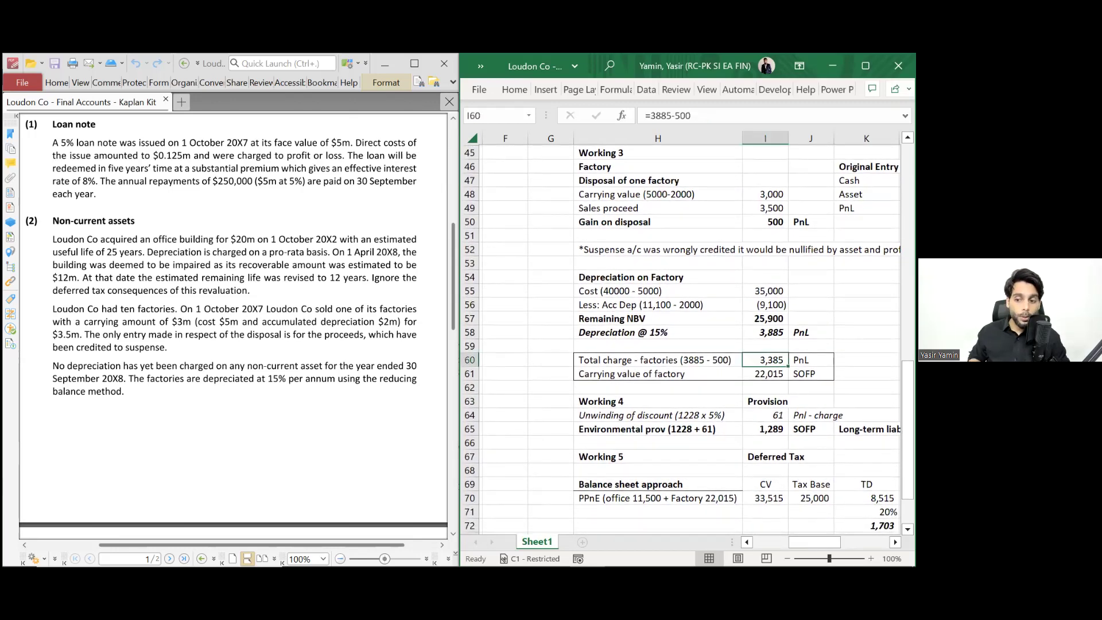
pyautogui.moveTo(811, 360); pyautogui.dragTo(658, 360)
pyautogui.hotkey('ctrl', 'b')
pyautogui.hotkey('ctrl', 'i')
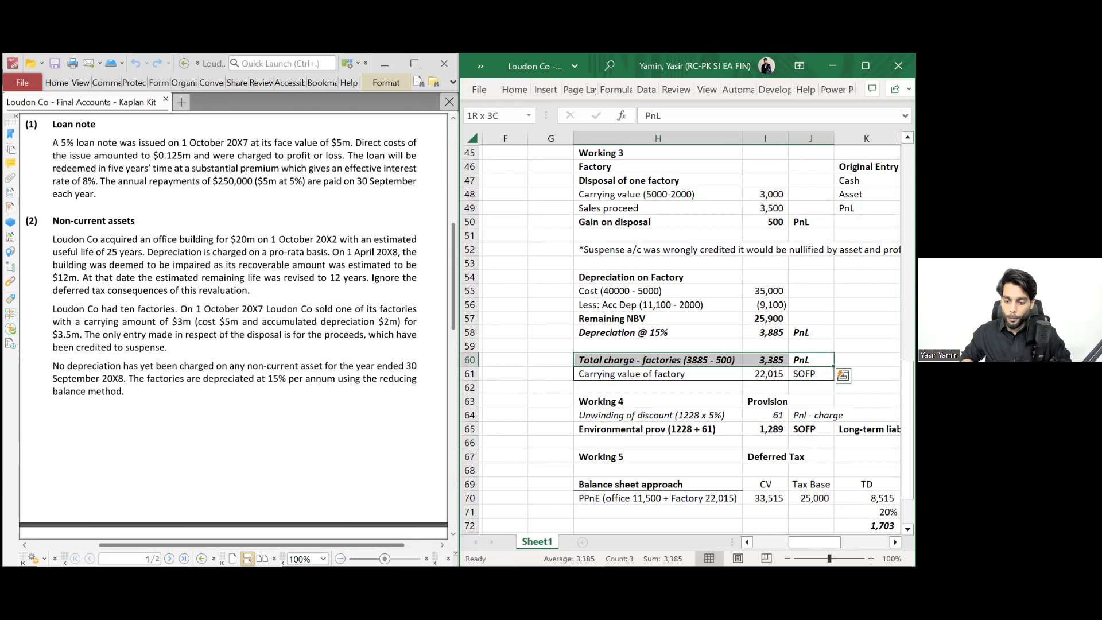
pyautogui.hscroll(-5, 689, 333)
pyautogui.scroll(6, 689, 333)
pyautogui.scroll(8, 541, 198)
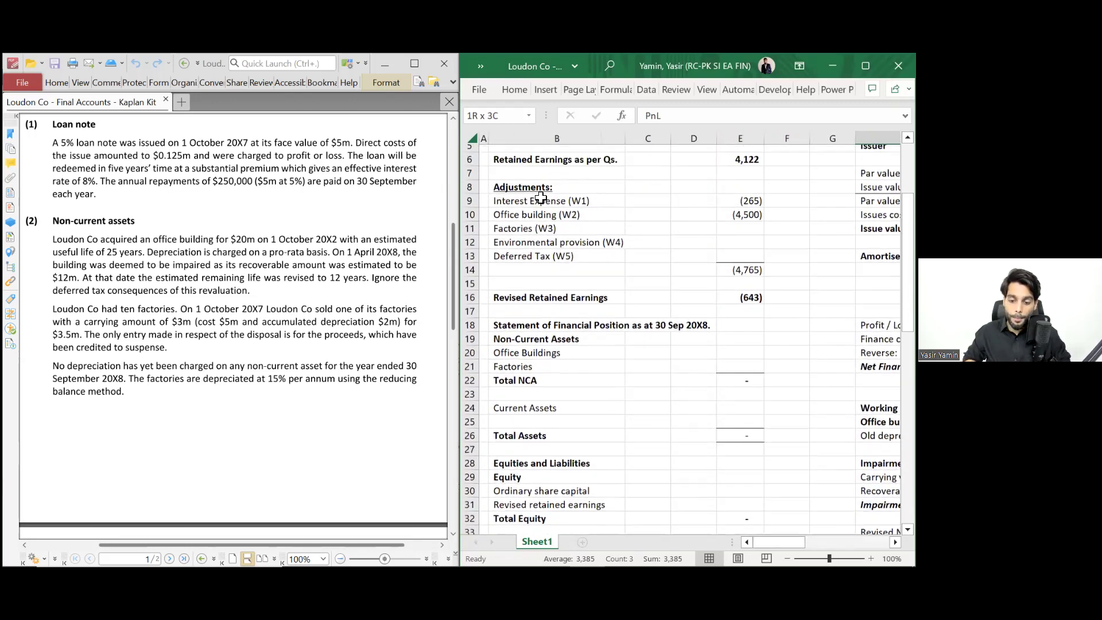
pyautogui.scroll(1, 541, 198)
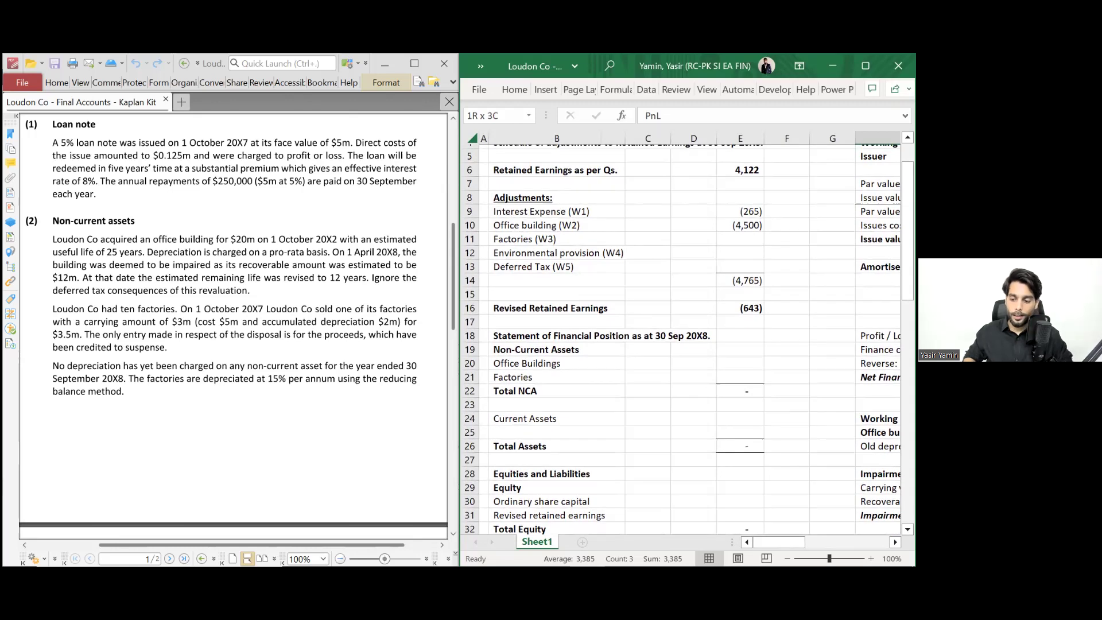
# - Link Factories (W3) in E11 to the 3,385 charge in I60, showing (3,385)
pyautogui.click(740, 239)
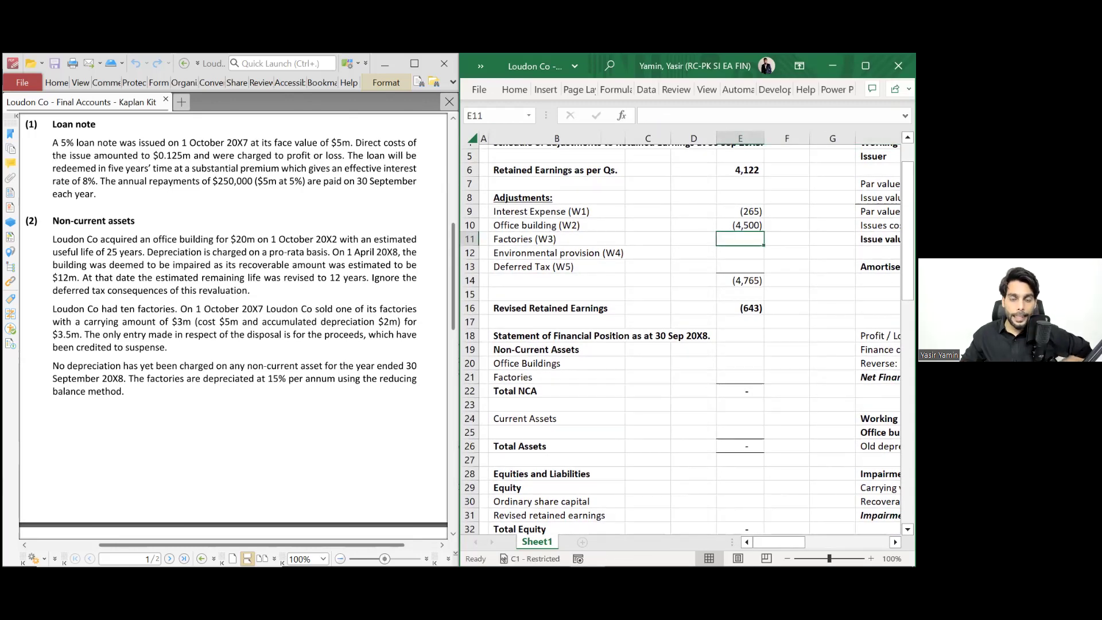
pyautogui.write('=-')
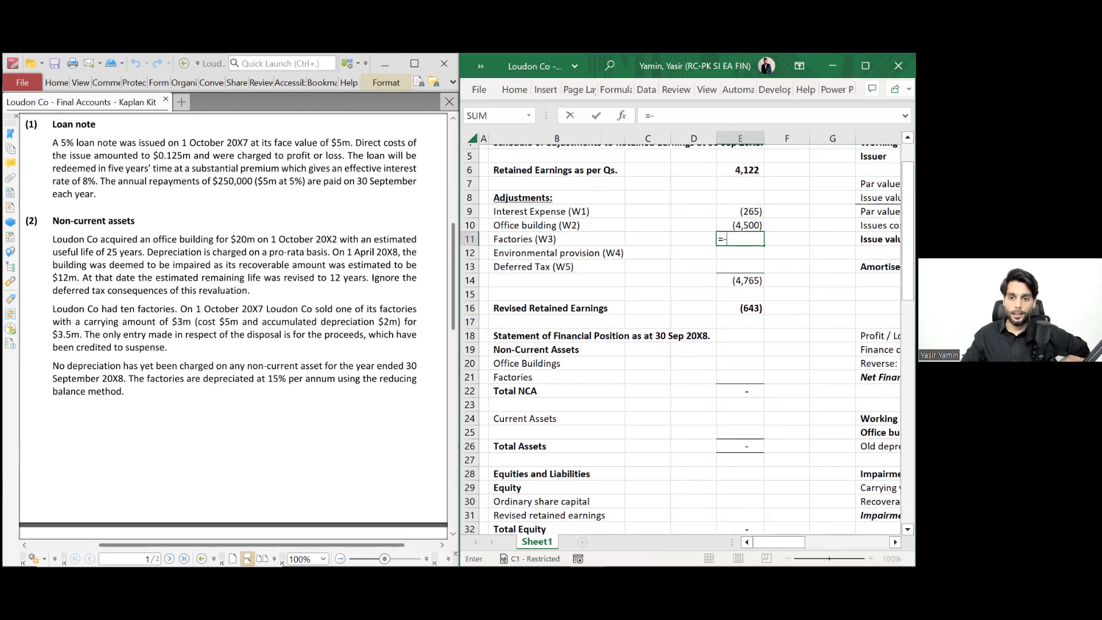
pyautogui.scroll(-2, 683, 339)
pyautogui.hscroll(10, 683, 339)
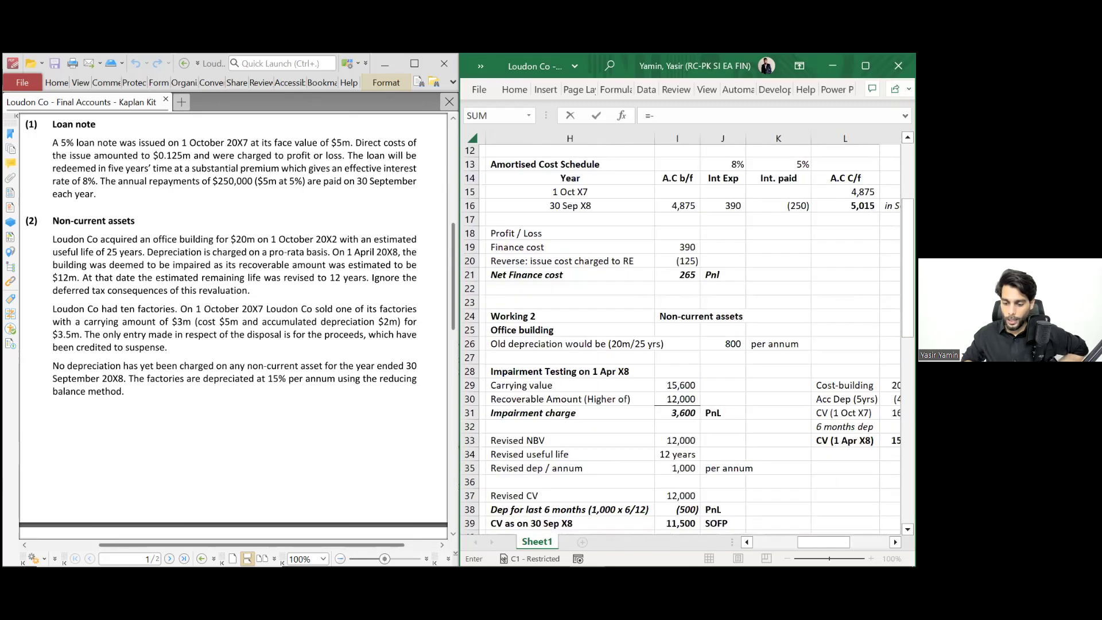
pyautogui.hscroll(-5, 683, 339)
pyautogui.scroll(-4, 683, 338)
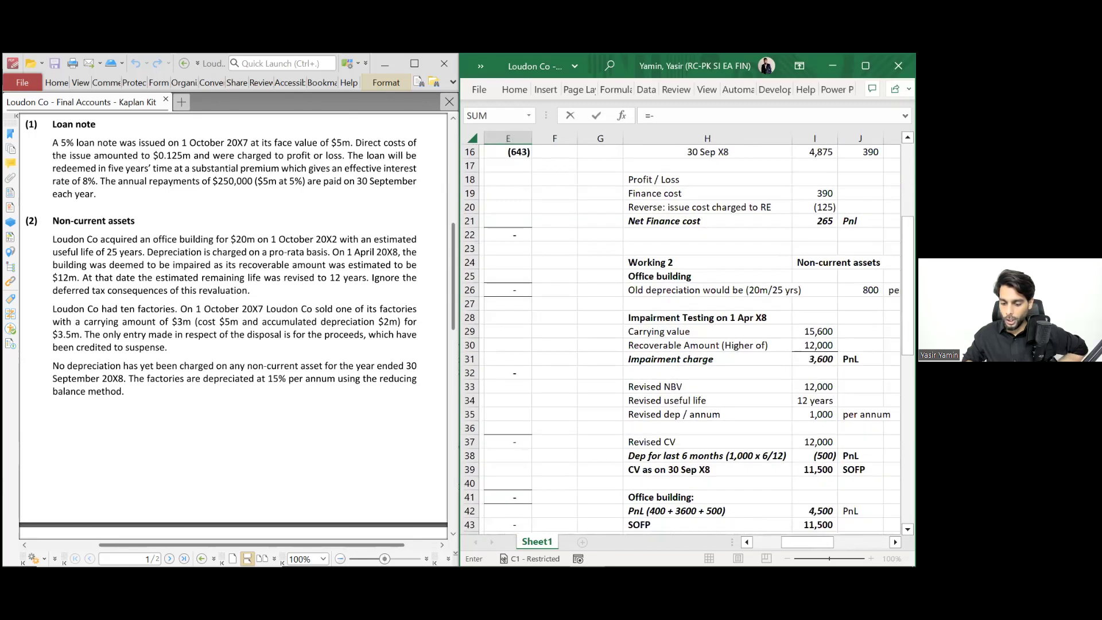
pyautogui.scroll(-4, 683, 339)
pyautogui.hscroll(1, 683, 339)
pyautogui.scroll(-2, 675, 425)
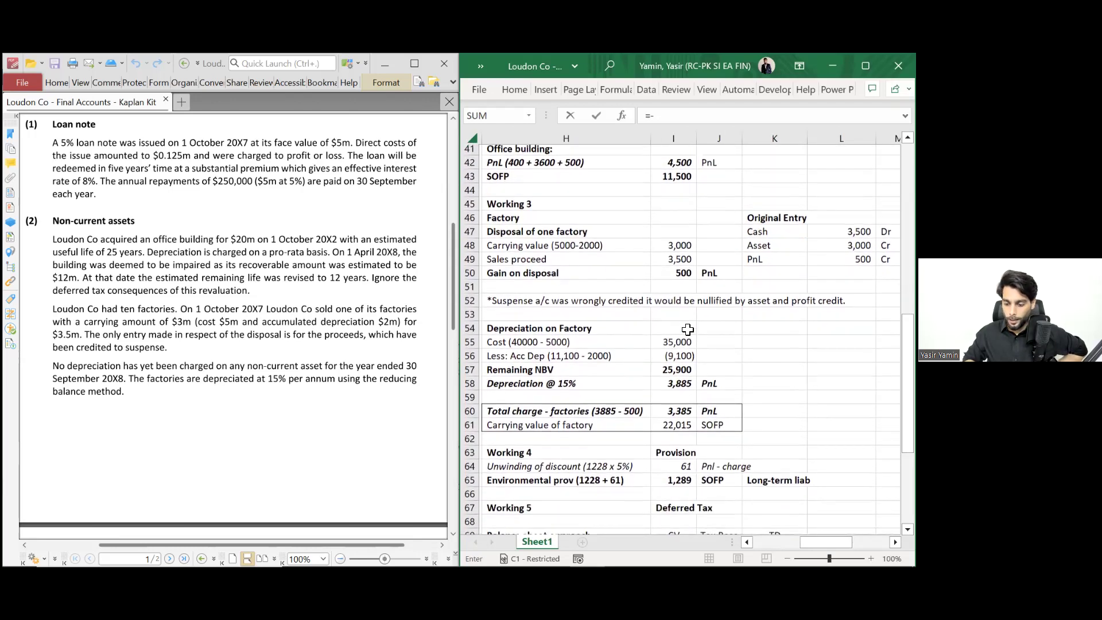
pyautogui.click(678, 393)
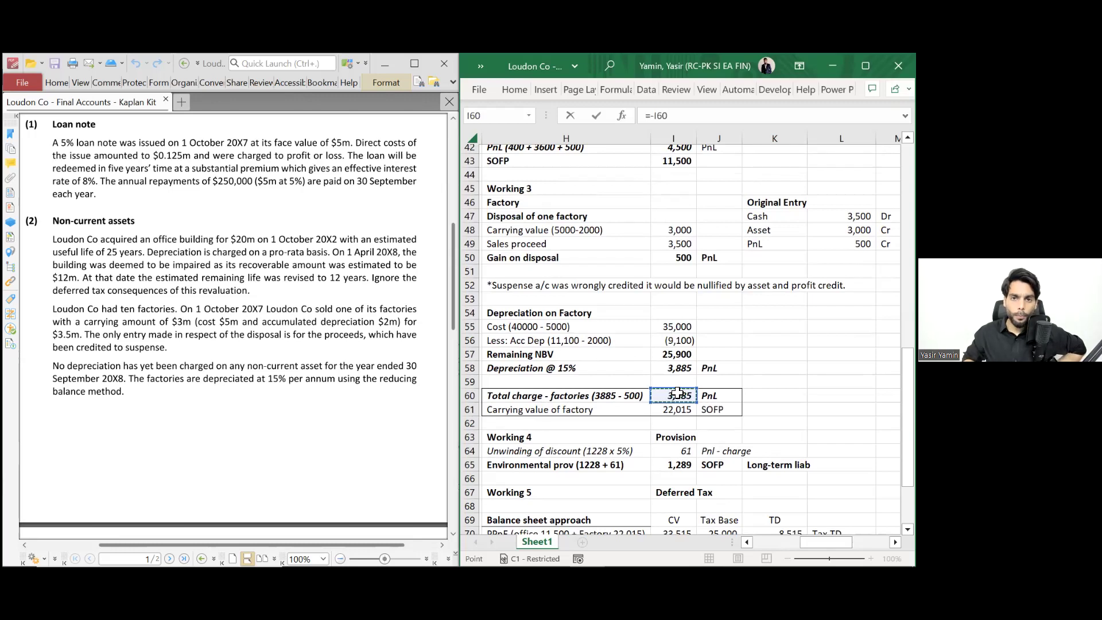
pyautogui.press('Return')
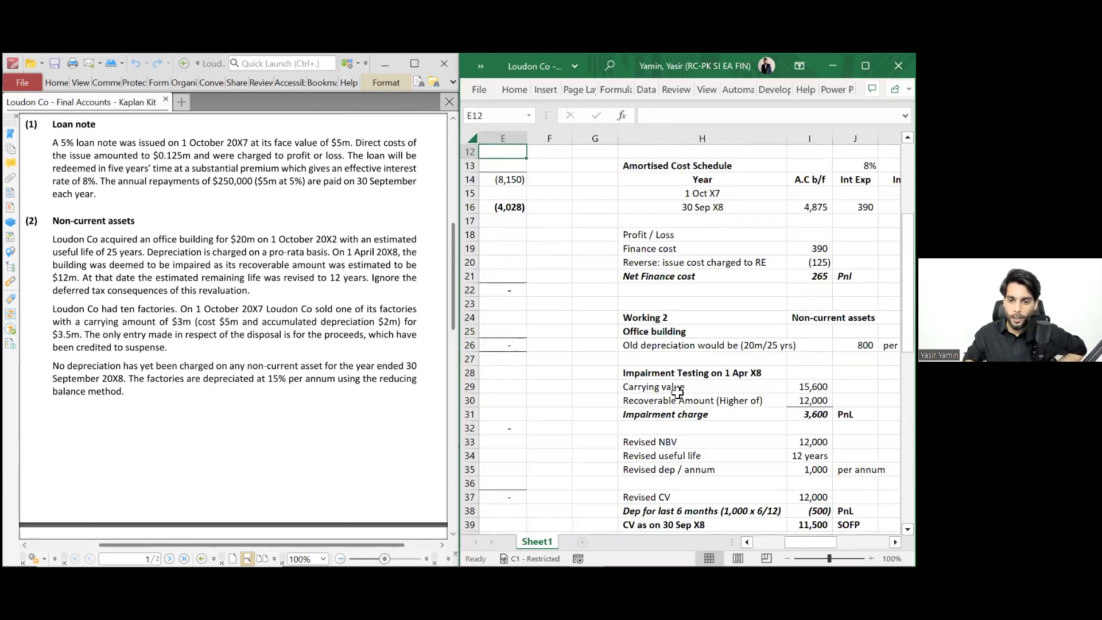
pyautogui.scroll(3, 677, 394)
pyautogui.hscroll(-3, 677, 393)
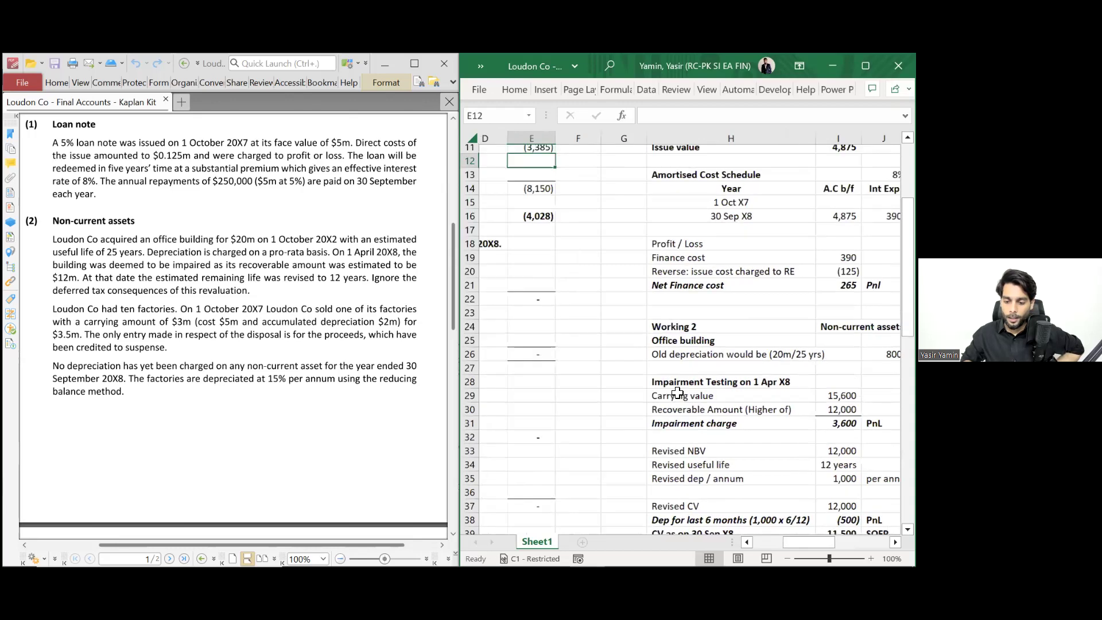
# - Link Environmental provision (W4) in E12 to the 61 unwinding of discount in Working 4
pyautogui.scroll(1, 711, 378)
pyautogui.hscroll(-1, 711, 378)
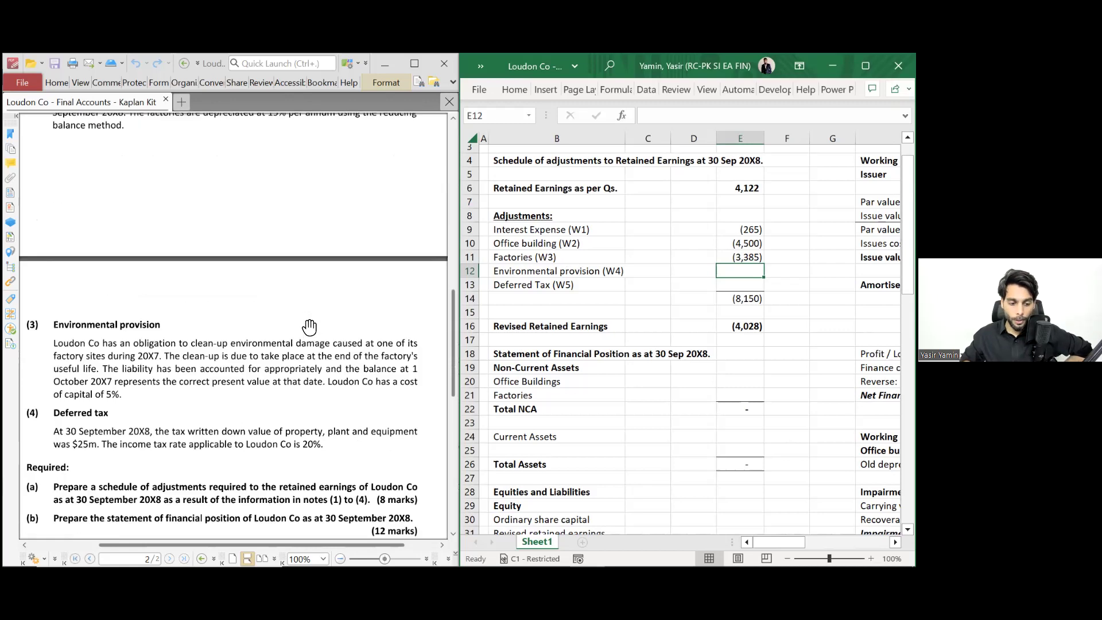
pyautogui.scroll(-7, 310, 327)
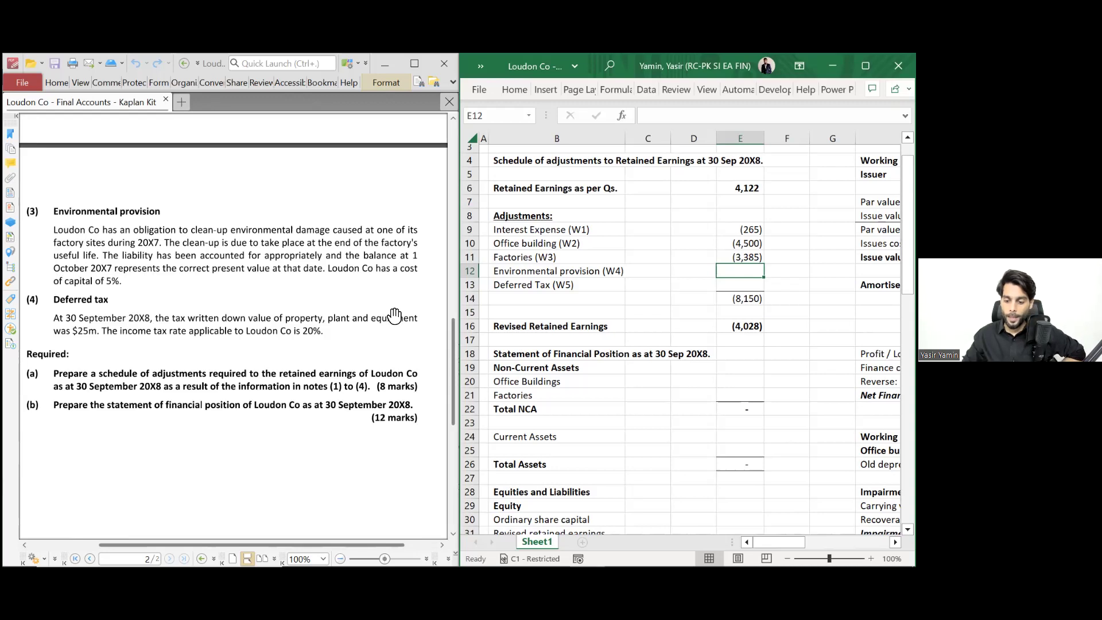
pyautogui.write('=-')
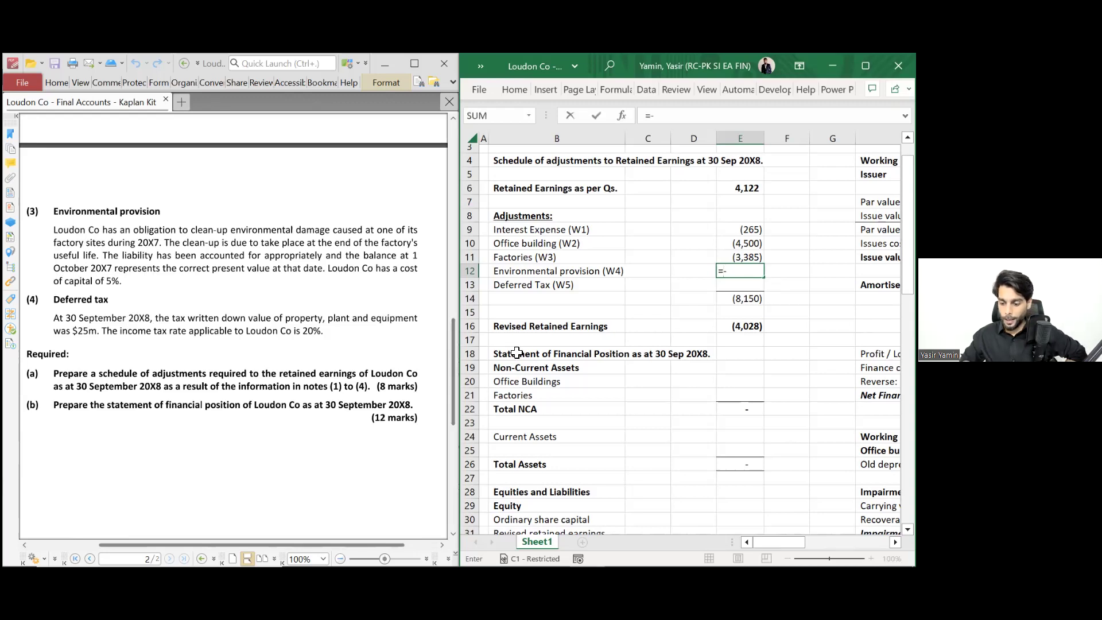
pyautogui.hscroll(3, 605, 343)
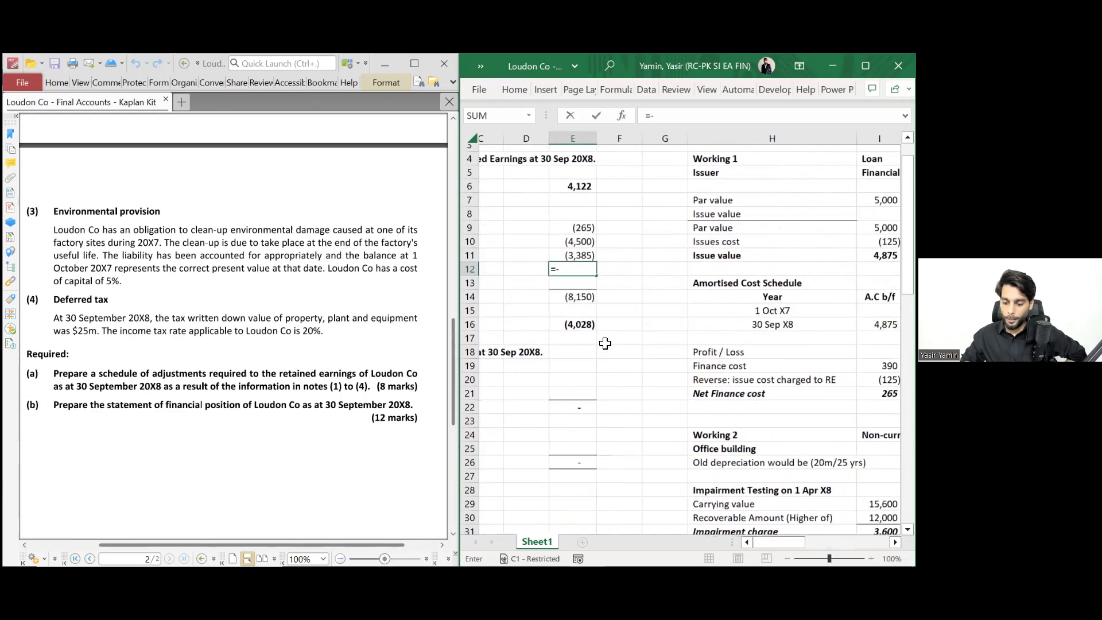
pyautogui.scroll(-2, 605, 343)
pyautogui.scroll(-10, 605, 343)
pyautogui.hscroll(1, 605, 343)
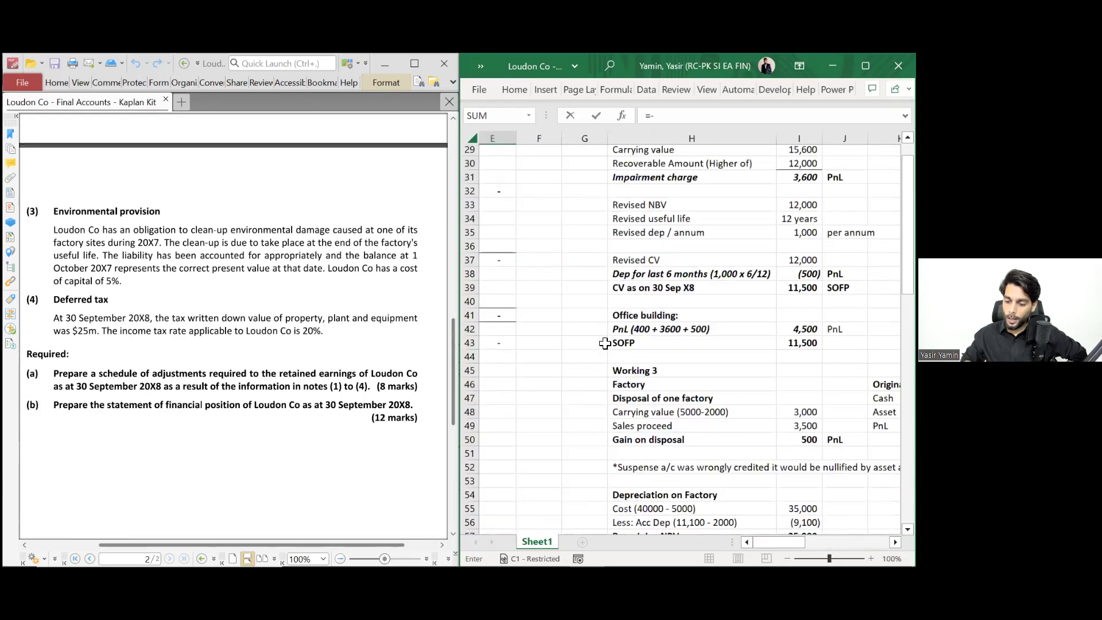
pyautogui.scroll(-6, 605, 343)
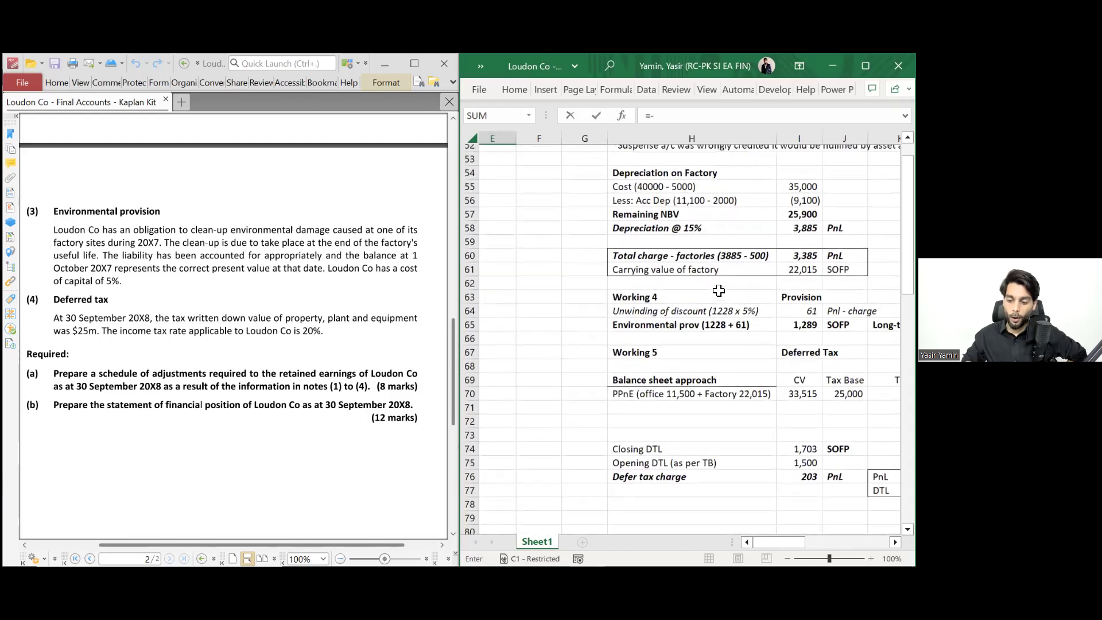
pyautogui.hscroll(2, 720, 279)
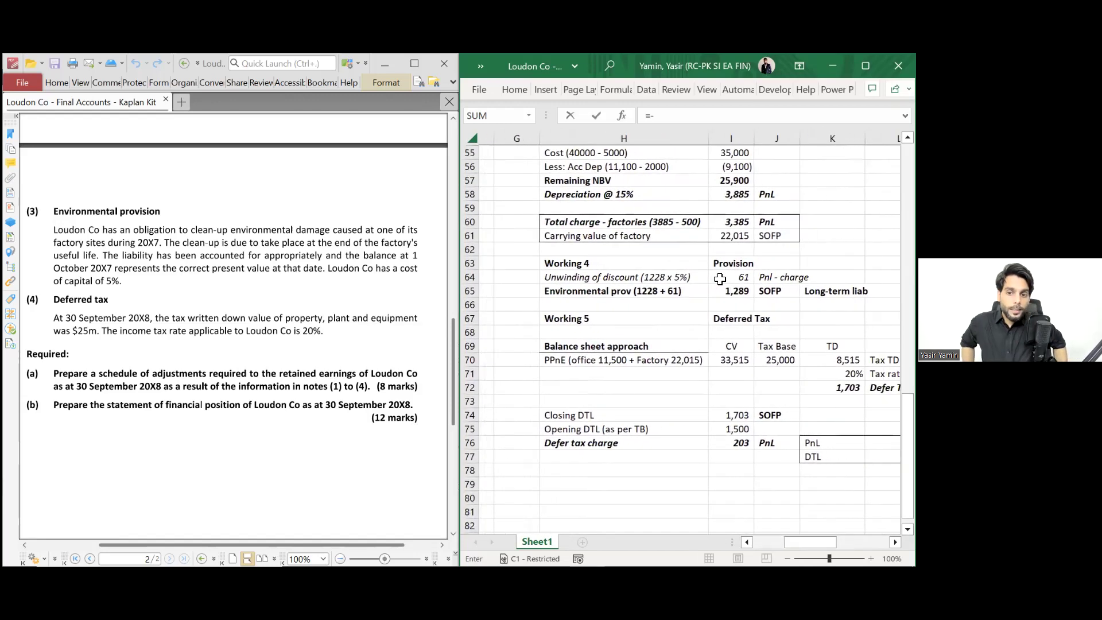
pyautogui.click(720, 279)
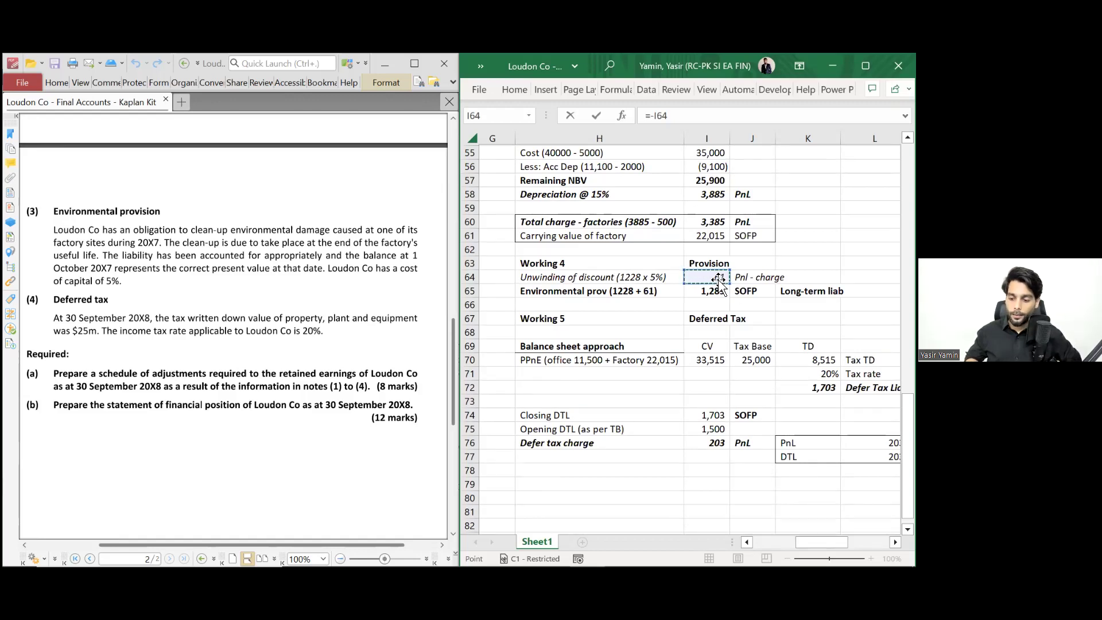
pyautogui.press('Escape')
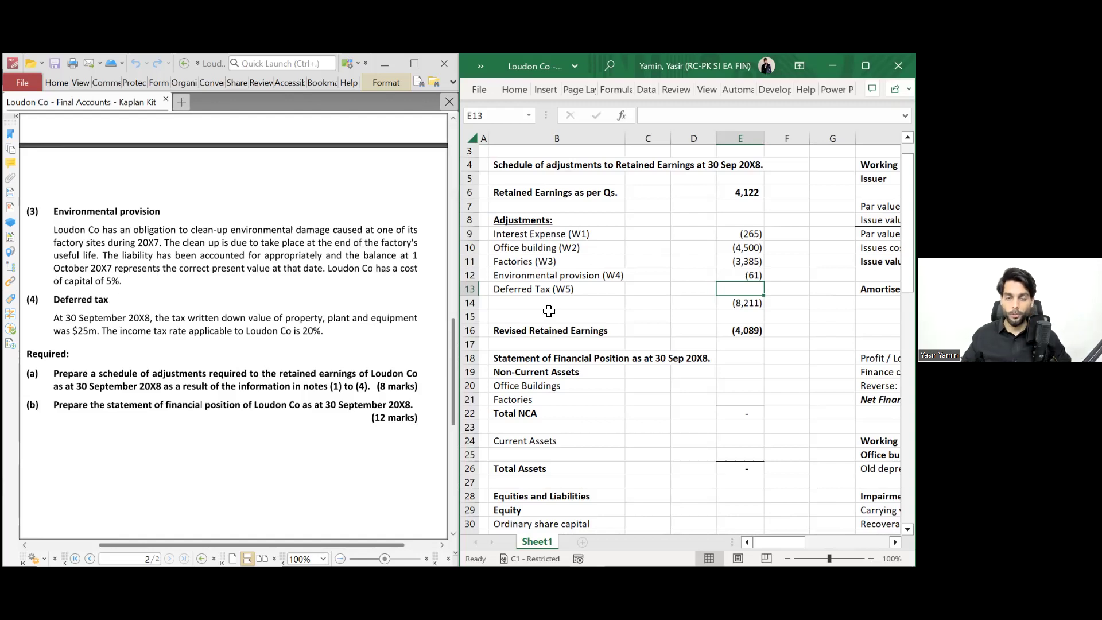
# - Enter Deferred Tax (W5) in E13 as =-I76, showing (203)
pyautogui.write('=-')
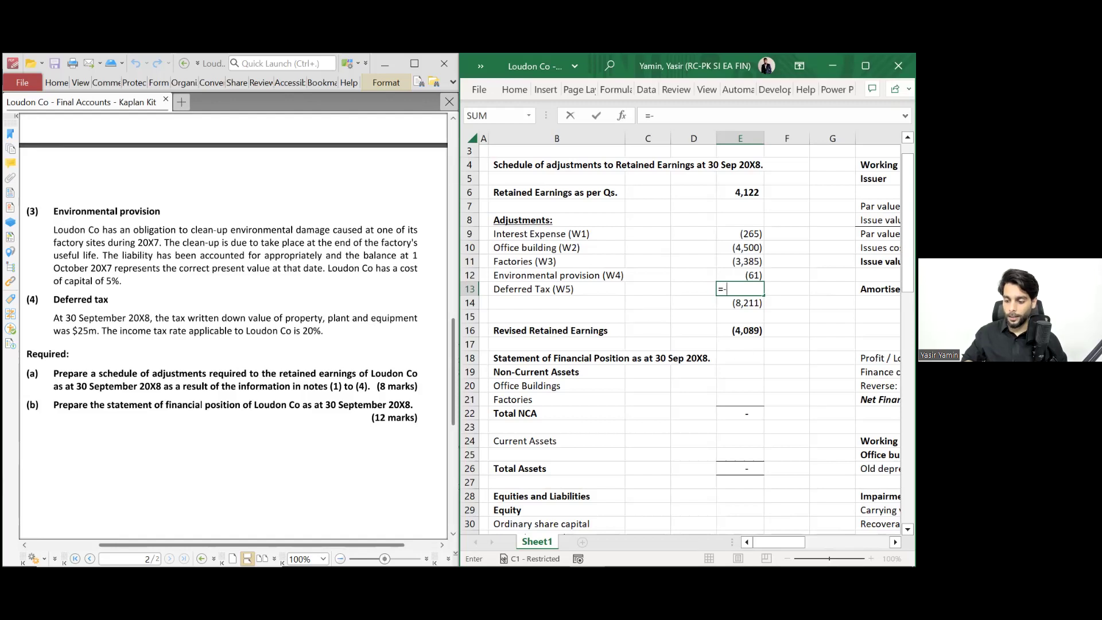
pyautogui.scroll(-9, 681, 333)
pyautogui.hscroll(2, 681, 333)
pyautogui.scroll(-6, 681, 339)
pyautogui.hscroll(2, 681, 338)
pyautogui.scroll(-2, 681, 339)
pyautogui.hscroll(1, 681, 339)
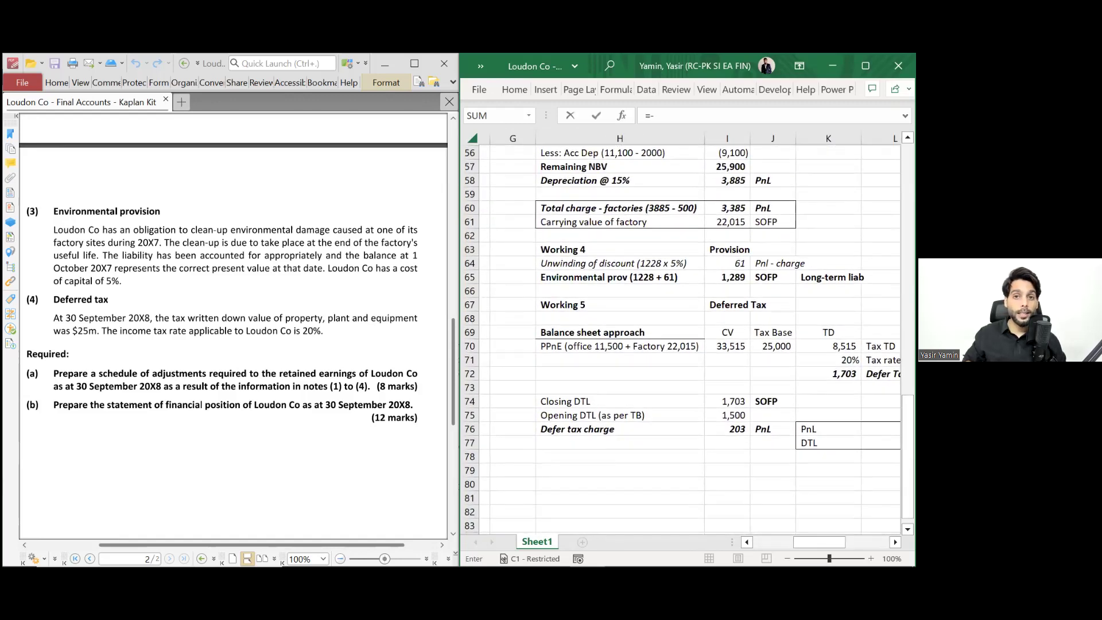
pyautogui.click(728, 429)
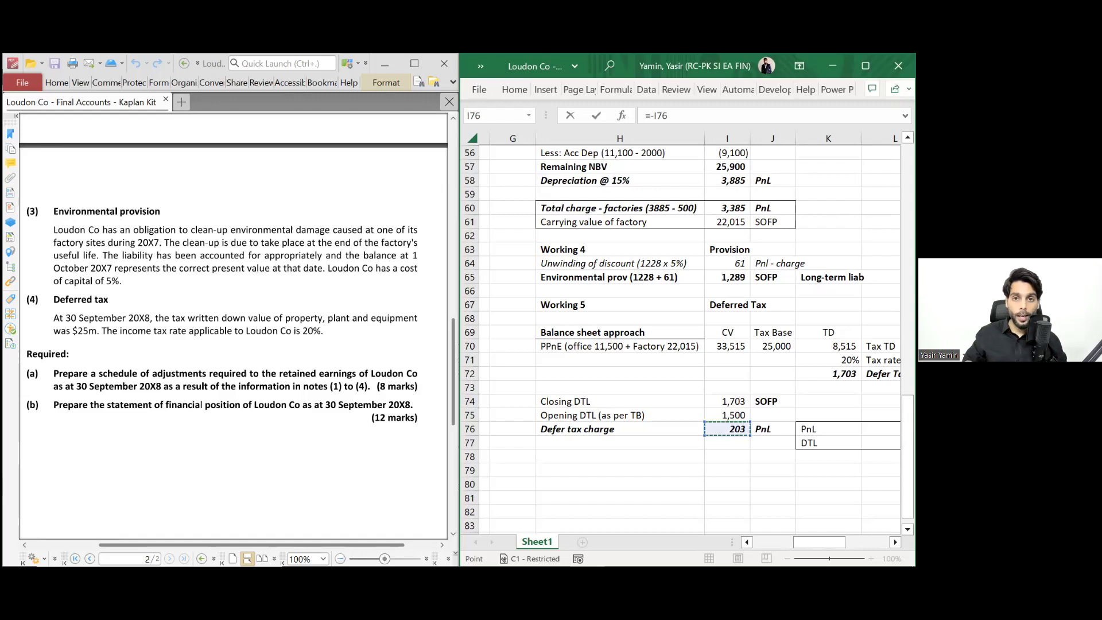
pyautogui.press('Return')
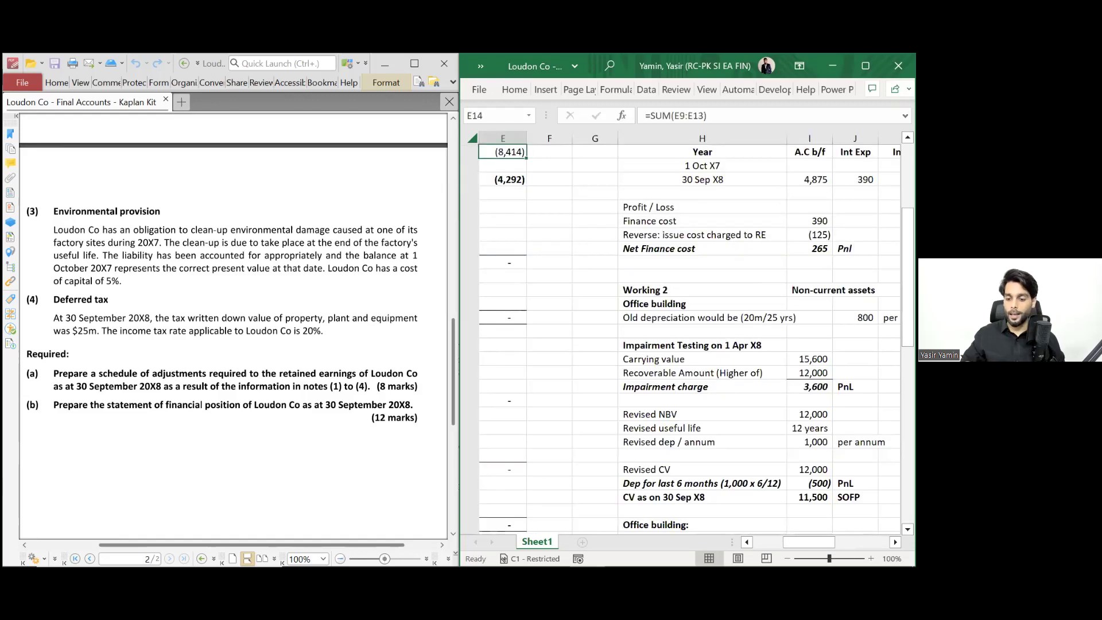
# - Total the adjustments in E14 as =E9+E10+E11+E12+E13, giving (8,414)
pyautogui.scroll(4, 689, 333)
pyautogui.hscroll(-3, 689, 332)
pyautogui.scroll(1, 680, 333)
pyautogui.hscroll(-1, 680, 333)
pyautogui.moveTo(740, 250); pyautogui.dragTo(740, 305)
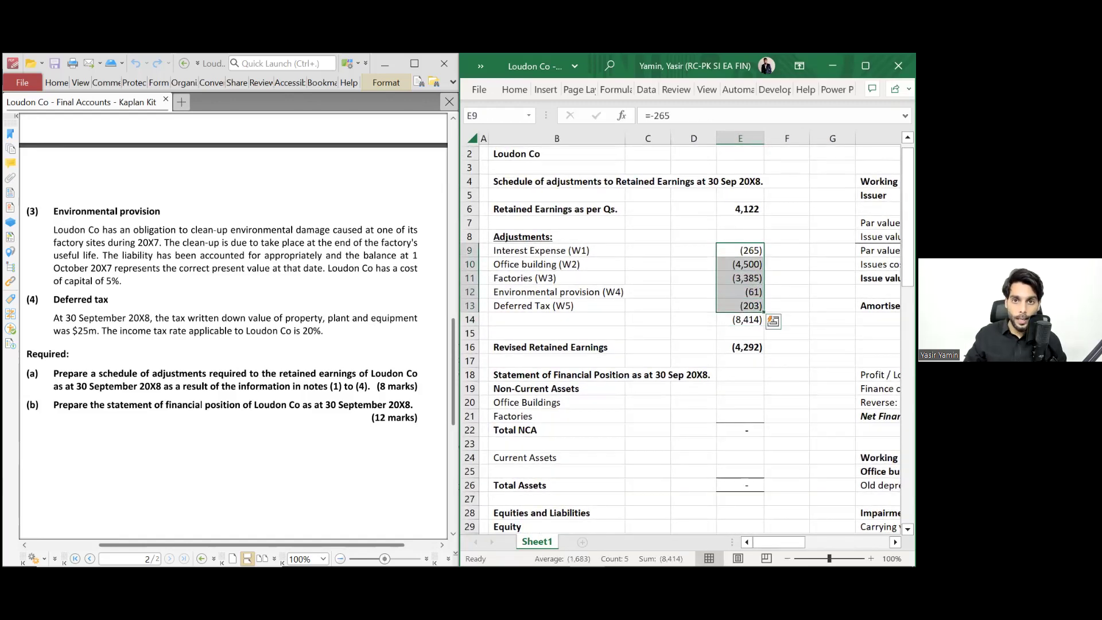
pyautogui.press('Up')
pyautogui.press('Up')
pyautogui.press('Up')
pyautogui.press('Down')
pyautogui.press('Down')
pyautogui.press('Down')
pyautogui.press('Down')
pyautogui.press('Down')
pyautogui.press('Down')
pyautogui.press('Down')
pyautogui.press('Down')
pyautogui.write('=')
pyautogui.press('Up')
pyautogui.press('Up')
pyautogui.press('Up')
pyautogui.press('Up')
pyautogui.press('Up')
pyautogui.press('Up')
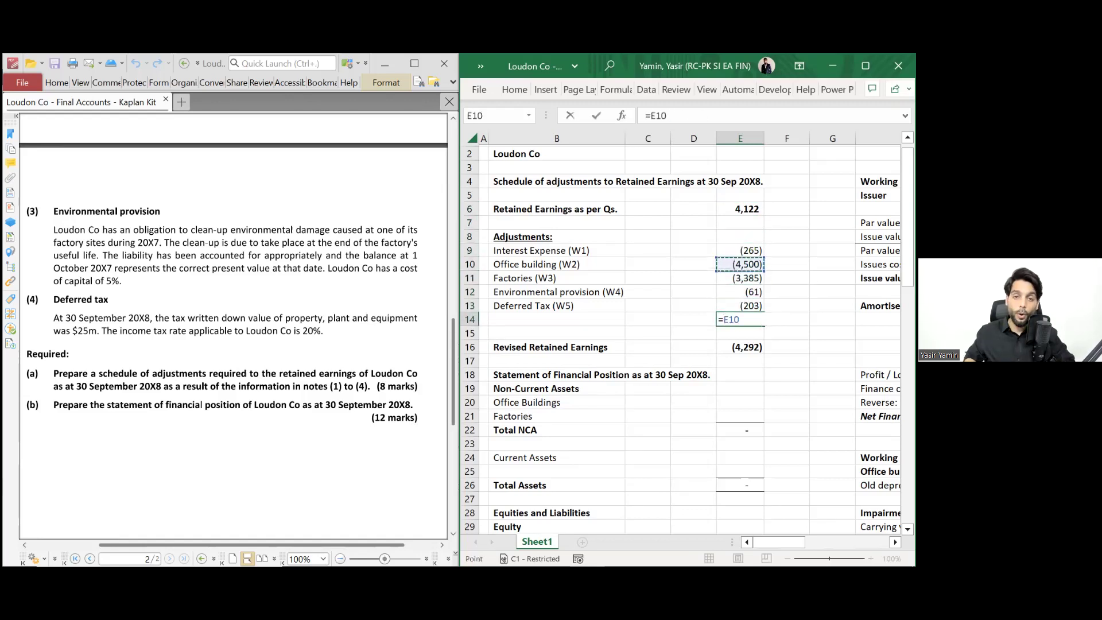
pyautogui.press('Down')
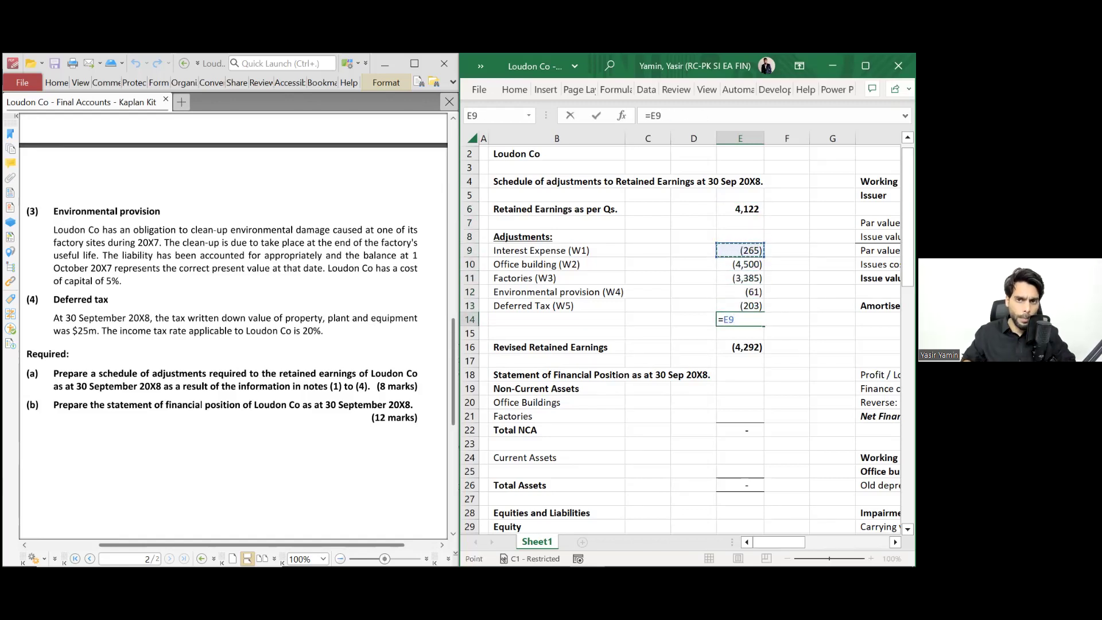
pyautogui.write('+')
pyautogui.press('Up')
pyautogui.press('Up')
pyautogui.press('Up')
pyautogui.press('Up')
pyautogui.write('+')
pyautogui.press('Up')
pyautogui.press('Up')
pyautogui.press('Up')
pyautogui.write('+')
pyautogui.press('Up')
pyautogui.press('Up')
pyautogui.write('+')
pyautogui.press('Up')
pyautogui.press('Return')
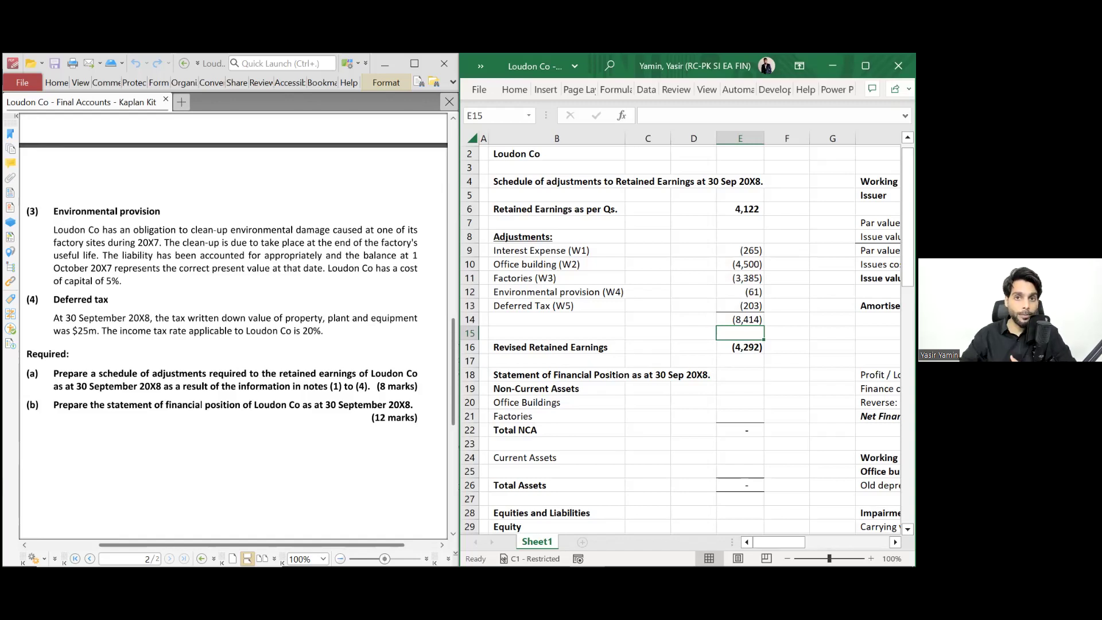
# - Rename the row 16 label to Revised Retained Loss and make it bold
pyautogui.click(740, 347)
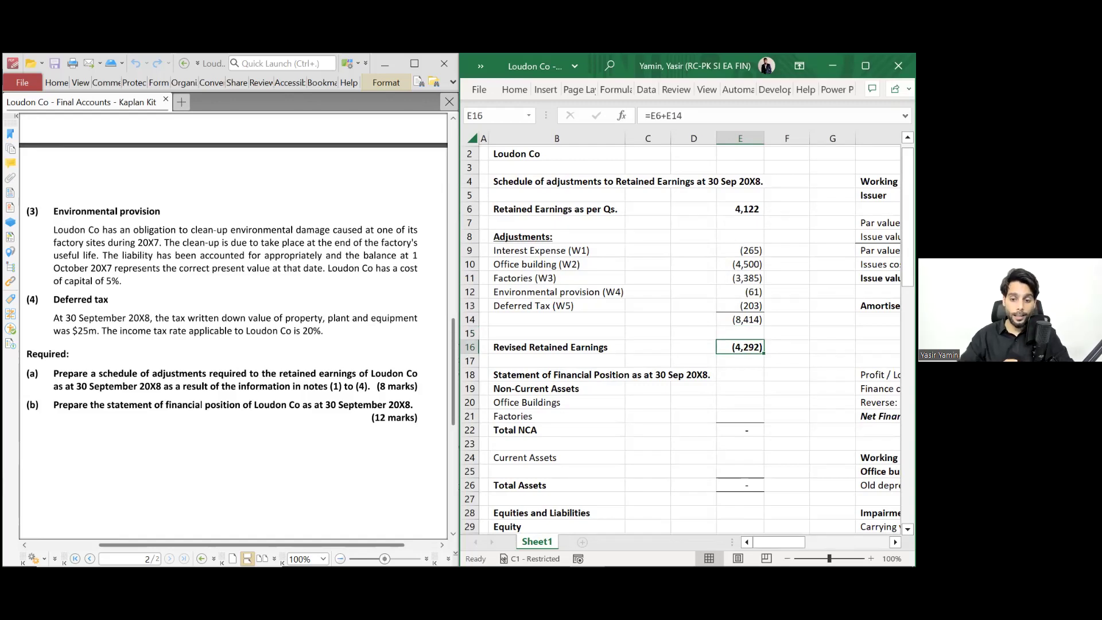
pyautogui.press('Left')
pyautogui.press('Left')
pyautogui.press('Left')
pyautogui.press('F2')
pyautogui.hotkey('ctrl', 'shift', 'Left')
pyautogui.write('Loss')
pyautogui.press('Return')
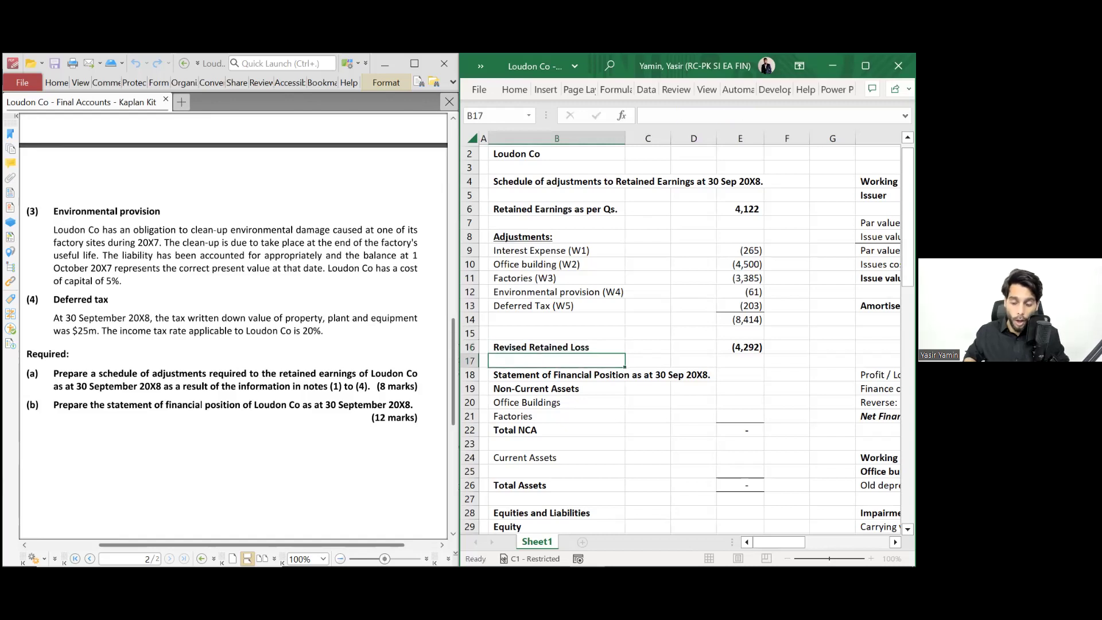
pyautogui.press('Up')
pyautogui.hotkey('ctrl', 'b')
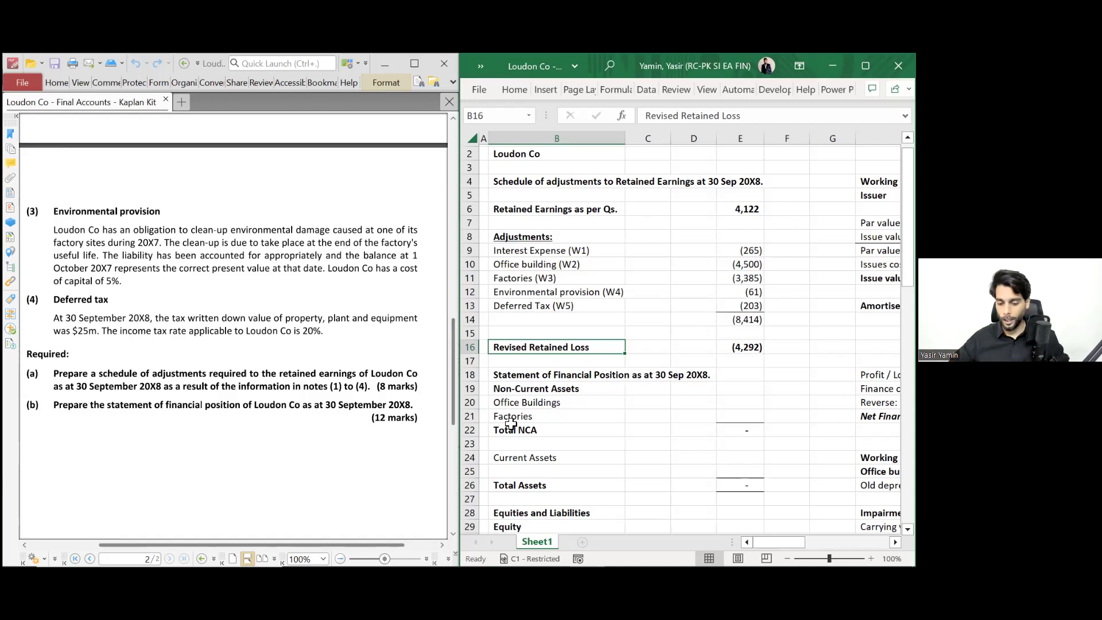
# - Link Office Buildings in E20 to the Working 2 carrying value of 11,500 in I39
pyautogui.scroll(-3, 510, 424)
pyautogui.scroll(-1, 474, 426)
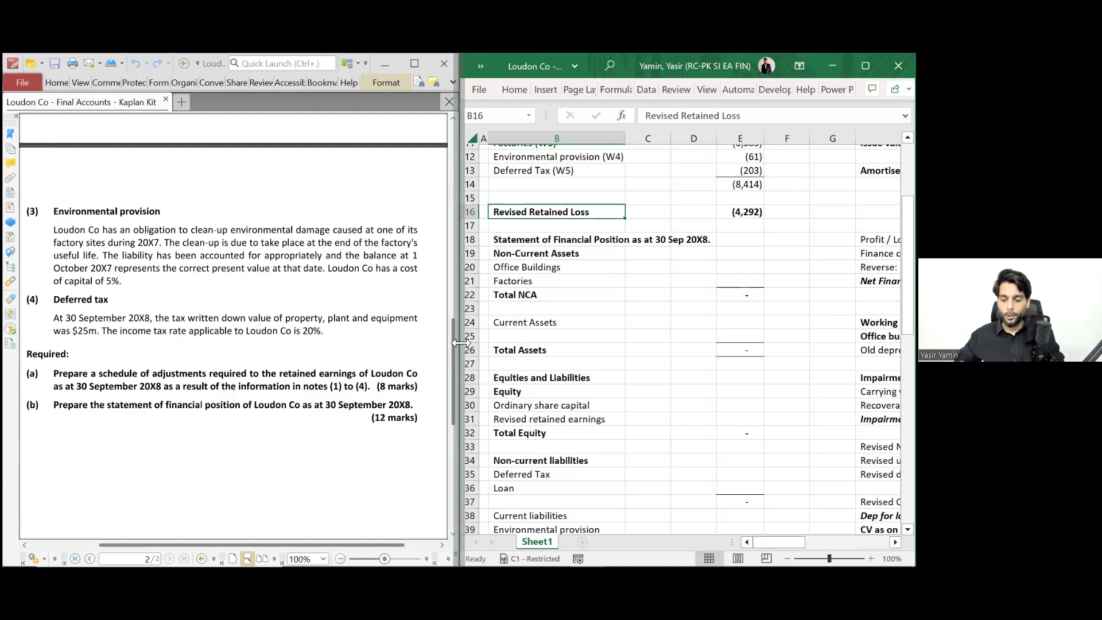
pyautogui.click(546, 246)
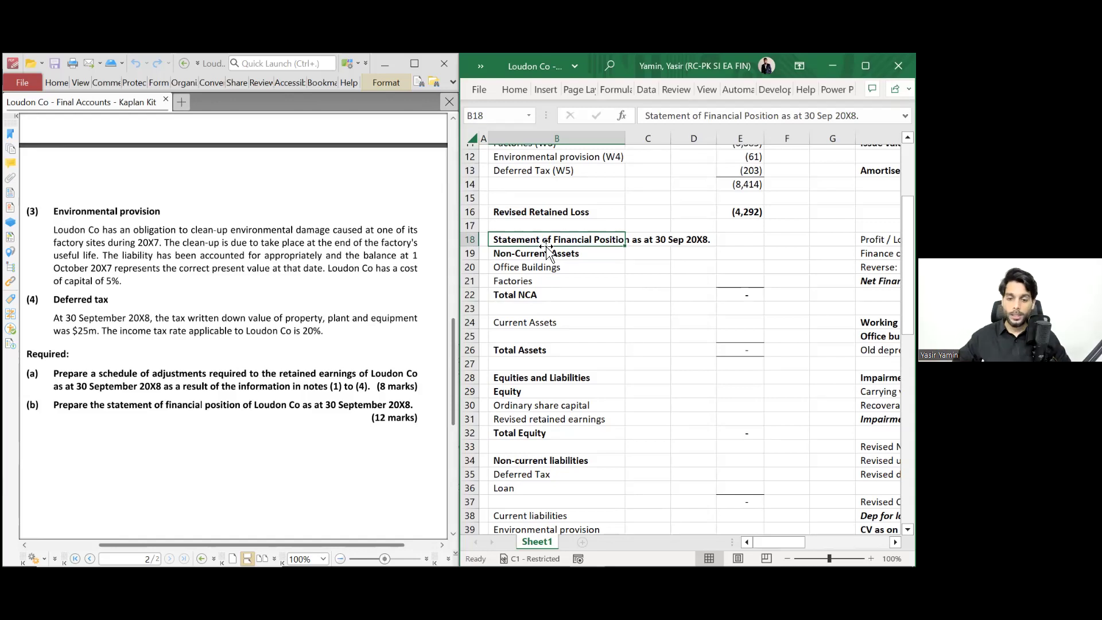
pyautogui.press('Down')
pyautogui.press('Down')
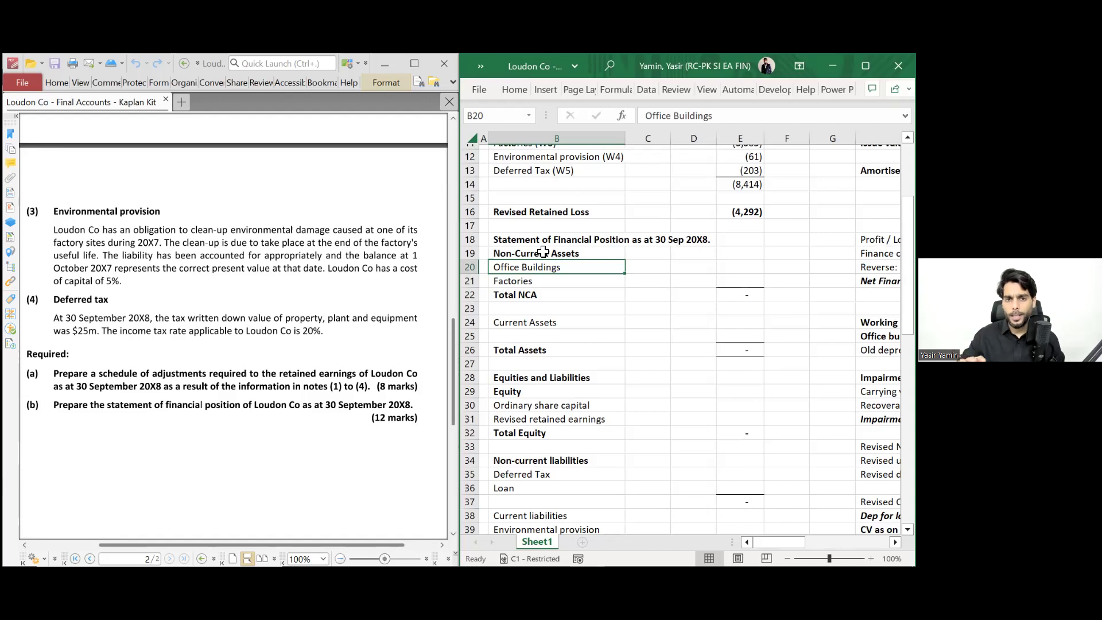
pyautogui.press('Right')
pyautogui.press('Right')
pyautogui.press('Right')
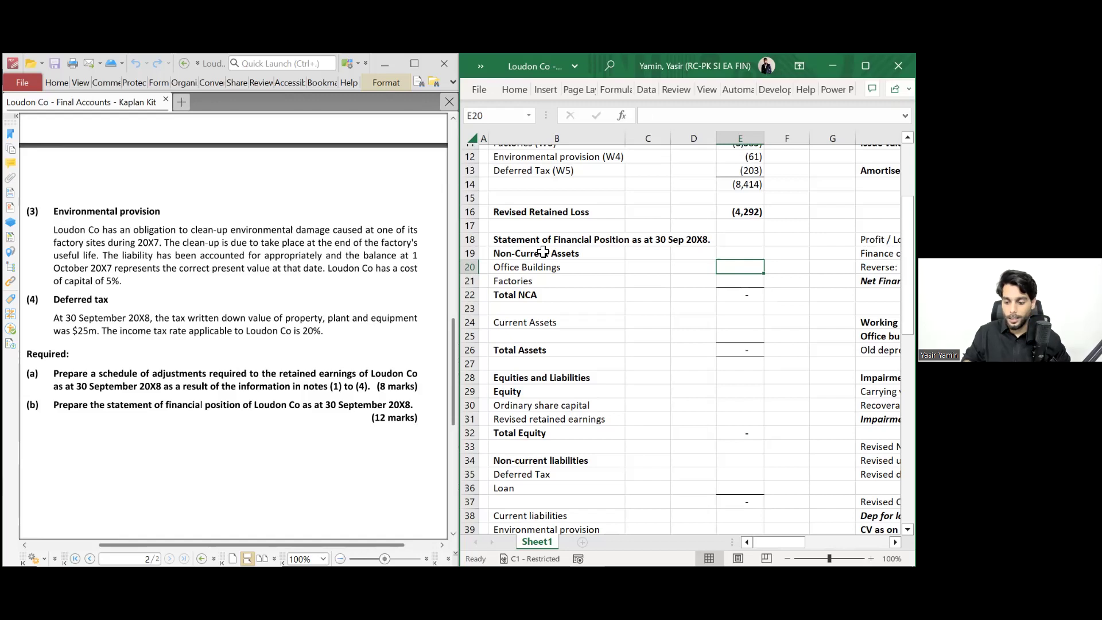
pyautogui.write('=')
pyautogui.hscroll(5, 683, 333)
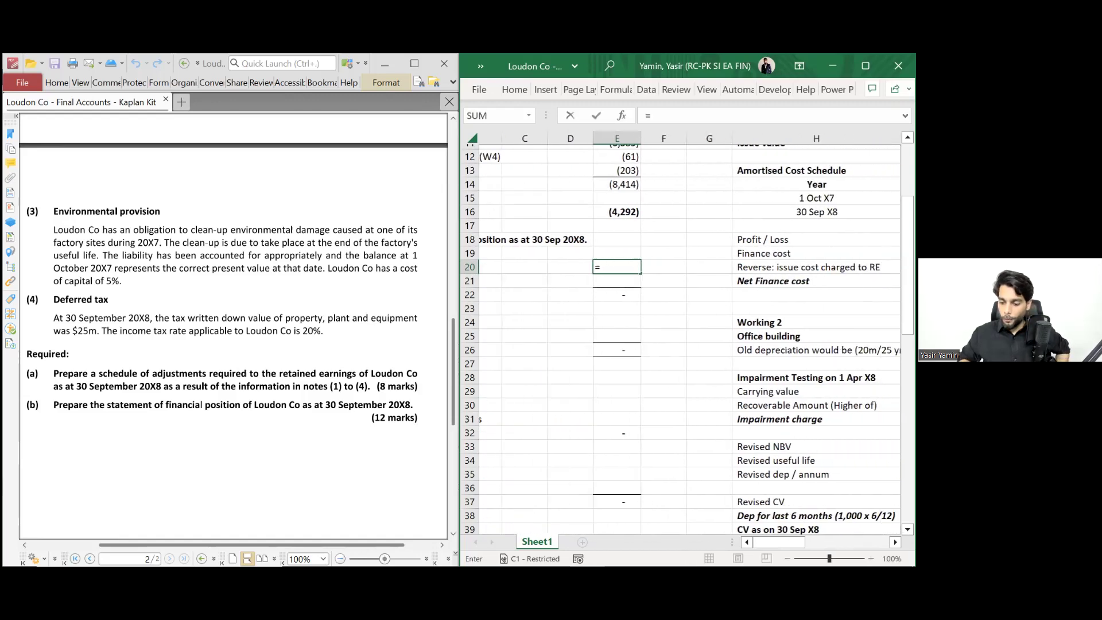
pyautogui.scroll(-4, 683, 333)
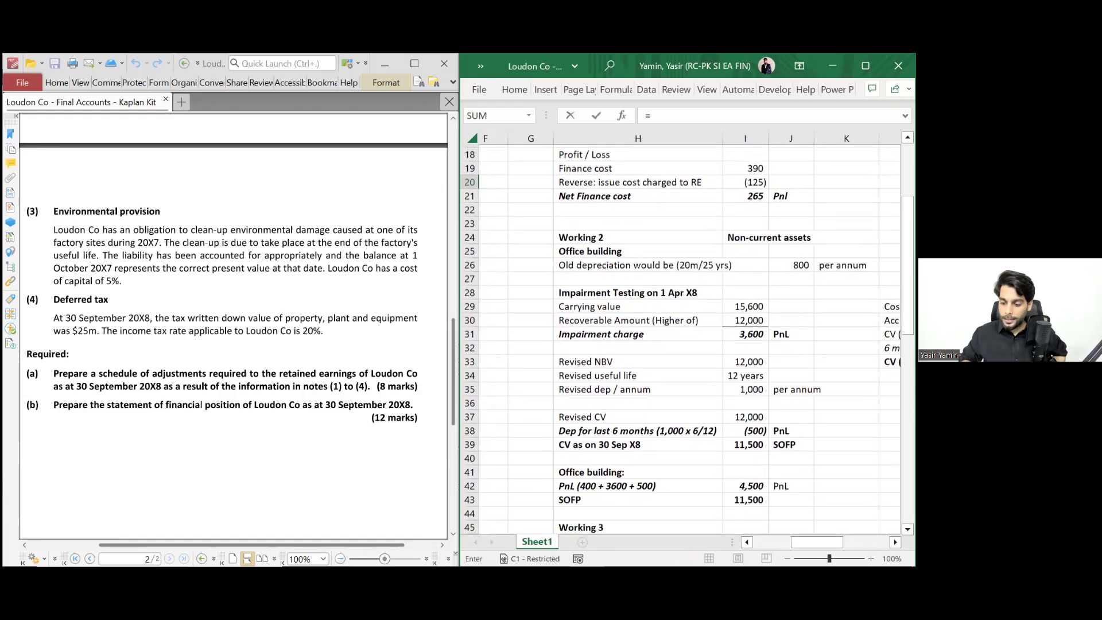
pyautogui.click(745, 354)
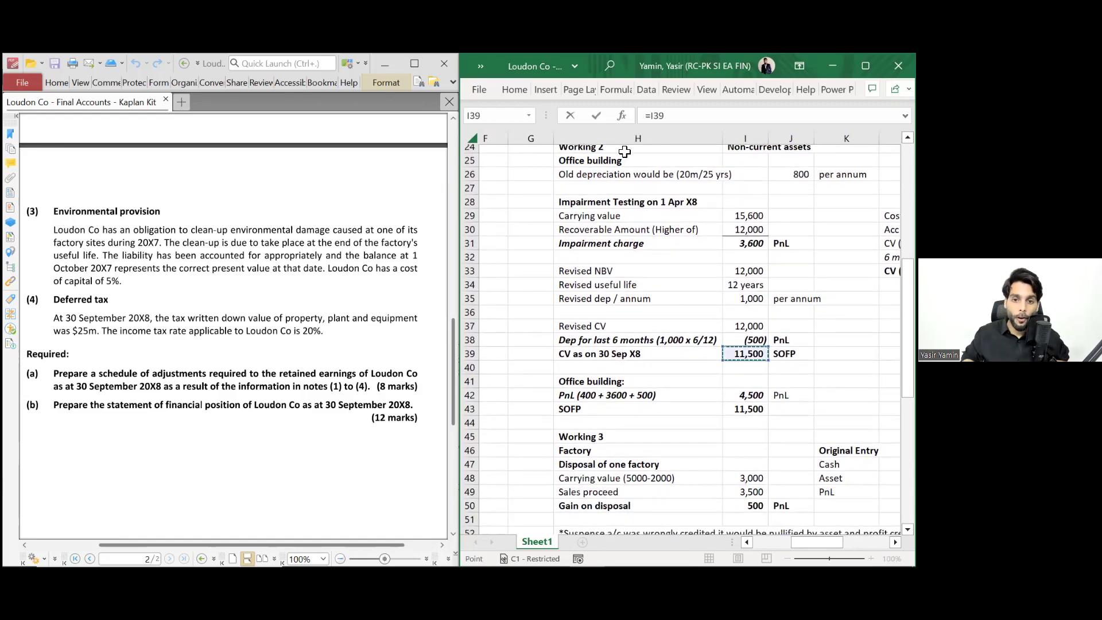
pyautogui.click(644, 354)
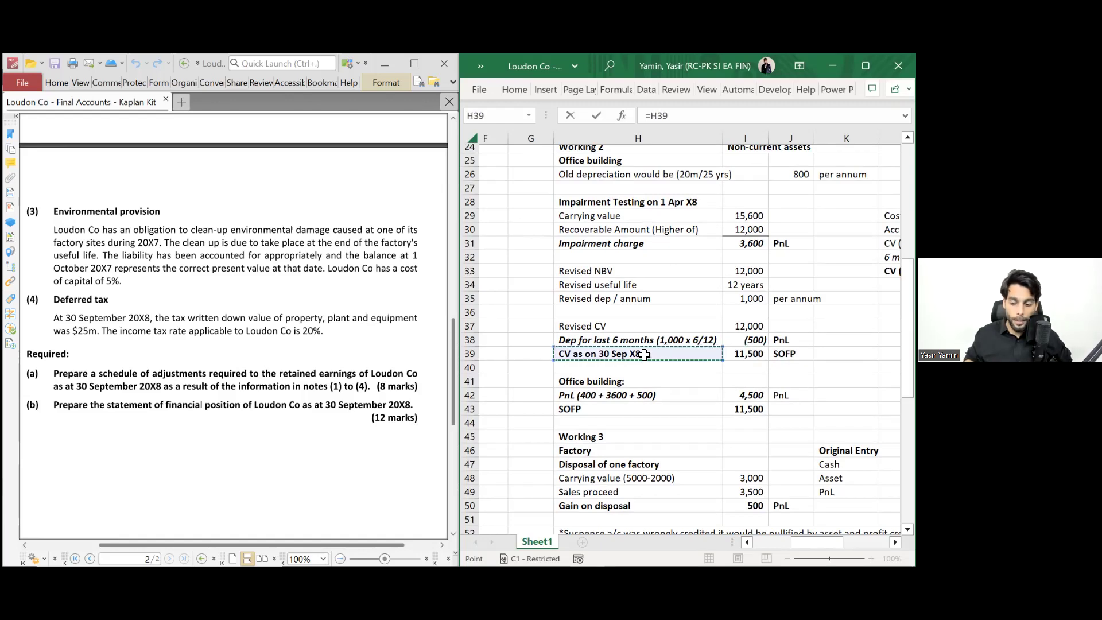
pyautogui.press('Right')
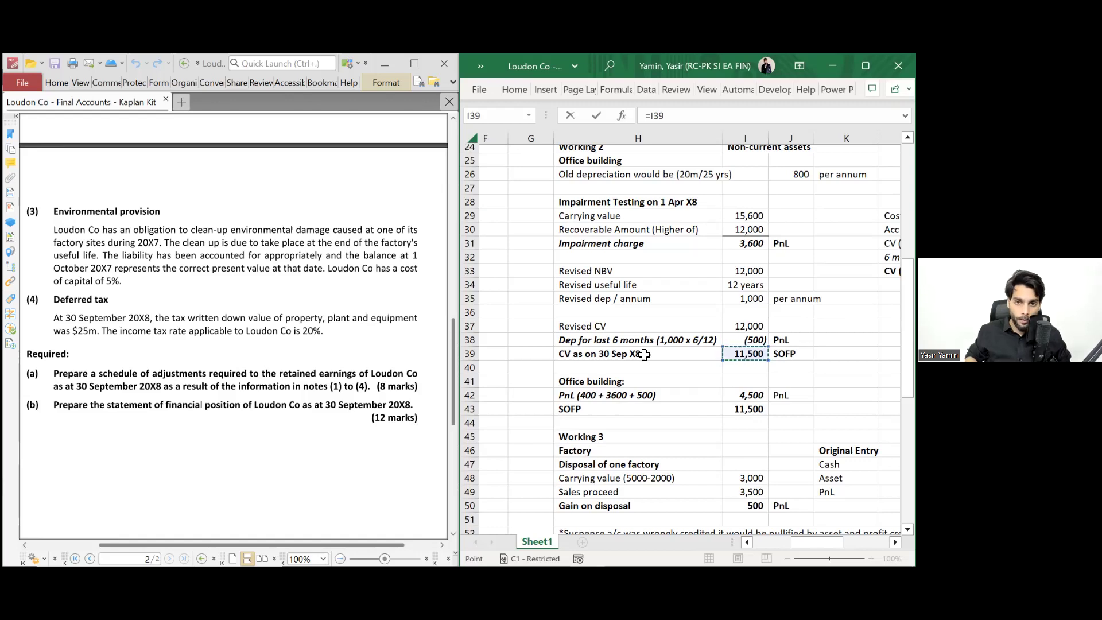
pyautogui.press('Return')
# - Link Factories to the factory working's carrying value of 22,015 in I61
pyautogui.press('Up')
pyautogui.press('Home')
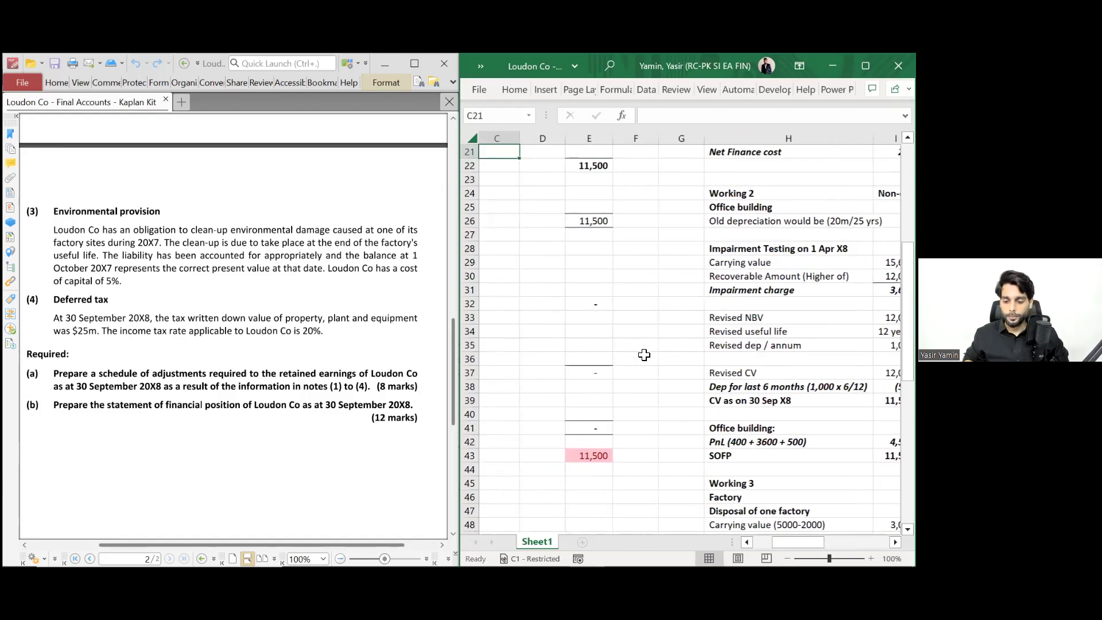
pyautogui.press('Right')
pyautogui.press('Down')
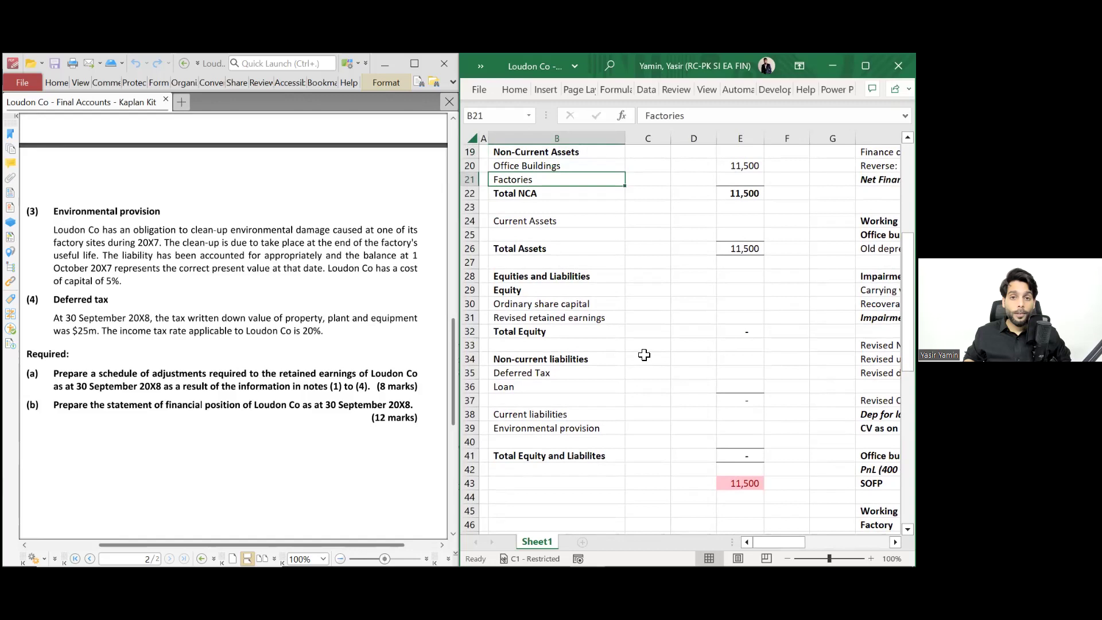
pyautogui.press('Right')
pyautogui.press('Right')
pyautogui.press('Right')
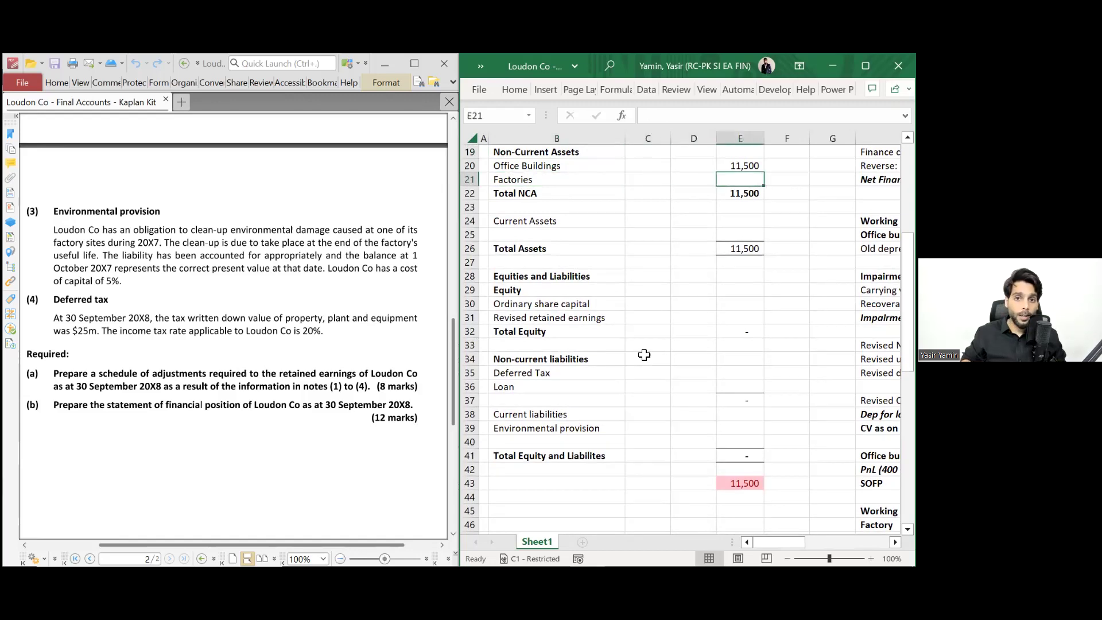
pyautogui.write('=')
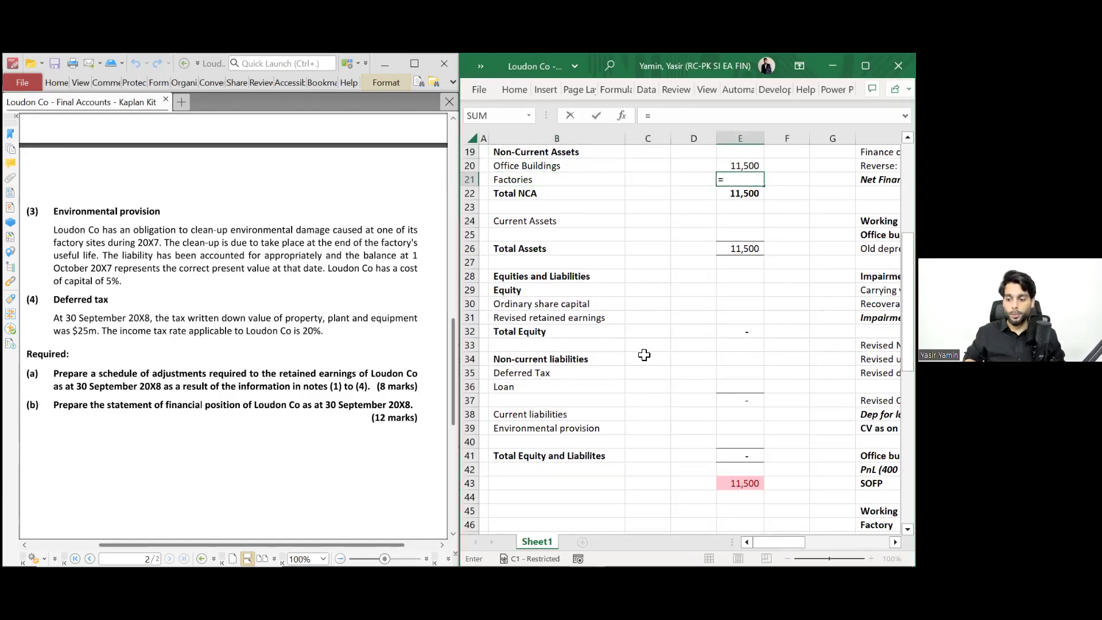
pyautogui.hscroll(5, 683, 333)
pyautogui.scroll(-3, 683, 333)
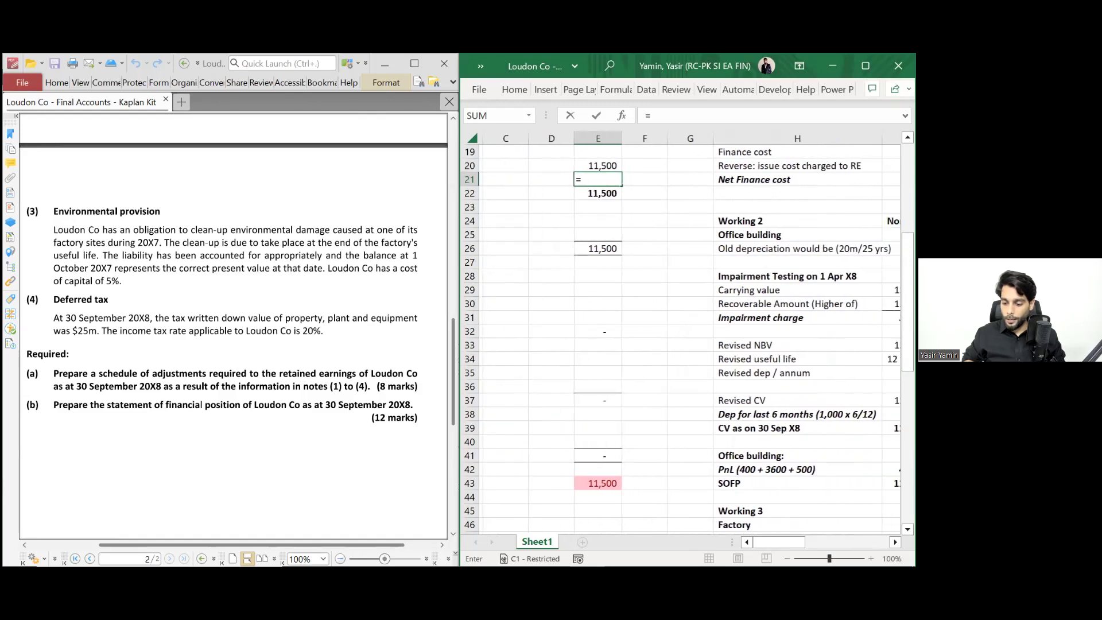
pyautogui.scroll(-4, 693, 438)
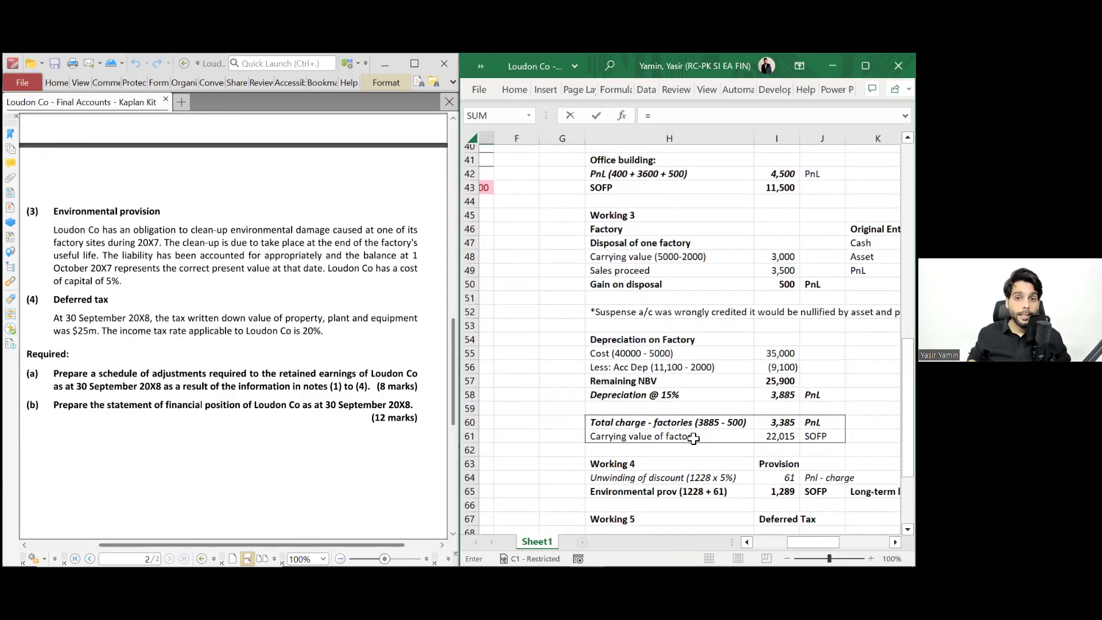
pyautogui.click(693, 439)
pyautogui.press('Right')
pyautogui.press('Right')
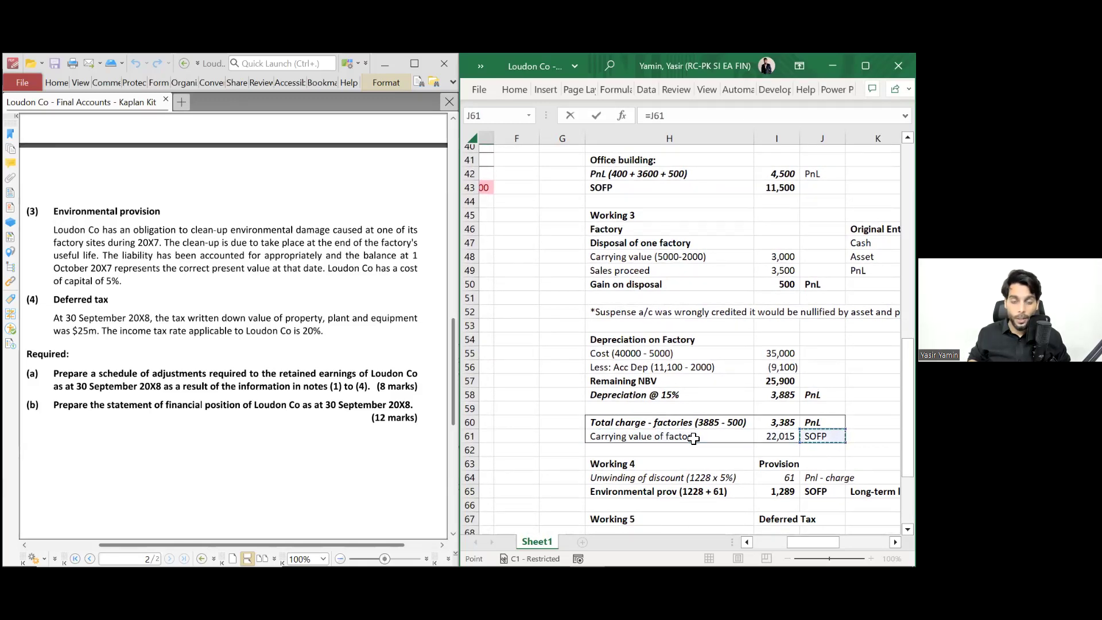
pyautogui.press('Left')
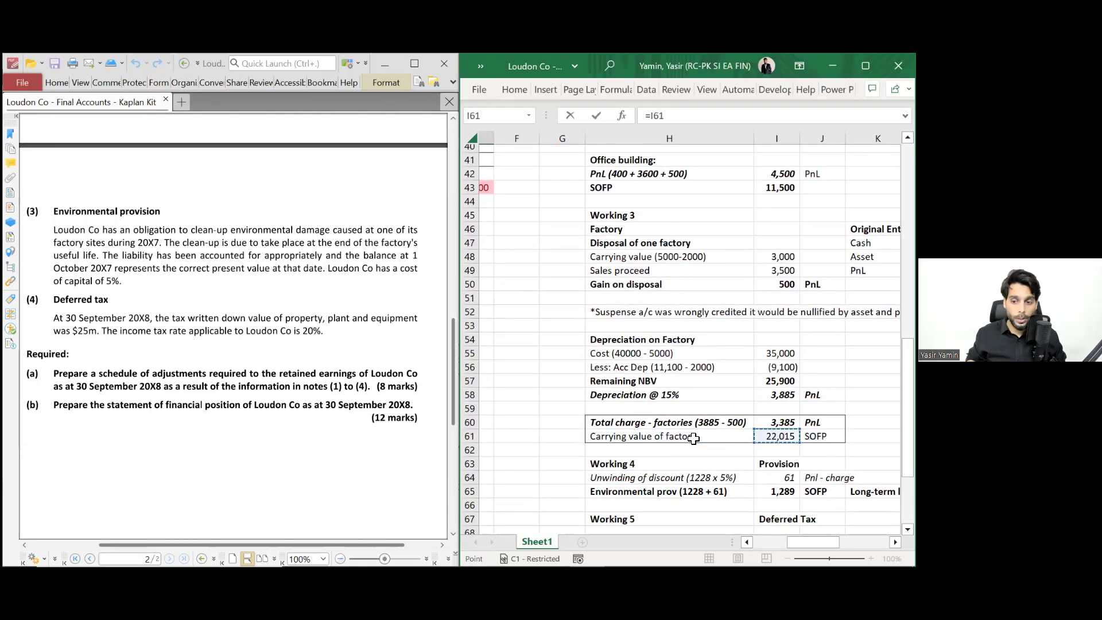
pyautogui.press('Return')
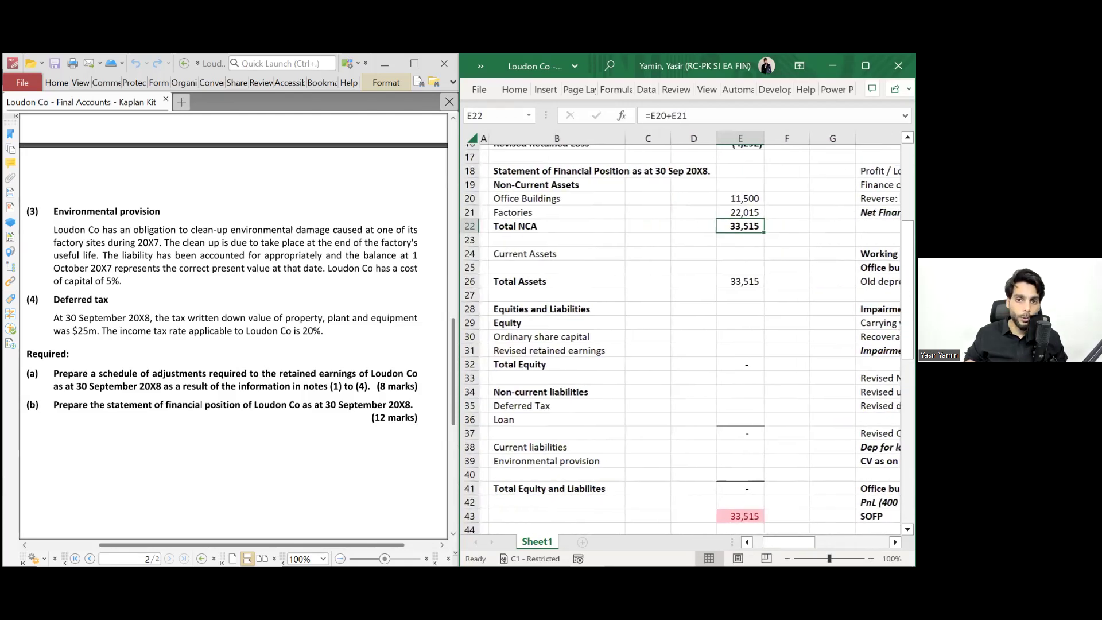
# - Sum Total NCA in E22 as =E20+E21, giving 33,515
pyautogui.click(554, 227)
pyautogui.press('Right')
pyautogui.press('Right')
pyautogui.press('Right')
pyautogui.write('=')
pyautogui.press('Up')
pyautogui.press('Up')
pyautogui.write('+')
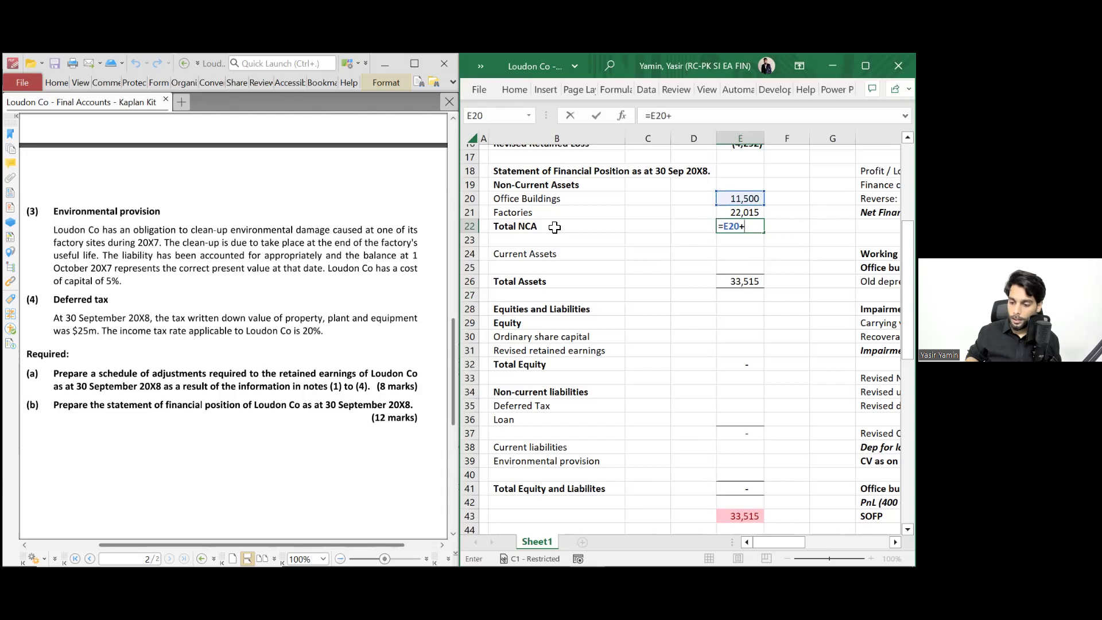
pyautogui.press('Up')
pyautogui.press('Return')
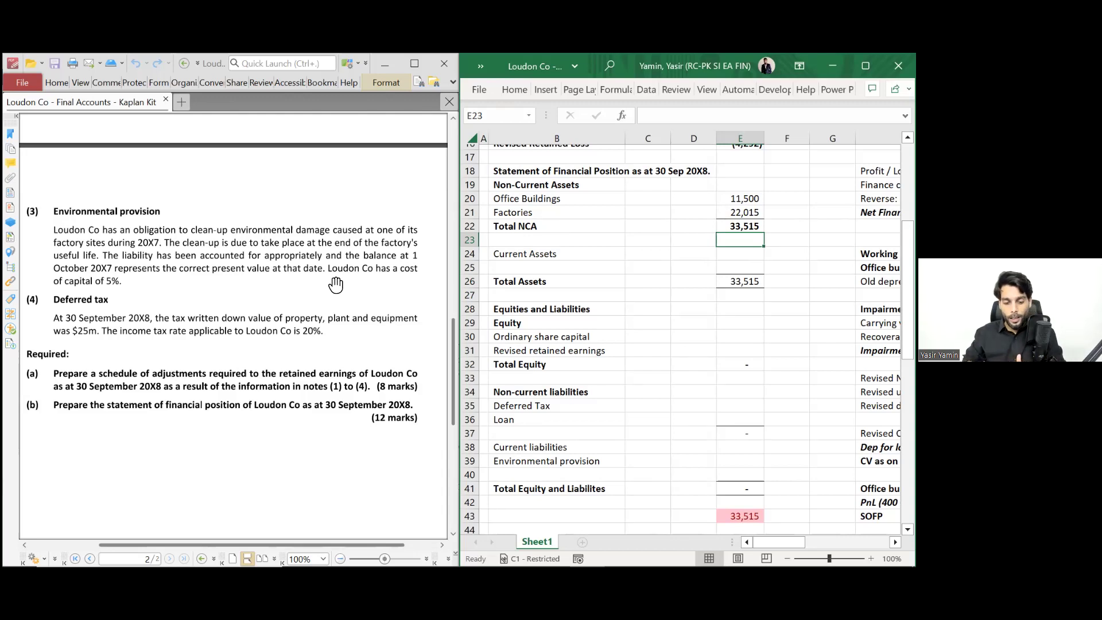
# - Enter current assets of 14,700 and bold the Total Assets figure of 48,215
pyautogui.scroll(10, 305, 284)
pyautogui.scroll(2, 216, 253)
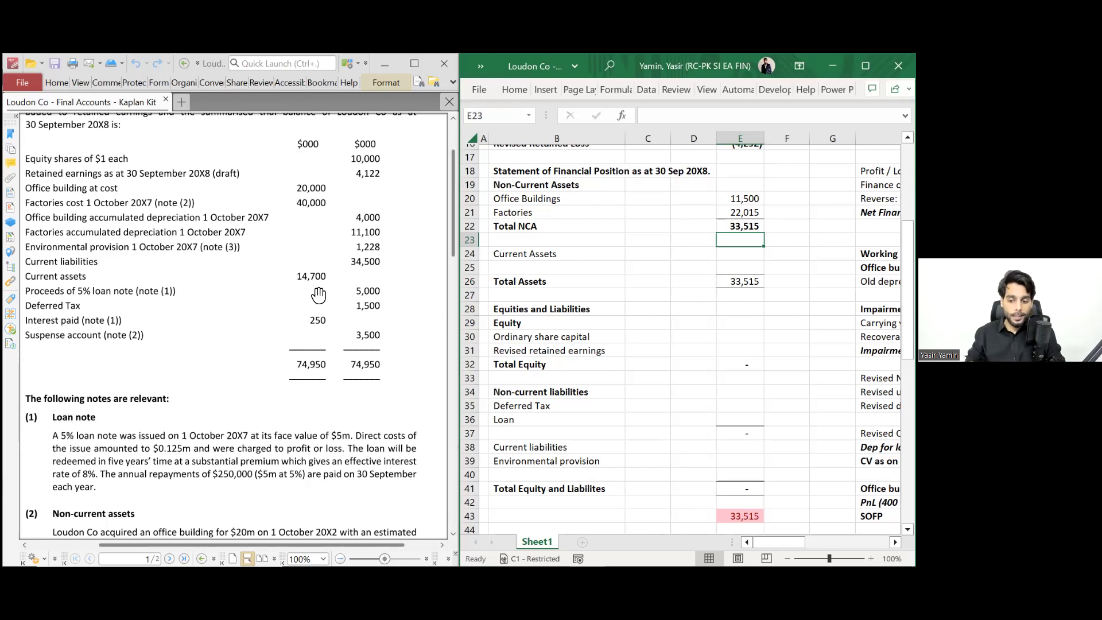
pyautogui.press('Down')
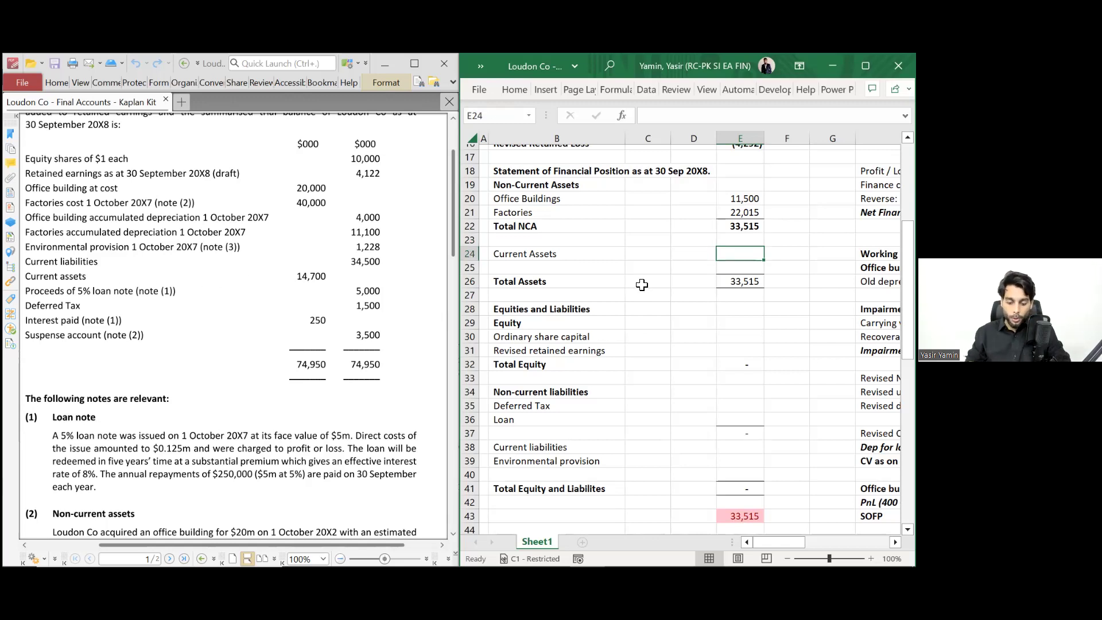
pyautogui.click(570, 252)
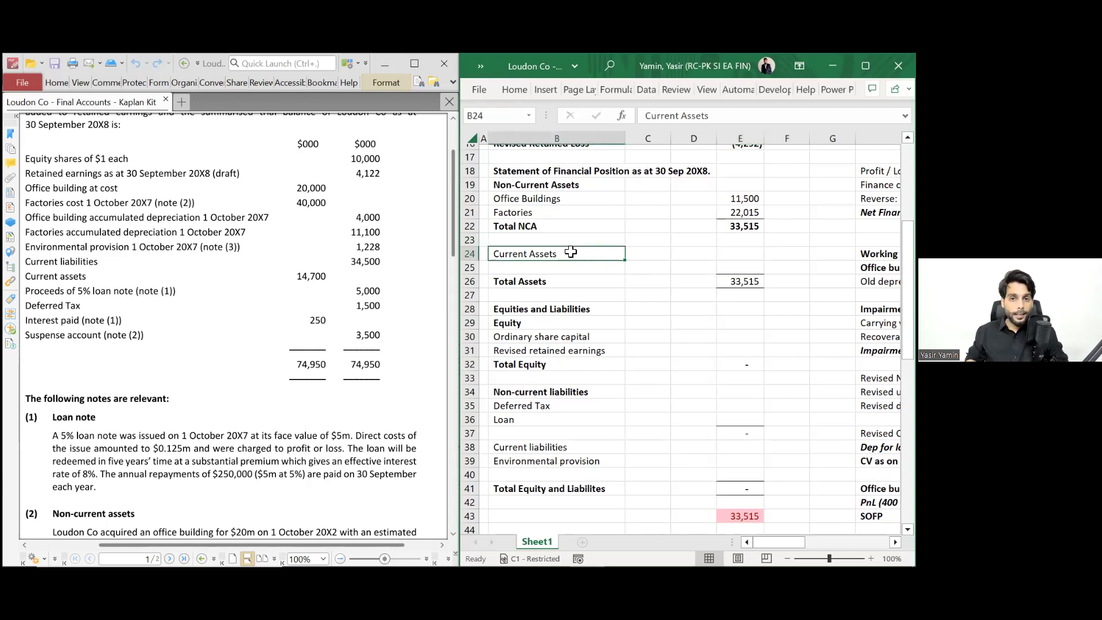
pyautogui.press('Right')
pyautogui.press('Right')
pyautogui.press('Right')
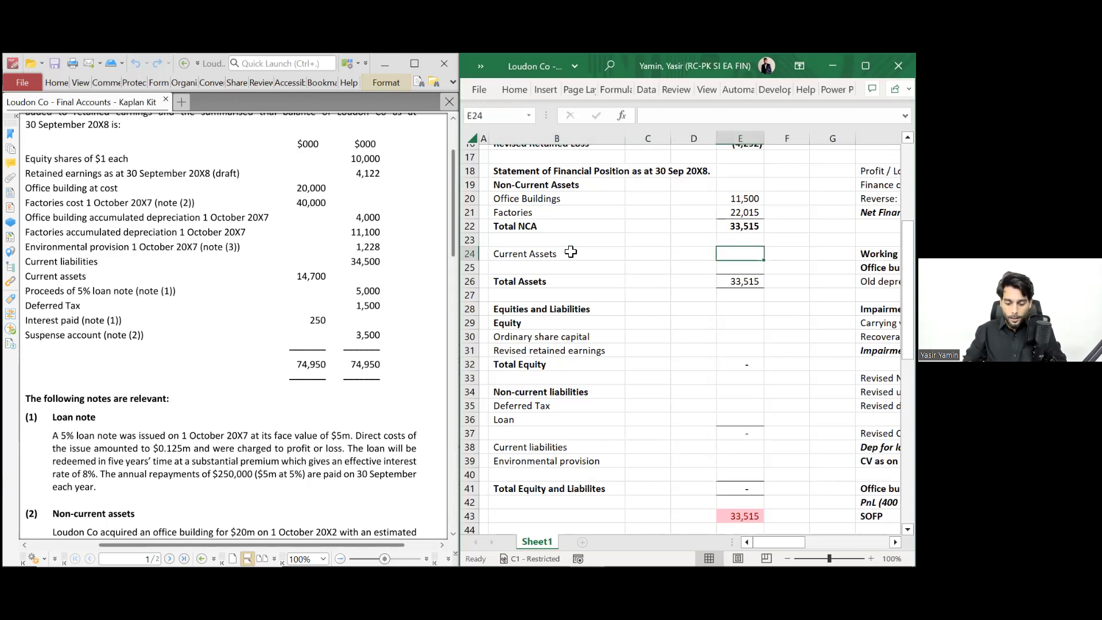
pyautogui.write('14700')
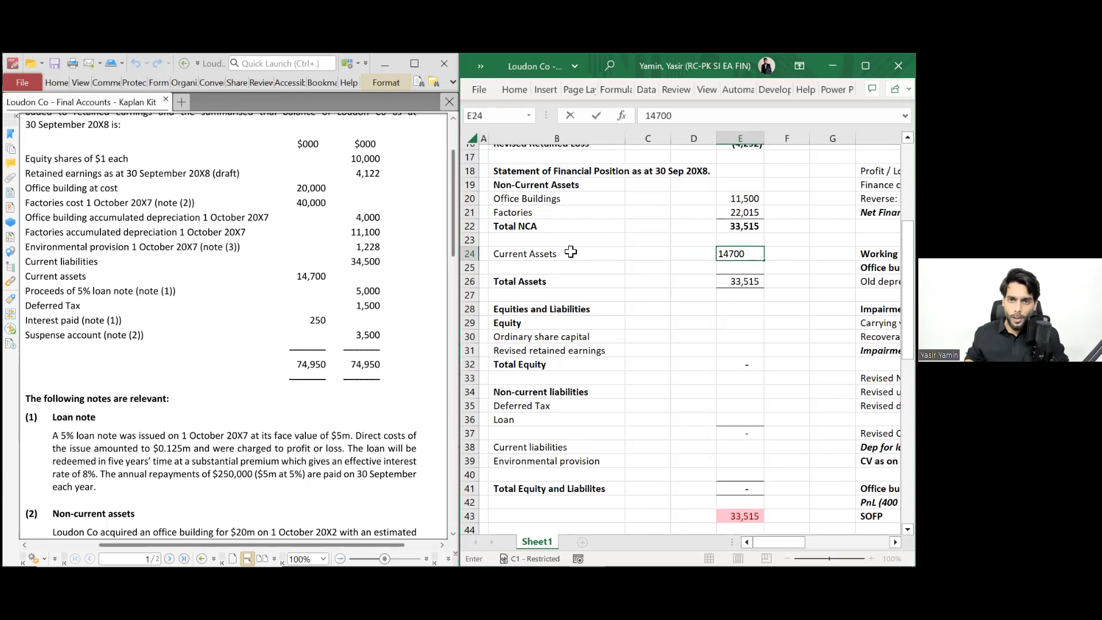
pyautogui.press('Return')
pyautogui.press('Down')
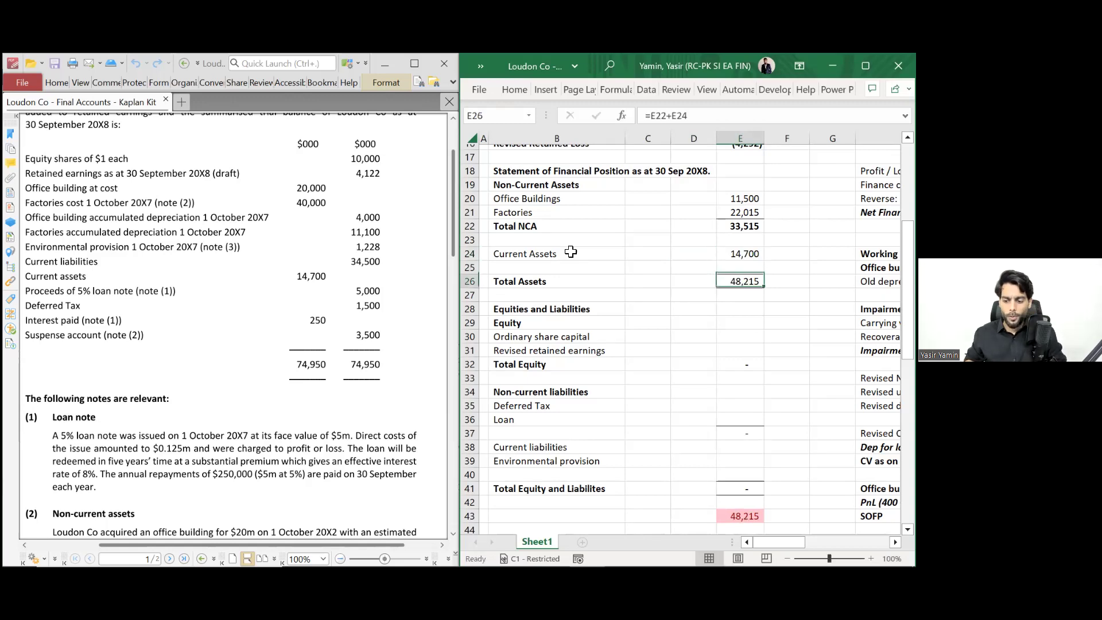
pyautogui.hotkey('ctrl', 'b')
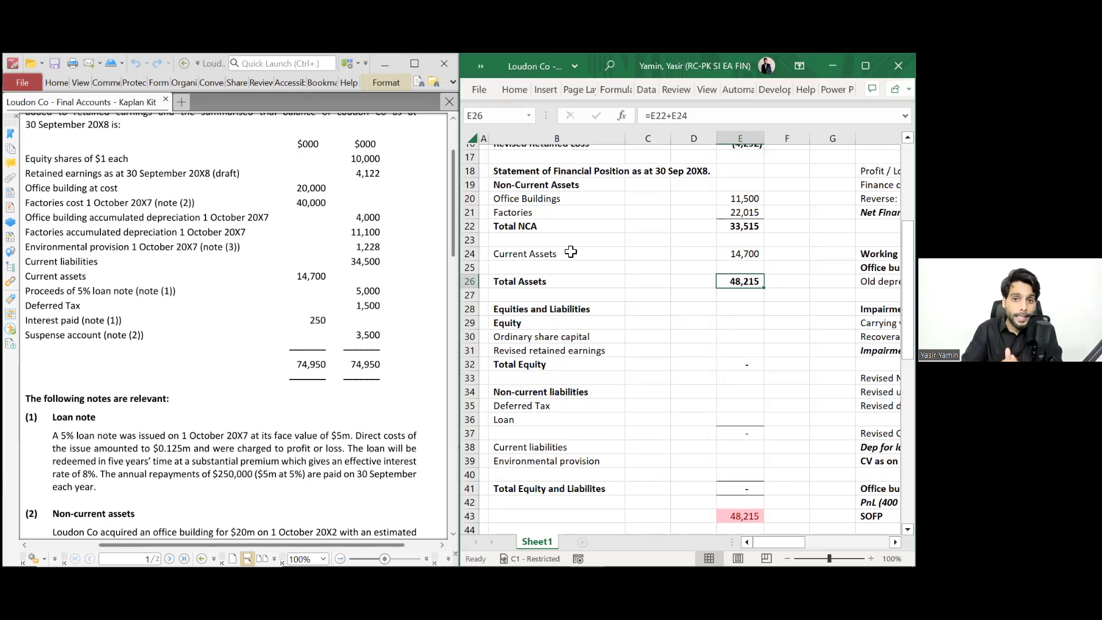
# - Enter share capital of 10,000 in E30
pyautogui.press('Down')
pyautogui.press('Left')
pyautogui.press('Left')
pyautogui.press('Down')
pyautogui.press('Left')
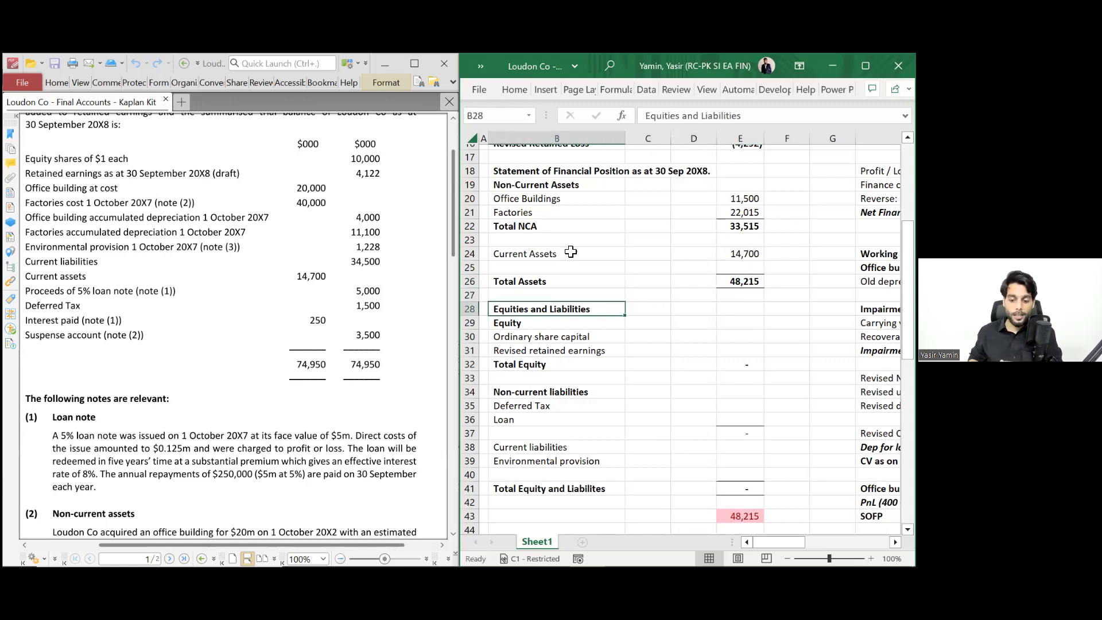
pyautogui.press('Down')
pyautogui.press('Down')
pyautogui.press('Right')
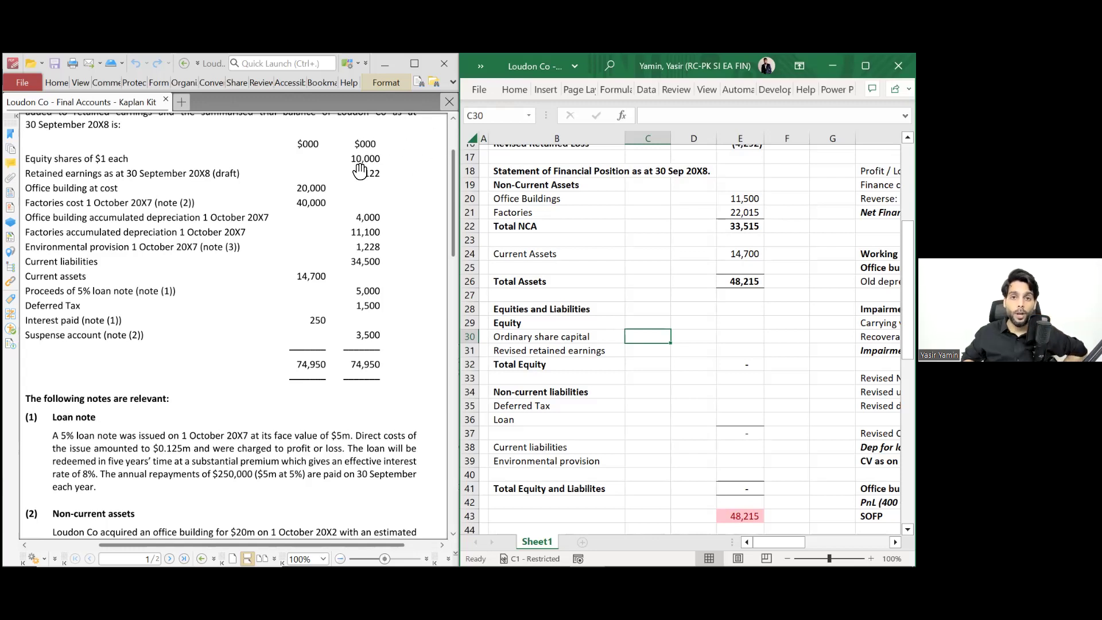
pyautogui.press('Right')
pyautogui.press('Right')
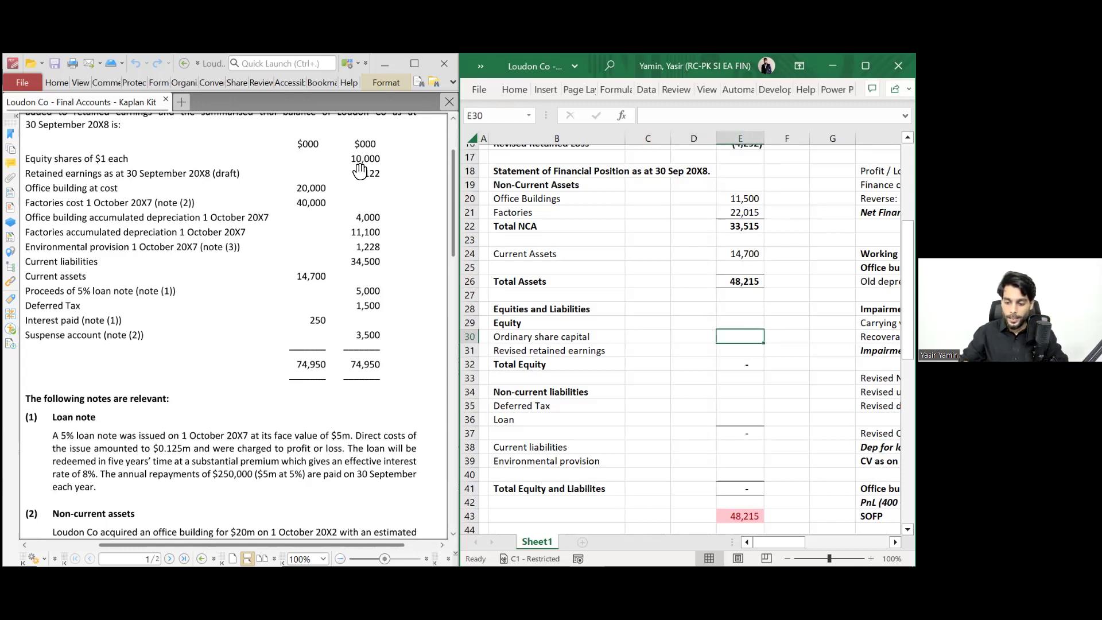
pyautogui.write('10000')
pyautogui.press('Return')
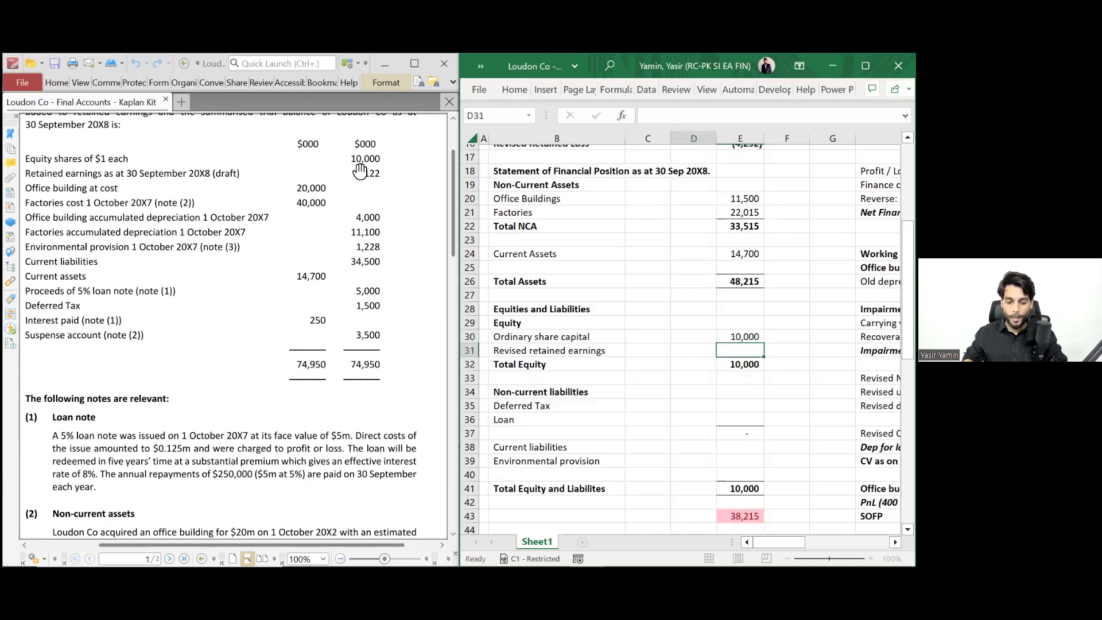
# - Link retained earnings in E31 to the Revised Retained Loss (=E16), showing (4,292)
pyautogui.press('Left')
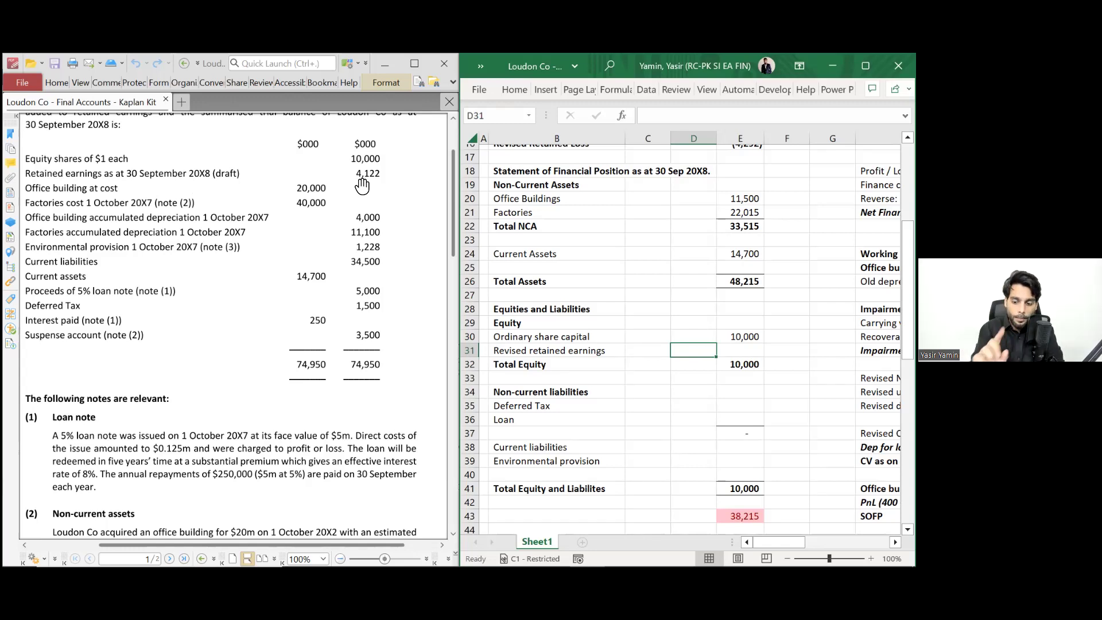
pyautogui.press('Left')
pyautogui.press('Left')
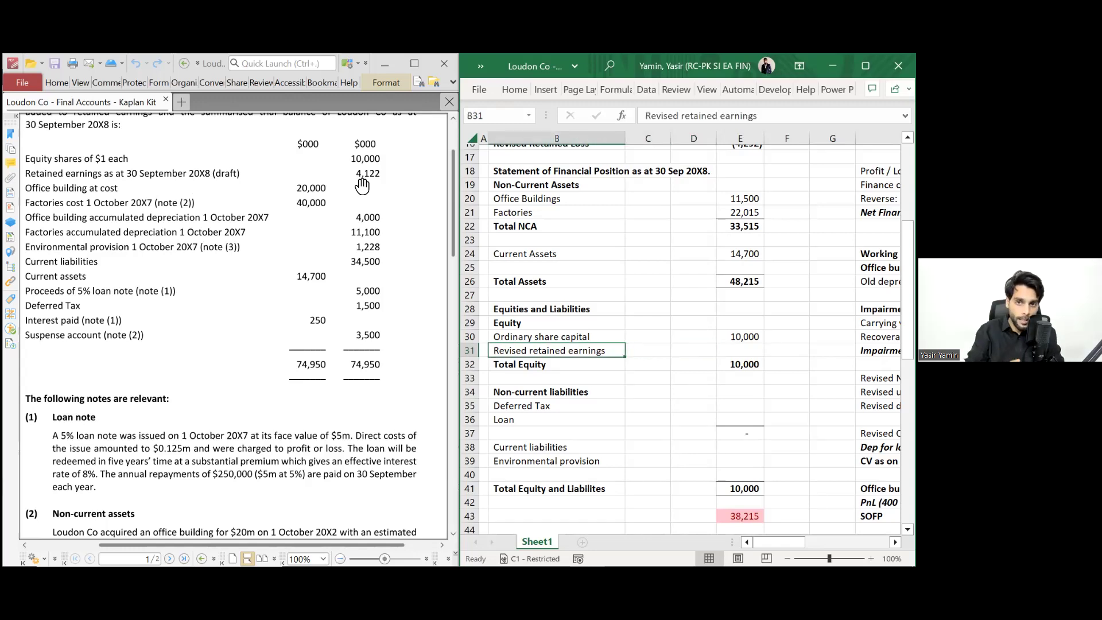
pyautogui.press('Right')
pyautogui.press('Right')
pyautogui.press('Right')
pyautogui.write('=')
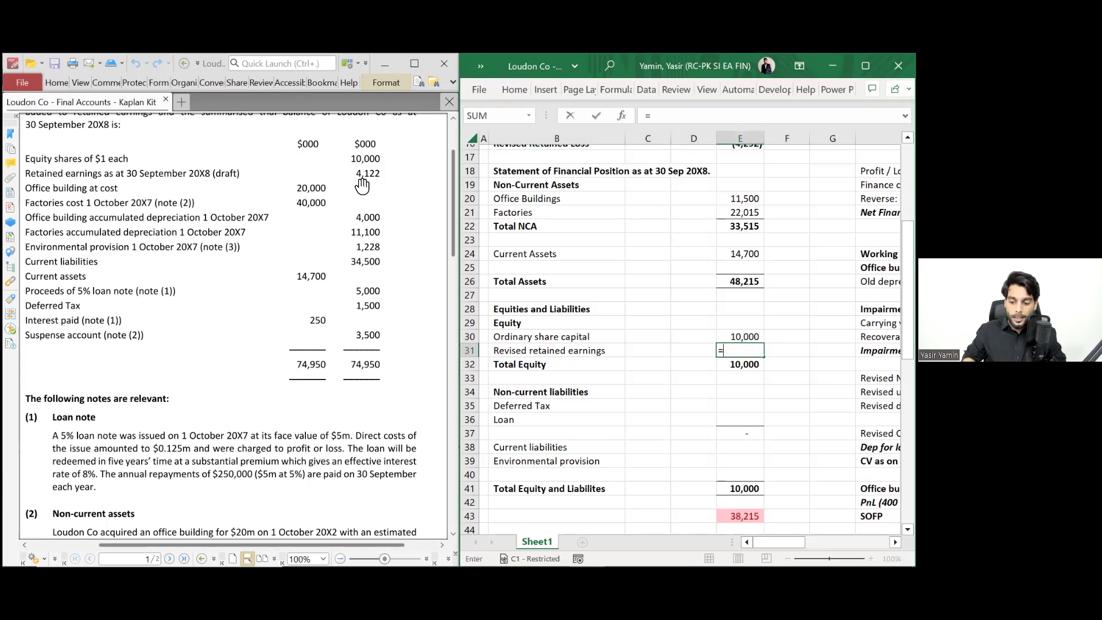
pyautogui.scroll(1, 658, 290)
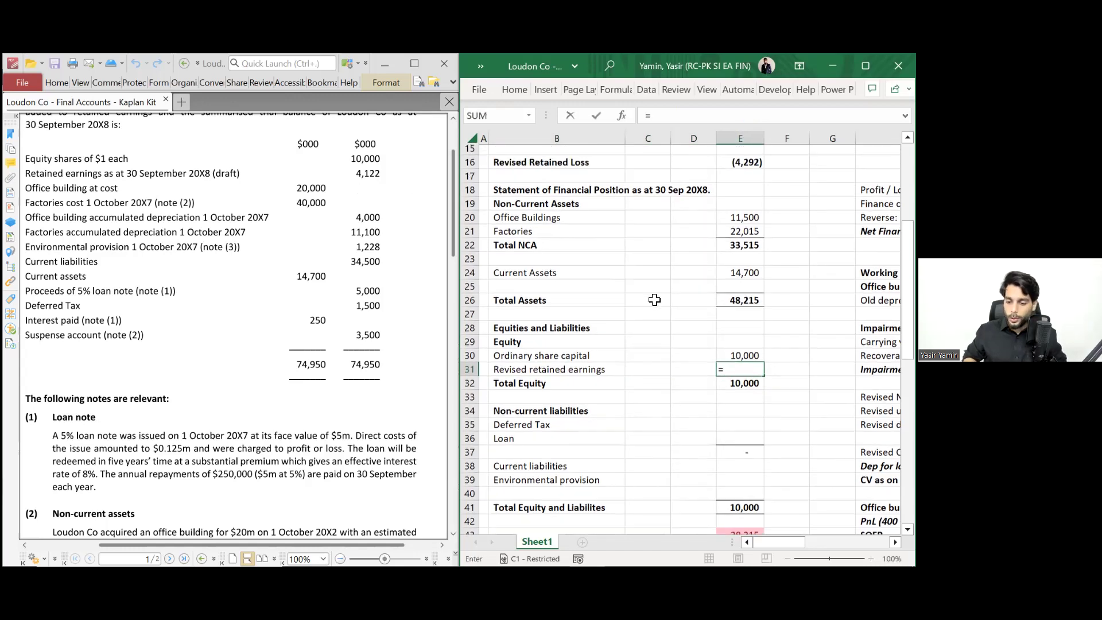
pyautogui.scroll(1, 658, 289)
pyautogui.click(741, 194)
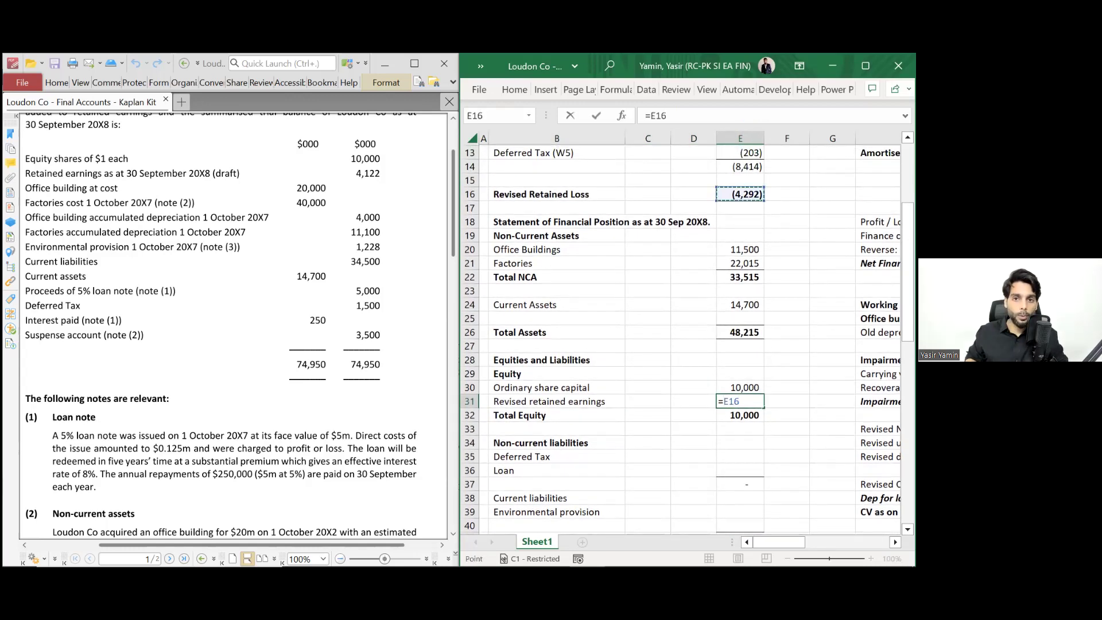
pyautogui.press('Return')
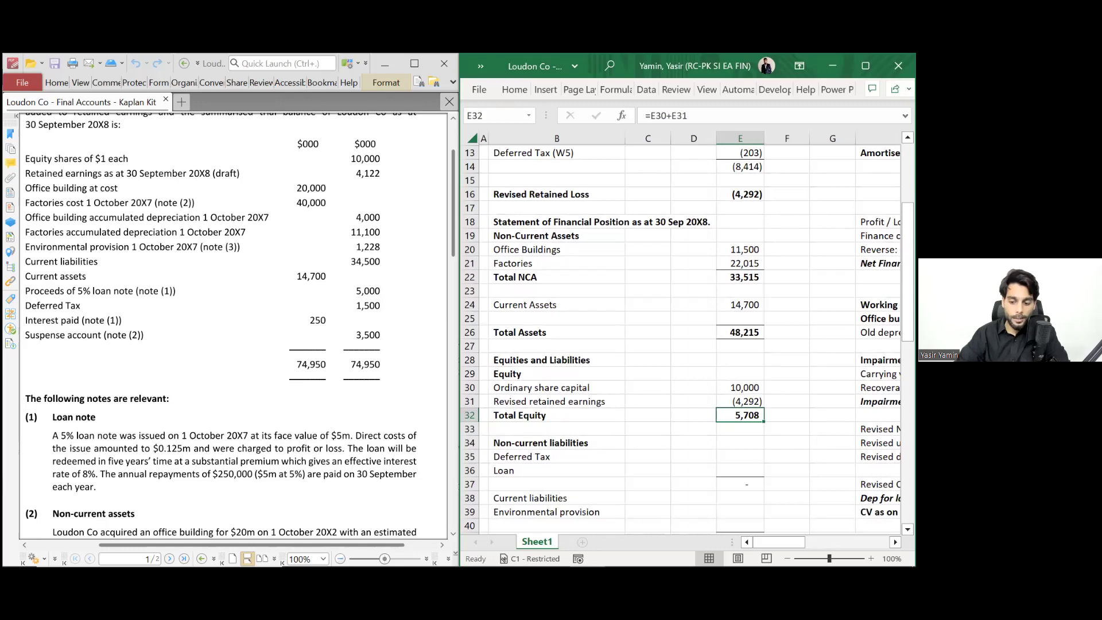
pyautogui.press('Down')
pyautogui.press('Down')
pyautogui.press('Down')
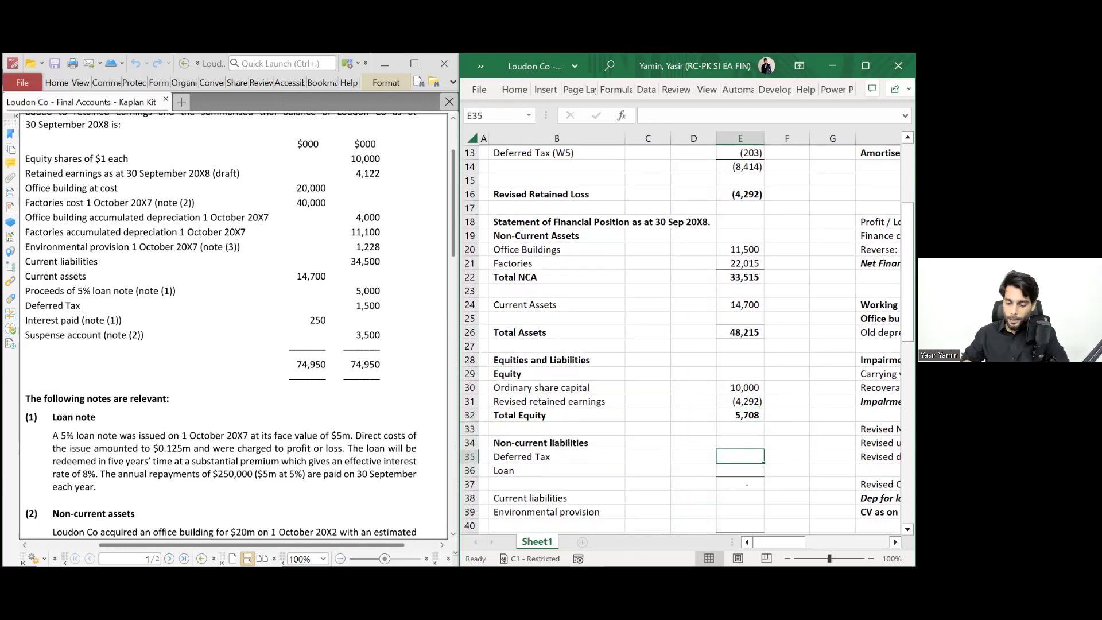
pyautogui.scroll(-3, 645, 356)
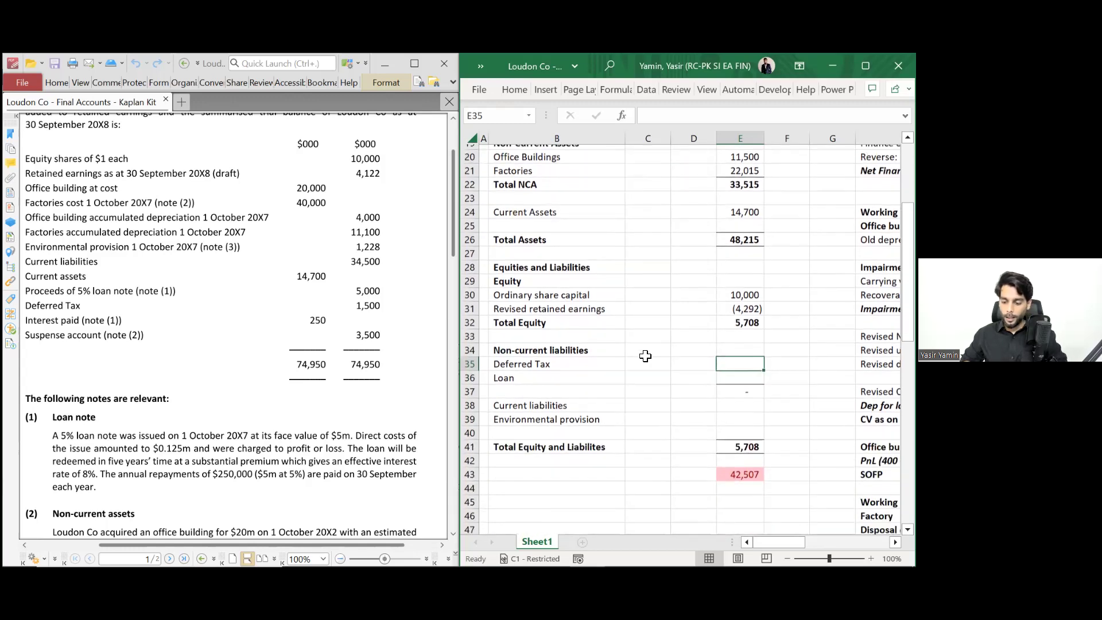
# - Insert a row above Loan and move Environmental provision there from current liabilities
pyautogui.scroll(-1, 645, 356)
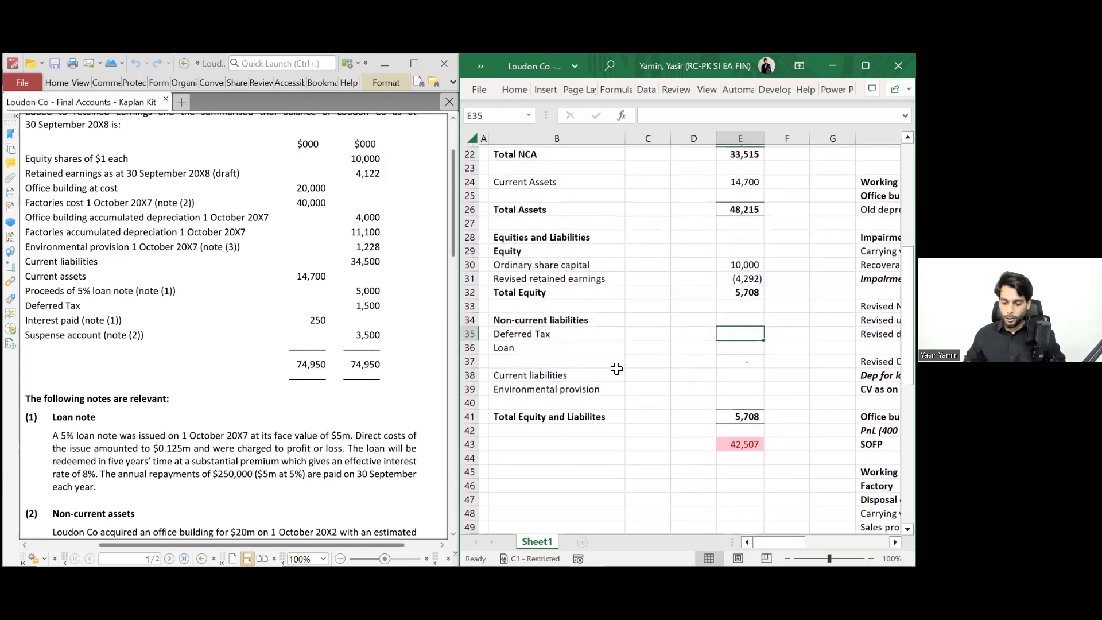
pyautogui.press('Down')
pyautogui.press('Left')
pyautogui.press('Left')
pyautogui.press('Left')
pyautogui.hotkey('shift', 'space')
pyautogui.hotkey('ctrl', 'shift', '+')
pyautogui.press('Down')
pyautogui.press('Down')
pyautogui.press('Down')
pyautogui.press('Down')
pyautogui.hotkey('ctrl', 'x')
pyautogui.press('Up')
pyautogui.press('Up')
pyautogui.press('Up')
pyautogui.press('Up')
pyautogui.press('Return')
pyautogui.press('Right')
pyautogui.press('Down')
pyautogui.press('Right')
pyautogui.press('Down')
pyautogui.press('Down')
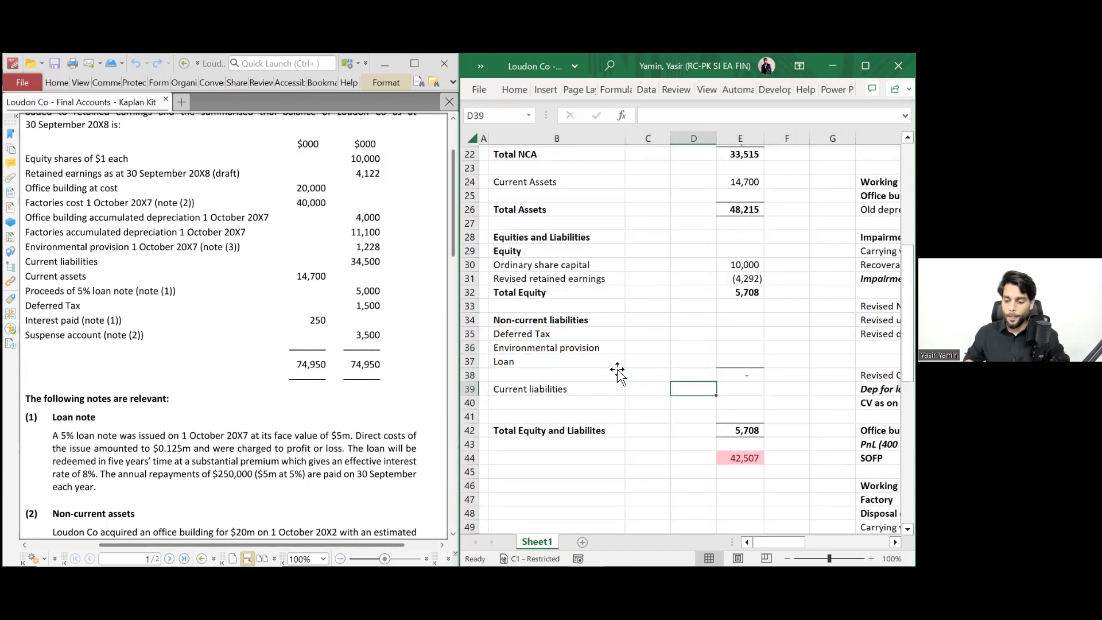
pyautogui.press('Up')
pyautogui.press('Up')
pyautogui.press('Right')
pyautogui.press('Up')
pyautogui.press('Up')
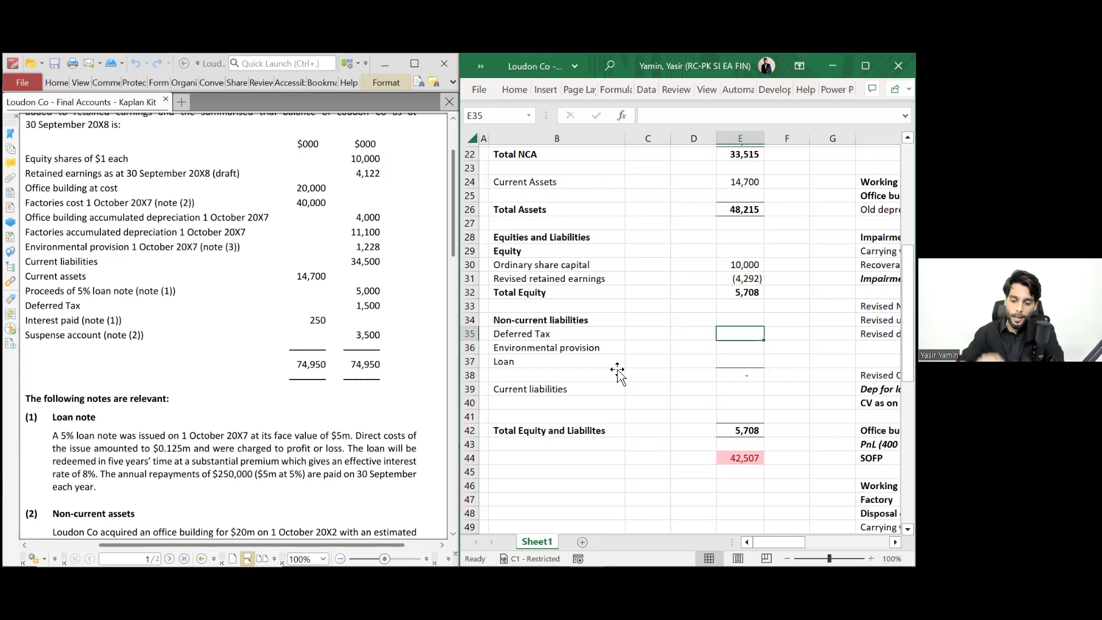
# - Begin a formula in the Deferred Tax amount cell
pyautogui.write('=')
pyautogui.scroll(-1, 617, 374)
pyautogui.hscroll(1, 618, 373)
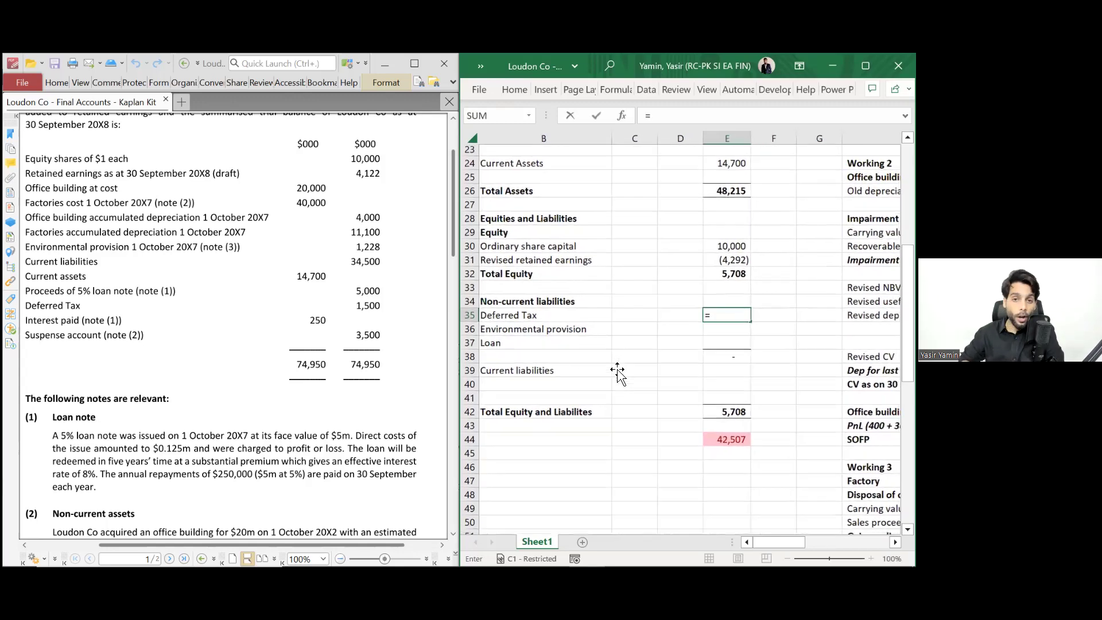
# - Link Deferred Tax in E35 to the 1,703 Closing DTL in Working 5 (I75)
pyautogui.scroll(-2, 617, 373)
pyautogui.hscroll(-1, 618, 373)
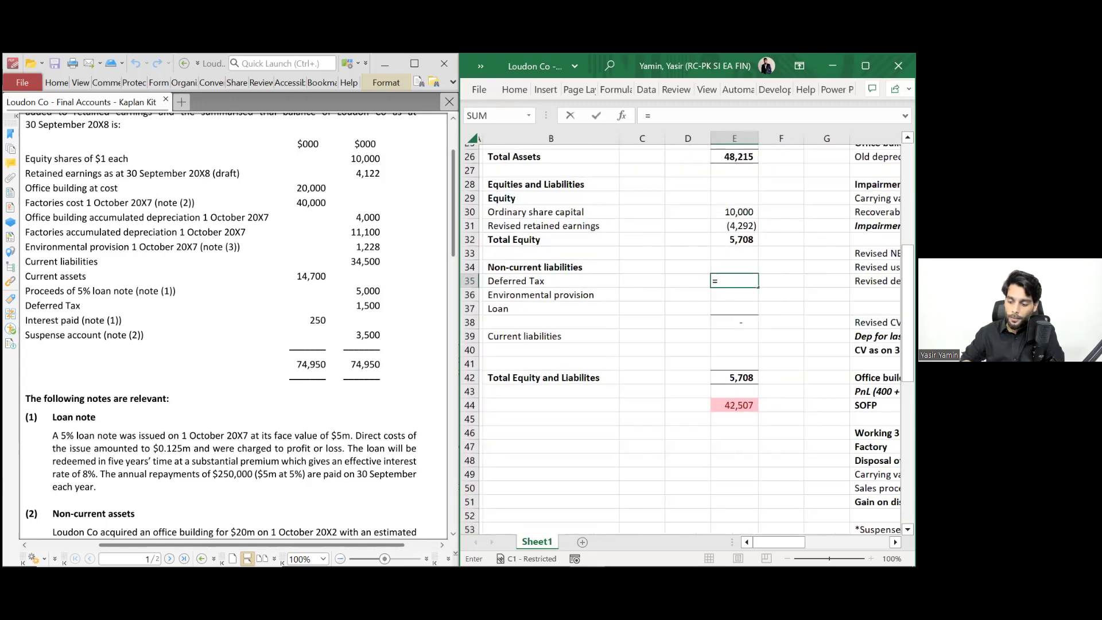
pyautogui.scroll(-1, 618, 373)
pyautogui.click(872, 433)
pyautogui.press('Right')
pyautogui.press('Down')
pyautogui.press('Down')
pyautogui.press('Down')
pyautogui.press('Down')
pyautogui.press('Down')
pyautogui.press('Down')
pyautogui.press('Down')
pyautogui.press('Down')
pyautogui.press('Down')
pyautogui.press('Down')
pyautogui.press('Down')
pyautogui.press('Down')
pyautogui.press('Down')
pyautogui.press('Down')
pyautogui.press('Down')
pyautogui.press('Down')
pyautogui.press('Down')
pyautogui.press('Down')
pyautogui.press('Down')
pyautogui.press('Down')
pyautogui.press('Down')
pyautogui.press('Down')
pyautogui.press('Down')
pyautogui.press('Down')
pyautogui.press('Down')
pyautogui.press('Down')
pyautogui.press('Down')
pyautogui.press('Down')
pyautogui.press('Down')
pyautogui.press('Down')
pyautogui.press('Down')
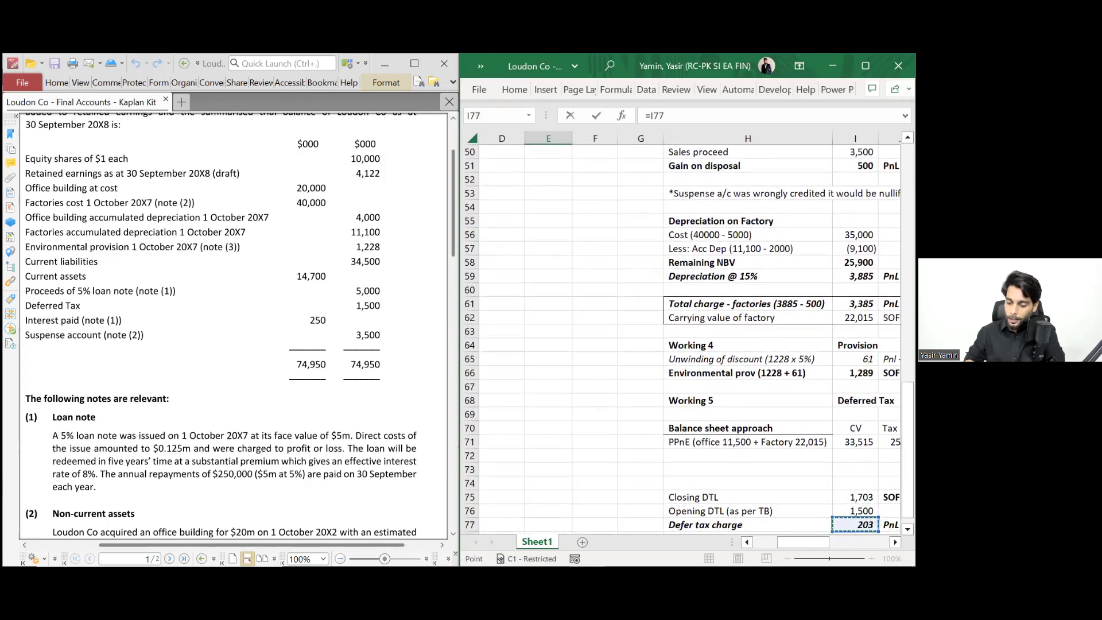
pyautogui.scroll(-2, 687, 339)
pyautogui.press('Up')
pyautogui.press('Up')
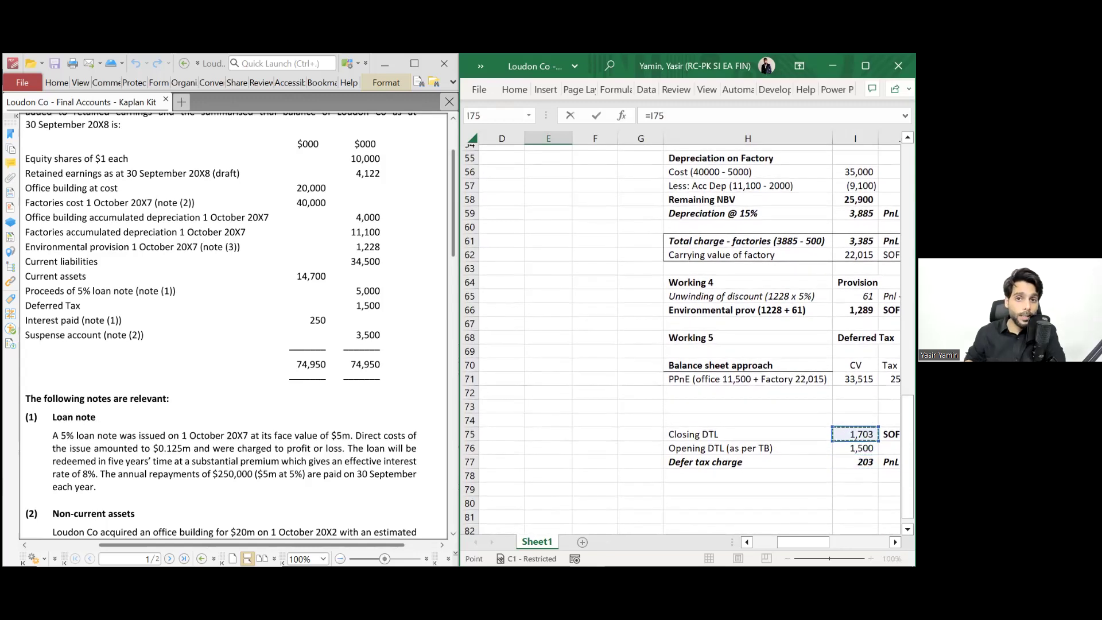
pyautogui.hscroll(1, 694, 347)
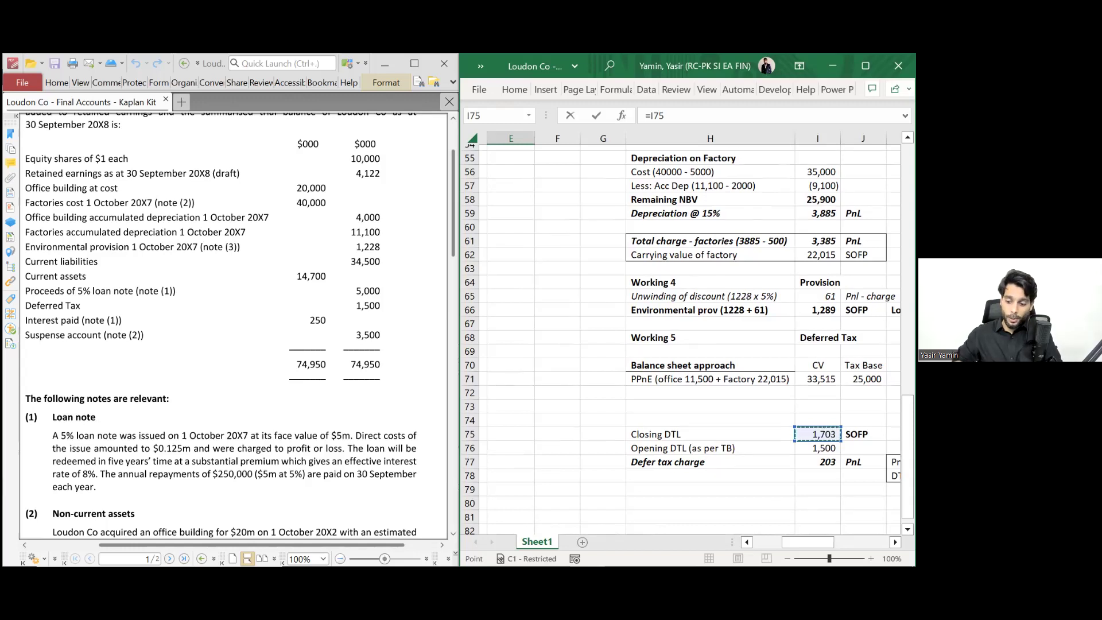
pyautogui.hscroll(3, 689, 339)
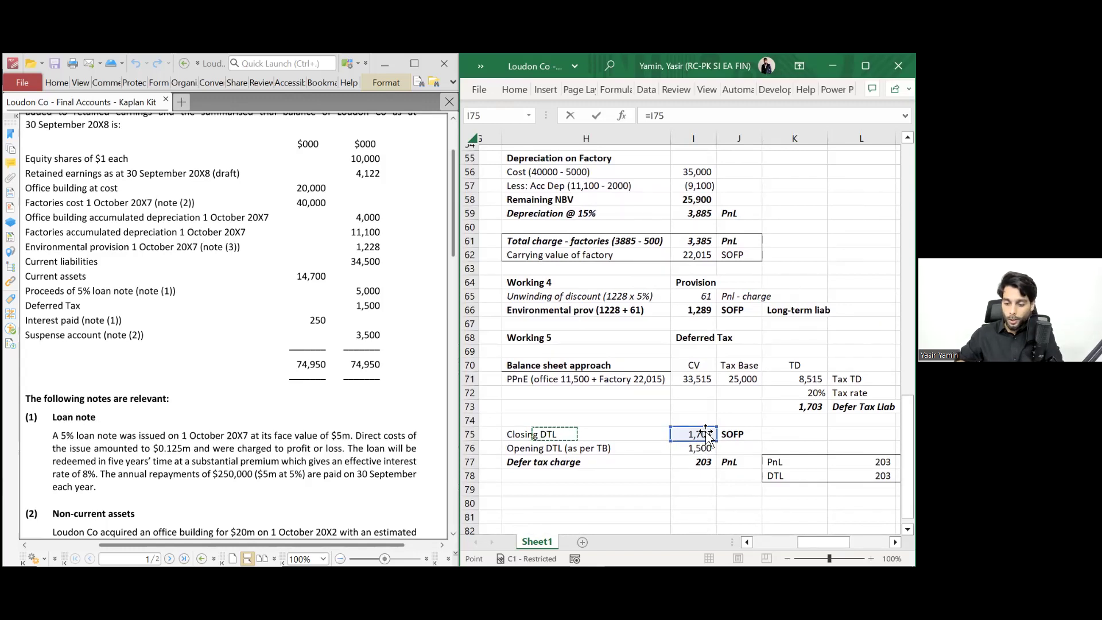
pyautogui.hotkey('ctrl', 'c')
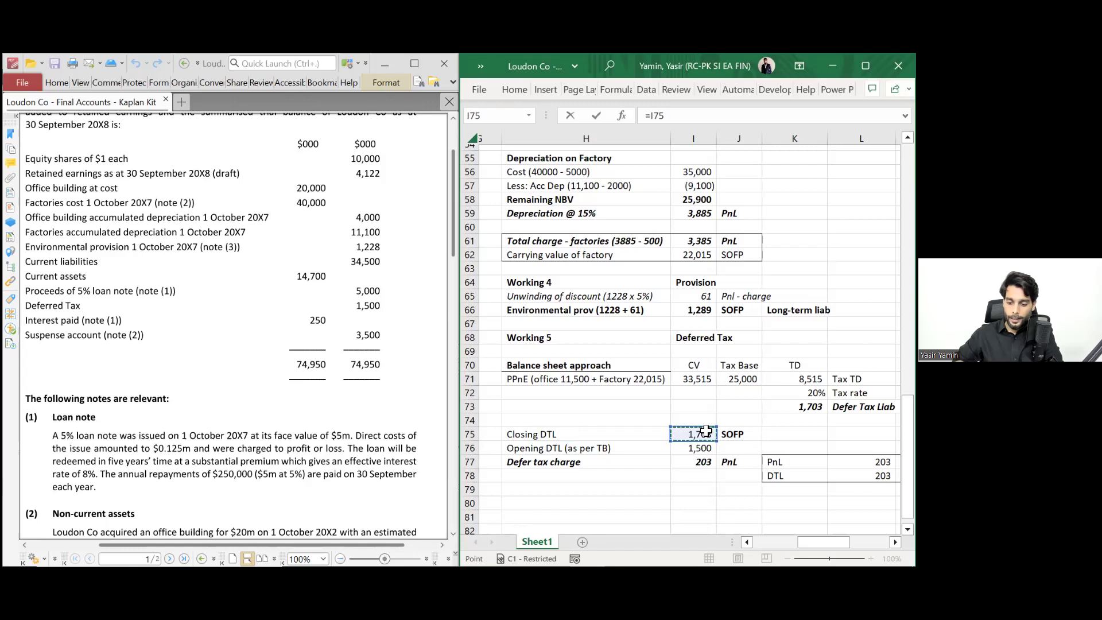
pyautogui.press('Return')
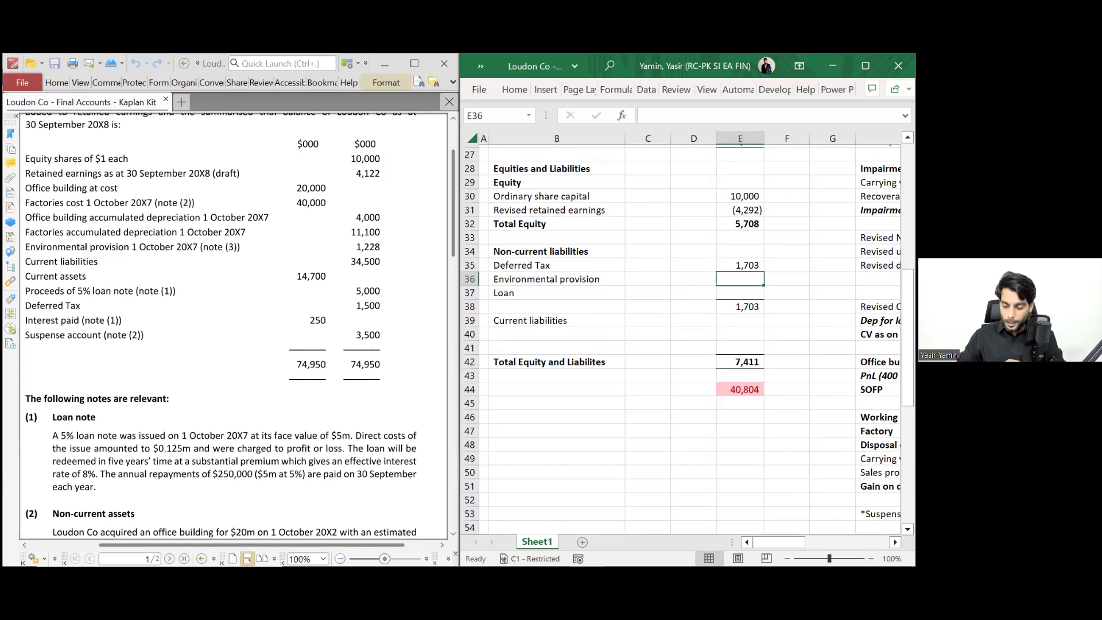
# - Link Environmental provision in E36 to the Working 4 provision total of 1,289 (I66)
pyautogui.write('=')
pyautogui.press('Down')
pyautogui.press('Down')
pyautogui.press('Right')
pyautogui.press('Right')
pyautogui.press('Right')
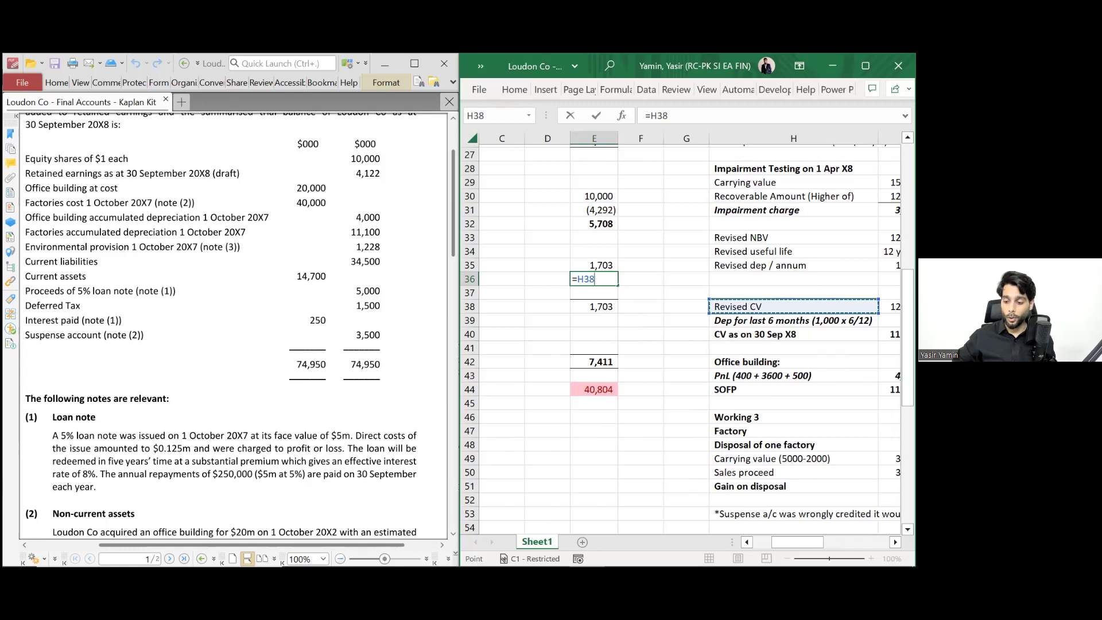
pyautogui.scroll(-3, 680, 339)
pyautogui.scroll(-2, 680, 338)
pyautogui.hscroll(1, 680, 339)
pyautogui.scroll(-5, 681, 339)
pyautogui.hscroll(1, 681, 338)
pyautogui.click(771, 341)
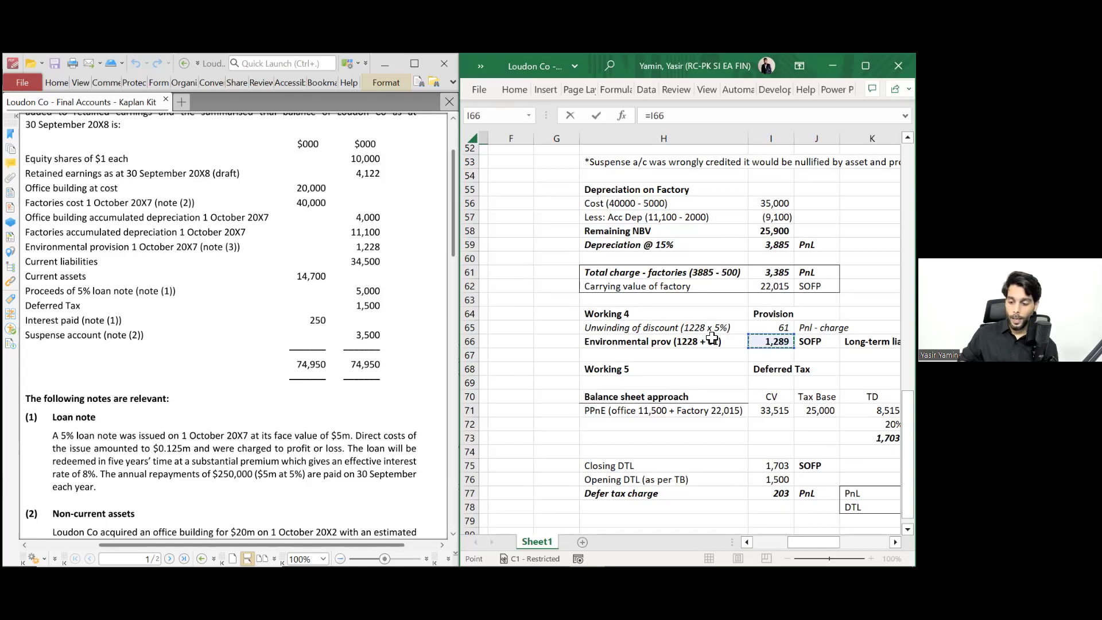
pyautogui.press('Escape')
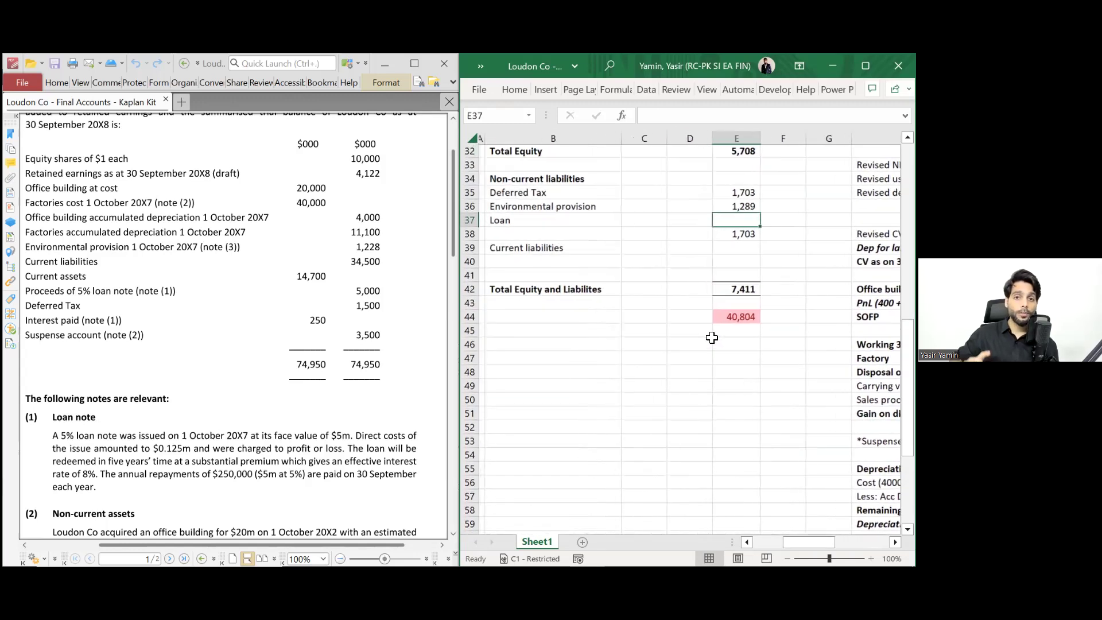
# - Link the Loan cell E37 to Working 1's closing amortised cost in L16 (5,015)
pyautogui.write('=')
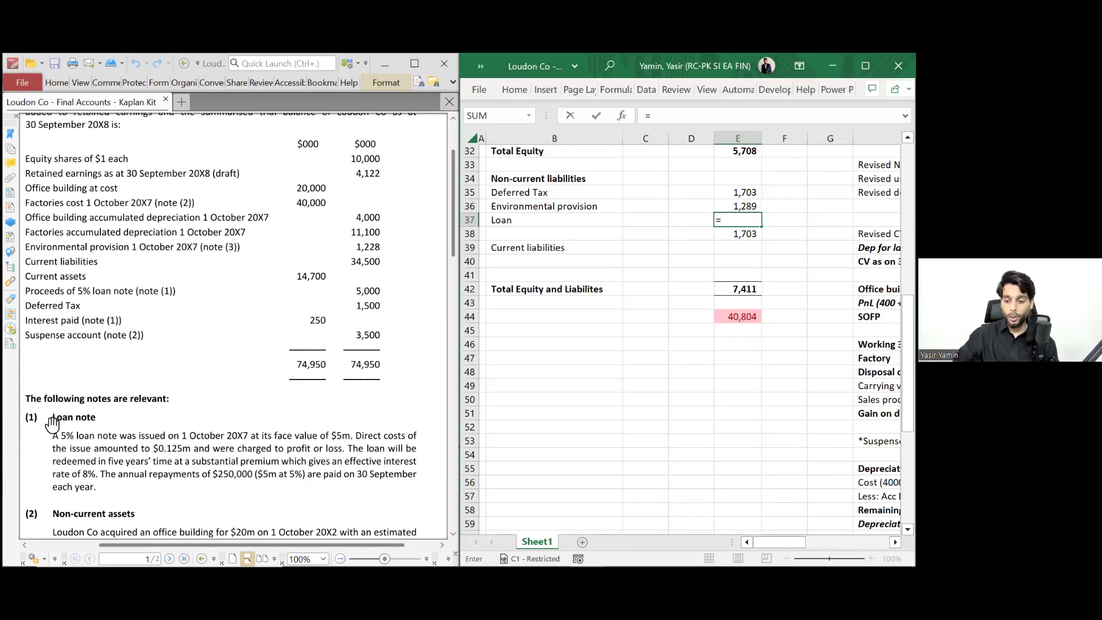
pyautogui.hscroll(3, 464, 387)
pyautogui.hscroll(2, 463, 388)
pyautogui.press('Right')
pyautogui.press('Right')
pyautogui.press('Right')
pyautogui.press('Up')
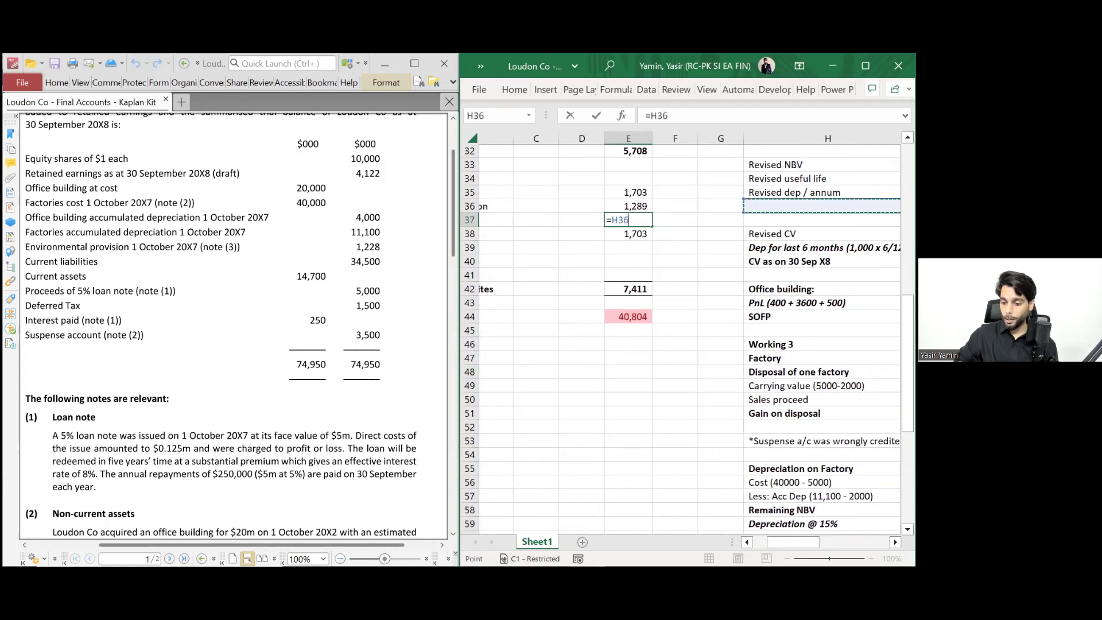
pyautogui.scroll(3, 680, 333)
pyautogui.hscroll(2, 680, 333)
pyautogui.scroll(5, 681, 333)
pyautogui.hscroll(3, 680, 333)
pyautogui.scroll(2, 680, 333)
pyautogui.hscroll(1, 688, 333)
pyautogui.click(810, 344)
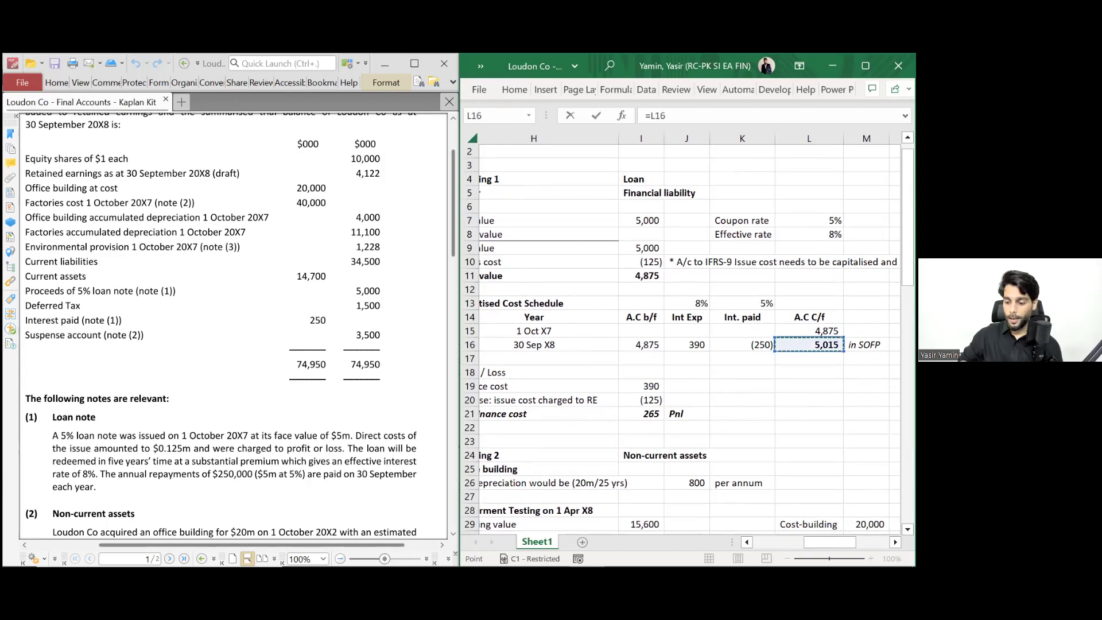
pyautogui.press('Return')
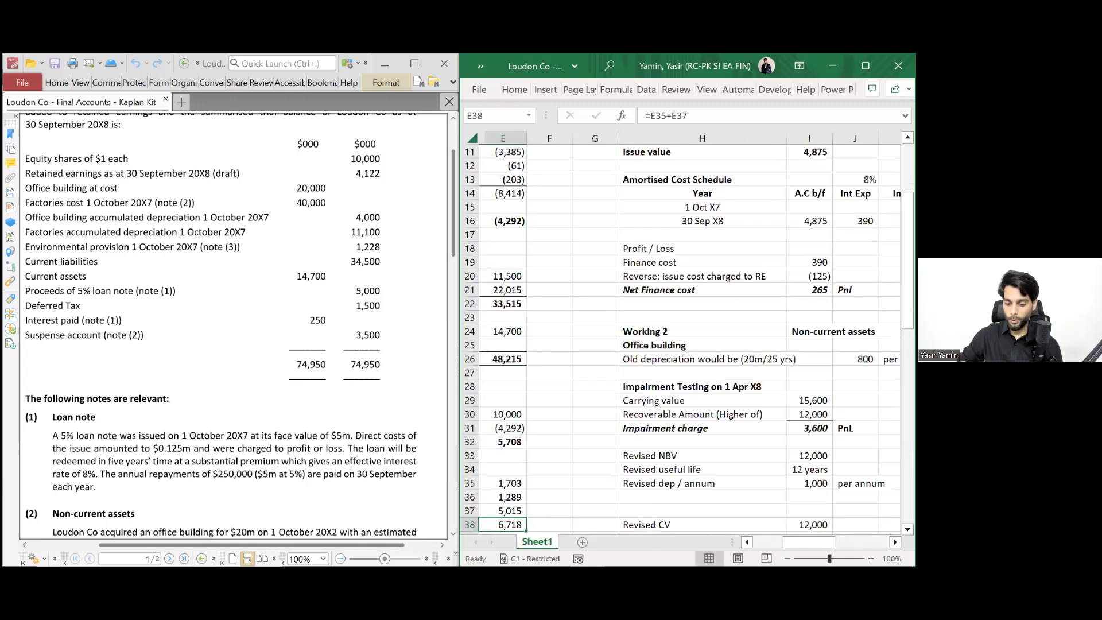
pyautogui.scroll(-2, 680, 333)
pyautogui.hscroll(-1, 680, 333)
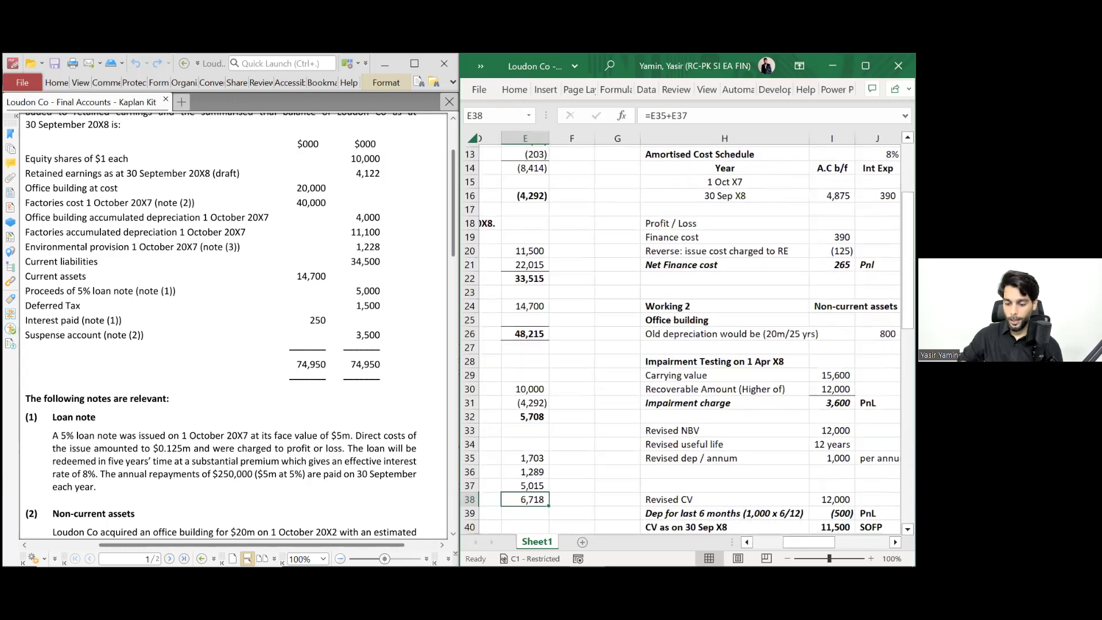
pyautogui.hscroll(-2, 680, 333)
pyautogui.scroll(-3, 680, 333)
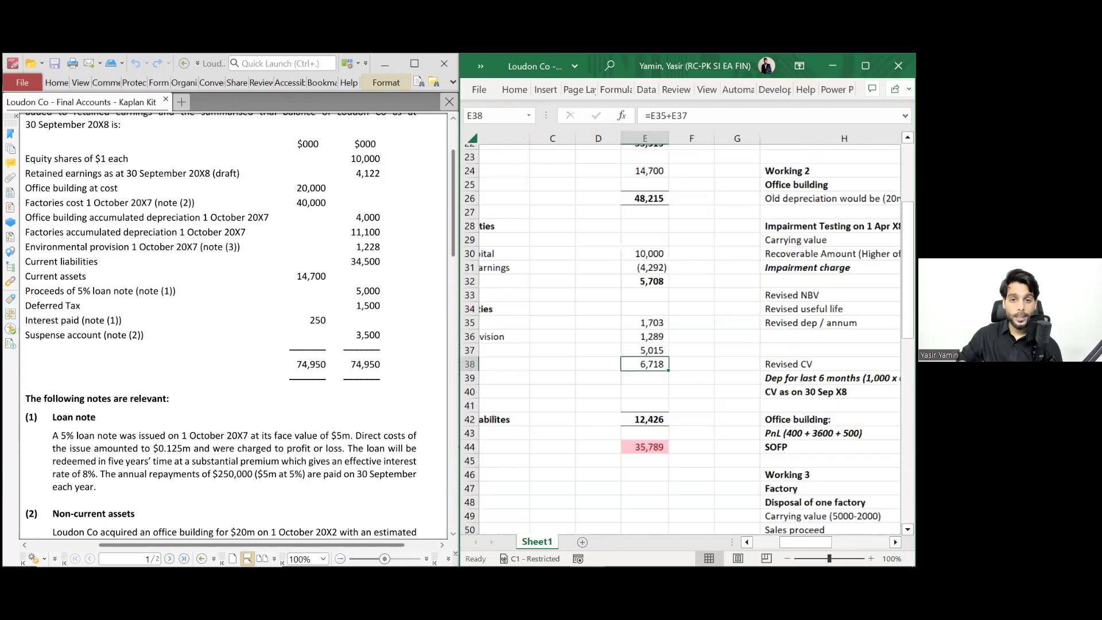
pyautogui.scroll(-1, 741, 364)
pyautogui.hscroll(-2, 740, 364)
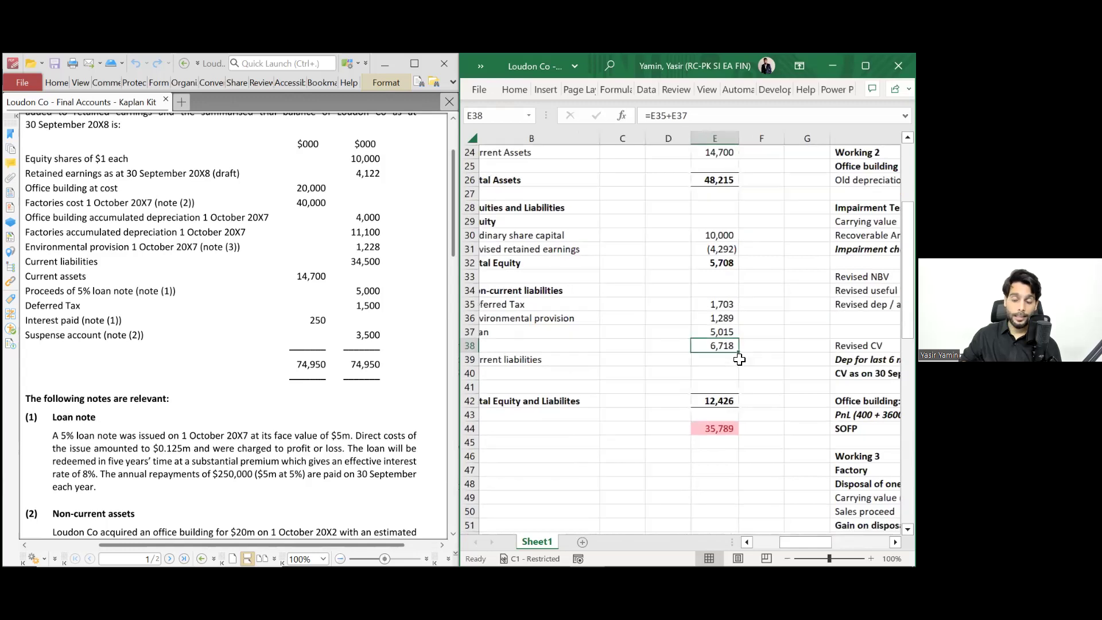
pyautogui.hscroll(-1, 740, 365)
# - Enter current liabilities of 34,500 in E39
pyautogui.press('Return')
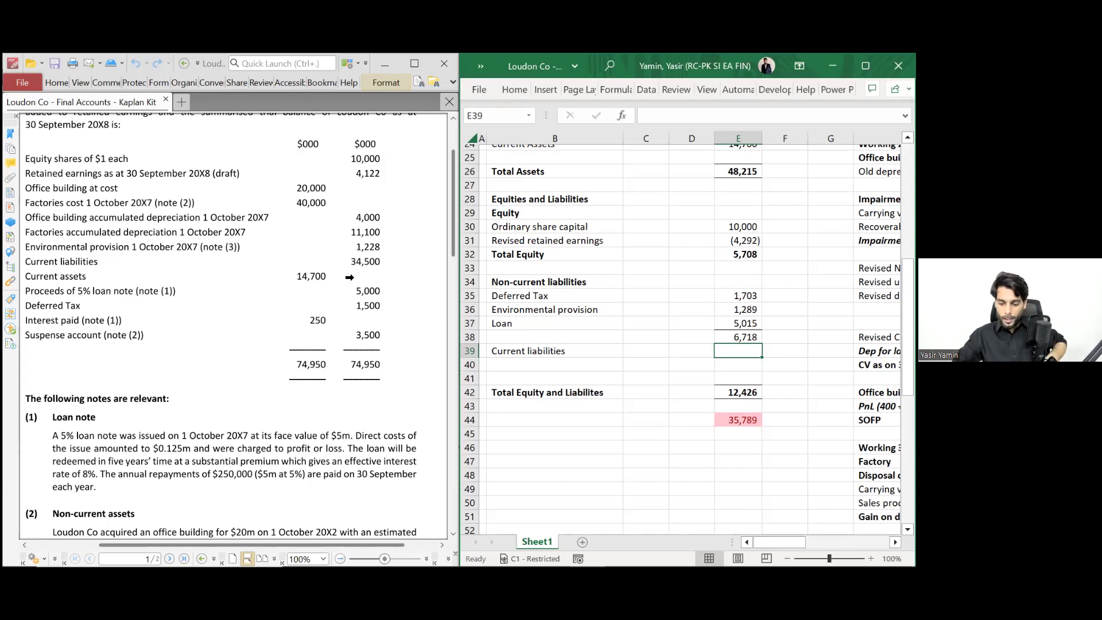
pyautogui.write('34')
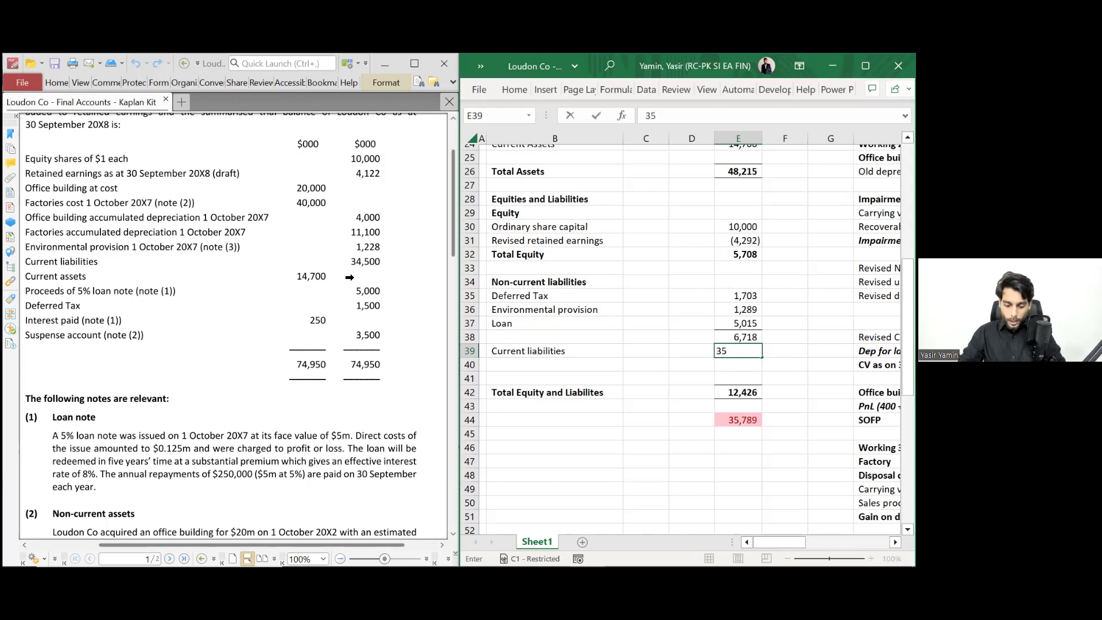
pyautogui.write('500')
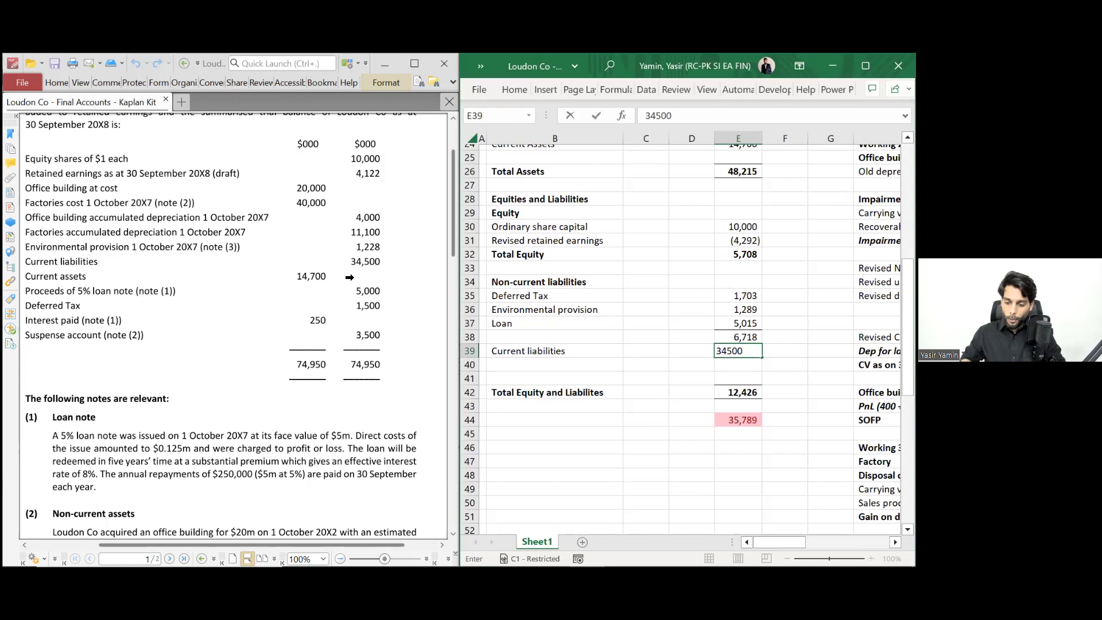
pyautogui.press('Return')
pyautogui.press('Down')
pyautogui.press('Up')
pyautogui.press('Up')
pyautogui.press('Down')
pyautogui.press('Down')
pyautogui.press('Down')
pyautogui.press('Down')
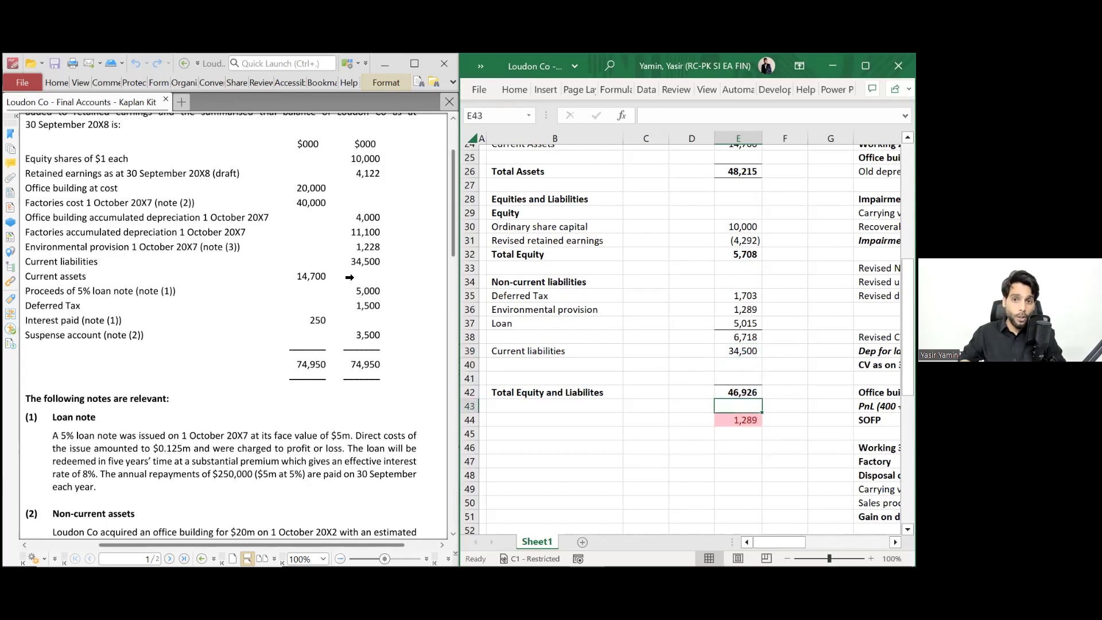
# - Add the environmental provision in E36 to the E38 non-current liabilities subtotal, giving 8,007
pyautogui.scroll(-1, 546, 280)
pyautogui.hscroll(1, 546, 280)
pyautogui.scroll(-2, 546, 280)
pyautogui.hscroll(1, 546, 279)
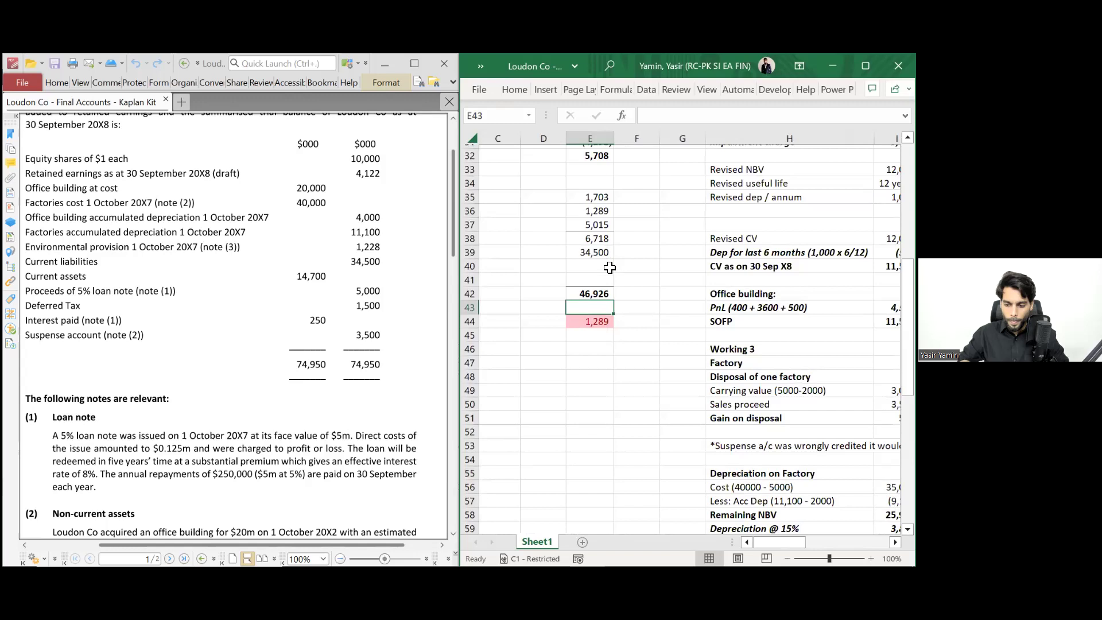
pyautogui.hscroll(-2, 720, 238)
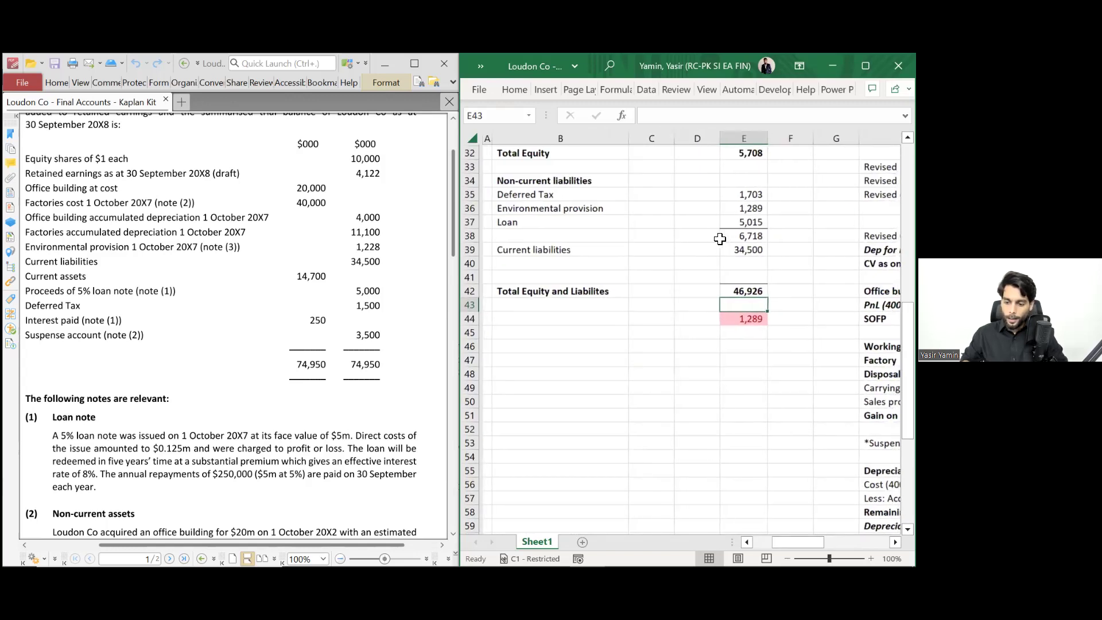
pyautogui.doubleClick(722, 236)
pyautogui.write('+')
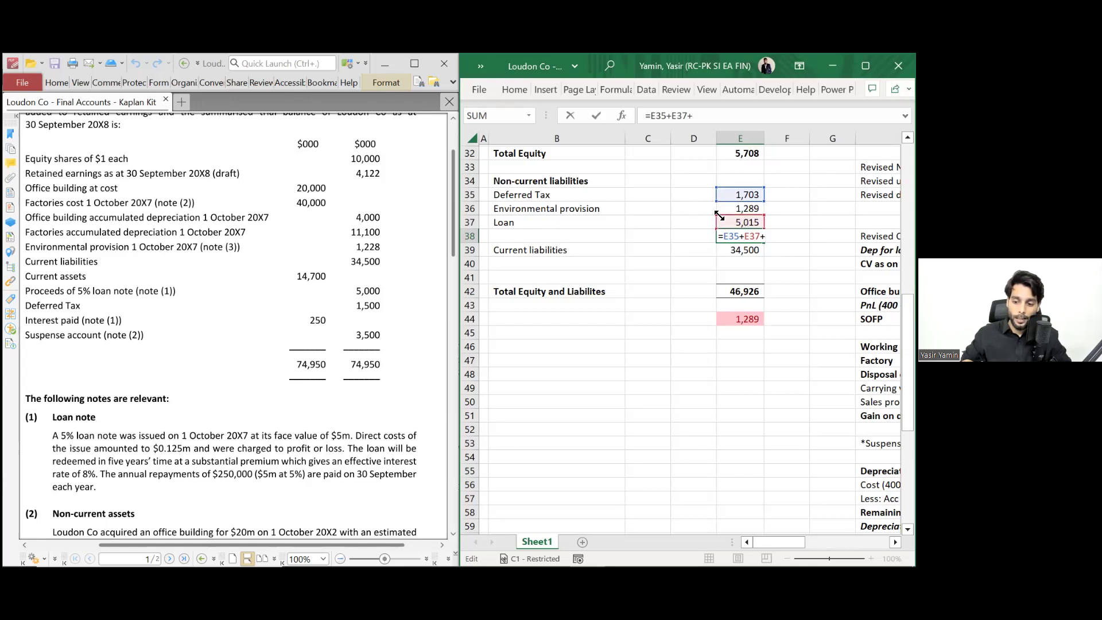
pyautogui.click(737, 211)
pyautogui.press('Return')
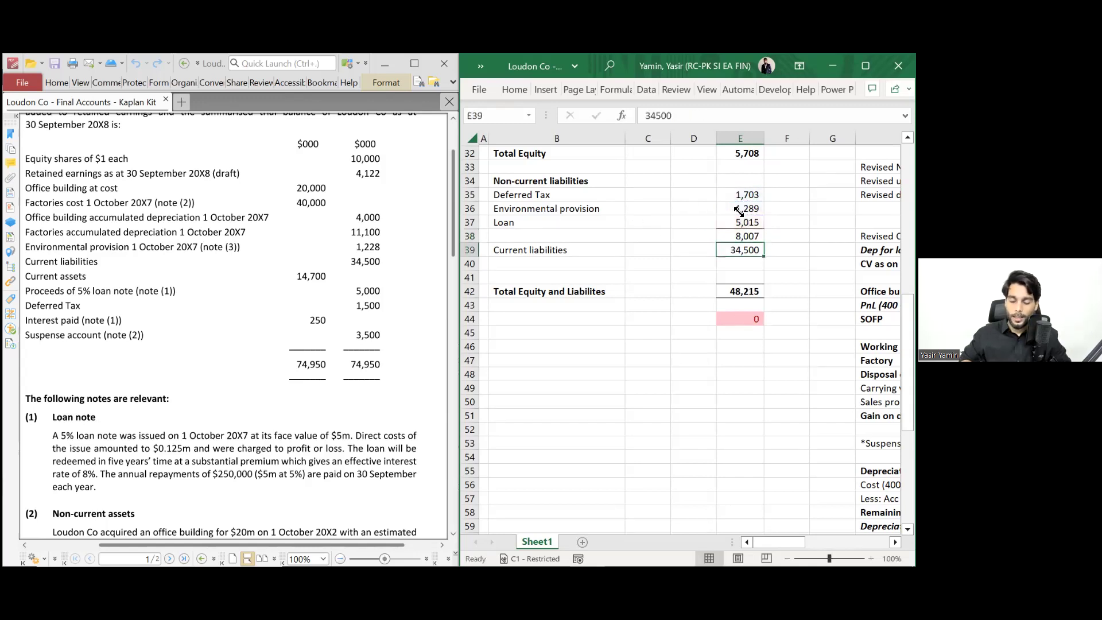
pyautogui.scroll(2, 746, 321)
pyautogui.scroll(3, 746, 326)
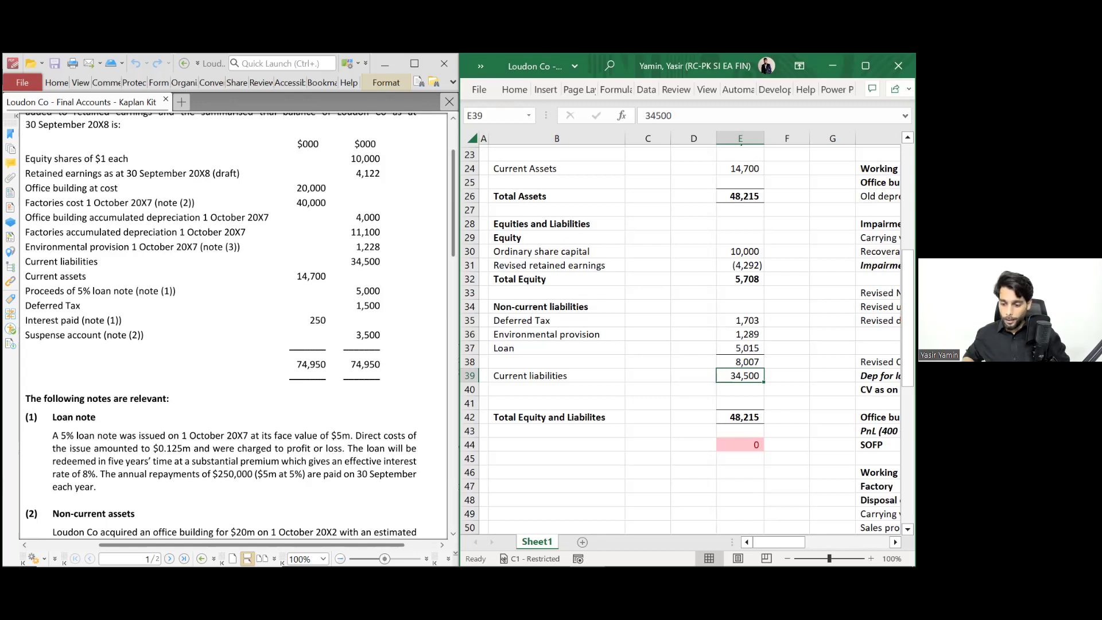
# - Enter a bold 'Contact No.' line with a phone number in B46
pyautogui.click(629, 471)
pyautogui.press('Left')
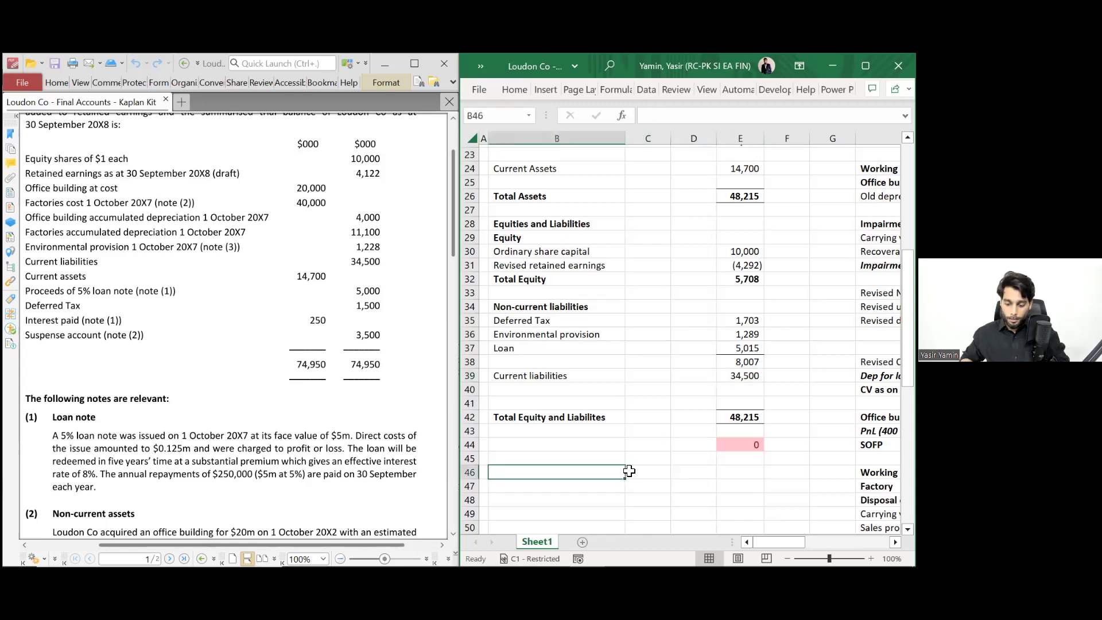
pyautogui.write('Contact ')
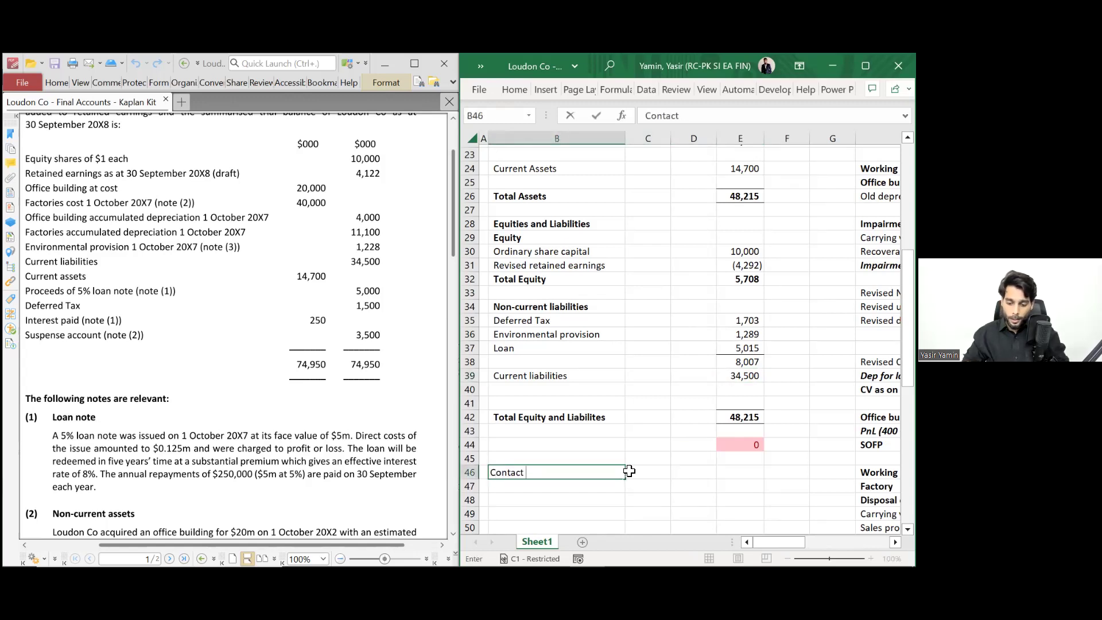
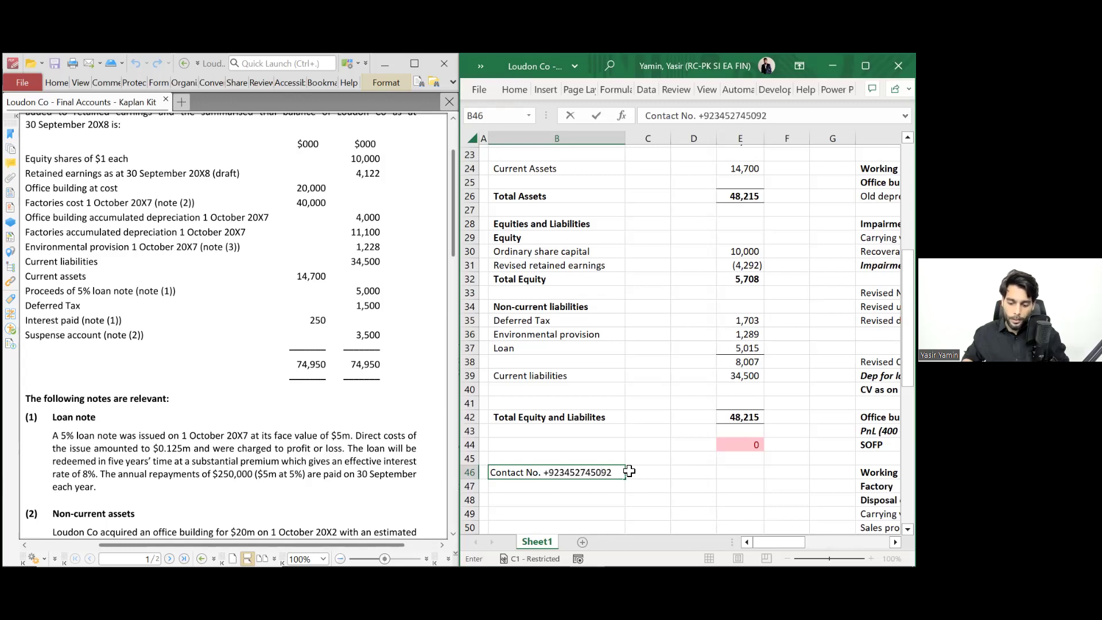
pyautogui.press('Return')
pyautogui.press('Up')
pyautogui.hotkey('ctrl', 'b')
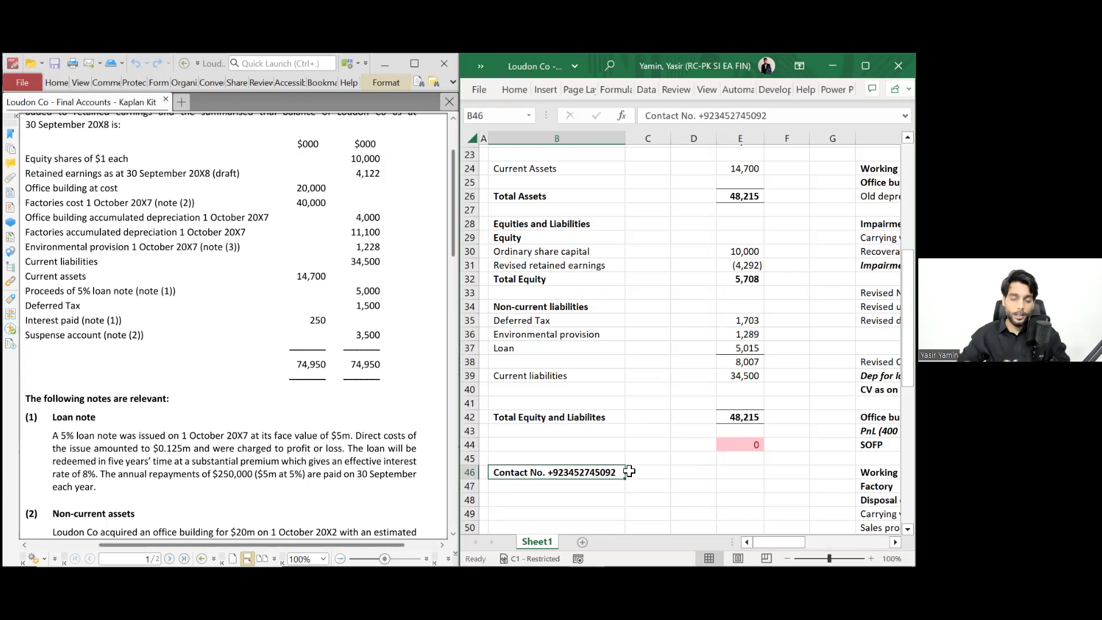